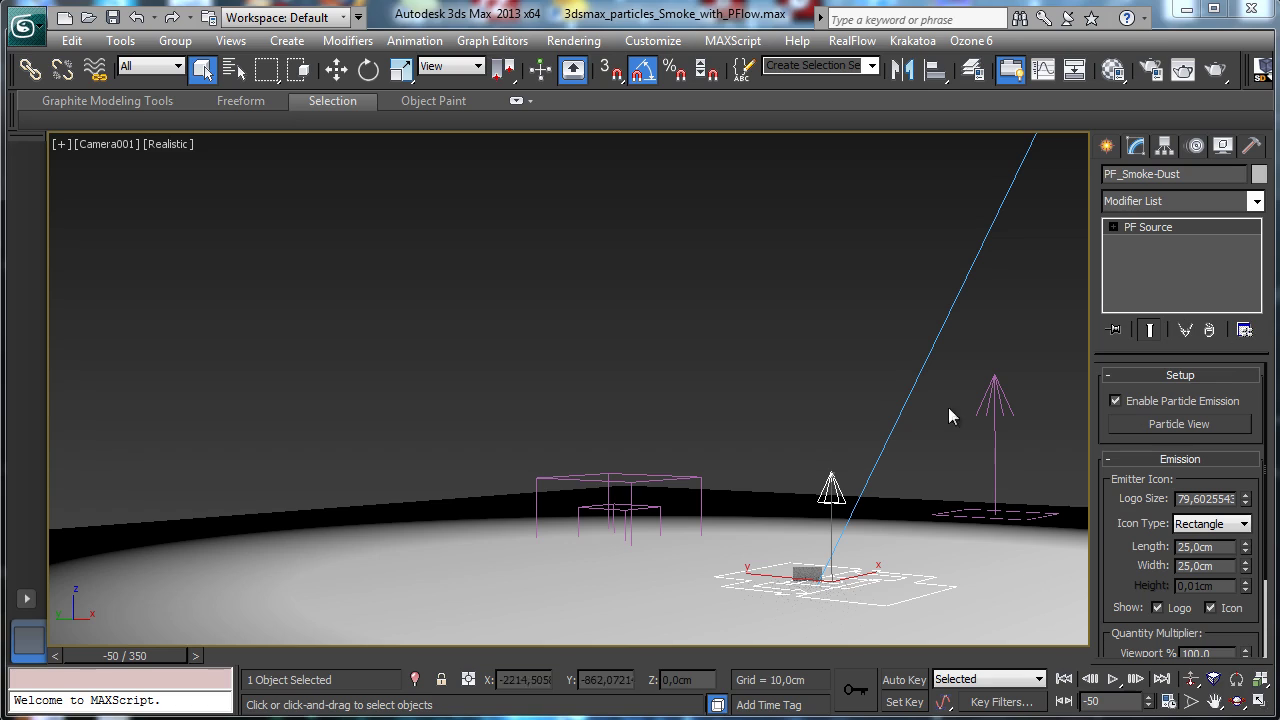
# Examine the finished smoke scene's particle flow and preview its particles at frame 18
pyautogui.click(1169, 424)
pyautogui.moveTo(783, 622); pyautogui.dragTo(783, 692)
pyautogui.moveTo(1044, 302)
pyautogui.mouseDown()
pyautogui.moveTo(1050, 355)
pyautogui.moveTo(1050, 306)
pyautogui.mouseUp()
pyautogui.click(1204, 96)
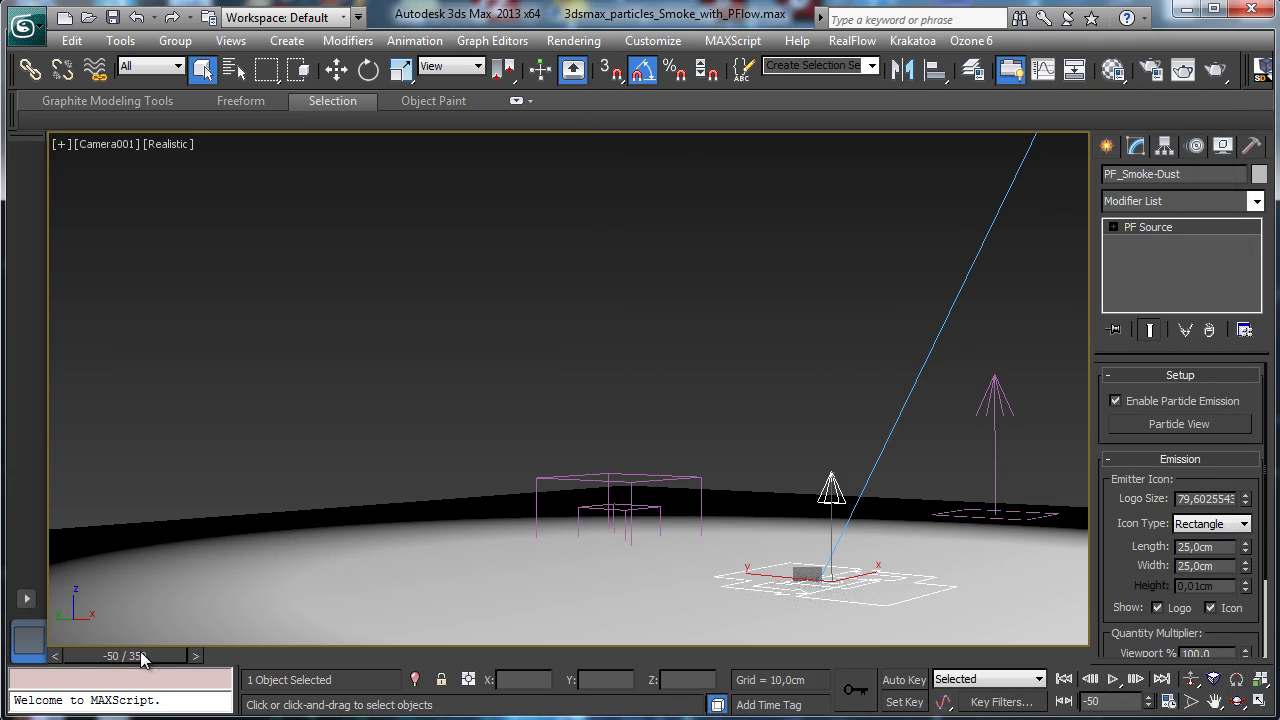
pyautogui.moveTo(125, 655); pyautogui.dragTo(313, 624)
# Examine the Smoke Blend material from its mask up to its top level, and view the rendered frame window
pyautogui.click(1113, 68)
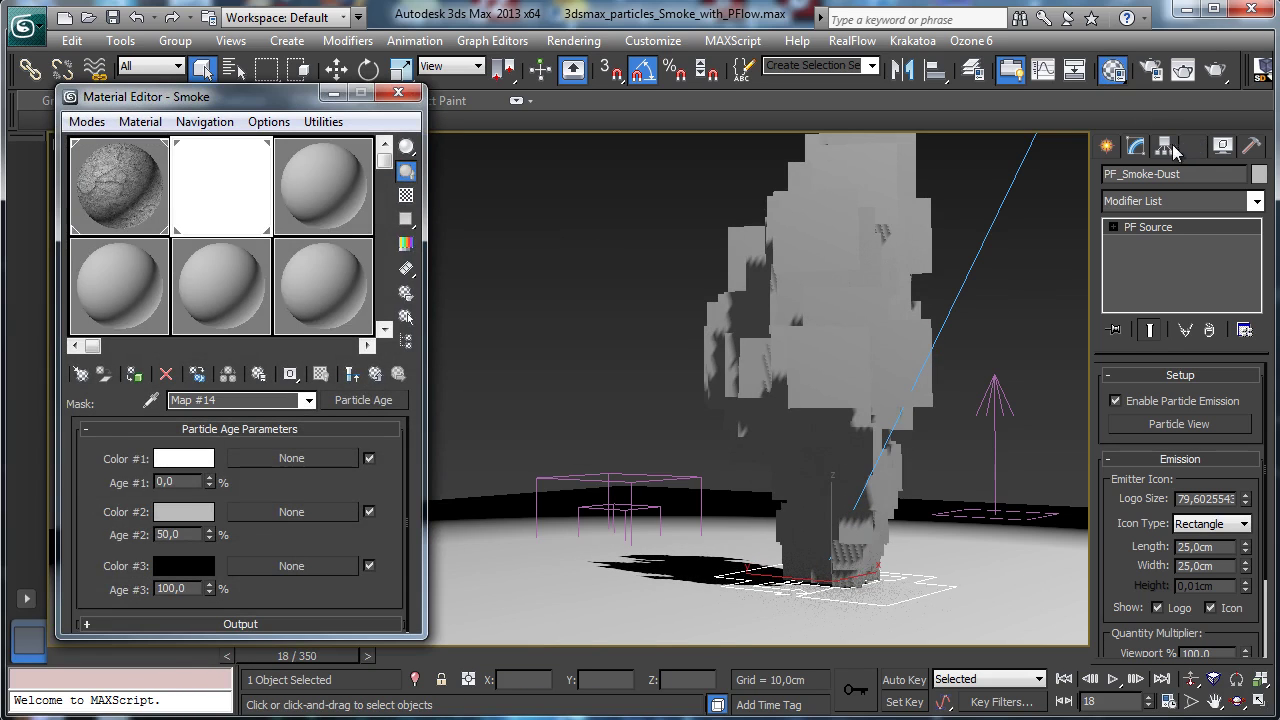
pyautogui.click(377, 378)
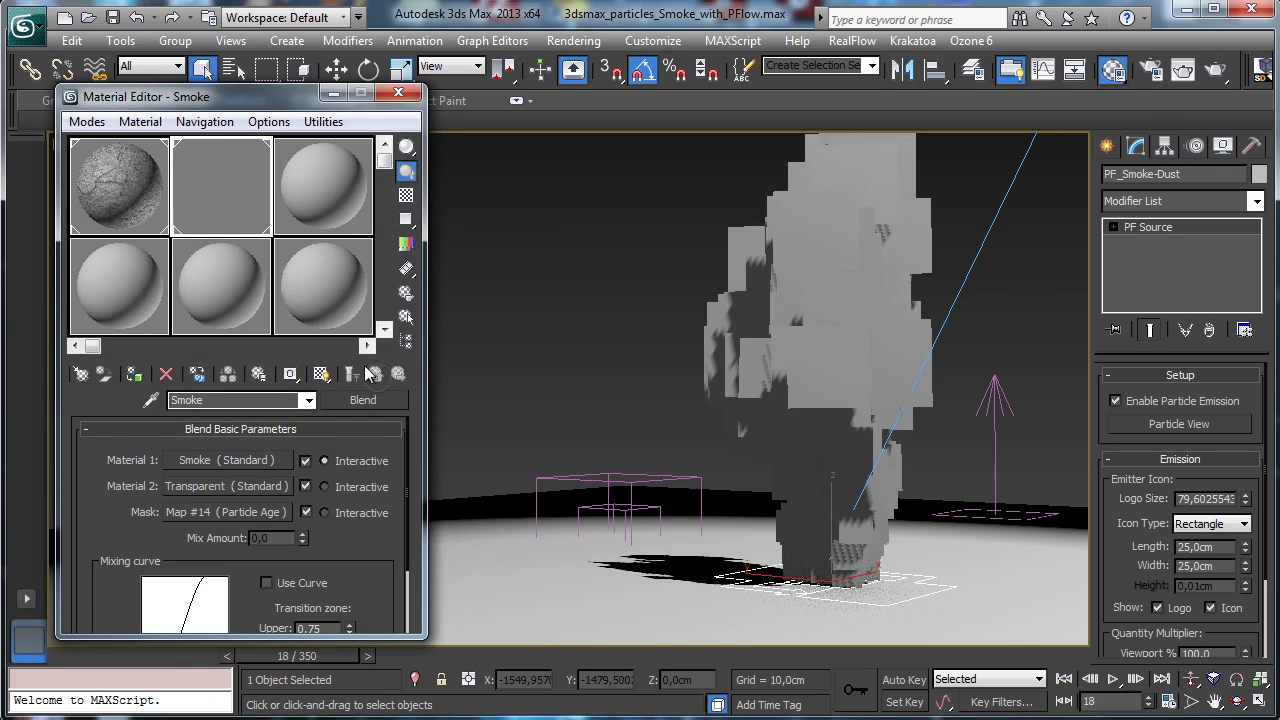
pyautogui.click(1183, 68)
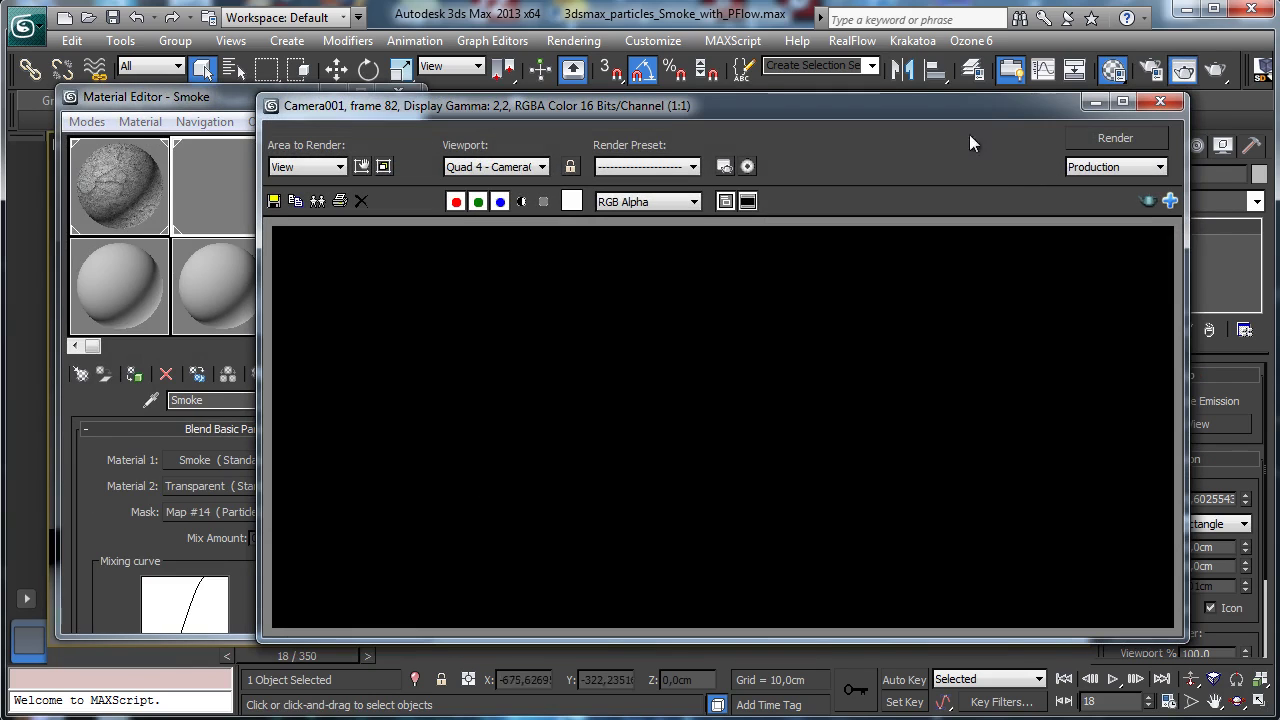
pyautogui.click(1160, 101)
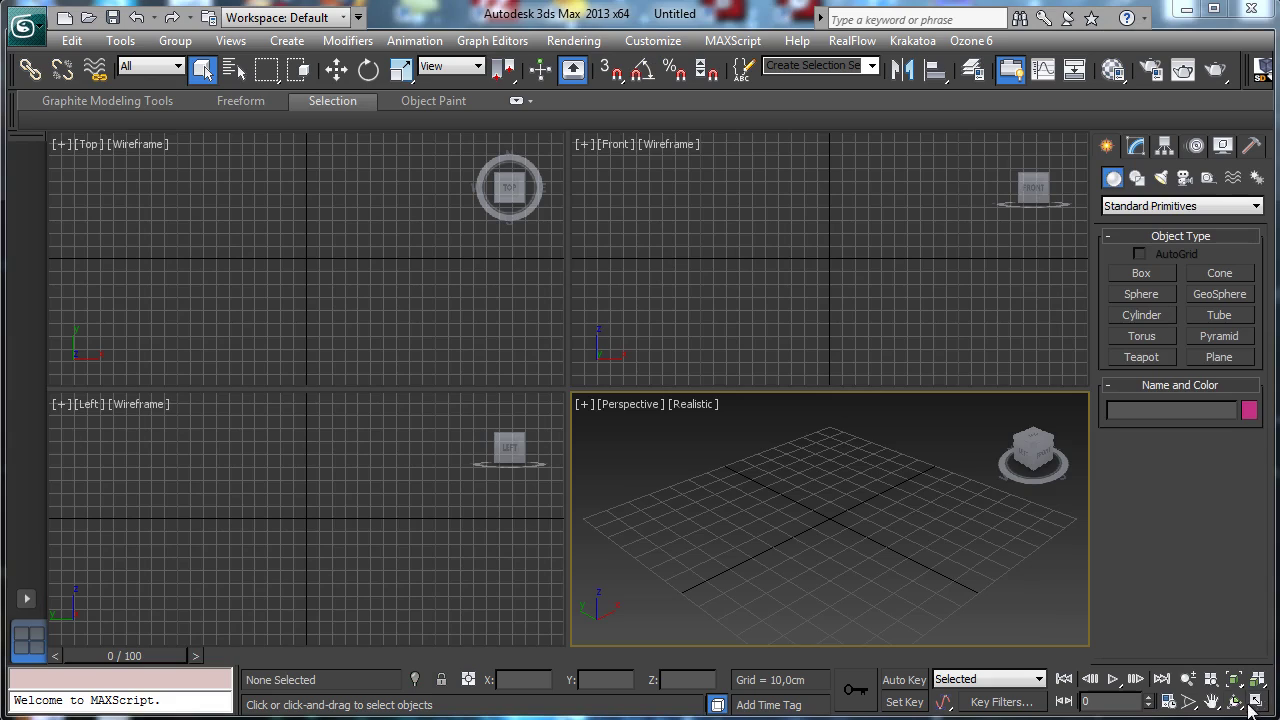
# Maximize the Perspective viewport and frame the home grid small, from a low angle, in the lower part of the view
pyautogui.click(1188, 680)
pyautogui.moveTo(814, 562); pyautogui.dragTo(1078, 646)
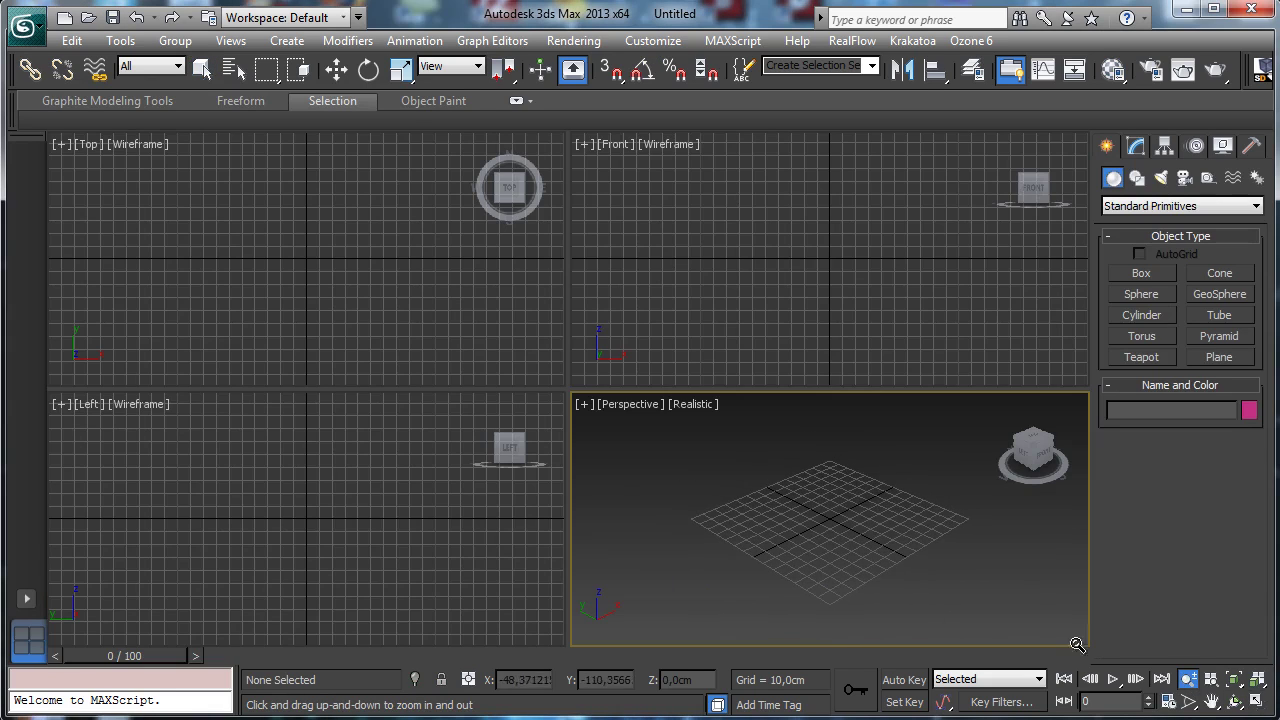
pyautogui.click(1234, 701)
pyautogui.moveTo(771, 494); pyautogui.dragTo(802, 445)
pyautogui.click(1256, 701)
pyautogui.click(1211, 701)
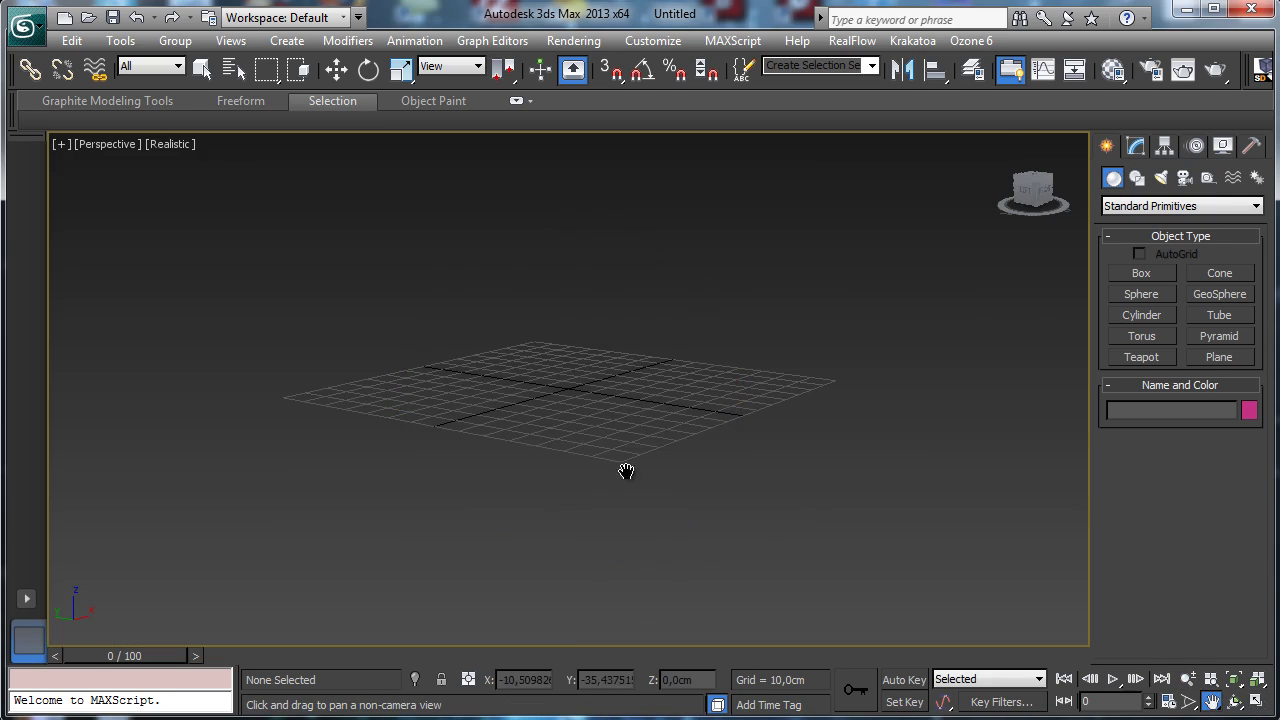
pyautogui.moveTo(623, 466); pyautogui.dragTo(595, 578)
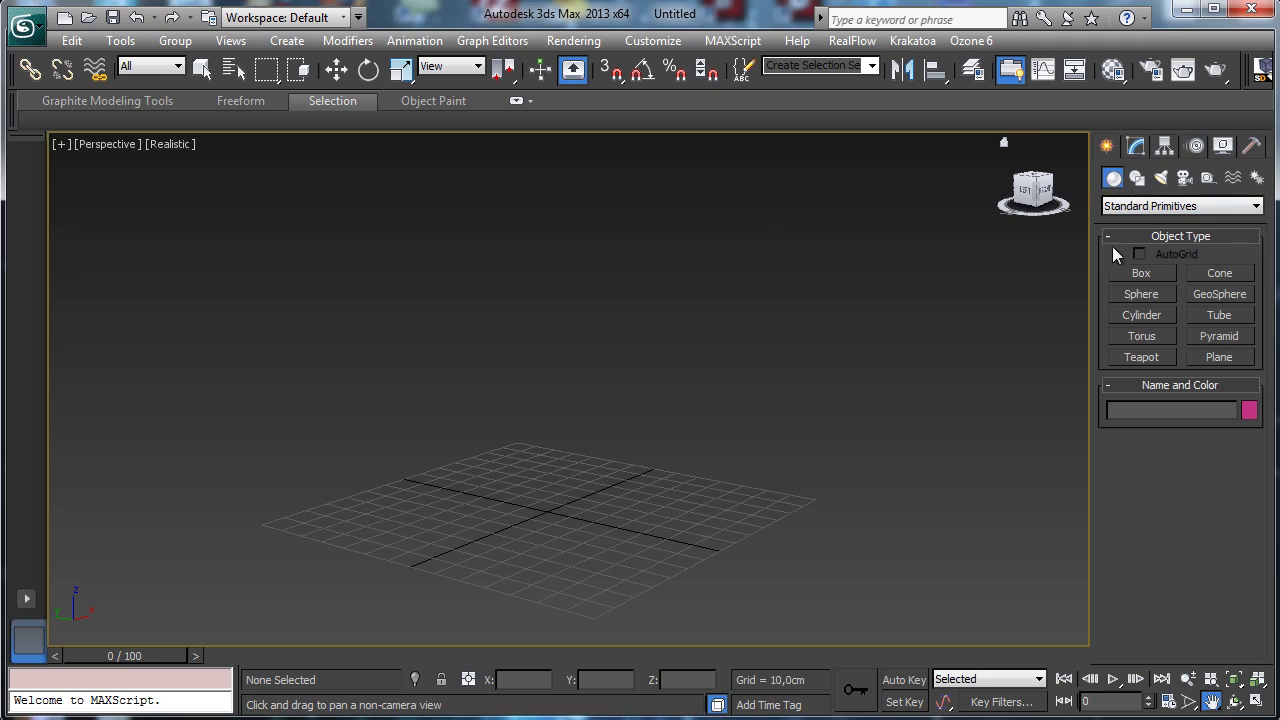
# Set the display units to metric centimeters and keep the system unit scale at 1 unit = 1 centimeter
pyautogui.click(732, 41)
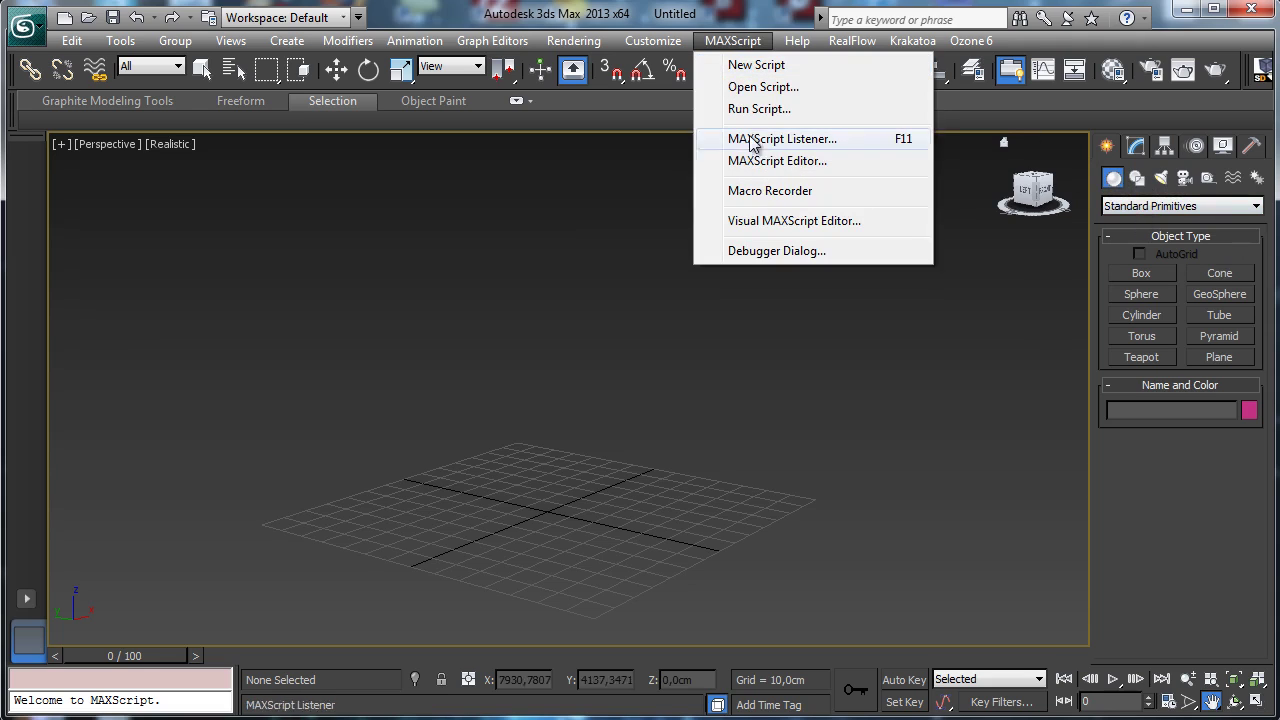
pyautogui.moveTo(653, 41)
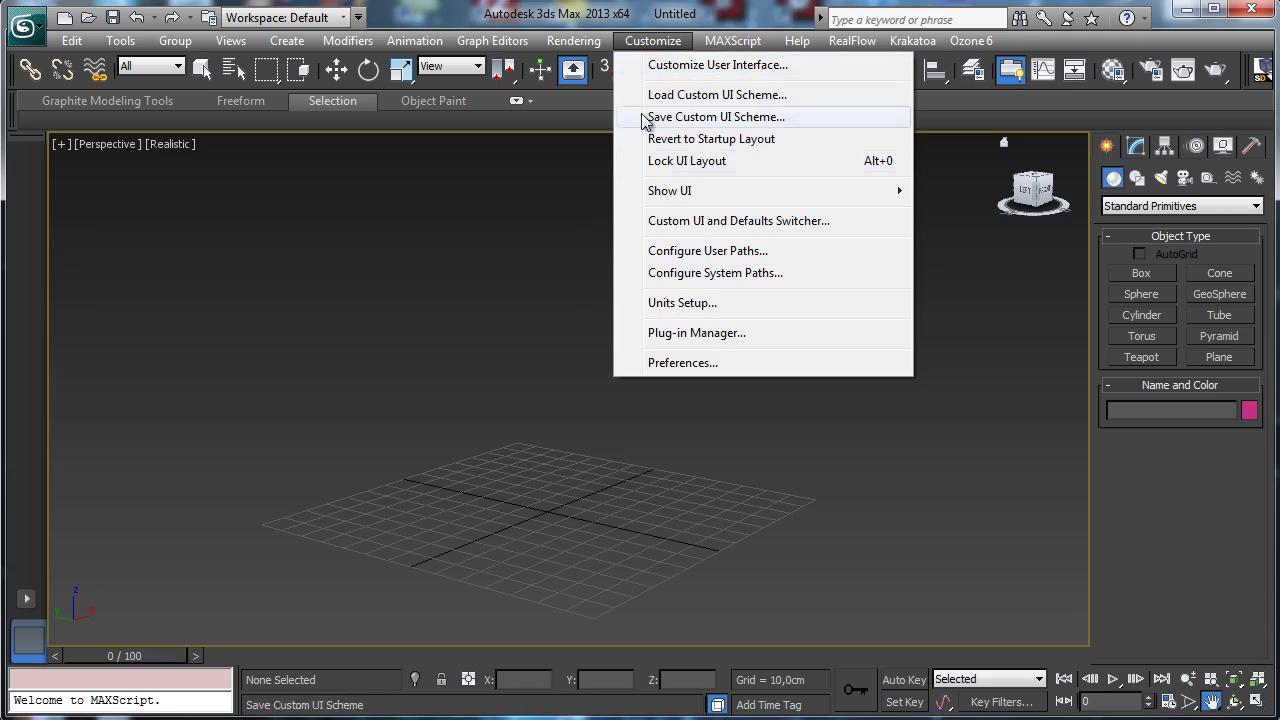
pyautogui.click(673, 303)
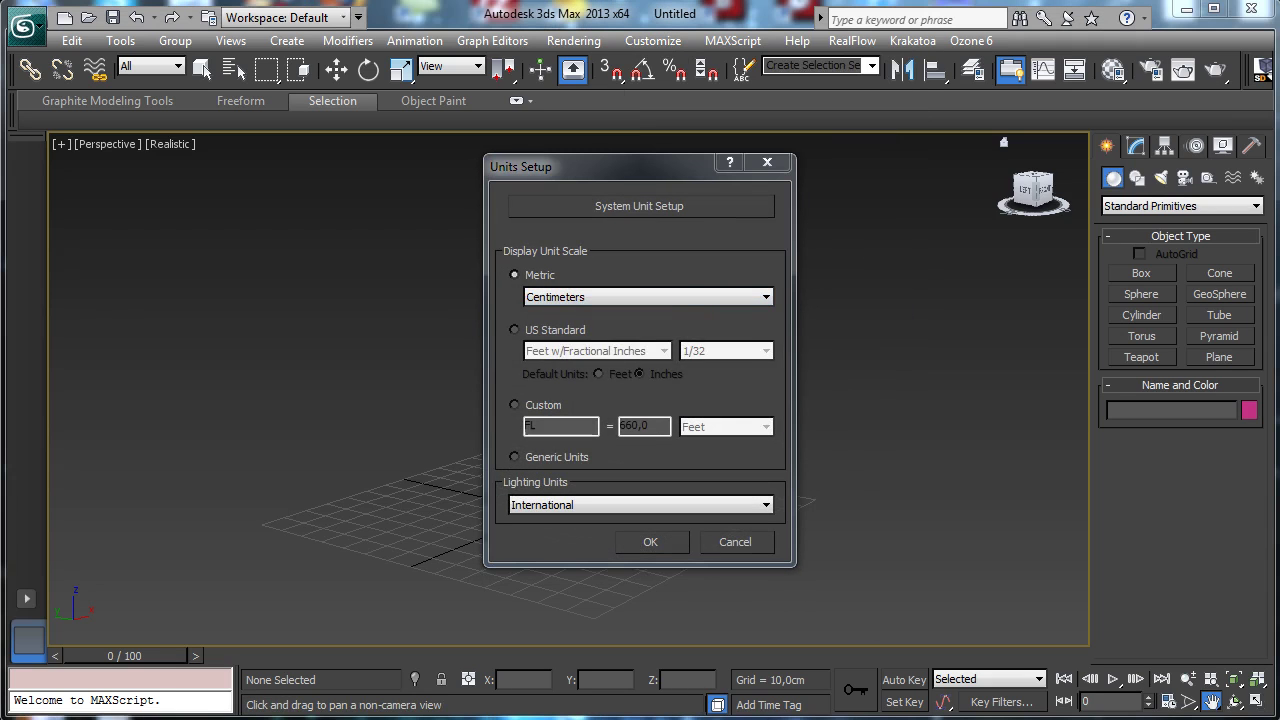
pyautogui.click(576, 272)
pyautogui.click(727, 205)
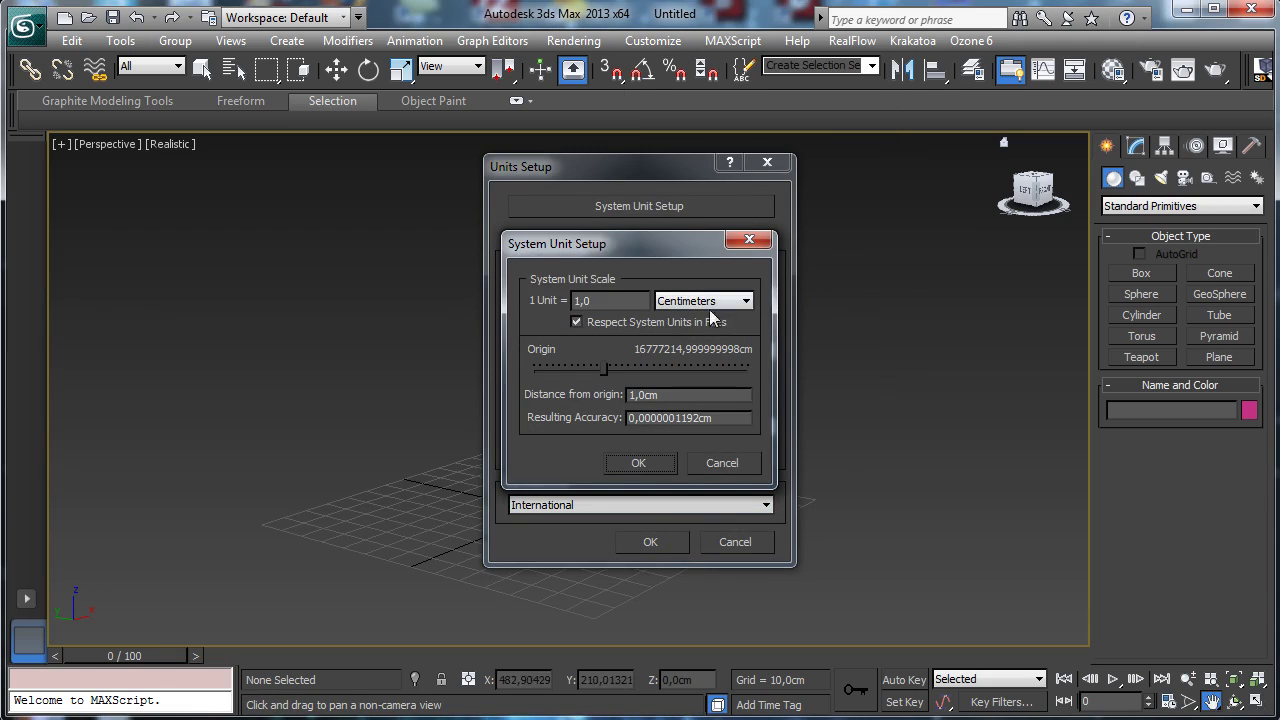
pyautogui.click(646, 462)
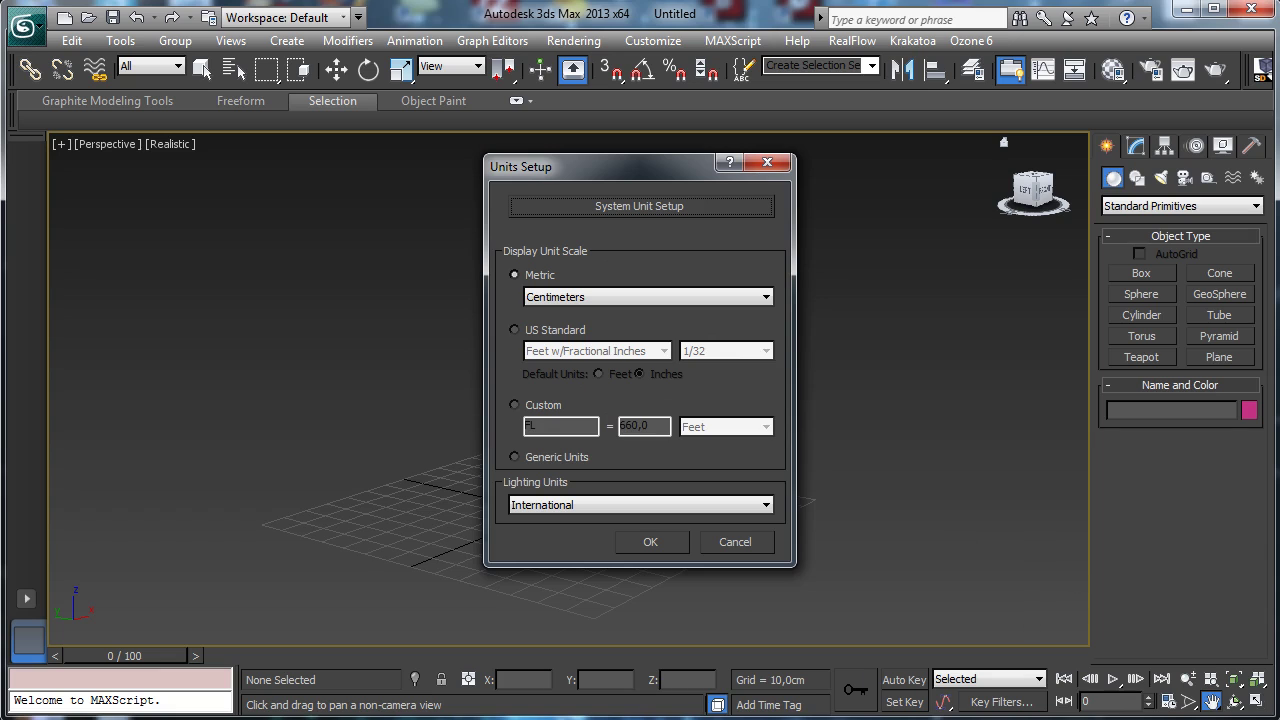
pyautogui.click(664, 545)
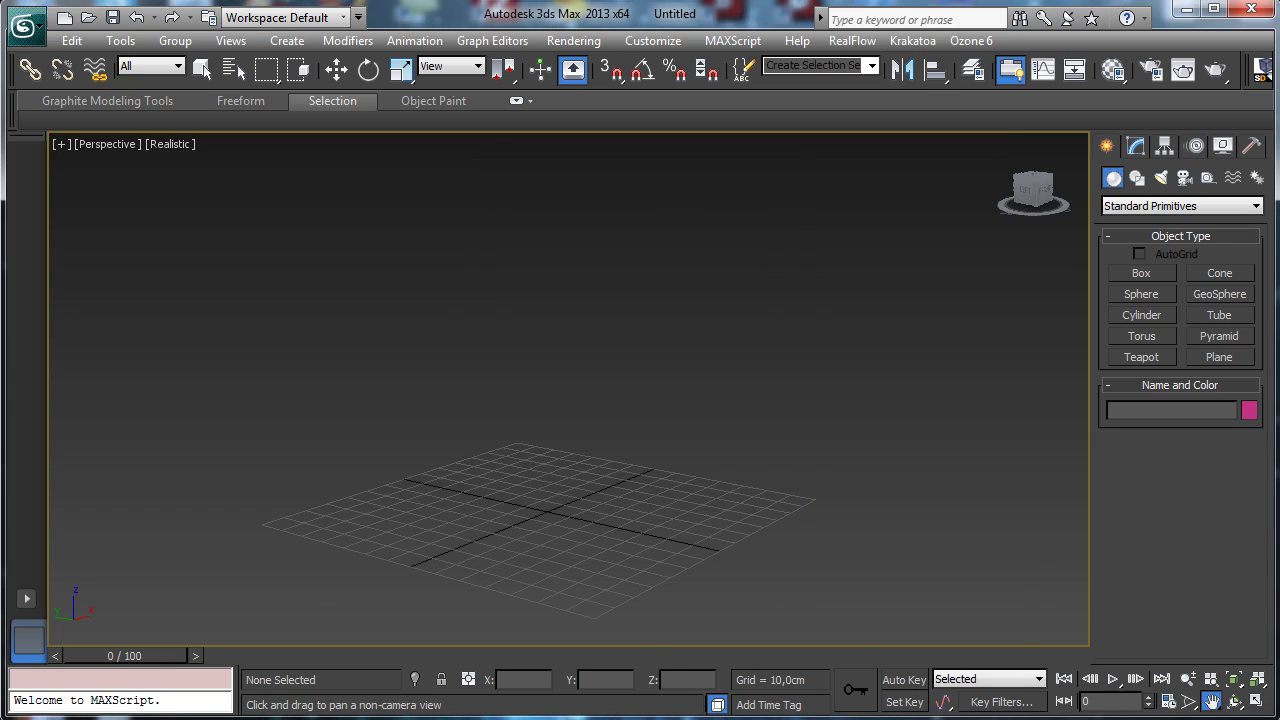
# Create a PF Source particle emitter about 109 by 118 cm around the center of the grid
pyautogui.click(1137, 208)
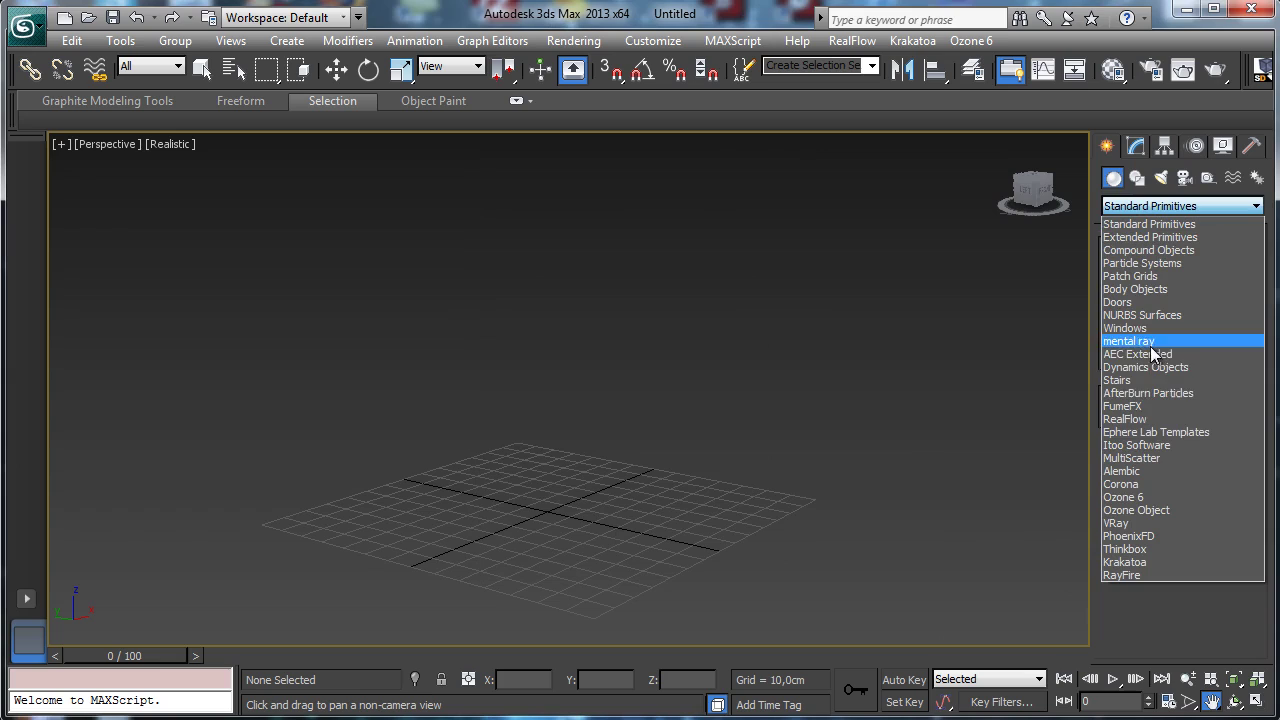
pyautogui.click(1152, 265)
pyautogui.click(1145, 275)
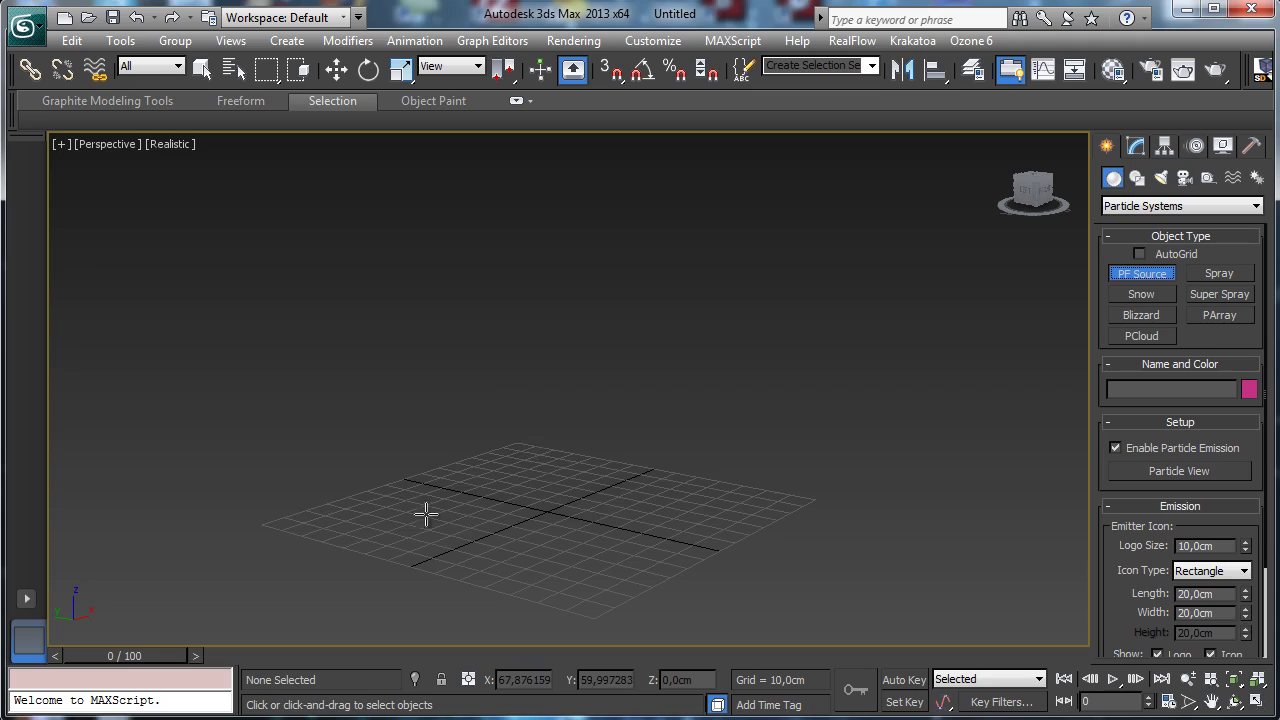
pyautogui.moveTo(545, 503); pyautogui.dragTo(566, 593)
# Set the PF Source emitter icon's length and width to 35 cm each
pyautogui.click(1135, 146)
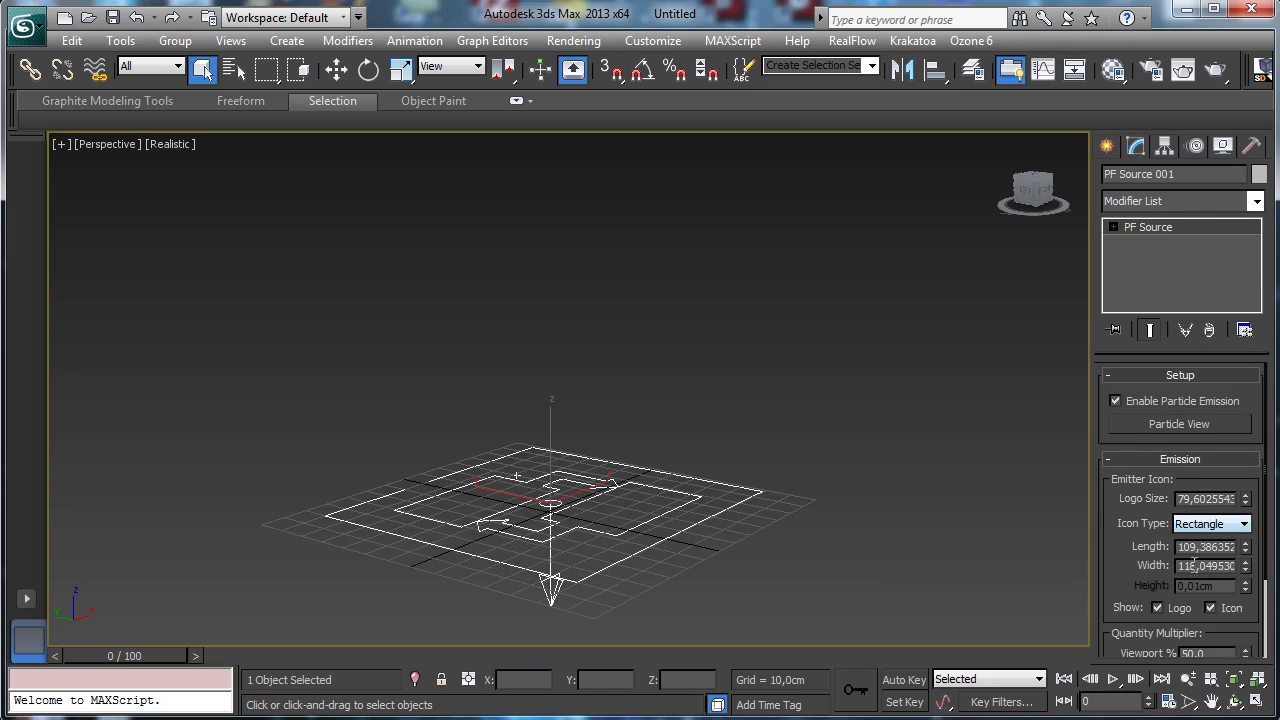
pyautogui.doubleClick(1213, 546)
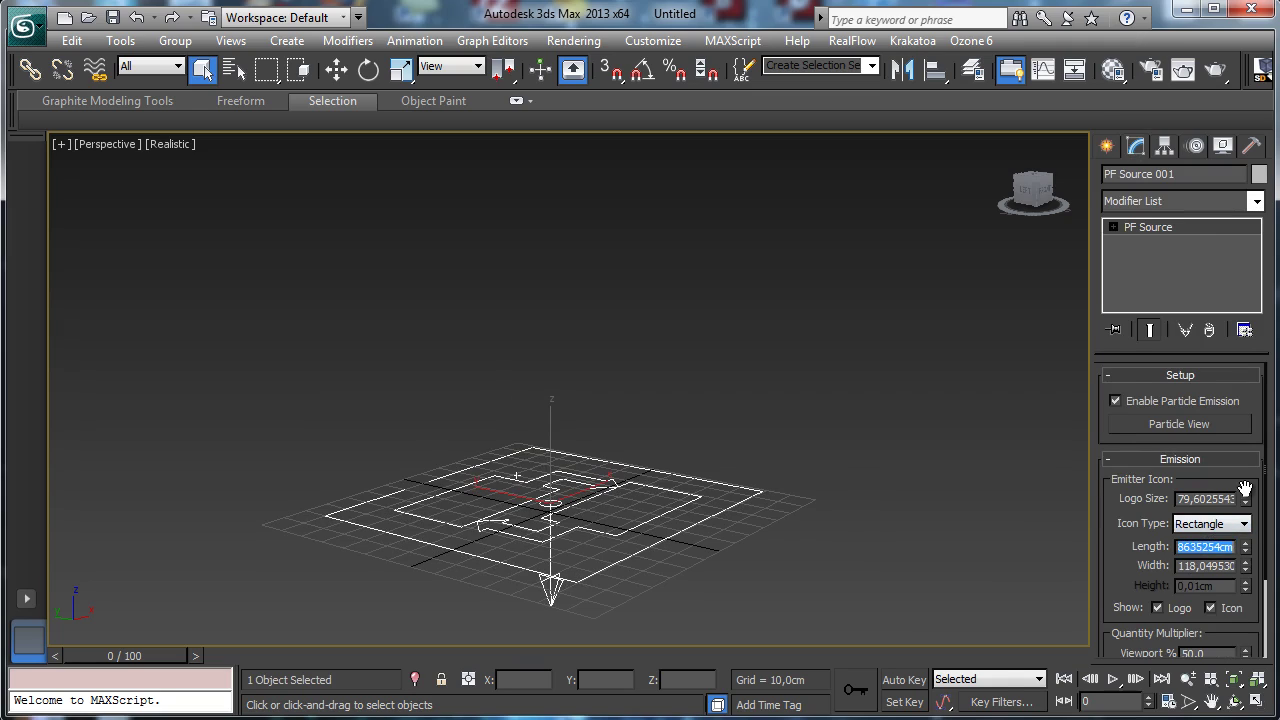
pyautogui.write('35')
pyautogui.press('Tab')
pyautogui.write('35')
pyautogui.press('Tab')
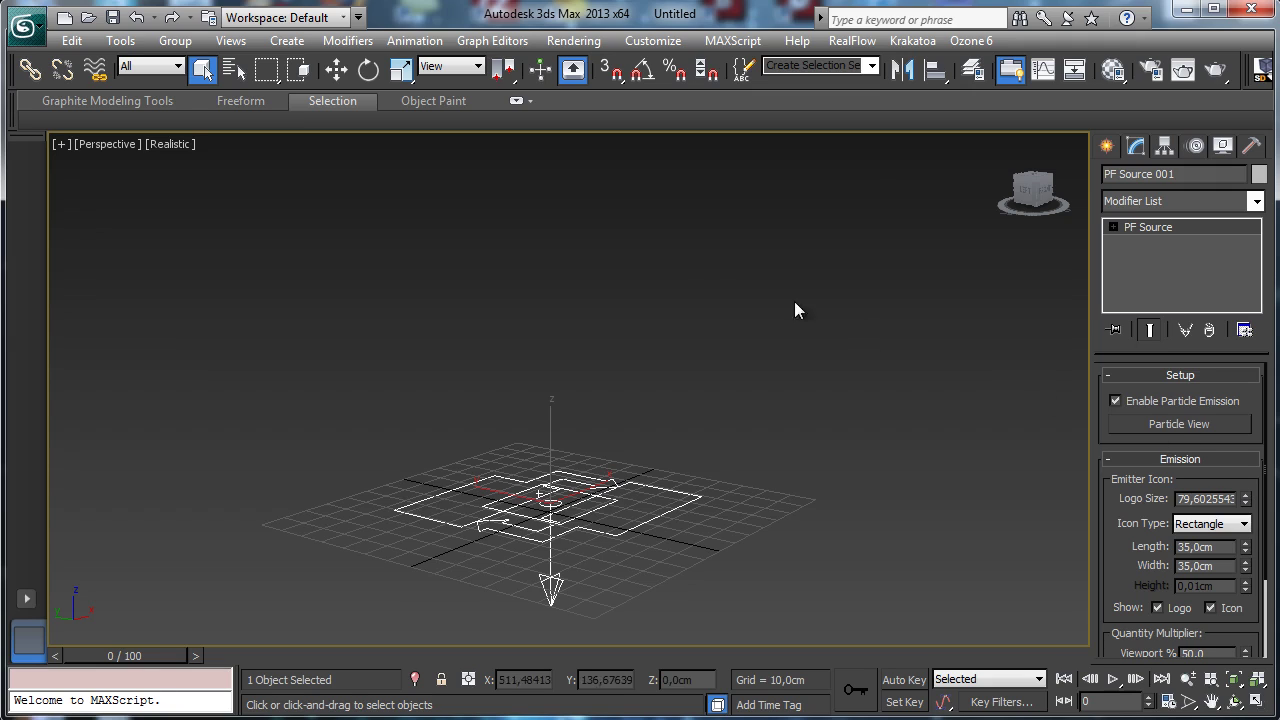
# Enable angle snap and rotate the PF Source emitter 180 degrees about Y so its arrow points upward
pyautogui.click(369, 69)
pyautogui.click(639, 74)
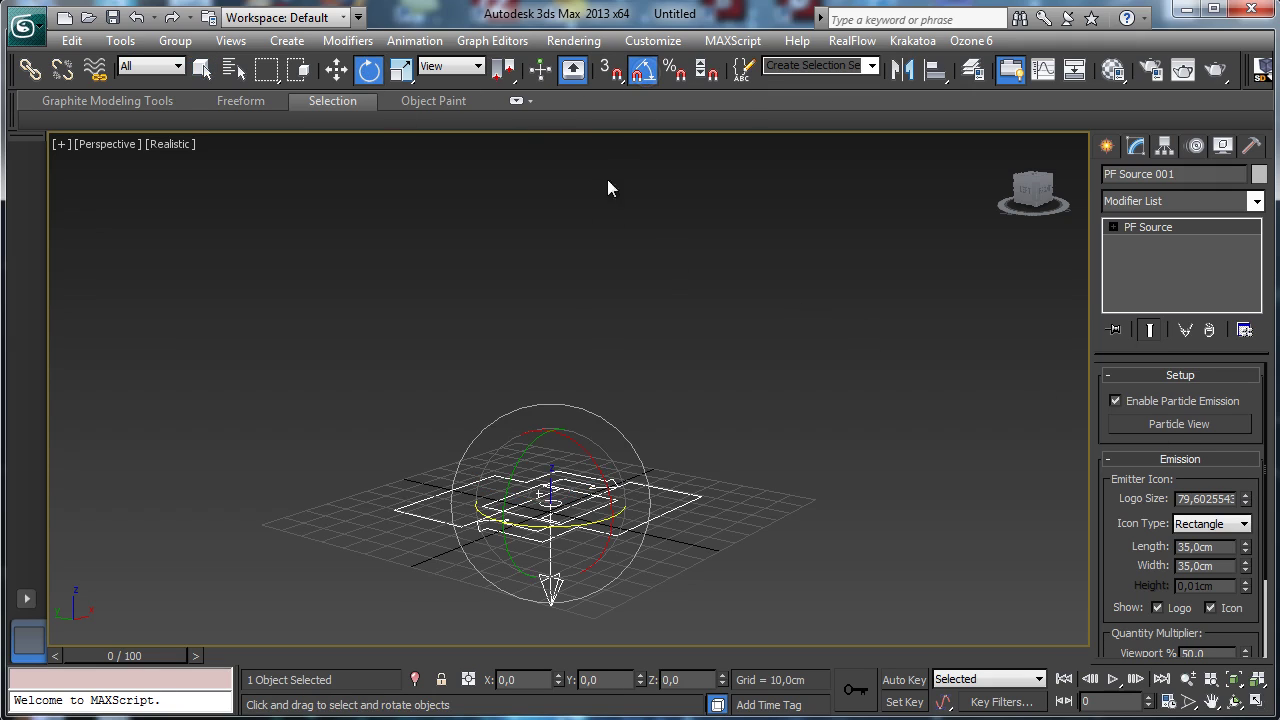
pyautogui.moveTo(525, 472); pyautogui.dragTo(406, 598)
# Create a Plane about 254 by 240 cm on the grid beneath the emitter
pyautogui.click(1107, 147)
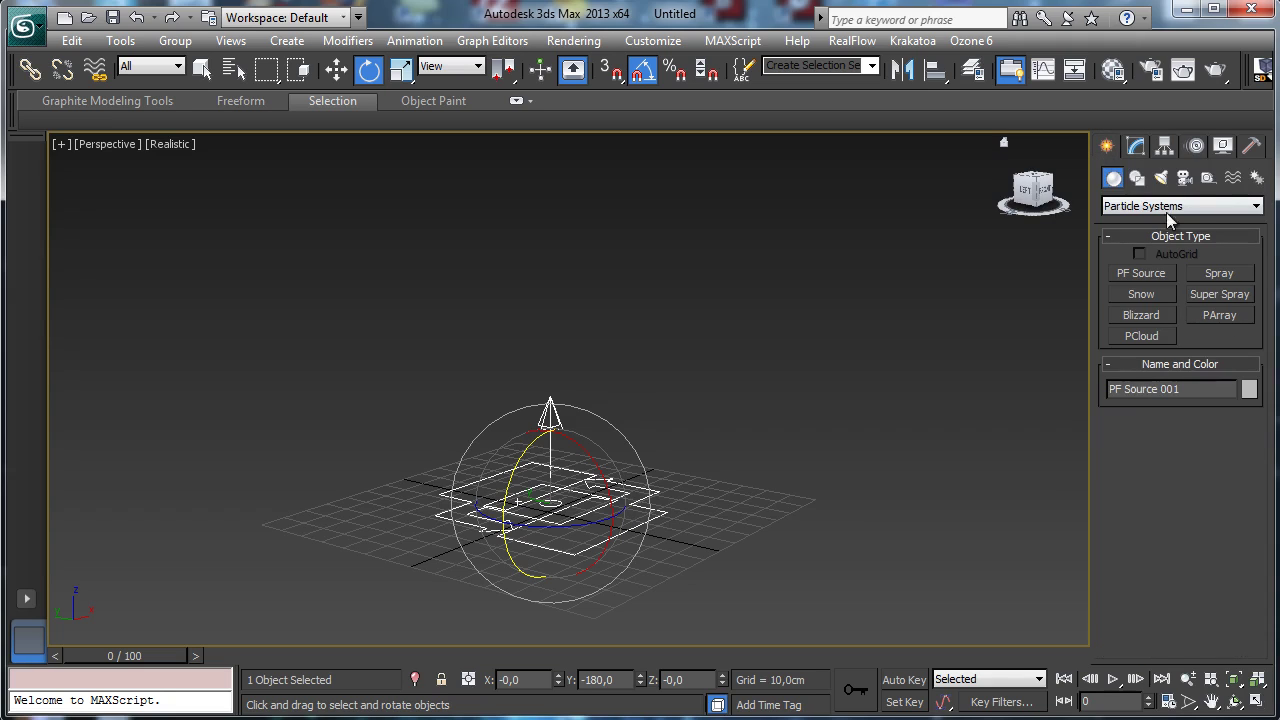
pyautogui.click(1124, 207)
pyautogui.click(1140, 222)
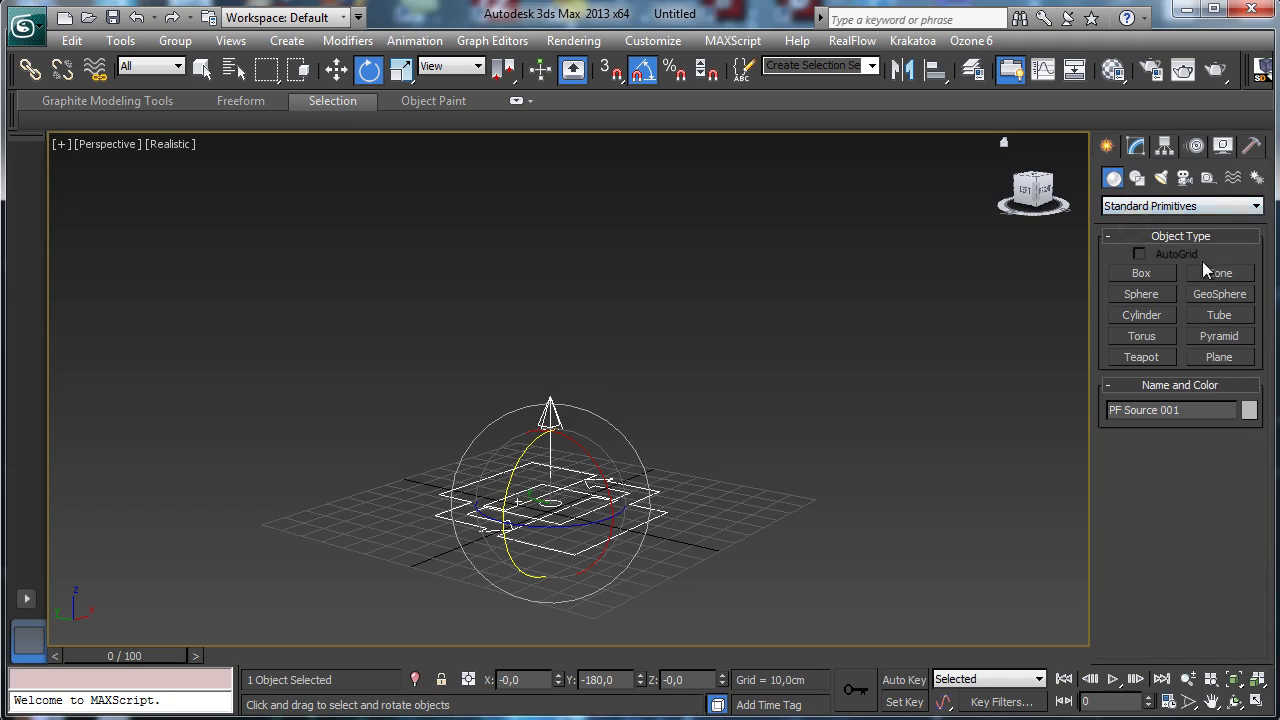
pyautogui.click(1220, 357)
pyautogui.moveTo(531, 624); pyautogui.dragTo(806, 535)
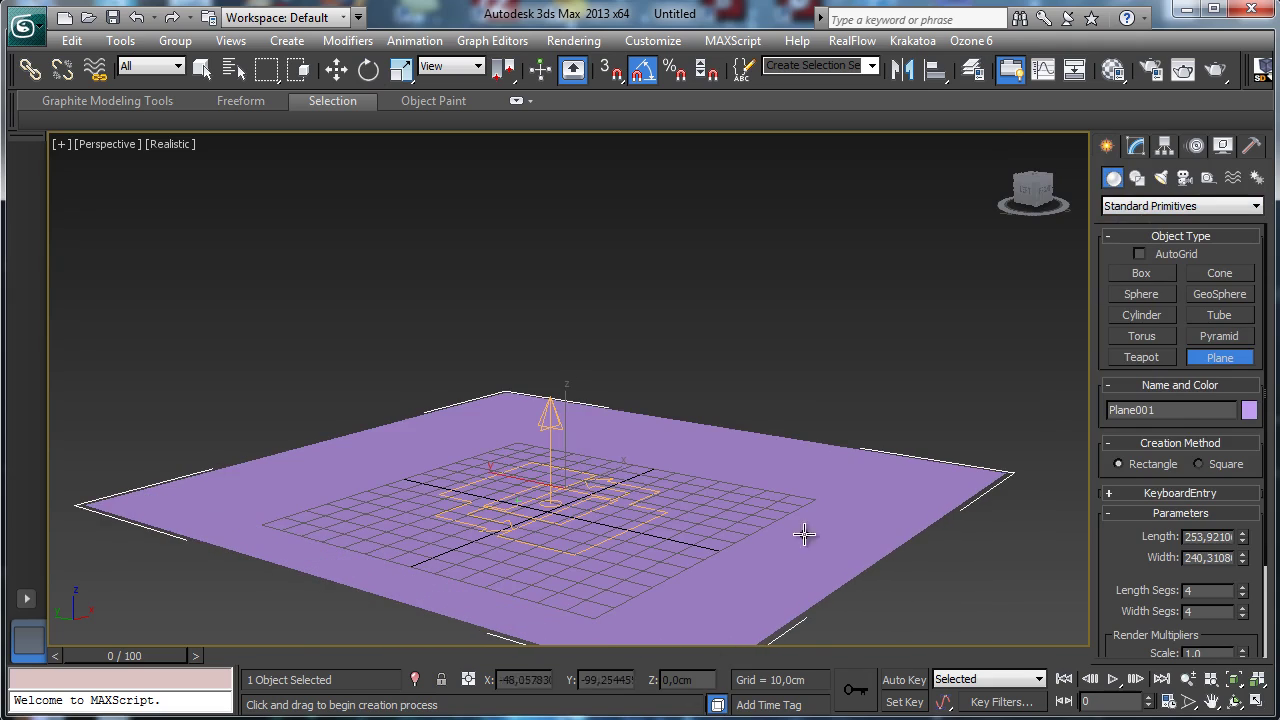
# Rename the plane as Ground and hide the viewport grid
pyautogui.click(1133, 148)
pyautogui.doubleClick(1175, 178)
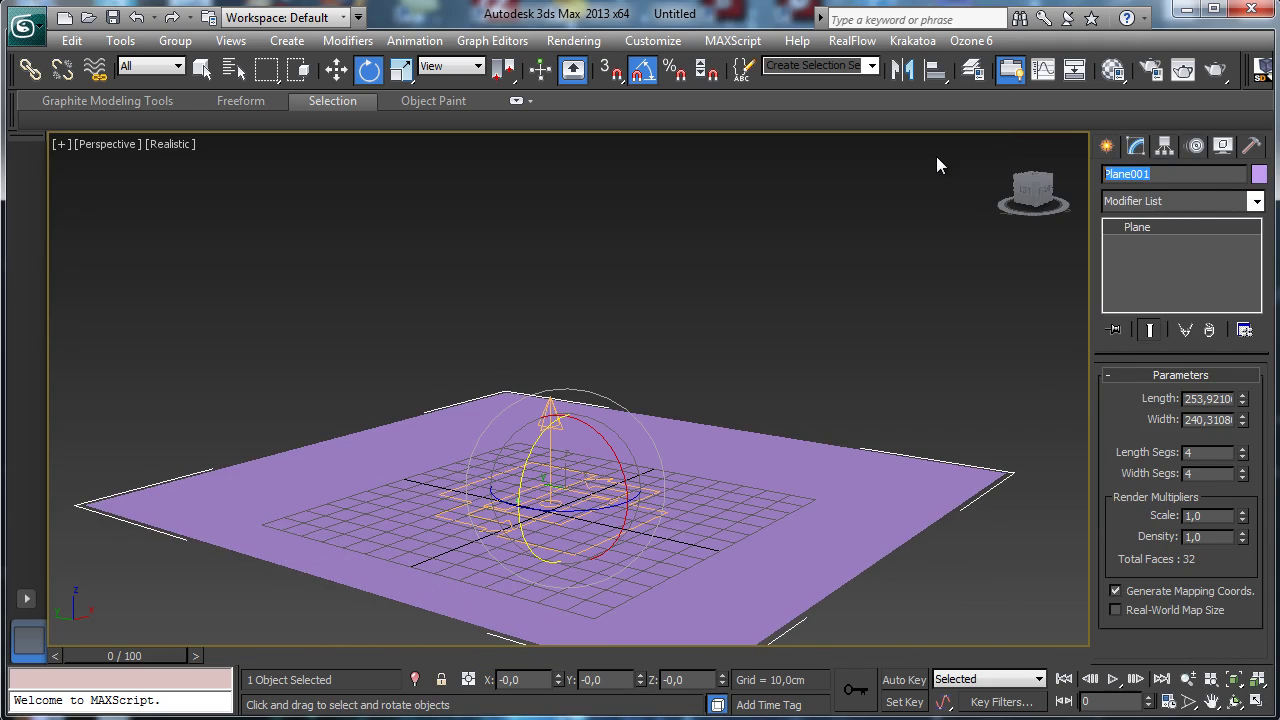
pyautogui.write('Ground')
pyautogui.click(203, 69)
pyautogui.press('g')
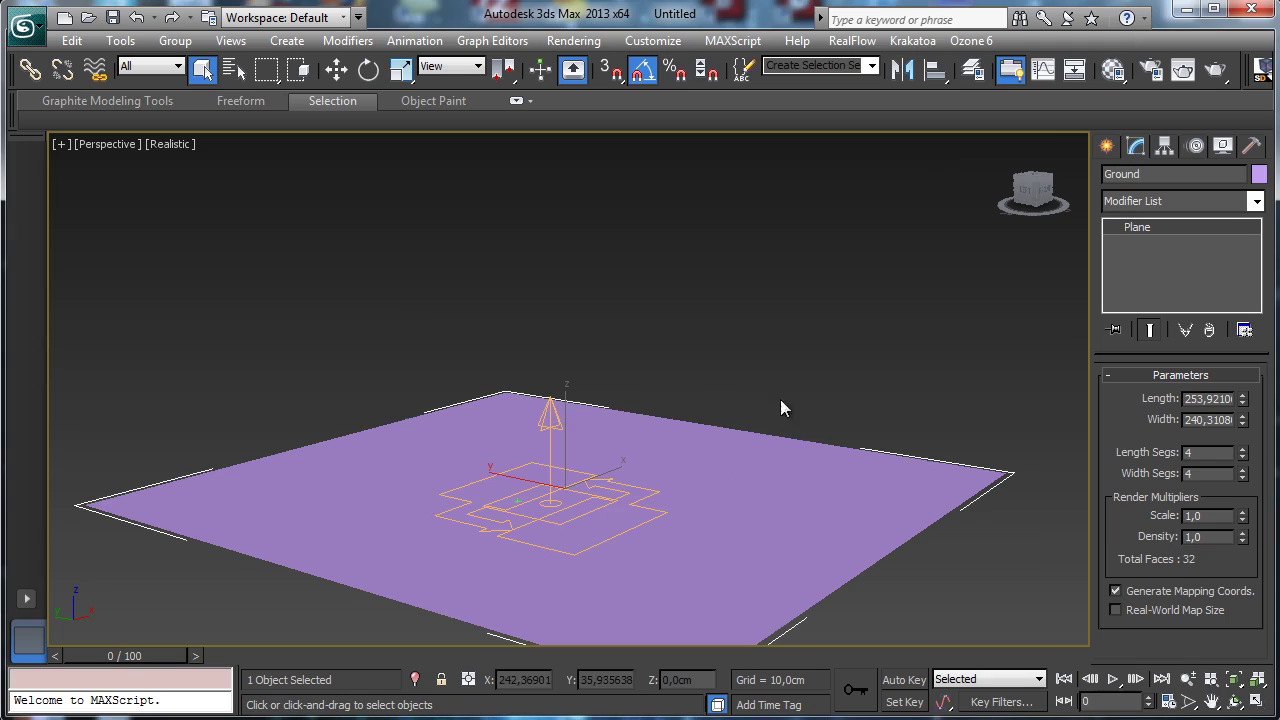
# Set the Ground plane's length and width to 800 cm each
pyautogui.doubleClick(1217, 399)
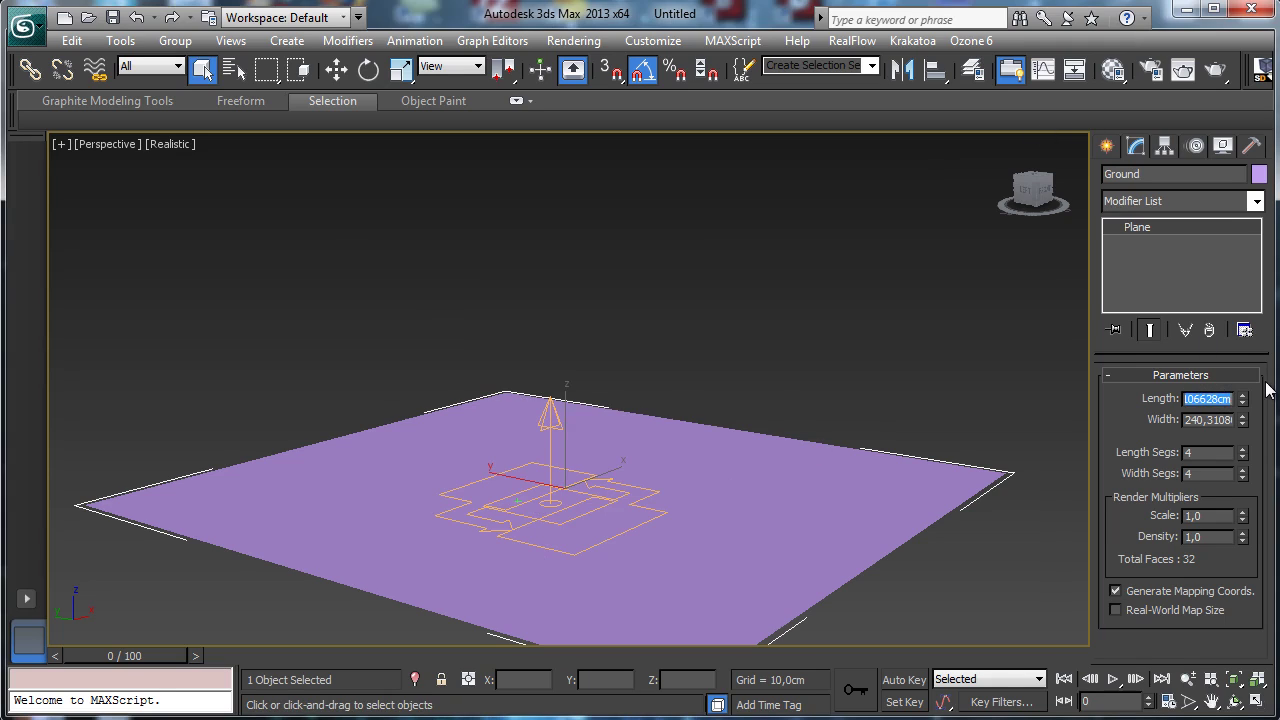
pyautogui.write('800')
pyautogui.press('Tab')
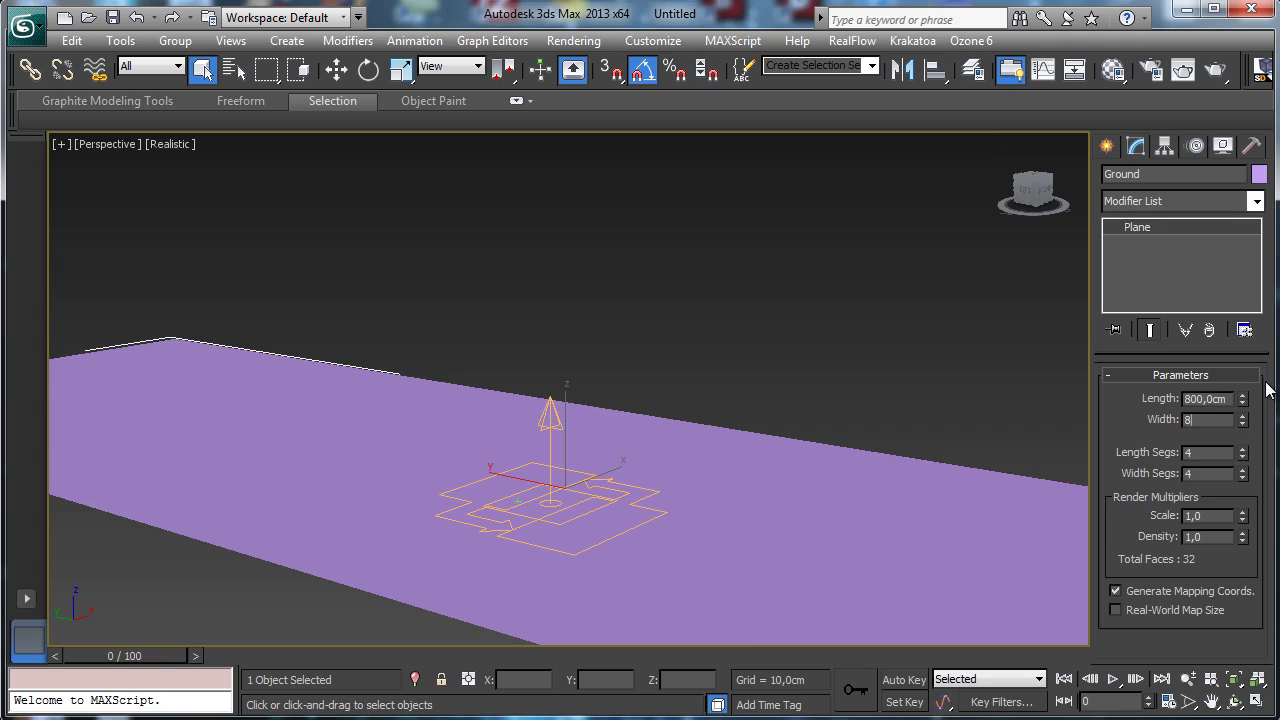
pyautogui.press('Return')
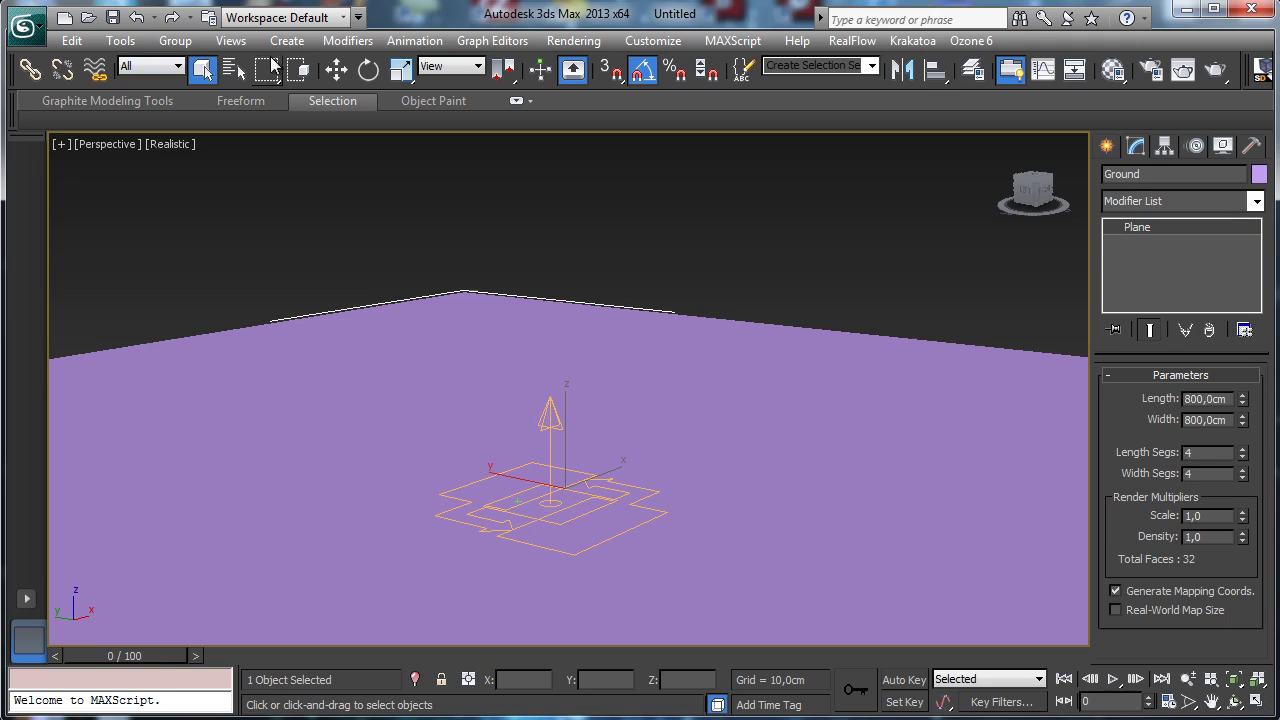
# Select the PF Source emitter from the scene's object list and rename it as PF_Smoke-Dust
pyautogui.press('h')
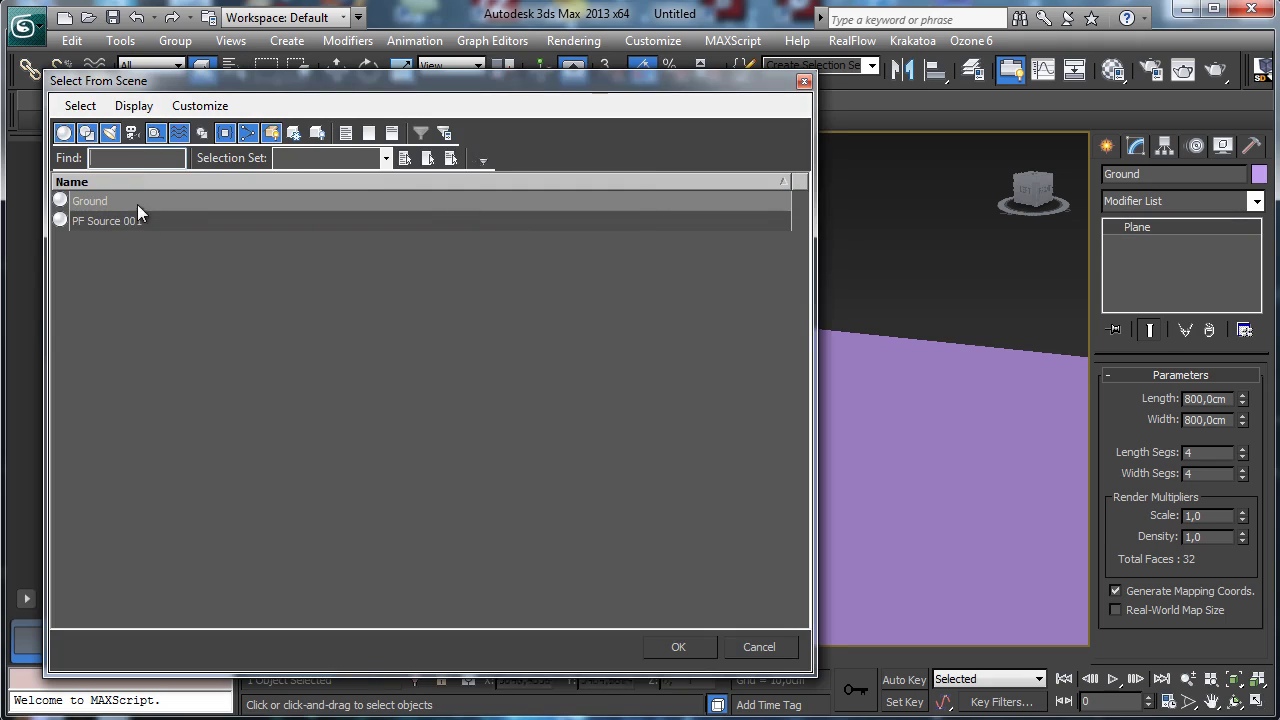
pyautogui.doubleClick(126, 217)
pyautogui.doubleClick(1171, 173)
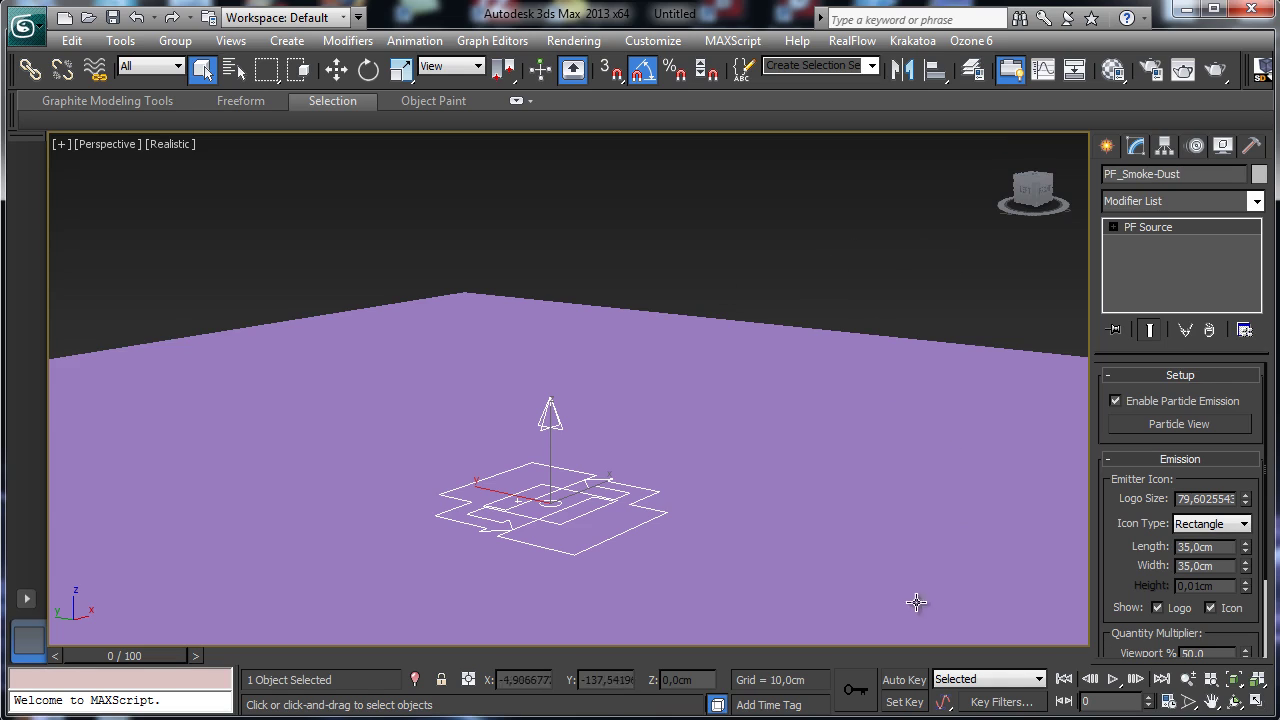
# Open Particle View for PF_Smoke-Dust and arrange its window beside the viewport so the emitter stays visible
pyautogui.click(1119, 426)
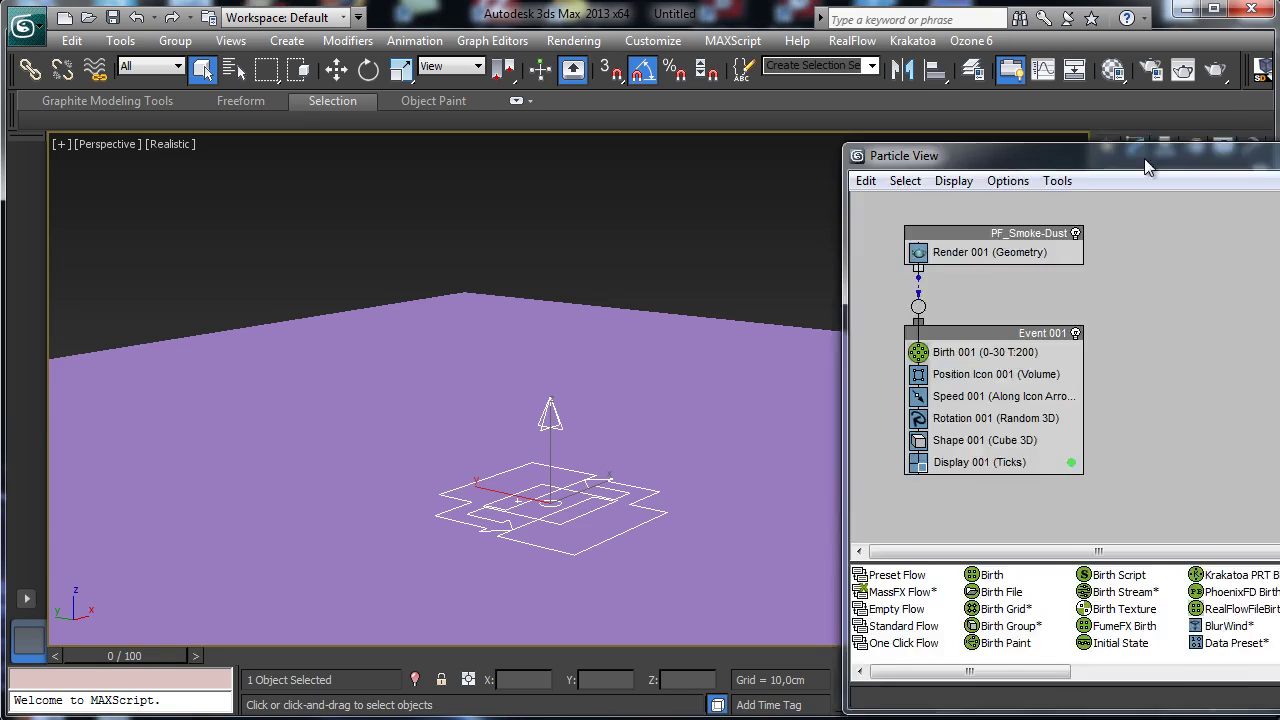
pyautogui.moveTo(1144, 158); pyautogui.dragTo(558, 89)
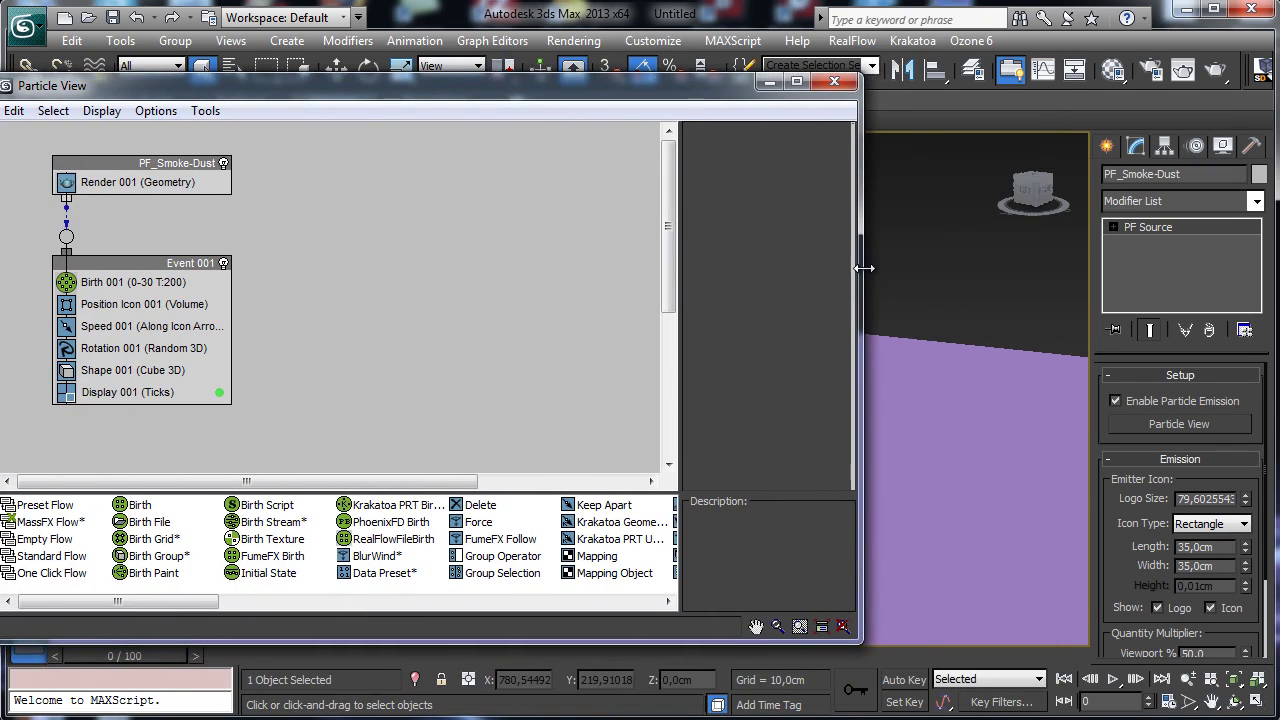
pyautogui.moveTo(864, 268); pyautogui.dragTo(490, 286)
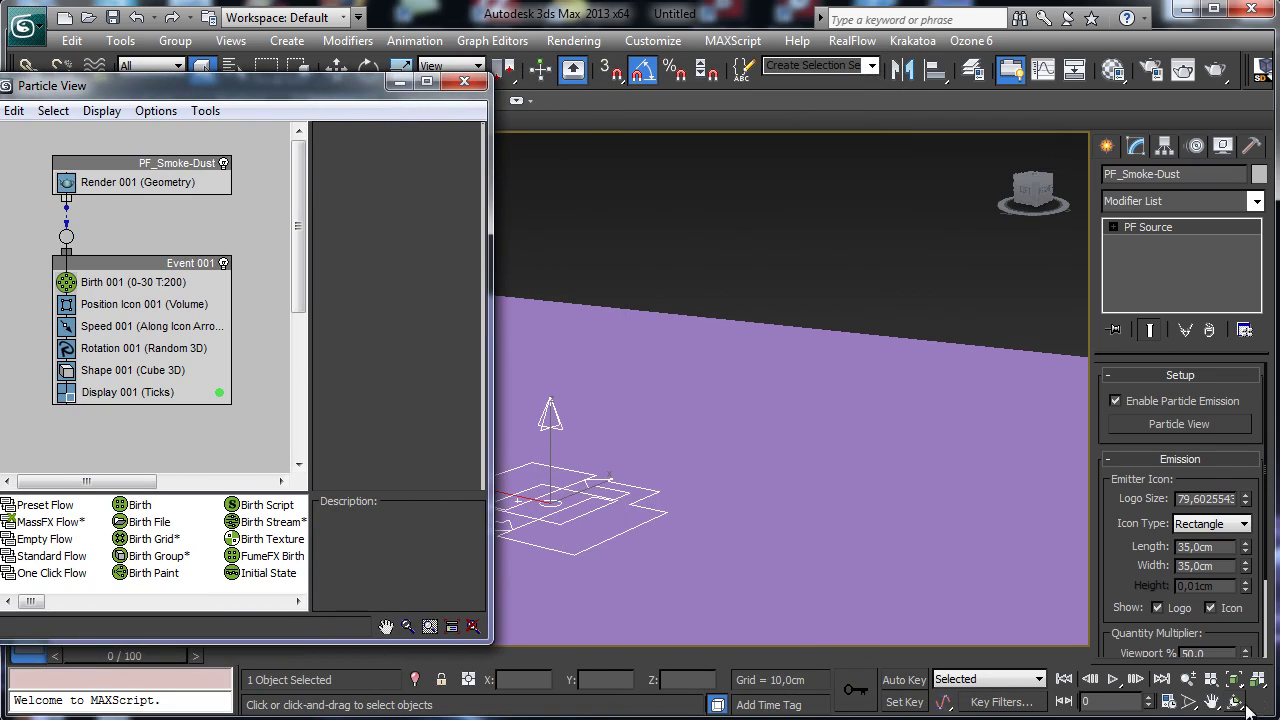
pyautogui.click(1211, 701)
pyautogui.moveTo(597, 509); pyautogui.dragTo(868, 516)
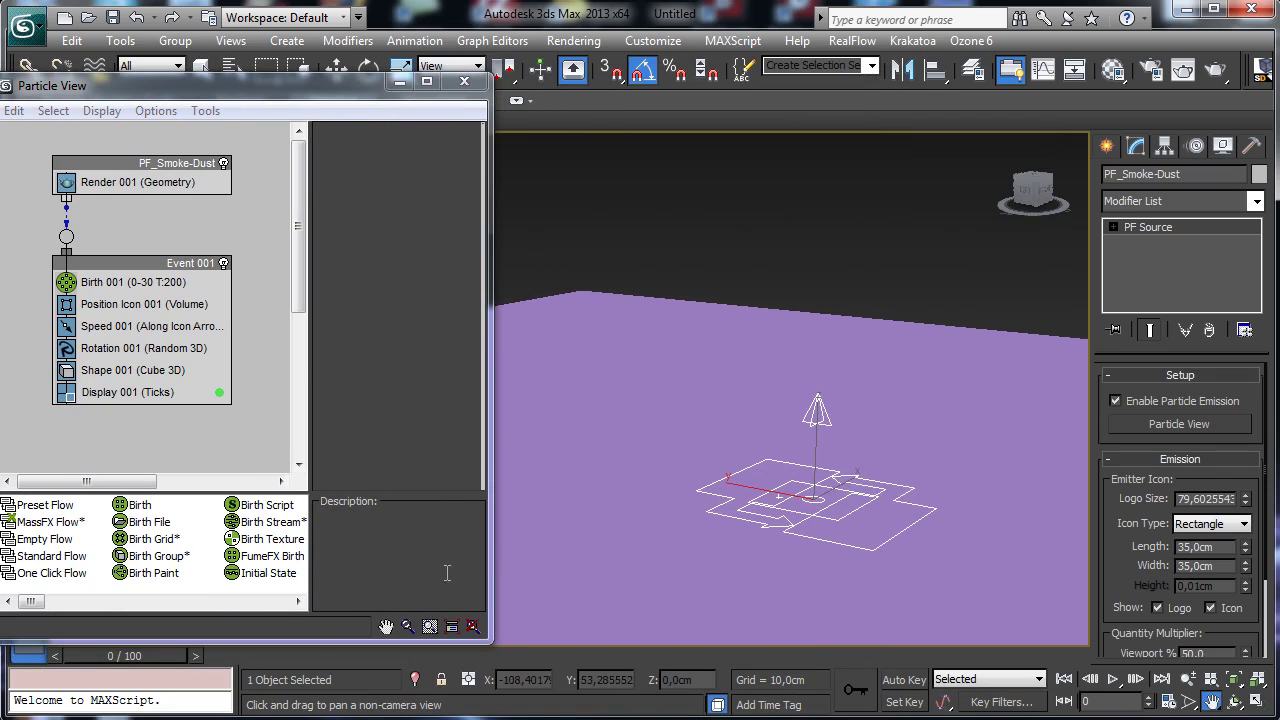
pyautogui.moveTo(318, 641); pyautogui.dragTo(318, 702)
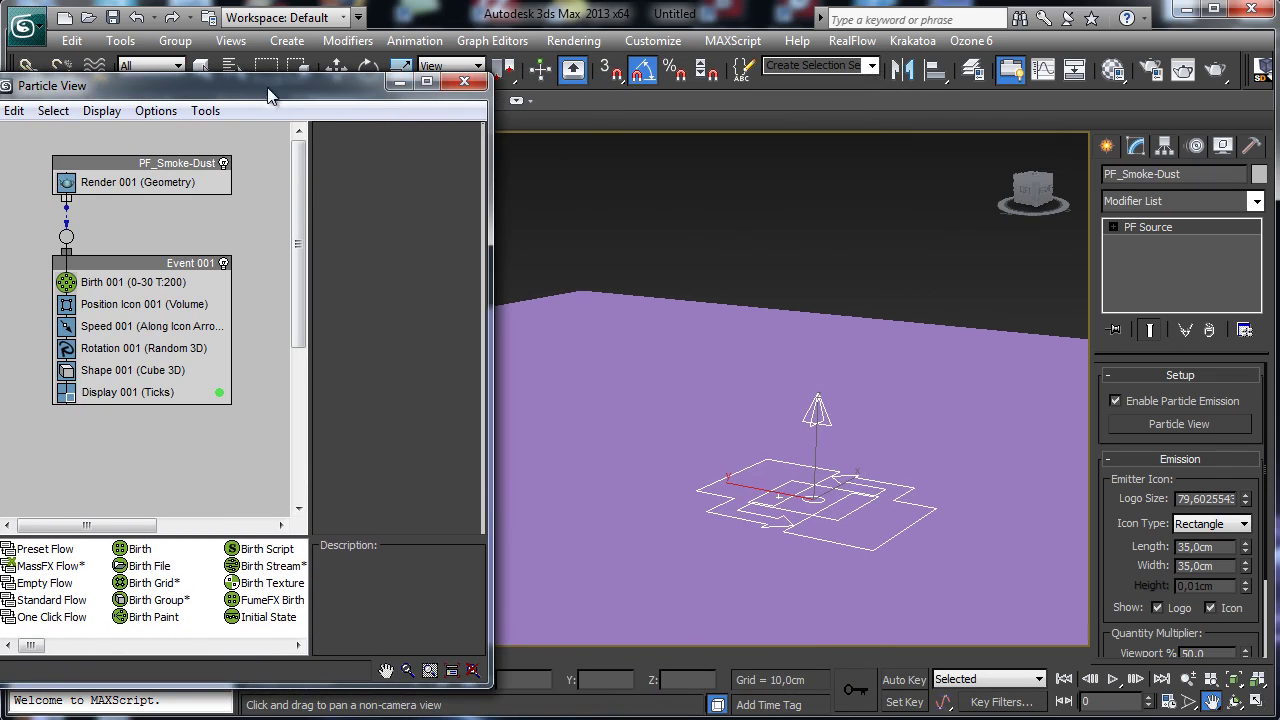
# Reposition the Particle View window and set the animation's end time to frame 300
pyautogui.moveTo(267, 87); pyautogui.dragTo(279, 119)
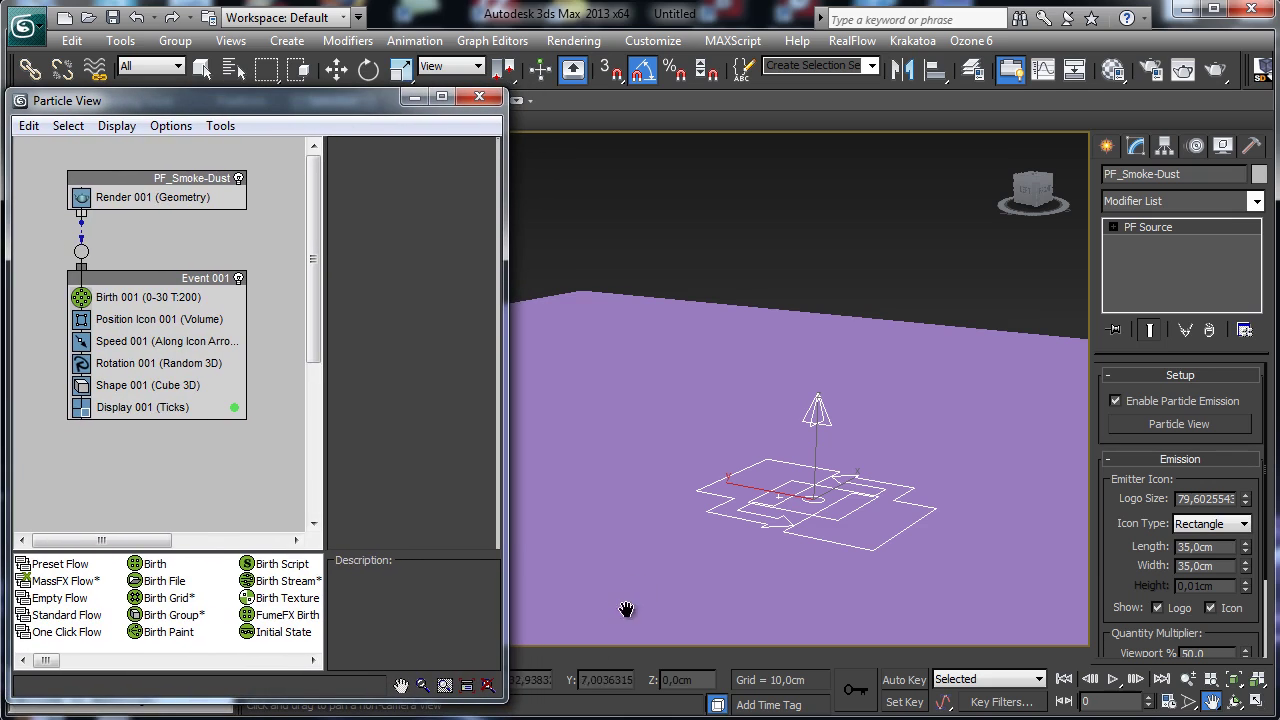
pyautogui.moveTo(583, 657); pyautogui.dragTo(102, 625)
pyautogui.click(1166, 702)
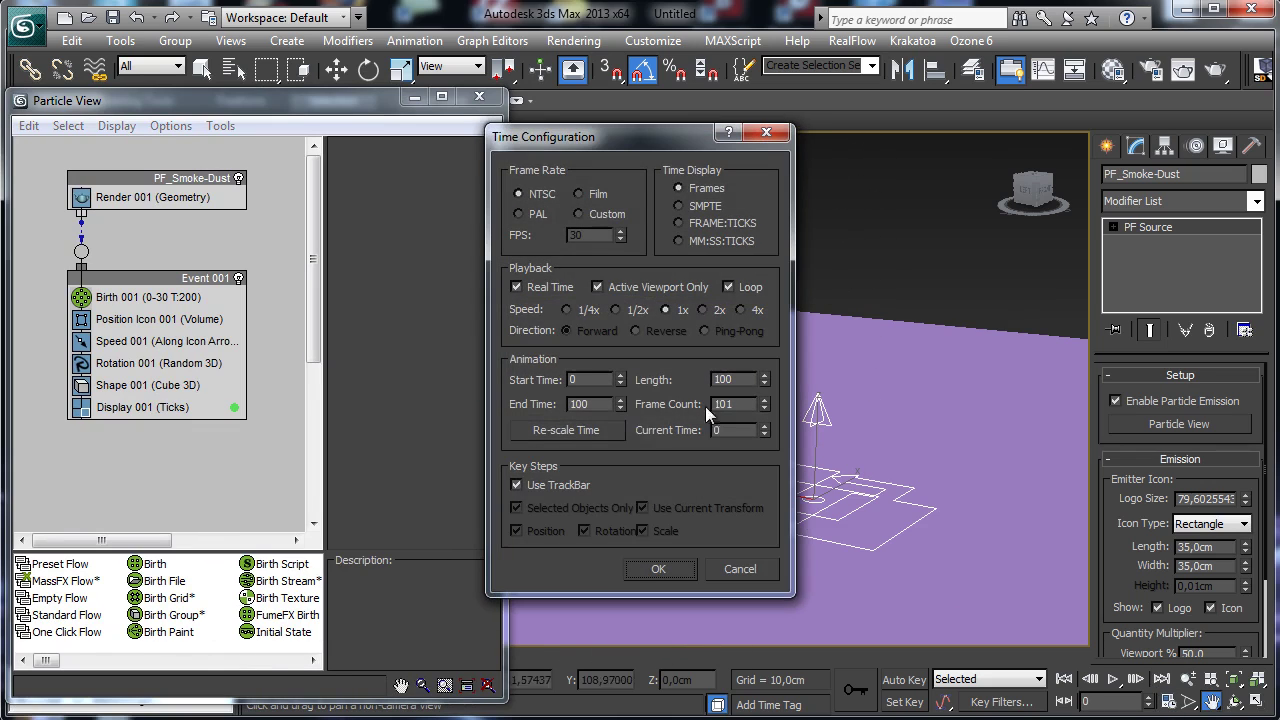
pyautogui.doubleClick(599, 404)
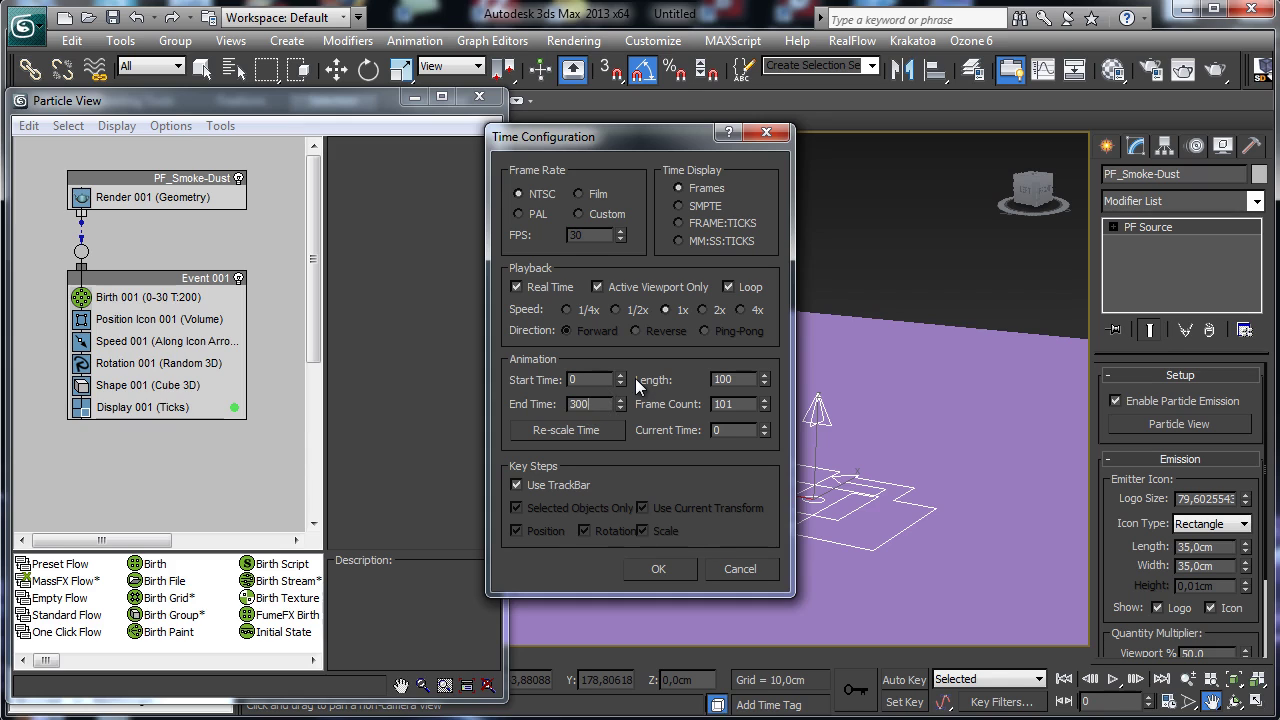
pyautogui.click(662, 568)
# Set the Birth operator's Emit Start to -50 and scrub the timeline to check the early particles
pyautogui.click(150, 319)
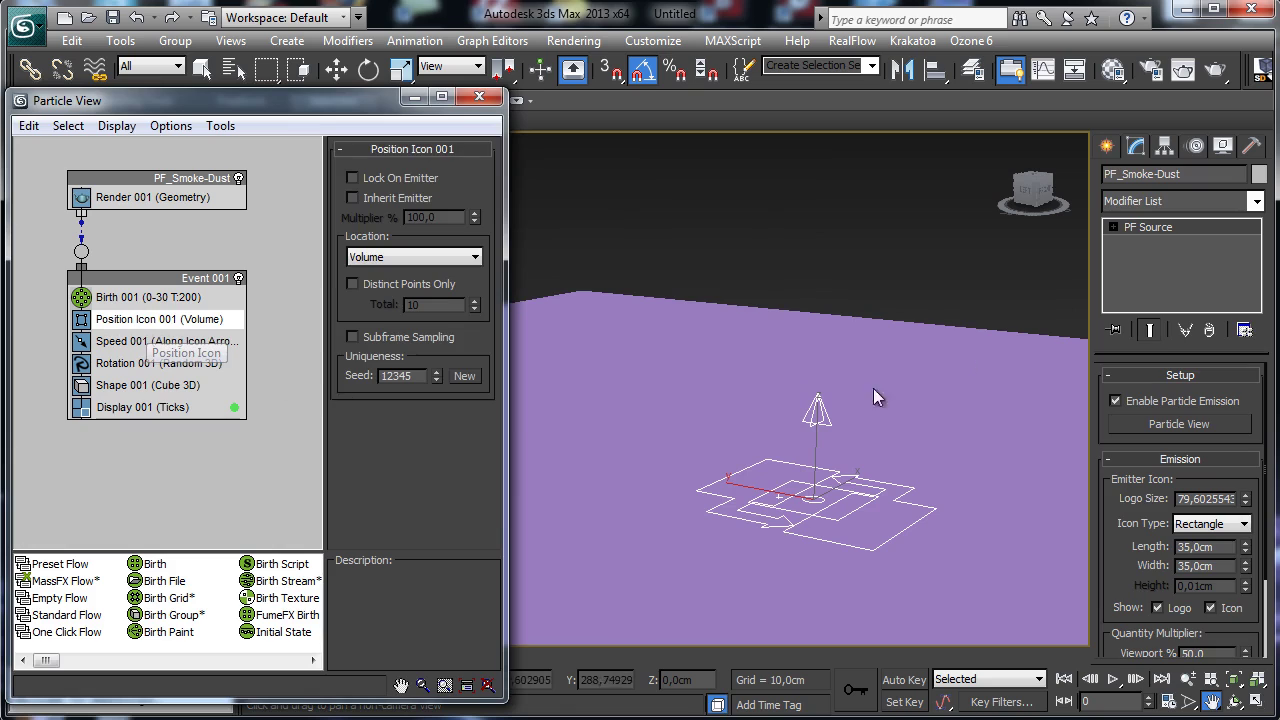
pyautogui.click(172, 297)
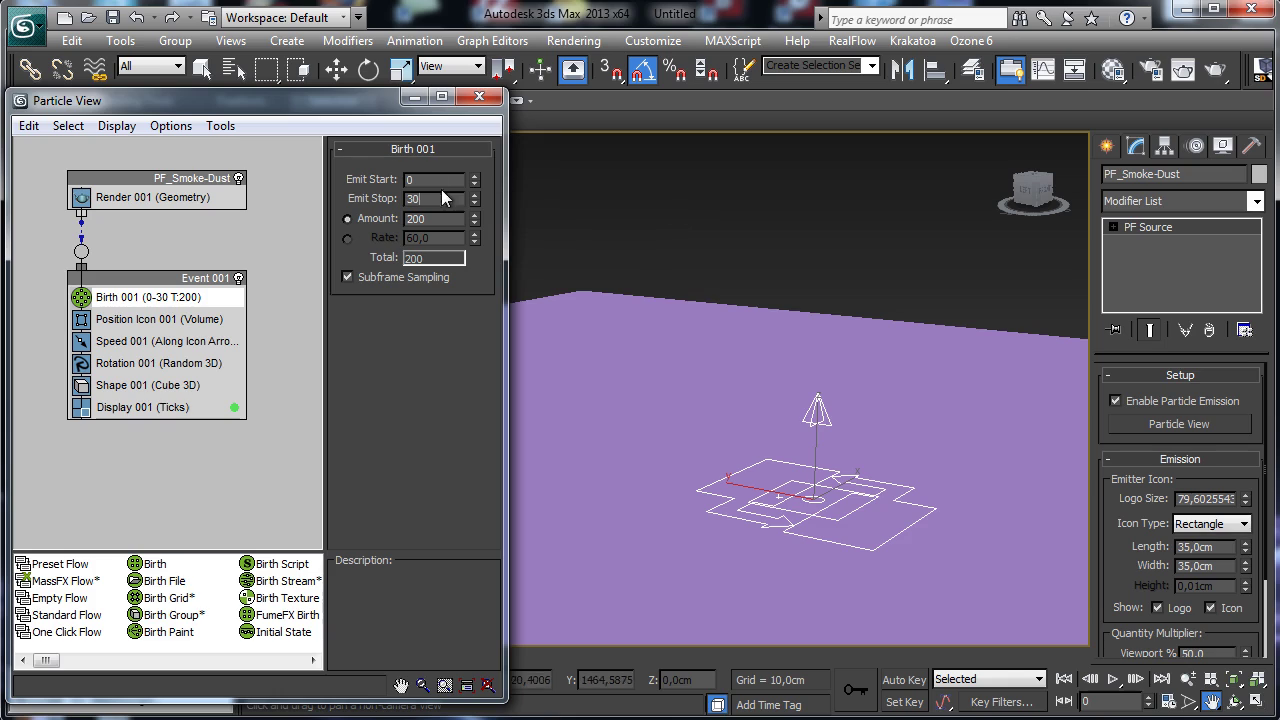
pyautogui.write('-50')
pyautogui.press('Return')
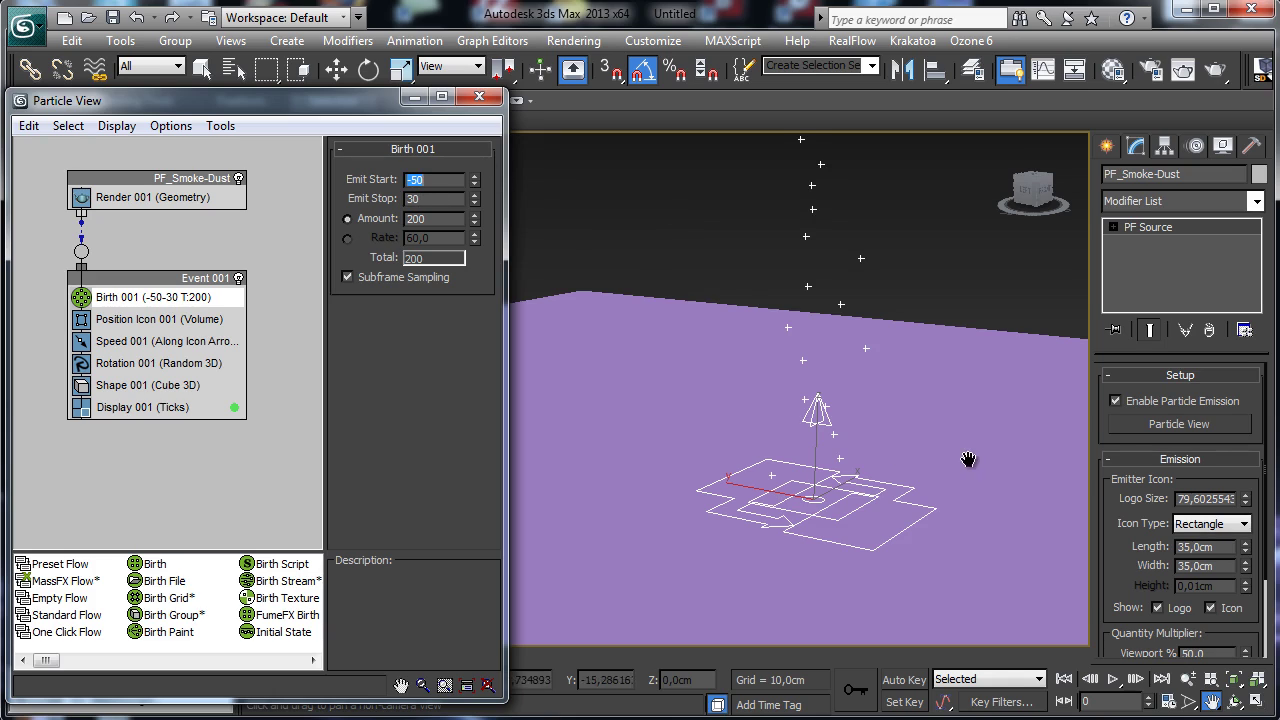
pyautogui.click(829, 280)
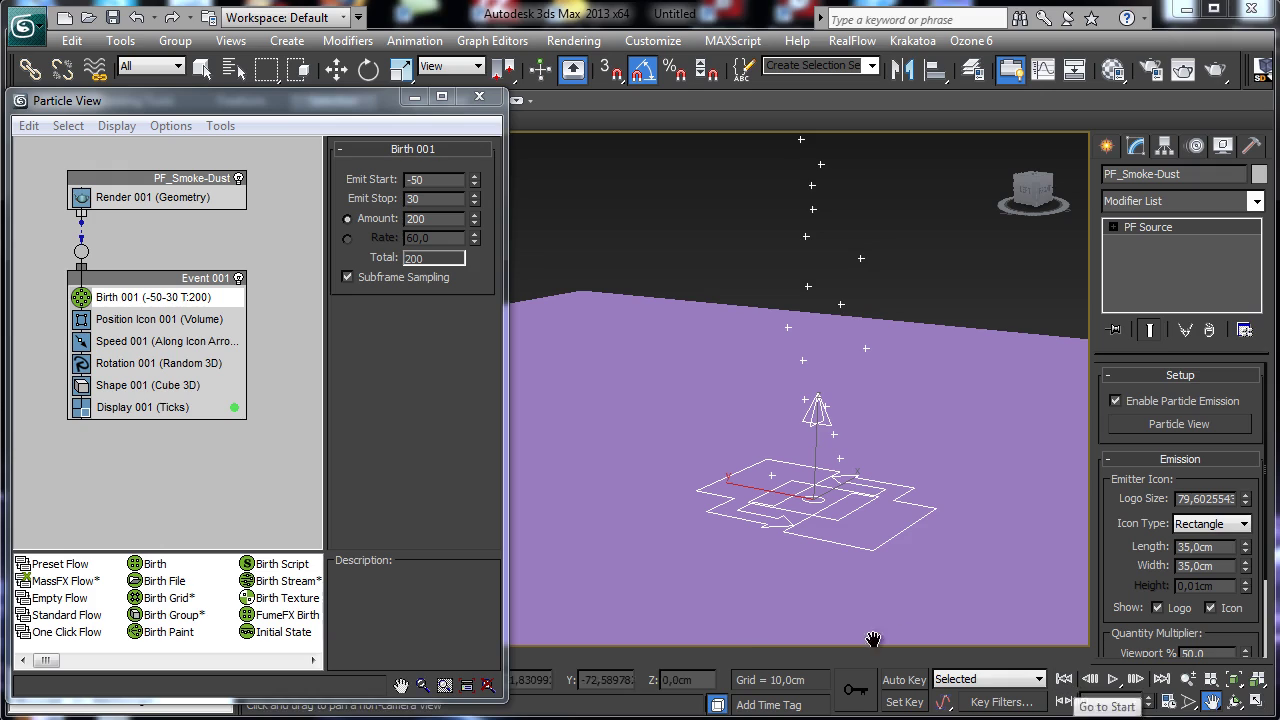
pyautogui.moveTo(662, 654); pyautogui.dragTo(765, 648)
pyautogui.hotkey('ctrl', 'p')
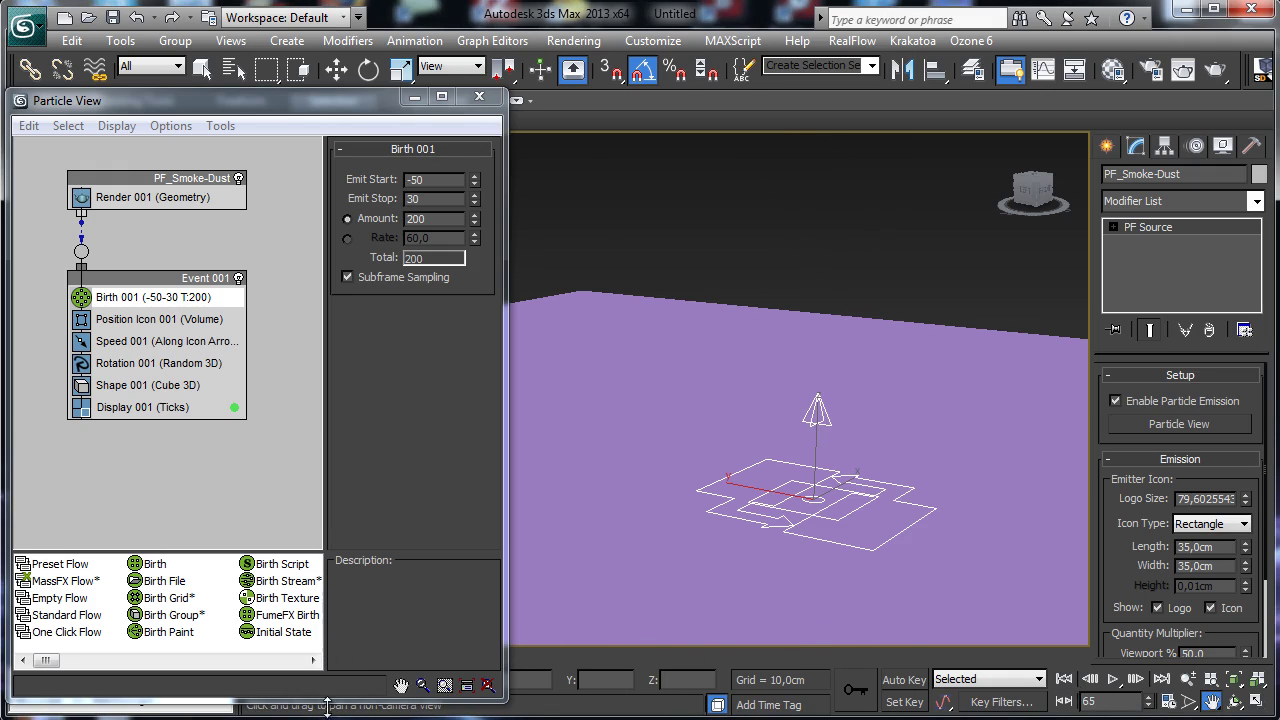
# Shorten the Particle View window to uncover the time slider and set the Birth operator's Emit Stop to 300
pyautogui.moveTo(331, 700); pyautogui.dragTo(258, 651)
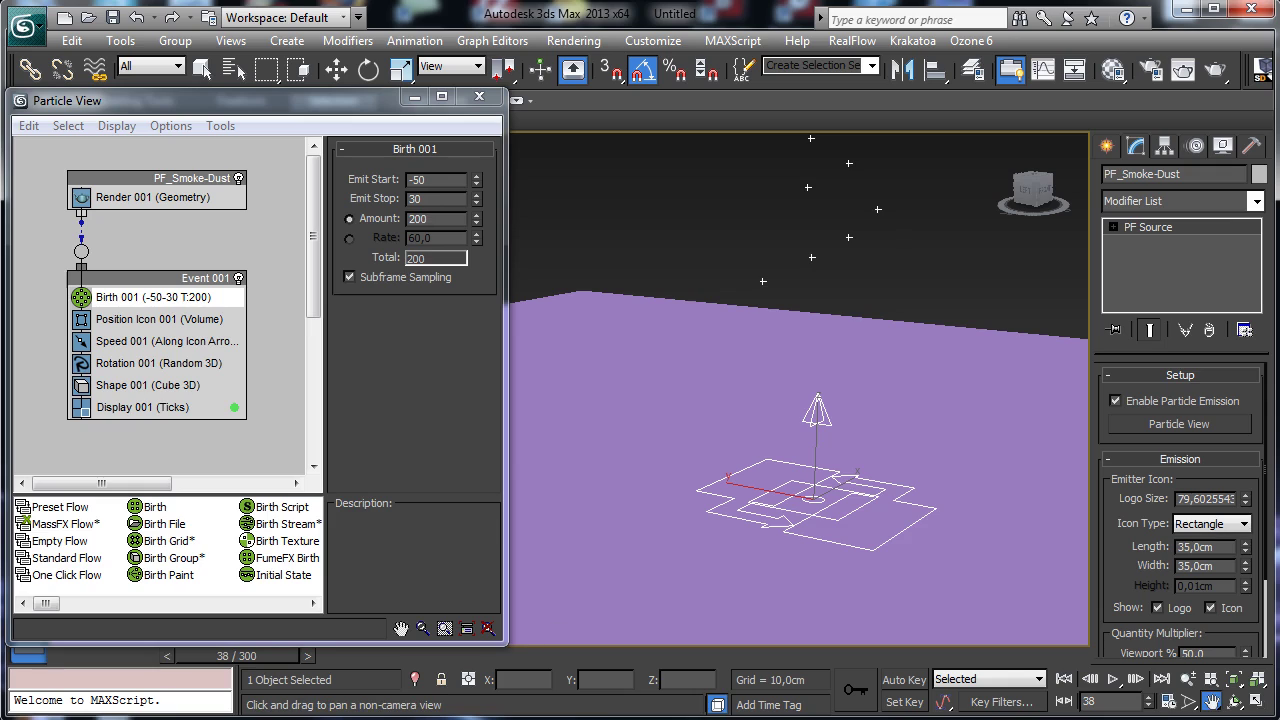
pyautogui.click(436, 198)
pyautogui.write('00')
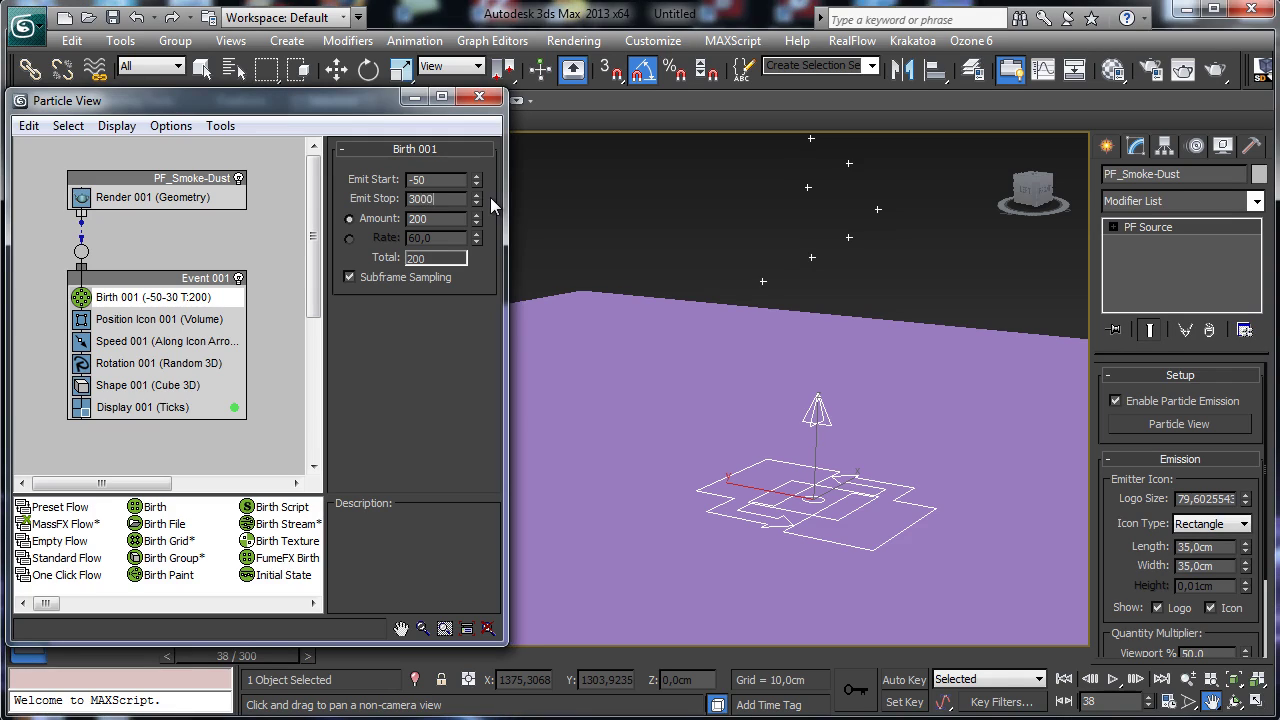
pyautogui.press('Return')
pyautogui.write('300')
pyautogui.press('Return')
# Examine the rising particle stream from a lower viewing angle and return the timeline to frame 0
pyautogui.moveTo(248, 660); pyautogui.dragTo(464, 655)
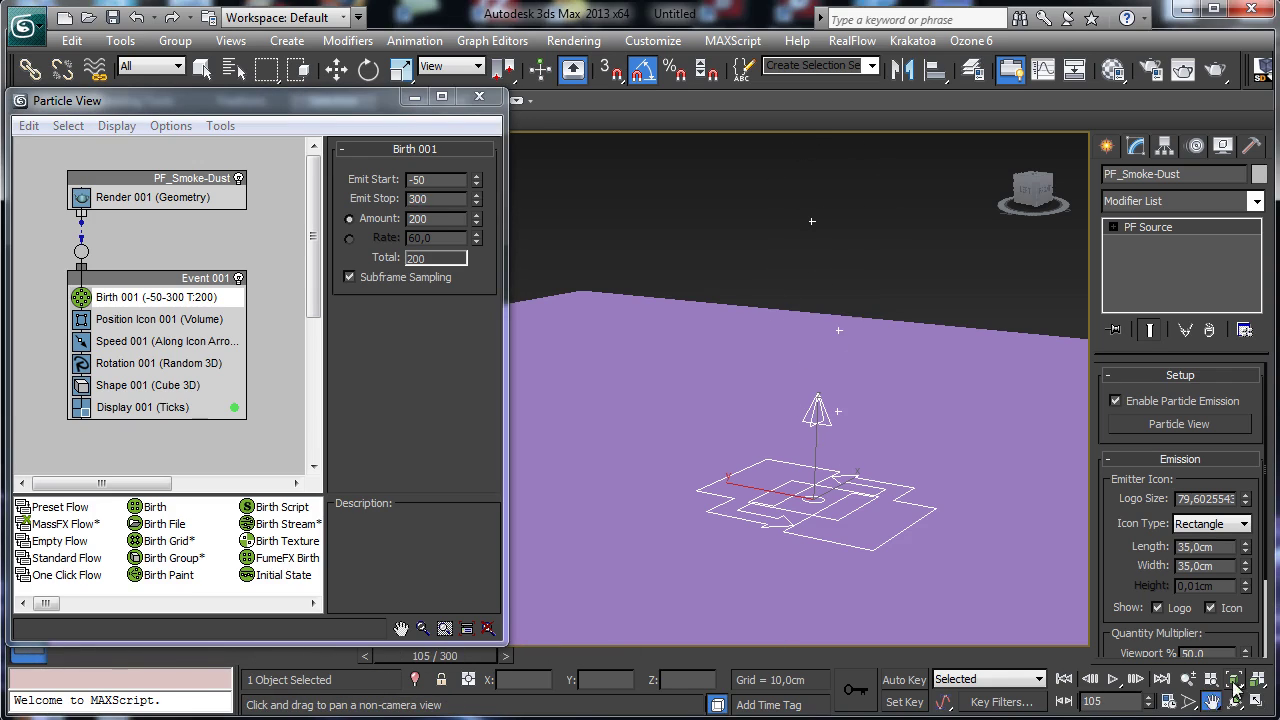
pyautogui.click(1234, 705)
pyautogui.moveTo(780, 450); pyautogui.dragTo(632, 405)
pyautogui.click(1211, 705)
pyautogui.moveTo(730, 440); pyautogui.dragTo(755, 575)
pyautogui.click(208, 65)
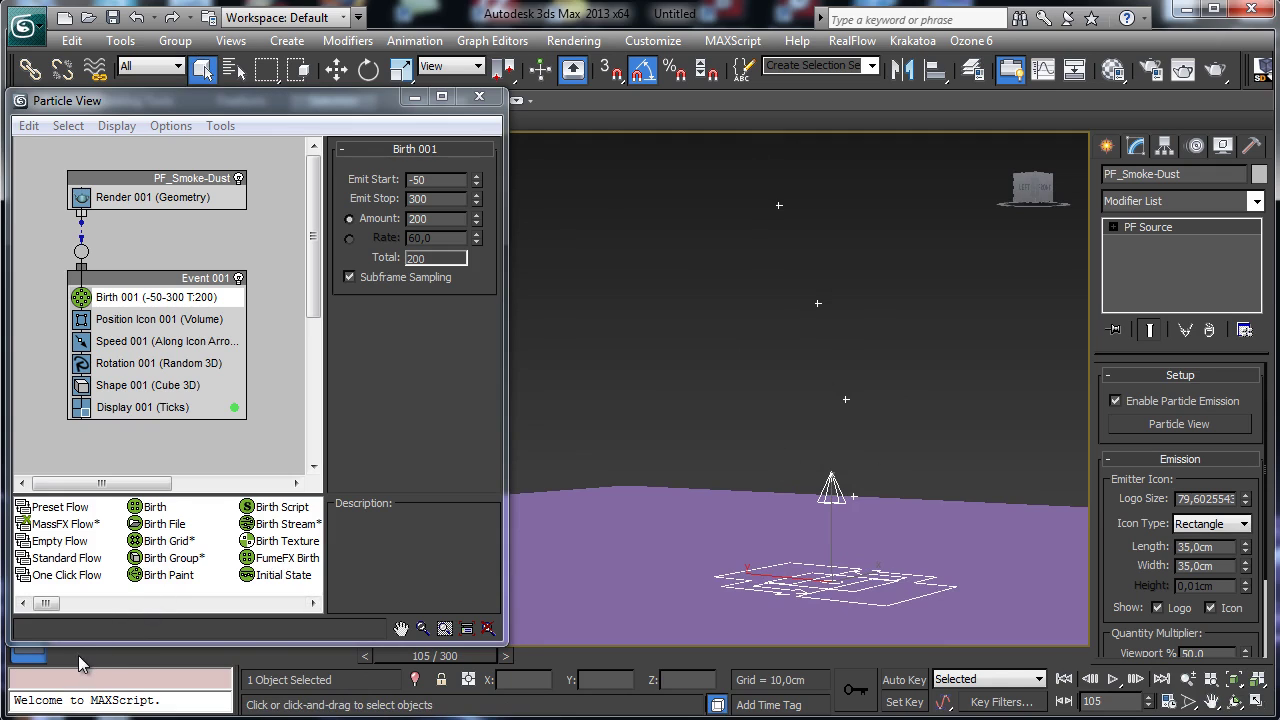
pyautogui.moveTo(78, 655); pyautogui.dragTo(22, 662)
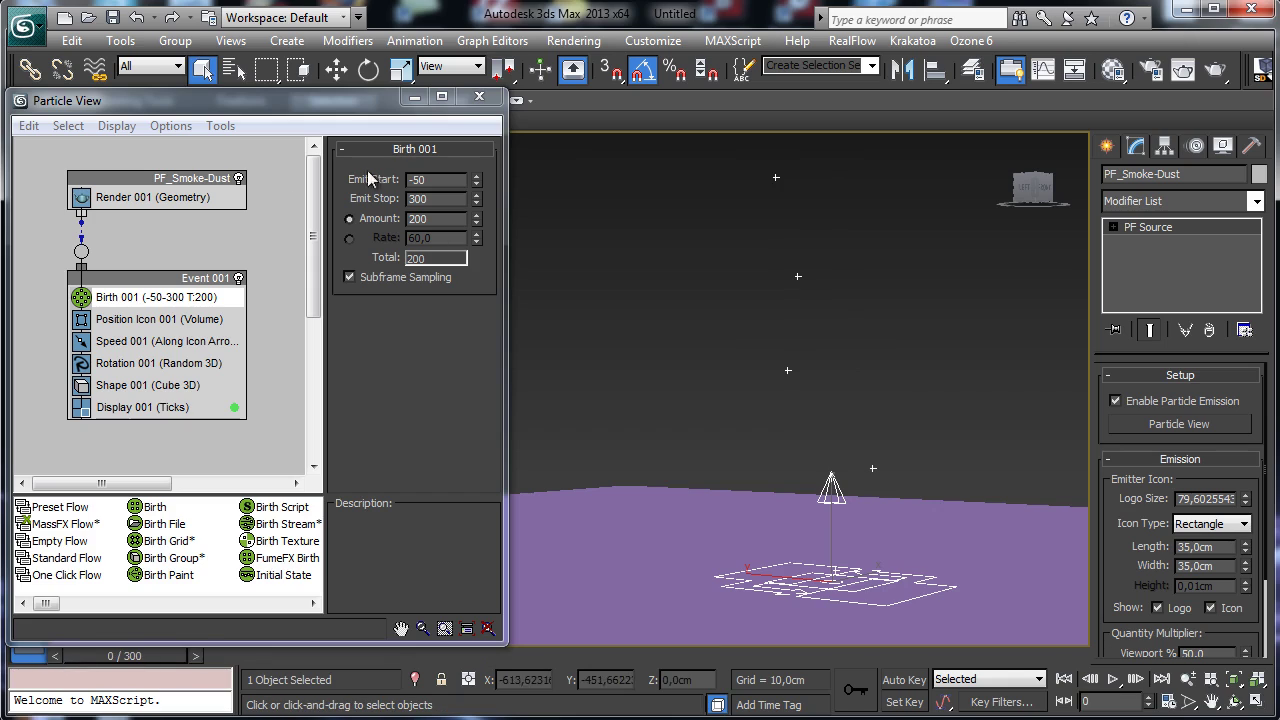
# Review the Rotation and Position Icon operator settings in Event 001
pyautogui.click(126, 366)
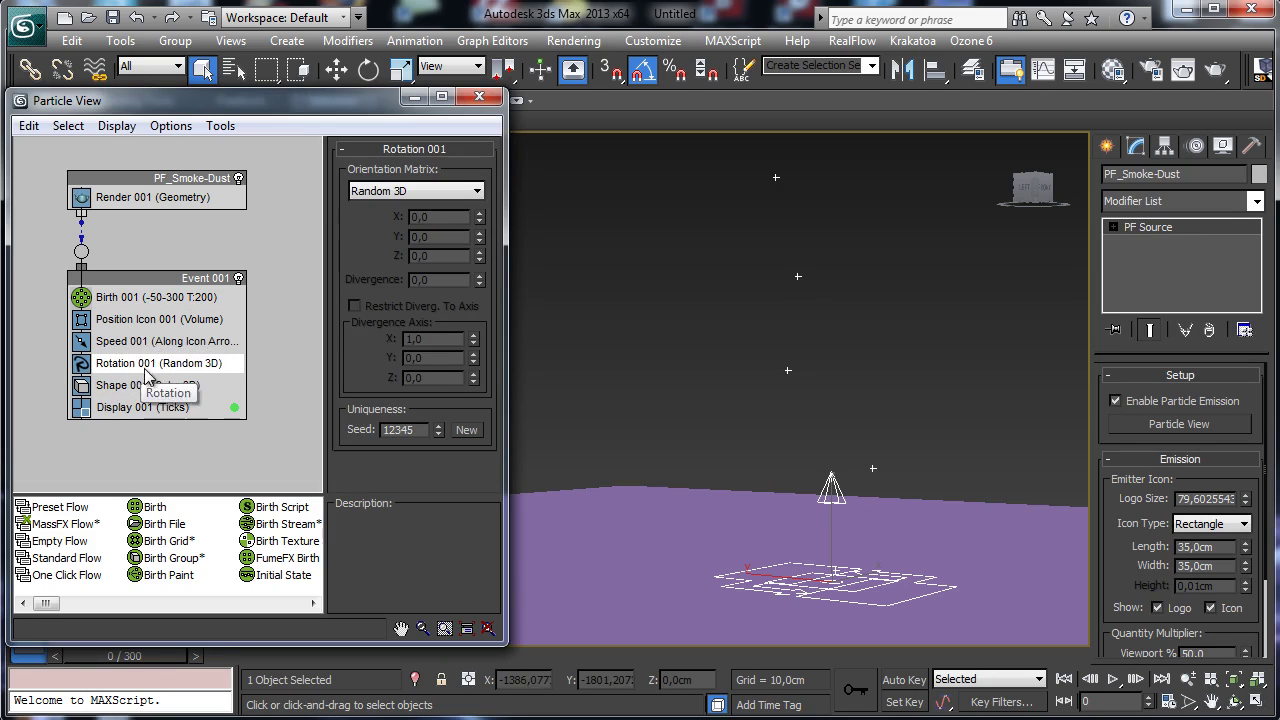
pyautogui.click(132, 322)
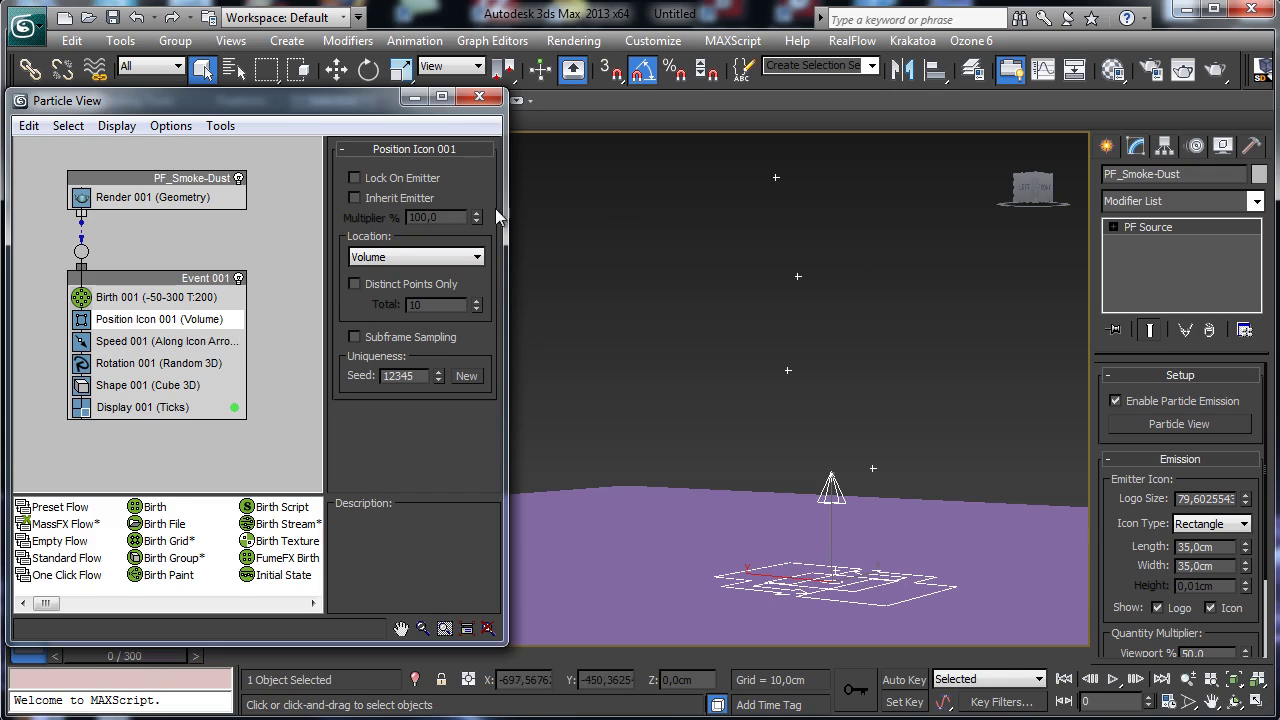
pyautogui.click(377, 289)
# Set the Speed operator's speed to 50 cm and its variation to 15 cm
pyautogui.click(166, 344)
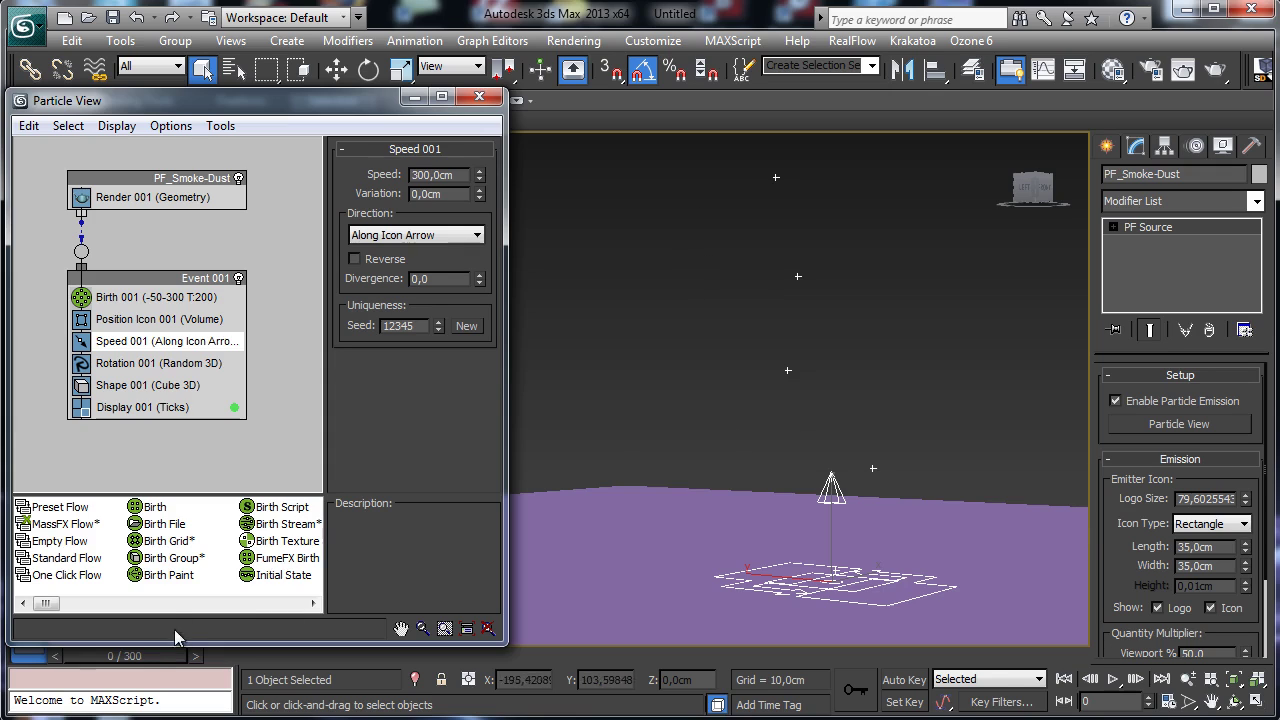
pyautogui.moveTo(150, 656); pyautogui.dragTo(58, 626)
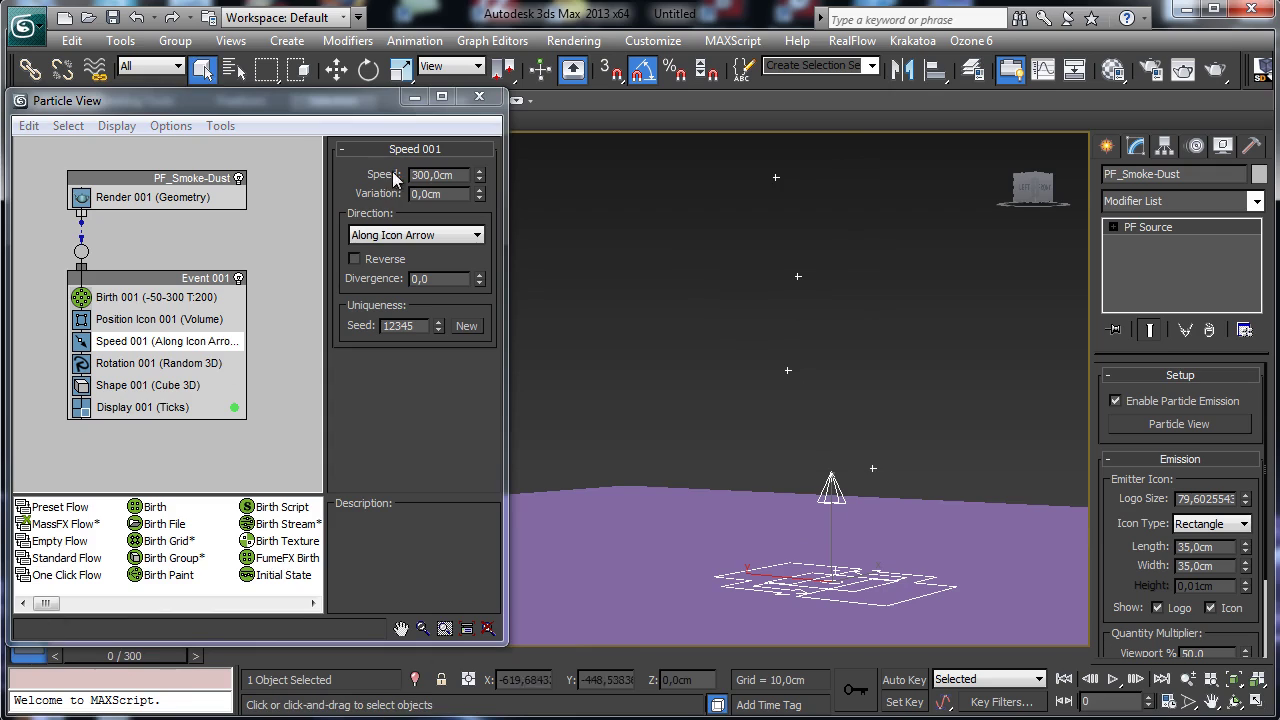
pyautogui.click(440, 175)
pyautogui.write('50')
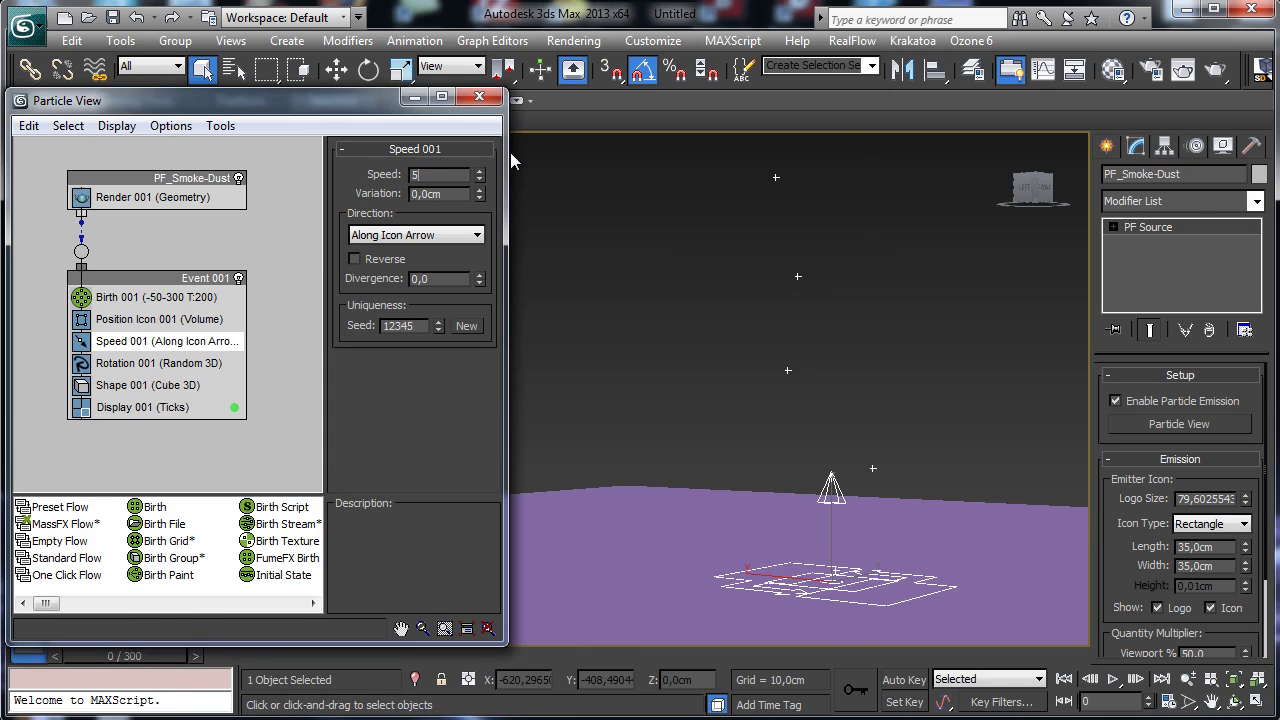
pyautogui.press('Return')
pyautogui.press('Tab')
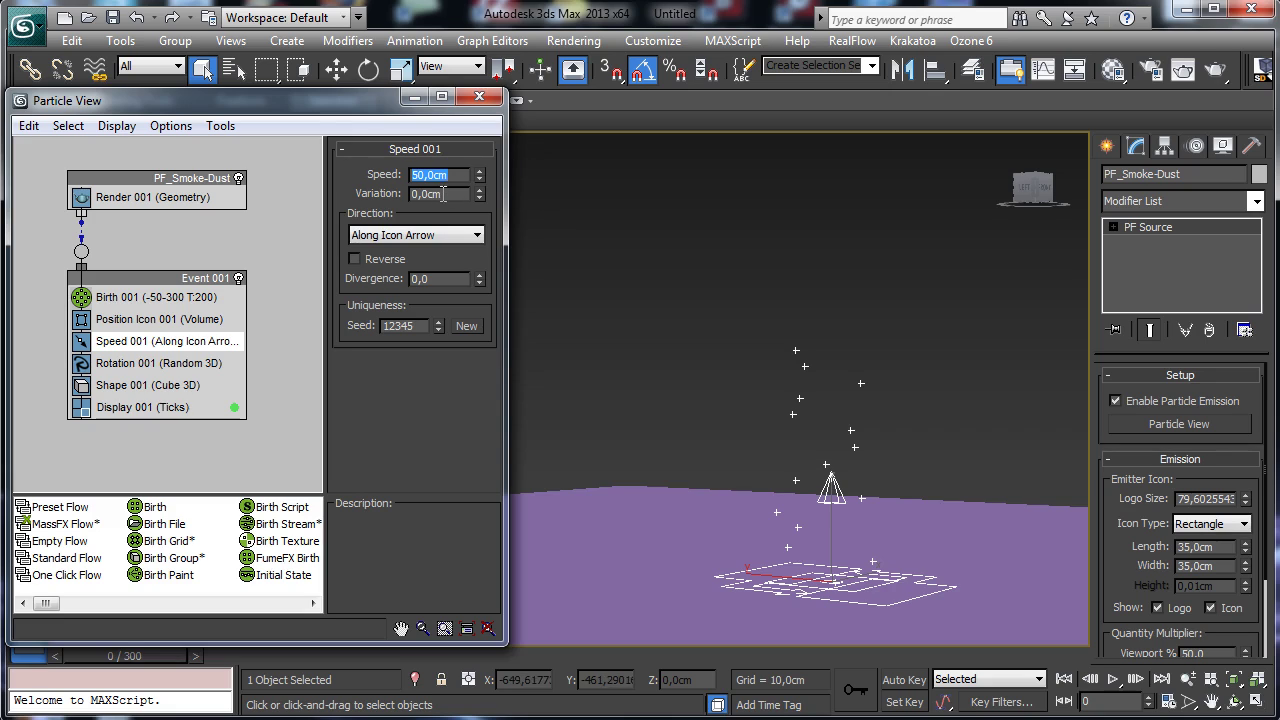
pyautogui.write('15')
pyautogui.press('Return')
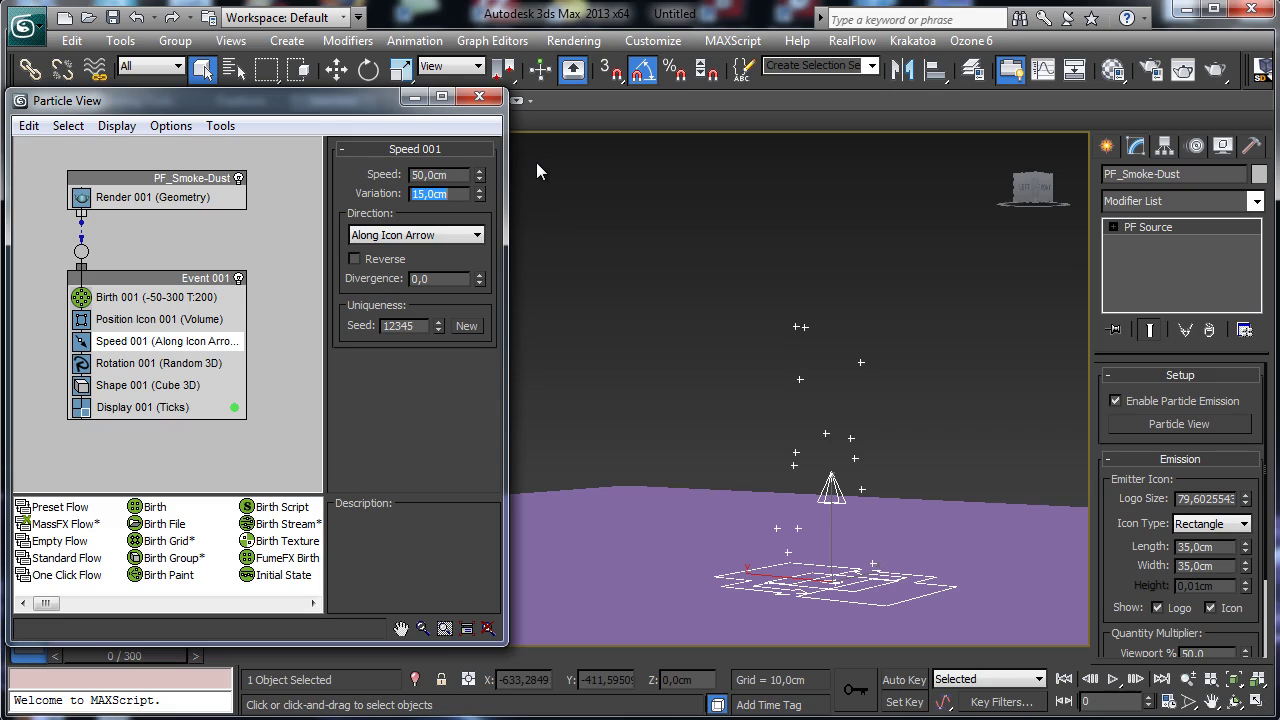
# Play the animation to check the particle motion and return to frame 0
pyautogui.moveTo(150, 660)
pyautogui.mouseDown()
pyautogui.moveTo(299, 664)
pyautogui.moveTo(155, 655)
pyautogui.mouseUp()
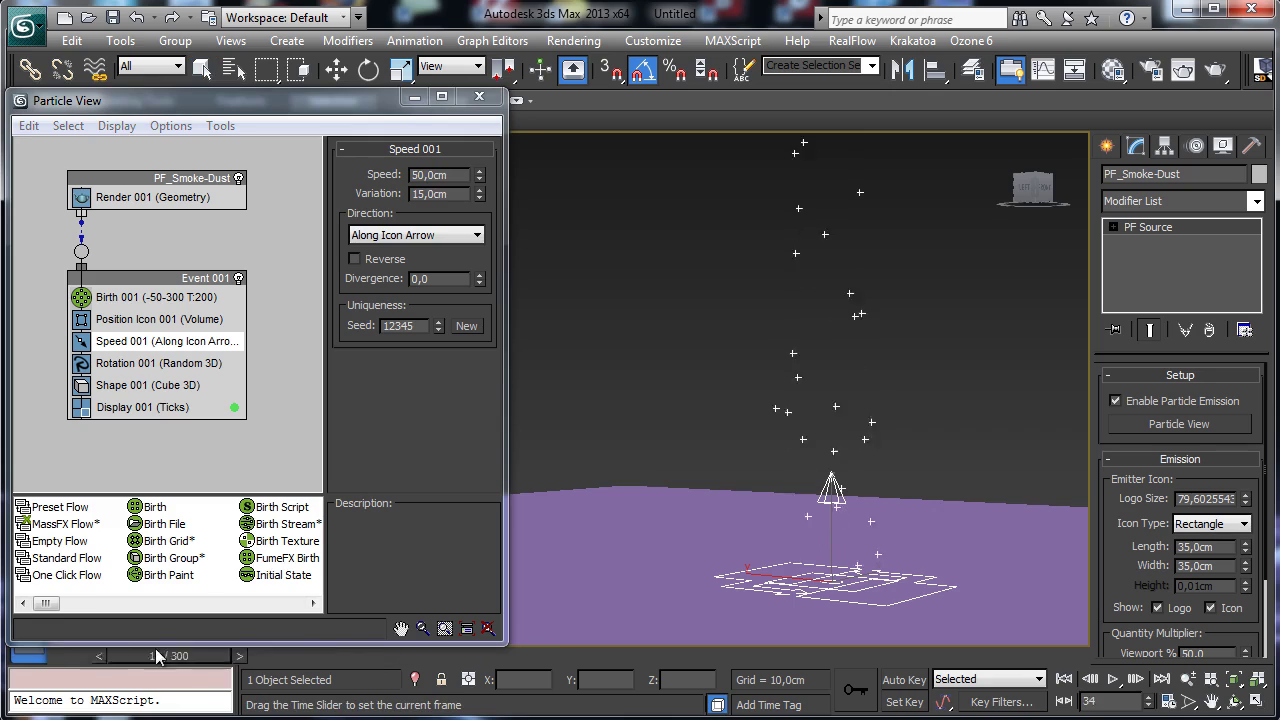
pyautogui.click(1111, 680)
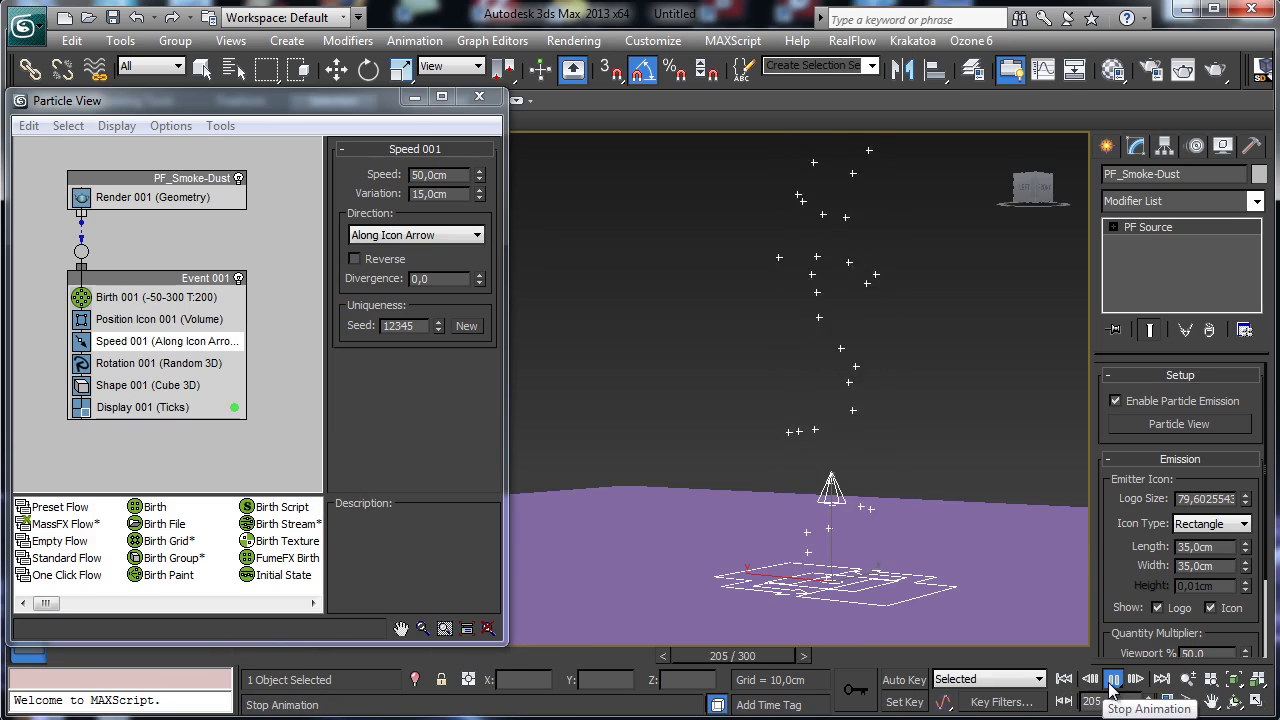
pyautogui.click(1112, 680)
pyautogui.click(1063, 679)
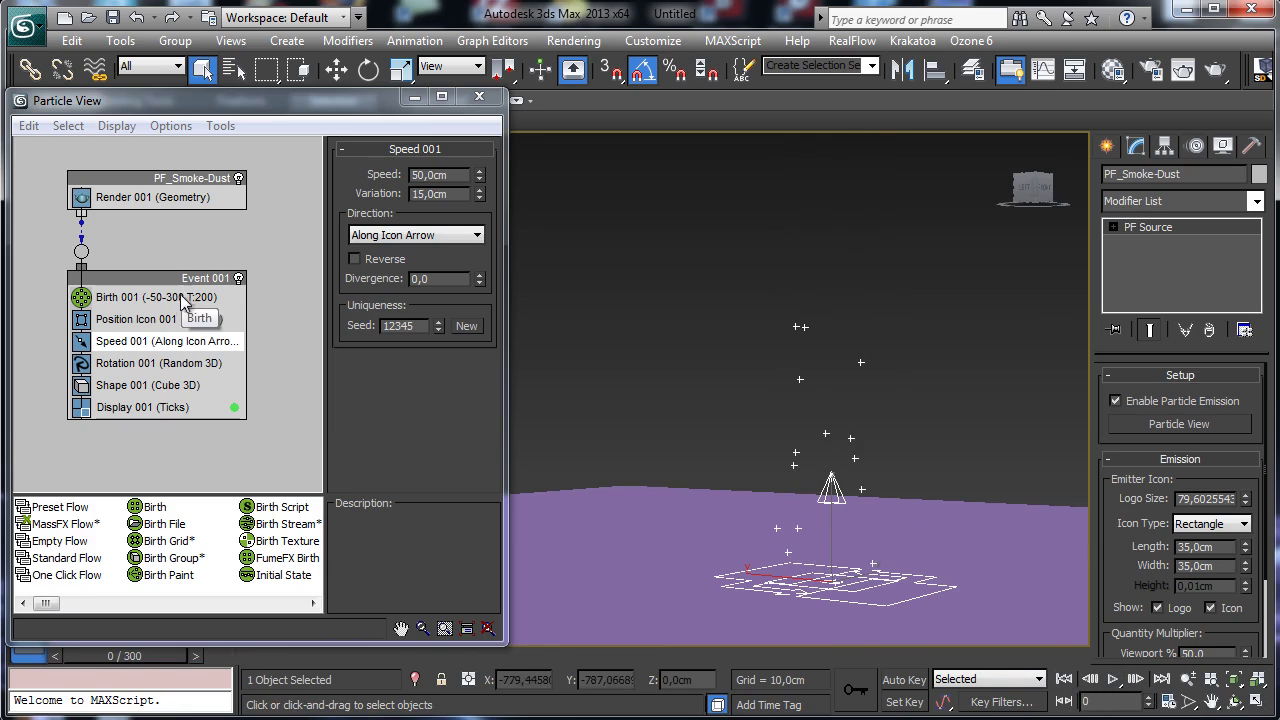
# Set PF_Smoke-Dust's viewport quantity multiplier to 100% and preview the animation, returning to frame 0
pyautogui.click(181, 297)
pyautogui.click(200, 180)
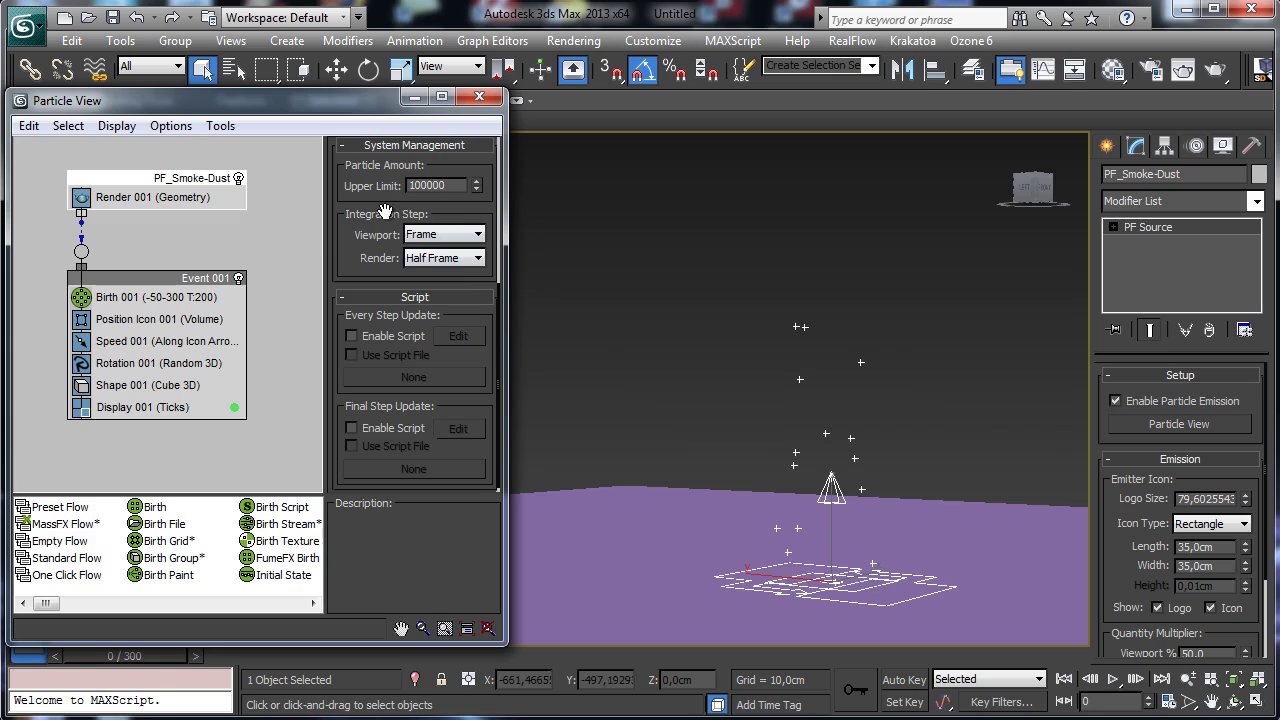
pyautogui.scroll(5, 385, 212)
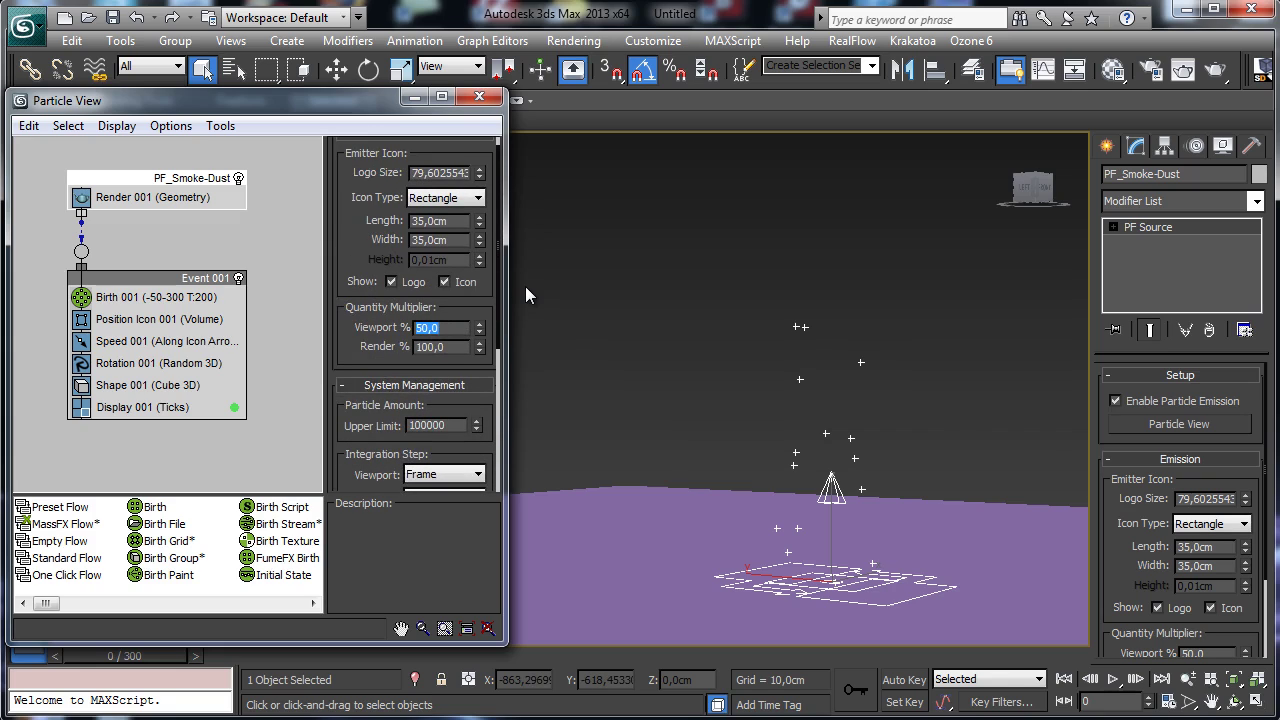
pyautogui.write('100')
pyautogui.press('Return')
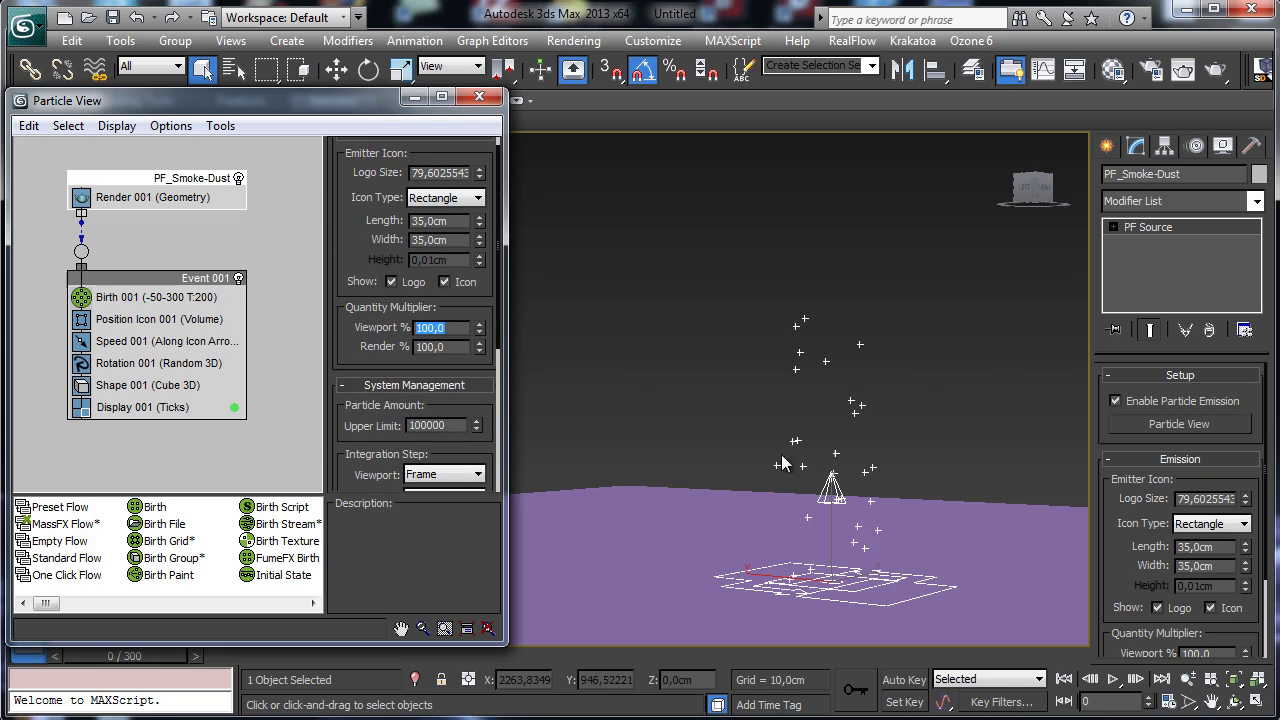
pyautogui.click(1113, 679)
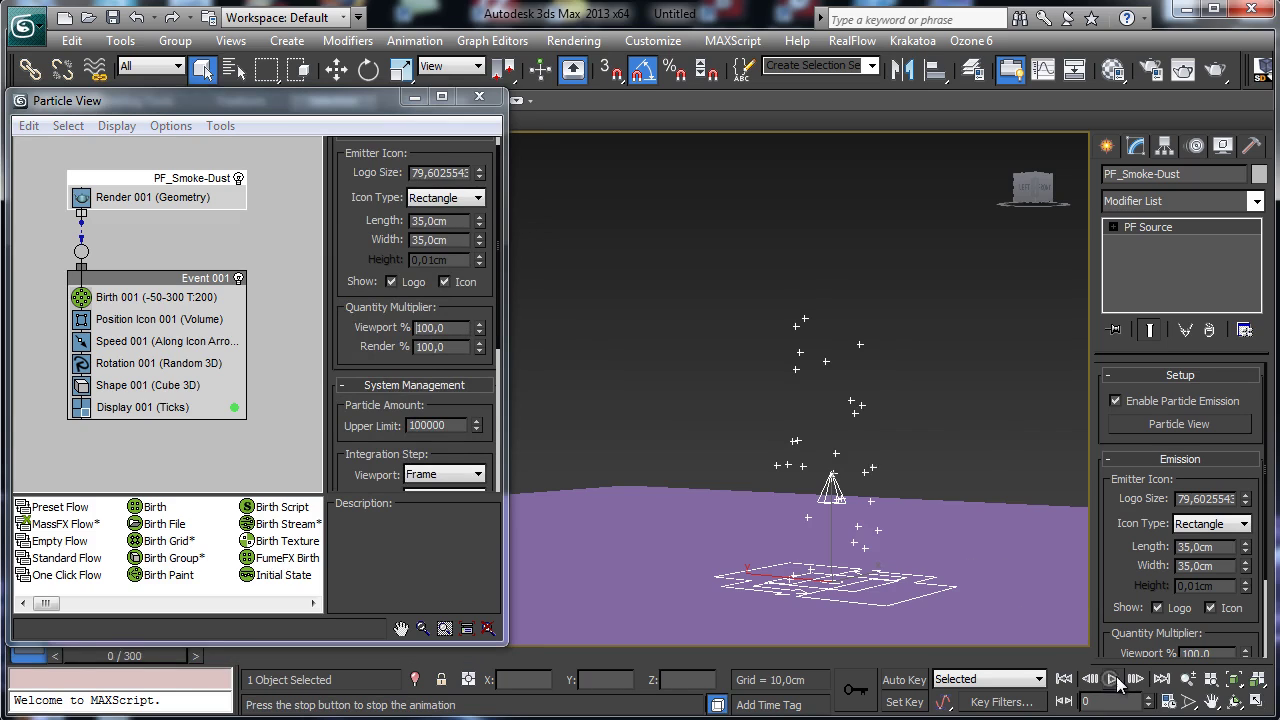
pyautogui.click(1113, 679)
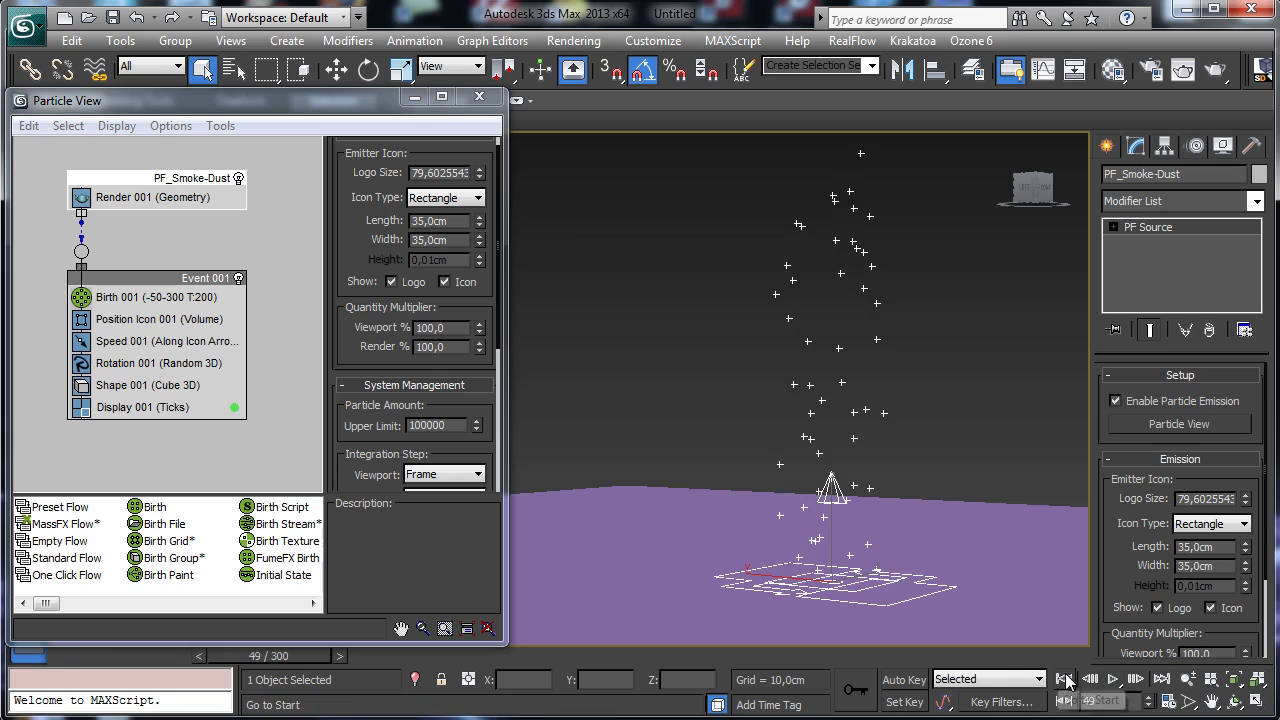
pyautogui.click(1065, 679)
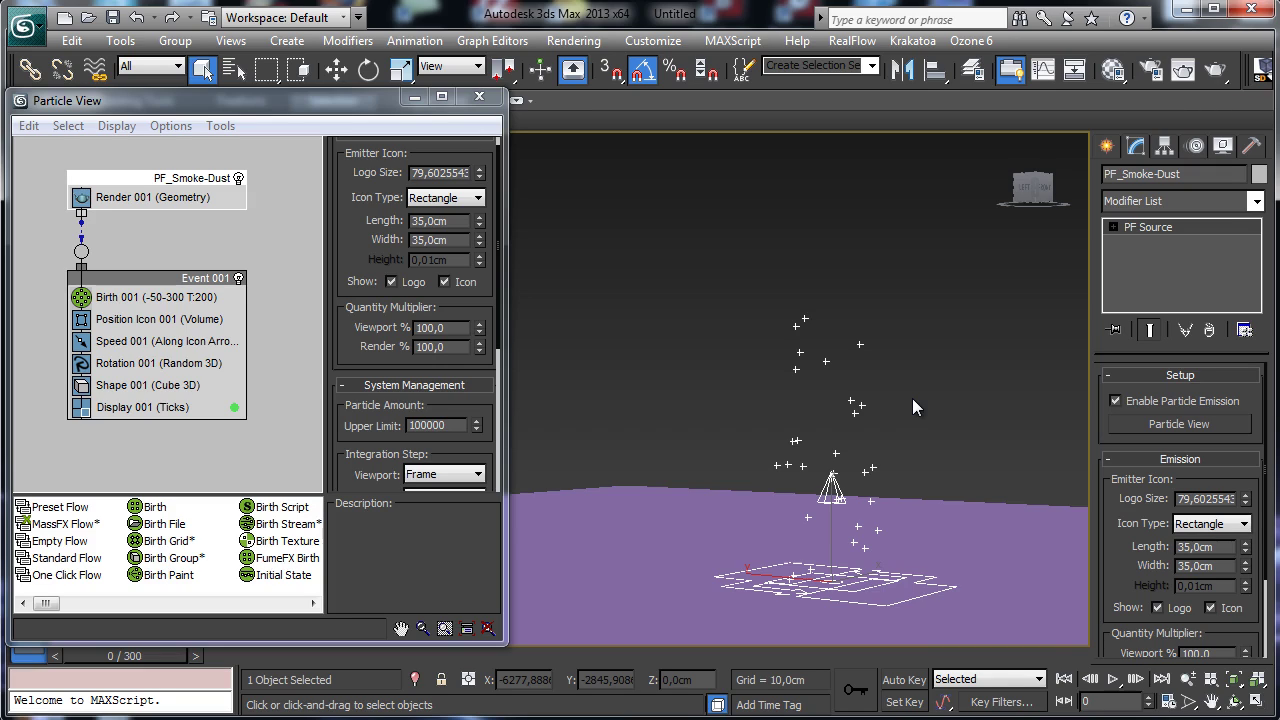
# Set the Speed operator's divergence to 5
pyautogui.click(149, 343)
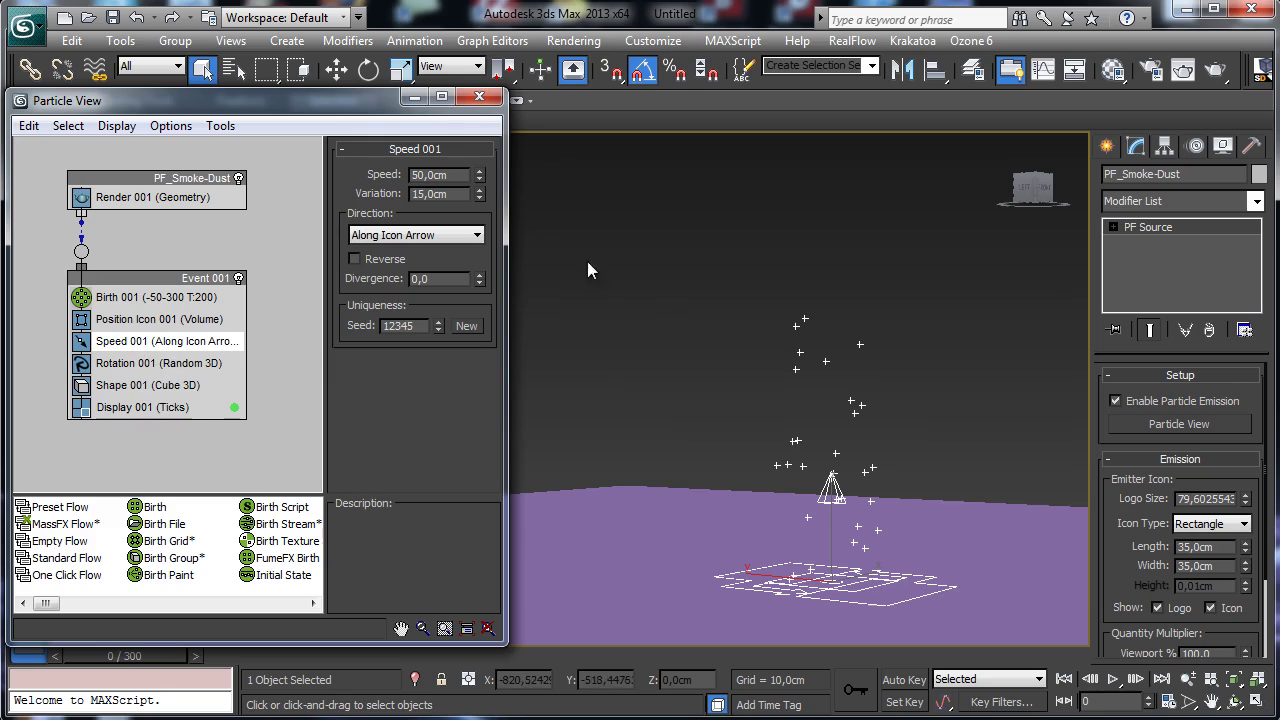
pyautogui.doubleClick(442, 281)
pyautogui.write('5')
pyautogui.press('Return')
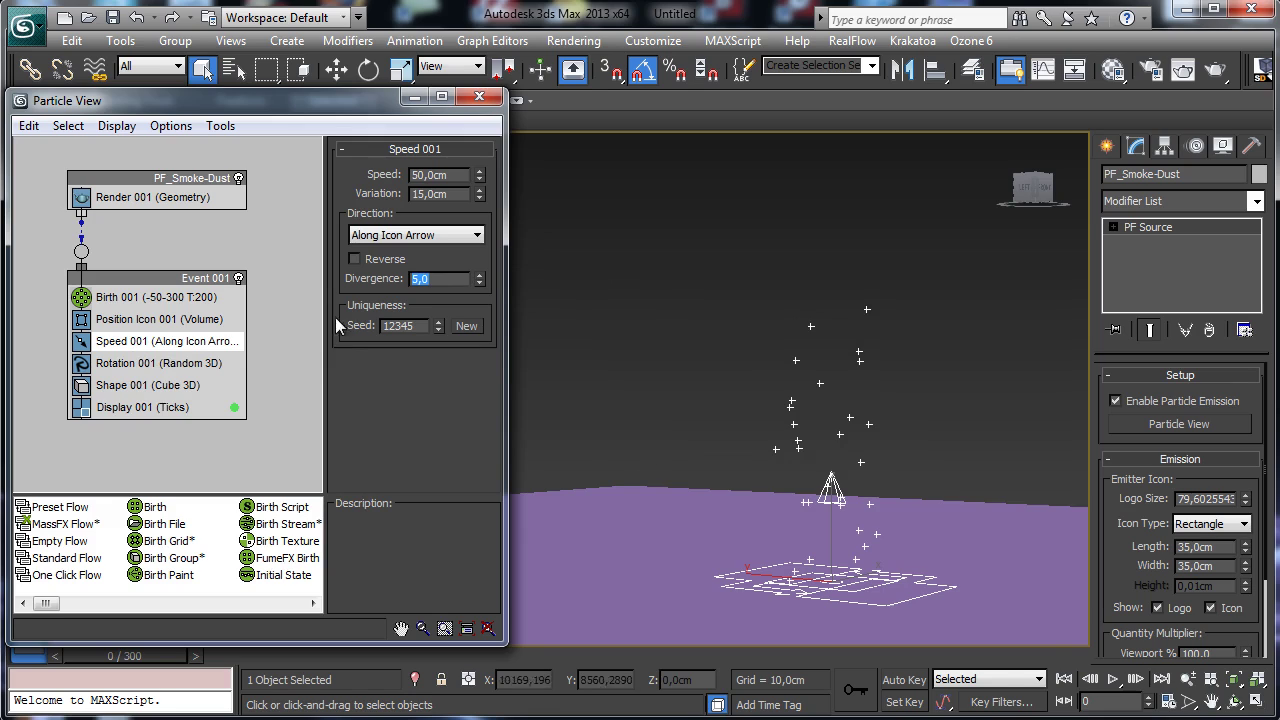
# Raise the Birth operator's particle amount to 2000 and play the animation to check the stream's density
pyautogui.click(200, 297)
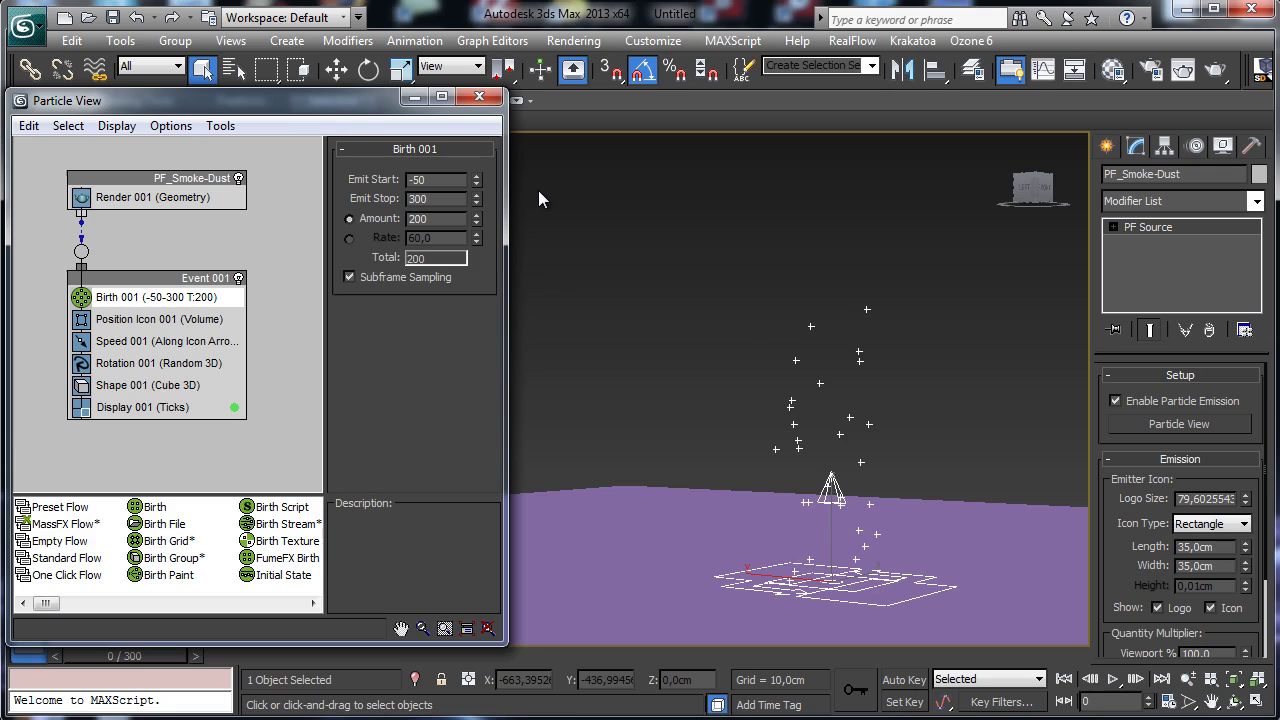
pyautogui.write('0')
pyautogui.press('Return')
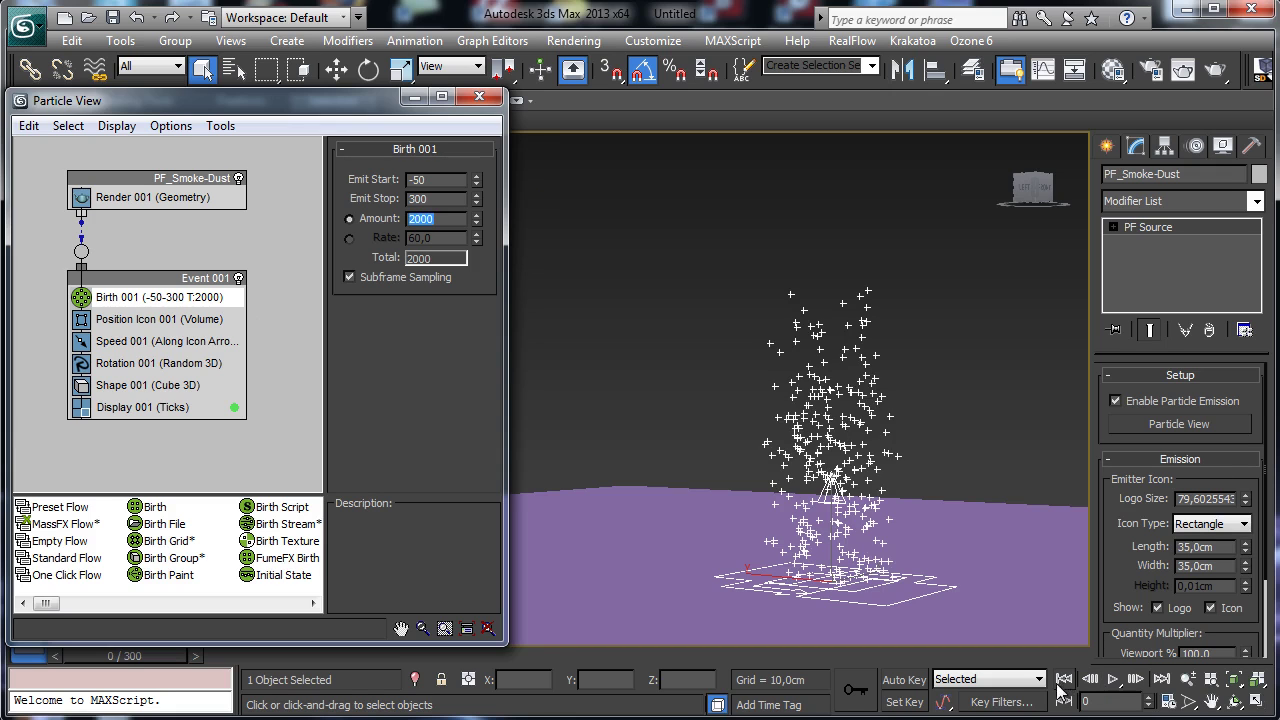
pyautogui.click(1113, 679)
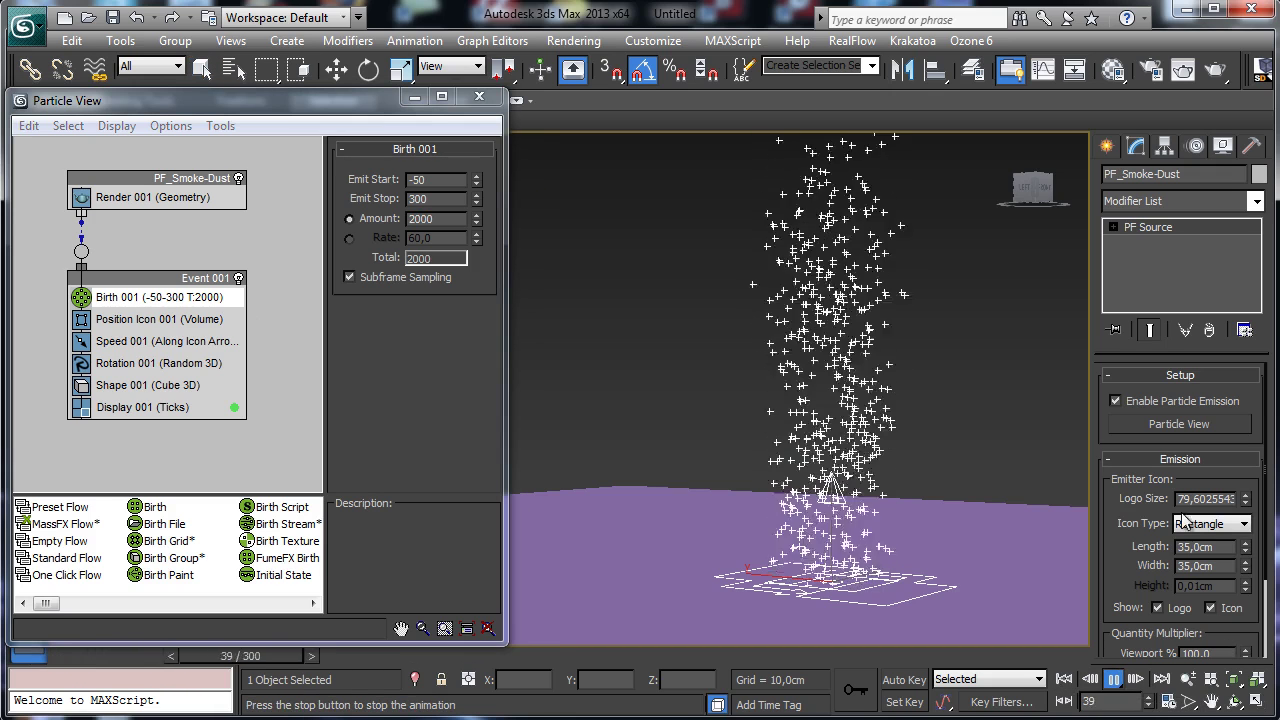
pyautogui.click(1113, 679)
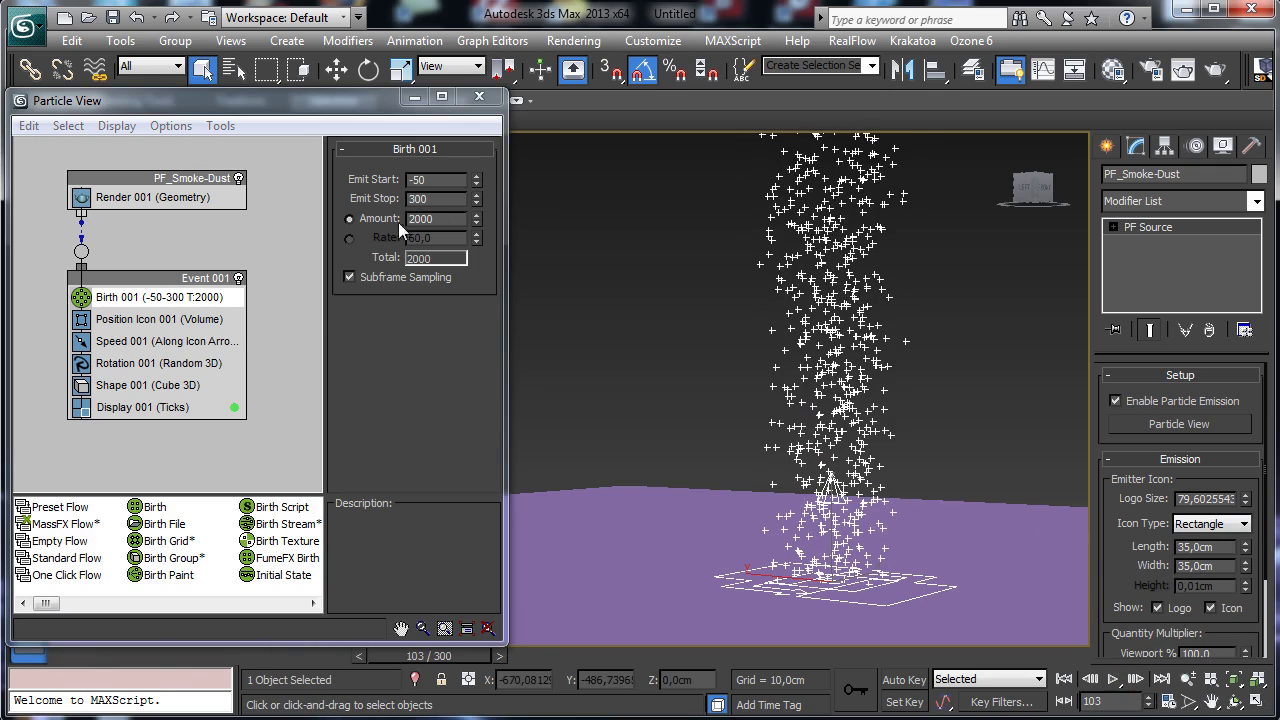
# Set the PF_Smoke-Dust emitter icon's length and width to 25 cm each
pyautogui.click(184, 186)
pyautogui.moveTo(1135, 530); pyautogui.dragTo(1135, 454)
pyautogui.click(1220, 477)
pyautogui.write('25')
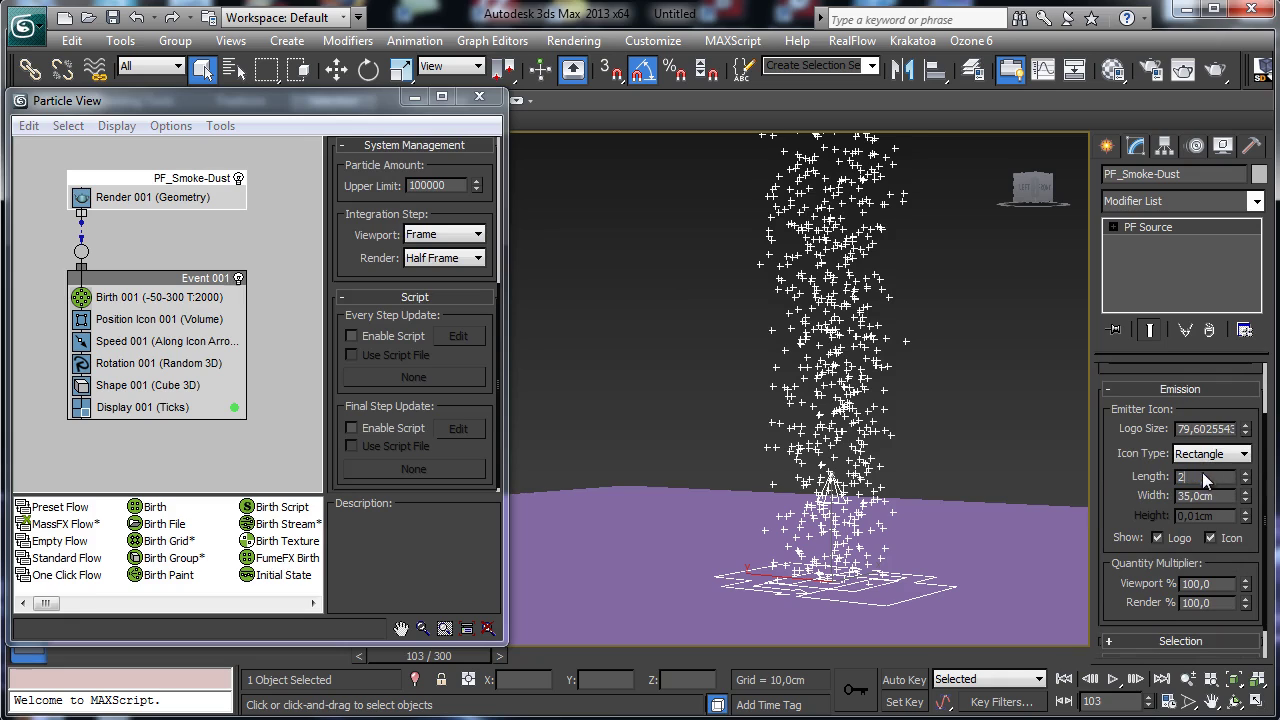
pyautogui.press('Tab')
pyautogui.write('25')
pyautogui.press('Return')
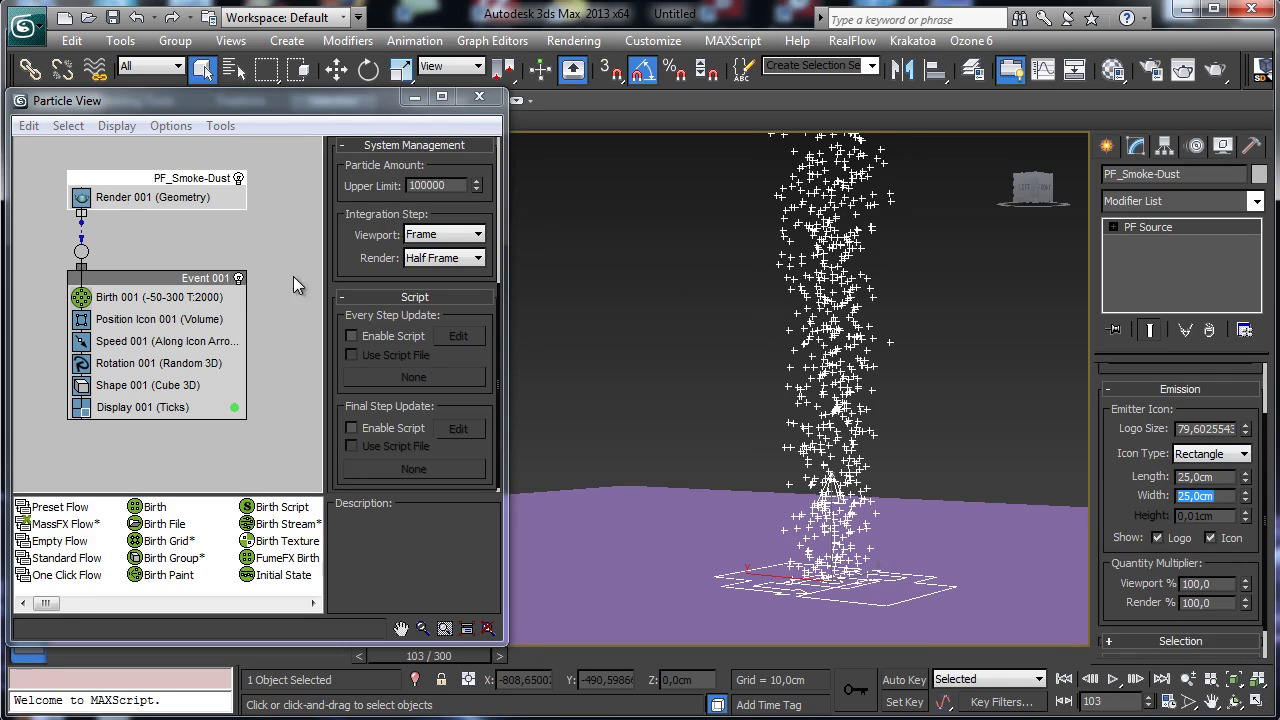
# Set the Speed operator's divergence to 10 and preview the animation from frame 0, returning to frame 0
pyautogui.click(168, 341)
pyautogui.click(453, 277)
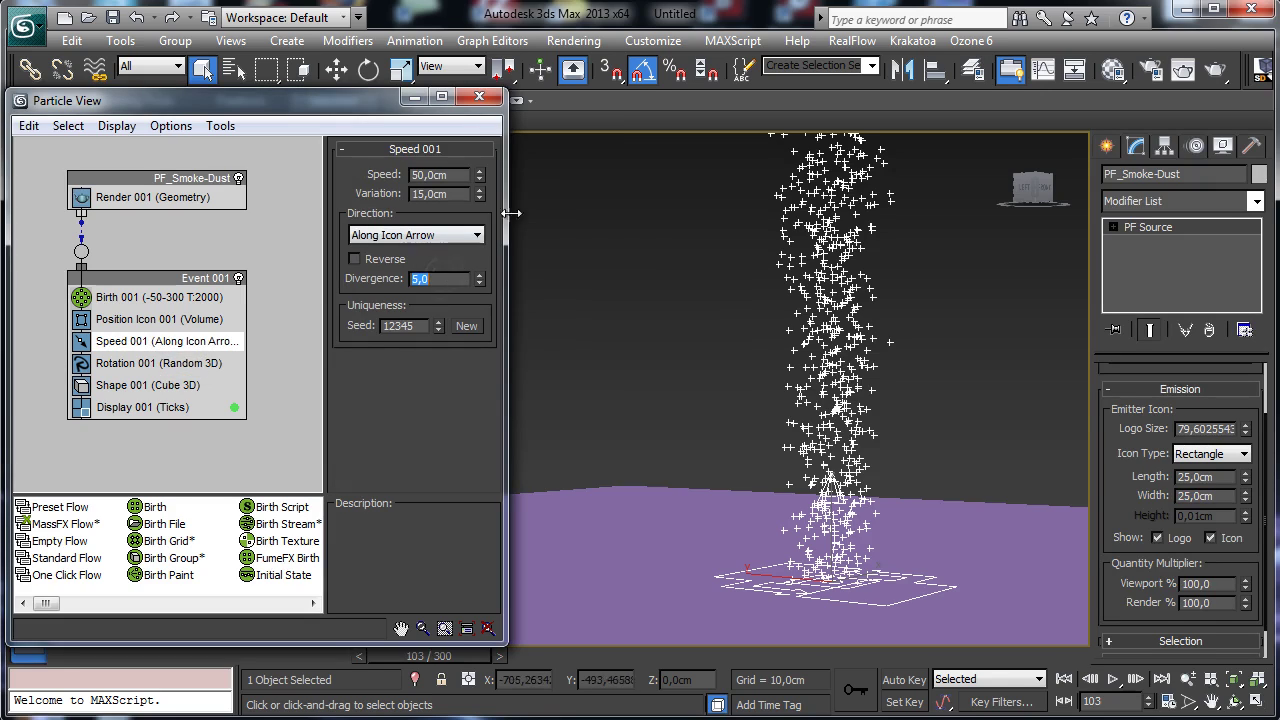
pyautogui.write('10')
pyautogui.press('Return')
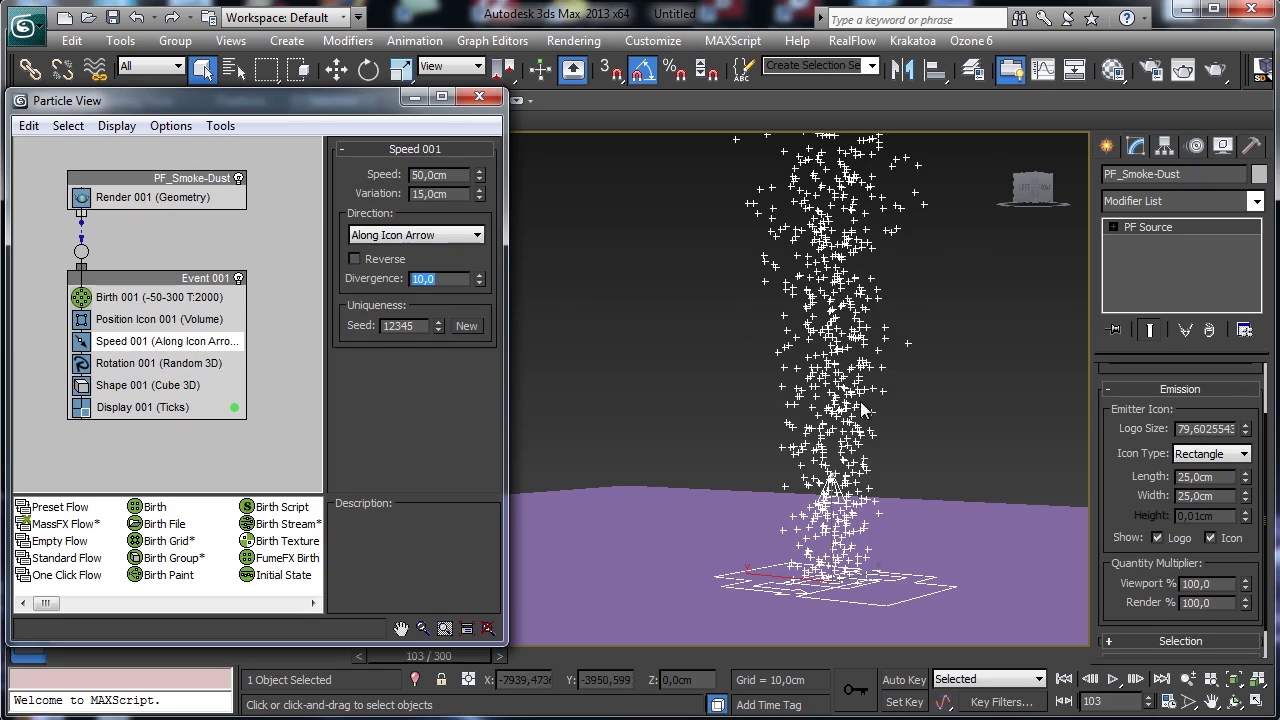
pyautogui.click(1064, 679)
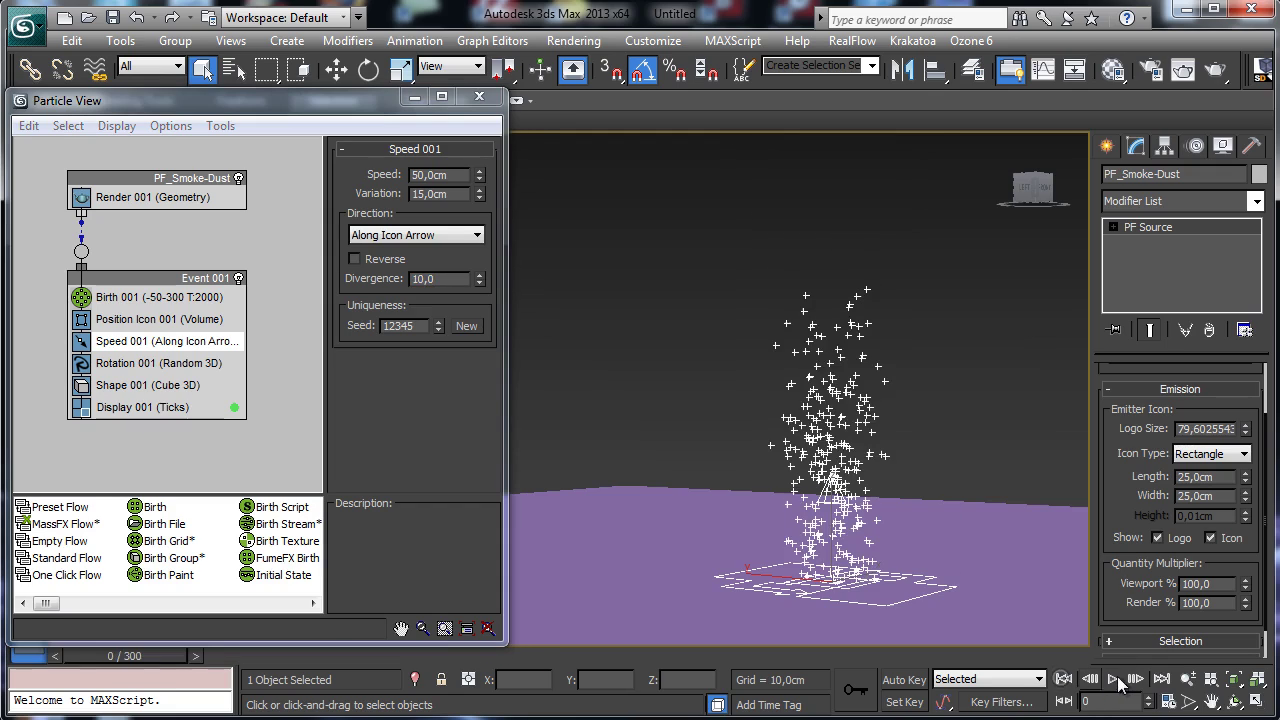
pyautogui.click(1113, 679)
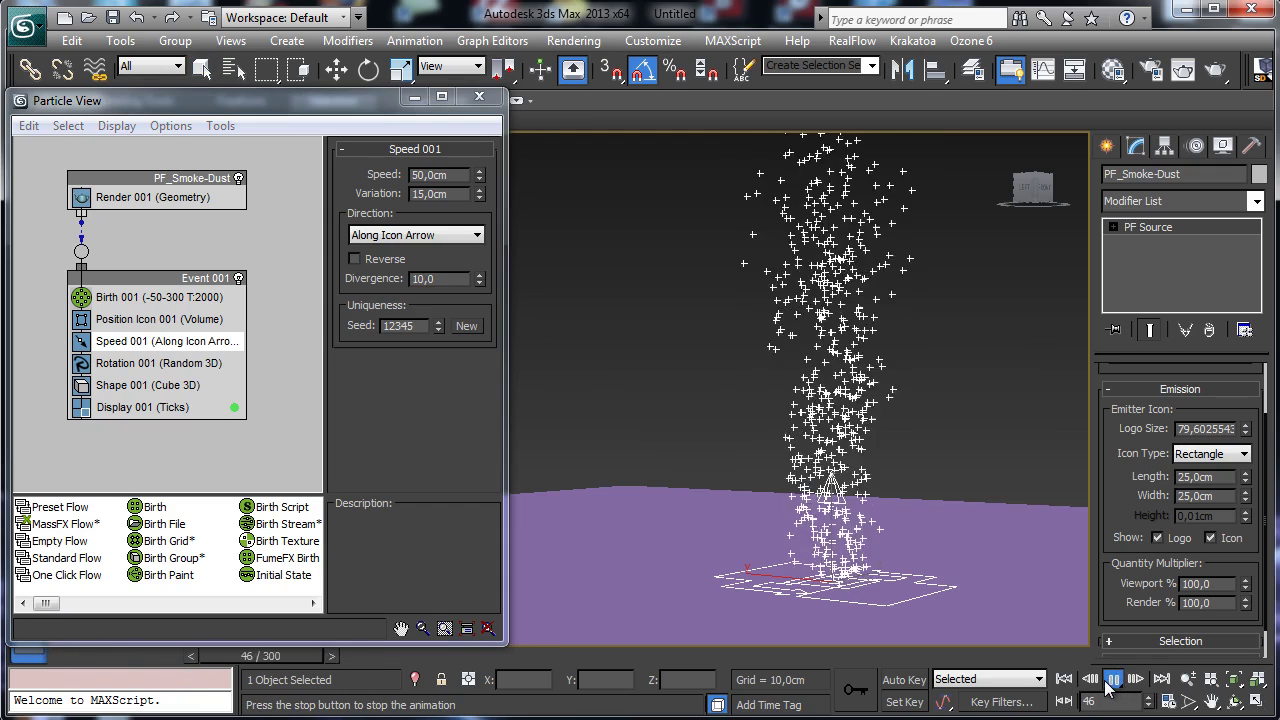
pyautogui.click(1113, 679)
pyautogui.click(1064, 679)
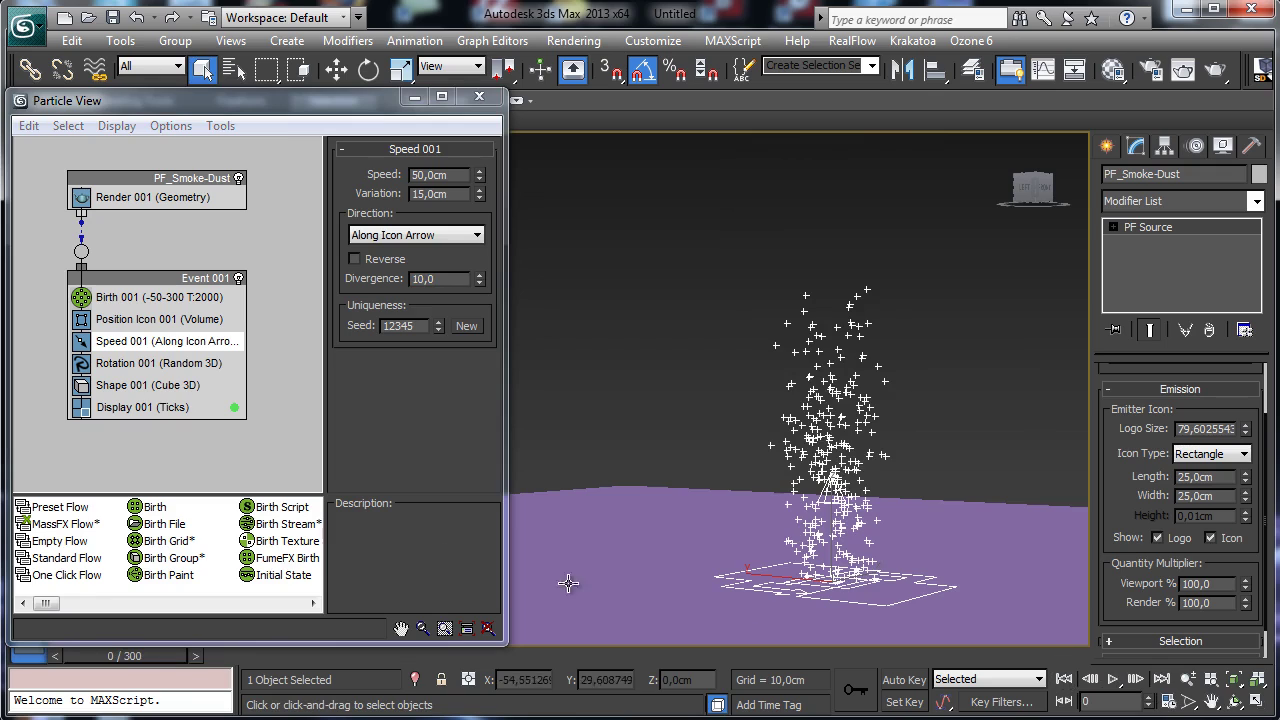
# Change the Display operator's type to Geometry and preview the animation, returning to frame 0
pyautogui.click(153, 386)
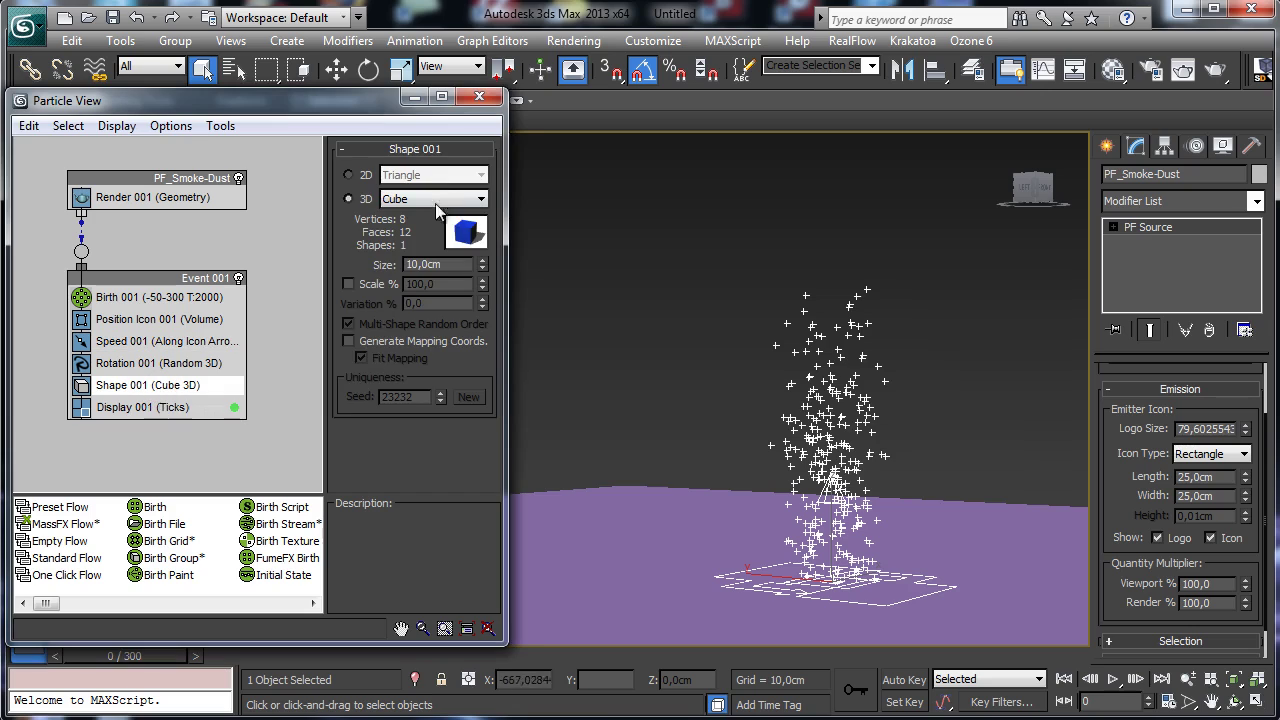
pyautogui.click(143, 407)
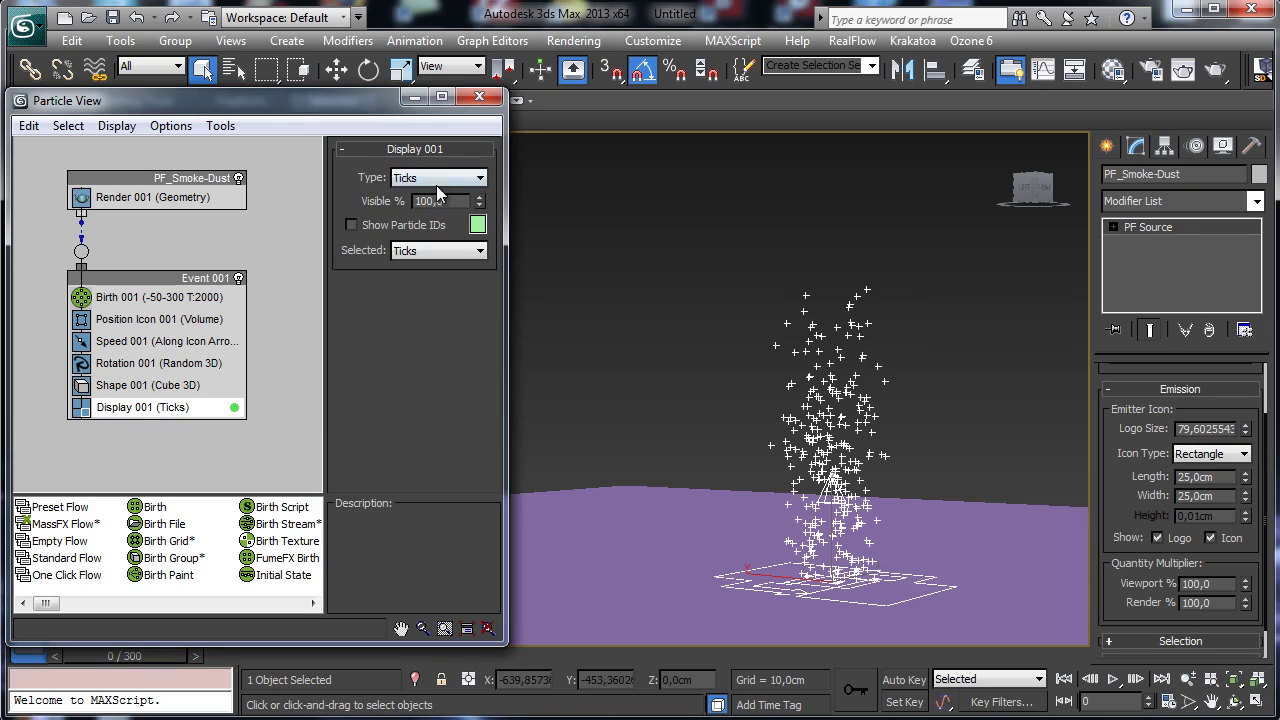
pyautogui.click(438, 178)
pyautogui.click(446, 274)
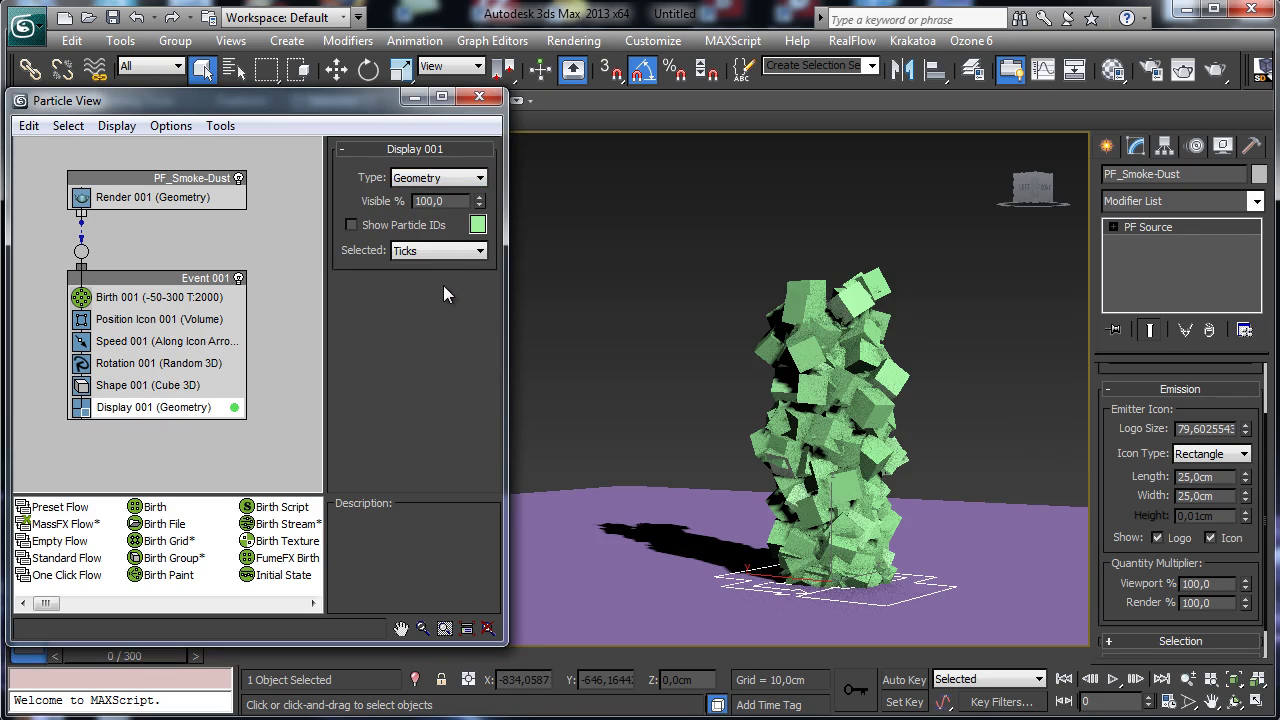
pyautogui.click(1112, 680)
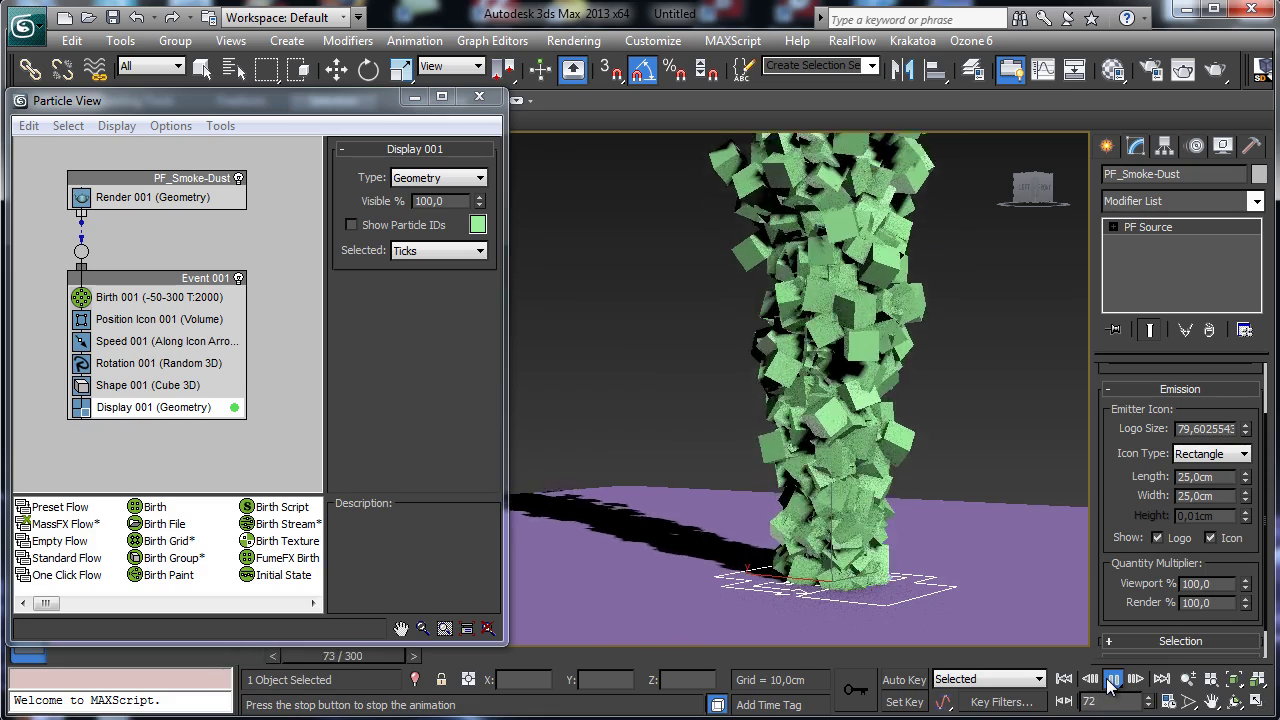
pyautogui.click(1110, 680)
pyautogui.click(1072, 679)
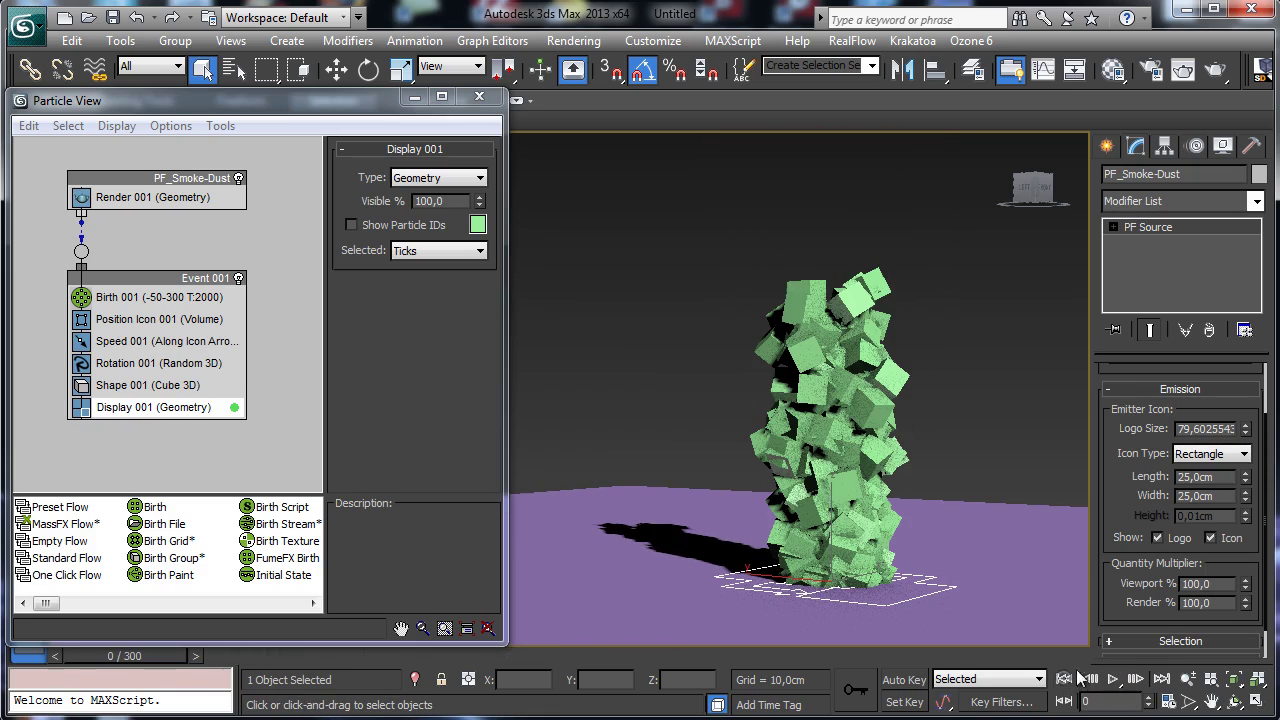
# Create a Drag force space warp on the ground plane beside the particle emitter and open its parameters for editing
pyautogui.click(1115, 147)
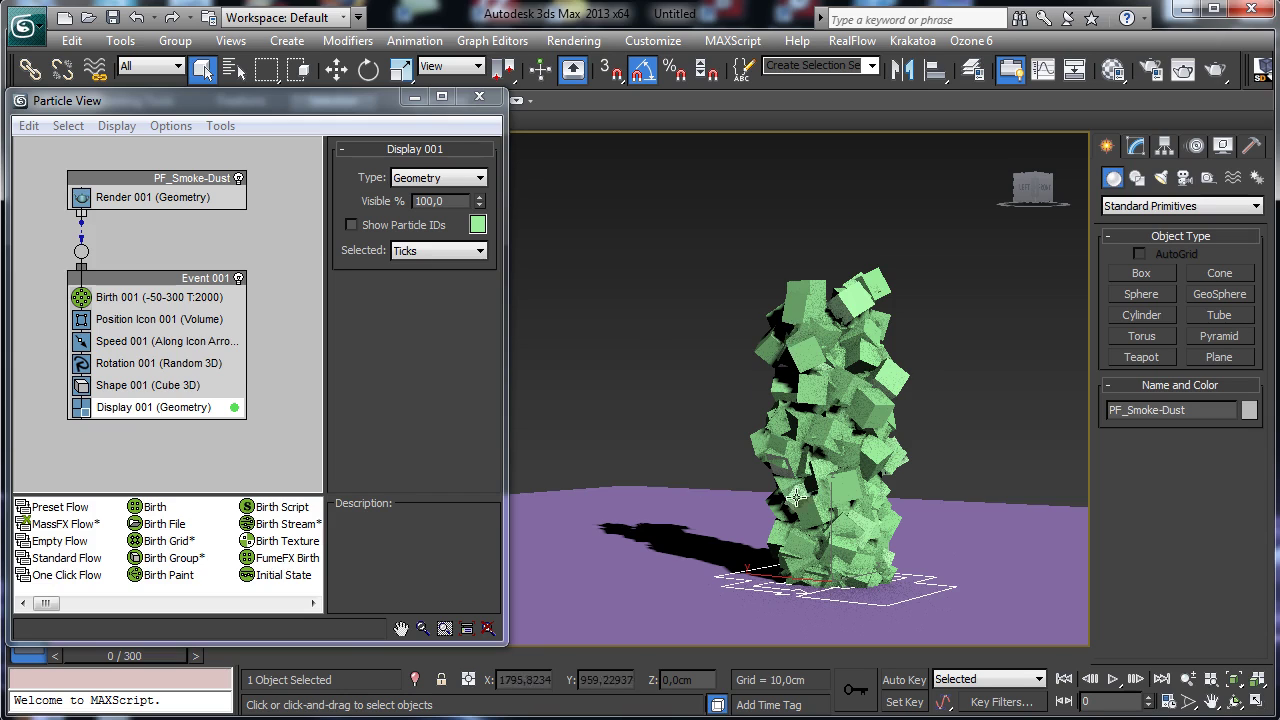
pyautogui.click(1233, 177)
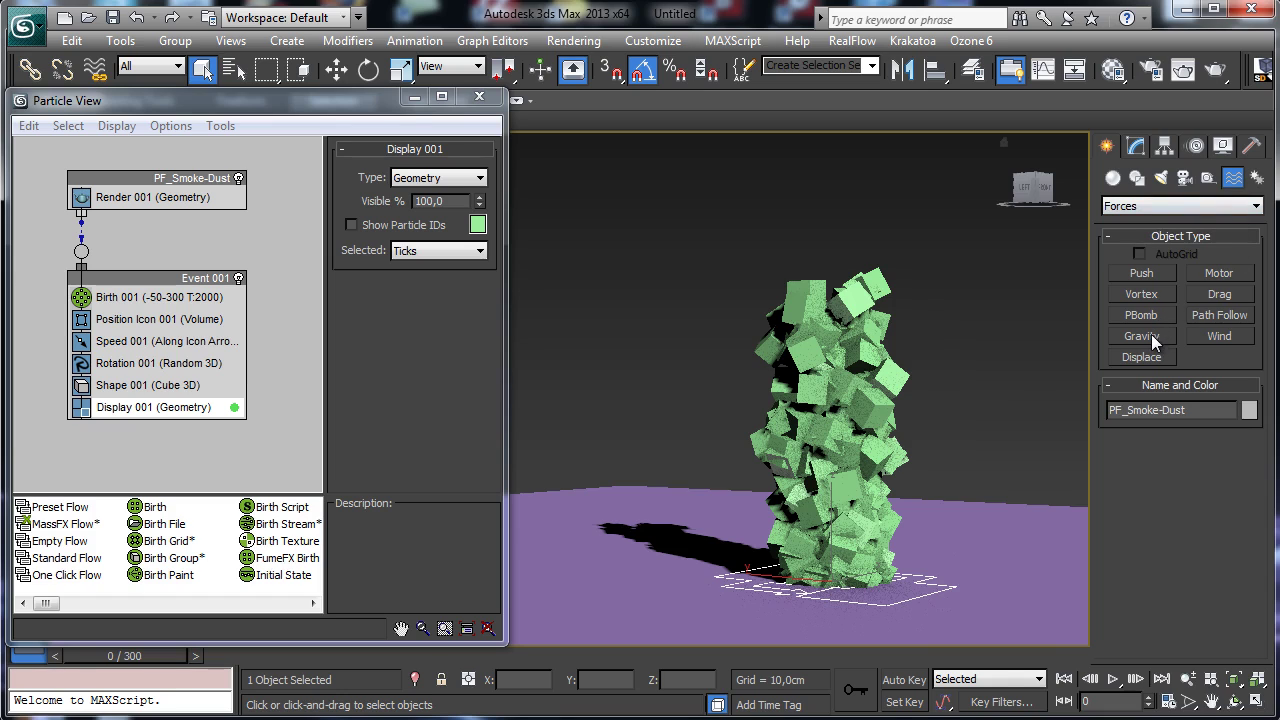
pyautogui.click(1212, 296)
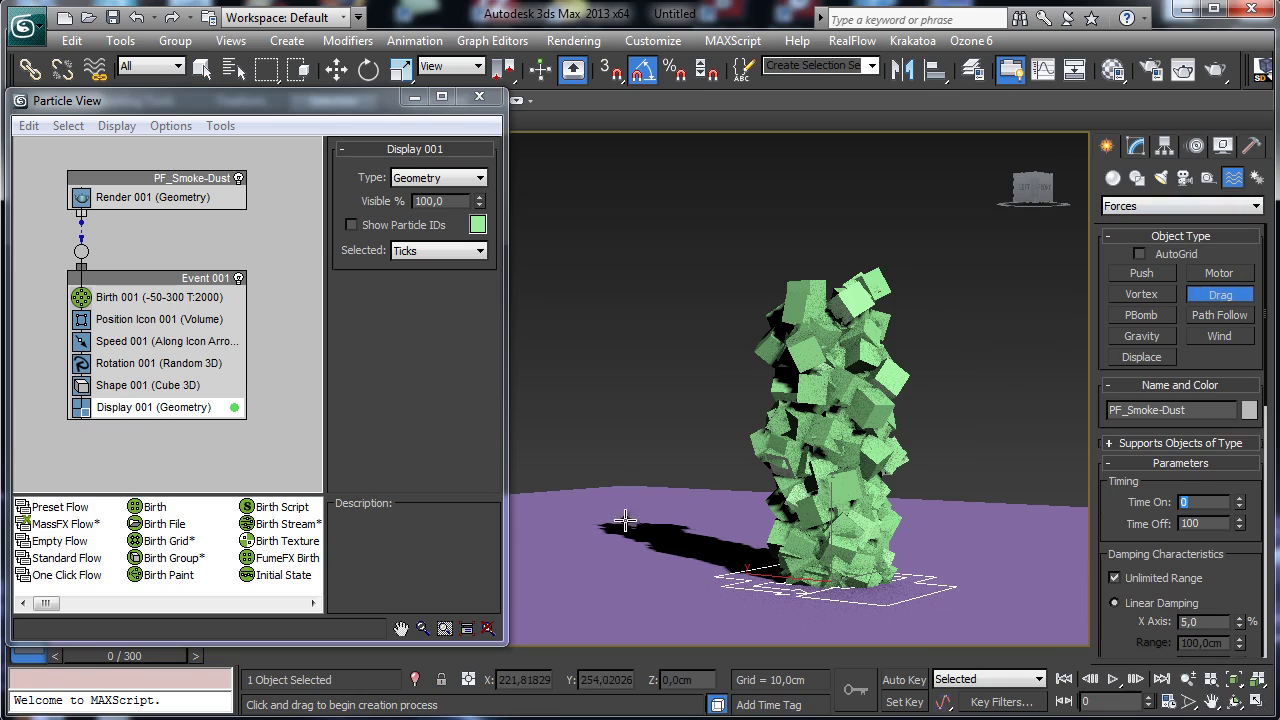
pyautogui.moveTo(624, 518); pyautogui.dragTo(690, 542)
pyautogui.click(698, 494)
pyautogui.click(1136, 146)
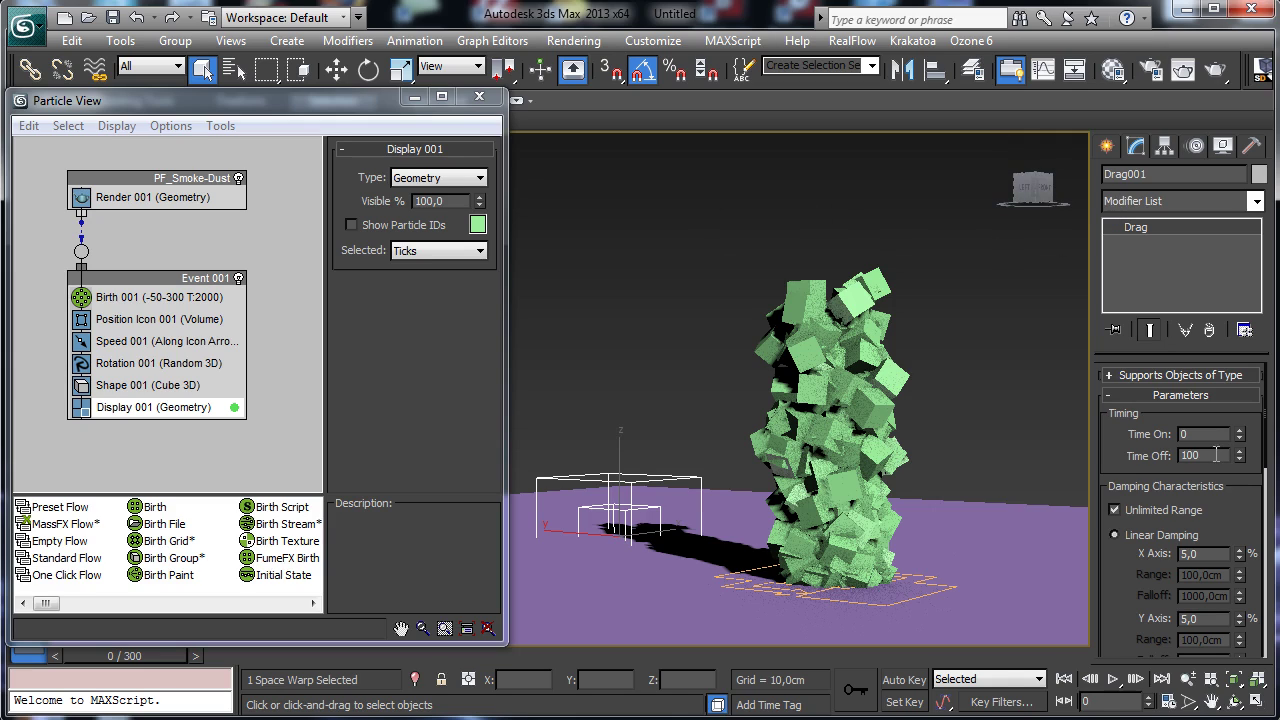
# Set the Drag space warp's timing to start at frame -50 and end at frame 300
pyautogui.doubleClick(1198, 434)
pyautogui.write('-50')
pyautogui.press('Tab')
pyautogui.write('300')
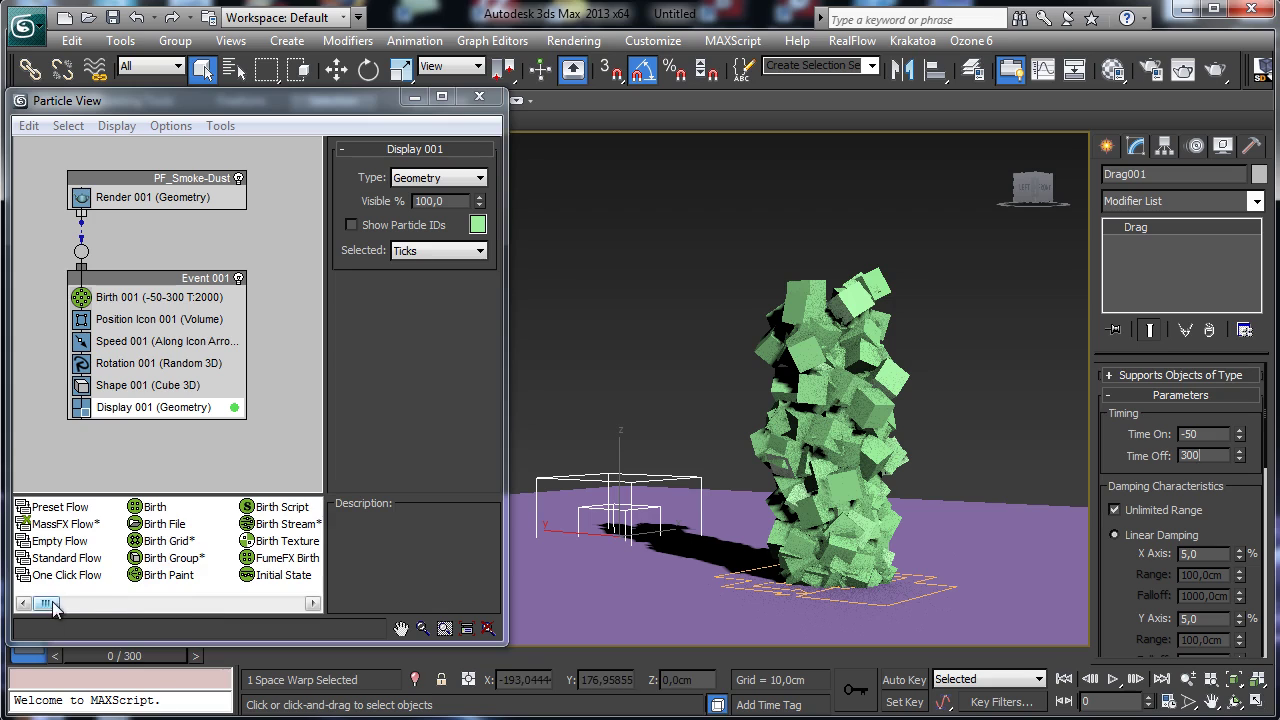
# Insert a Force operator between Rotation and Shape in Event 001 and assign the Drag001 space warp to it
pyautogui.moveTo(45, 603); pyautogui.dragTo(95, 605)
pyautogui.moveTo(155, 524); pyautogui.dragTo(250, 376)
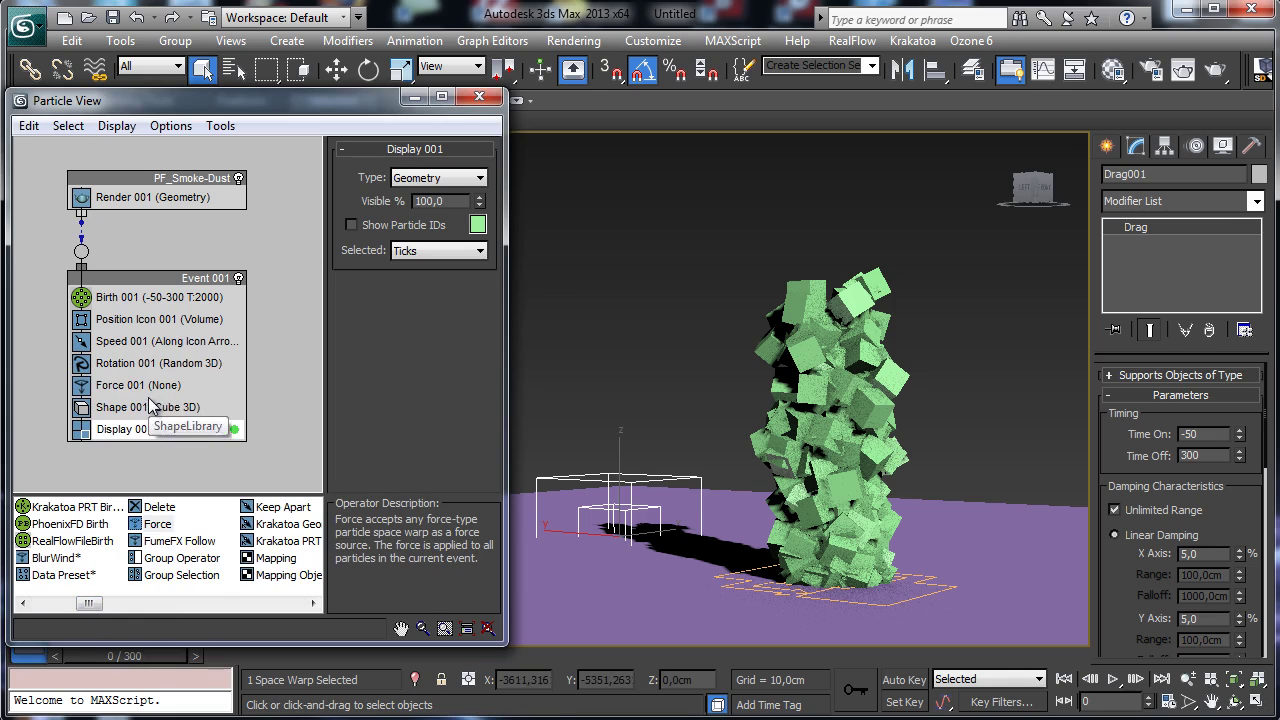
pyautogui.click(150, 386)
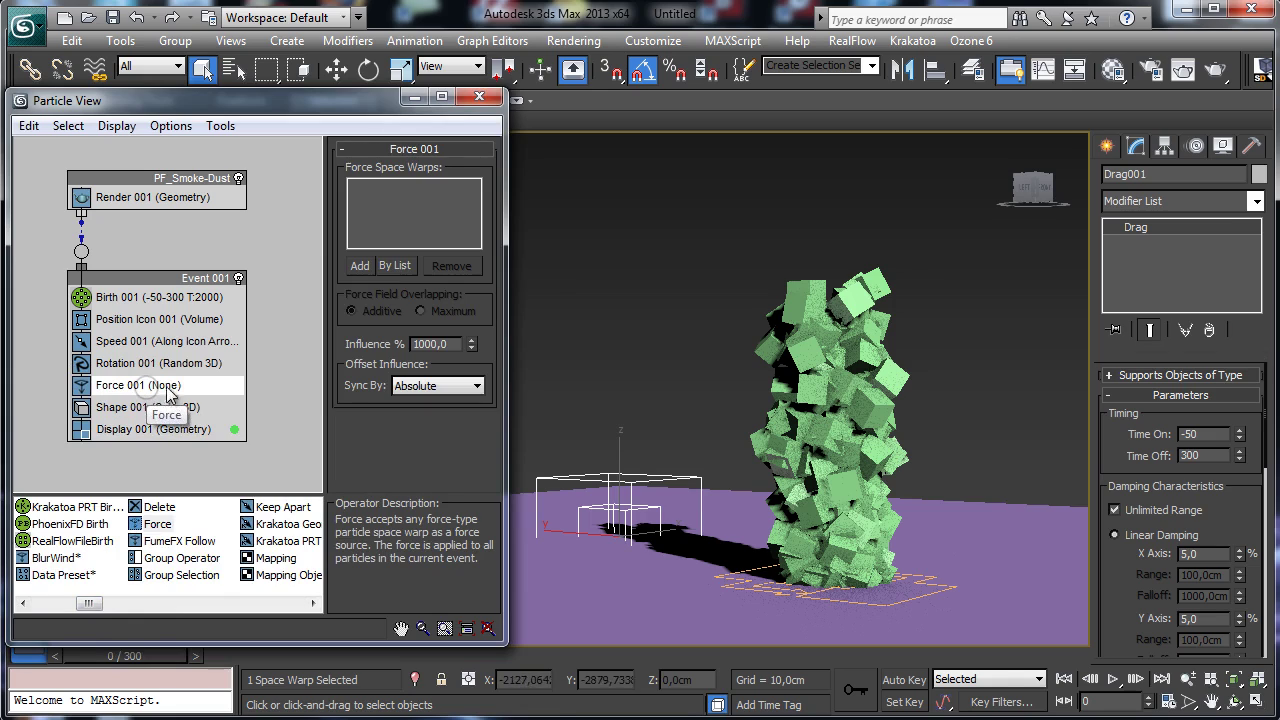
pyautogui.click(361, 266)
pyautogui.click(581, 471)
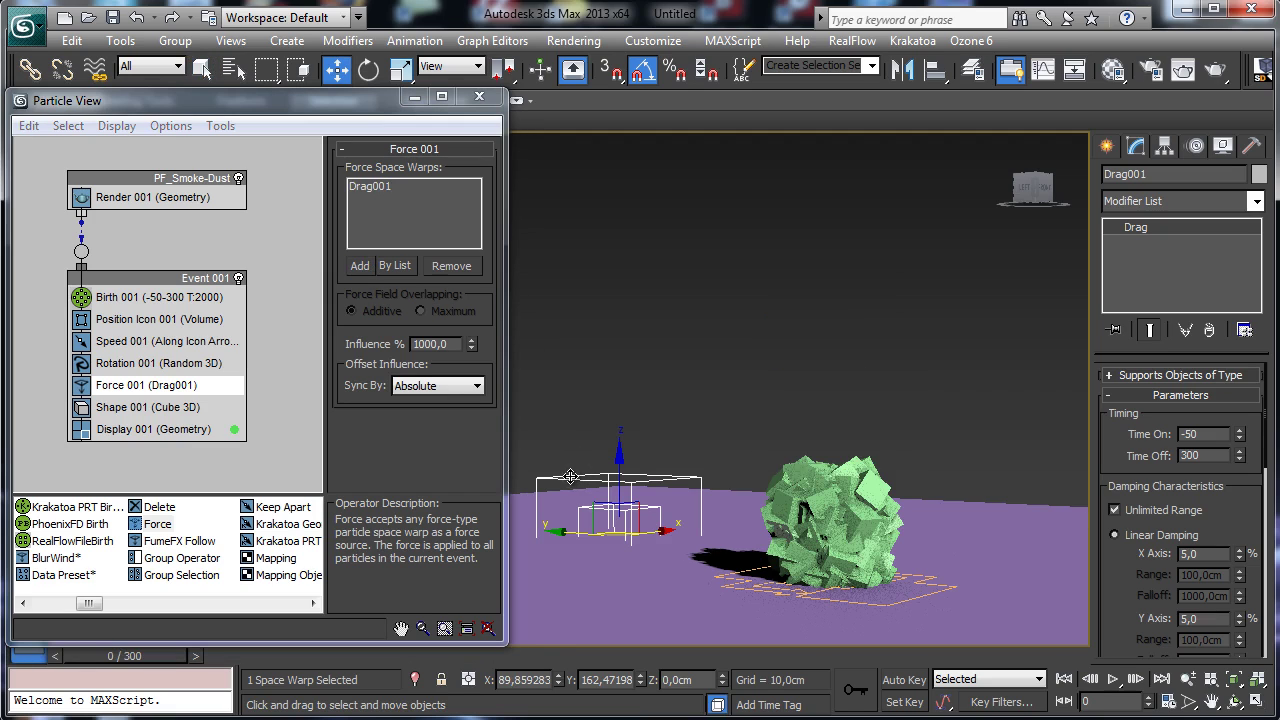
# Play the animation to check how the drag slows the particles and return to frame 0
pyautogui.click(1116, 681)
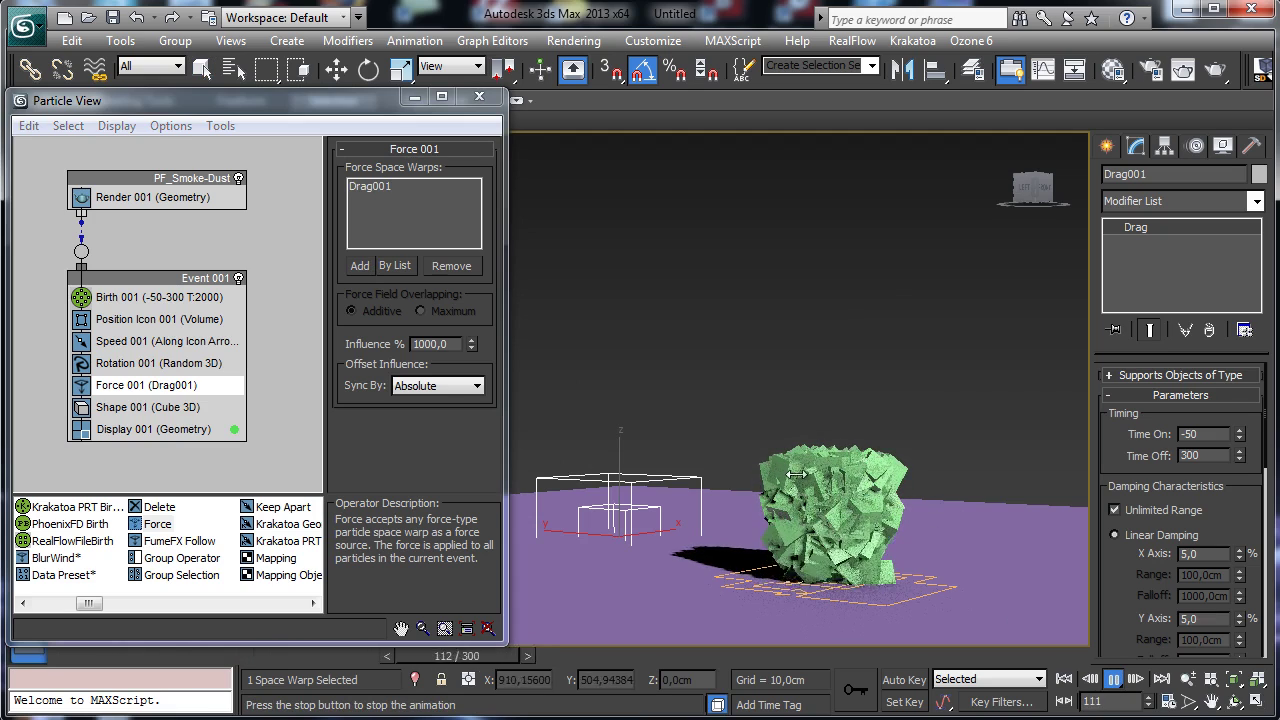
pyautogui.click(1113, 681)
pyautogui.click(1063, 679)
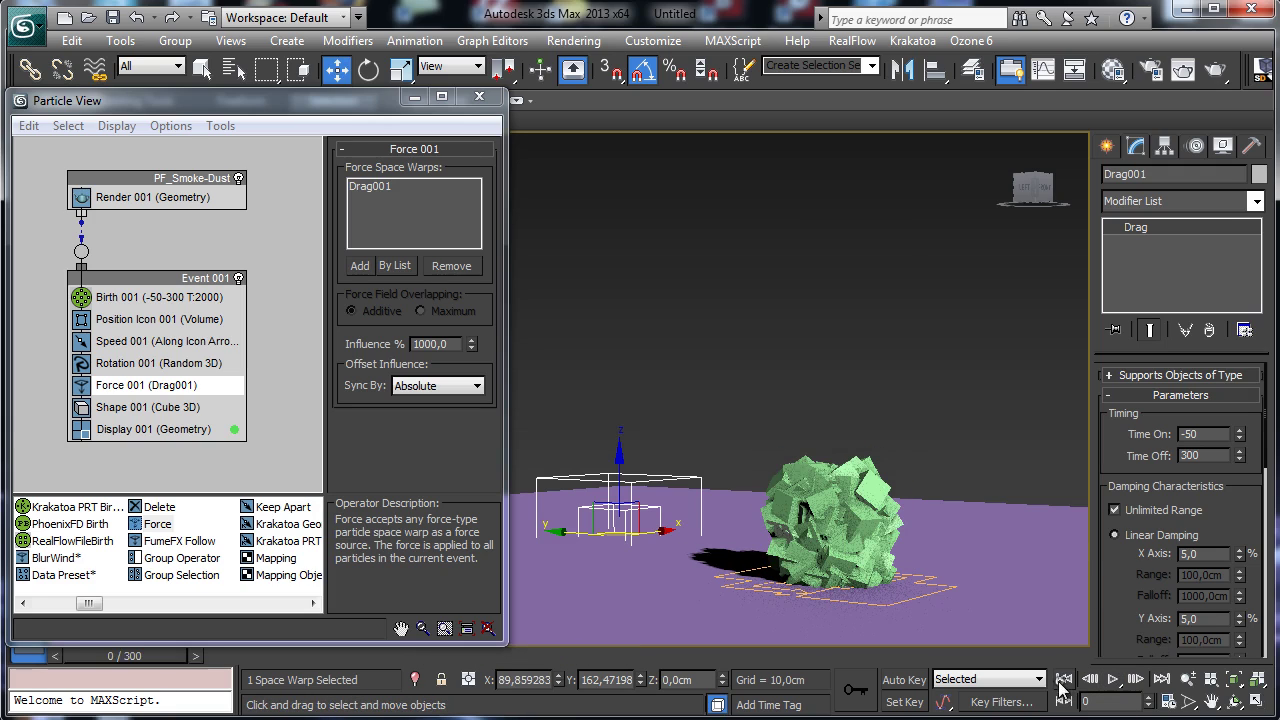
# Try a linear damping of 3% on the Drag space warp's X, Y and Z axes
pyautogui.scroll(-5, 1212, 520)
pyautogui.click(1213, 536)
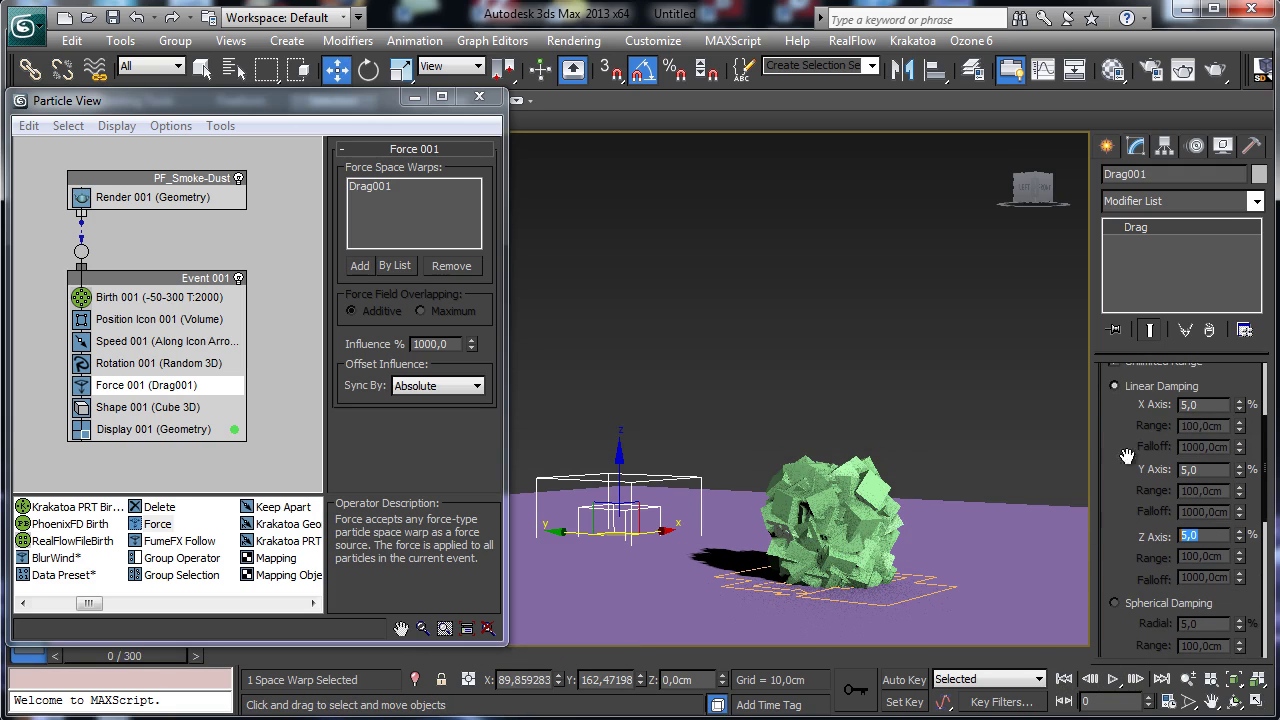
pyautogui.click(1207, 404)
pyautogui.write('3')
pyautogui.press('Return')
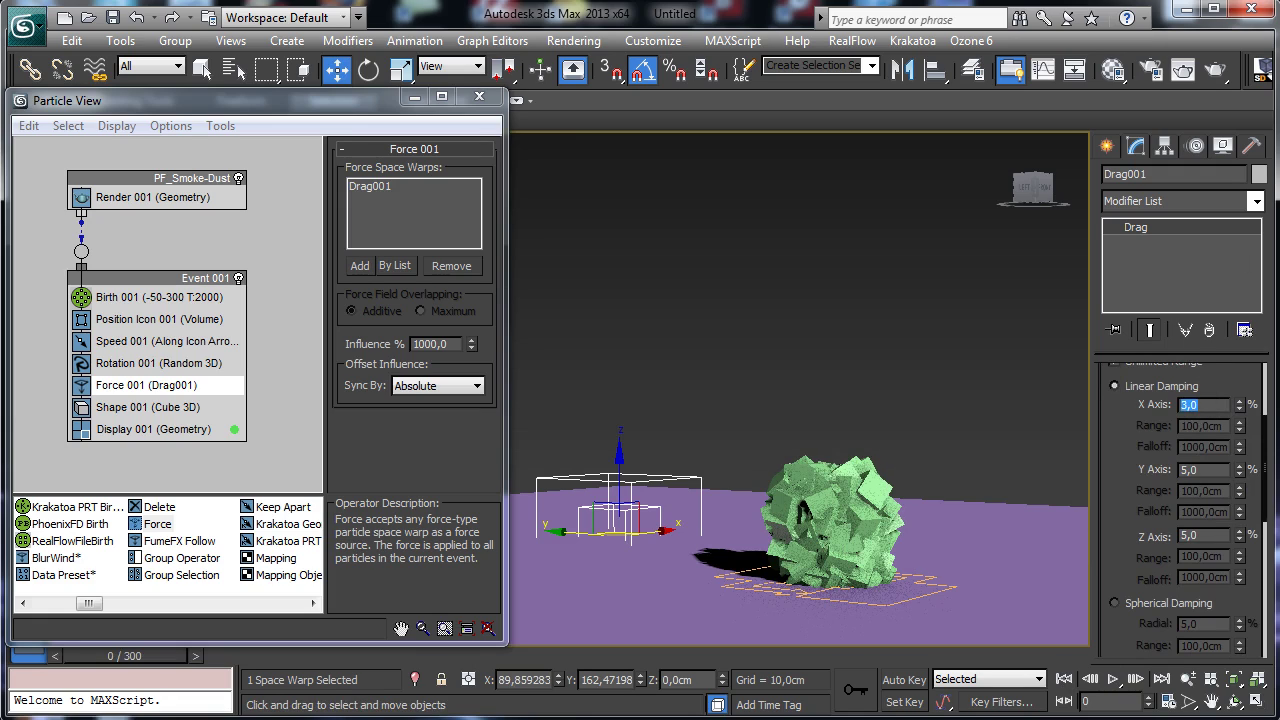
pyautogui.click(1211, 470)
pyautogui.write('3')
pyautogui.press('Return')
pyautogui.click(1212, 536)
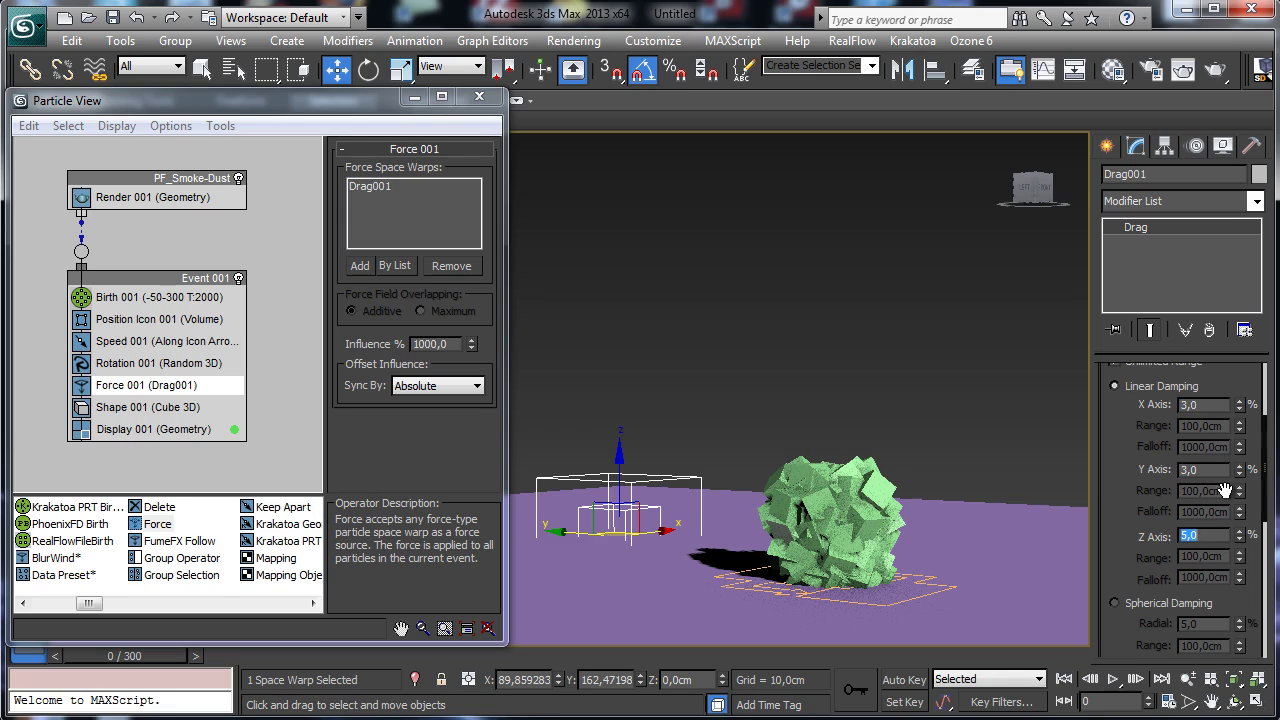
pyautogui.write('3')
pyautogui.press('Return')
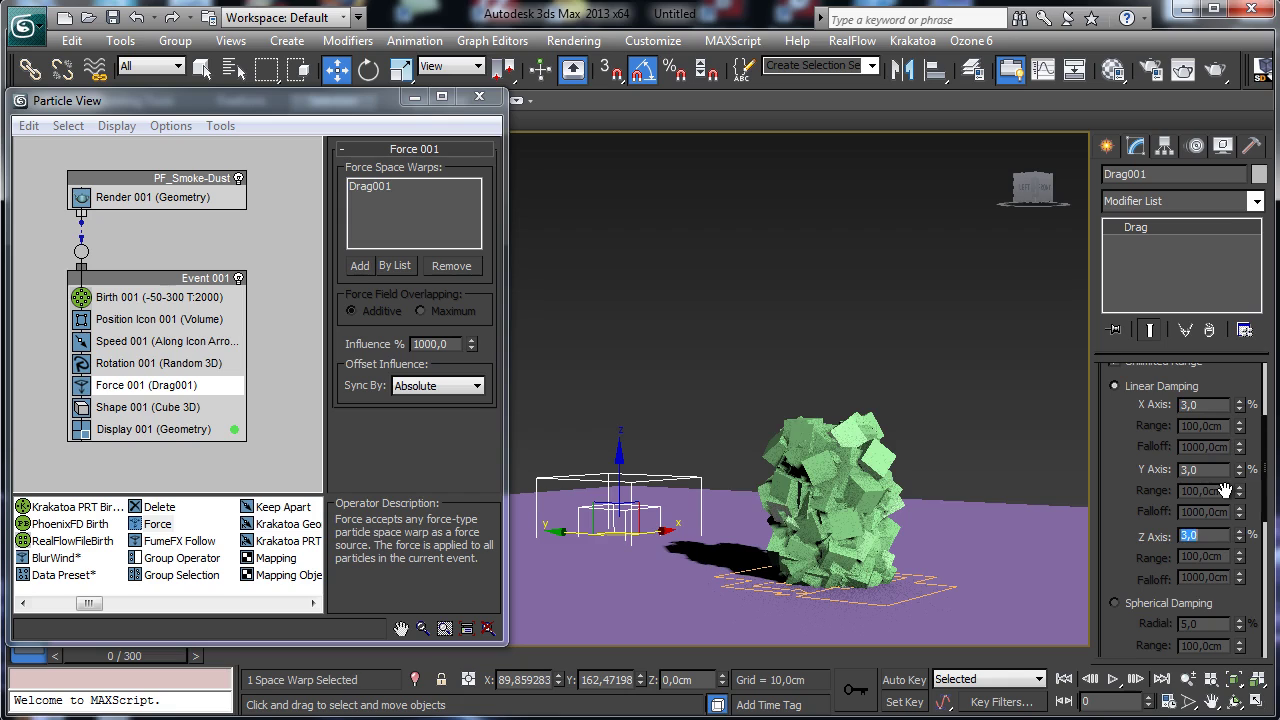
# Set the Drag space warp's linear damping to 1% on the Z, X and Y axes
pyautogui.press('Return')
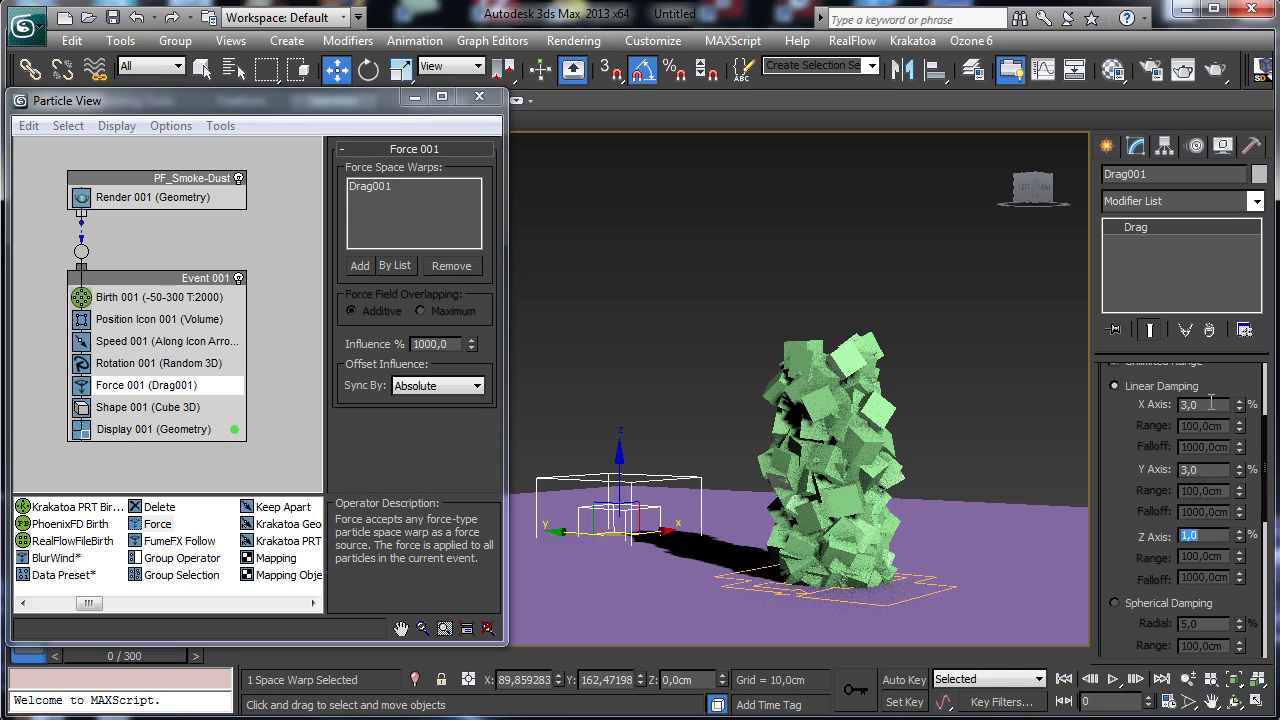
pyautogui.click(1211, 403)
pyautogui.press('Tab')
pyautogui.write('1')
pyautogui.press('Return')
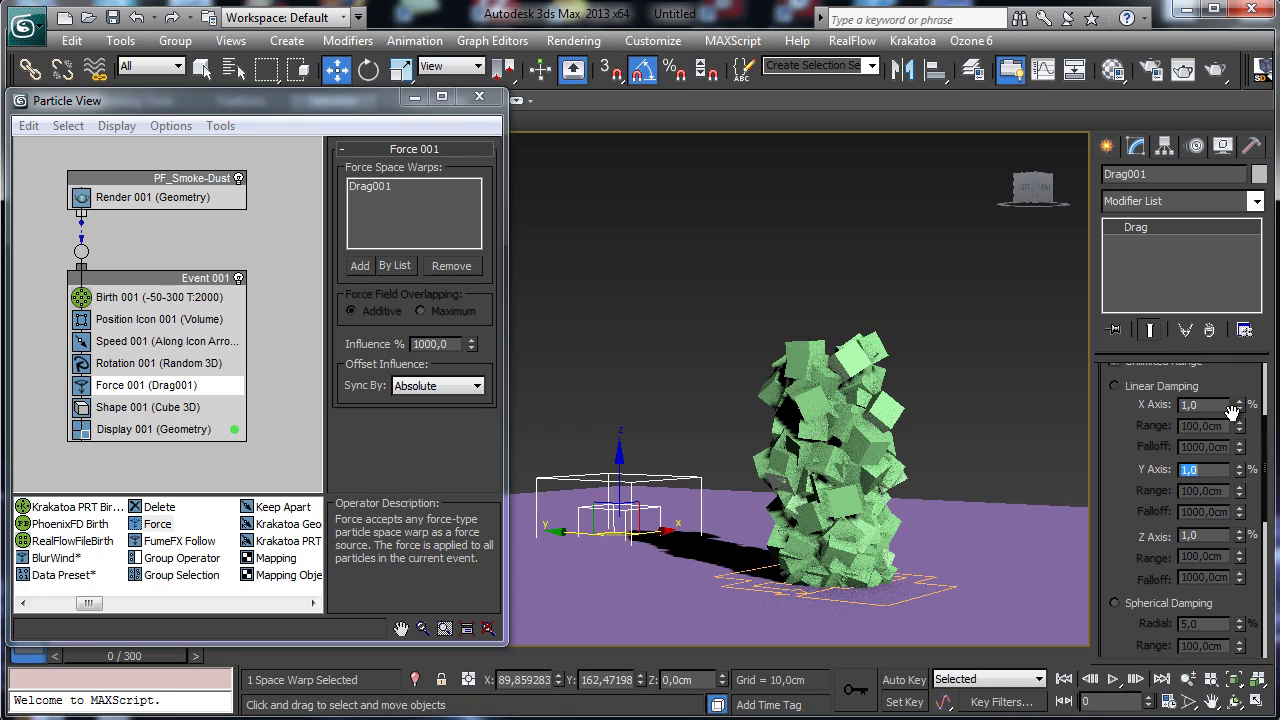
# Play the animation to check the particle column with the reduced damping and return to frame 0
pyautogui.click(1112, 679)
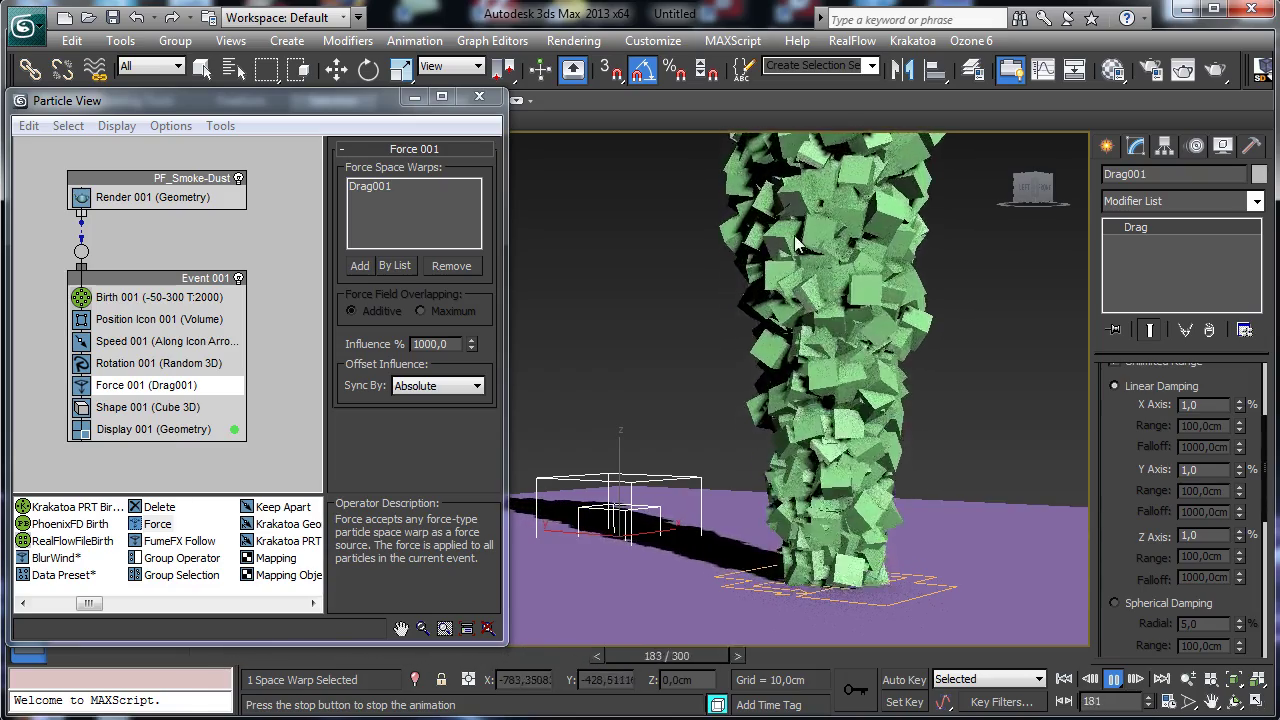
pyautogui.click(1113, 679)
pyautogui.press('w')
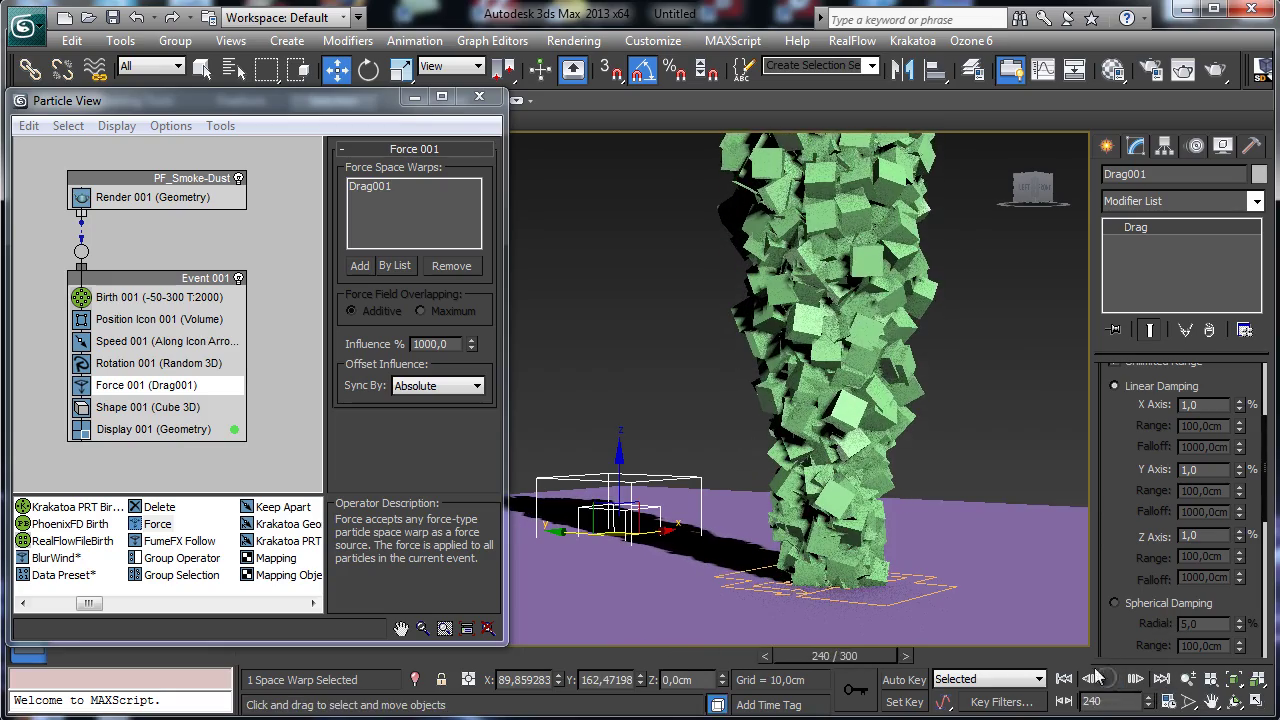
pyautogui.click(1063, 679)
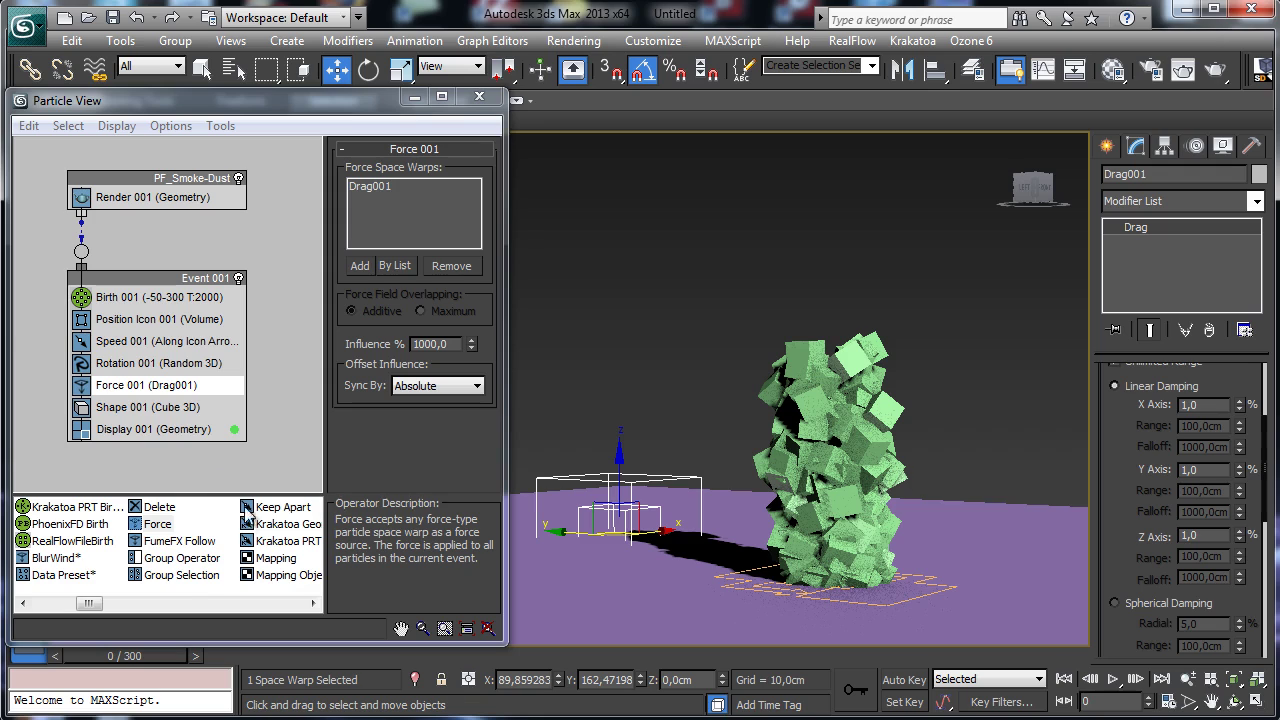
# Insert a Delete operator between Shape and Display in Event 001, make it remove particles by particle age, and play the animation
pyautogui.moveTo(155, 508); pyautogui.dragTo(119, 431)
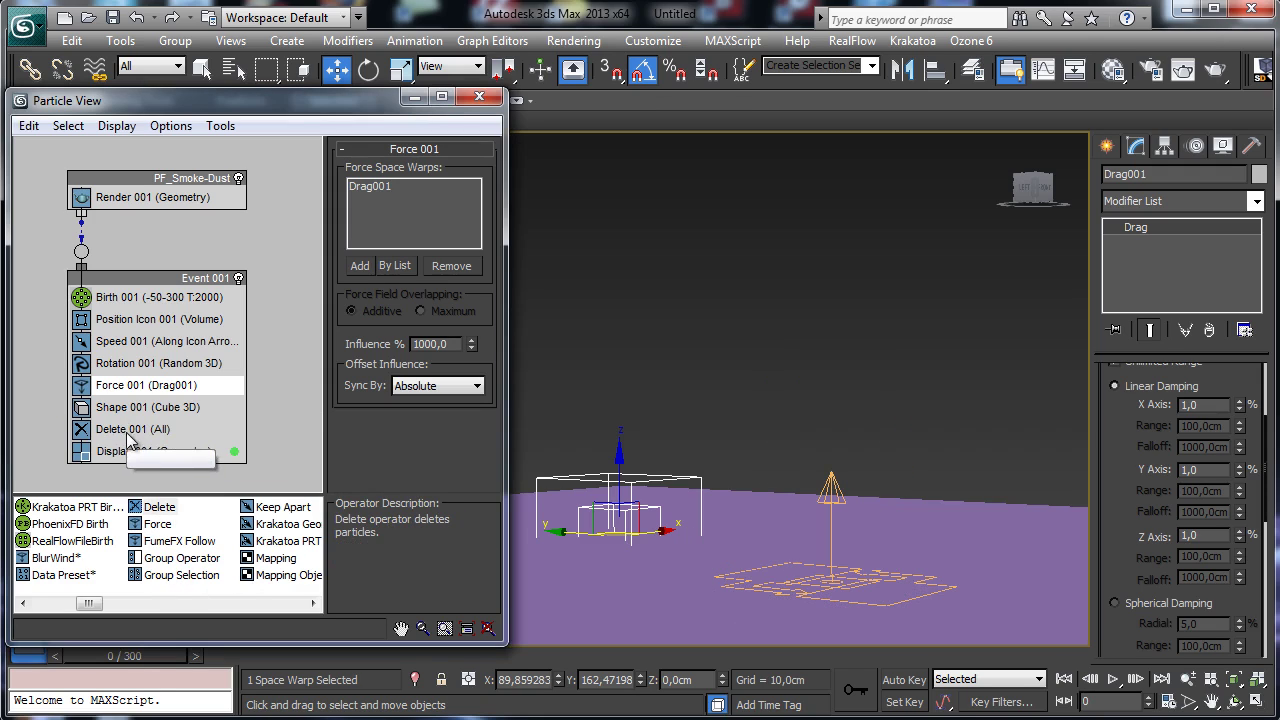
pyautogui.click(128, 434)
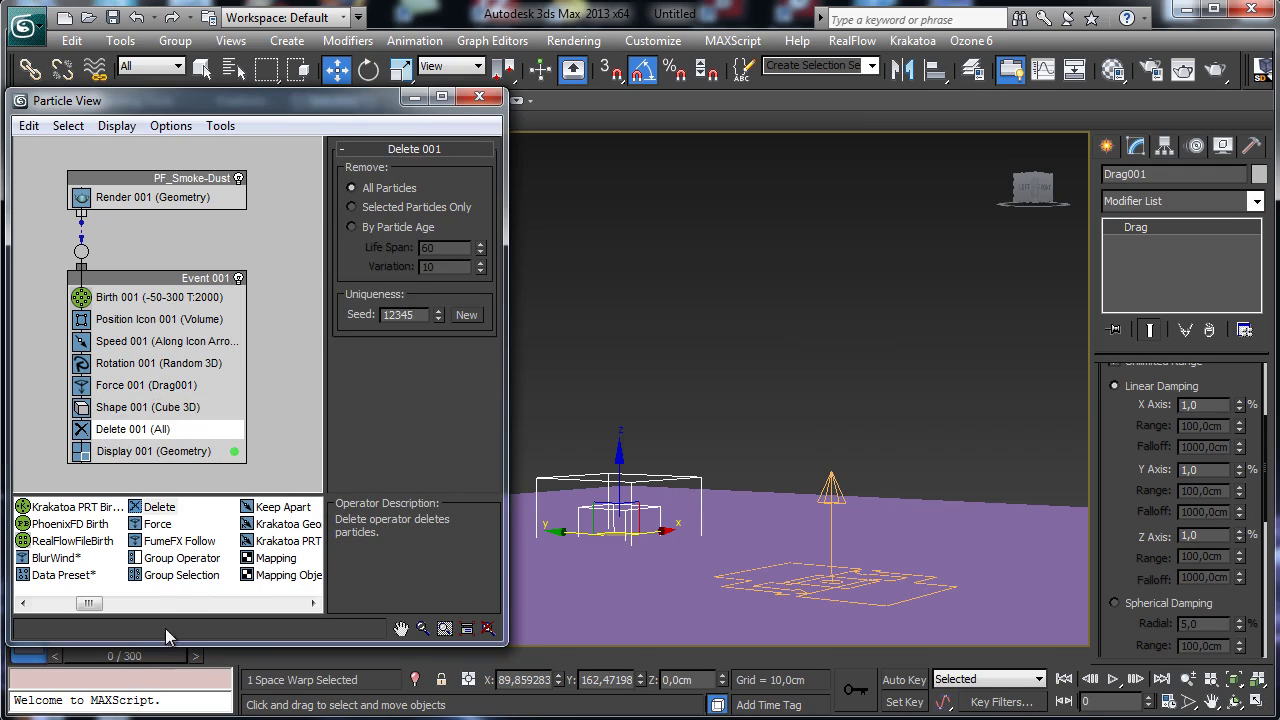
pyautogui.click(361, 227)
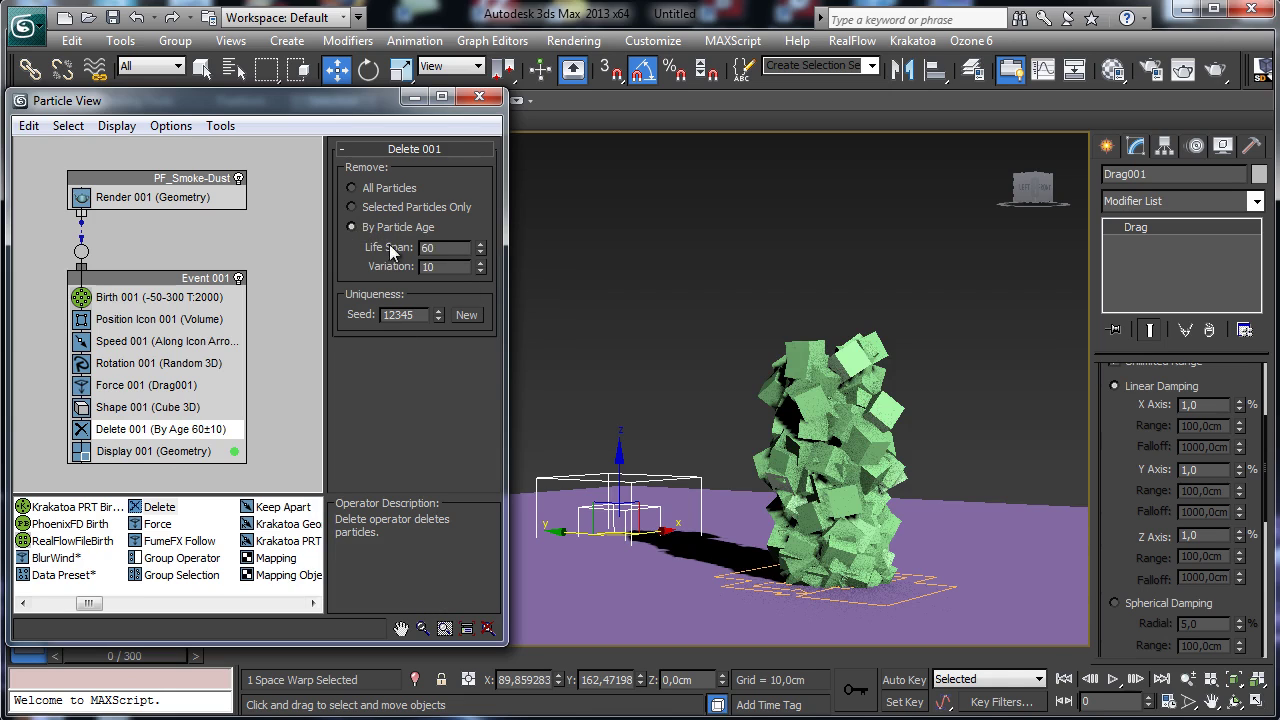
pyautogui.click(1111, 679)
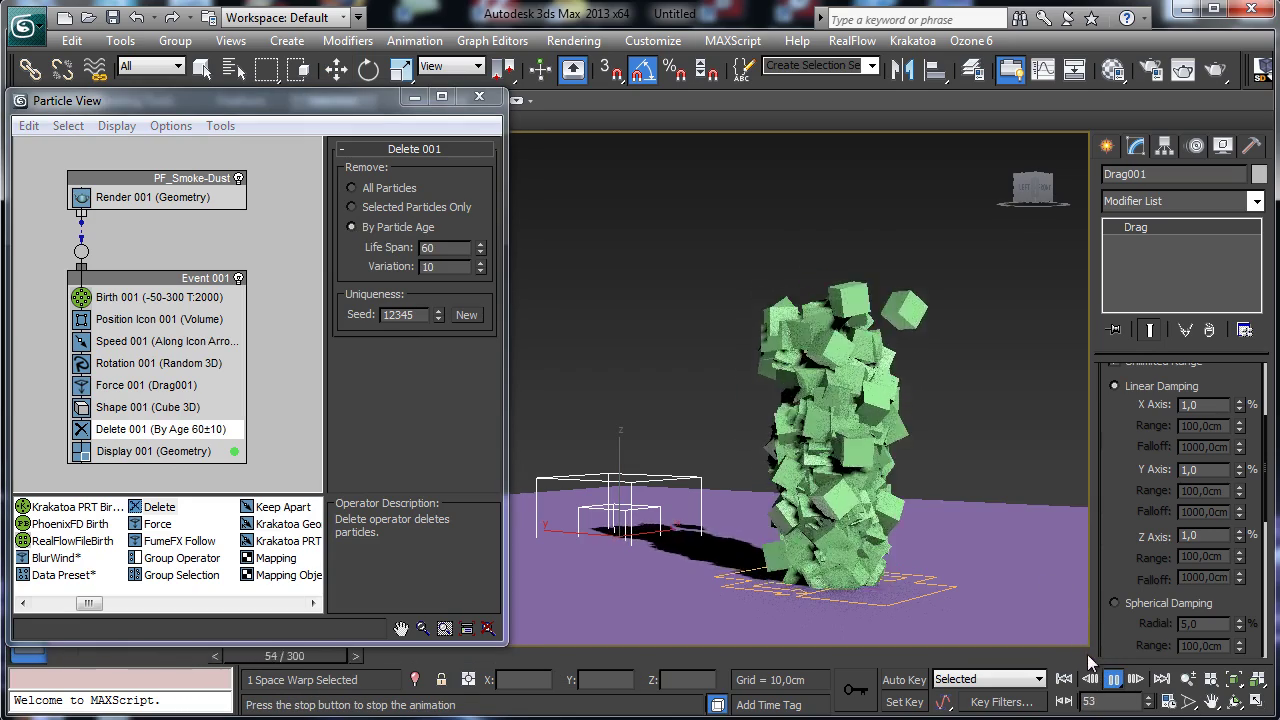
# Try a life span of 90 on the Delete operator, play the animation from the start and return to frame 0
pyautogui.click(1111, 679)
pyautogui.press('w')
pyautogui.doubleClick(442, 247)
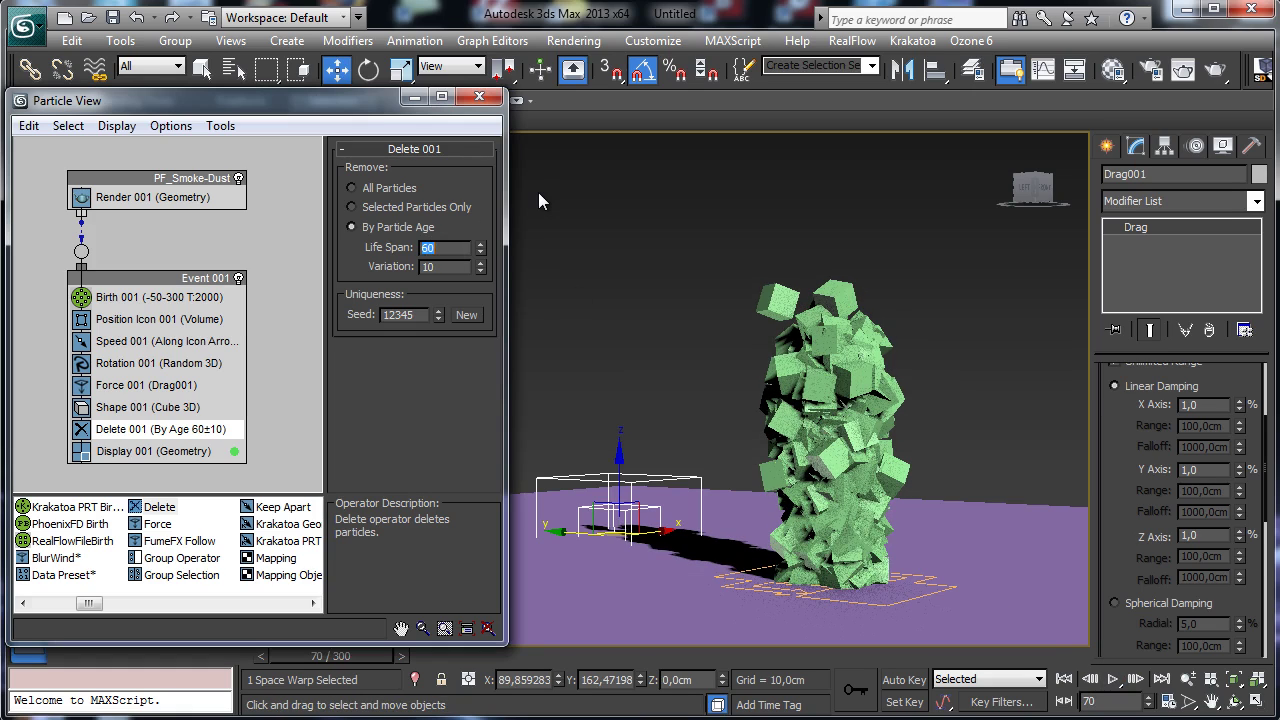
pyautogui.write('90')
pyautogui.press('Return')
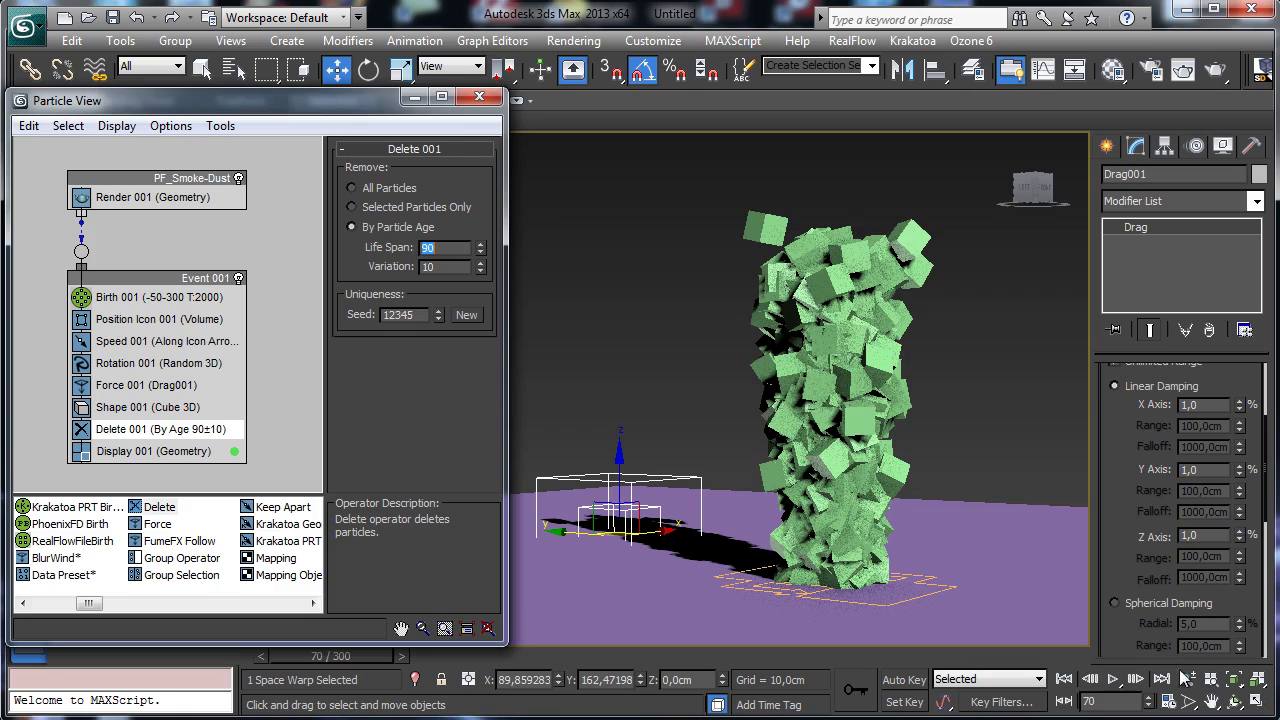
pyautogui.click(1064, 679)
pyautogui.click(1112, 679)
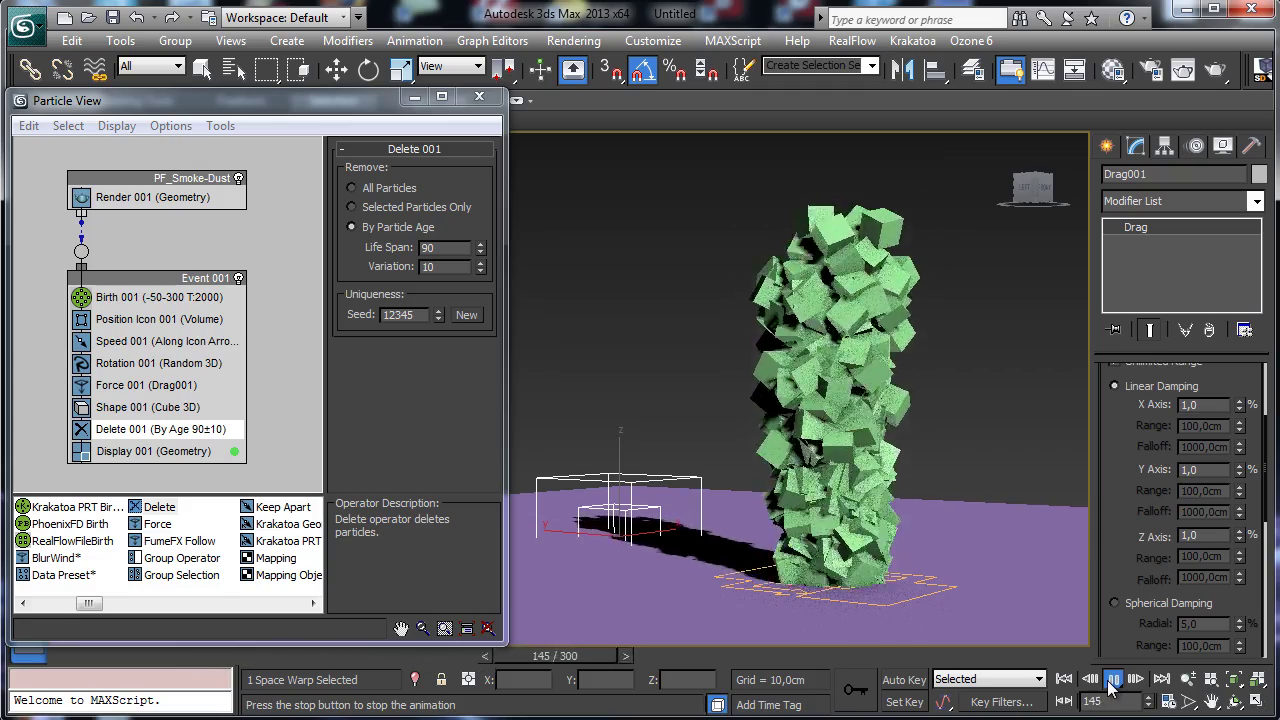
pyautogui.click(1112, 679)
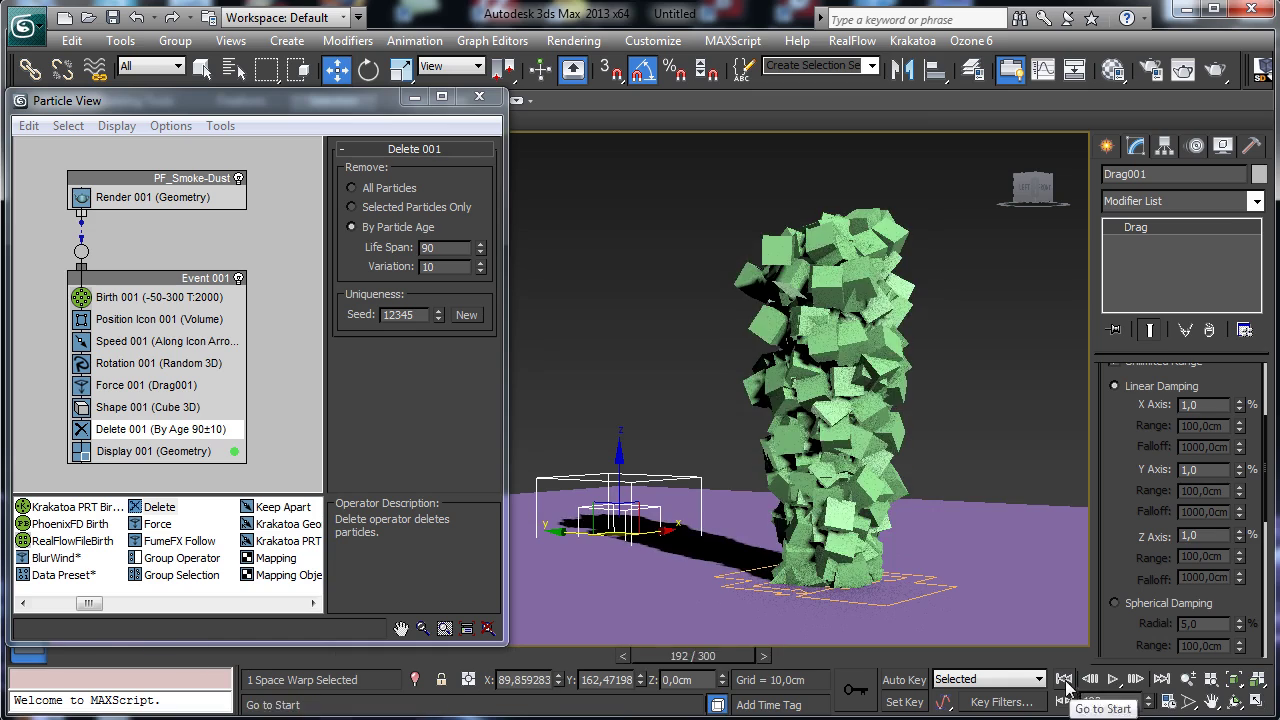
pyautogui.click(1064, 679)
# Try a life span of 100 on the Delete operator and play the animation to check the column's height
pyautogui.doubleClick(448, 250)
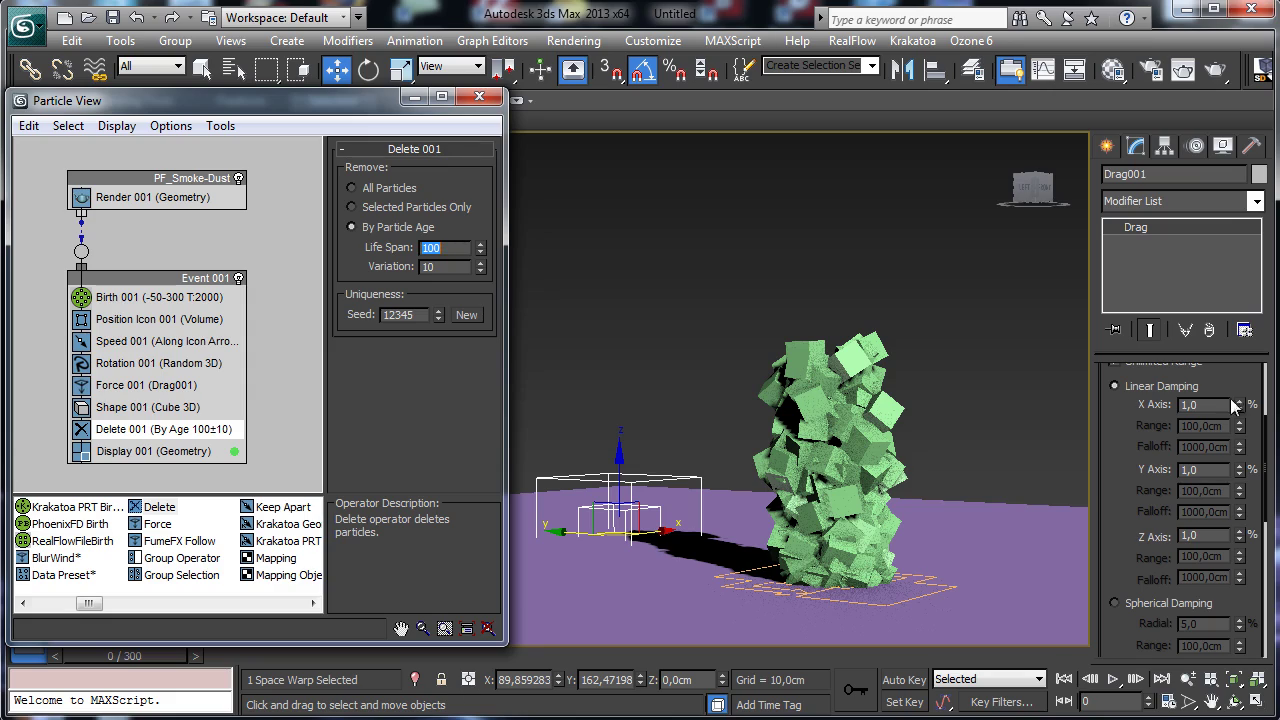
pyautogui.click(1112, 679)
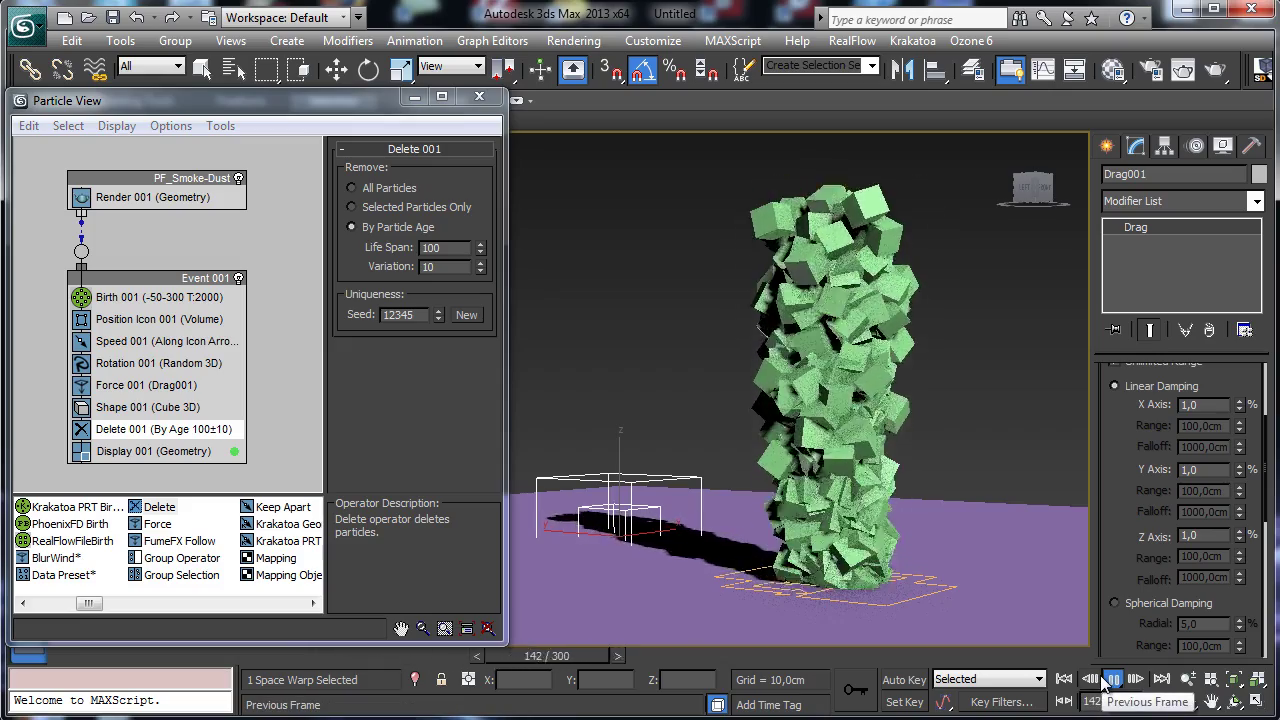
pyautogui.click(1112, 679)
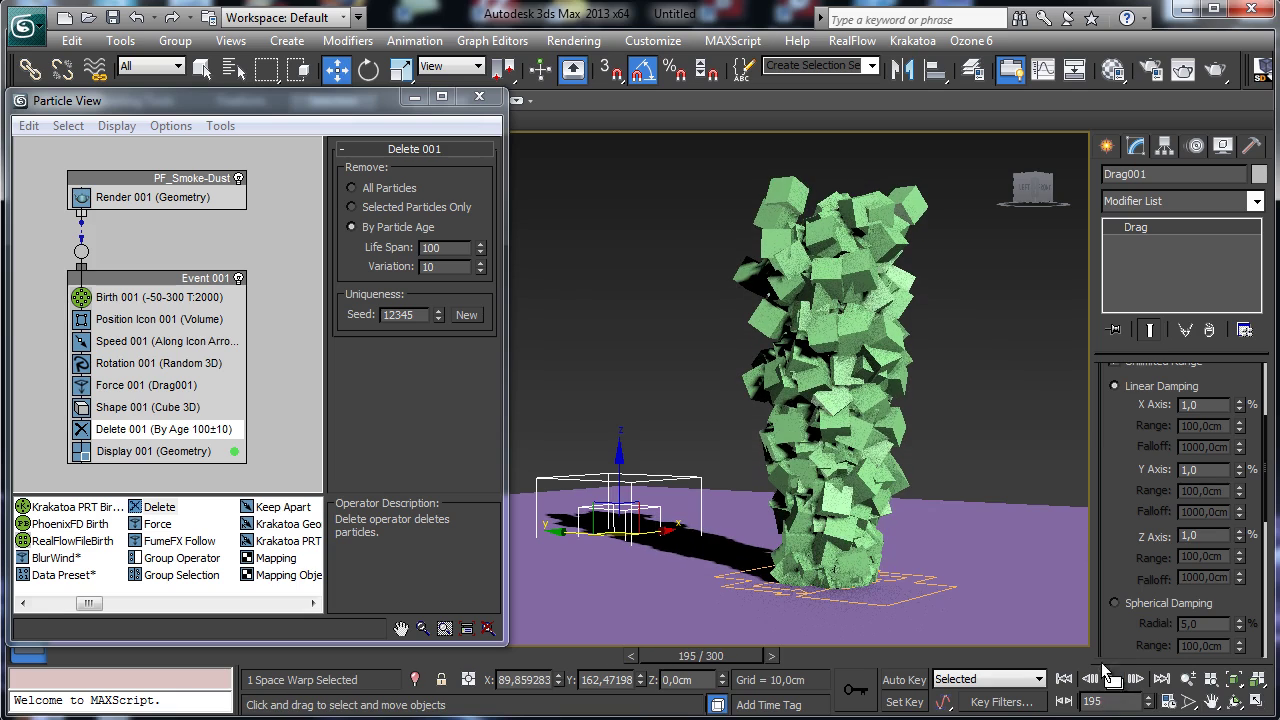
# Set the Delete operator's life span to 130, play the animation from the start and return to frame 0
pyautogui.doubleClick(446, 248)
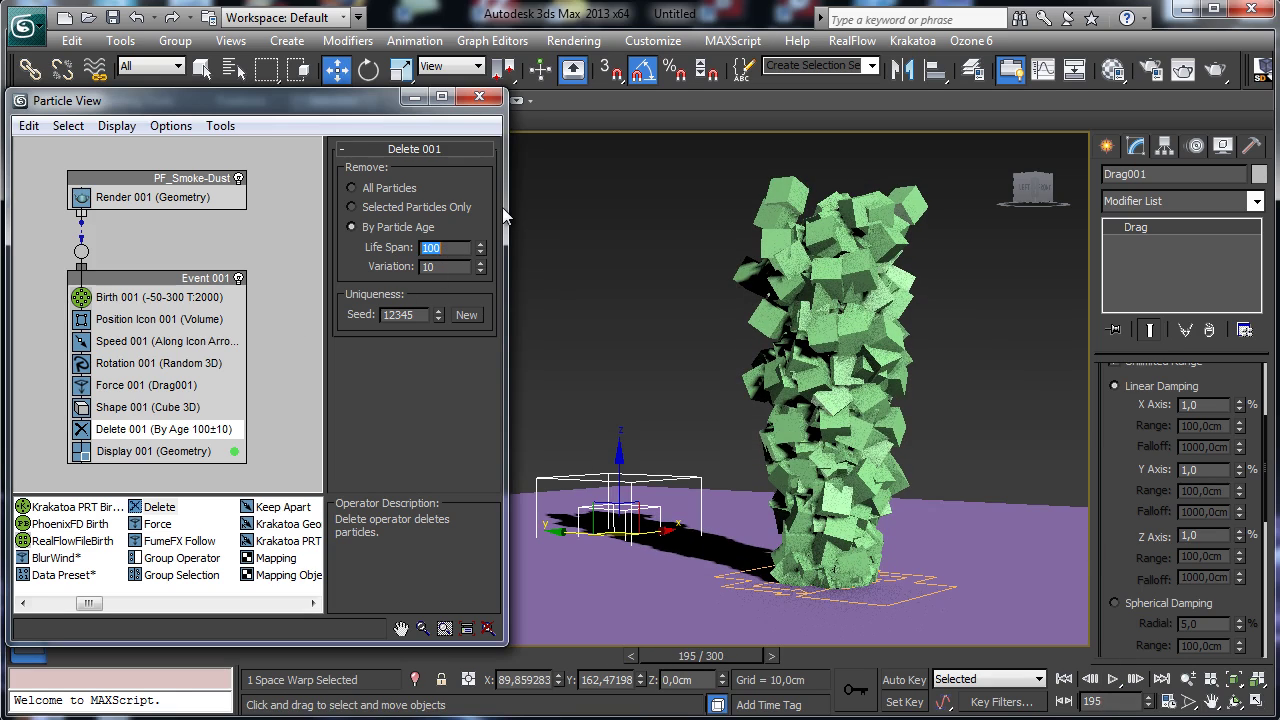
pyautogui.write('130')
pyautogui.press('Return')
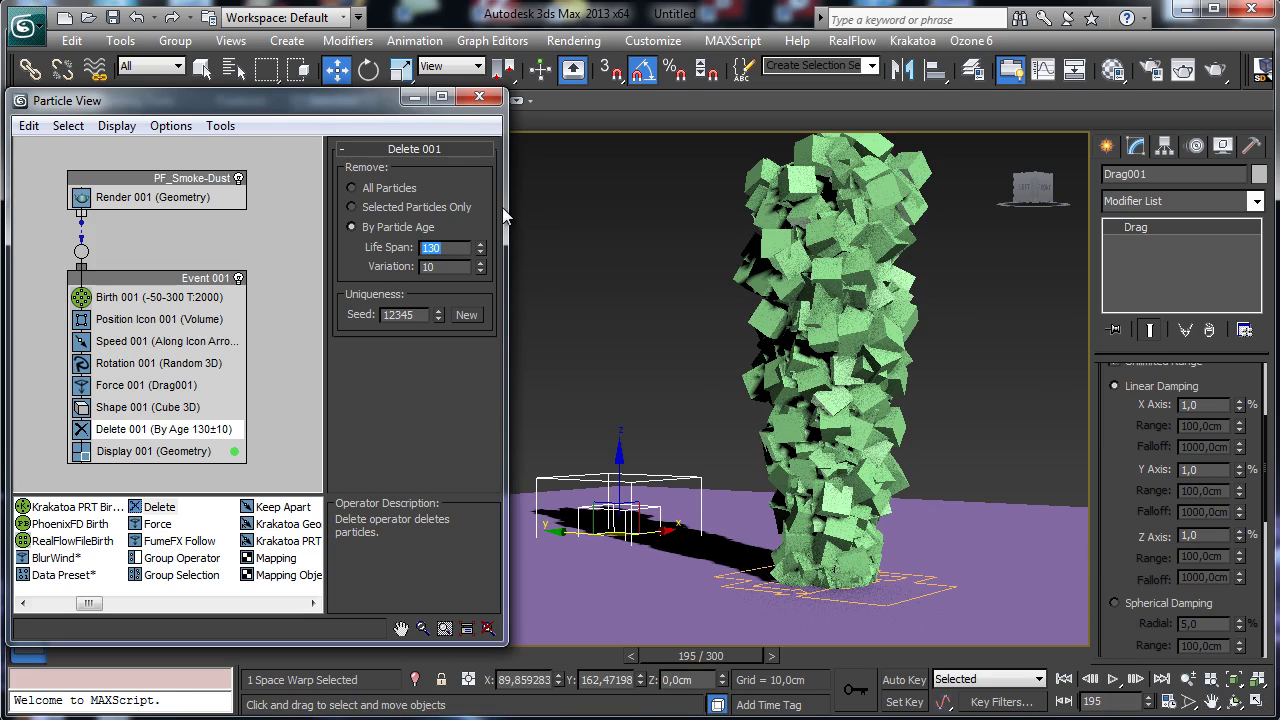
pyautogui.click(1064, 679)
pyautogui.click(1112, 679)
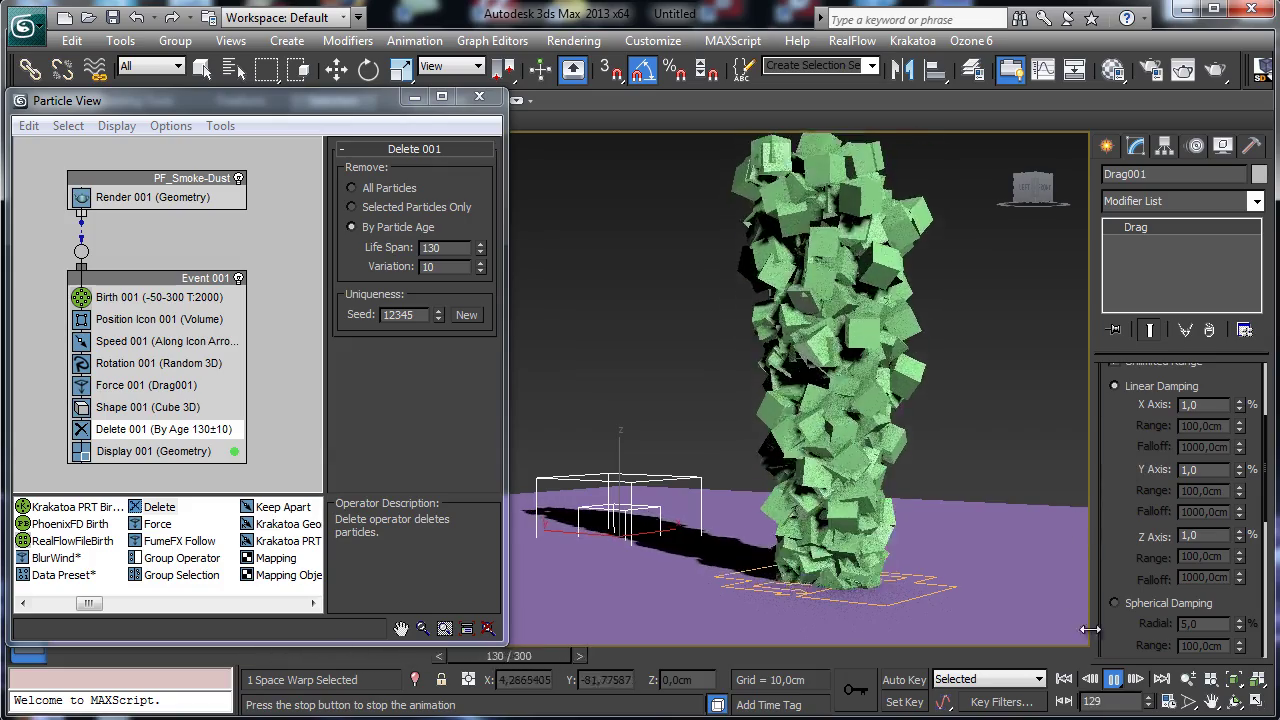
pyautogui.press('w')
pyautogui.click(1064, 679)
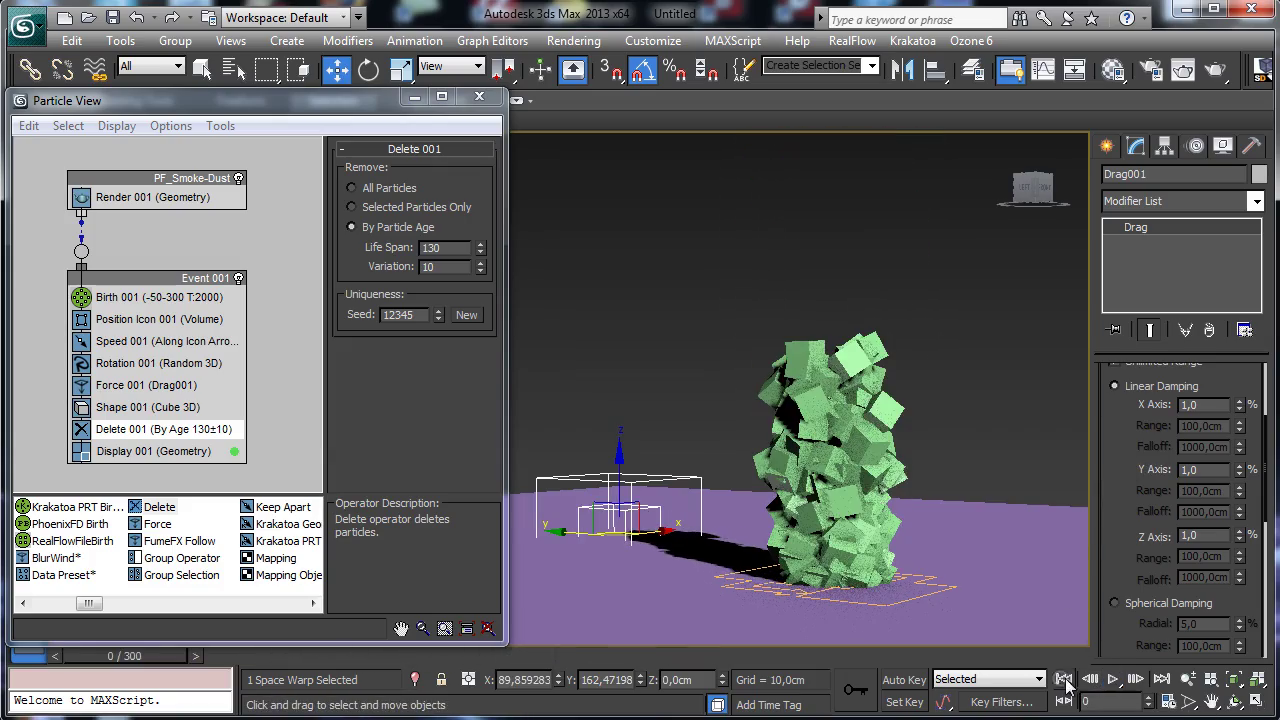
# Start saving the scene as a new file and browse to the tutorials/2013/July folder inside the Dropbox folder
pyautogui.click(24, 27)
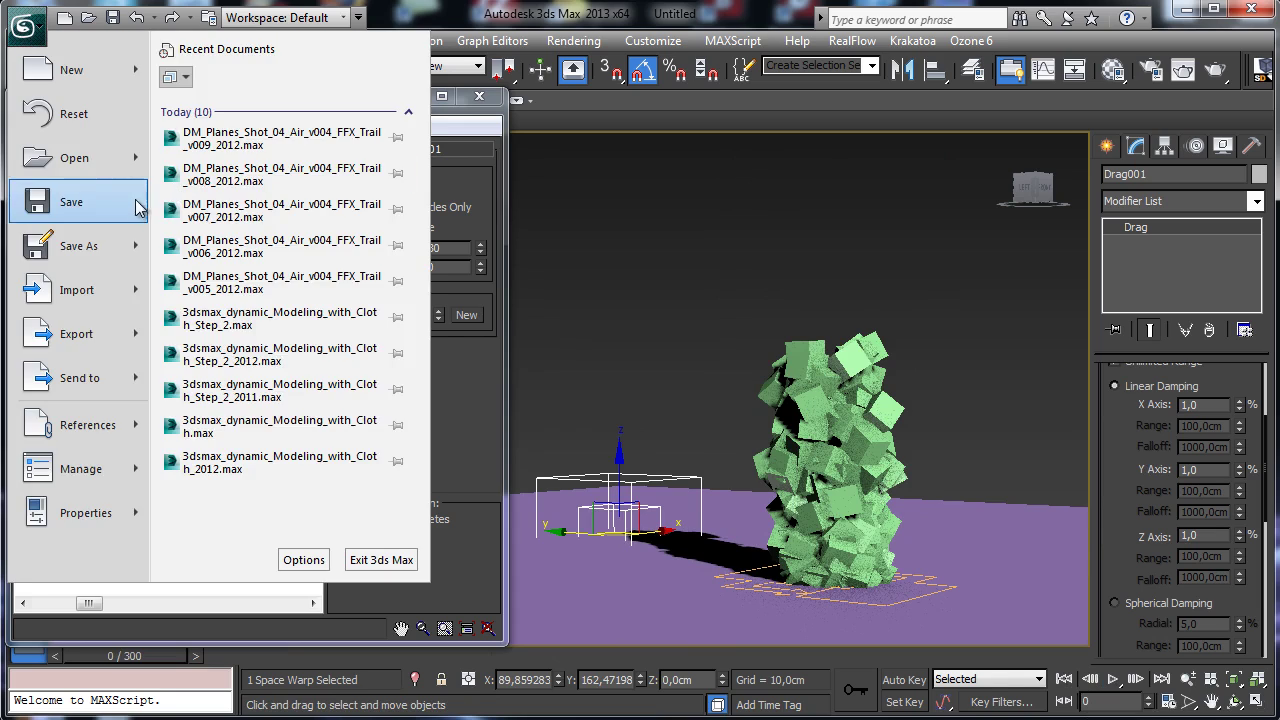
pyautogui.click(97, 248)
pyautogui.click(217, 80)
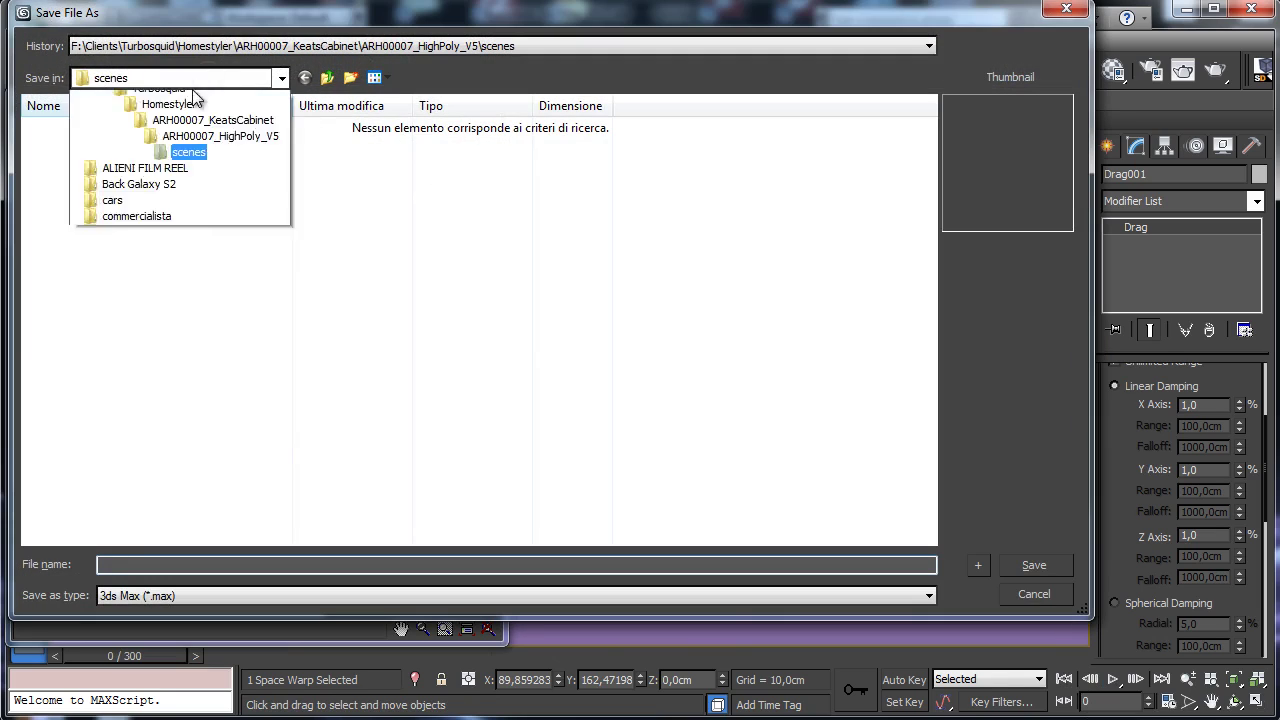
pyautogui.click(125, 103)
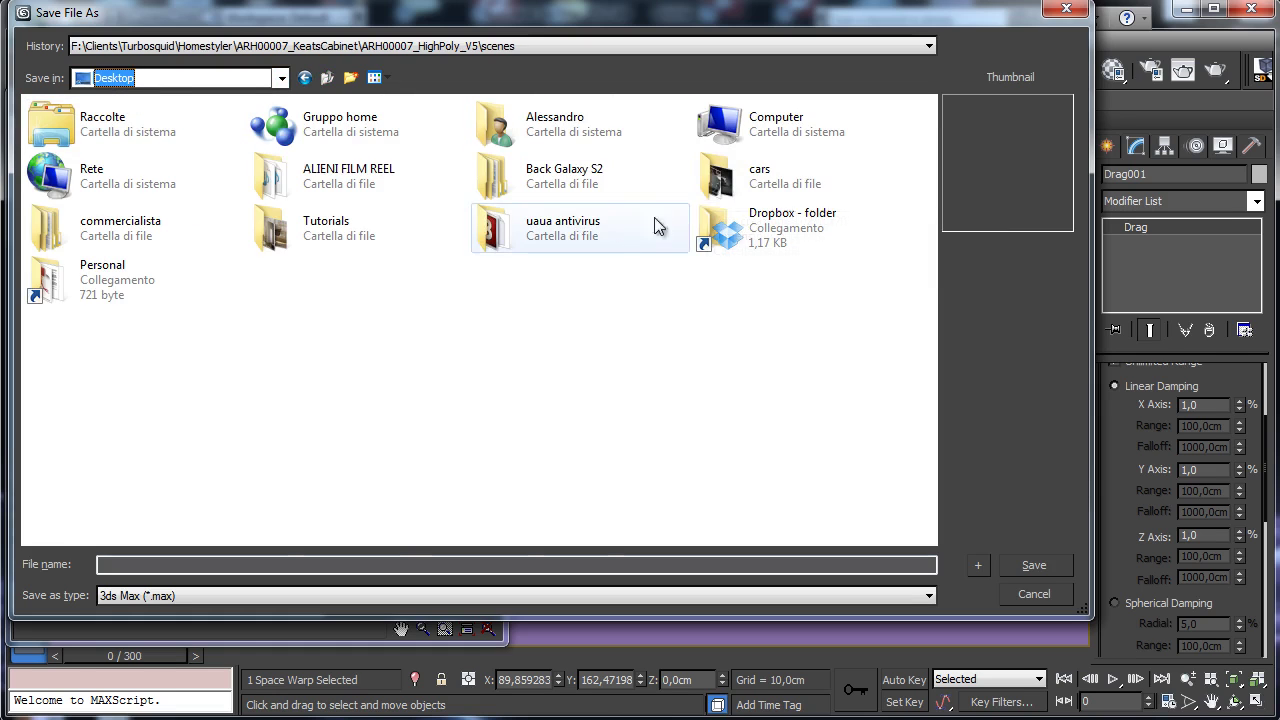
pyautogui.doubleClick(740, 230)
pyautogui.doubleClick(150, 148)
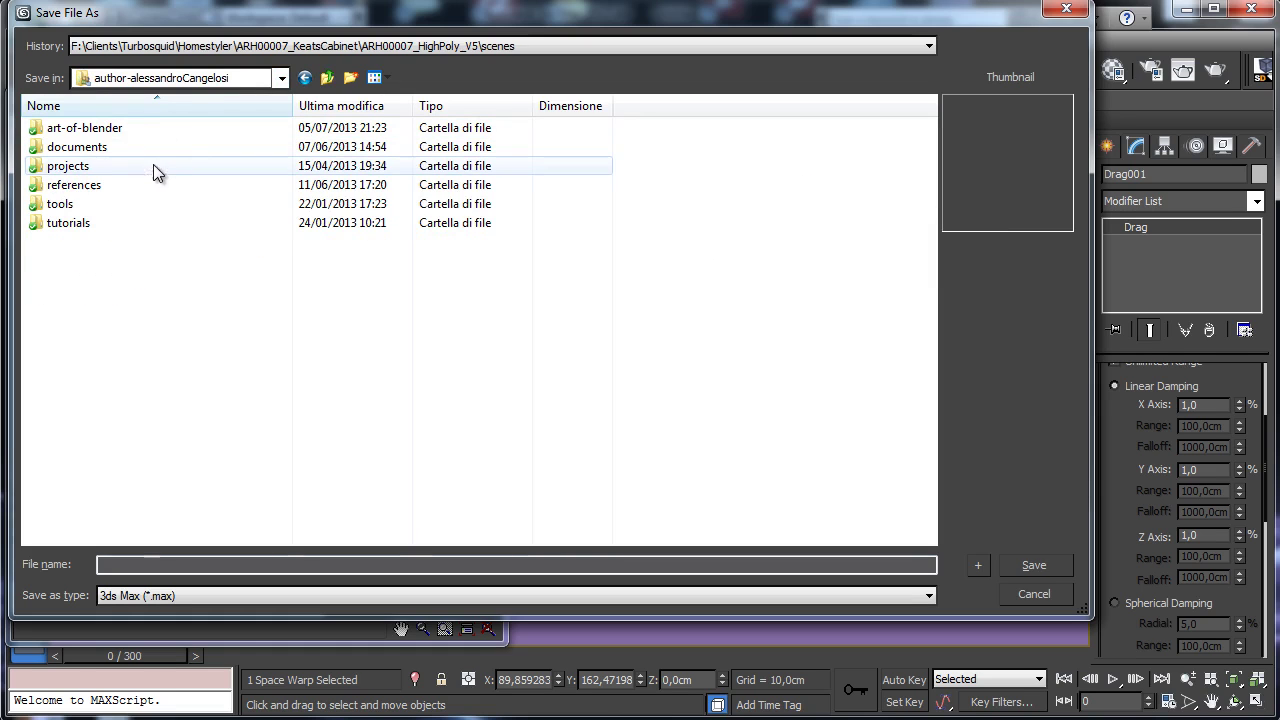
pyautogui.doubleClick(75, 222)
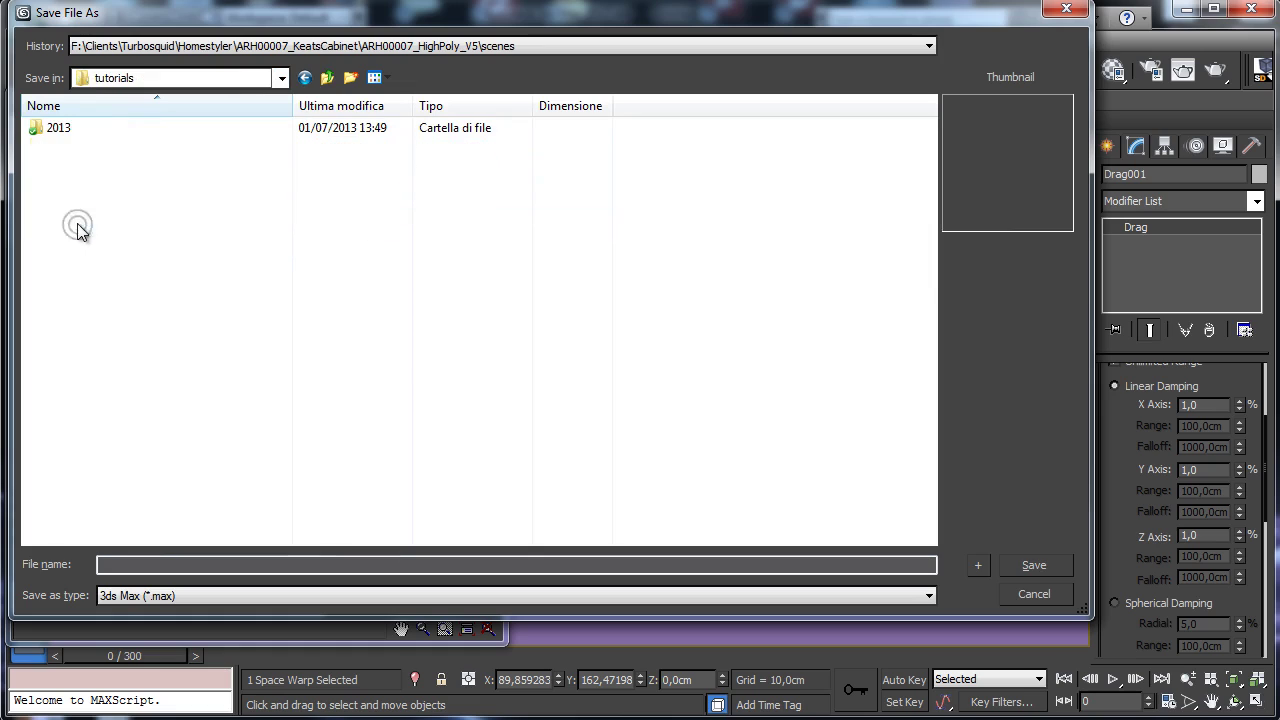
pyautogui.doubleClick(62, 130)
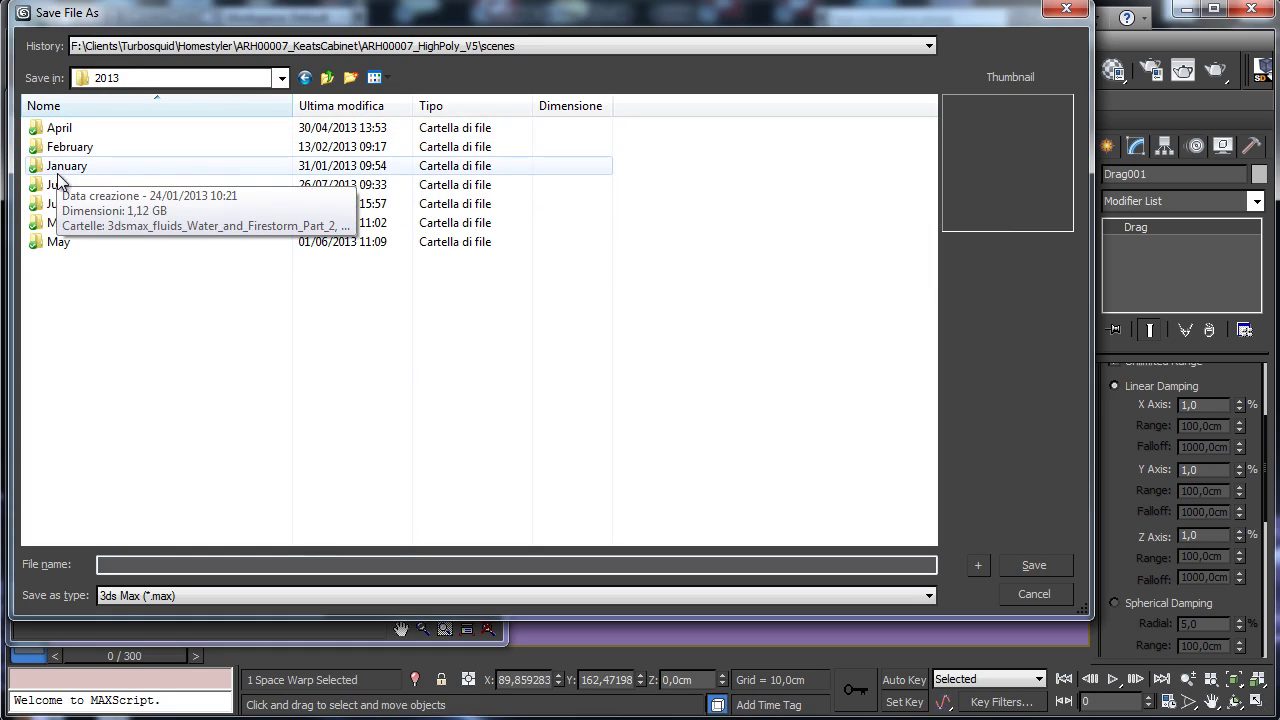
pyautogui.doubleClick(62, 184)
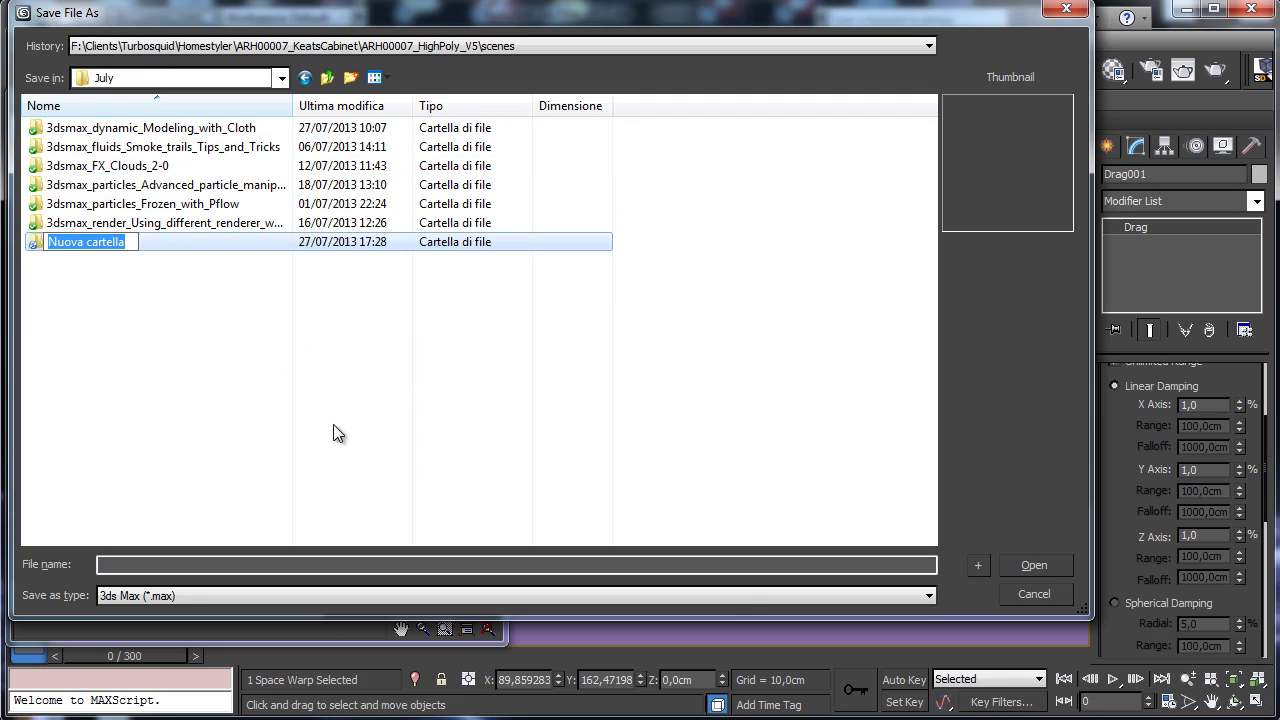
# Name the new folder in July 3dsmax_particles_Smoke_with_PFlow
pyautogui.write('3dsm')
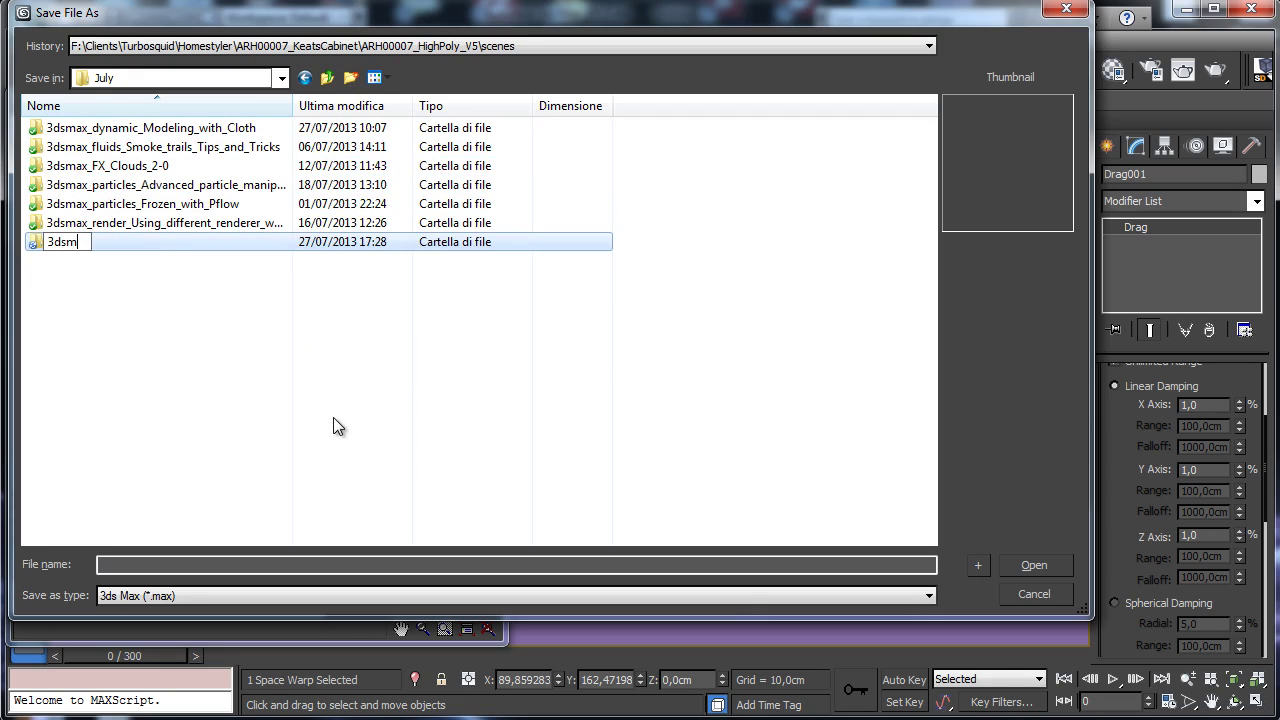
pyautogui.write('ax')
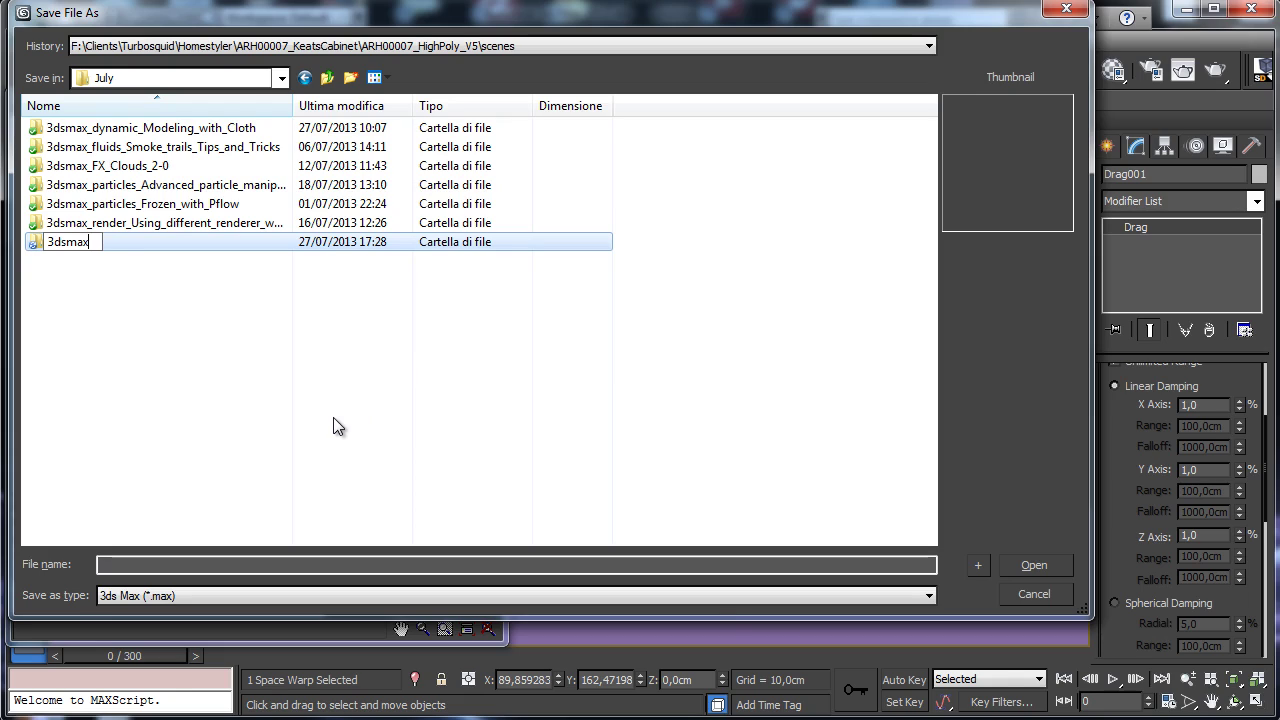
pyautogui.write('_p')
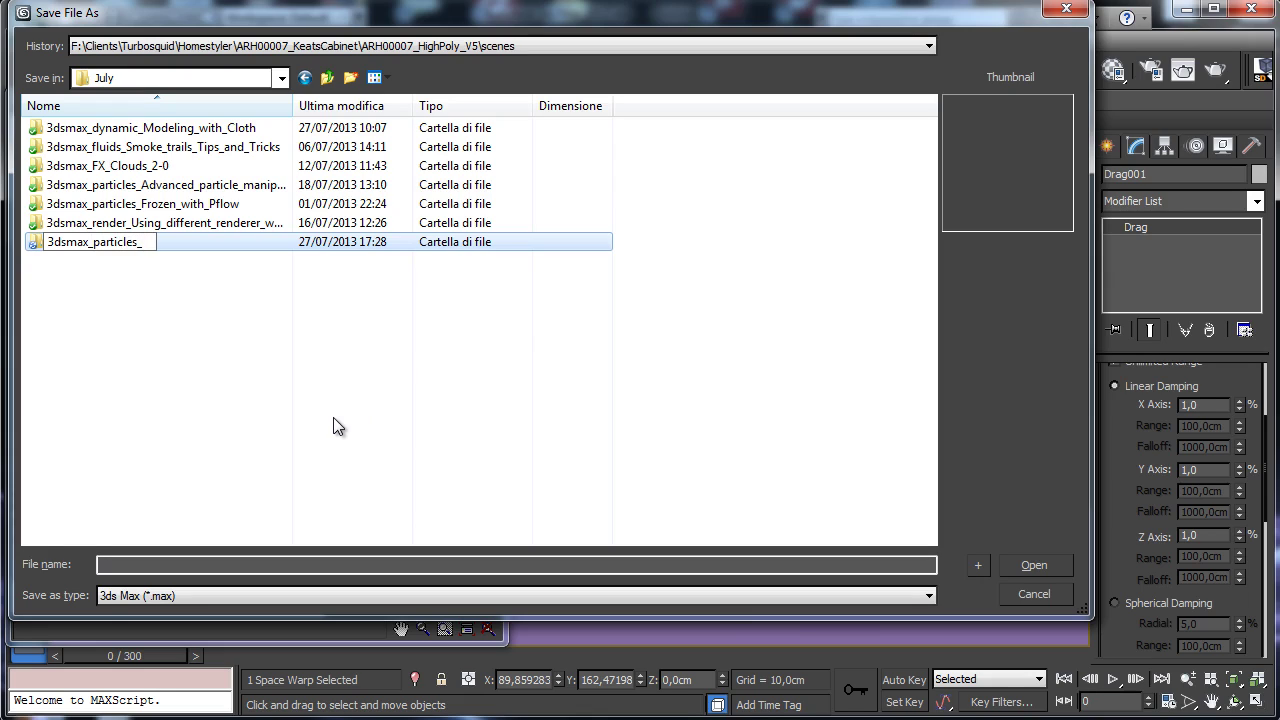
pyautogui.write('articles_Smoke_with_b')
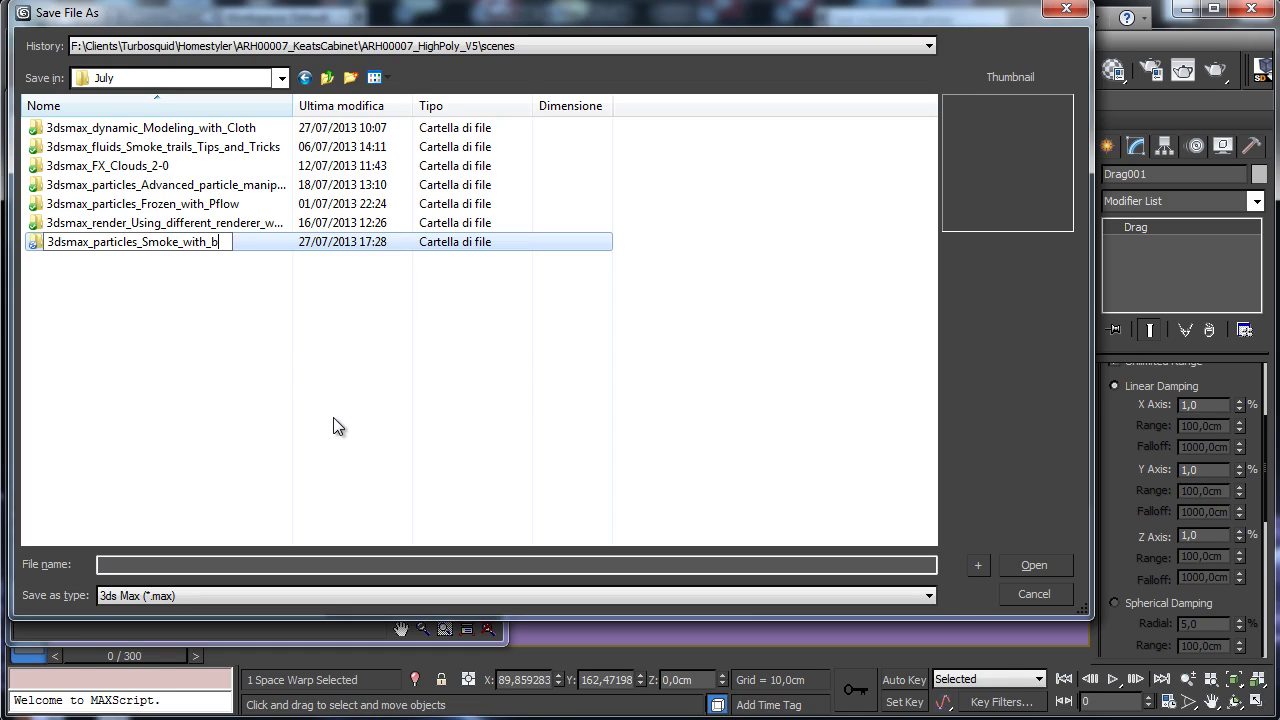
pyautogui.press('BackSpace')
pyautogui.write('PFlow')
pyautogui.press('Return')
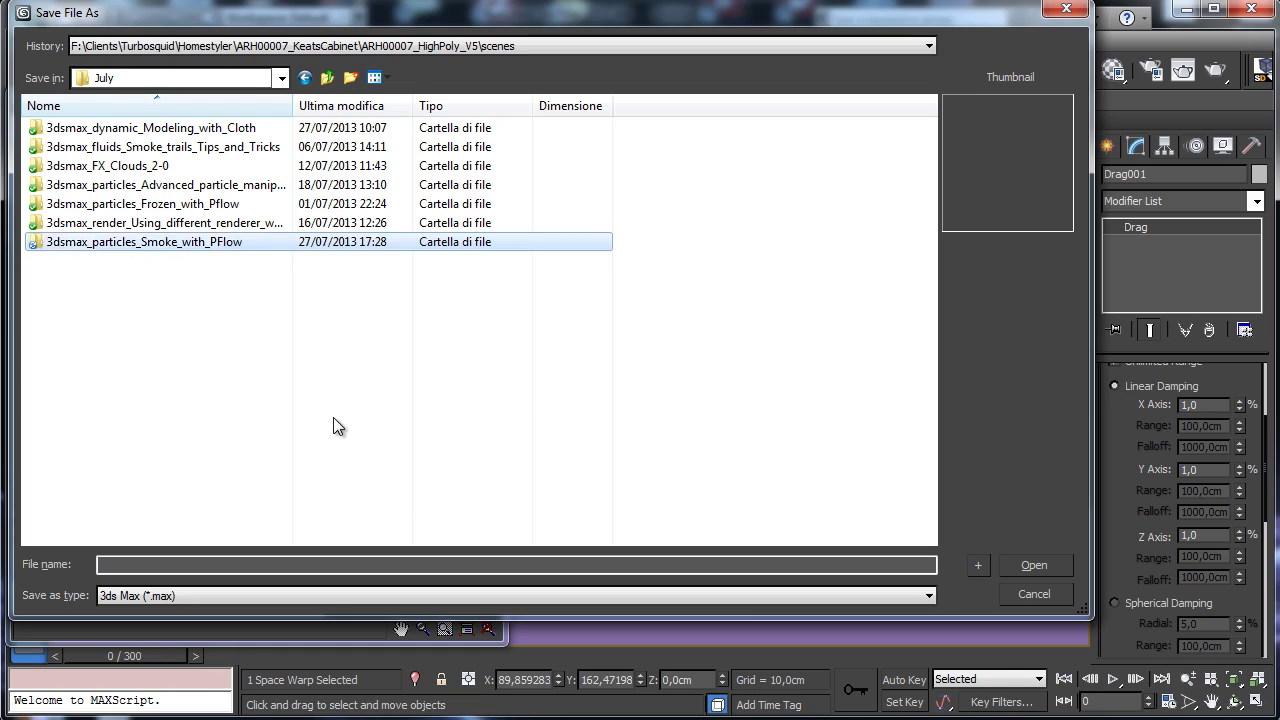
# Save the scene in the new Smoke_with_PFlow folder under the file name 3dsmax_particles_Smoke_with_PFlow
pyautogui.click(237, 228)
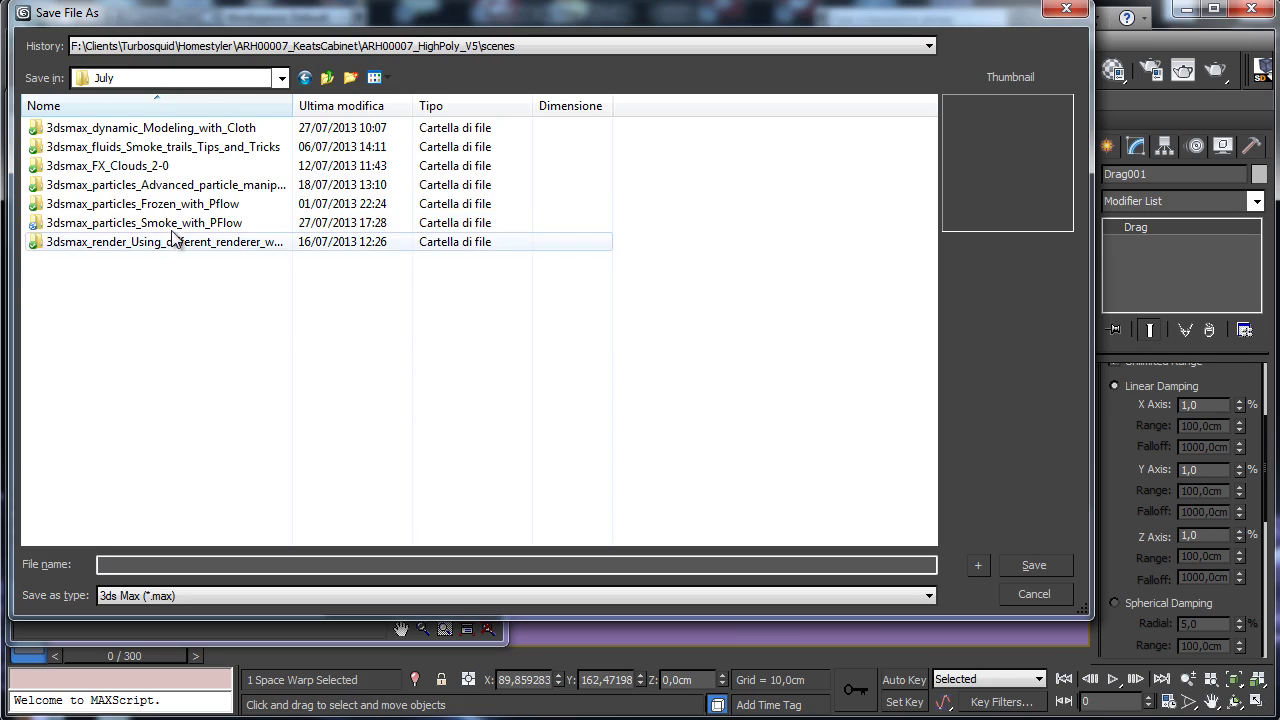
pyautogui.doubleClick(200, 224)
pyautogui.click(910, 565)
pyautogui.write('3dsmax_particles_Smoke_with_PFlow')
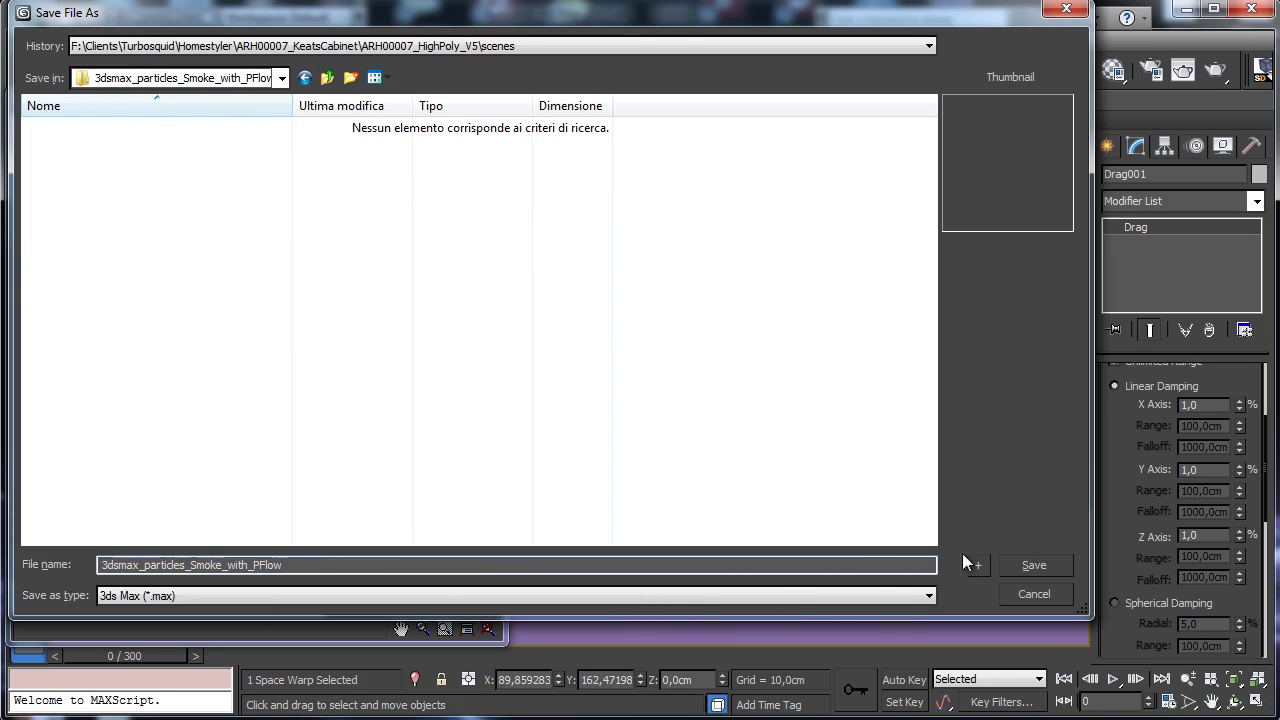
pyautogui.click(1013, 569)
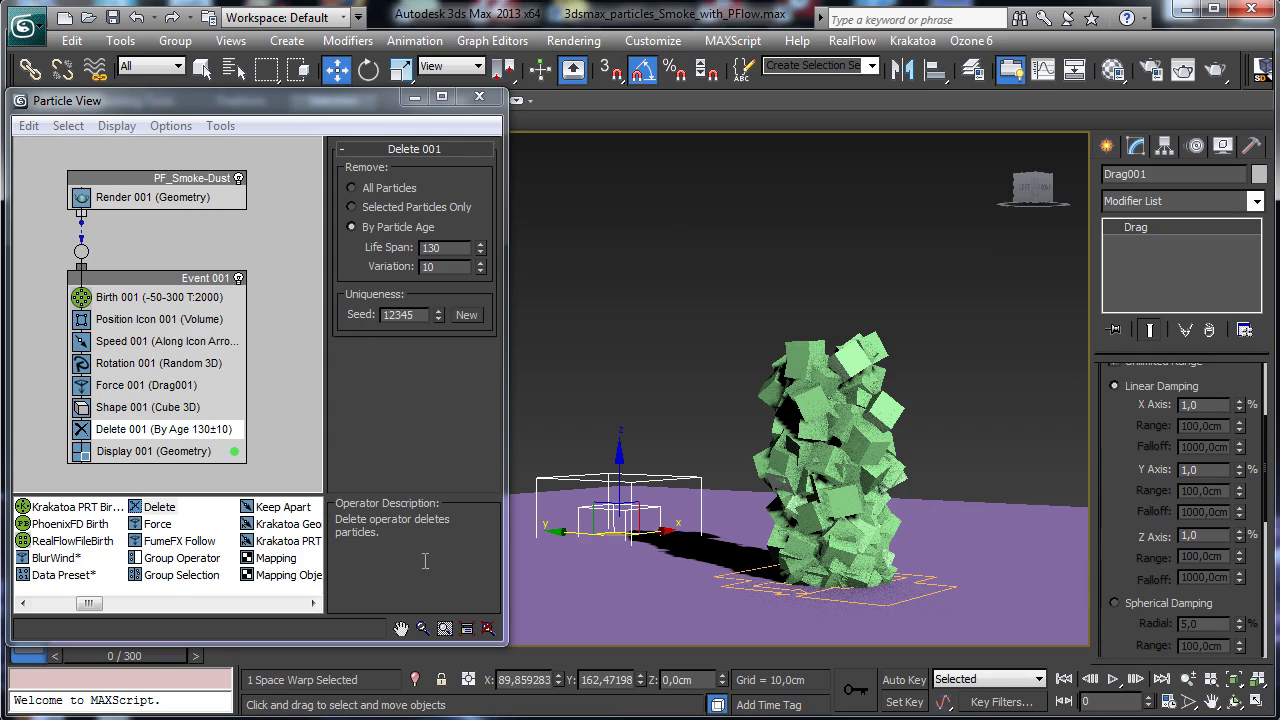
# Insert a Spin operator between Shape and Delete in Event 001, play the animation and return to frame 0
pyautogui.moveTo(508, 526); pyautogui.dragTo(638, 526)
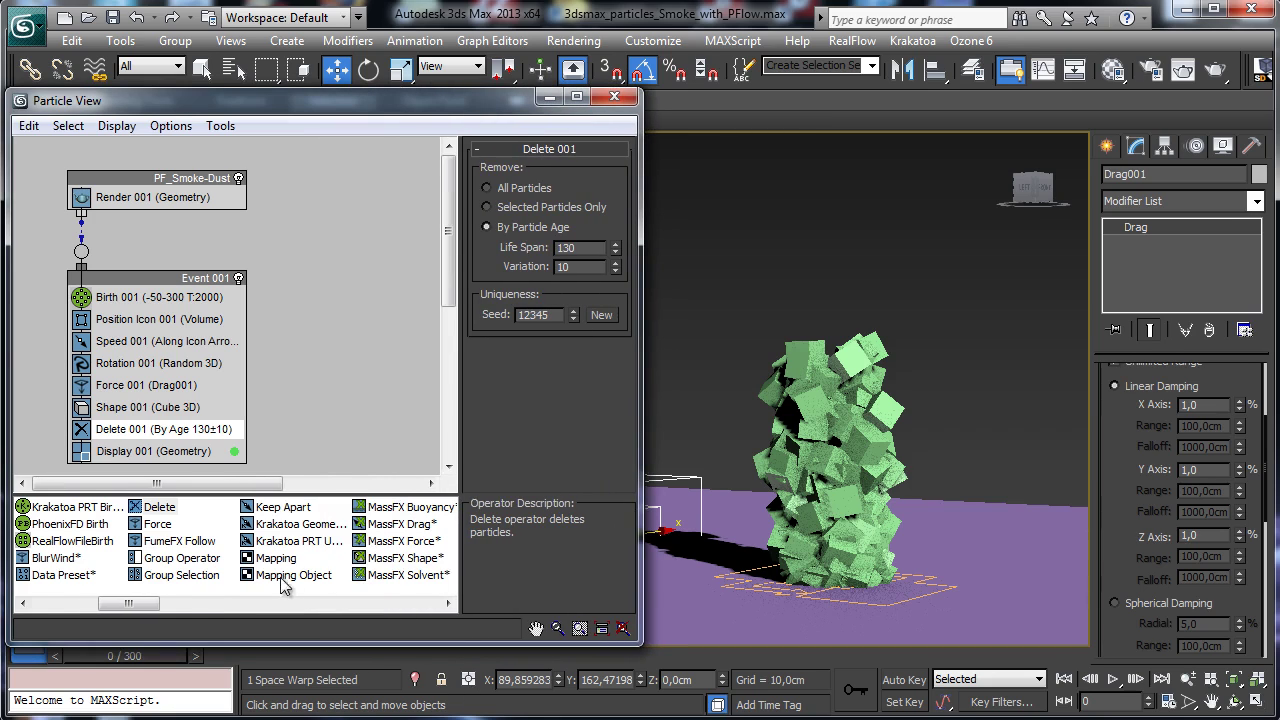
pyautogui.moveTo(137, 610); pyautogui.dragTo(226, 610)
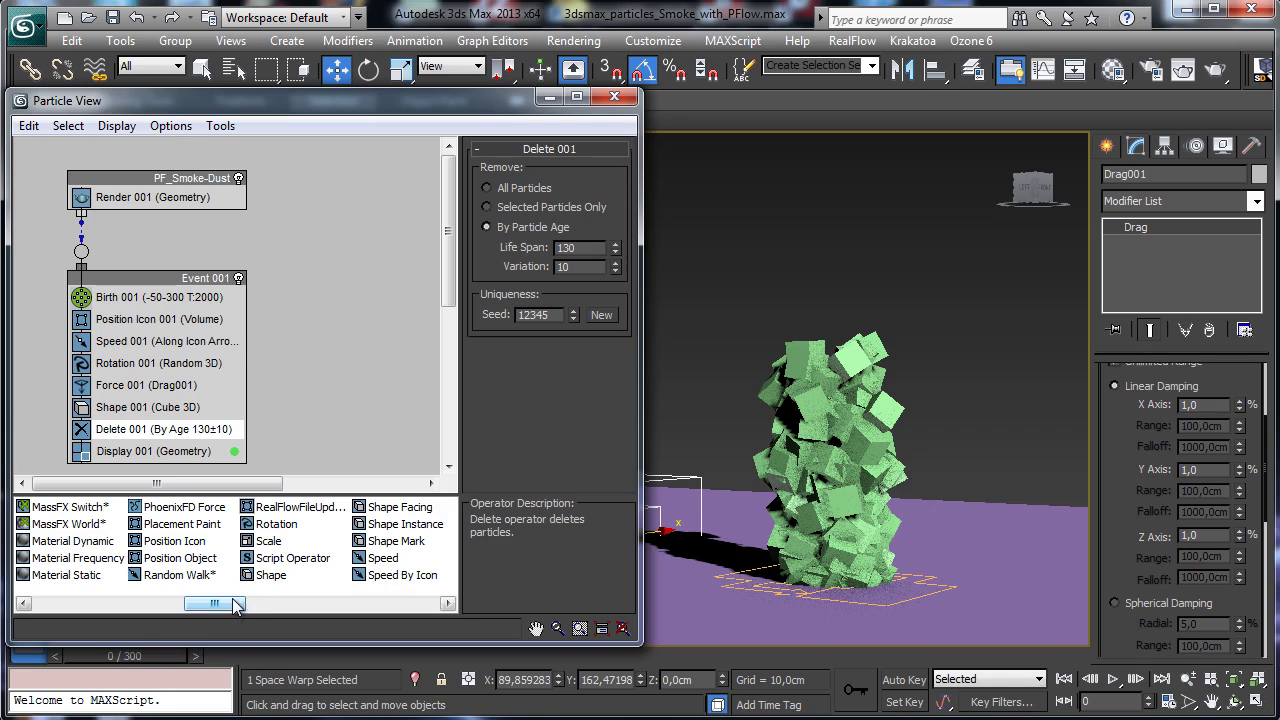
pyautogui.moveTo(237, 607); pyautogui.dragTo(258, 606)
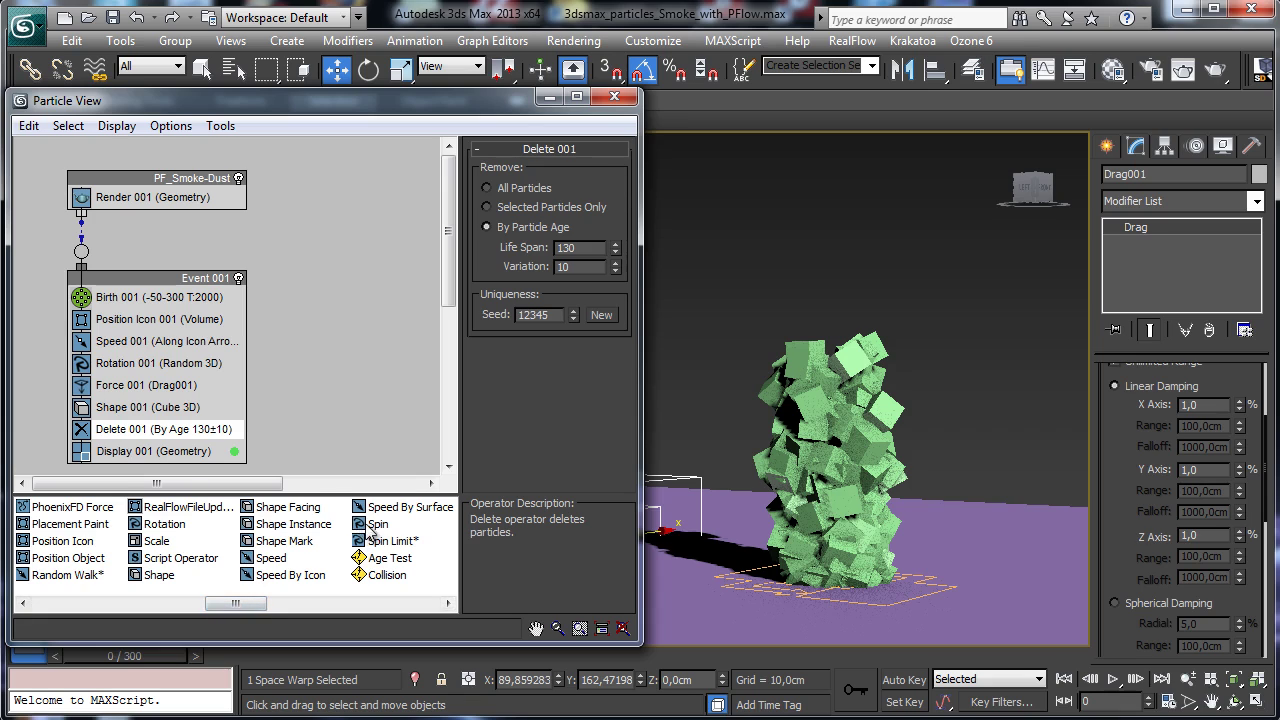
pyautogui.moveTo(372, 526); pyautogui.dragTo(245, 420)
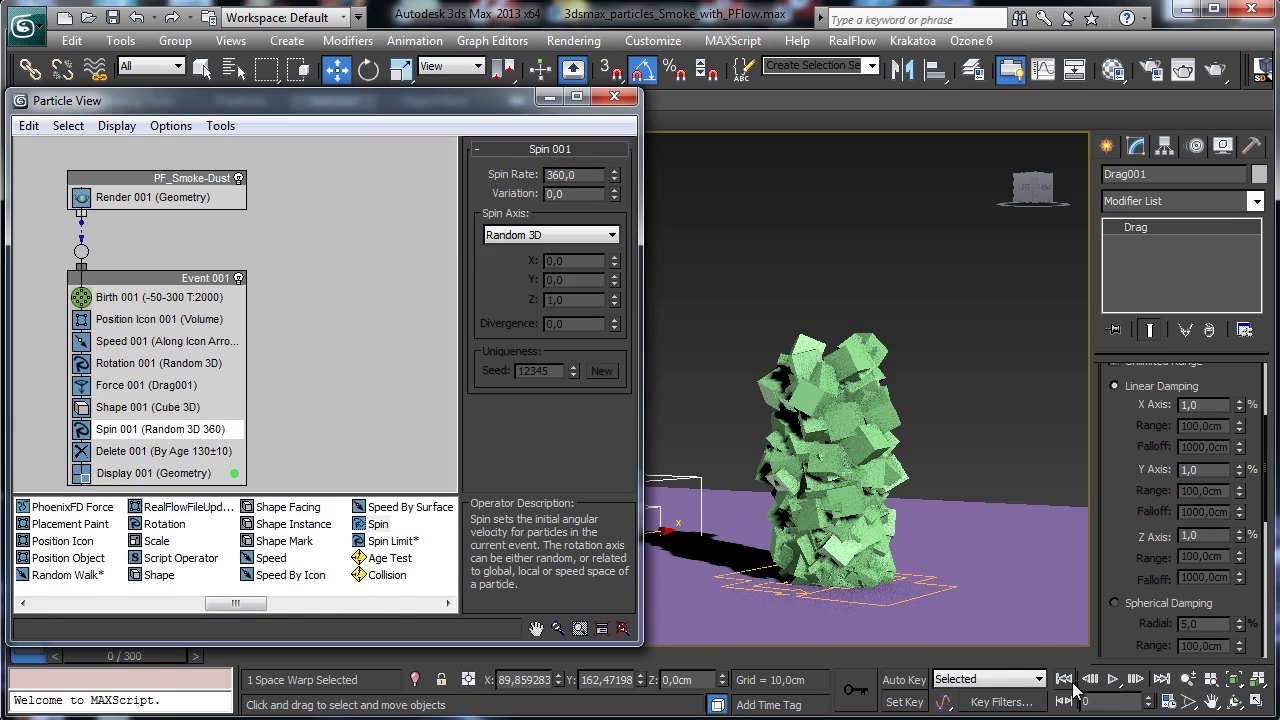
pyautogui.click(1113, 679)
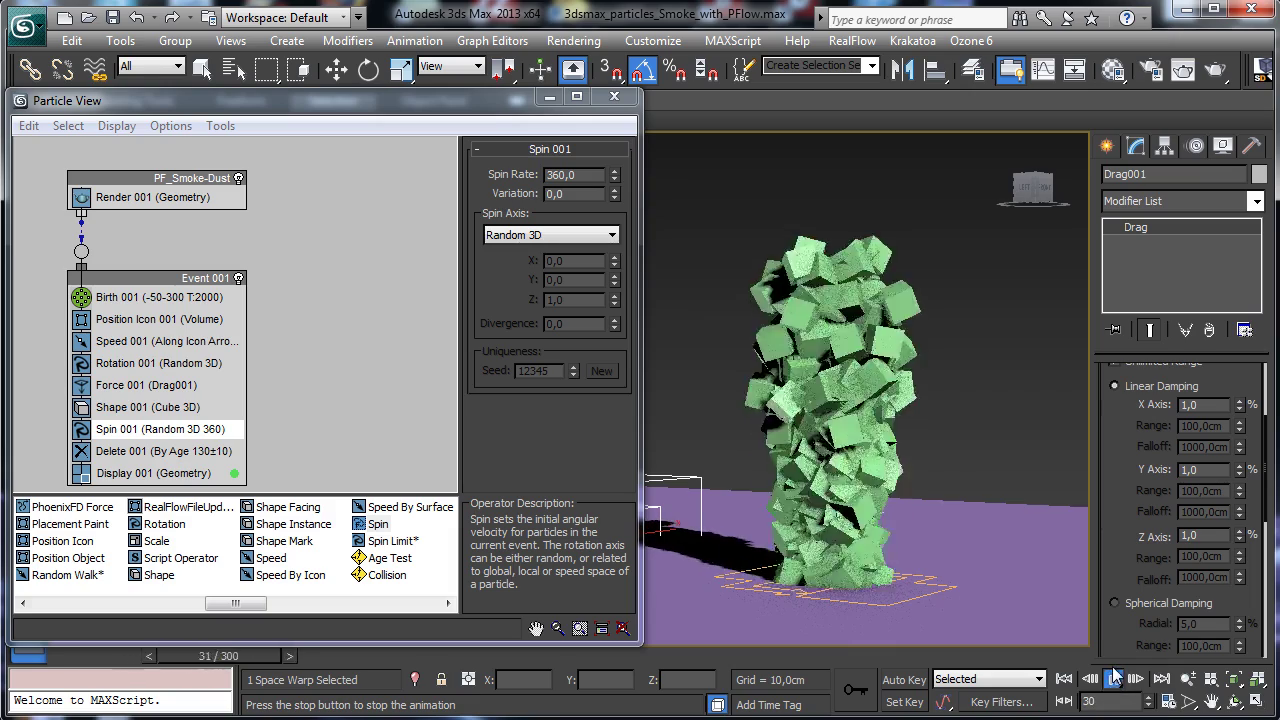
pyautogui.press('w')
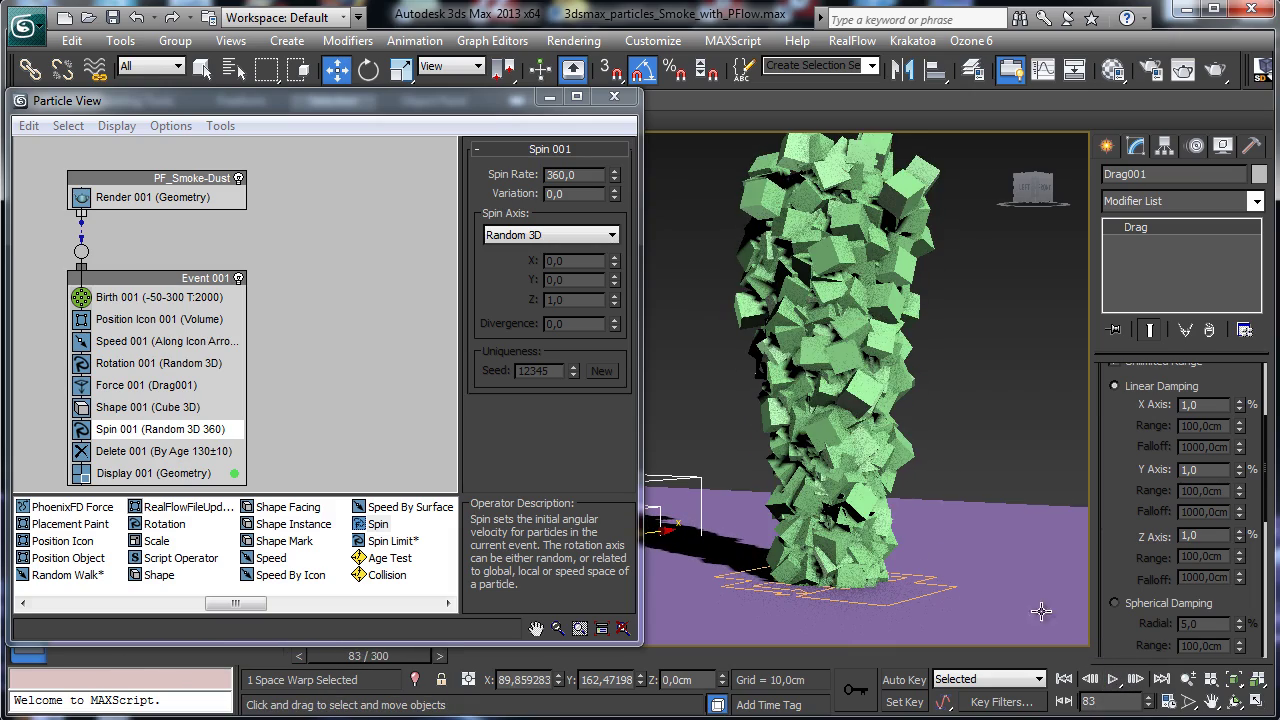
pyautogui.click(1065, 679)
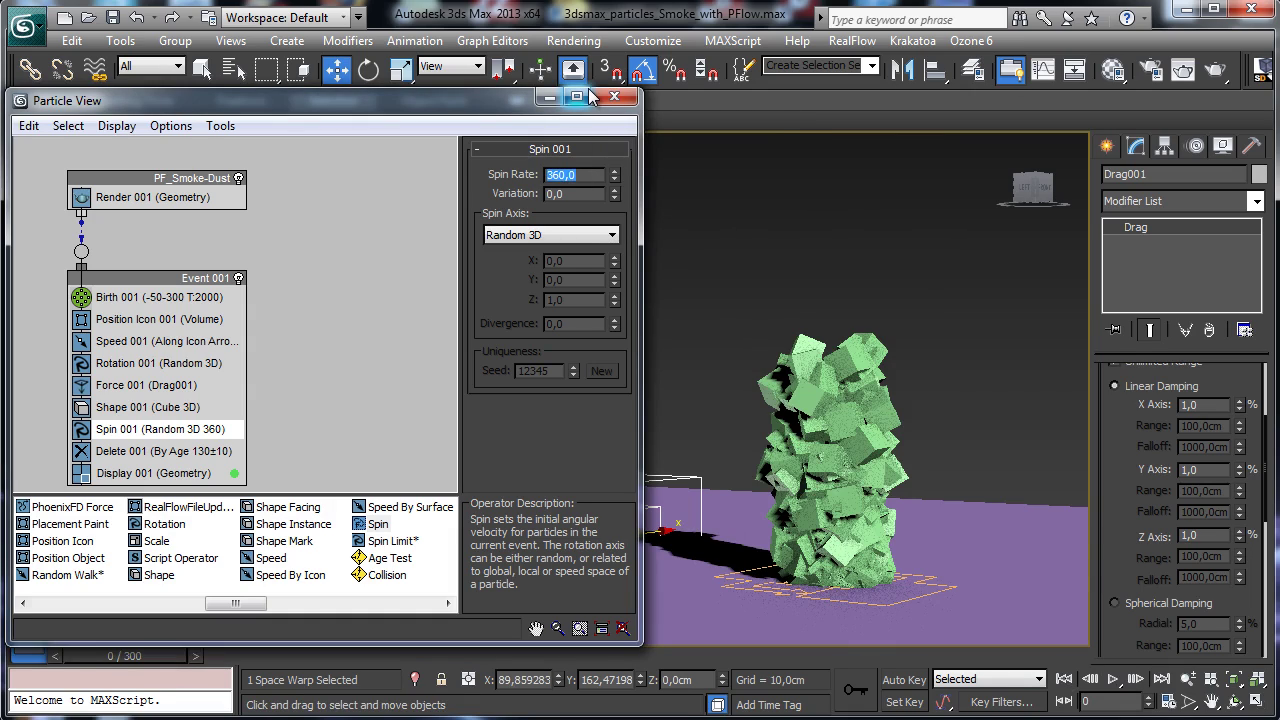
# Set the Spin operator's spin rate to 35 and play the animation to check the slower rotation
pyautogui.write('35')
pyautogui.press('Return')
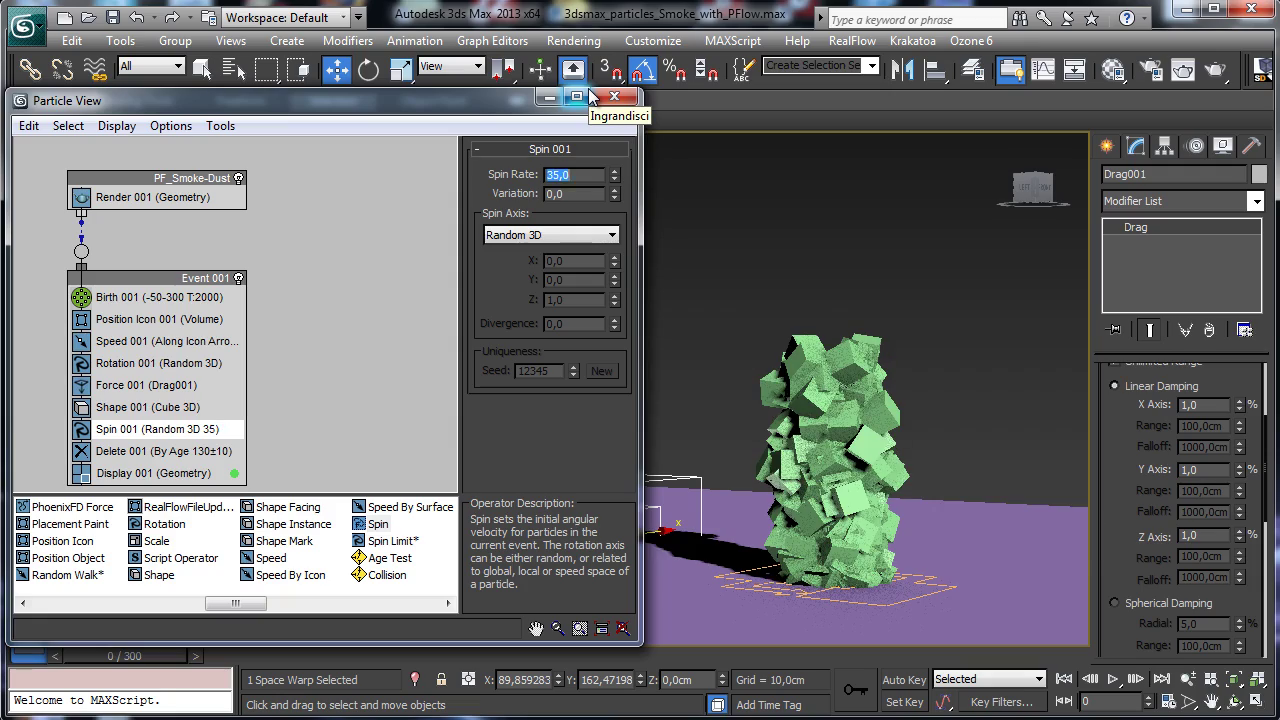
pyautogui.click(1112, 679)
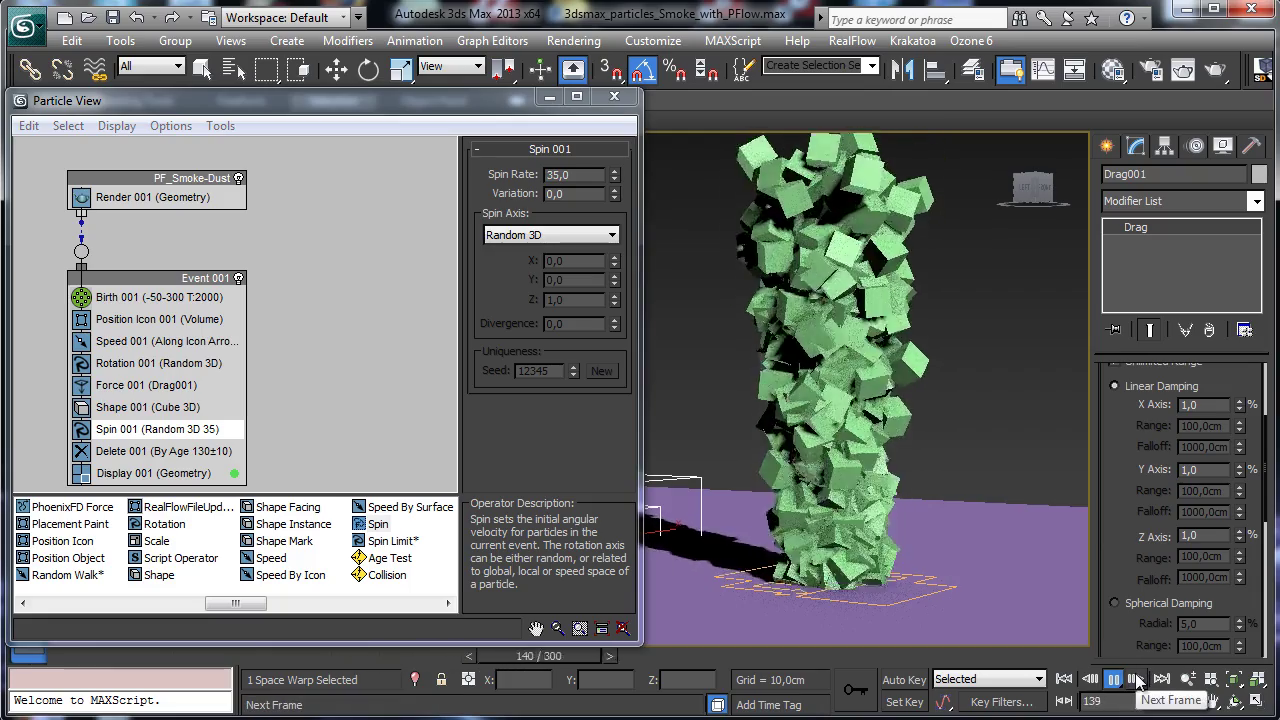
# Stop playback, return to frame 0, set the Spin operator's variation to 10 and scrub the timeline to check the rotation
pyautogui.click(1112, 679)
pyautogui.click(1063, 679)
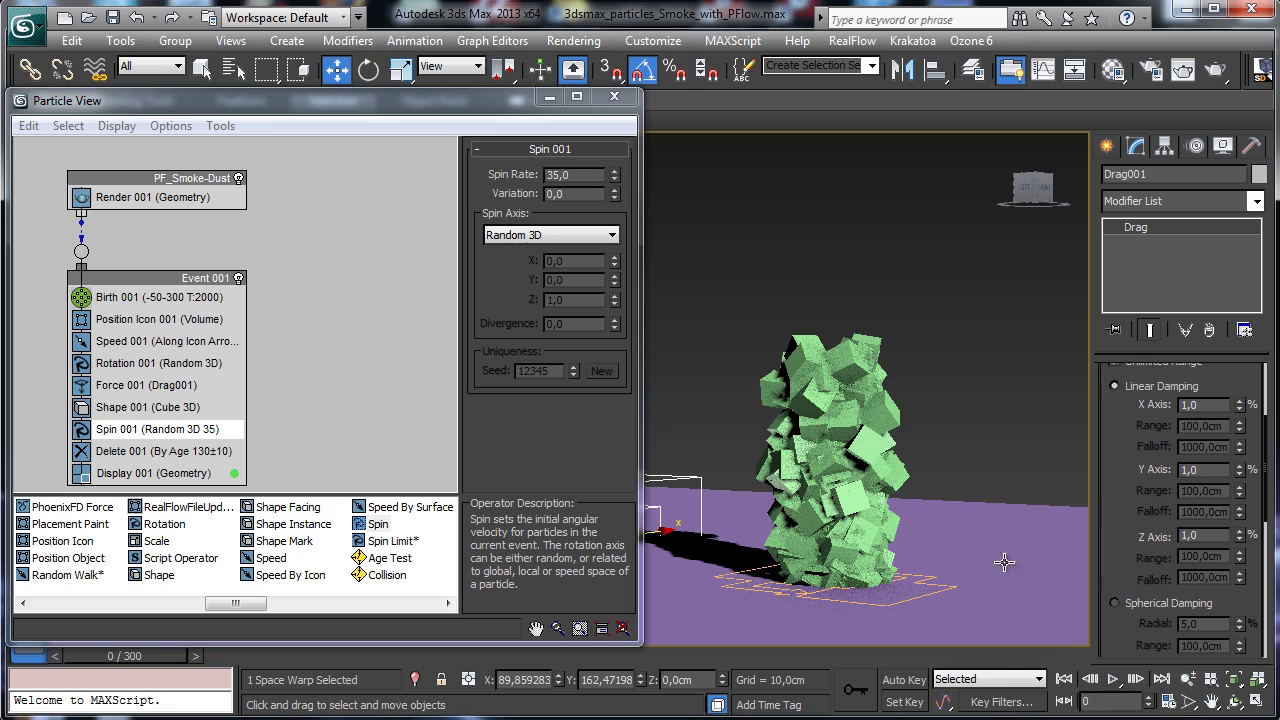
pyautogui.doubleClick(585, 195)
pyautogui.press('Return')
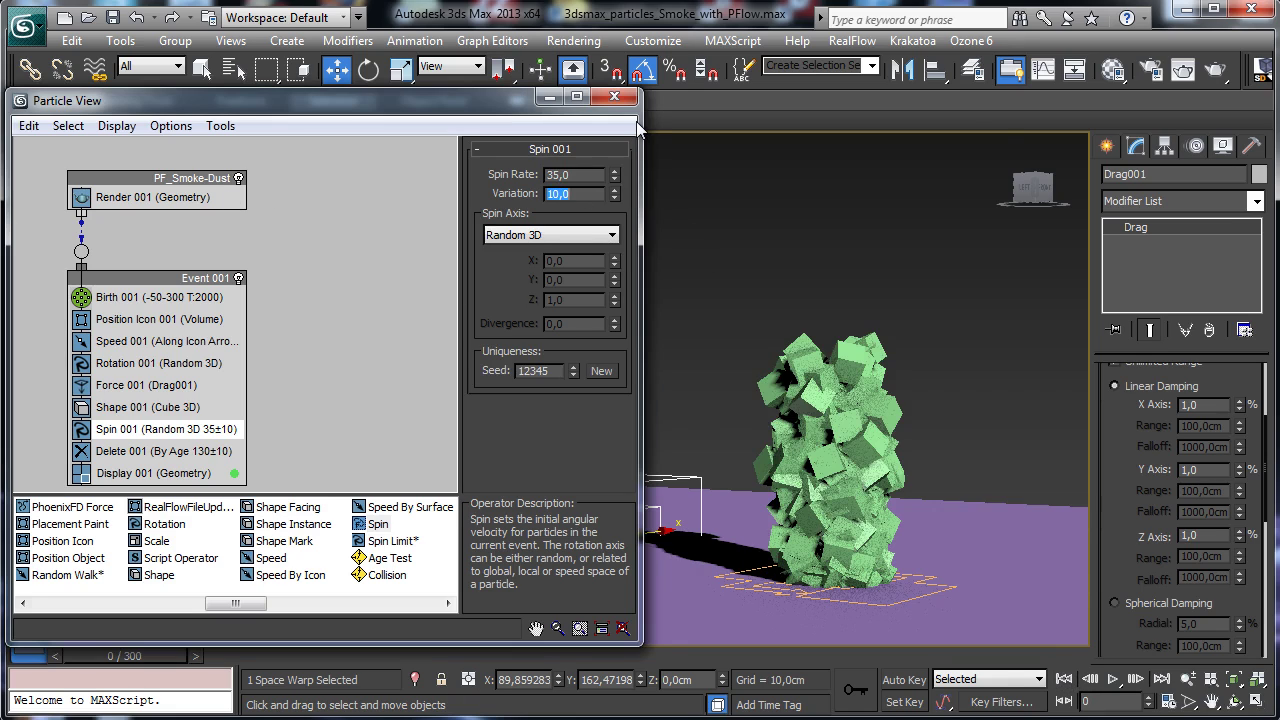
pyautogui.moveTo(142, 655); pyautogui.dragTo(64, 631)
pyautogui.press('w')
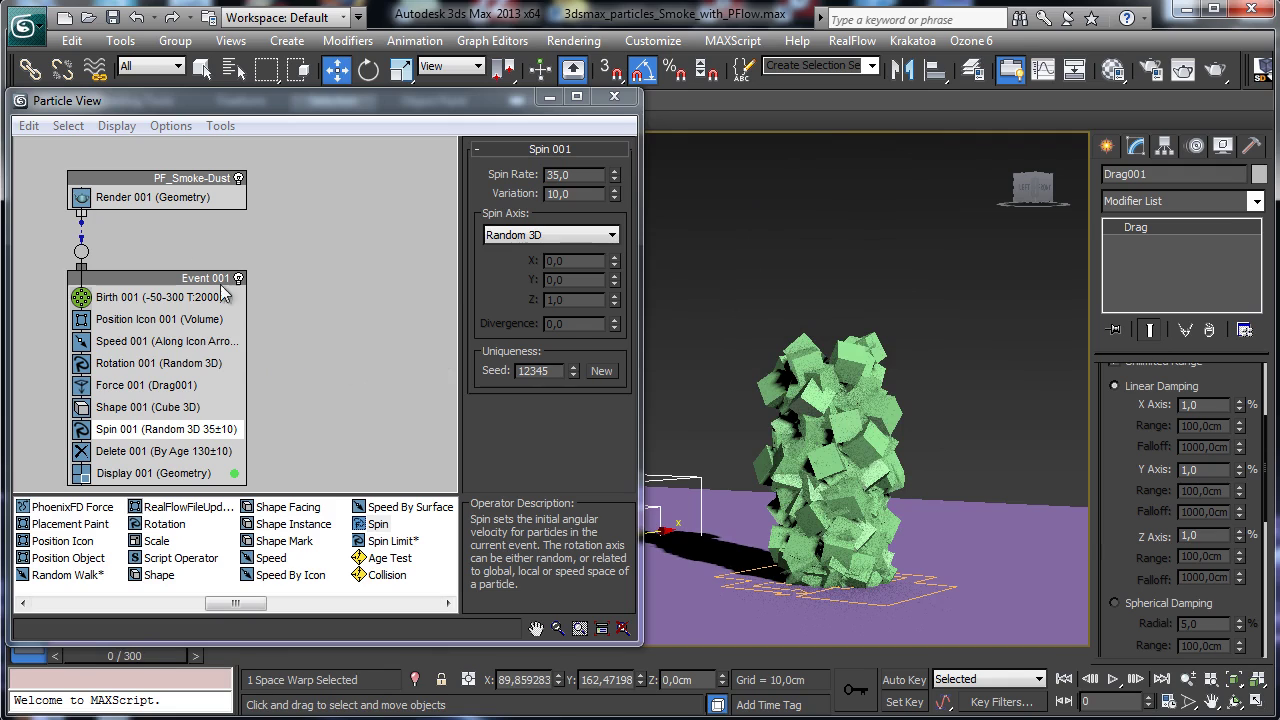
# Move the PF_Smoke-Dust and Event 001 nodes slightly apart in Particle View
pyautogui.moveTo(133, 190); pyautogui.dragTo(113, 190)
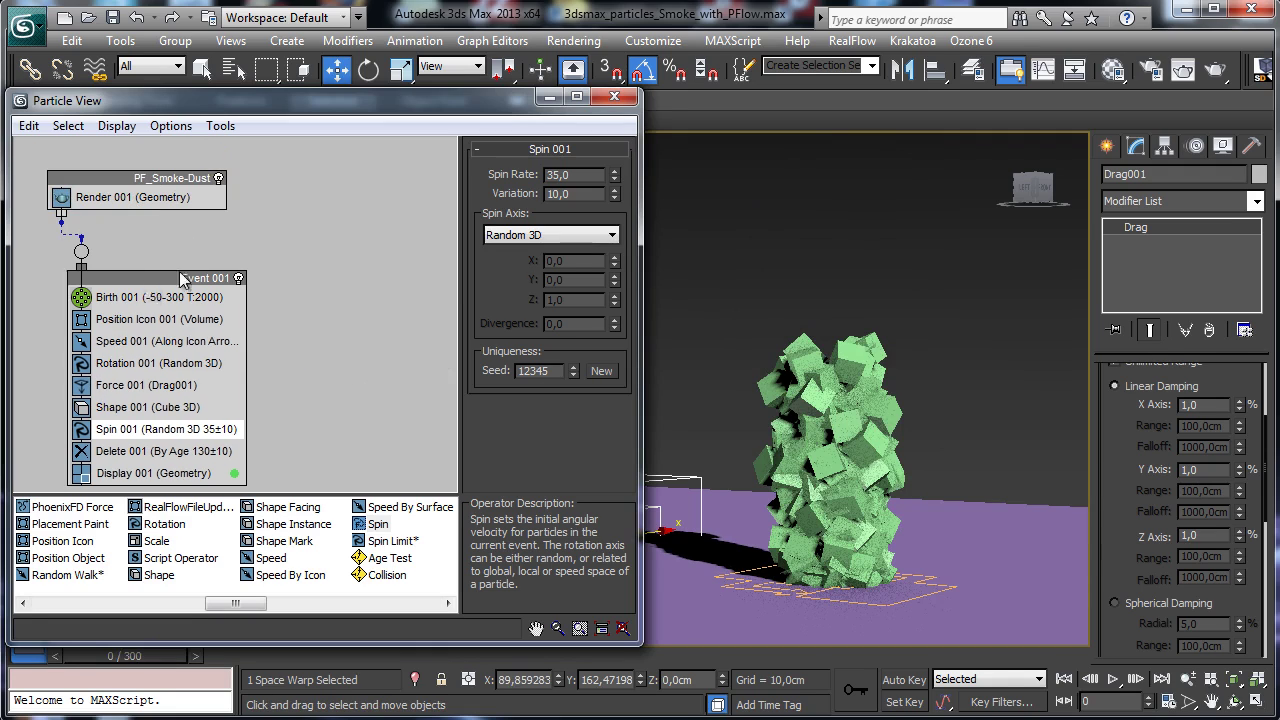
pyautogui.moveTo(182, 280); pyautogui.dragTo(206, 274)
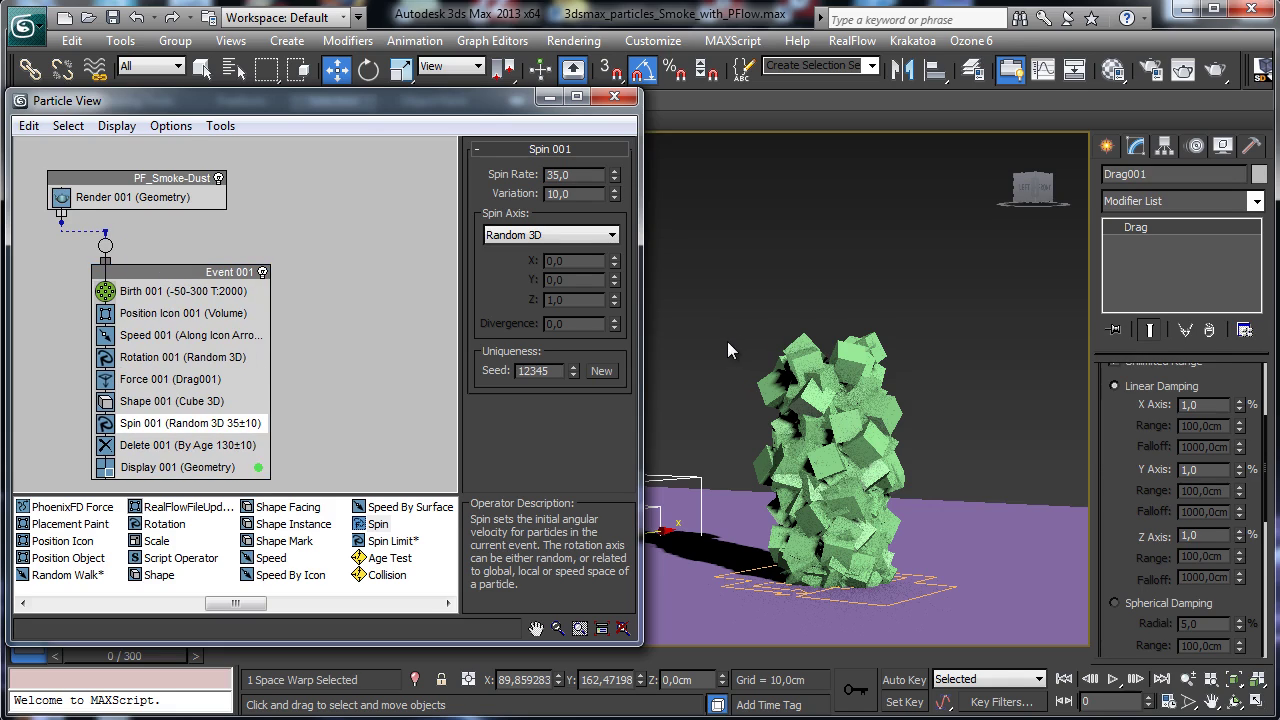
# Create a Wind space warp on the ground beside the particle column and open its parameters for editing
pyautogui.click(1107, 147)
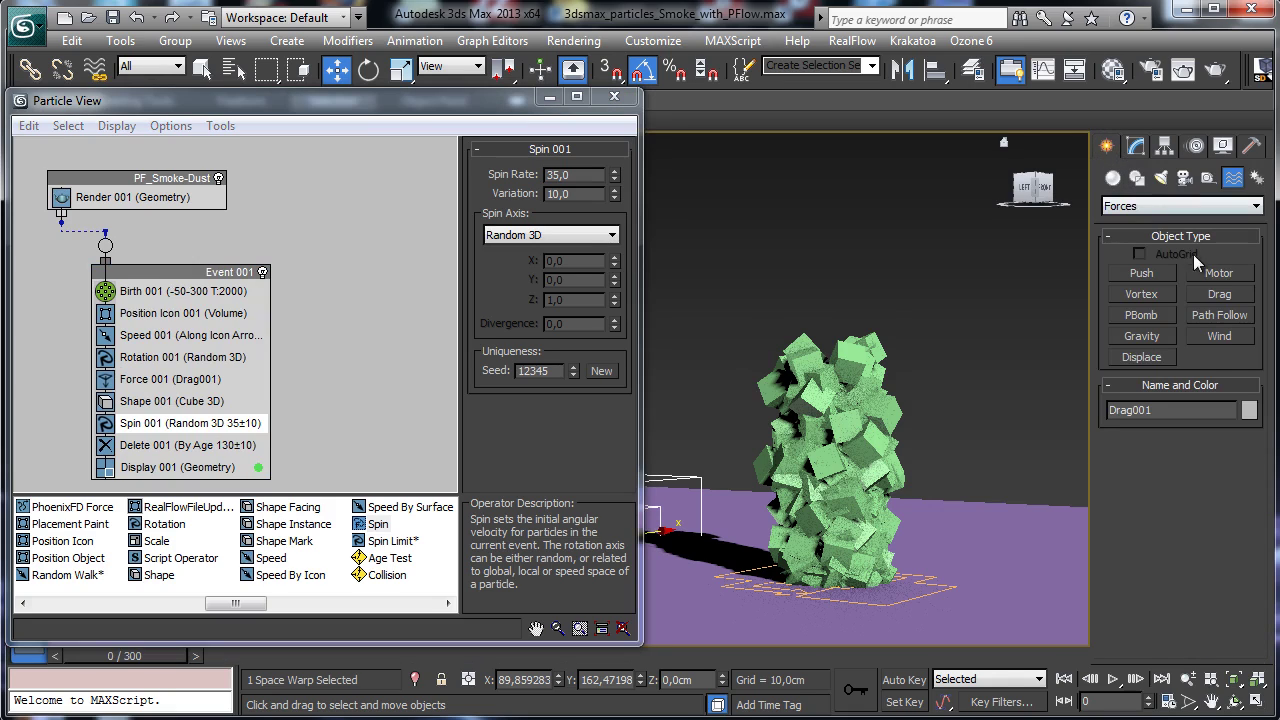
pyautogui.click(1219, 336)
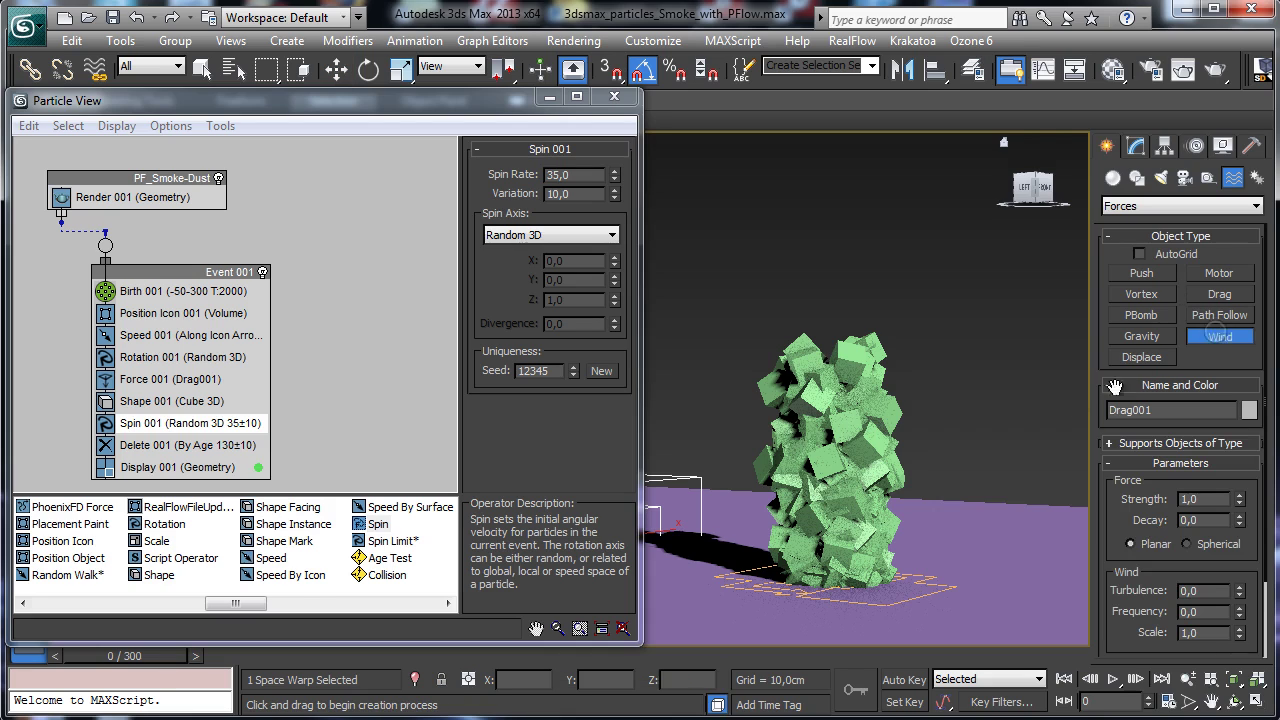
pyautogui.moveTo(999, 508); pyautogui.dragTo(1008, 524)
pyautogui.click(1137, 145)
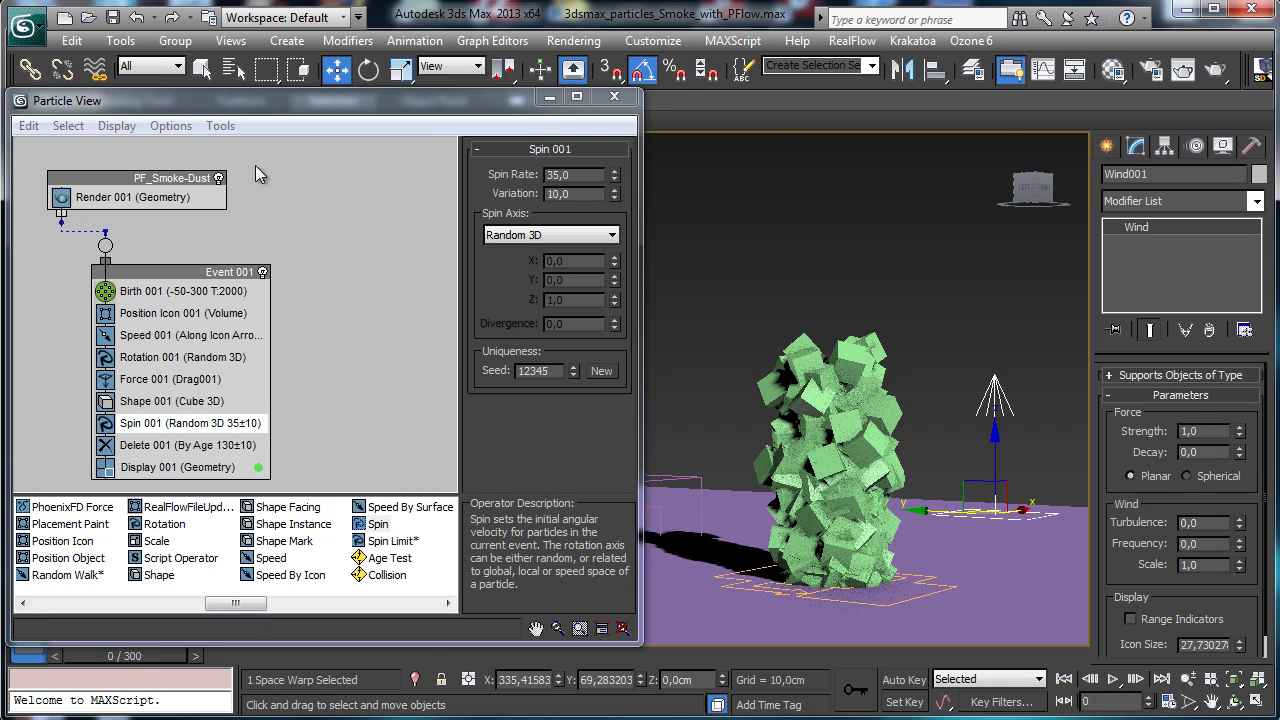
# Insert a second Force operator between Rotation 001 and Force 001 in Event 001 and assign the Wind001 space warp to it
pyautogui.moveTo(235, 603); pyautogui.dragTo(128, 603)
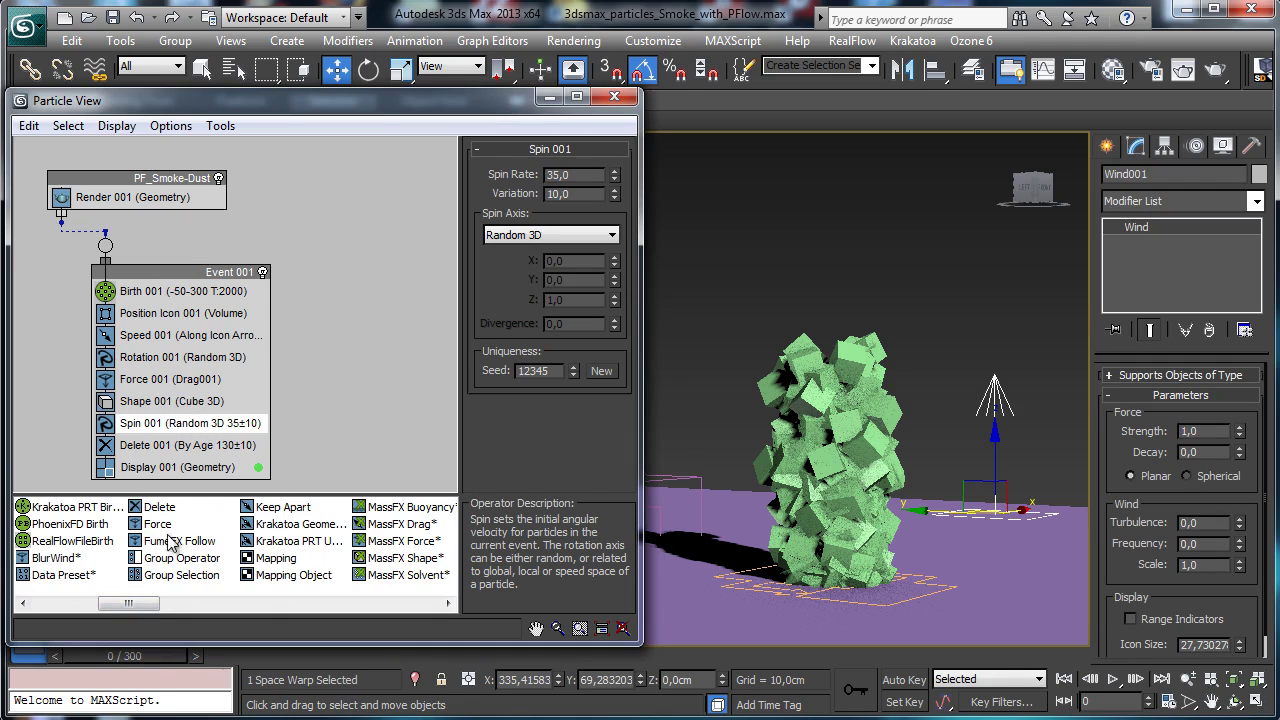
pyautogui.moveTo(158, 526); pyautogui.dragTo(182, 380)
pyautogui.click(170, 401)
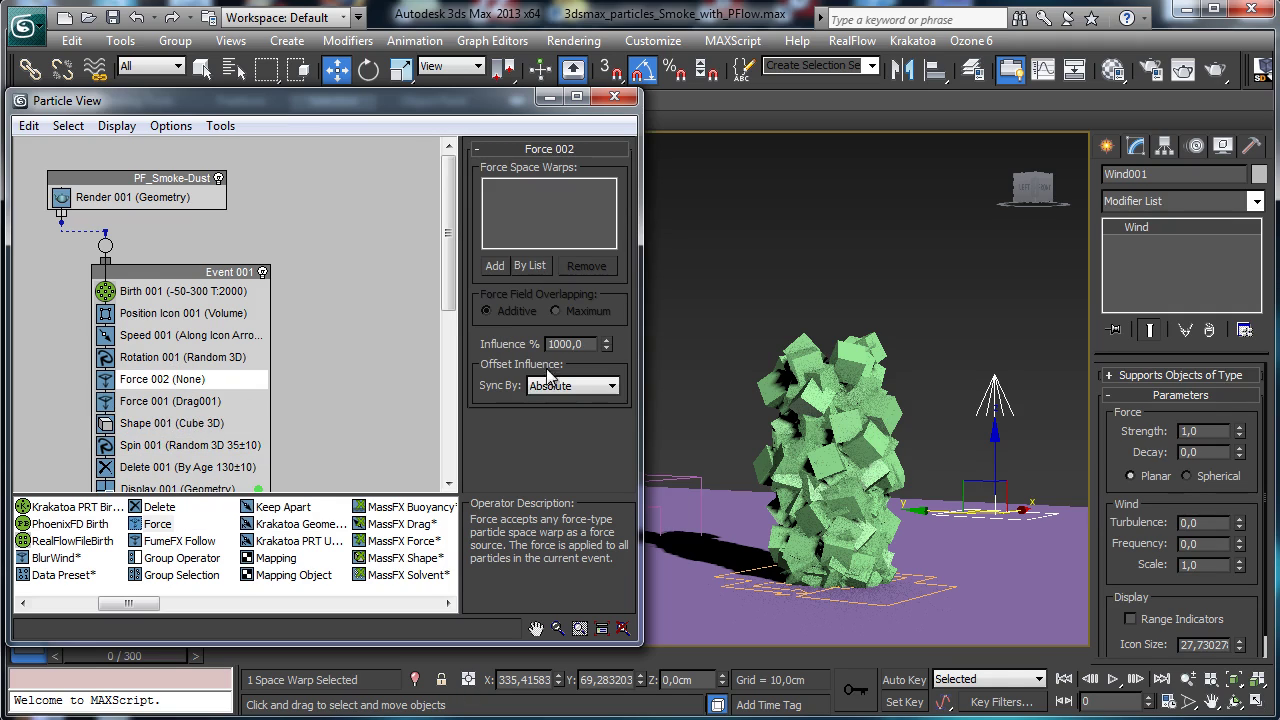
pyautogui.click(497, 266)
pyautogui.click(990, 383)
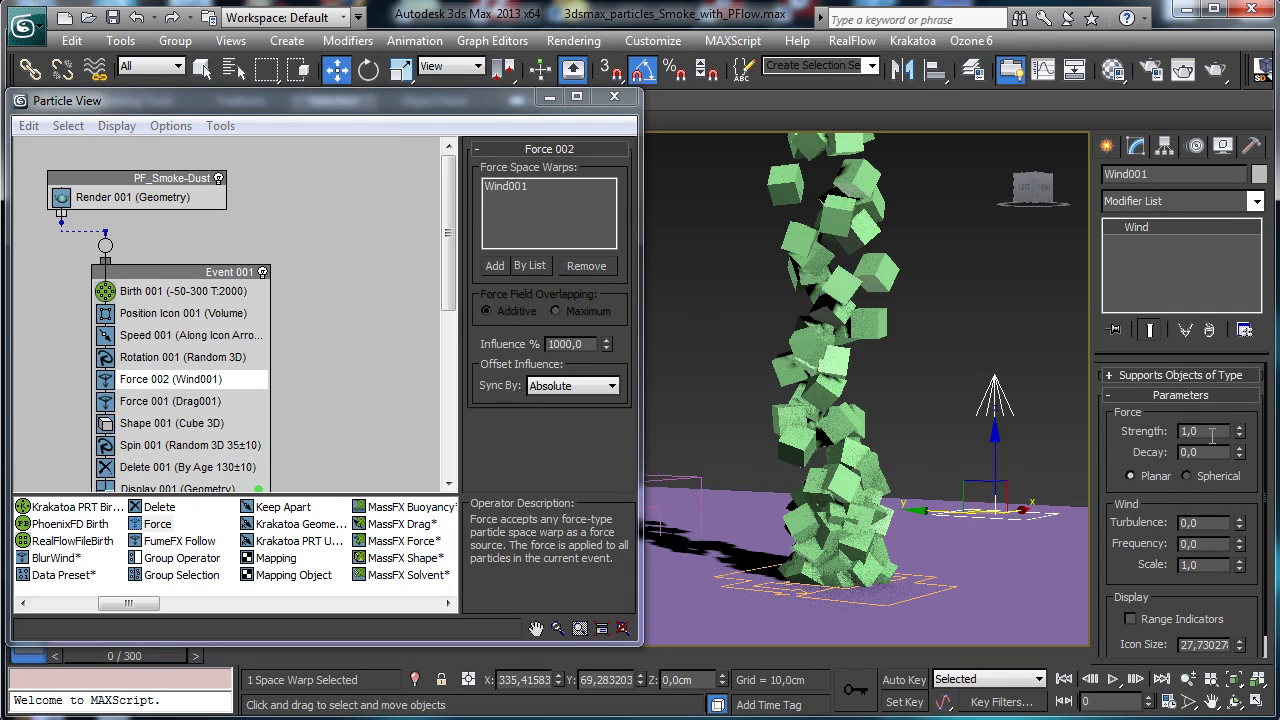
# Set the strength of the Wind space warp to 0
pyautogui.doubleClick(1212, 432)
pyautogui.write('0')
pyautogui.press('Return')
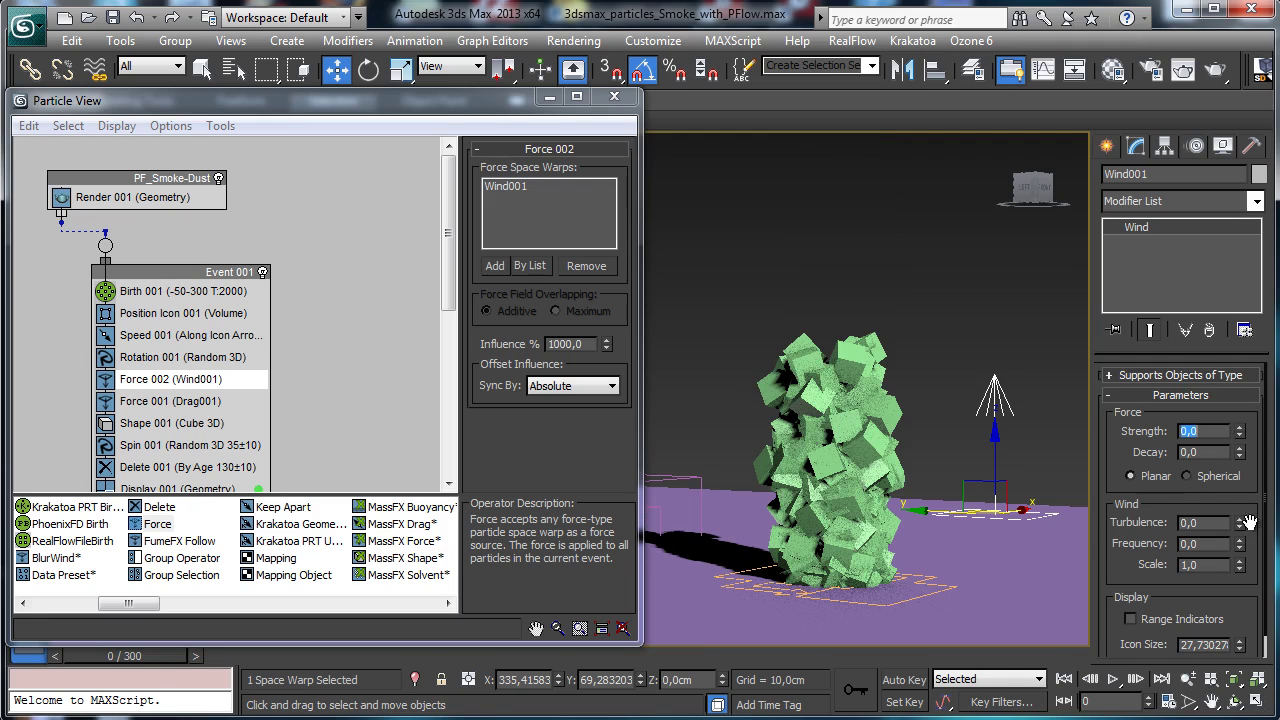
# Raise the wind turbulence to 0.37 and play the animation to check how the particles scatter
pyautogui.doubleClick(1215, 524)
pyautogui.moveTo(1240, 525); pyautogui.dragTo(1234, 489)
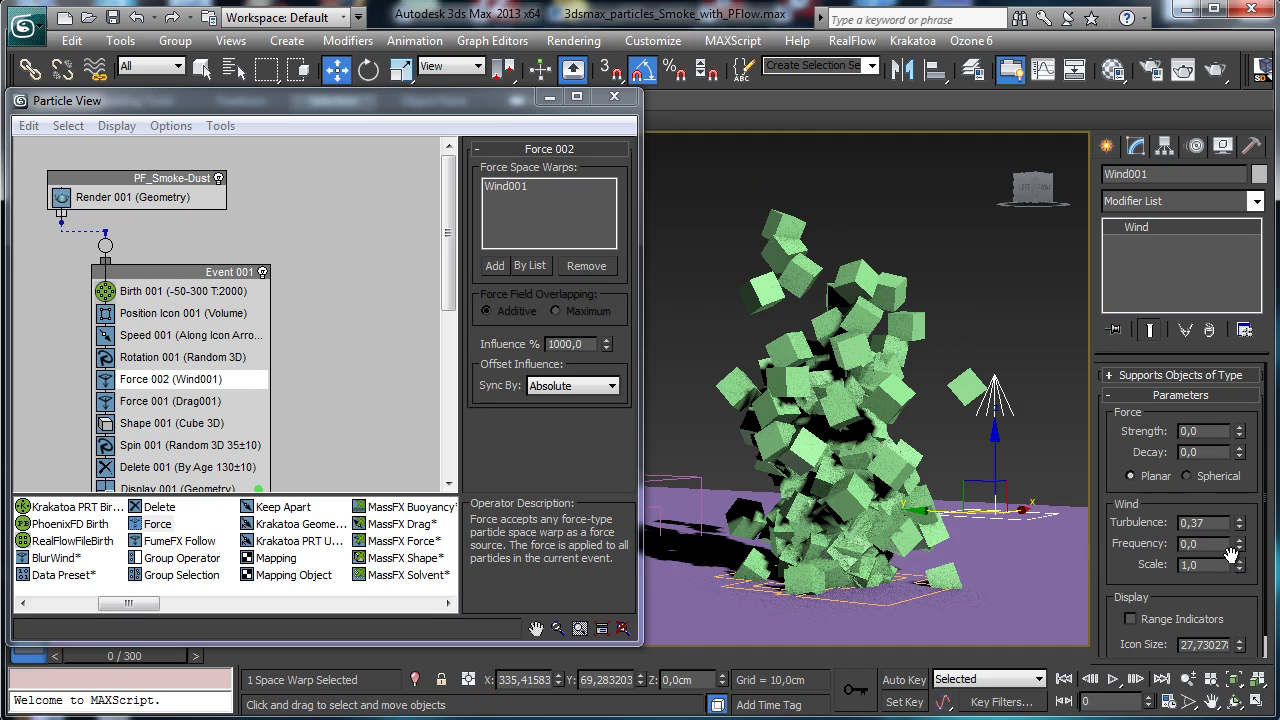
pyautogui.click(1110, 680)
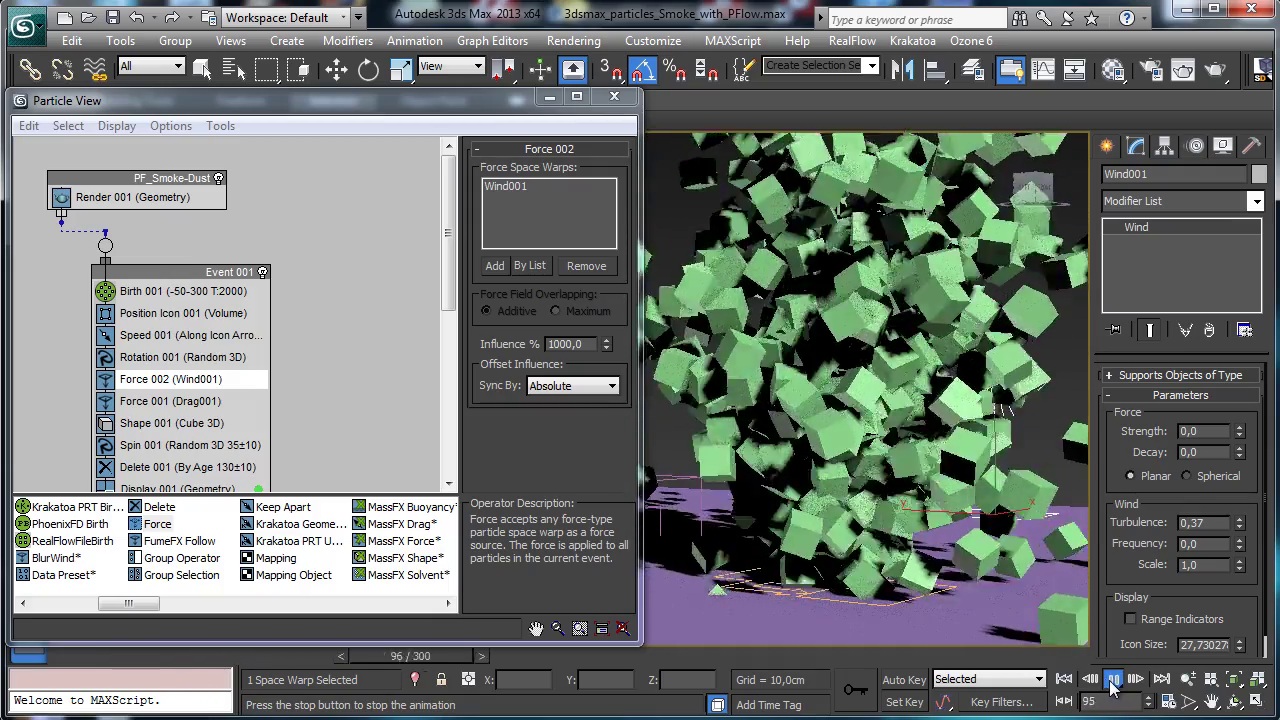
pyautogui.click(1113, 680)
pyautogui.press('w')
pyautogui.click(1085, 680)
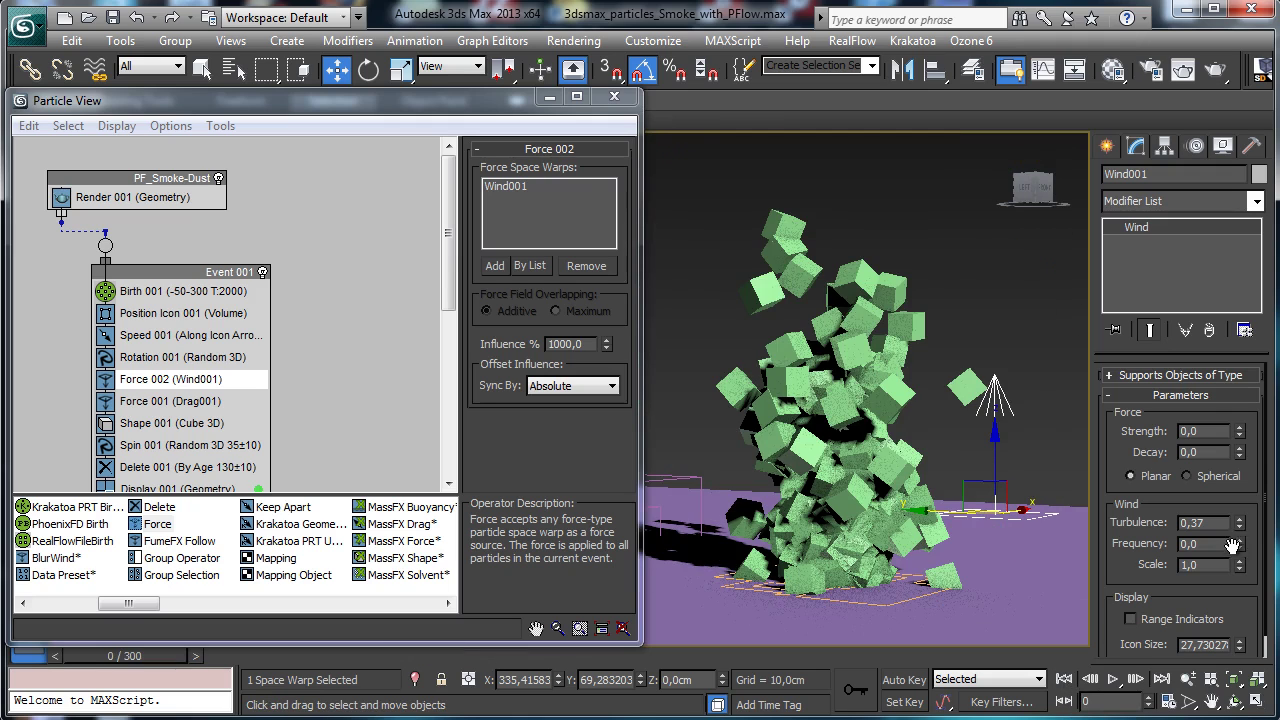
# Set the wind frequency to about 0.54 and its scale to 0.01, and play the animation to check the motion
pyautogui.moveTo(1240, 545); pyautogui.dragTo(1240, 518)
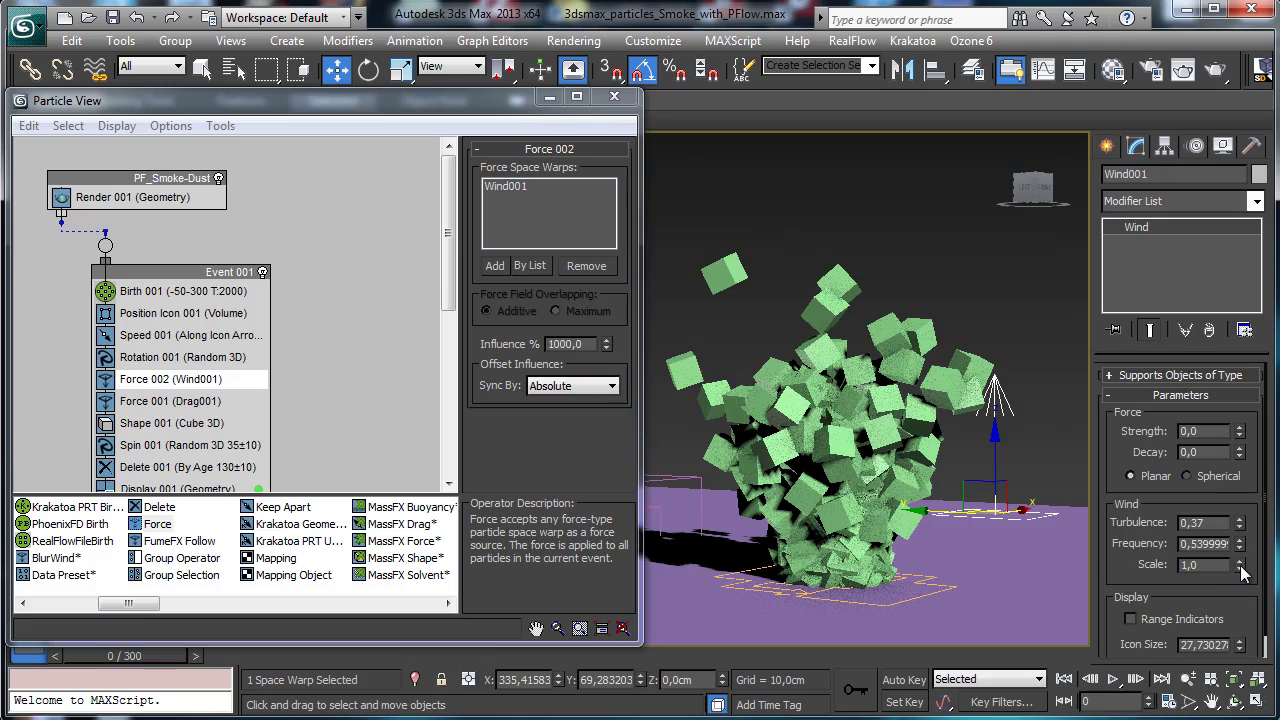
pyautogui.moveTo(1240, 567); pyautogui.dragTo(1241, 660)
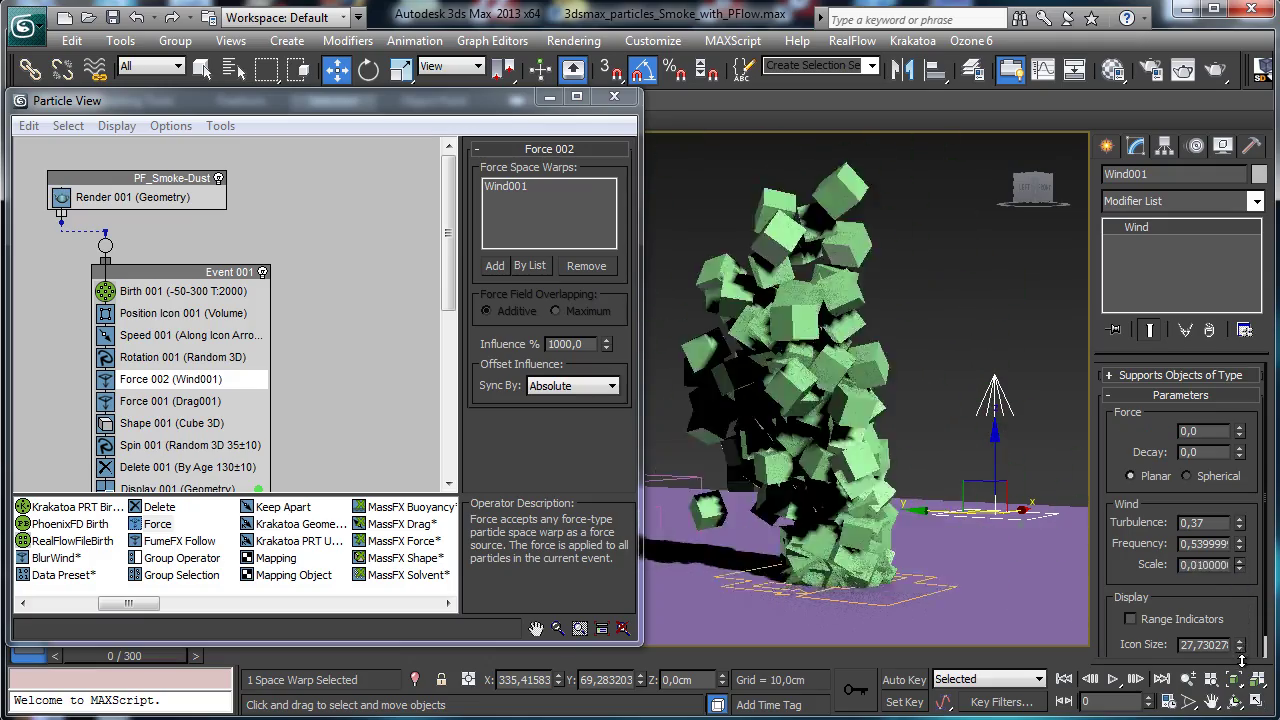
pyautogui.click(1114, 679)
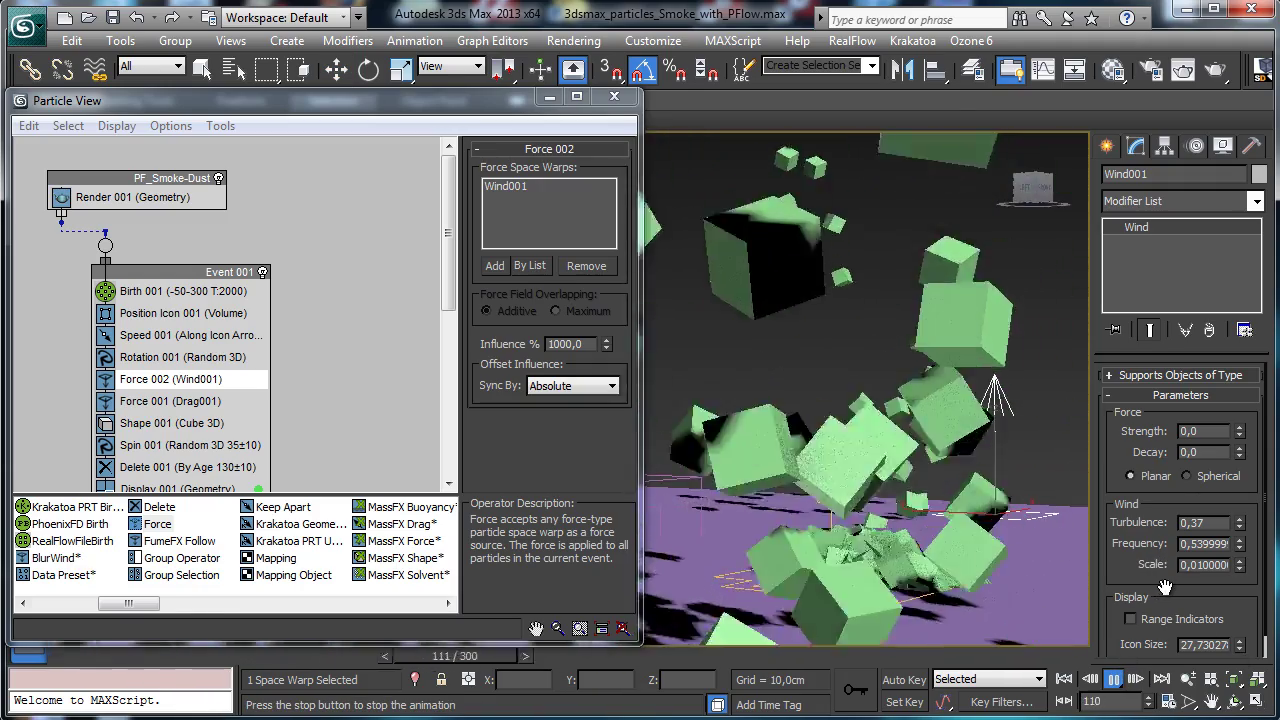
pyautogui.press('/')
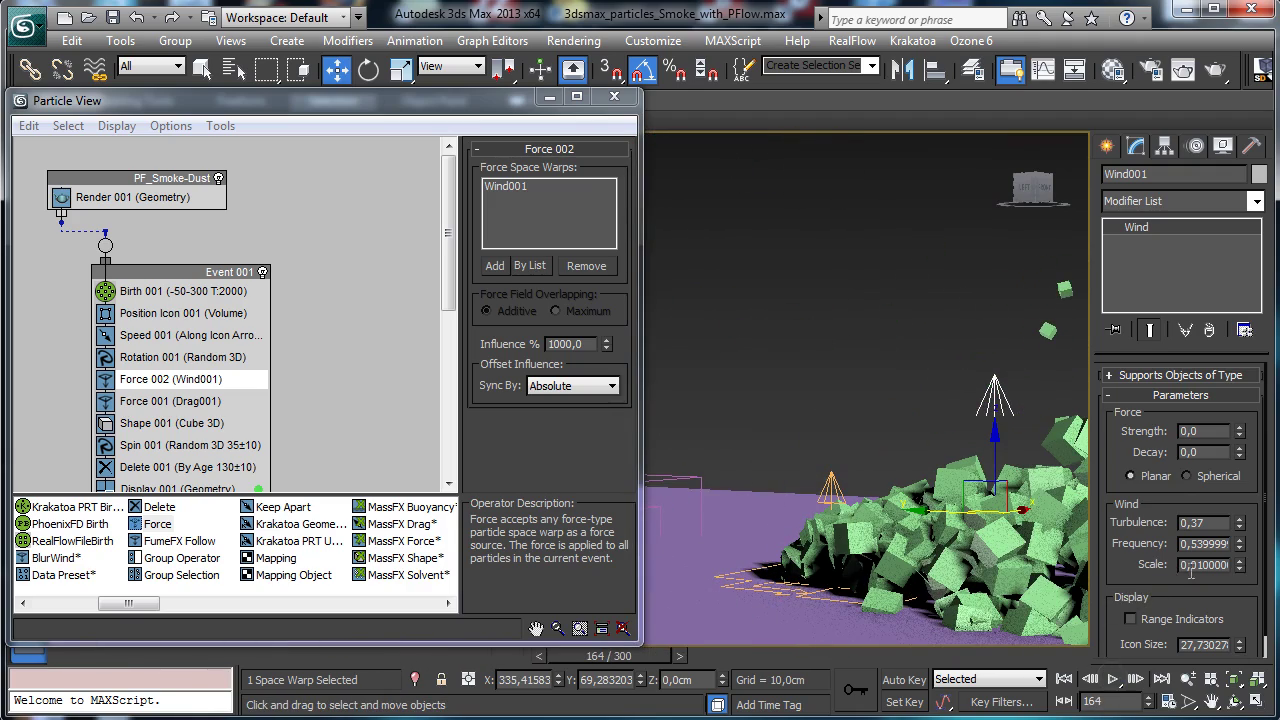
# Try wind scale values of 0 and 0.001, and settle on a scale of 0.05
pyautogui.rightClick(1239, 570)
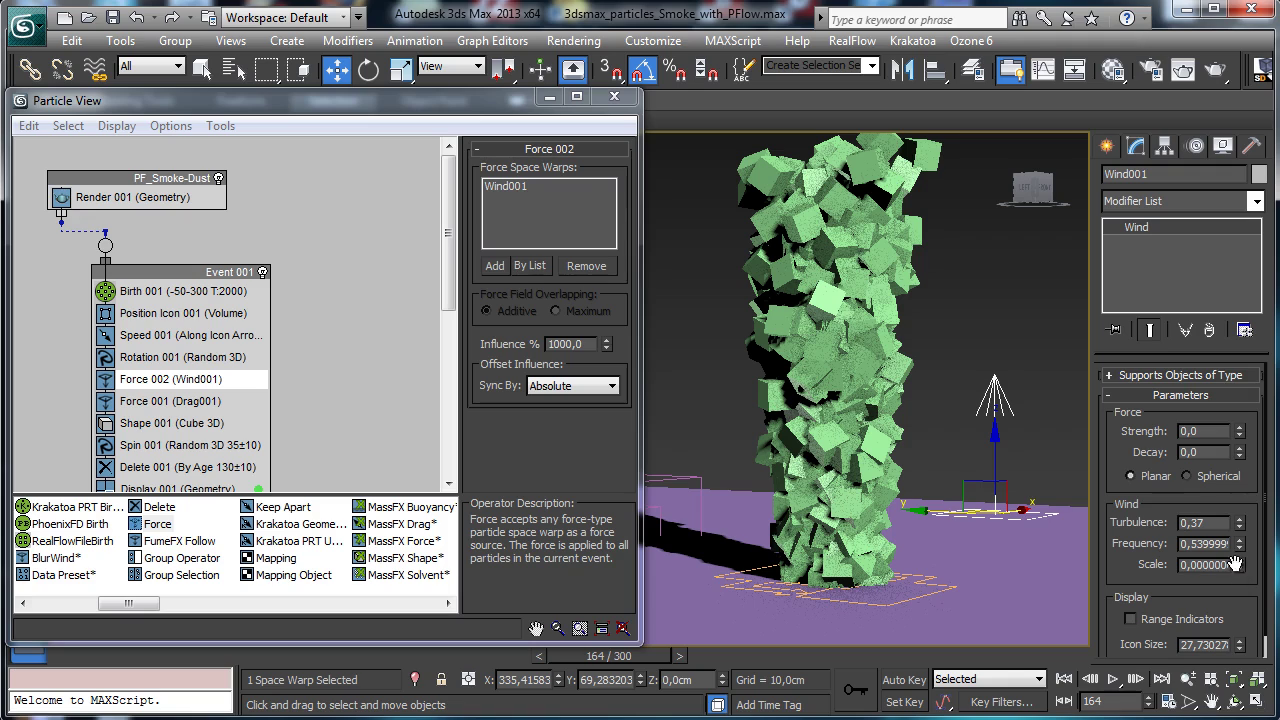
pyautogui.moveTo(1204, 565); pyautogui.dragTo(1264, 568)
pyautogui.write('0,001')
pyautogui.press('Return')
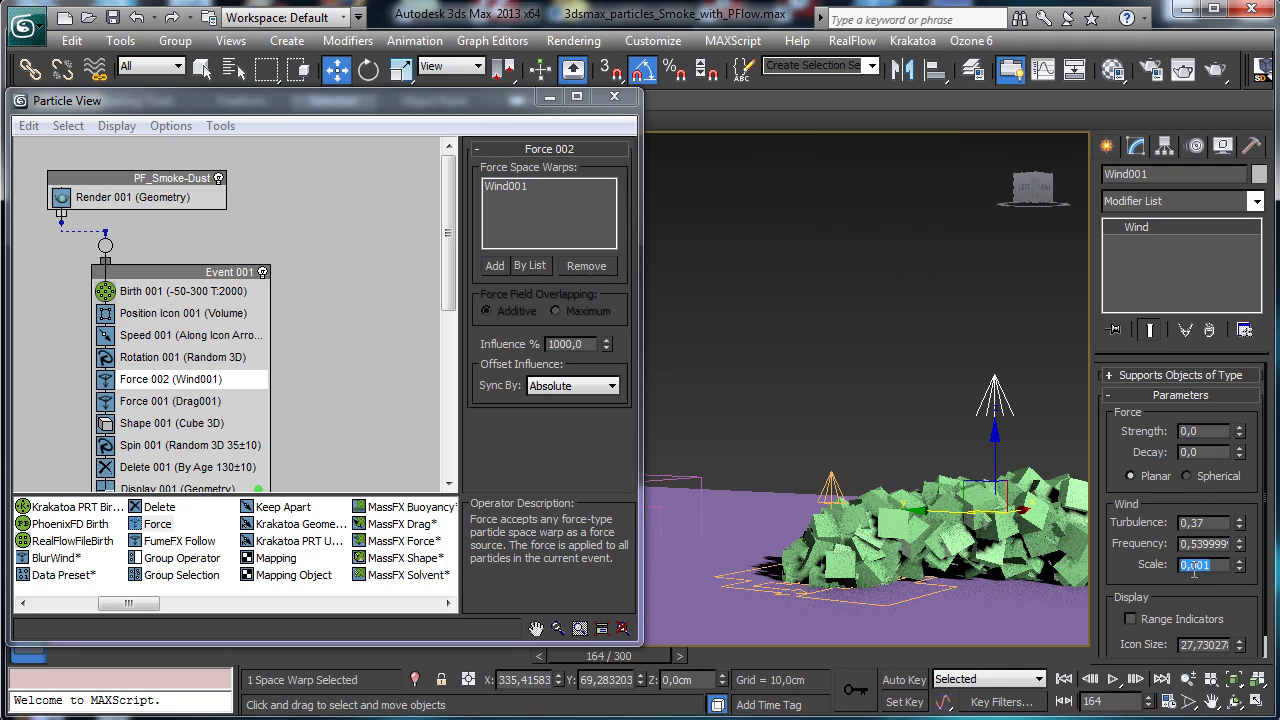
pyautogui.press('Return')
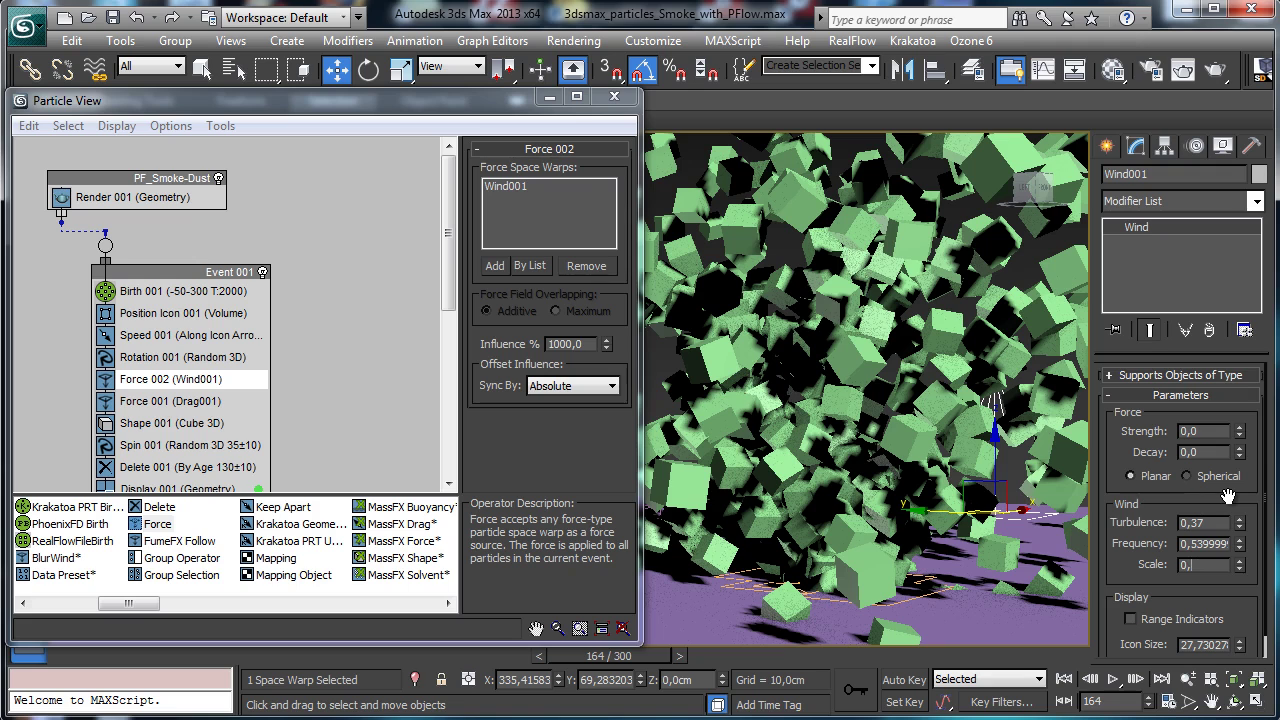
pyautogui.write('0,05')
pyautogui.press('Return')
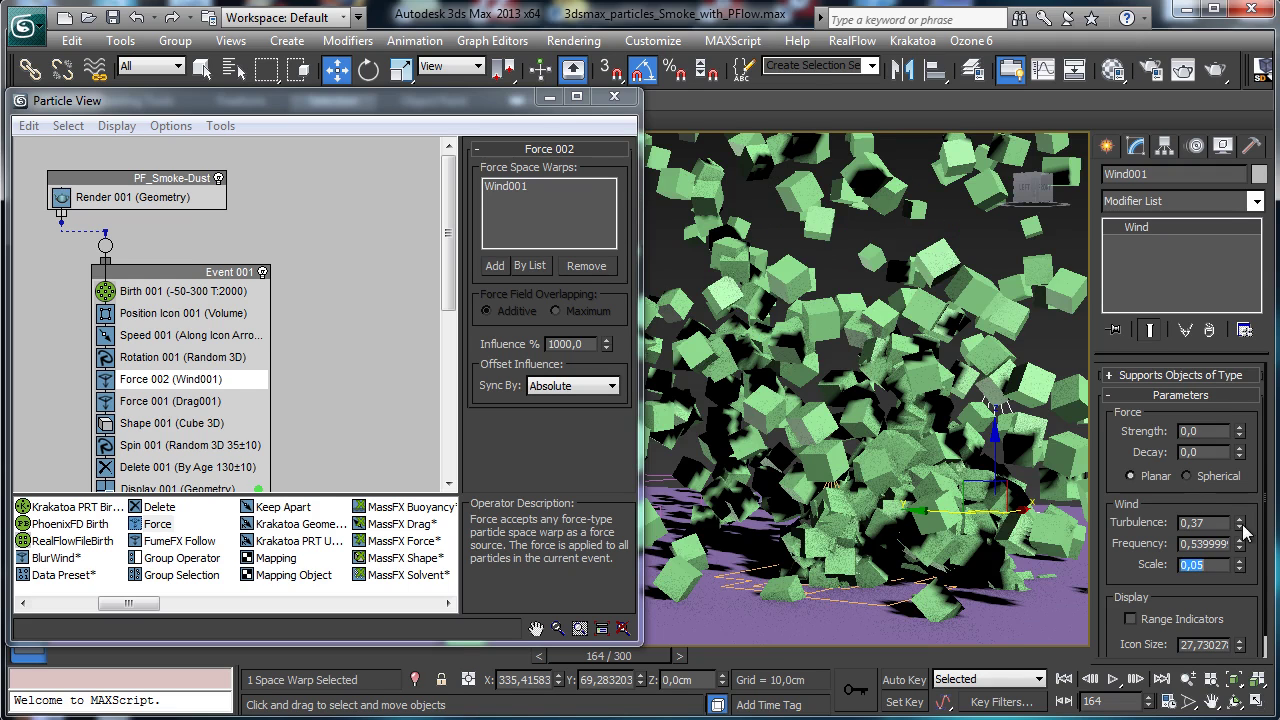
# Reduce the wind turbulence to 0.04, play the animation from the start and scrub to frame 60 to check it
pyautogui.rightClick(1239, 524)
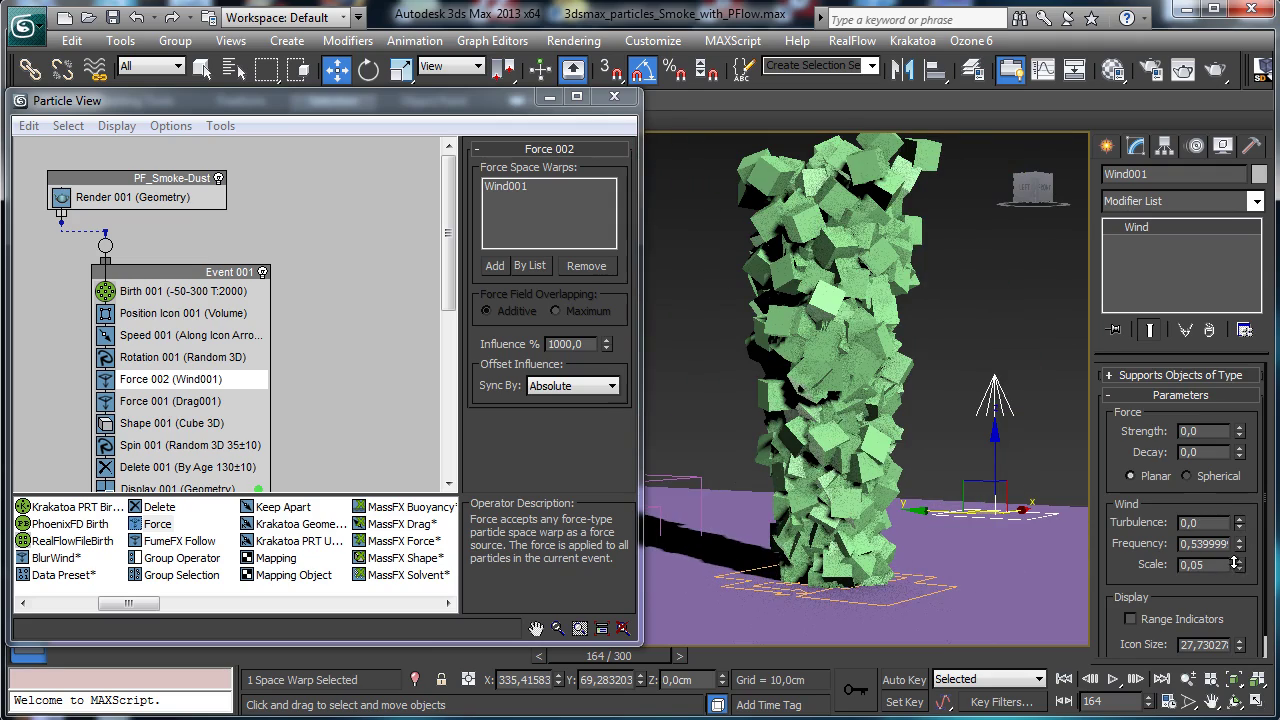
pyautogui.moveTo(1235, 560); pyautogui.dragTo(1233, 555)
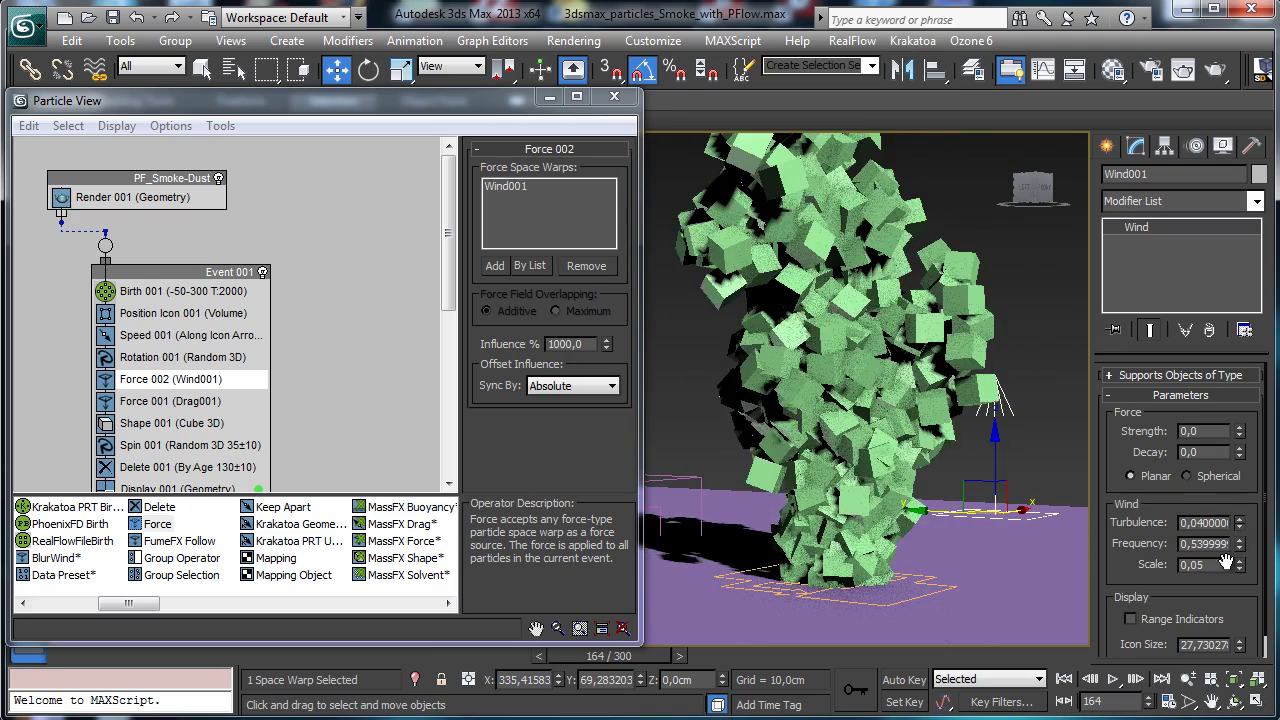
pyautogui.click(1064, 679)
pyautogui.click(1113, 680)
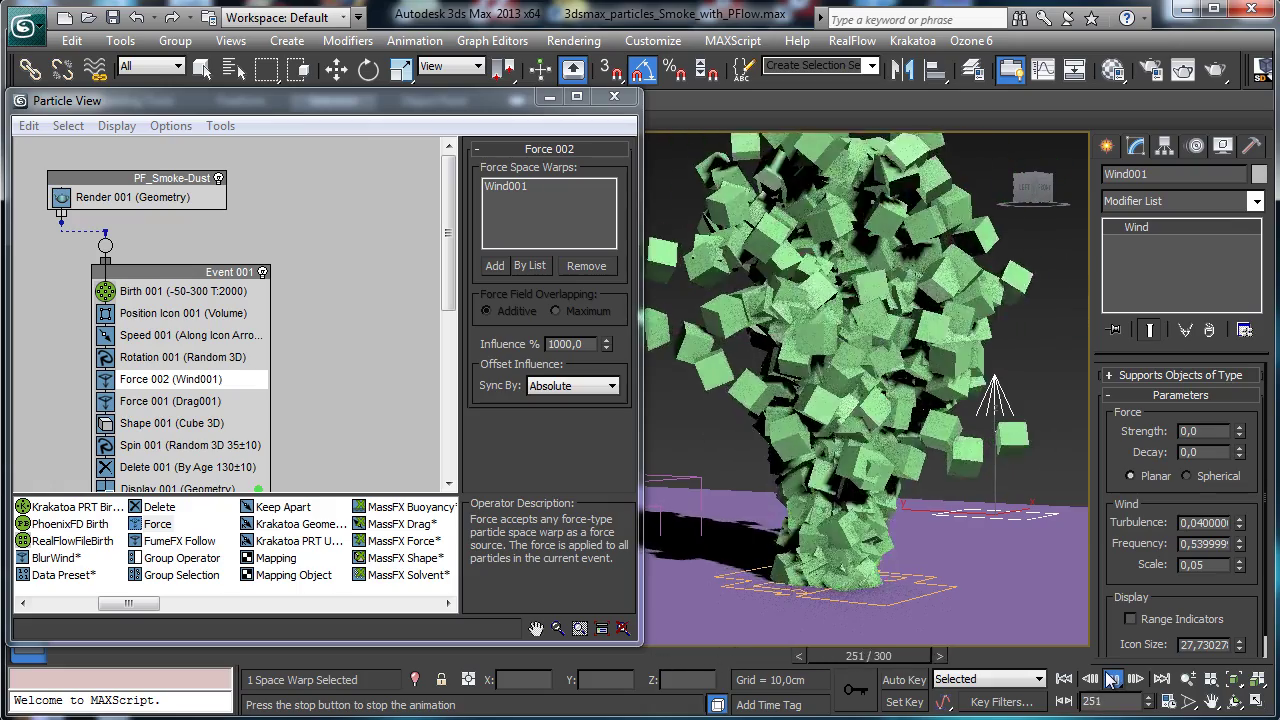
pyautogui.click(1113, 680)
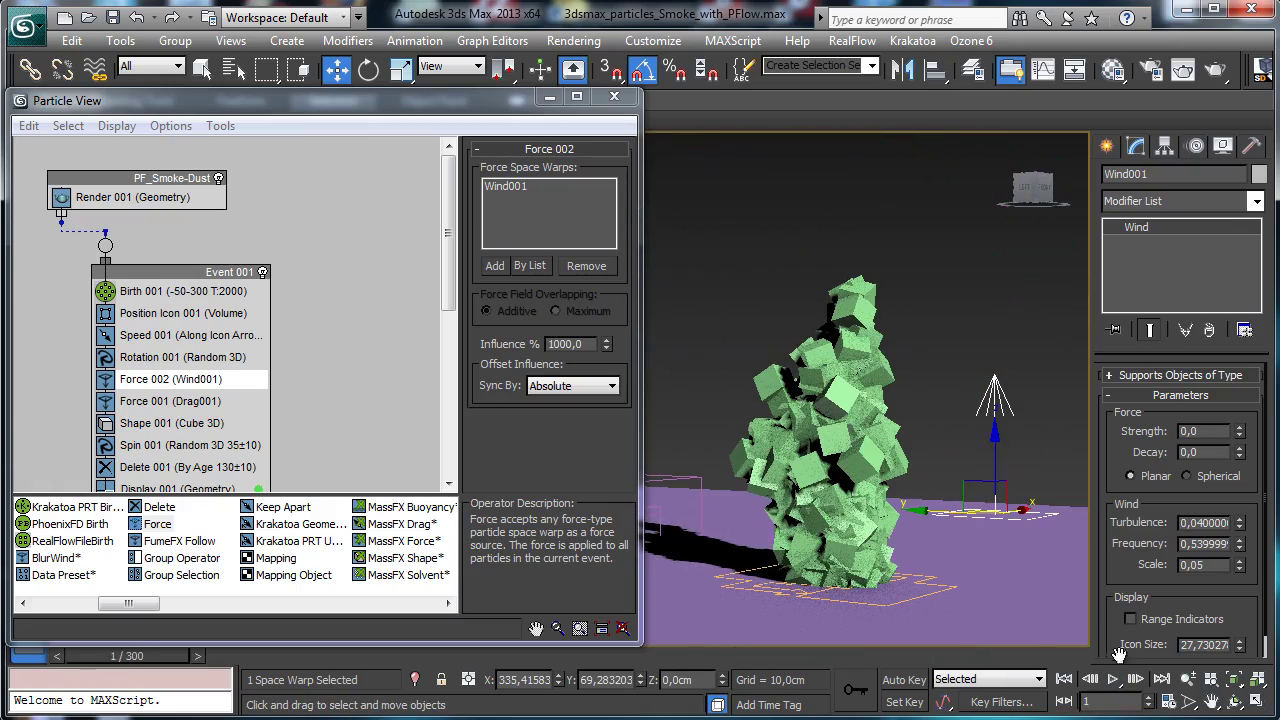
pyautogui.moveTo(166, 655); pyautogui.dragTo(371, 663)
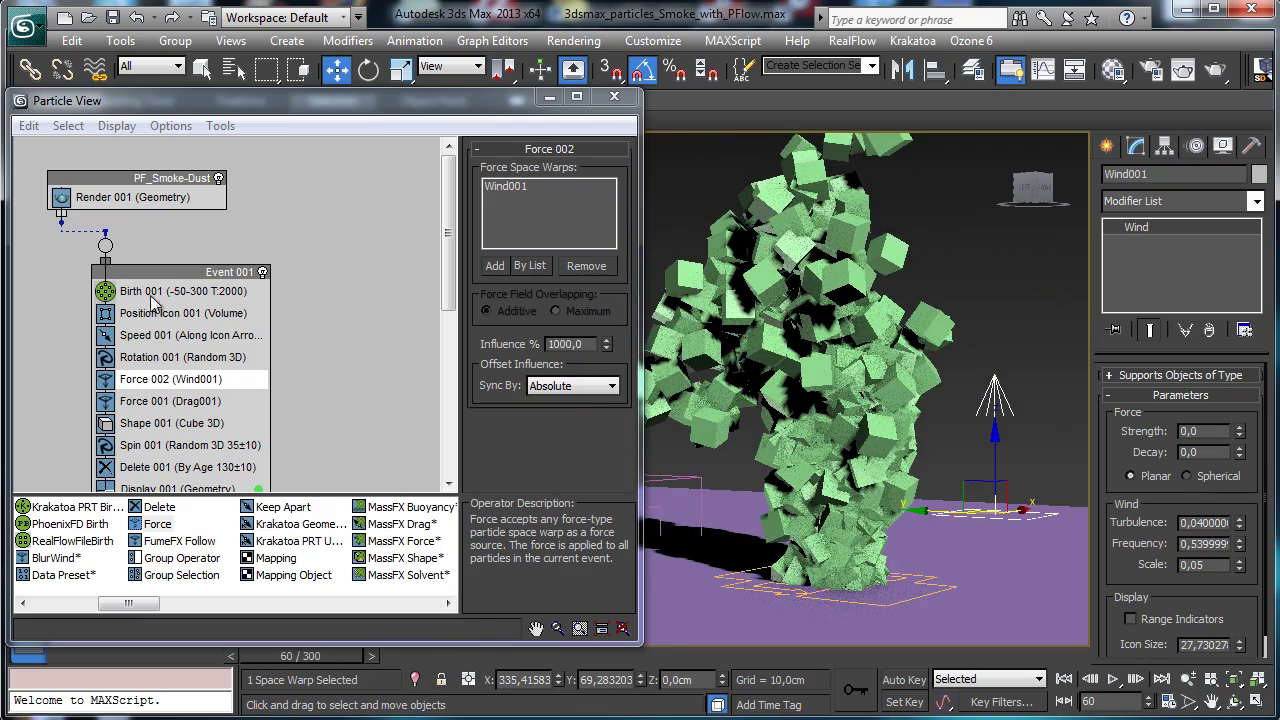
# Set the Speed 001 operator's speed to 65 cm
pyautogui.click(185, 335)
pyautogui.doubleClick(604, 174)
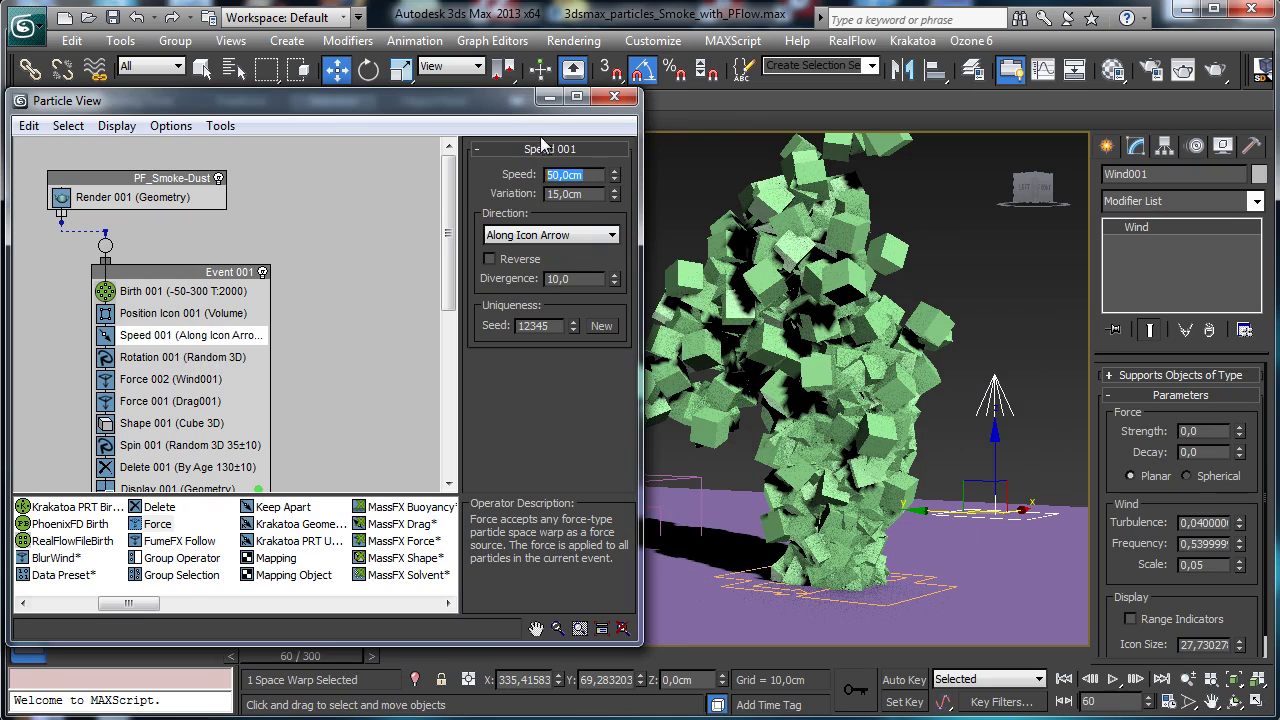
pyautogui.write('65')
pyautogui.press('Return')
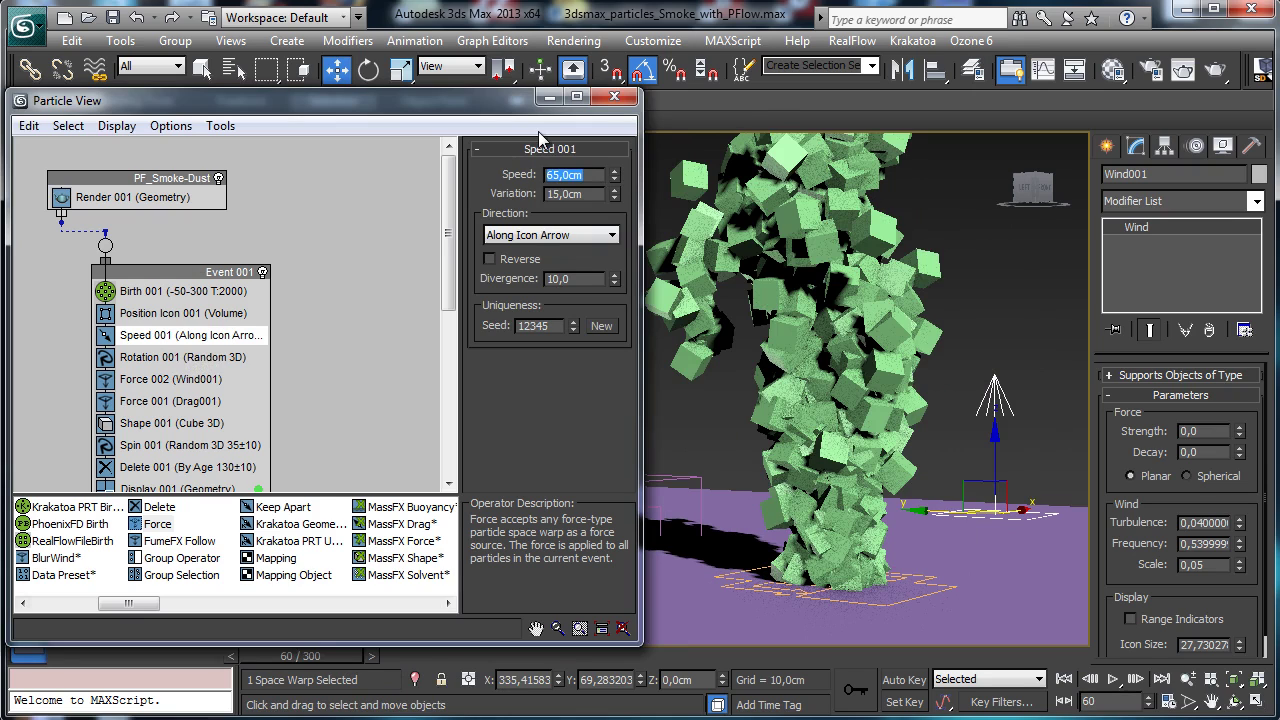
# Play the animation from the start to check the faster particles, return to frame 0 and save the scene
pyautogui.click(1064, 679)
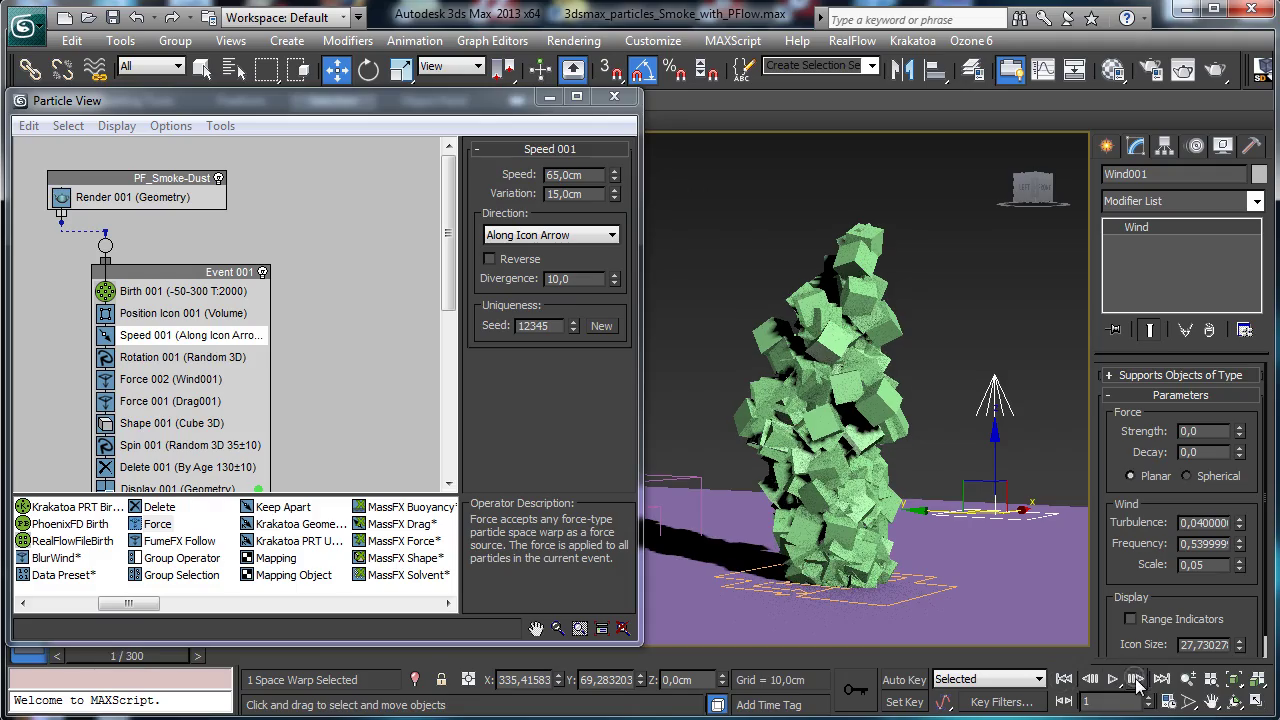
pyautogui.click(1114, 680)
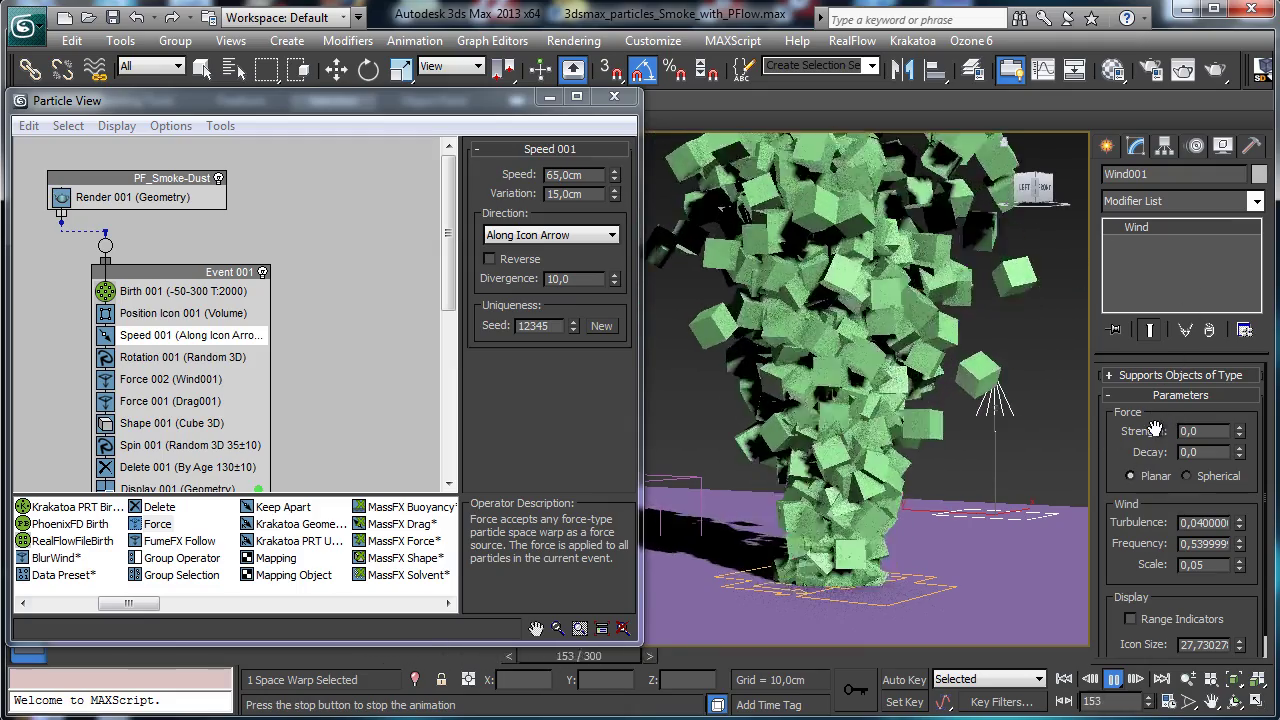
pyautogui.click(1113, 679)
pyautogui.click(1063, 679)
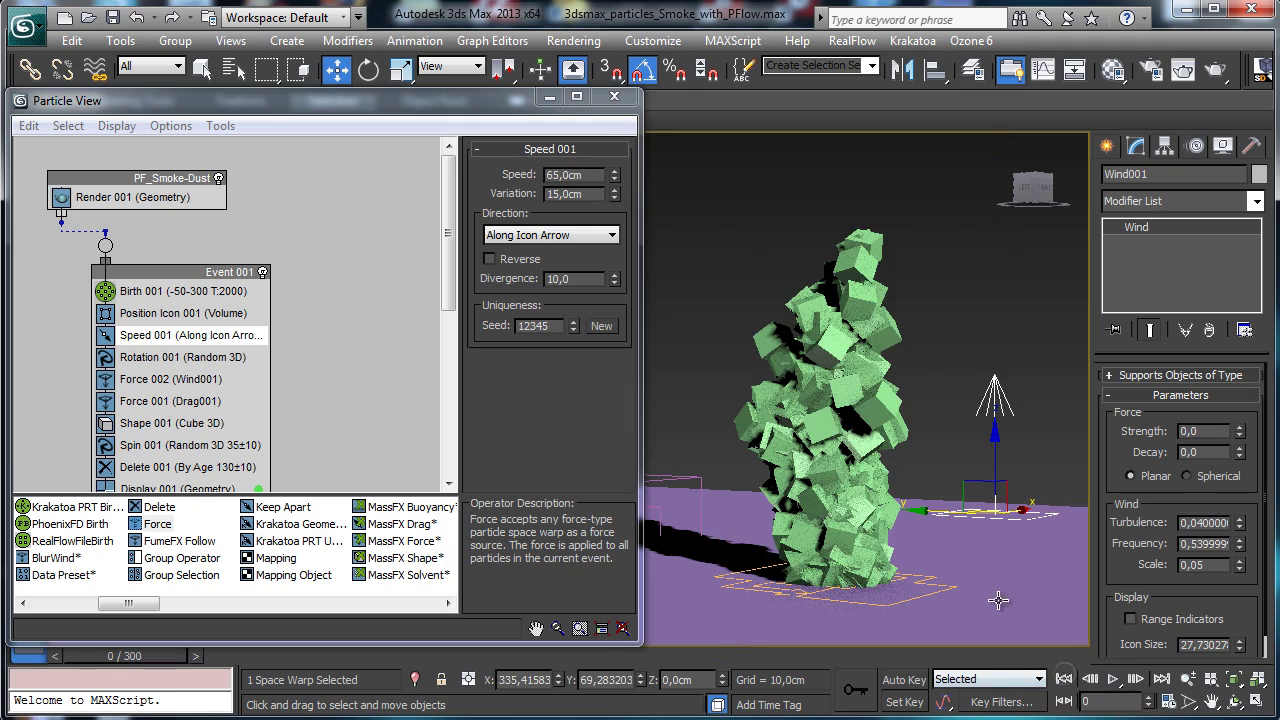
pyautogui.hotkey('ctrl', 's')
# Show the Force 002 operator's settings and scrub the animation to frame 42
pyautogui.click(193, 375)
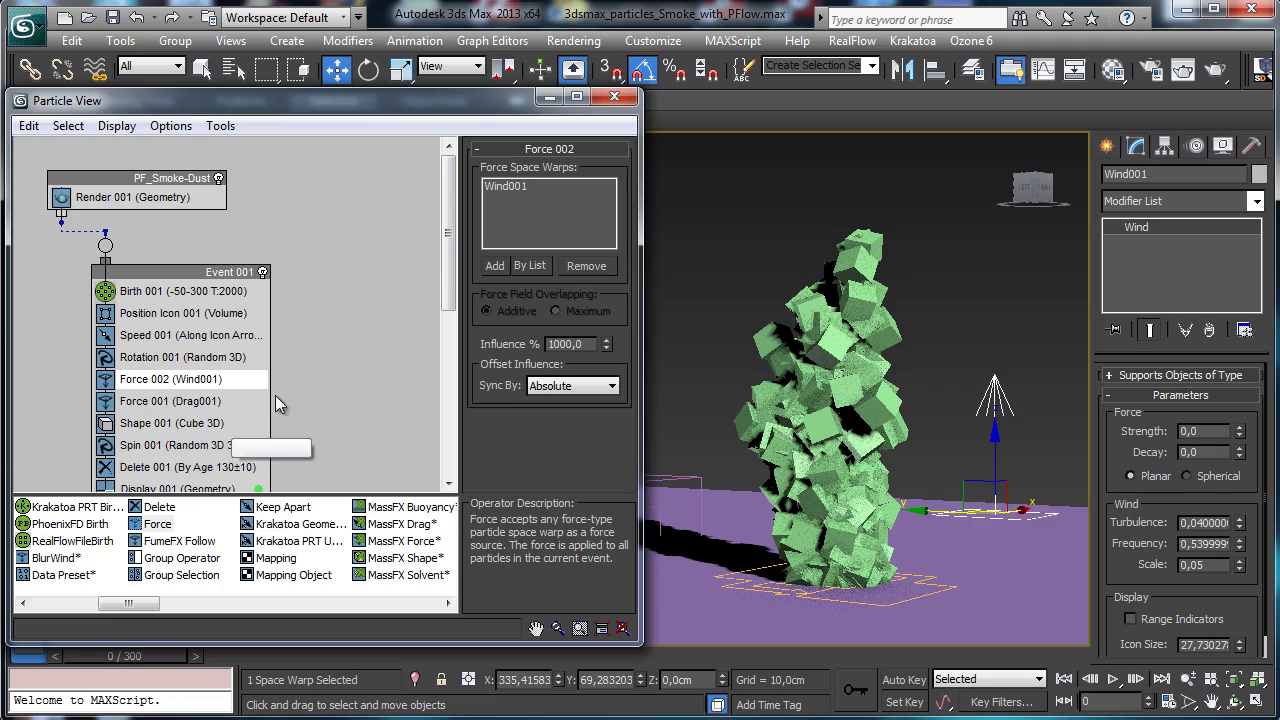
pyautogui.moveTo(140, 655); pyautogui.dragTo(155, 604)
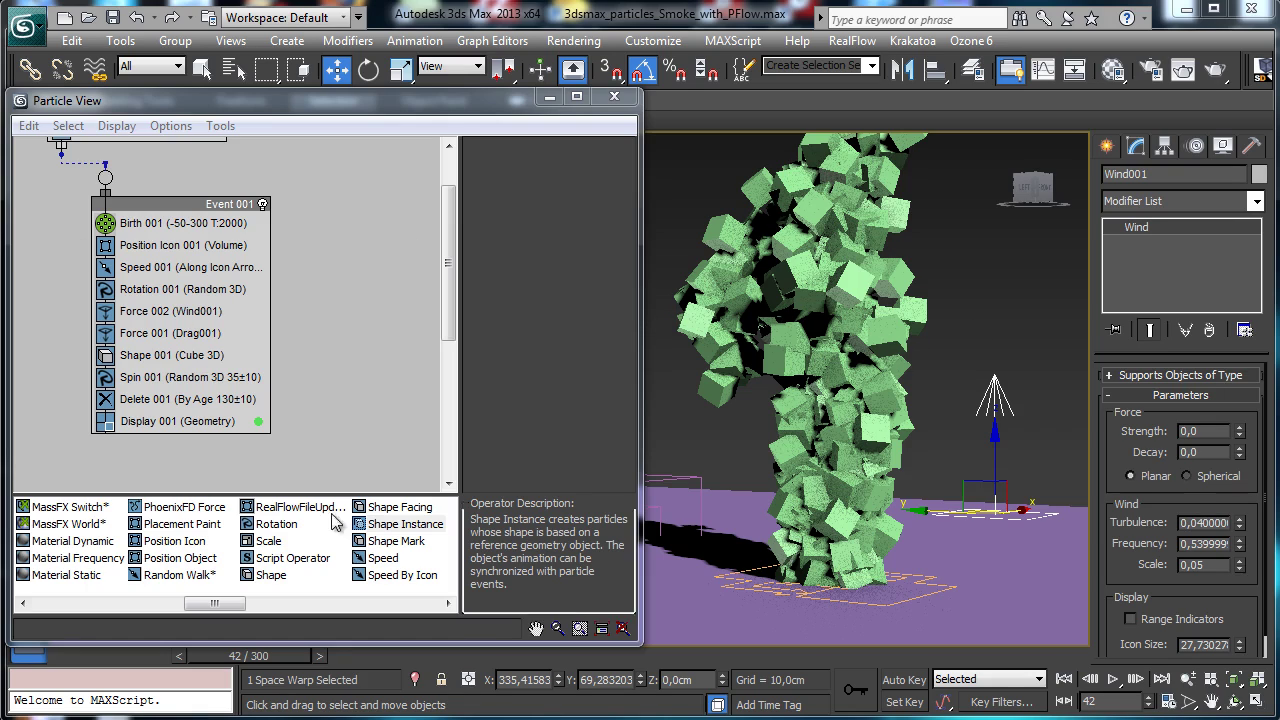
# Add a Scale operator to Event 001 between the Shape 001 and Spin 001 operators
pyautogui.click(145, 357)
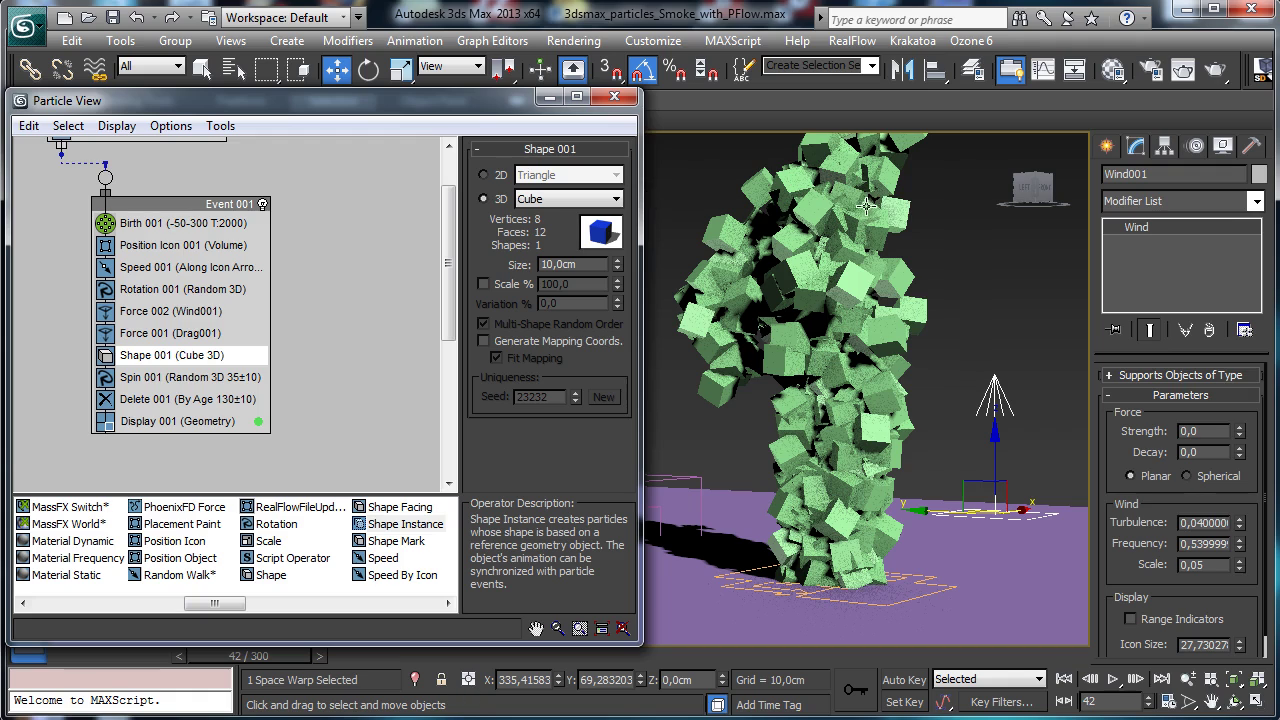
pyautogui.moveTo(405, 641); pyautogui.dragTo(425, 623)
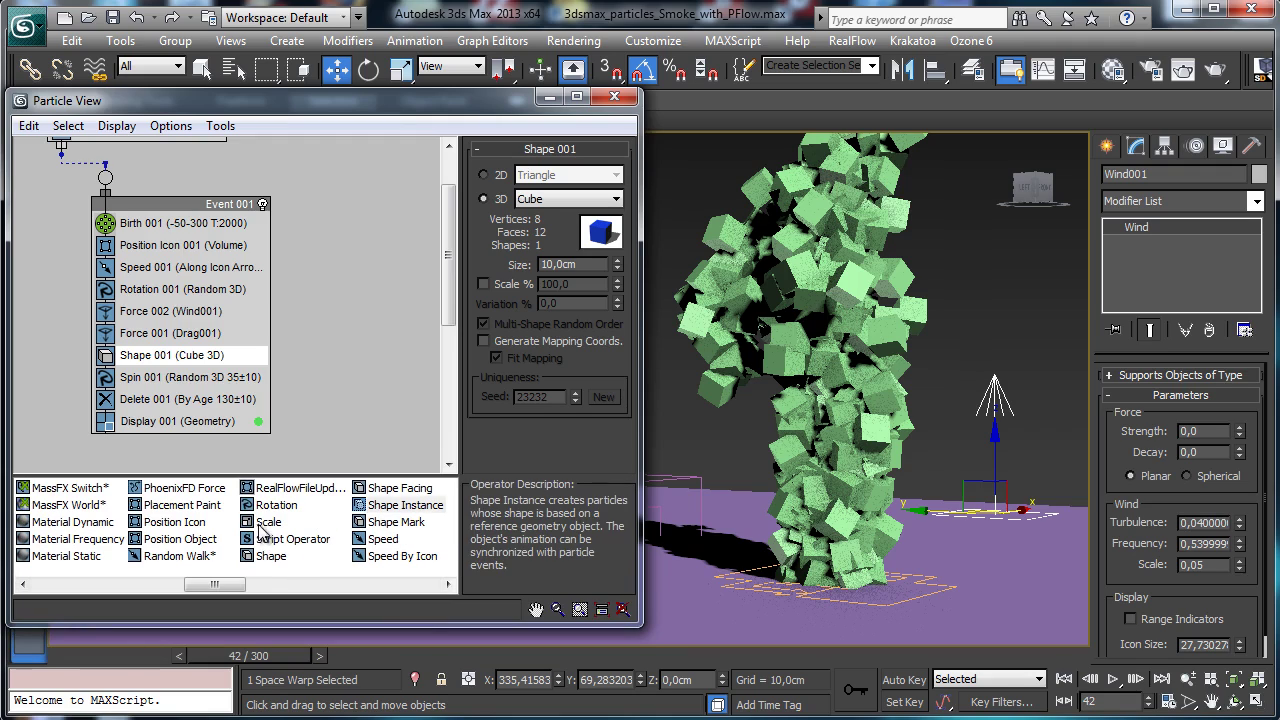
pyautogui.moveTo(265, 522); pyautogui.dragTo(213, 376)
pyautogui.click(210, 380)
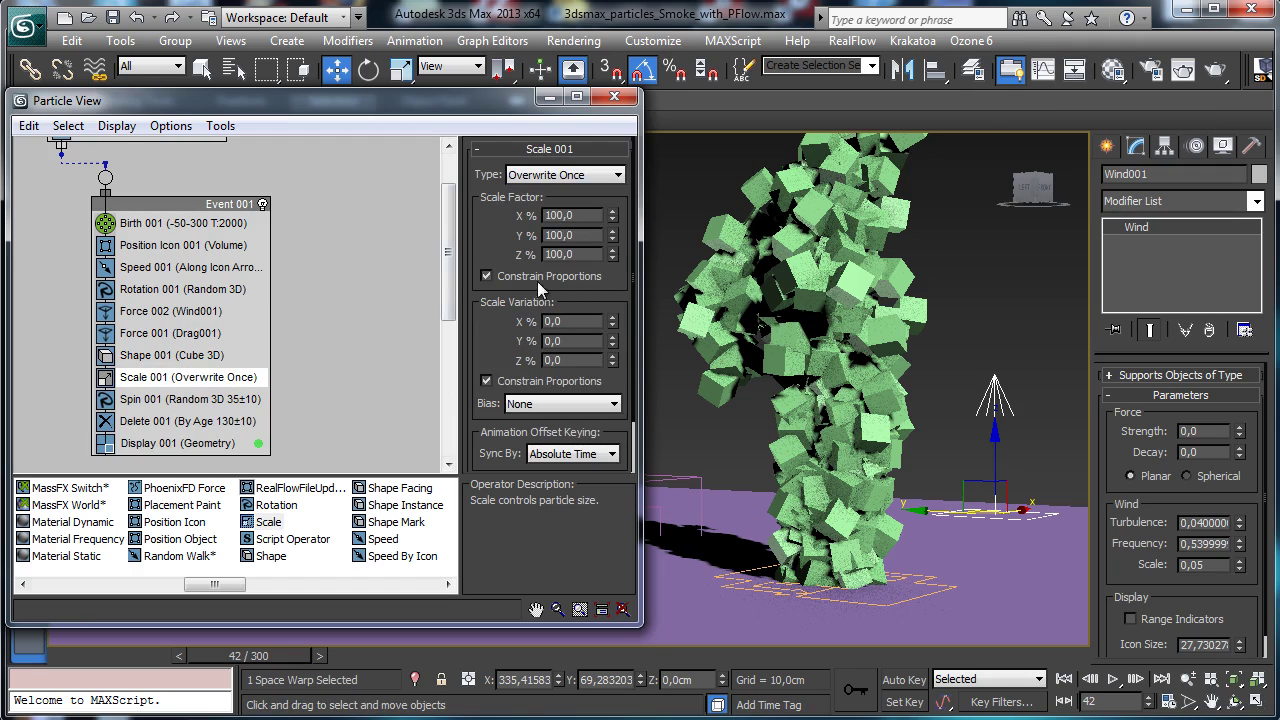
# Set the Scale 001 operator's type to Absolute and its proportional scale factor to 68%
pyautogui.click(580, 176)
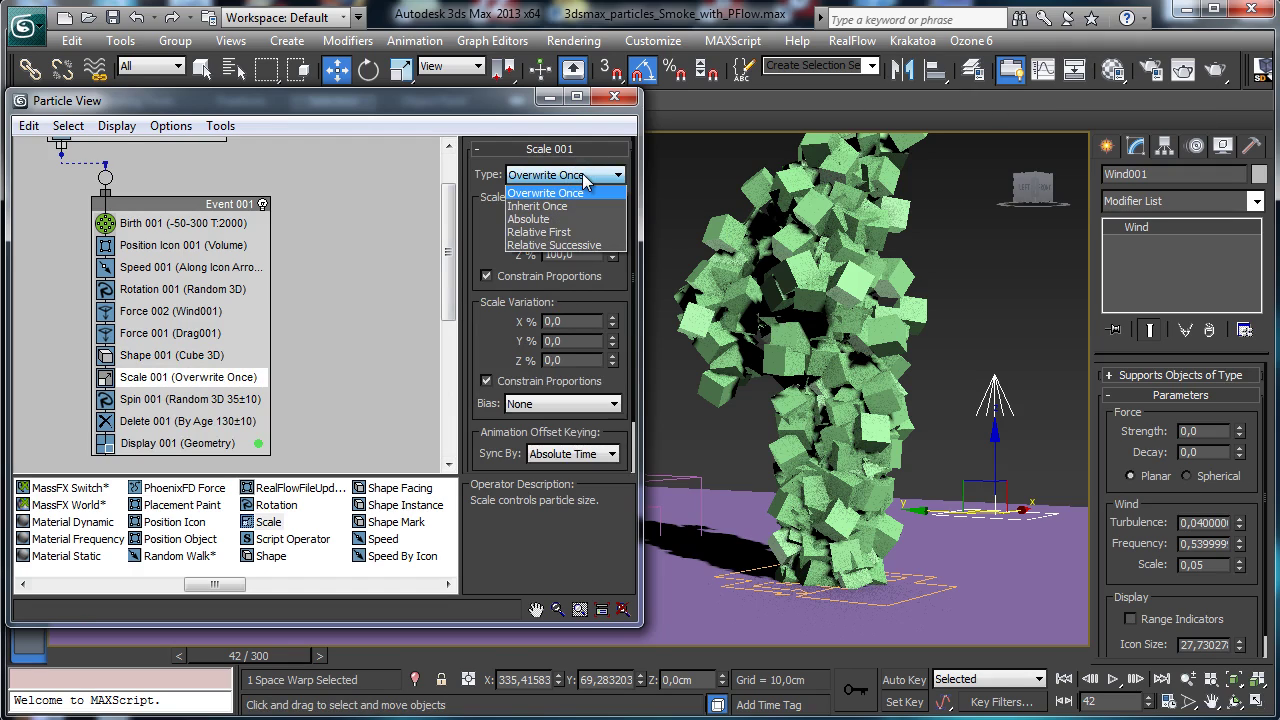
pyautogui.click(575, 219)
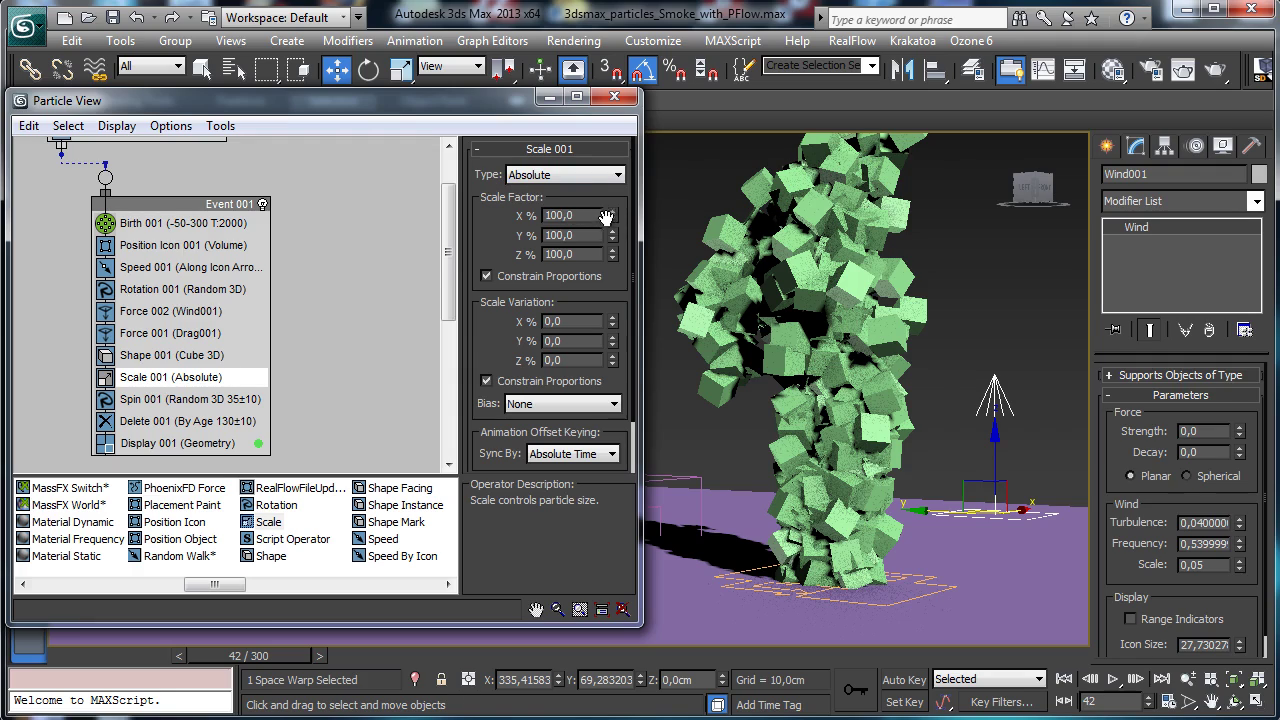
pyautogui.moveTo(608, 216); pyautogui.dragTo(596, 242)
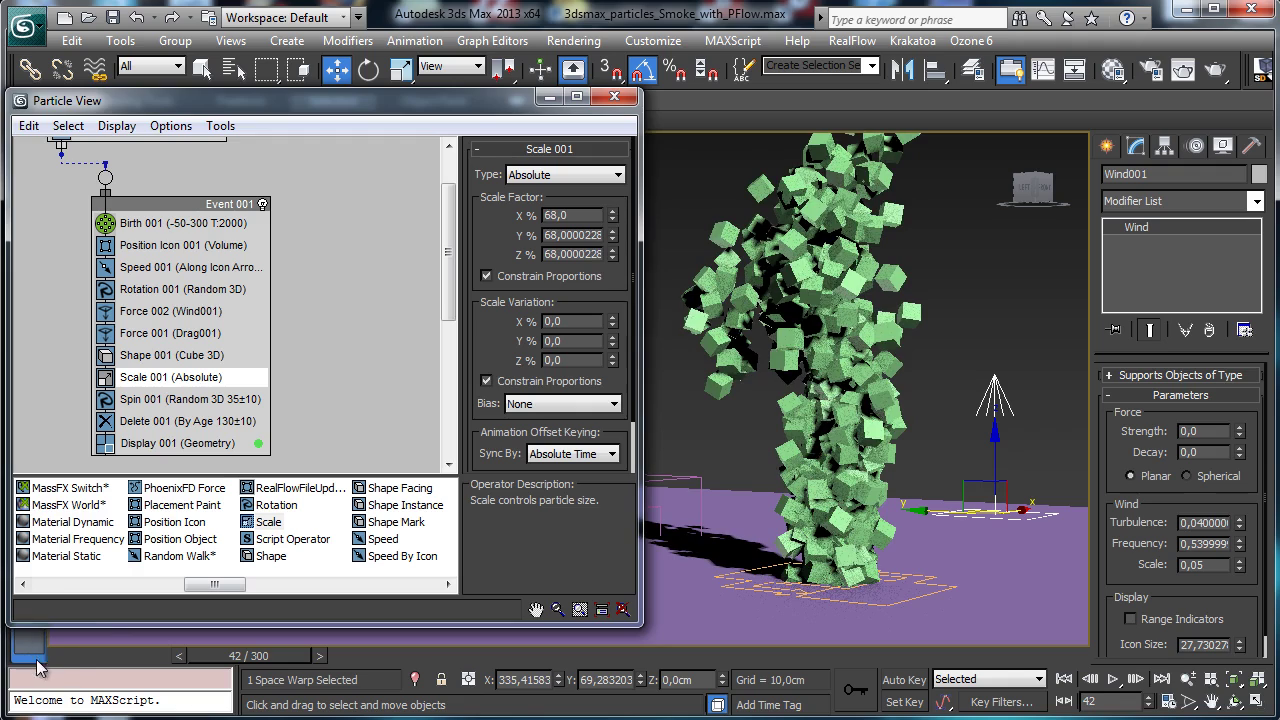
# Set the animation's start time to frame -50 in the time configuration
pyautogui.moveTo(318, 655); pyautogui.dragTo(197, 650)
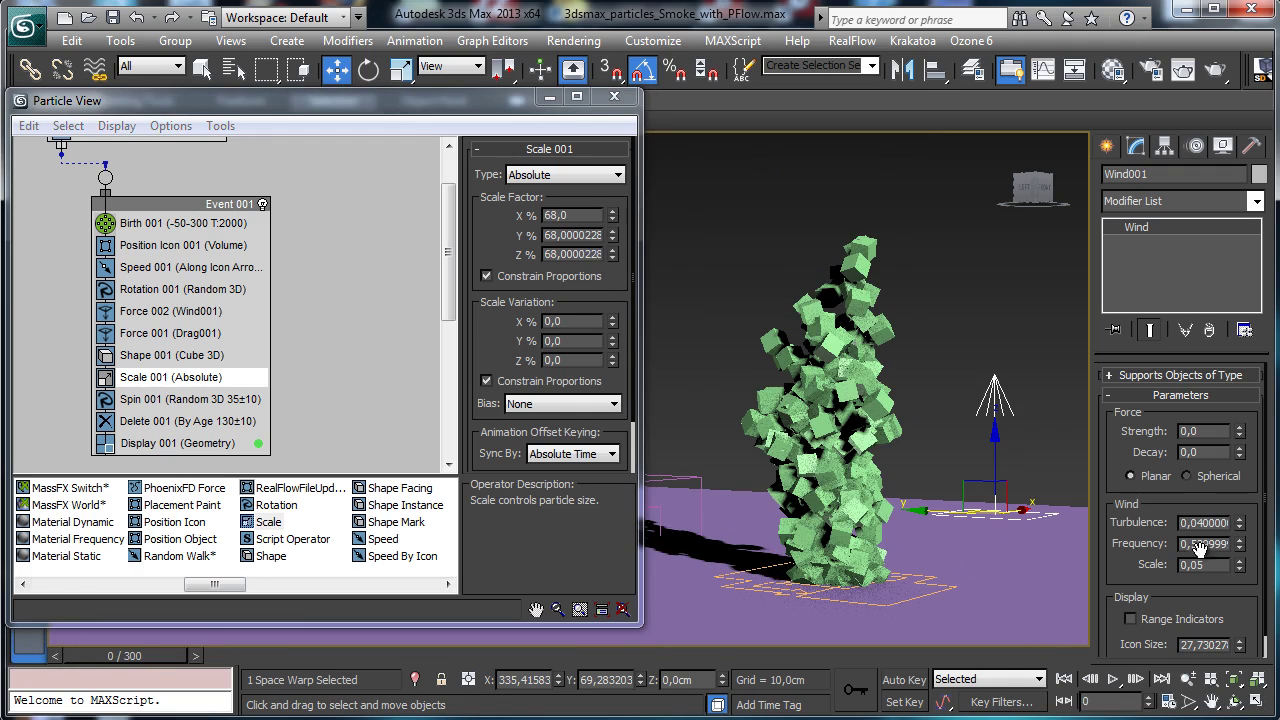
pyautogui.click(904, 680)
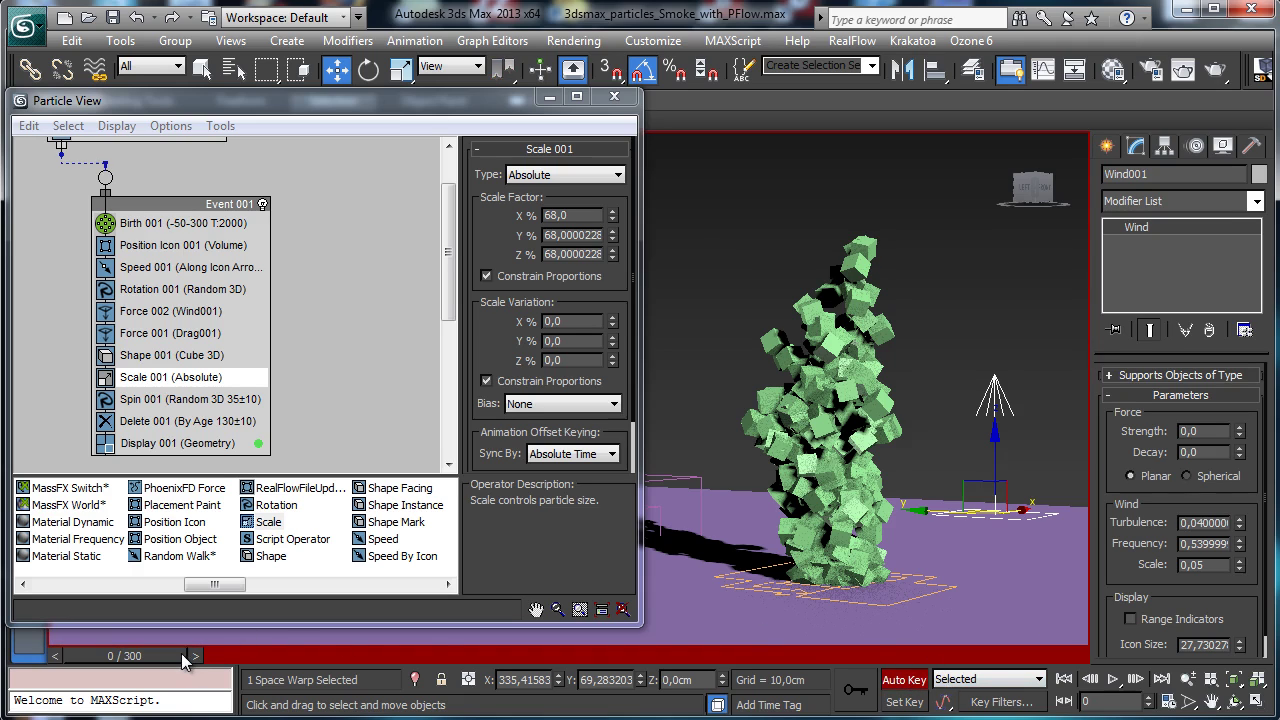
pyautogui.click(912, 680)
pyautogui.click(1168, 702)
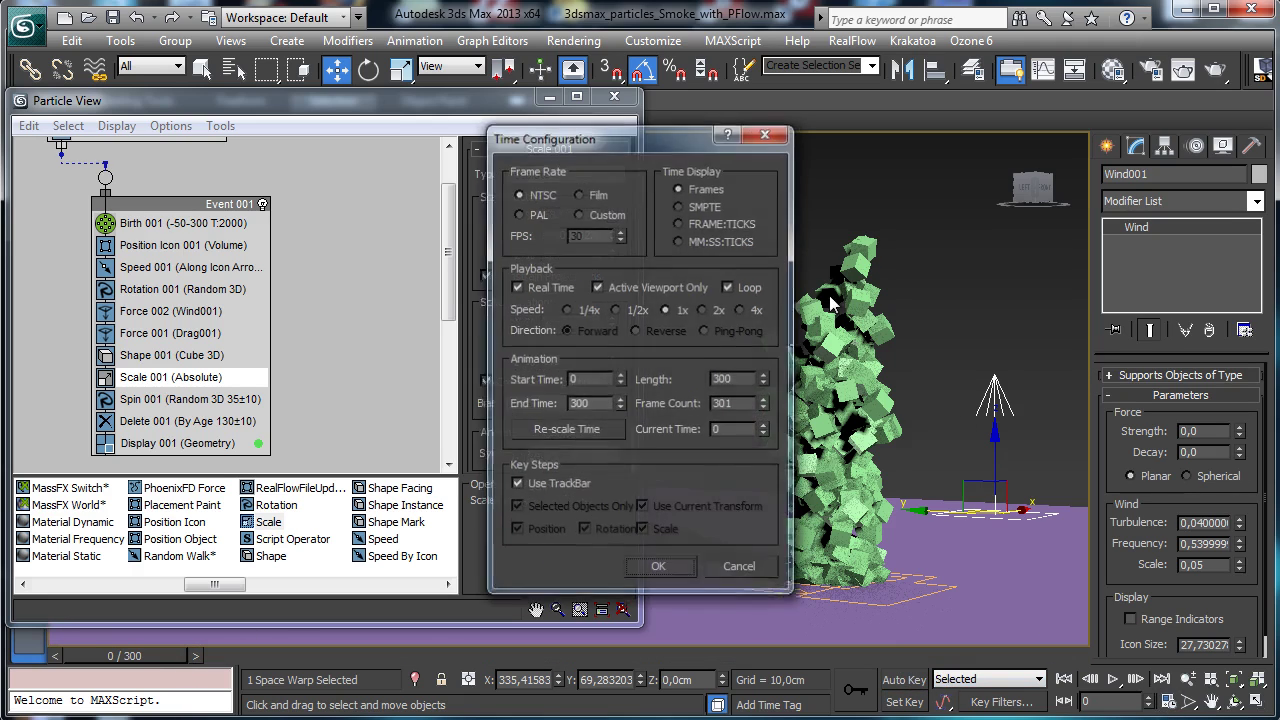
pyautogui.click(585, 378)
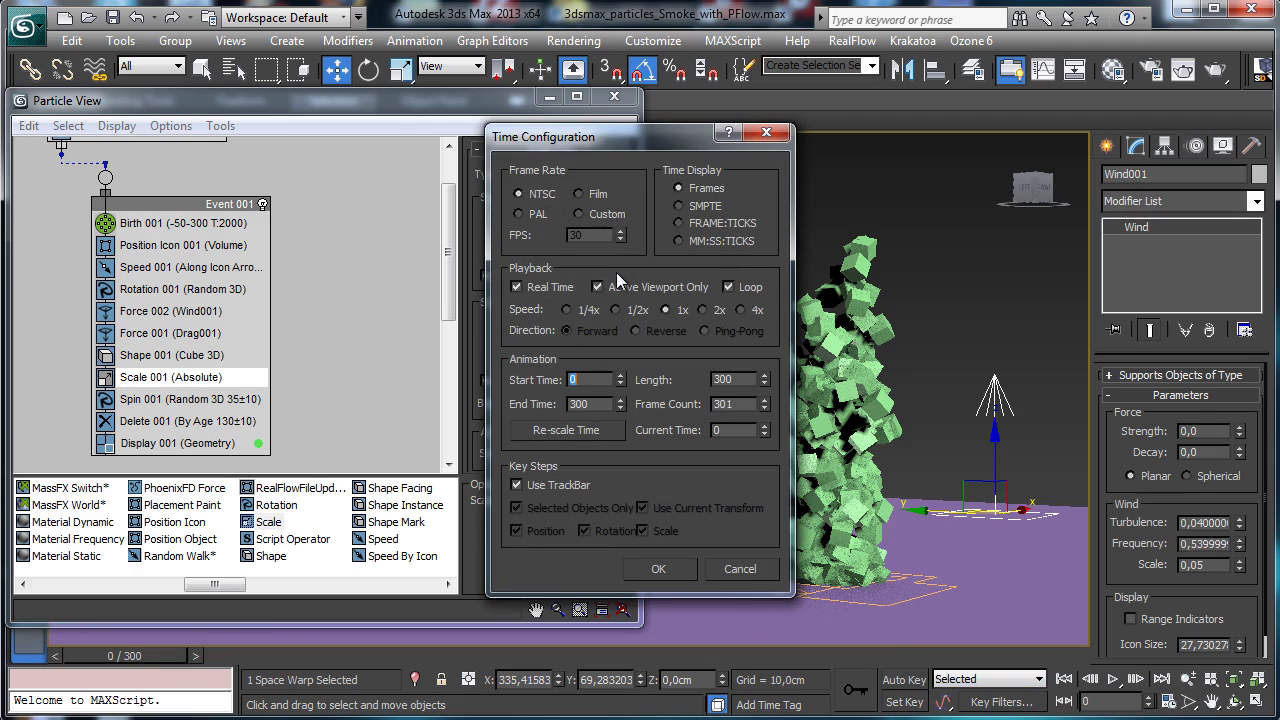
pyautogui.write('-50')
pyautogui.press('Return')
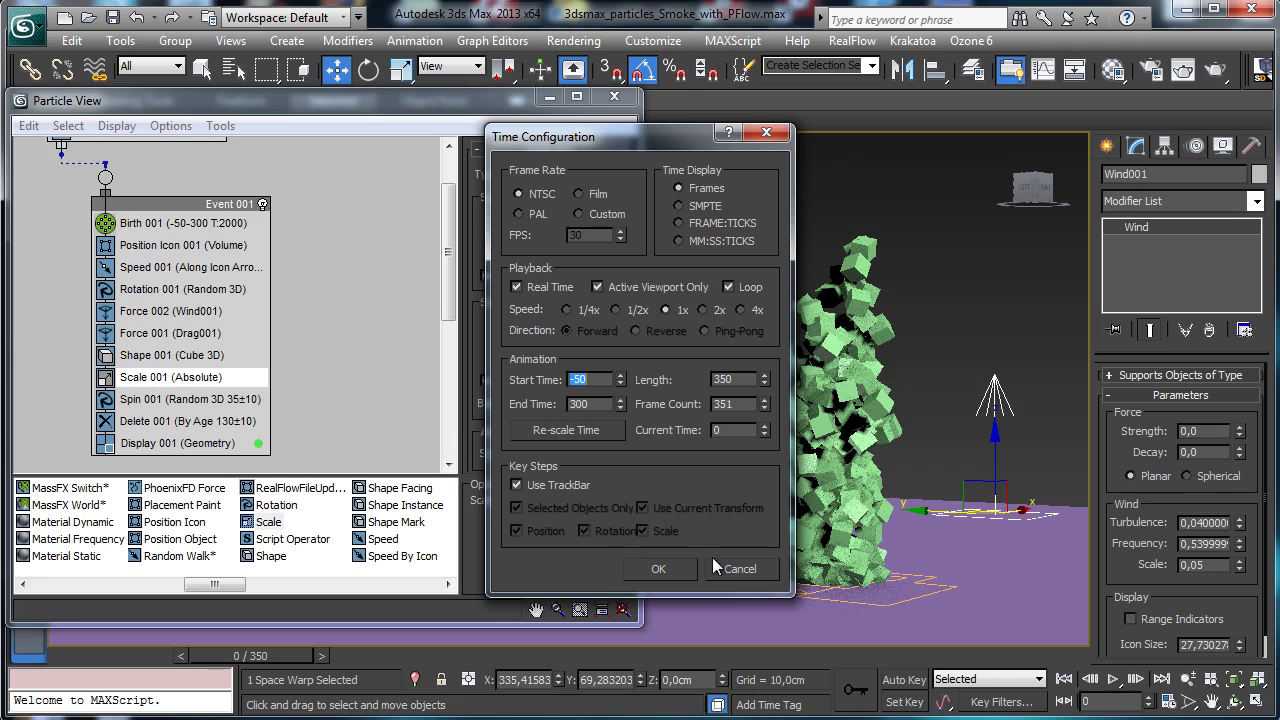
pyautogui.click(658, 568)
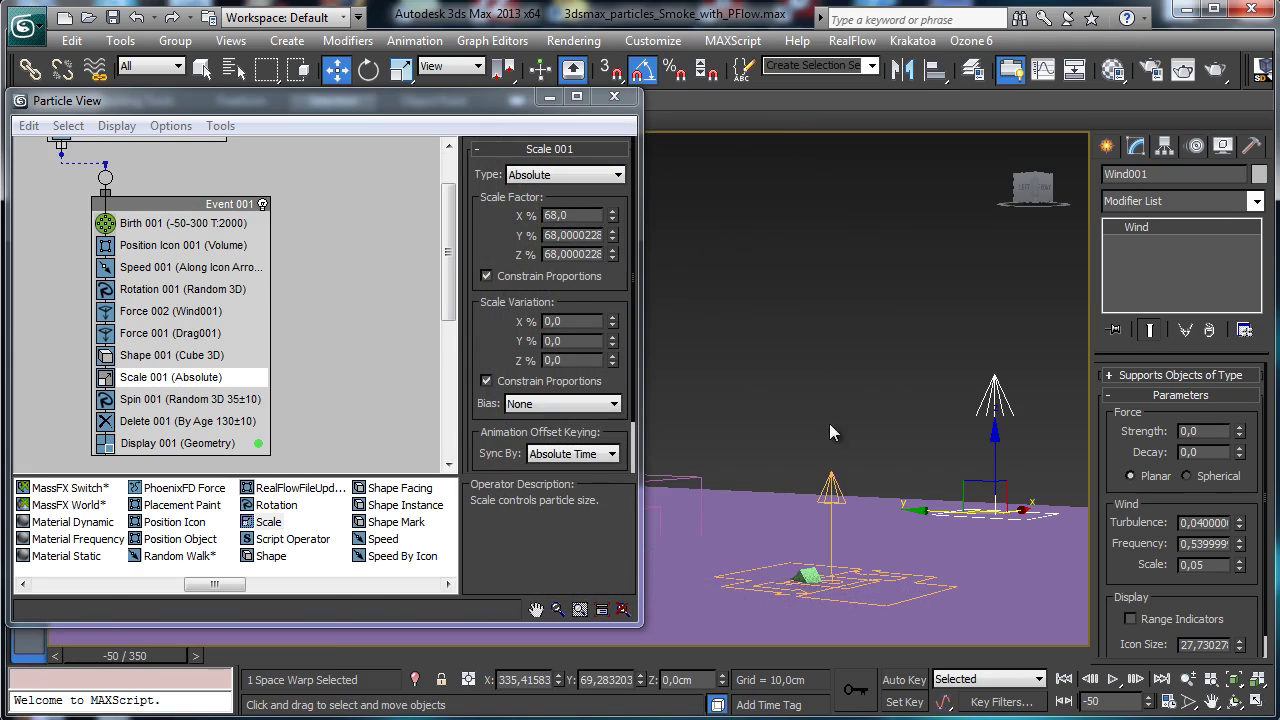
# Turn on Auto Key and animate the Scale 001 factor to about 216% at frame 80
pyautogui.click(905, 679)
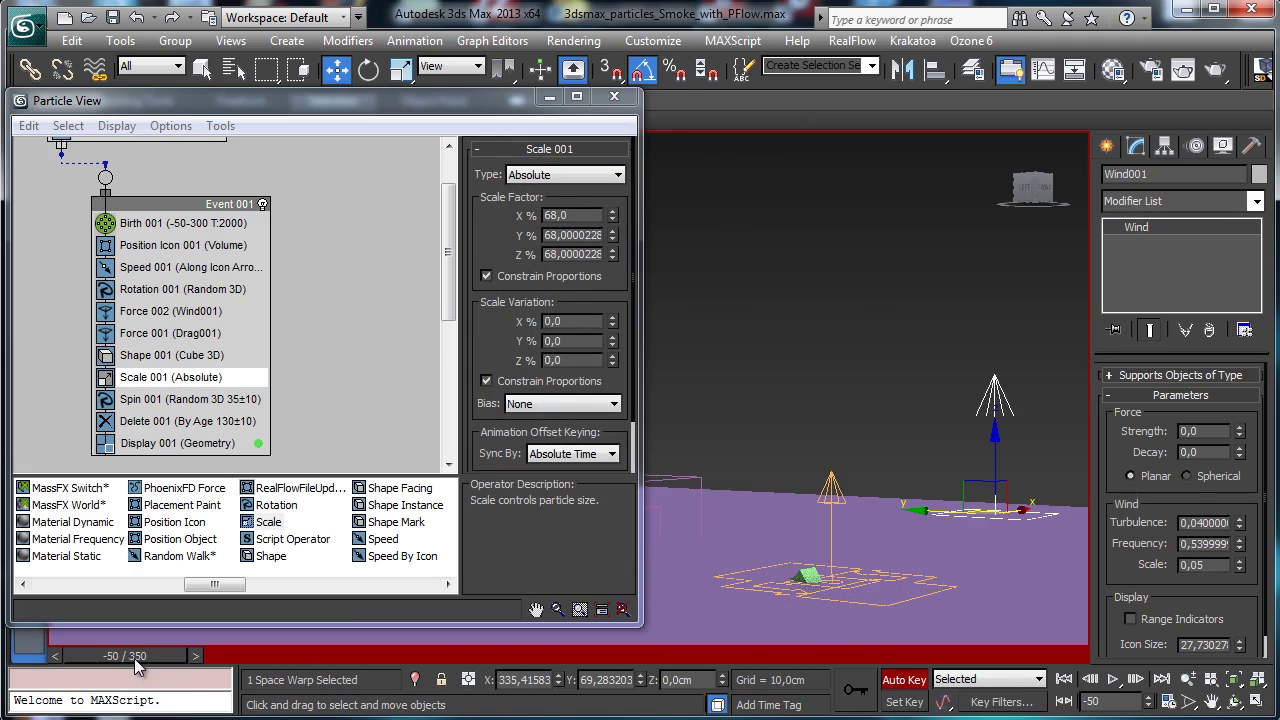
pyautogui.moveTo(138, 665); pyautogui.dragTo(219, 635)
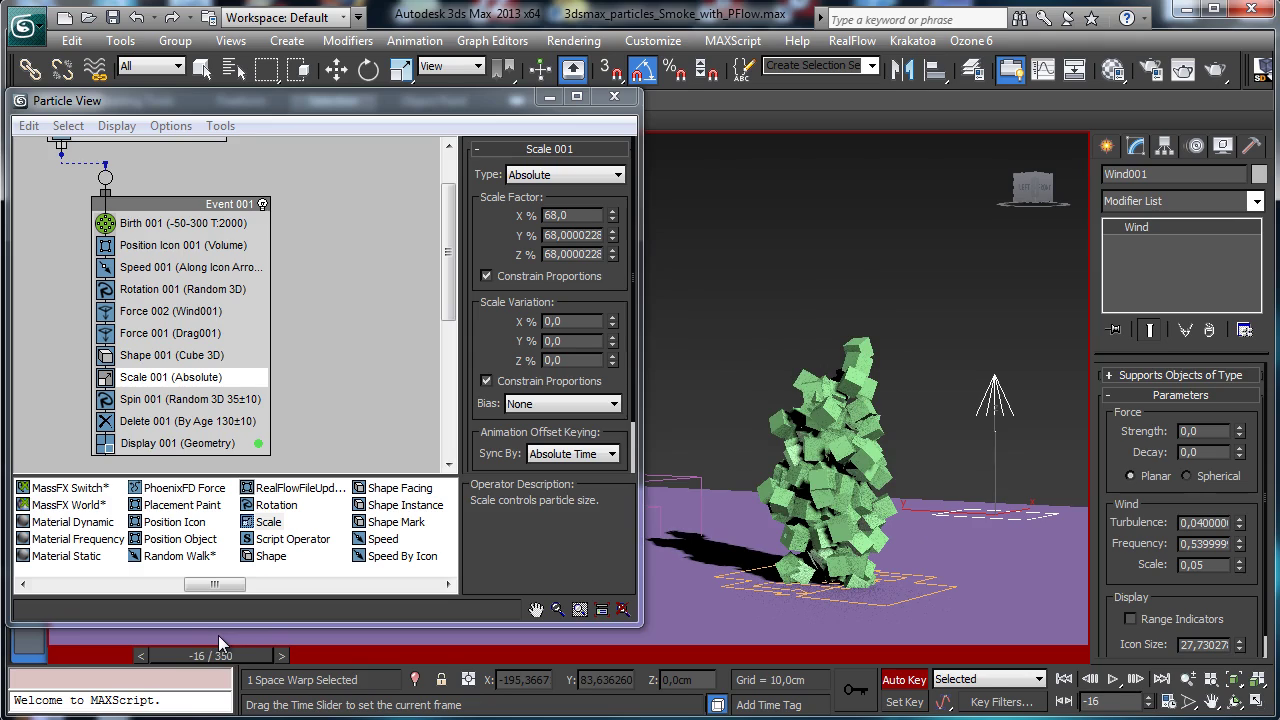
pyautogui.moveTo(218, 635); pyautogui.dragTo(465, 697)
pyautogui.press('w')
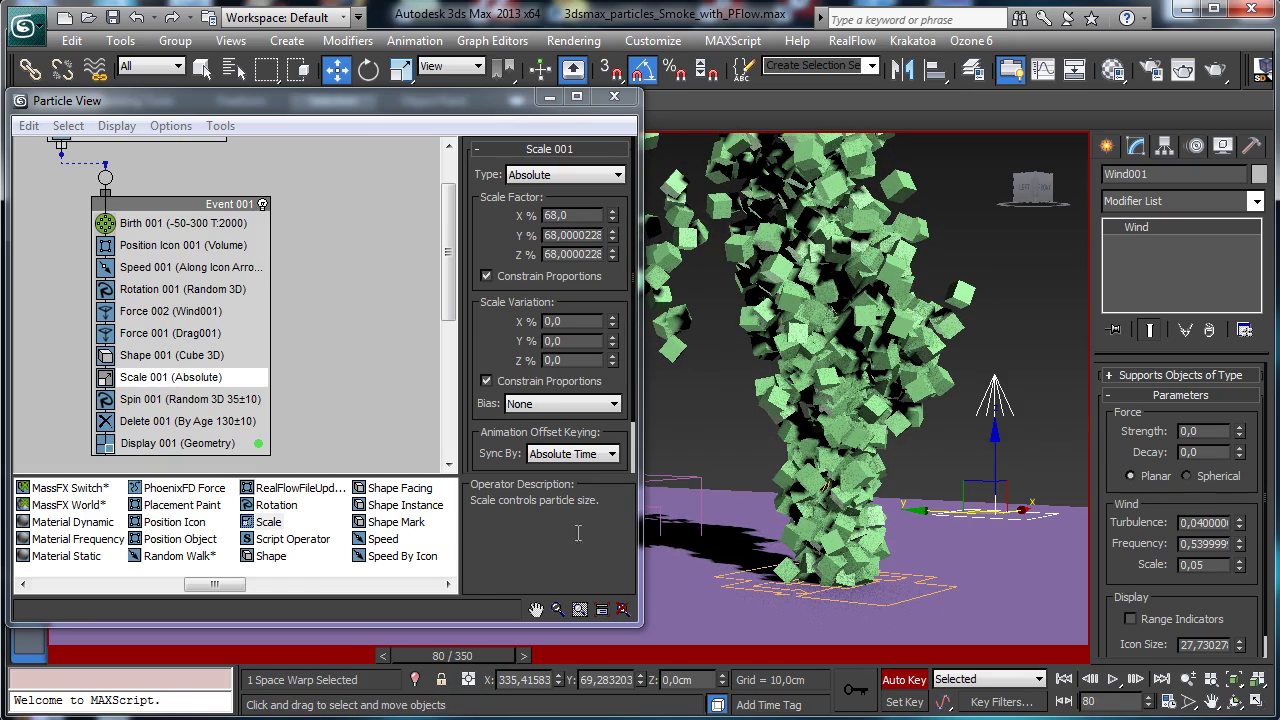
pyautogui.moveTo(617, 226); pyautogui.dragTo(617, 174)
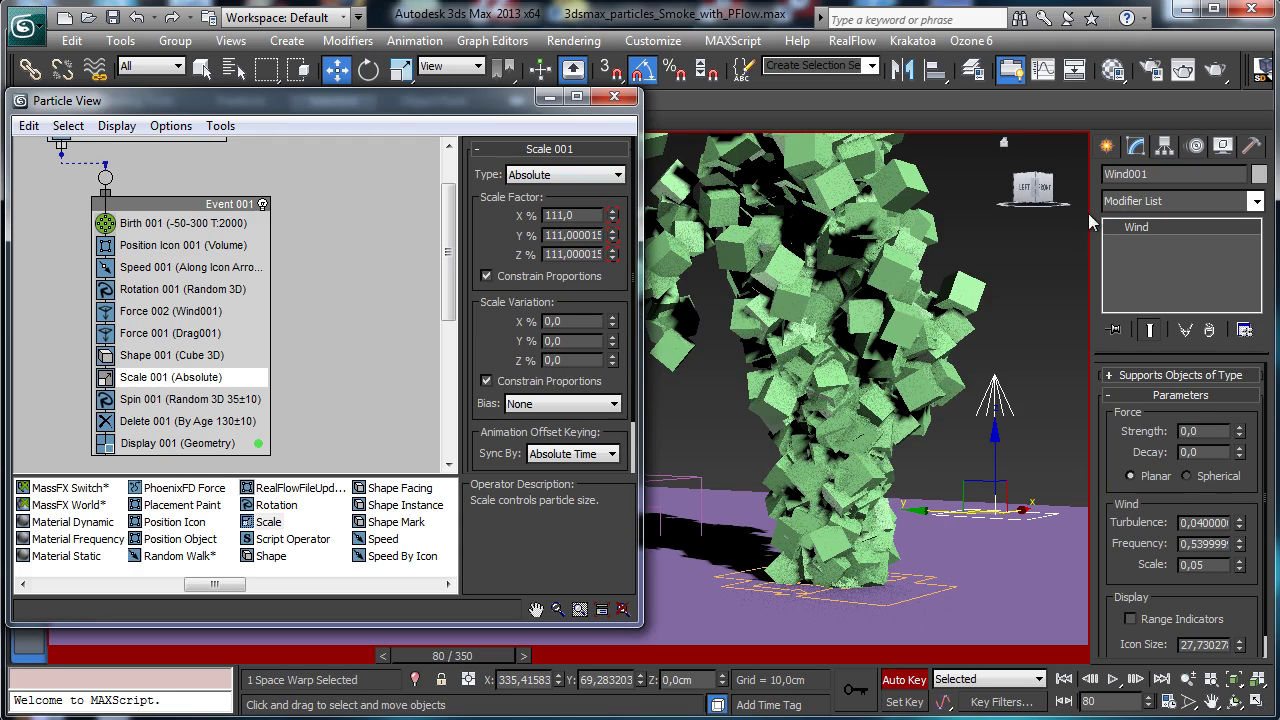
pyautogui.moveTo(615, 221); pyautogui.dragTo(619, 131)
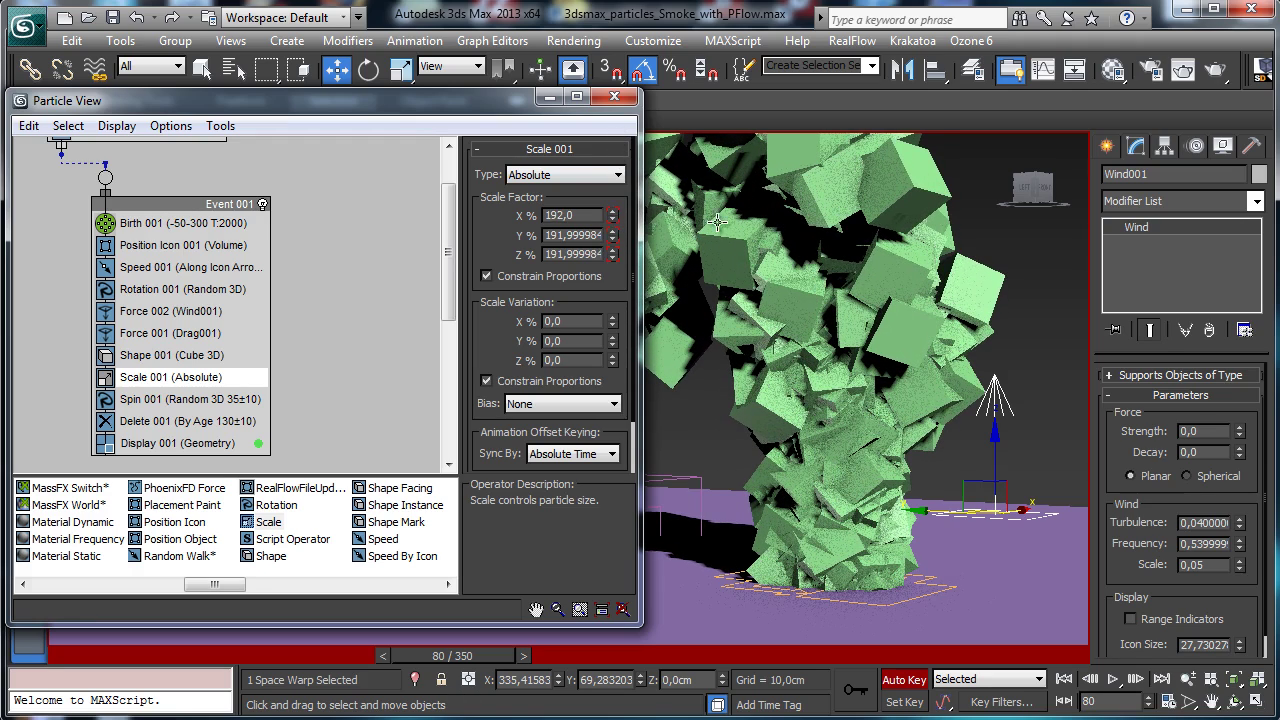
pyautogui.moveTo(613, 214); pyautogui.dragTo(614, 192)
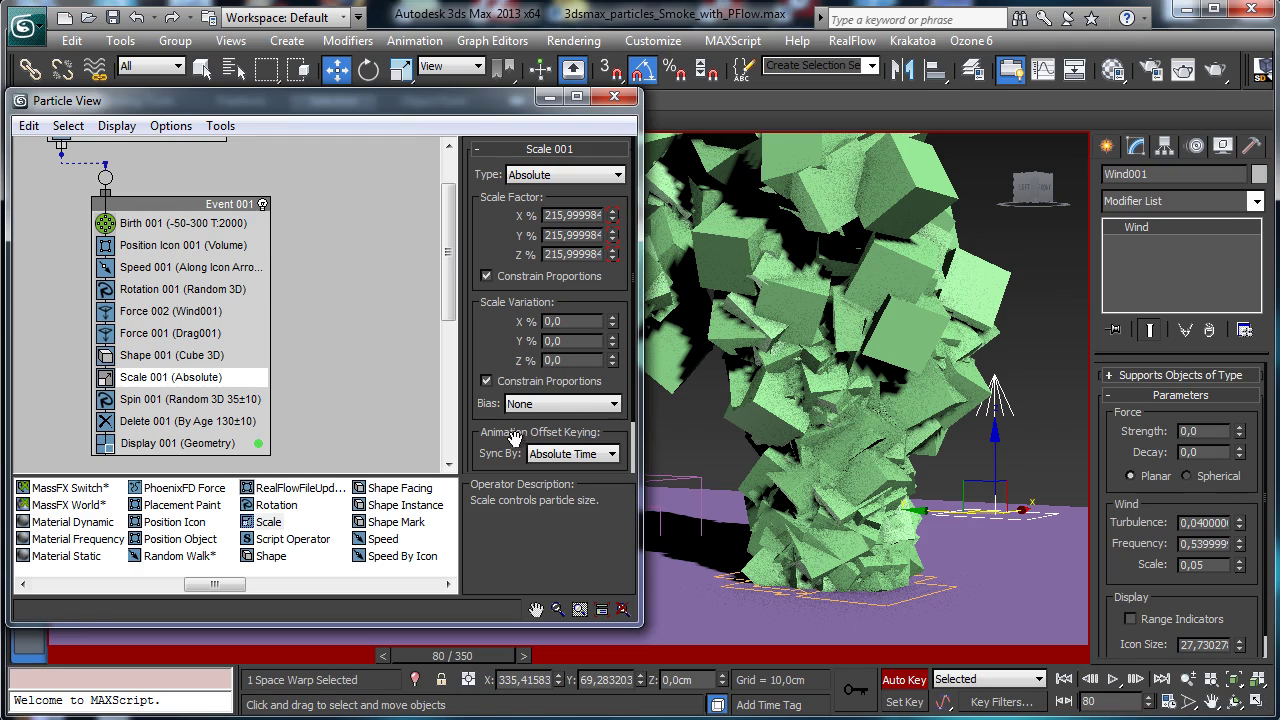
# Sync the Scale 001 animation offset keying by Particle Age and scrub from frame -50 to frame 120 to check it
pyautogui.moveTo(500, 431); pyautogui.dragTo(500, 372)
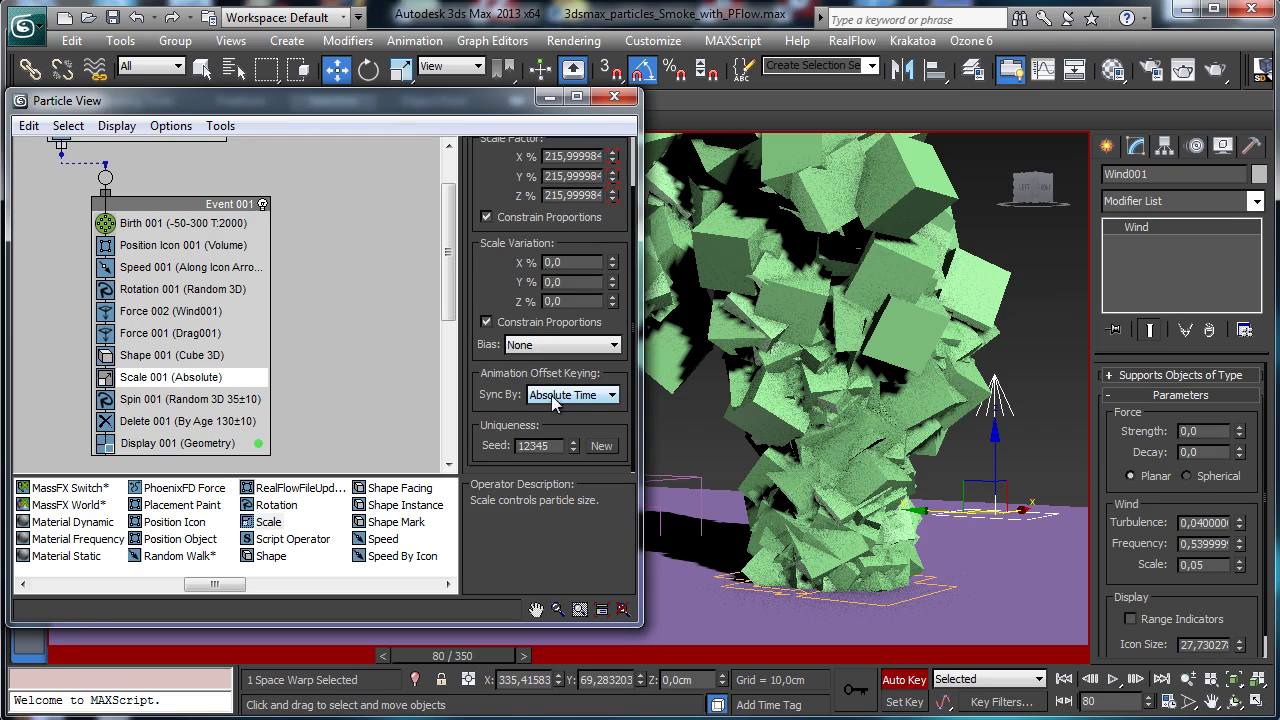
pyautogui.click(599, 396)
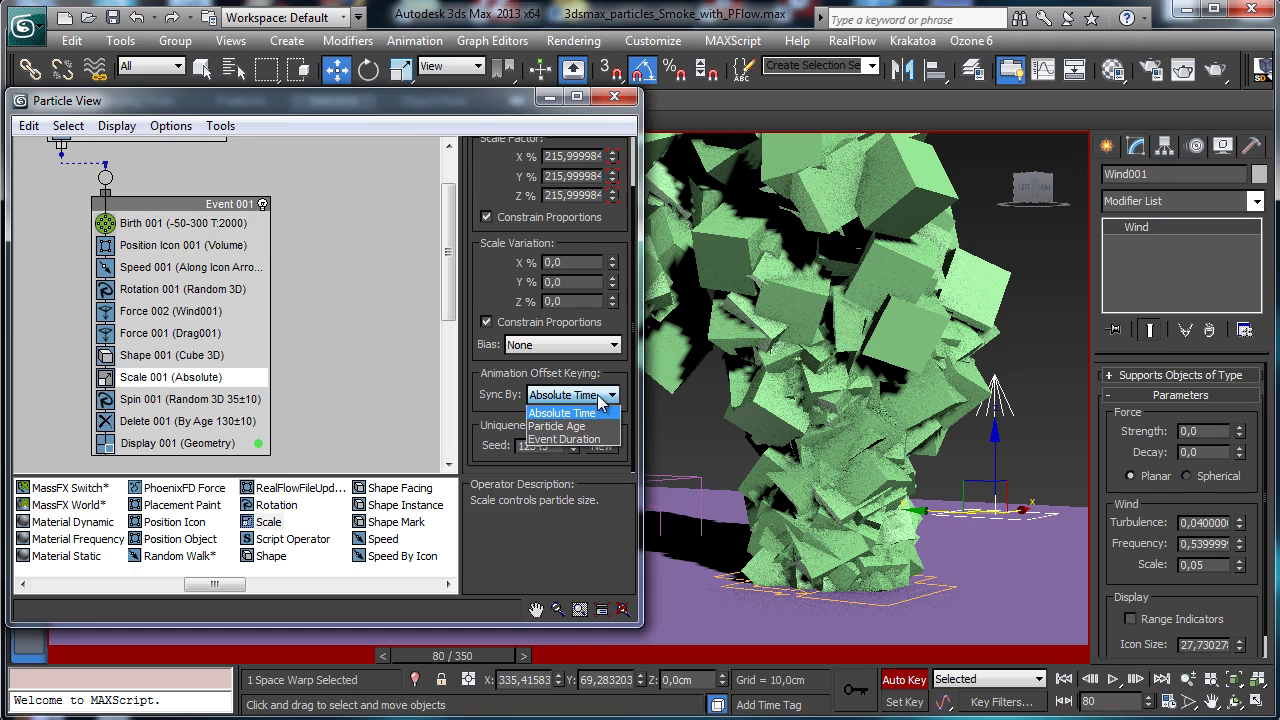
pyautogui.click(581, 426)
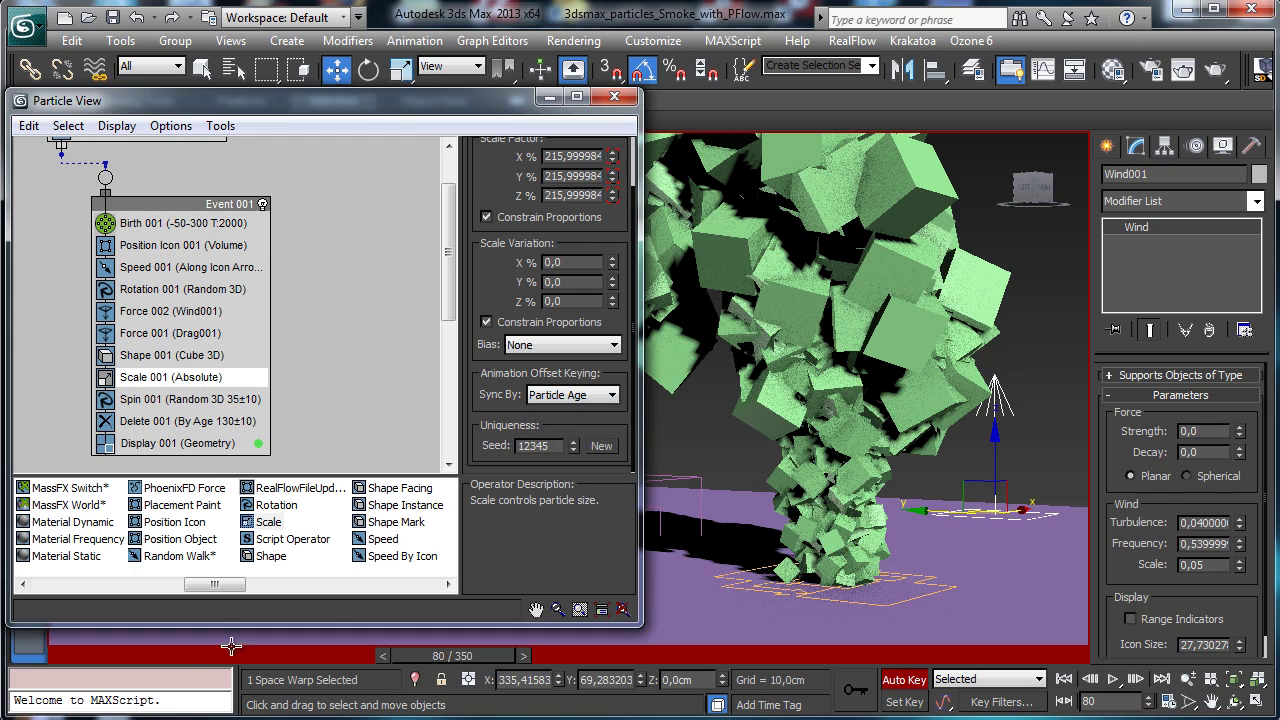
pyautogui.moveTo(174, 656); pyautogui.dragTo(8, 630)
pyautogui.press('w')
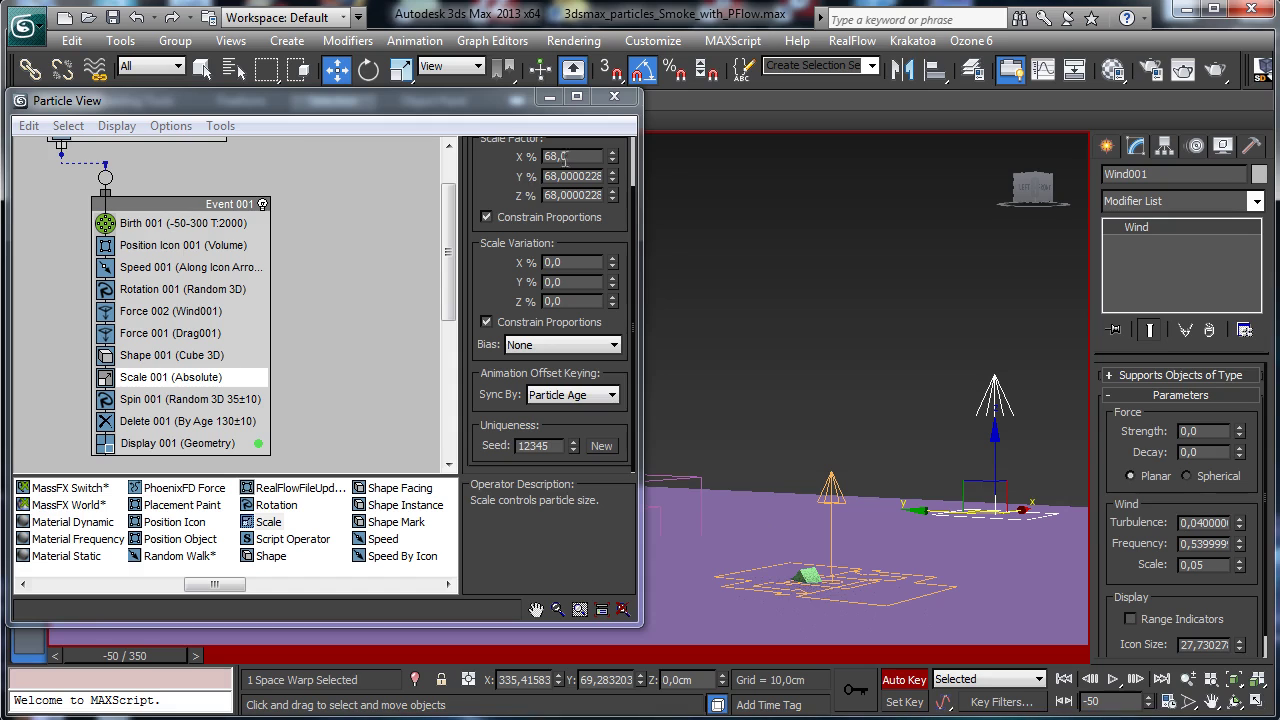
pyautogui.moveTo(120, 657); pyautogui.dragTo(551, 602)
pyautogui.press('w')
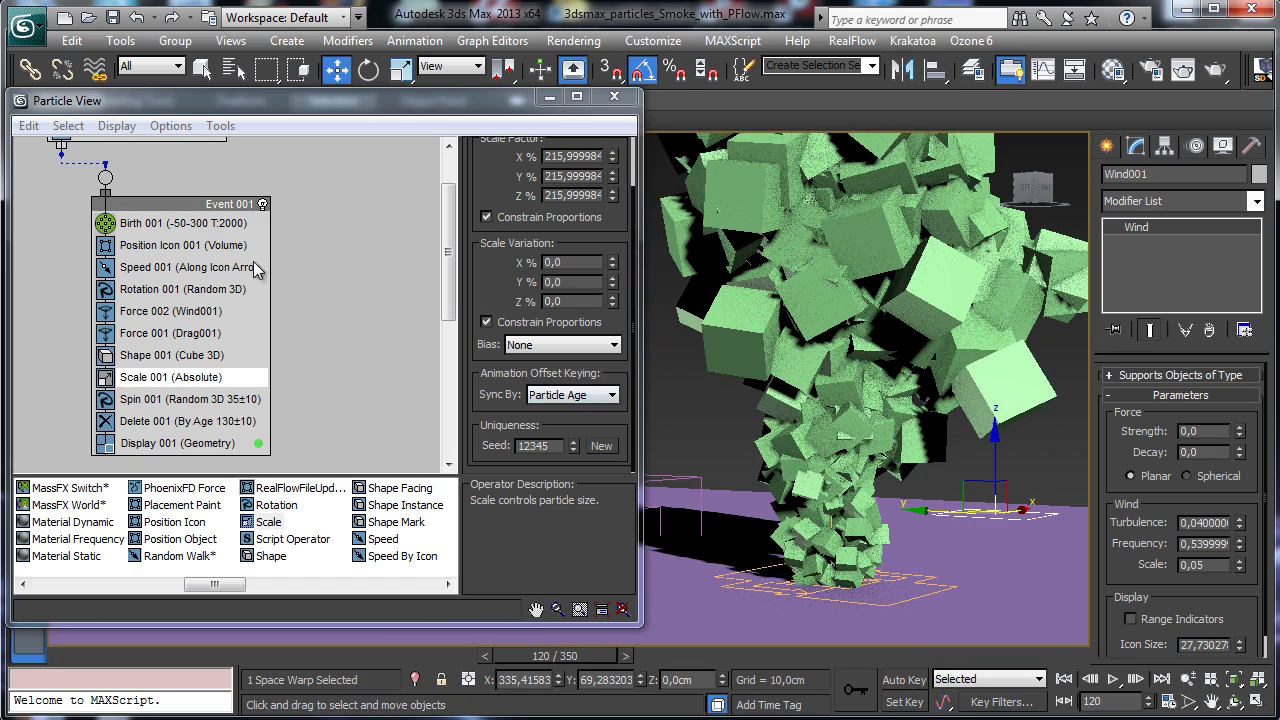
# Set the Delete 001 operator's life span variation to 3
pyautogui.click(232, 421)
pyautogui.click(228, 399)
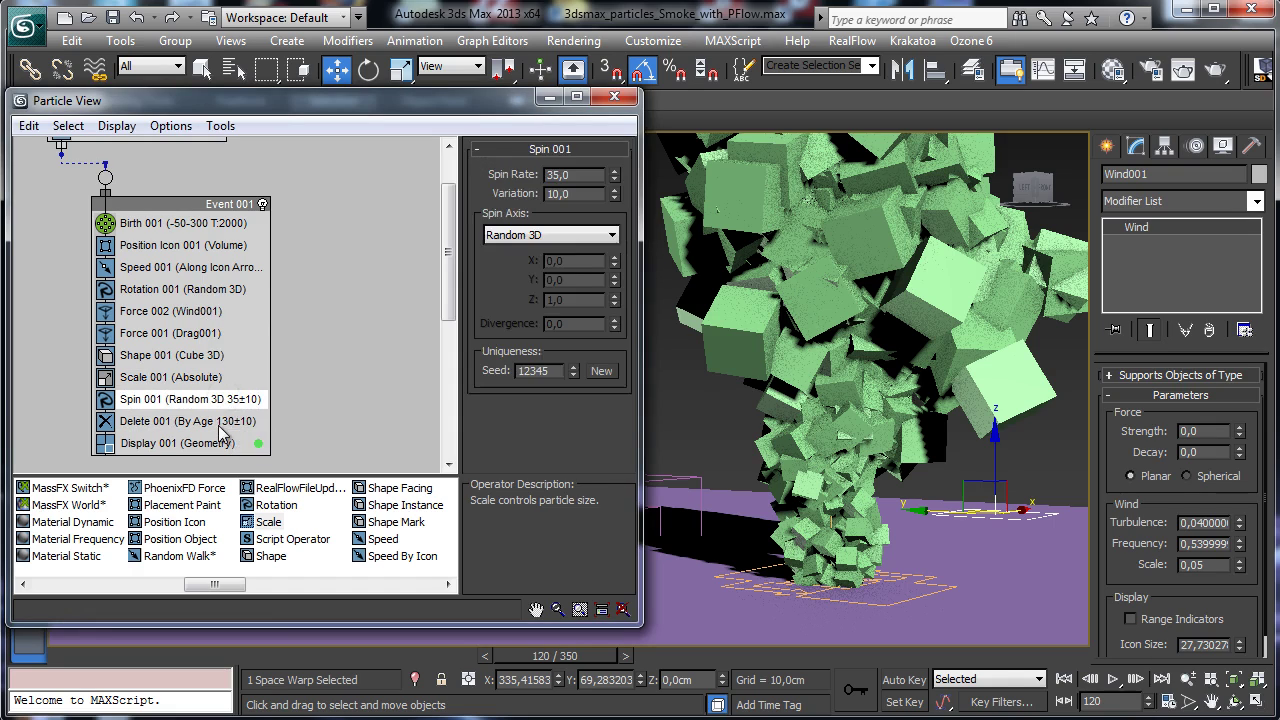
pyautogui.click(230, 421)
pyautogui.click(590, 247)
pyautogui.press('Tab')
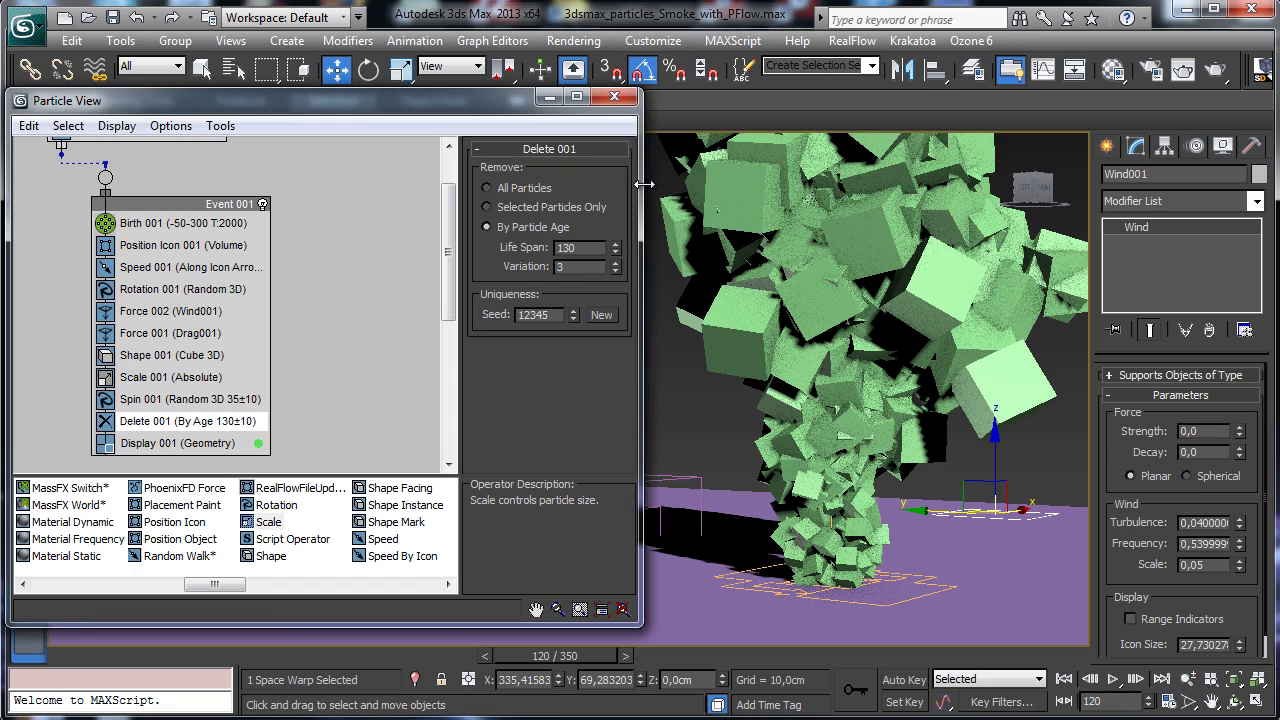
pyautogui.write('3')
pyautogui.press('Return')
# Set the animation's start time back to frame 0 in the time configuration
pyautogui.click(1164, 701)
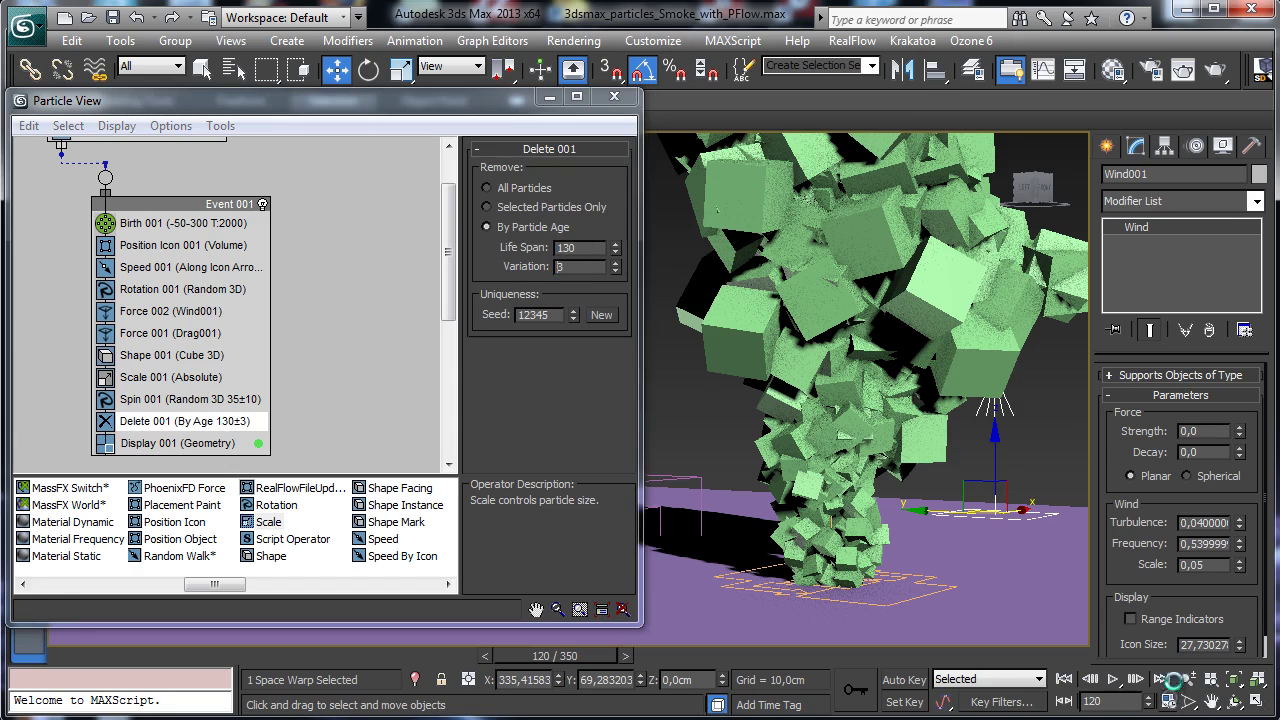
pyautogui.doubleClick(588, 379)
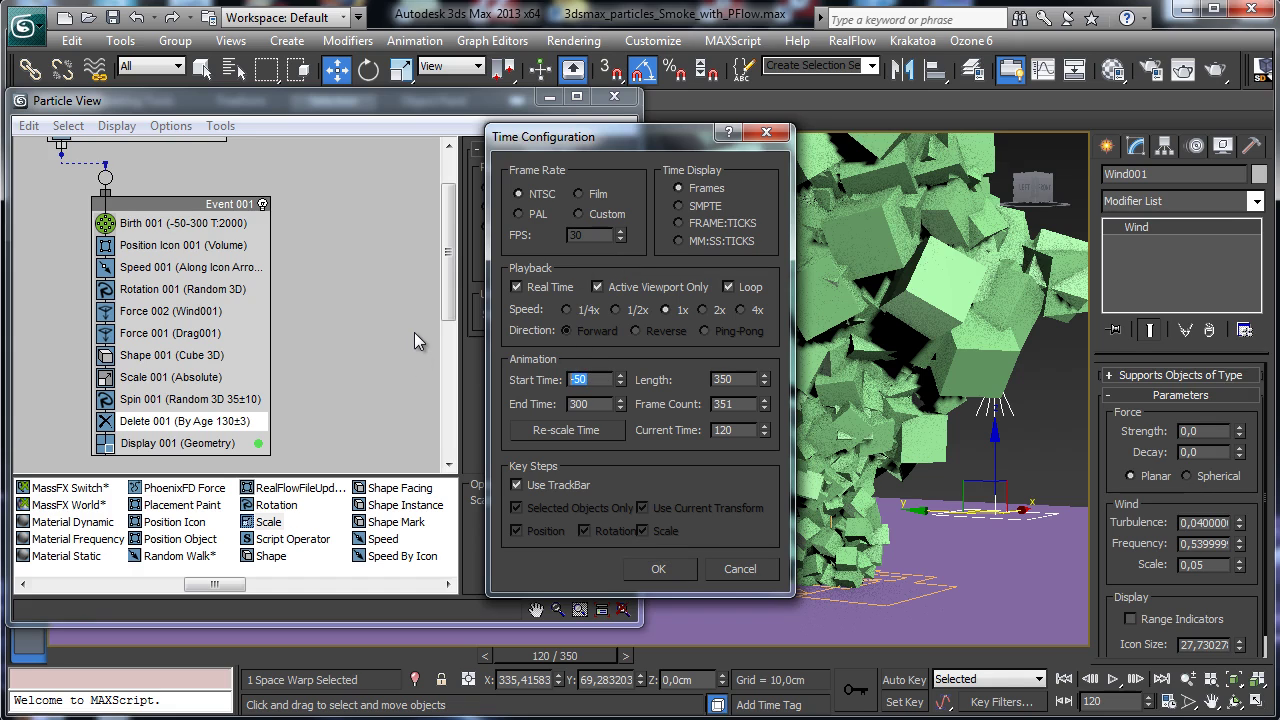
pyautogui.write('0')
pyautogui.press('Return')
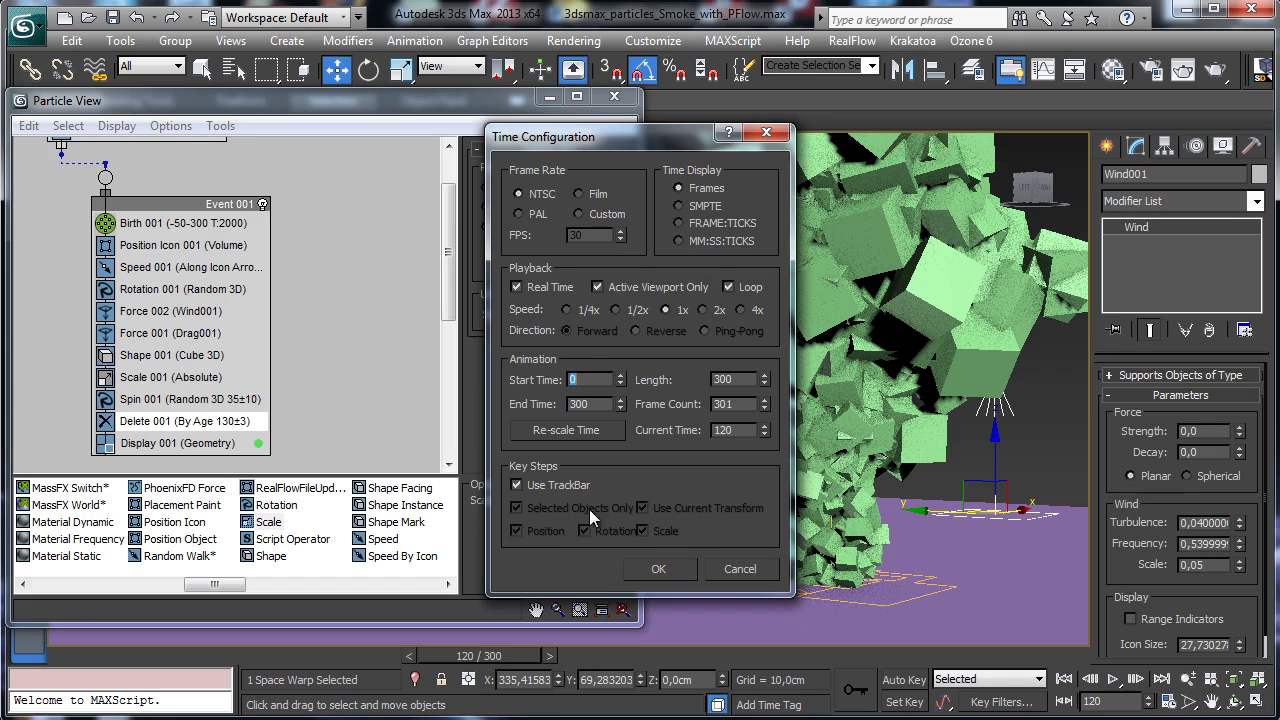
pyautogui.click(662, 569)
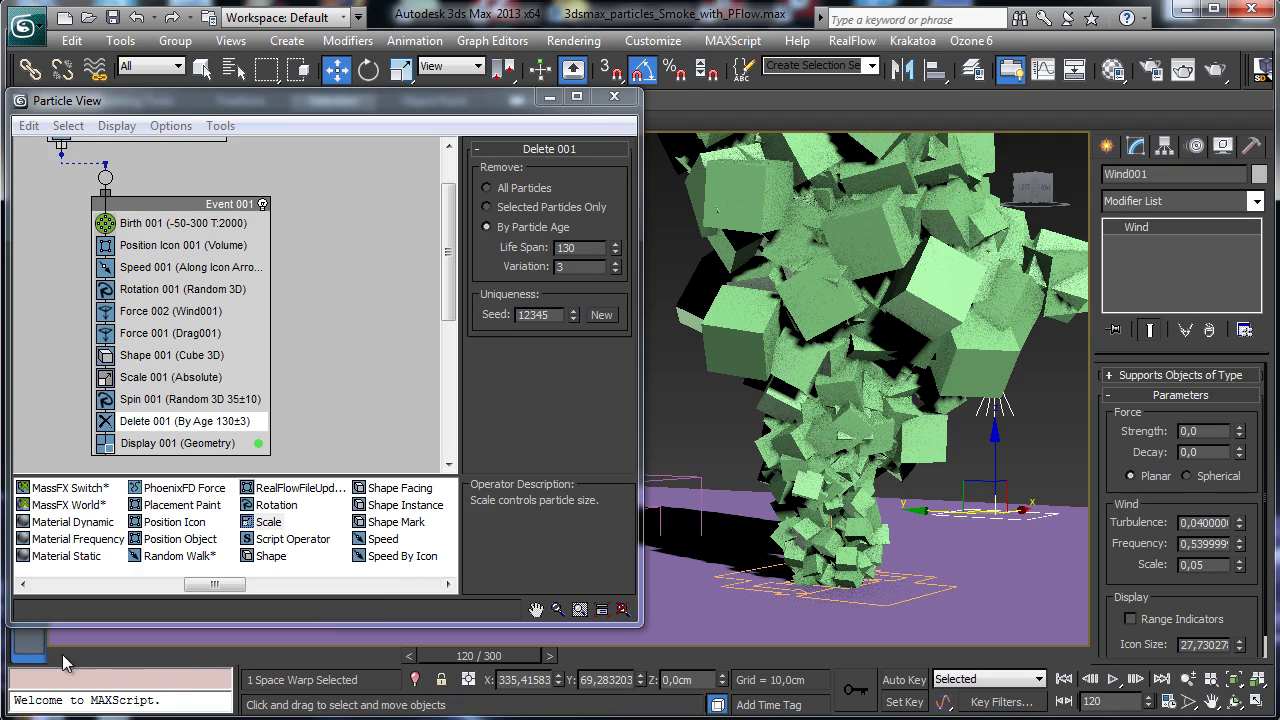
# Play the animation from frame 0 to check the growing particles, then stop it and return to frame 0
pyautogui.moveTo(60, 654); pyautogui.dragTo(3, 632)
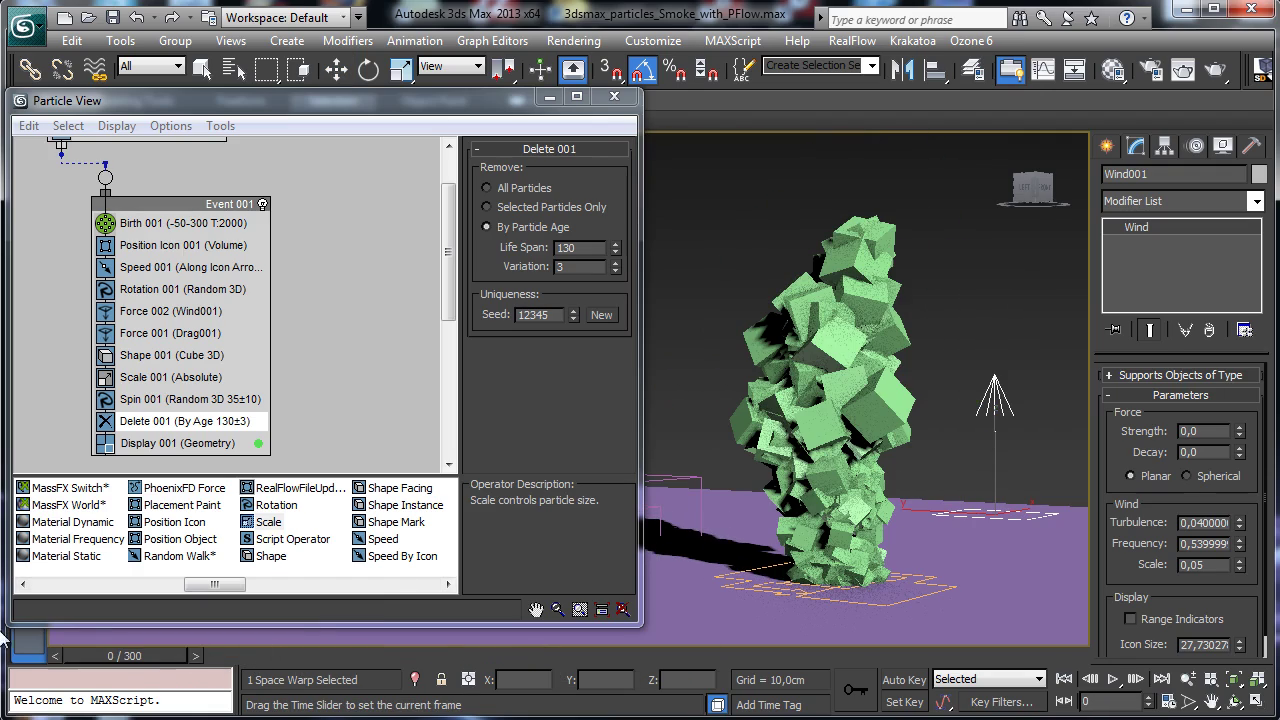
pyautogui.click(1113, 679)
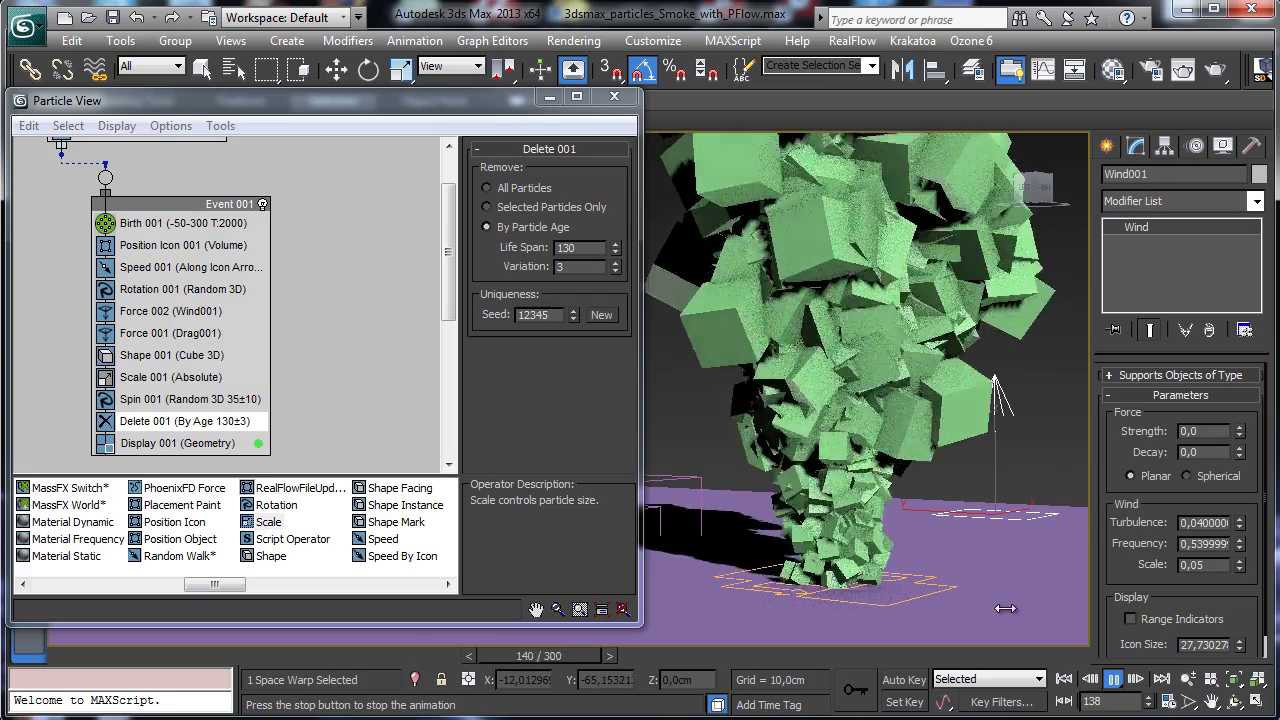
pyautogui.click(1112, 679)
pyautogui.moveTo(776, 662); pyautogui.dragTo(150, 655)
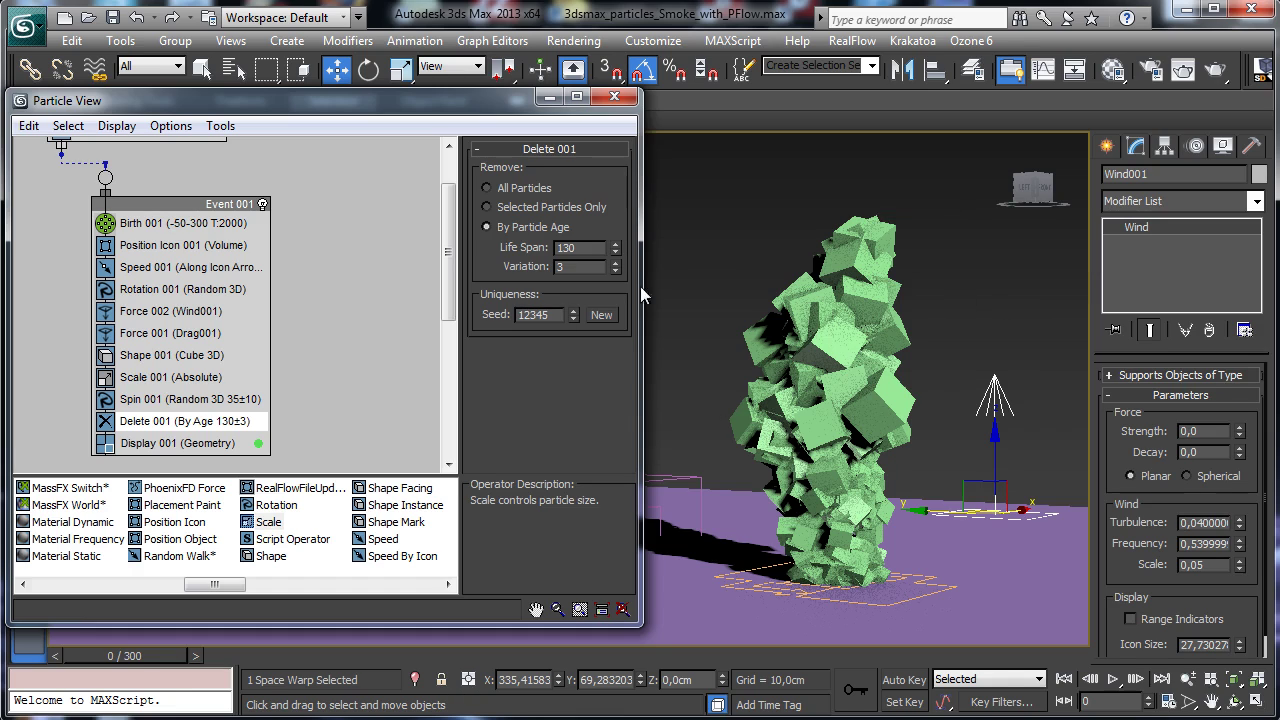
# Switch the Shape 001 operator from a 3D shape to the 2D Triangle shape
pyautogui.click(190, 378)
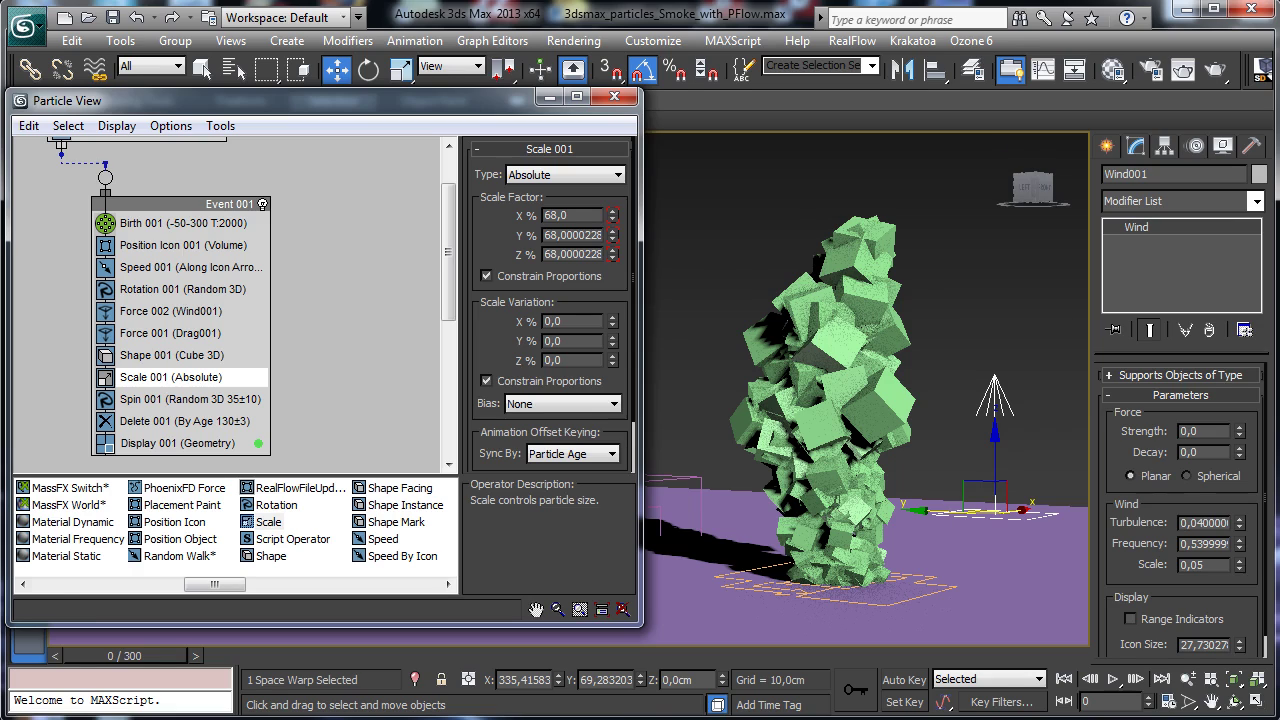
pyautogui.click(190, 358)
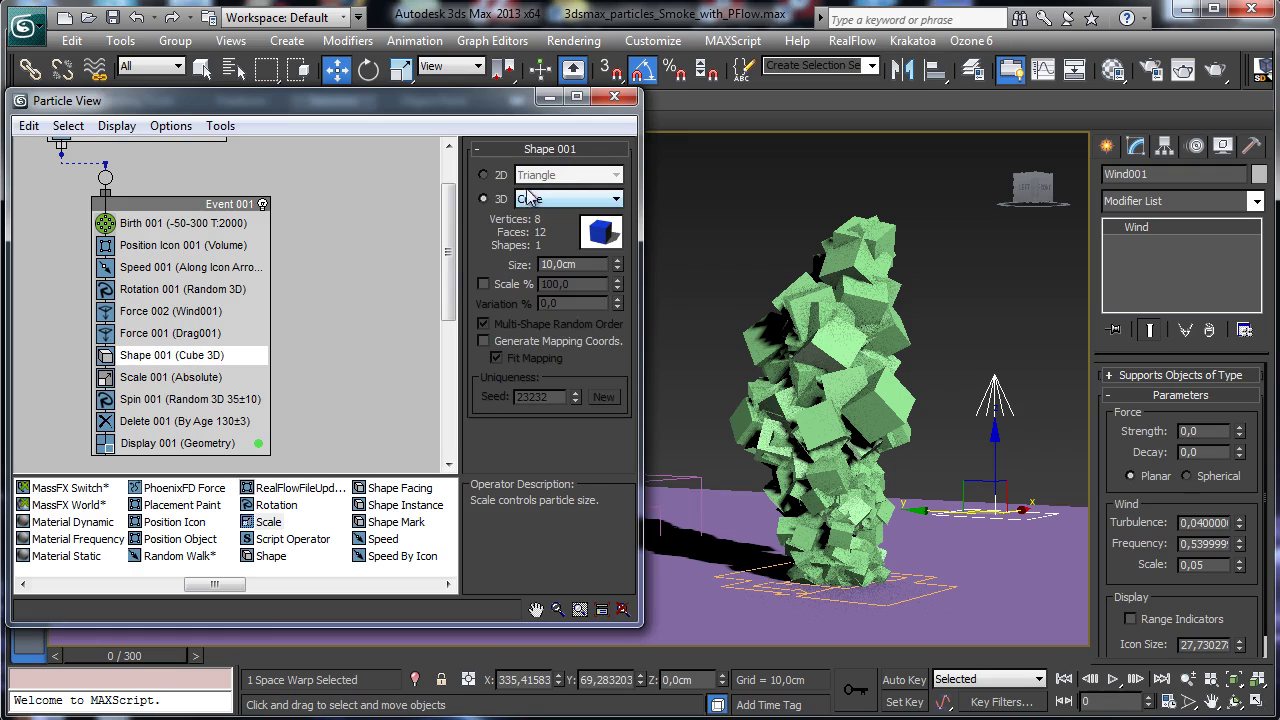
pyautogui.click(498, 175)
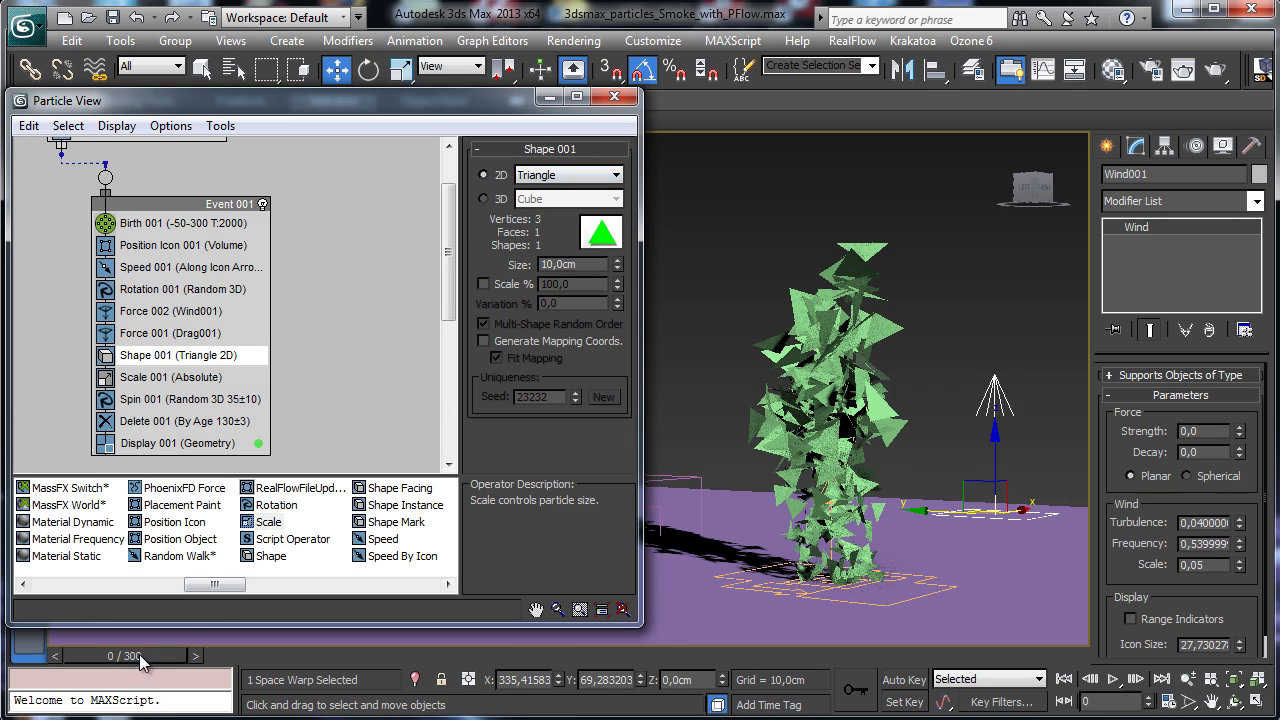
# Change the Shape 001 operator's 2D shape to Square and scrub the timeline to check the particles, returning to frame 0
pyautogui.moveTo(139, 654); pyautogui.dragTo(164, 621)
pyautogui.press('w')
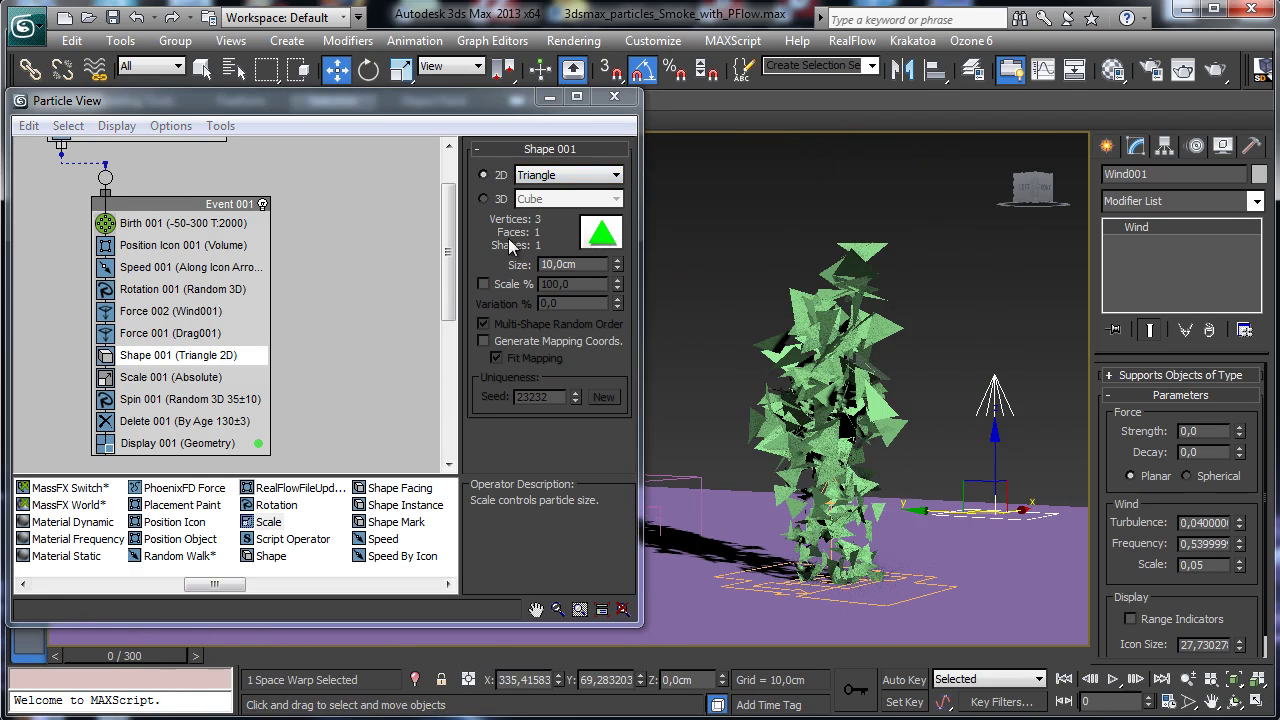
pyautogui.click(567, 175)
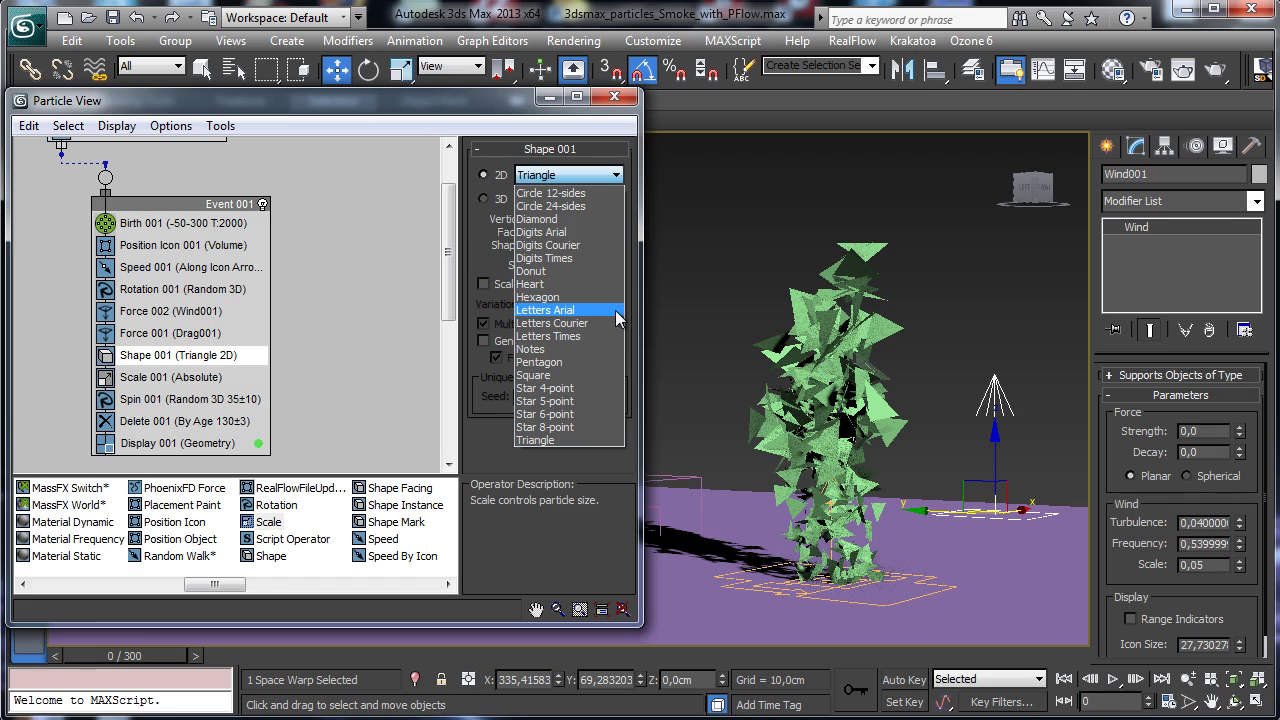
pyautogui.click(560, 376)
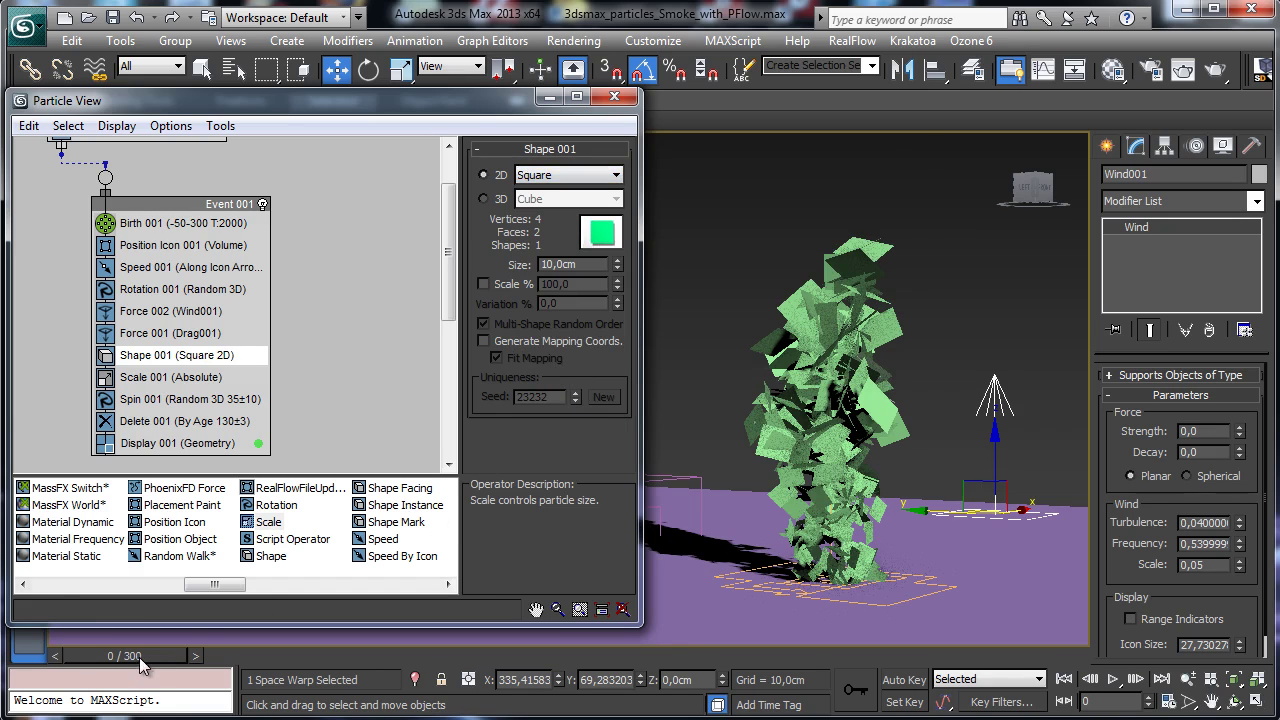
pyautogui.moveTo(139, 657); pyautogui.dragTo(183, 638)
pyautogui.press('w')
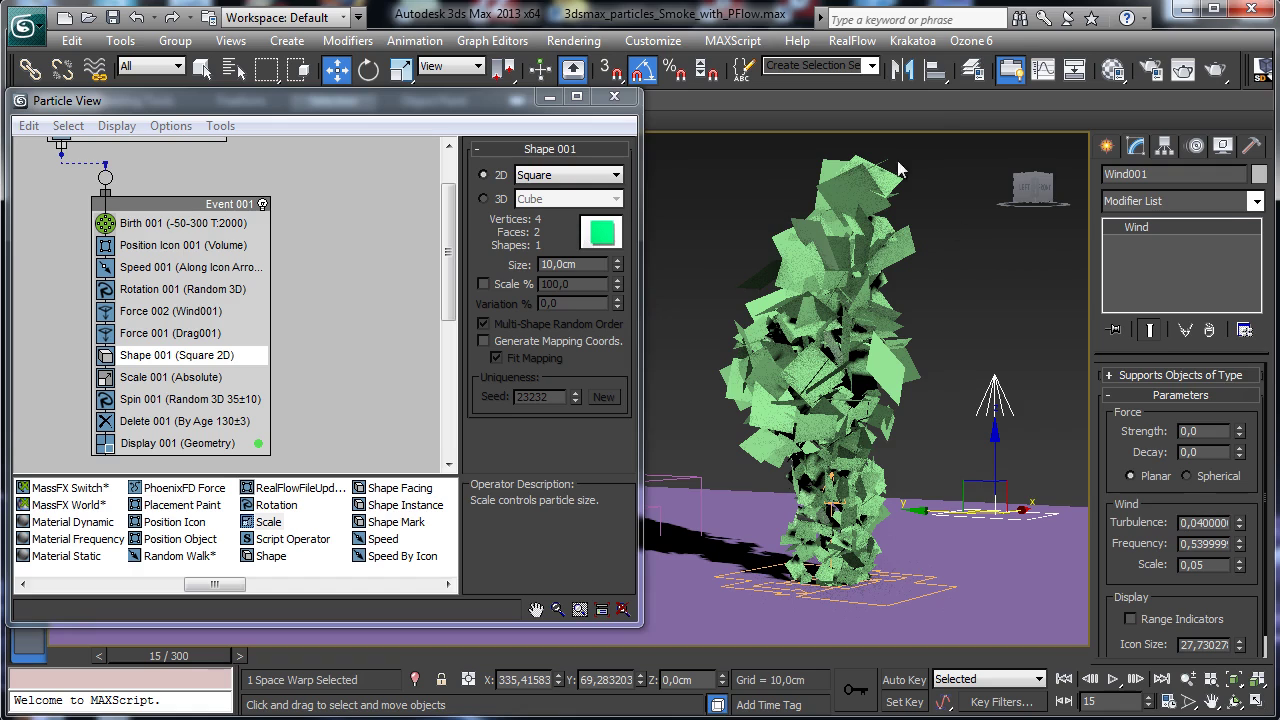
pyautogui.click(70, 658)
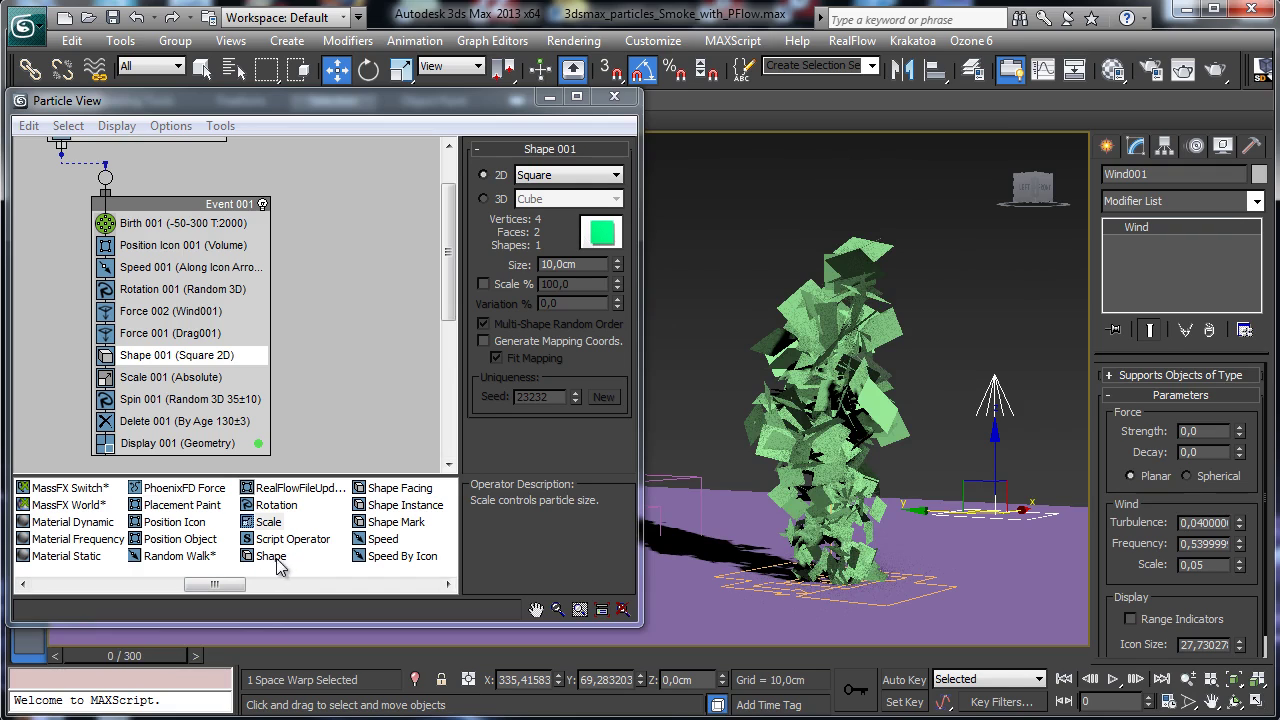
# Replace the Shape 001 operator in Event 001 with a Shape Facing operator and show its parameters
pyautogui.click(416, 489)
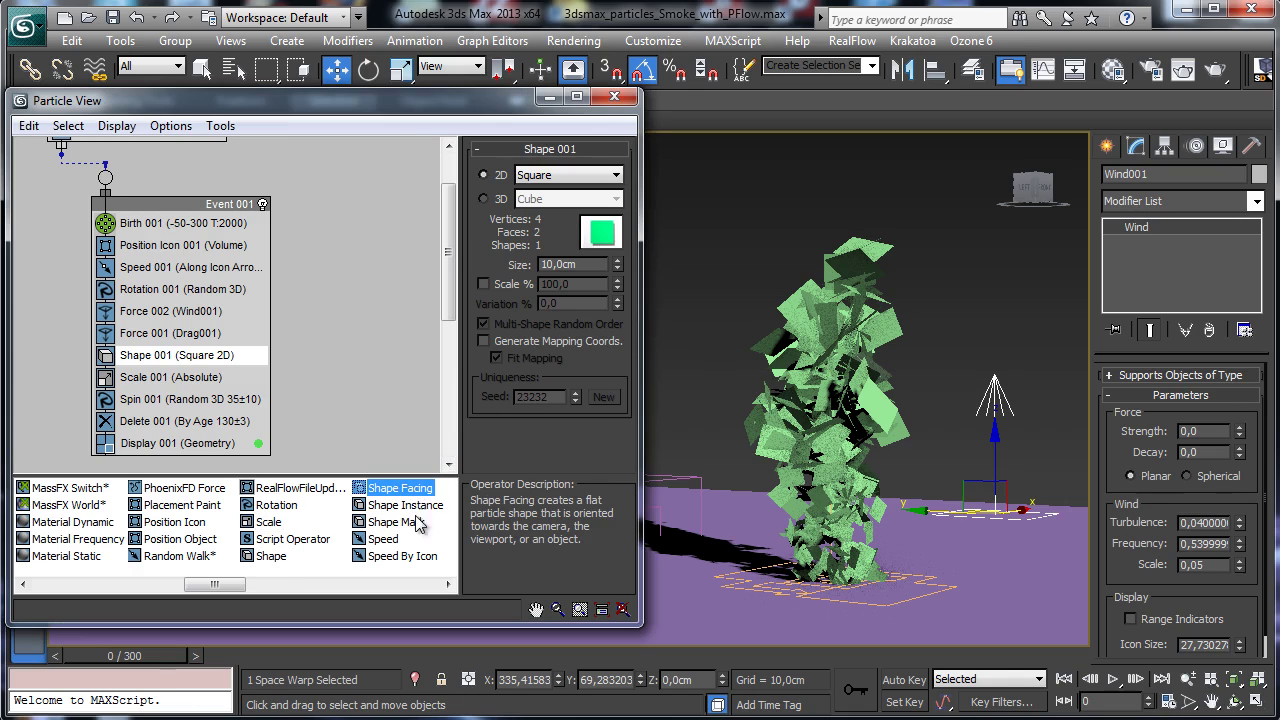
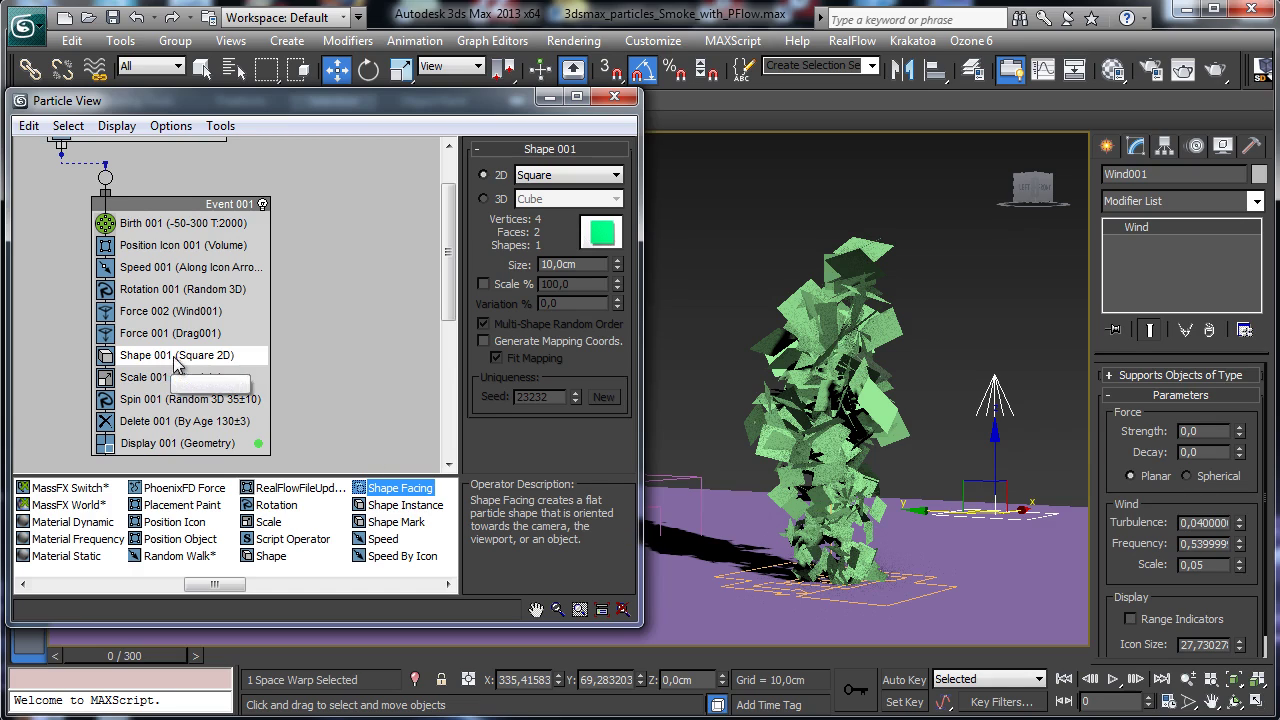
pyautogui.moveTo(398, 492); pyautogui.dragTo(214, 367)
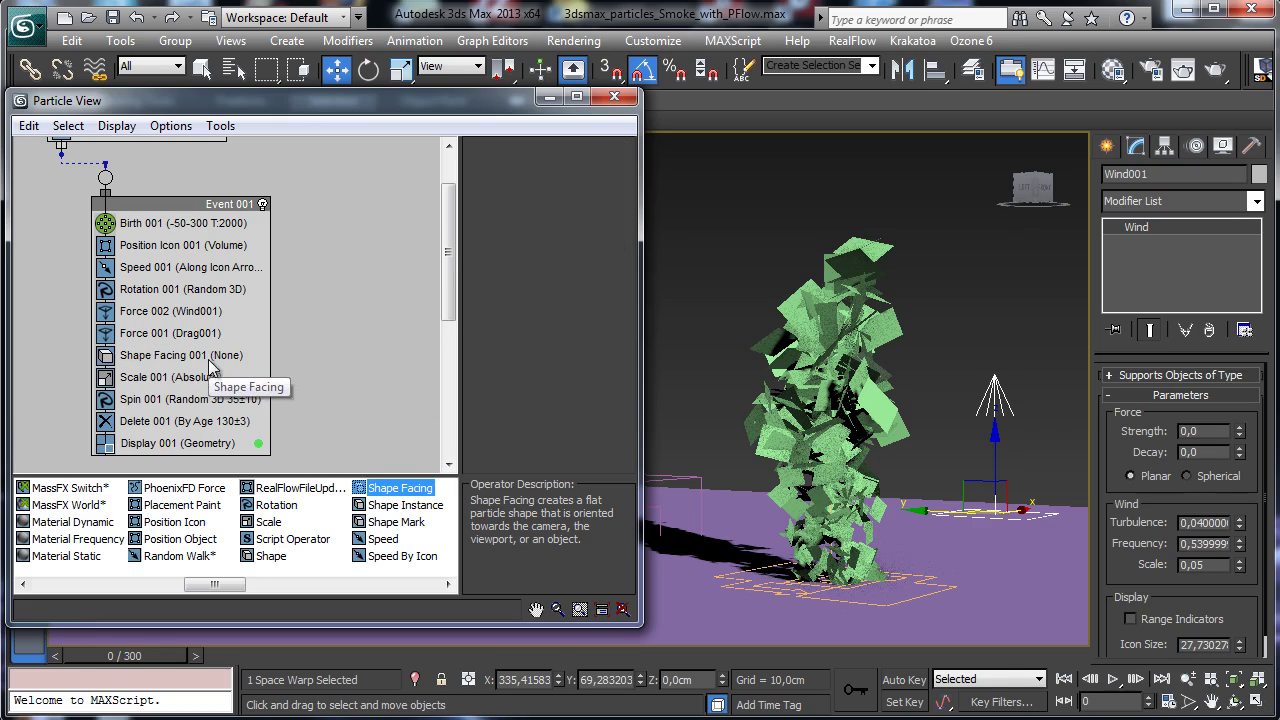
pyautogui.click(215, 360)
pyautogui.moveTo(161, 652); pyautogui.dragTo(51, 590)
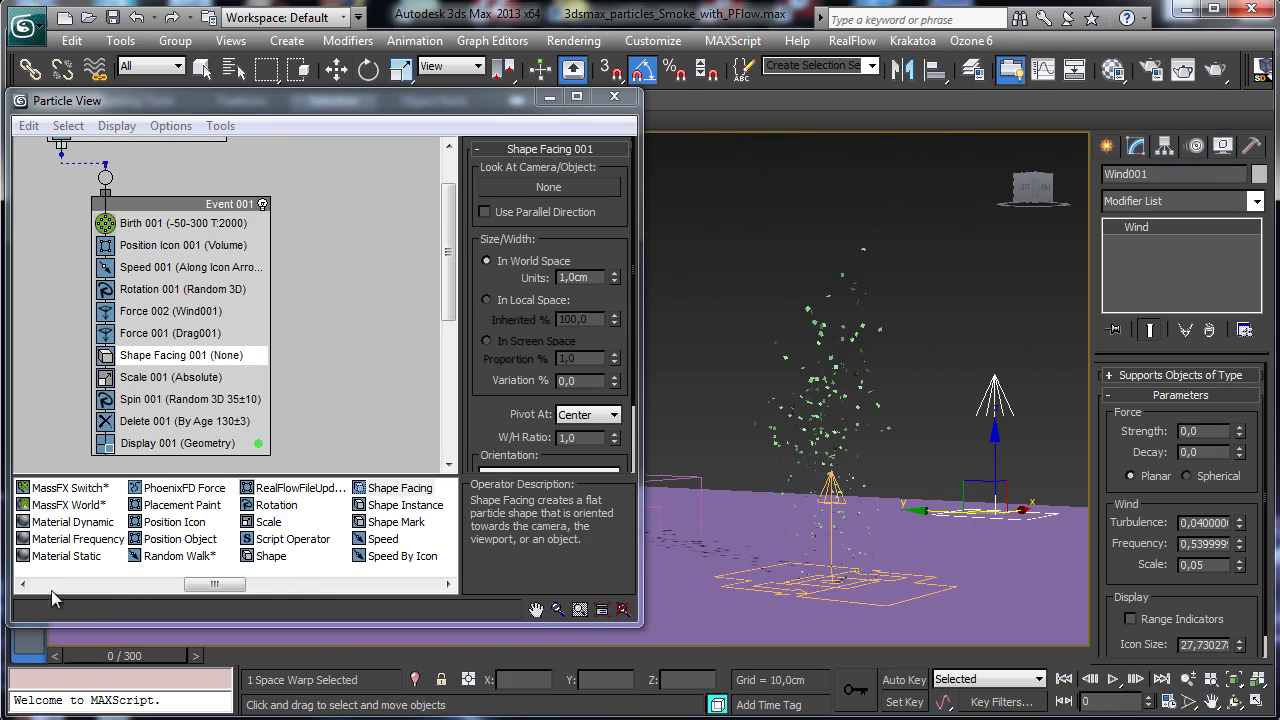
pyautogui.press('w')
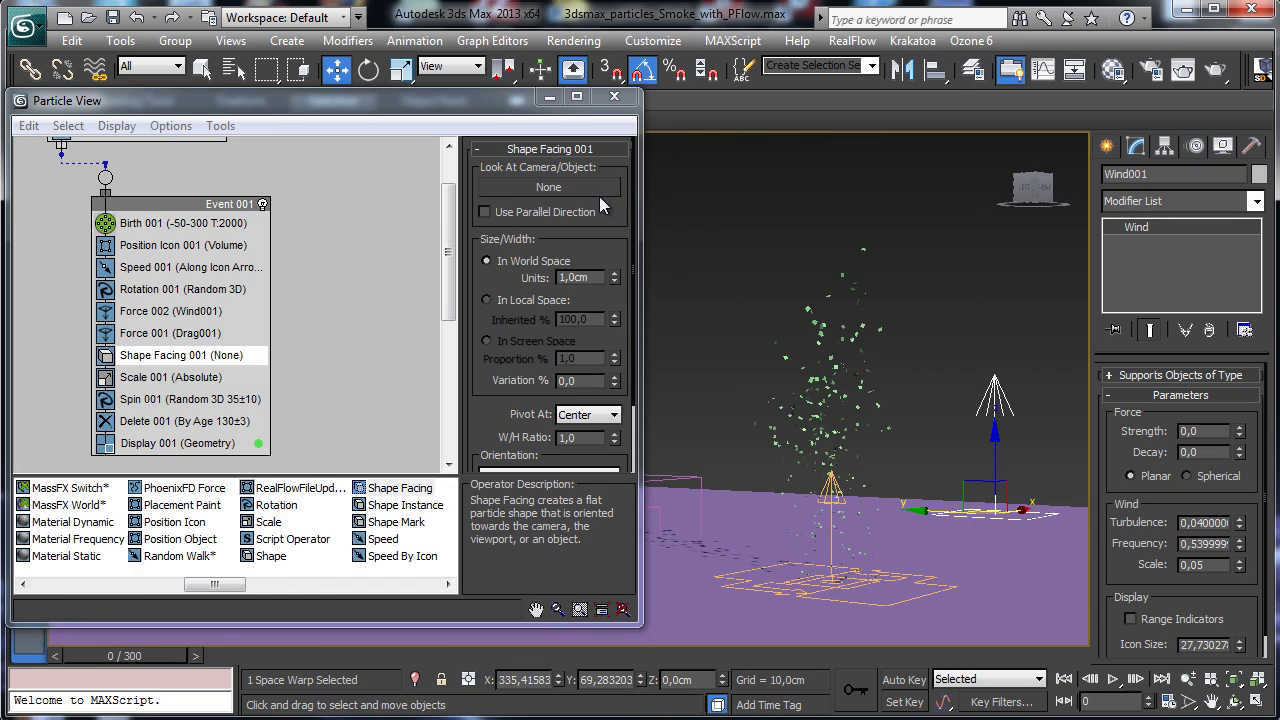
# Minimize Particle View and create a camera from the current perspective view
pyautogui.click(549, 99)
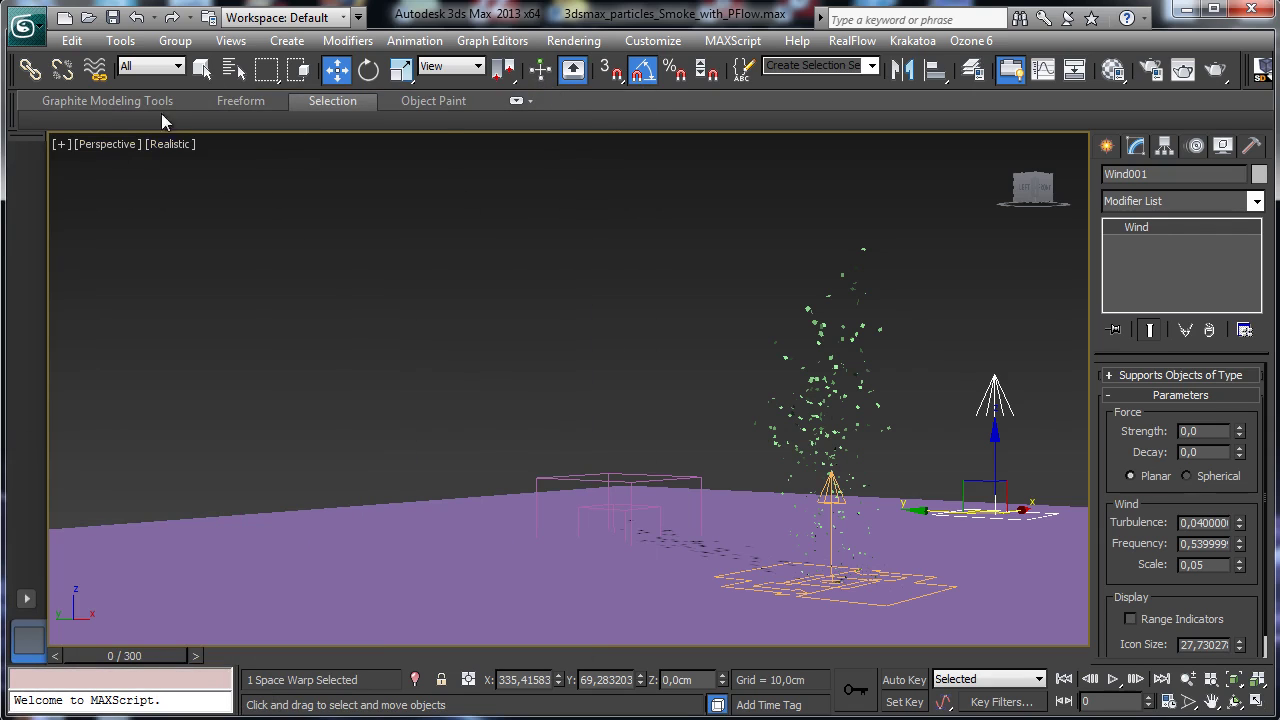
pyautogui.click(287, 40)
pyautogui.moveTo(197, 38)
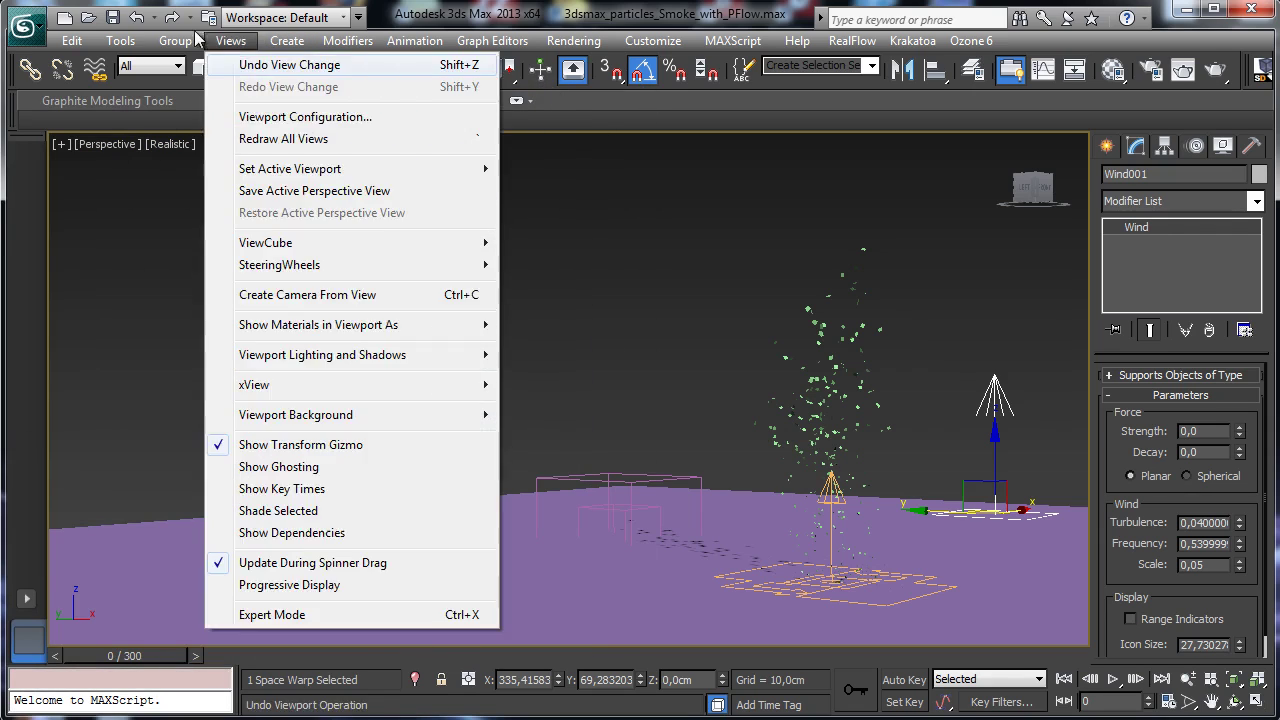
pyautogui.click(416, 296)
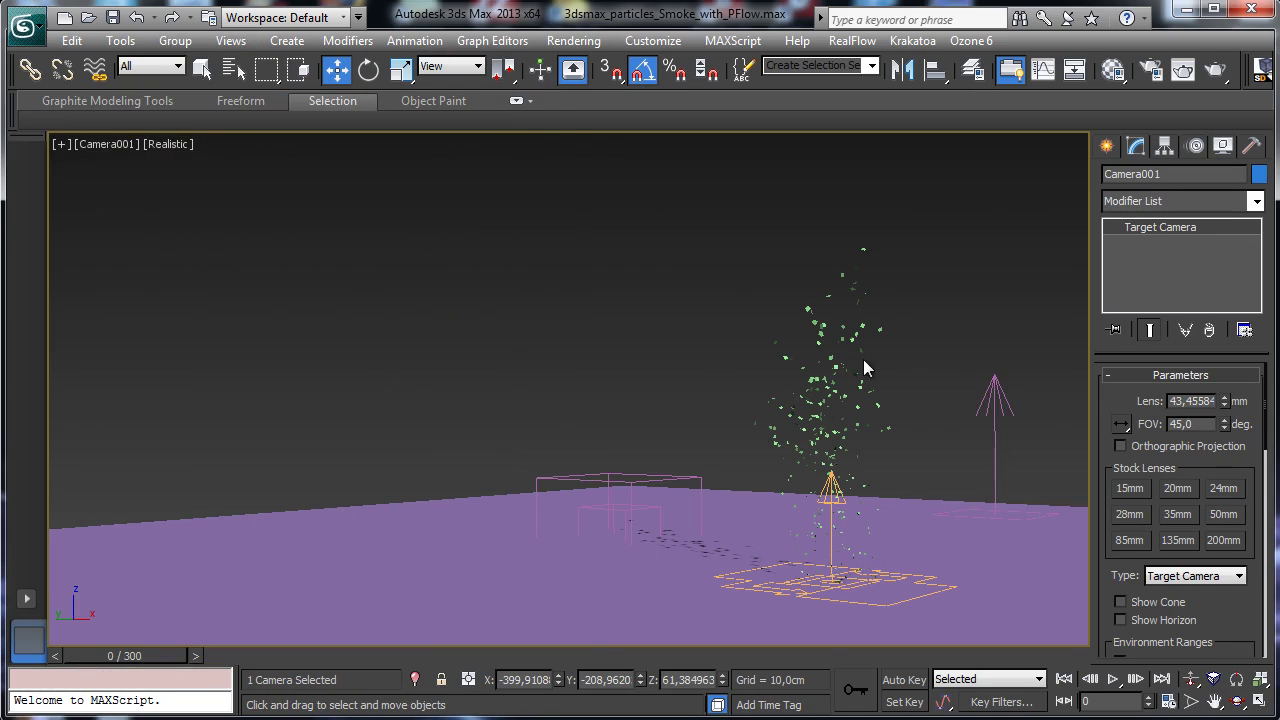
# Reopen Particle View from the PF_Smoke-Dust source and set Camera001 as the look-at object of Shape Facing 001
pyautogui.click(829, 505)
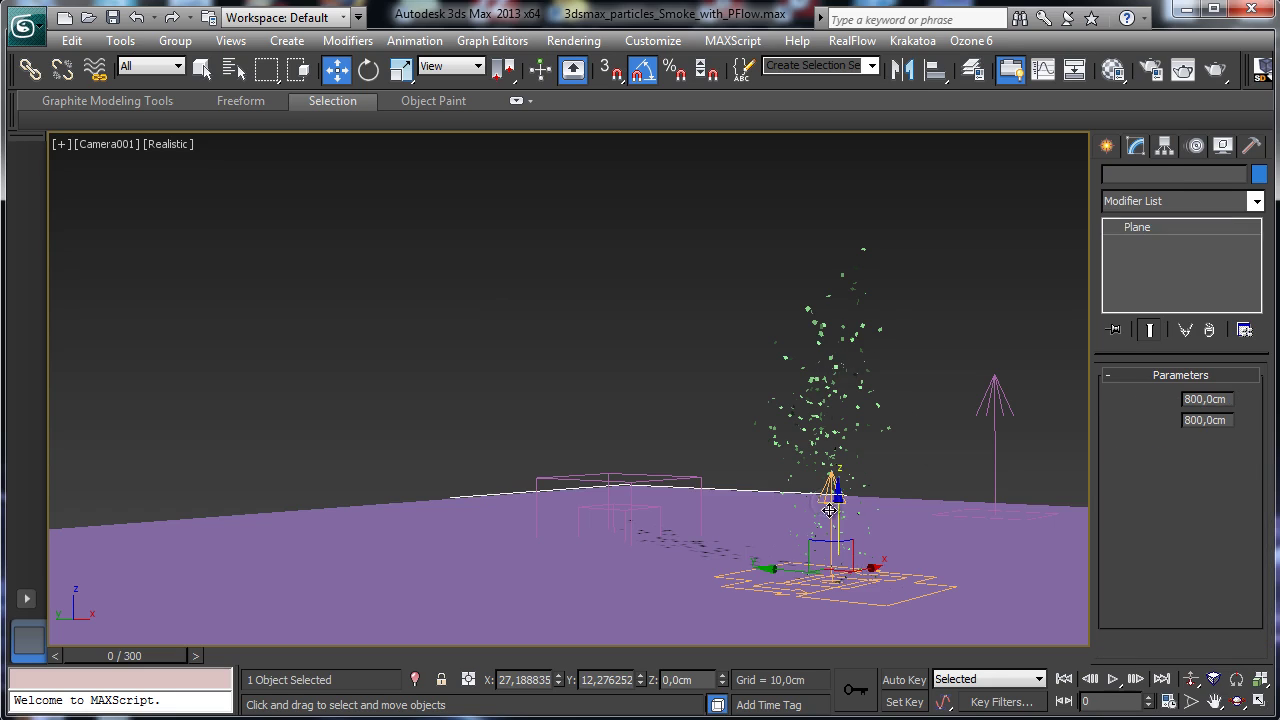
pyautogui.click(834, 478)
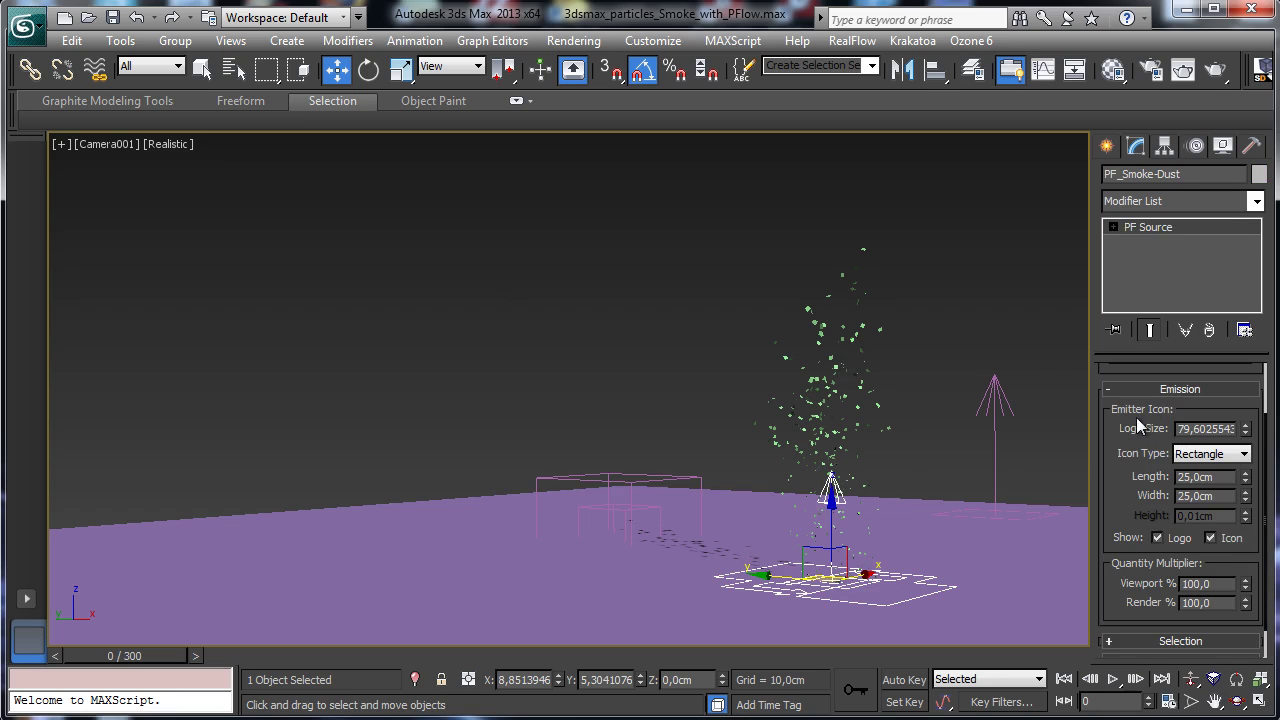
pyautogui.scroll(2, 1136, 417)
pyautogui.click(1200, 428)
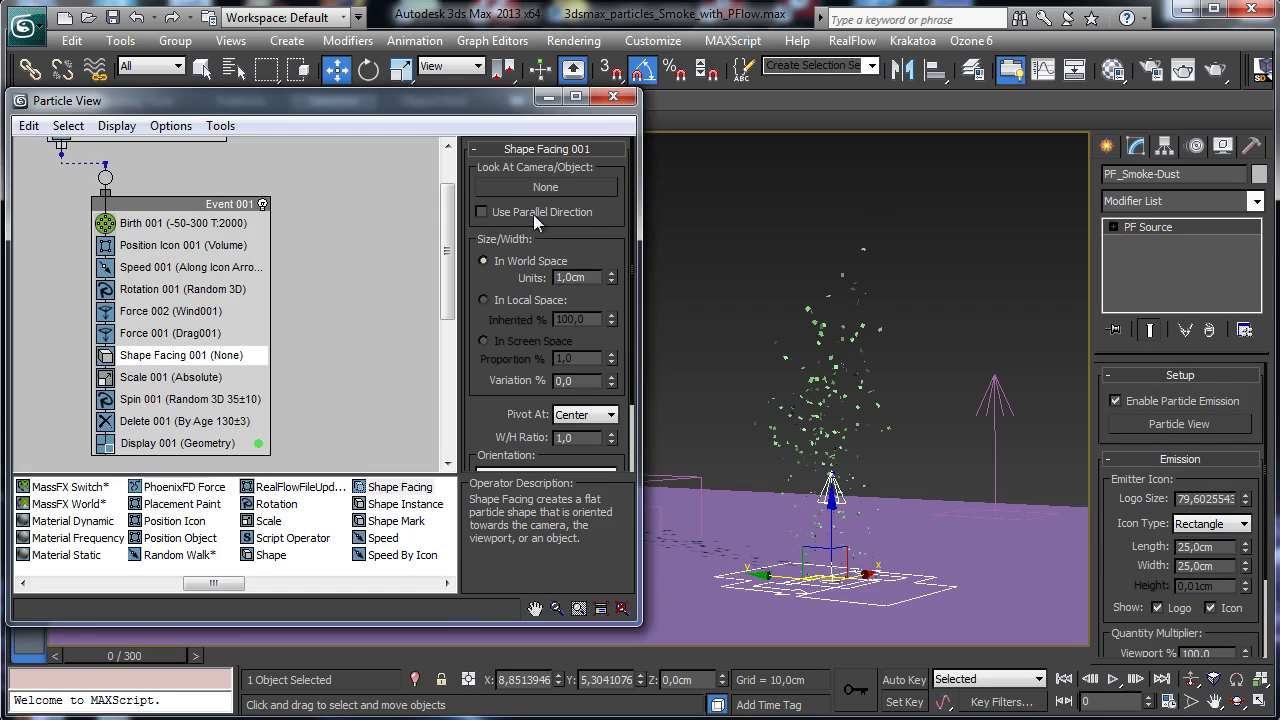
pyautogui.click(580, 189)
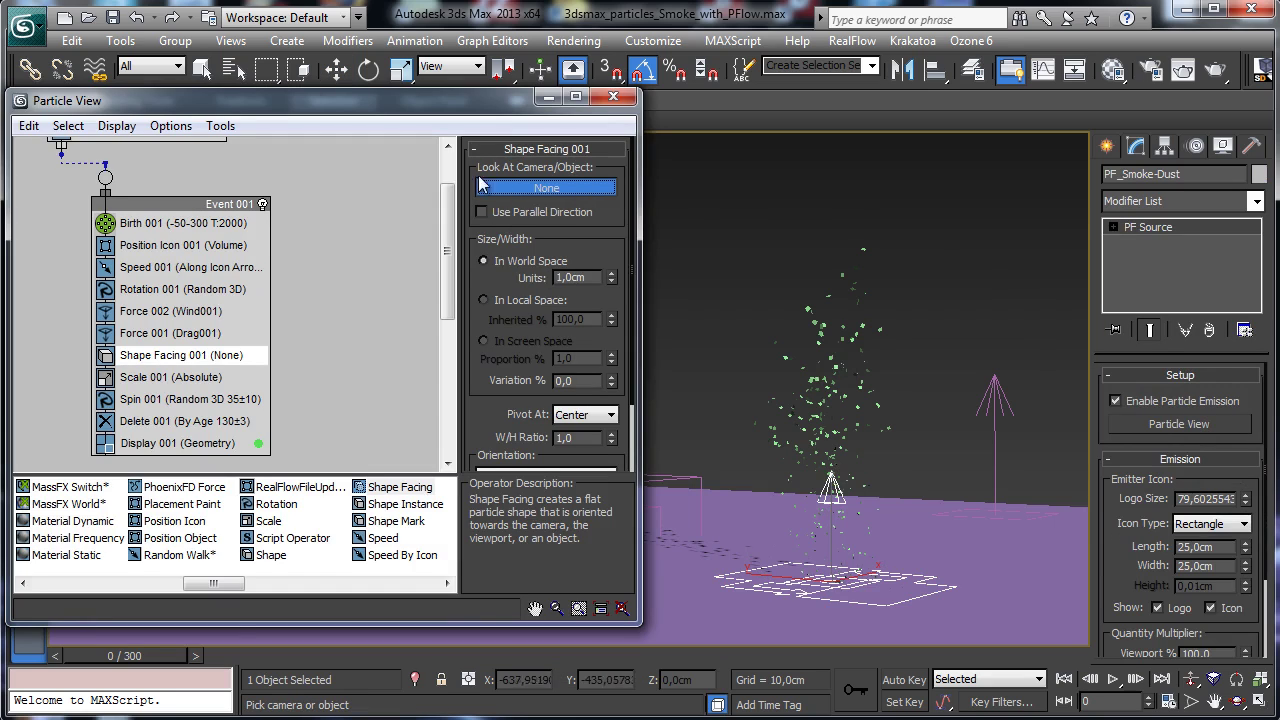
pyautogui.click(233, 68)
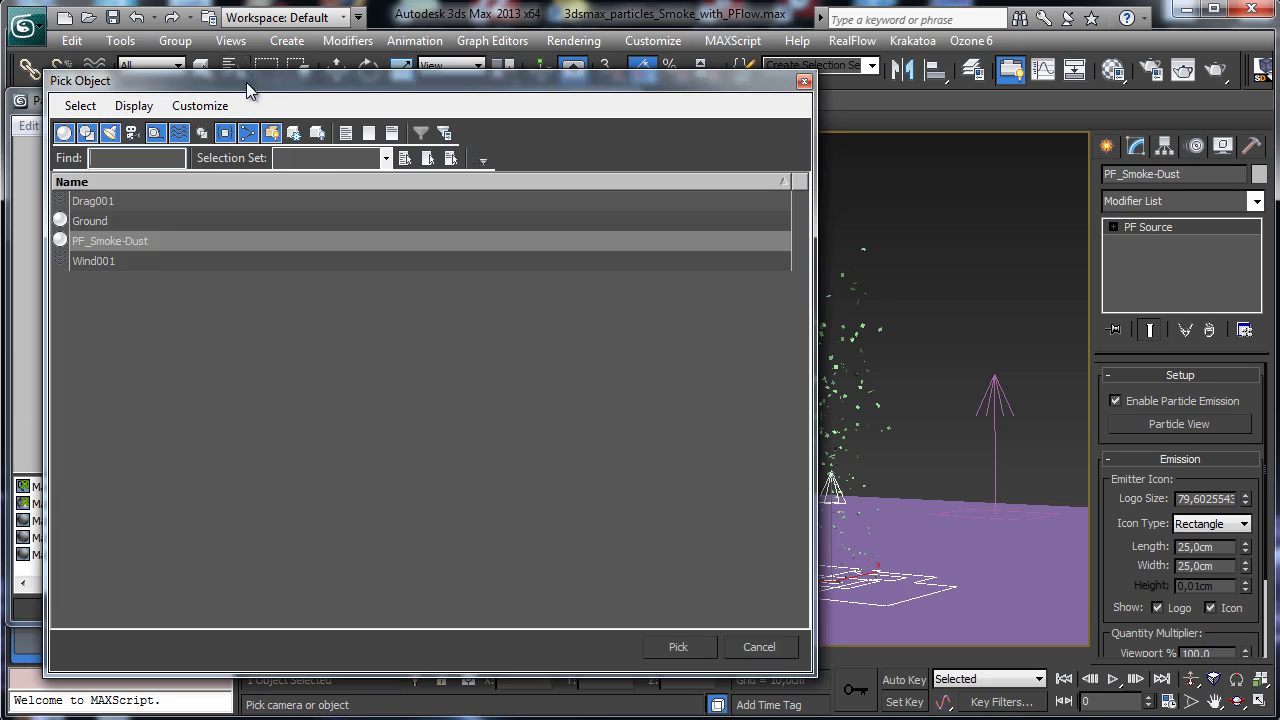
pyautogui.click(131, 133)
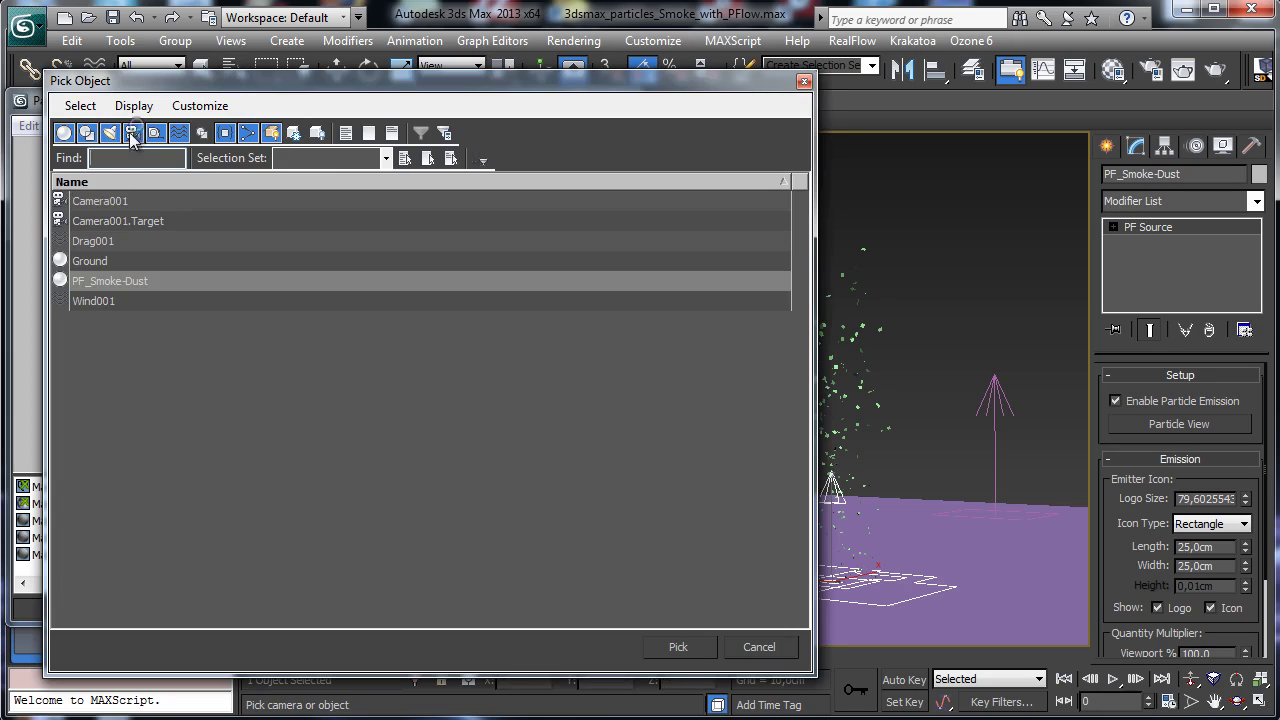
pyautogui.click(110, 201)
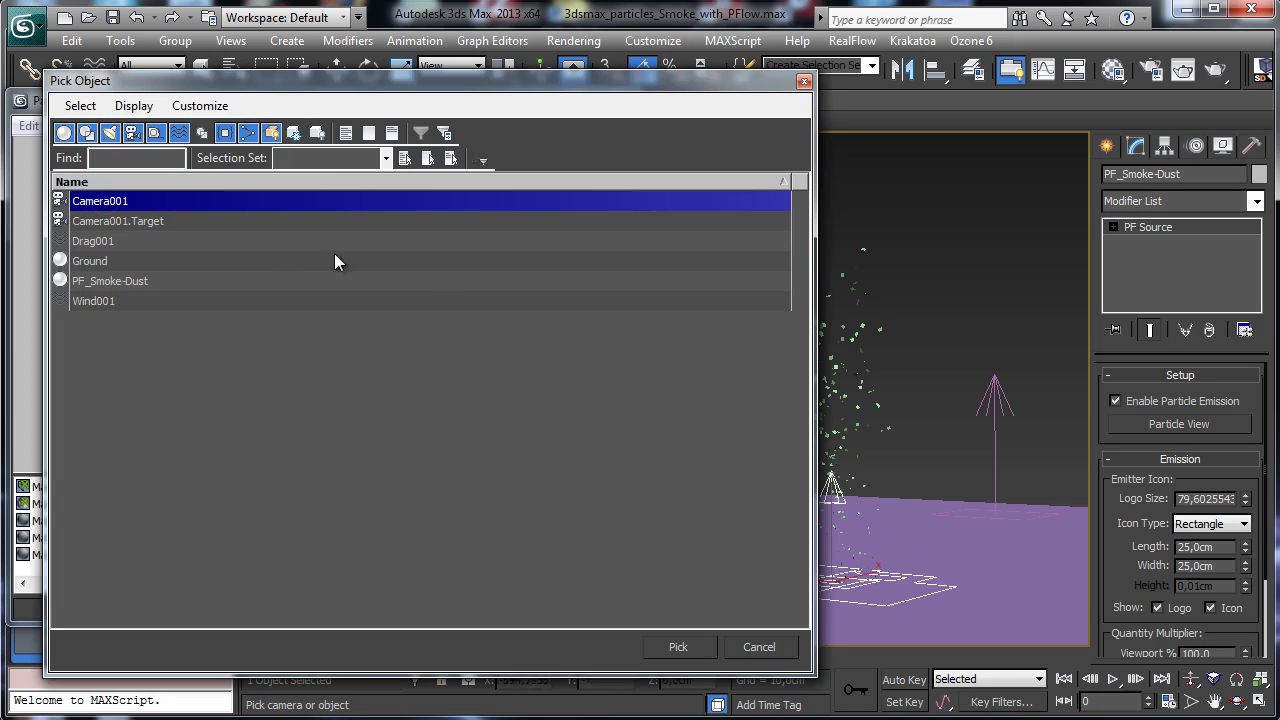
pyautogui.click(680, 646)
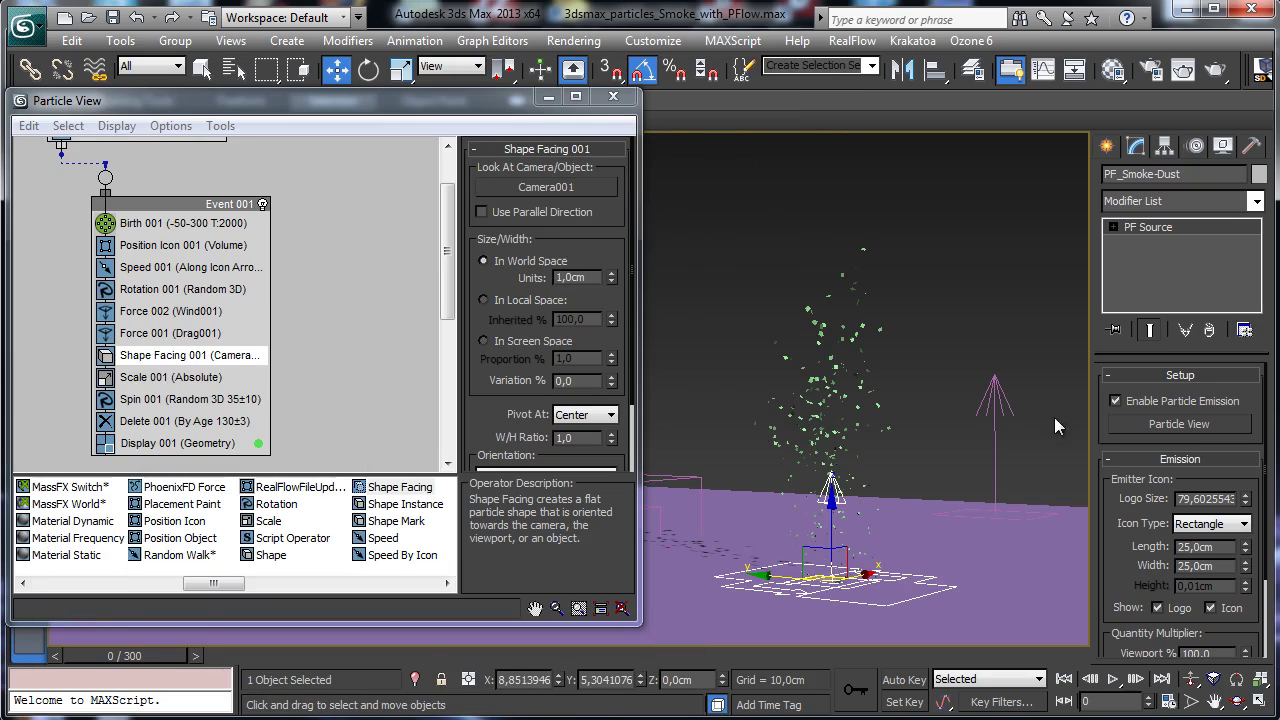
# Enable Use Parallel Direction for Shape Facing 001, scrub to frame 45 and try a 64 cm world-space size
pyautogui.click(542, 212)
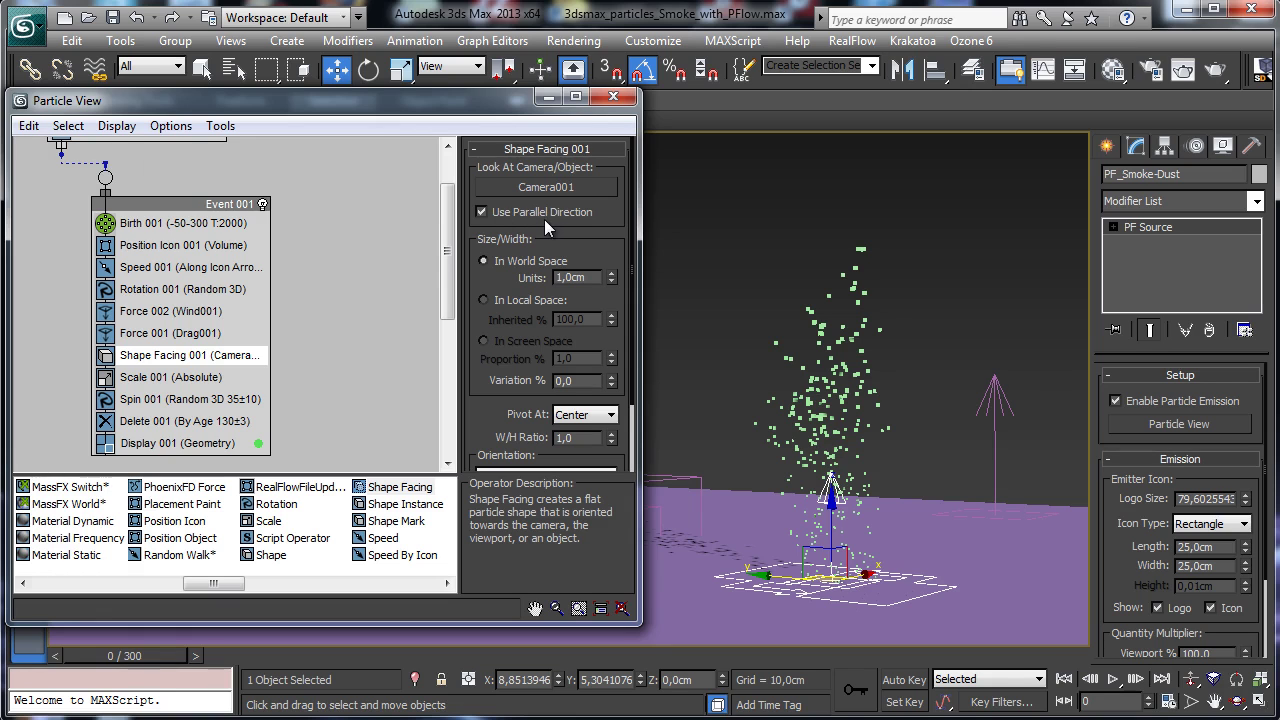
pyautogui.moveTo(137, 656); pyautogui.dragTo(271, 605)
pyautogui.press('w')
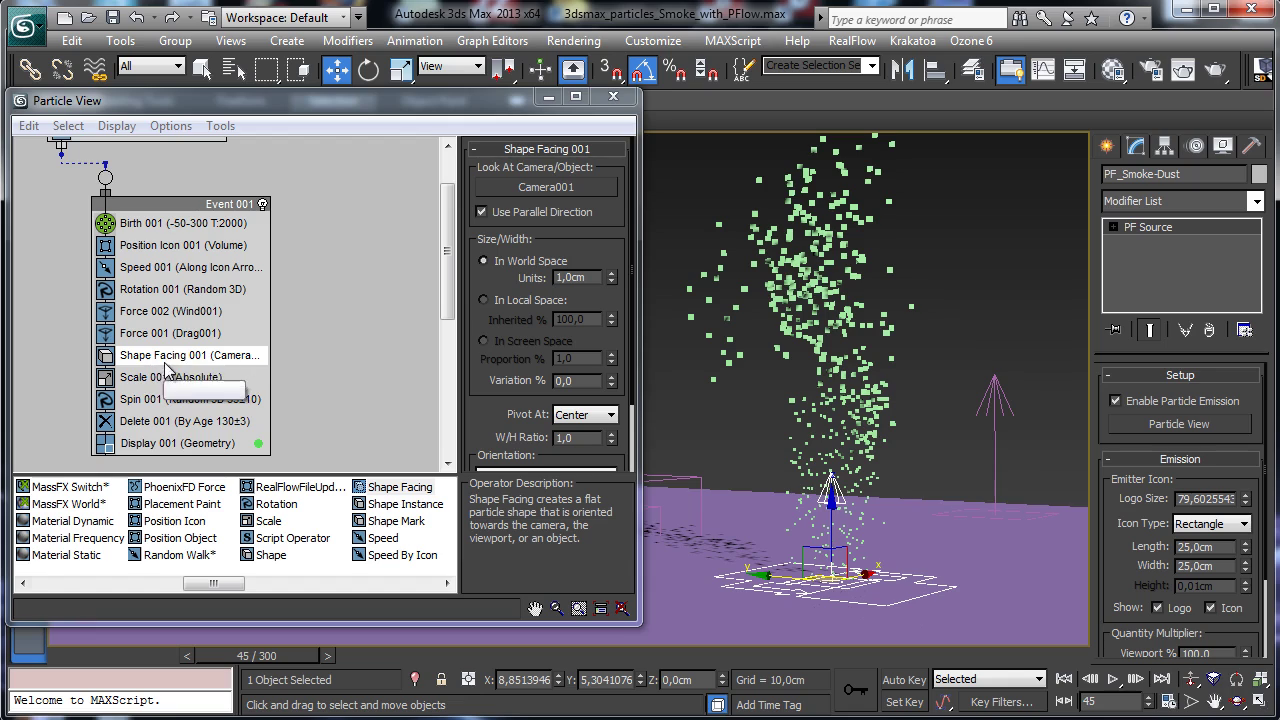
pyautogui.moveTo(613, 281)
pyautogui.mouseDown()
pyautogui.moveTo(610, 246)
pyautogui.moveTo(611, 285)
pyautogui.moveTo(607, 262)
pyautogui.mouseUp()
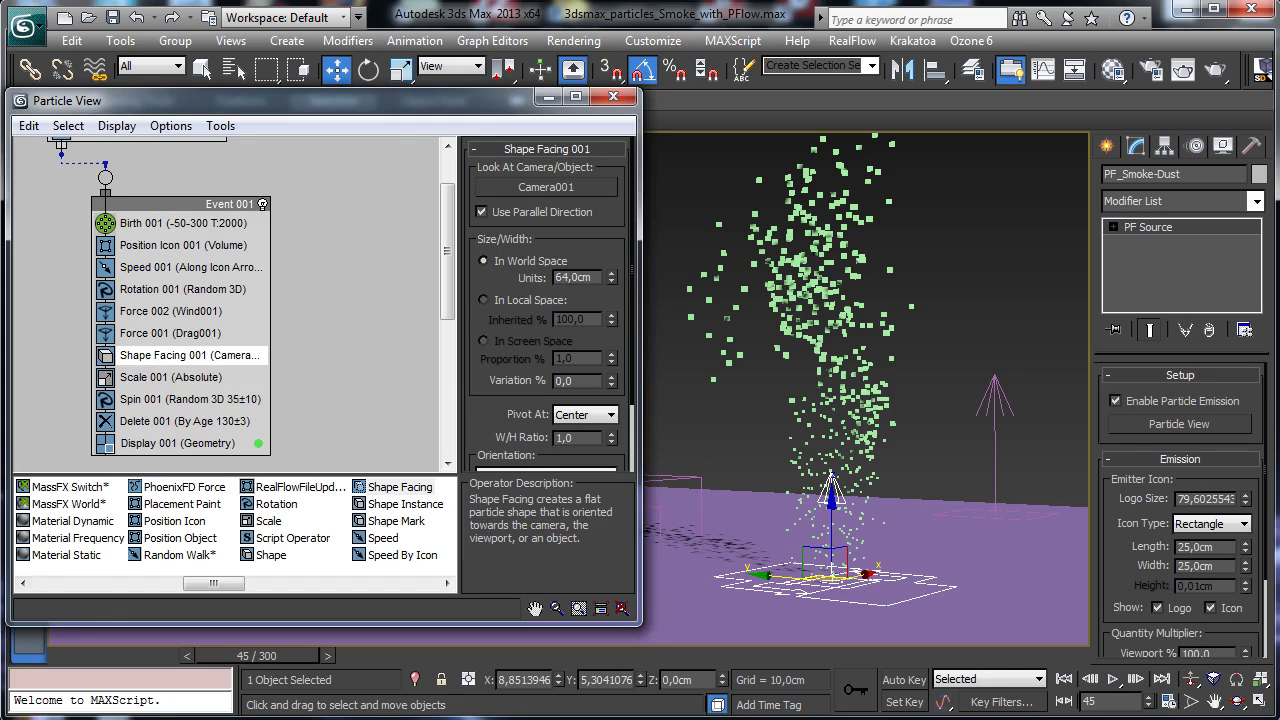
pyautogui.rightClick(611, 277)
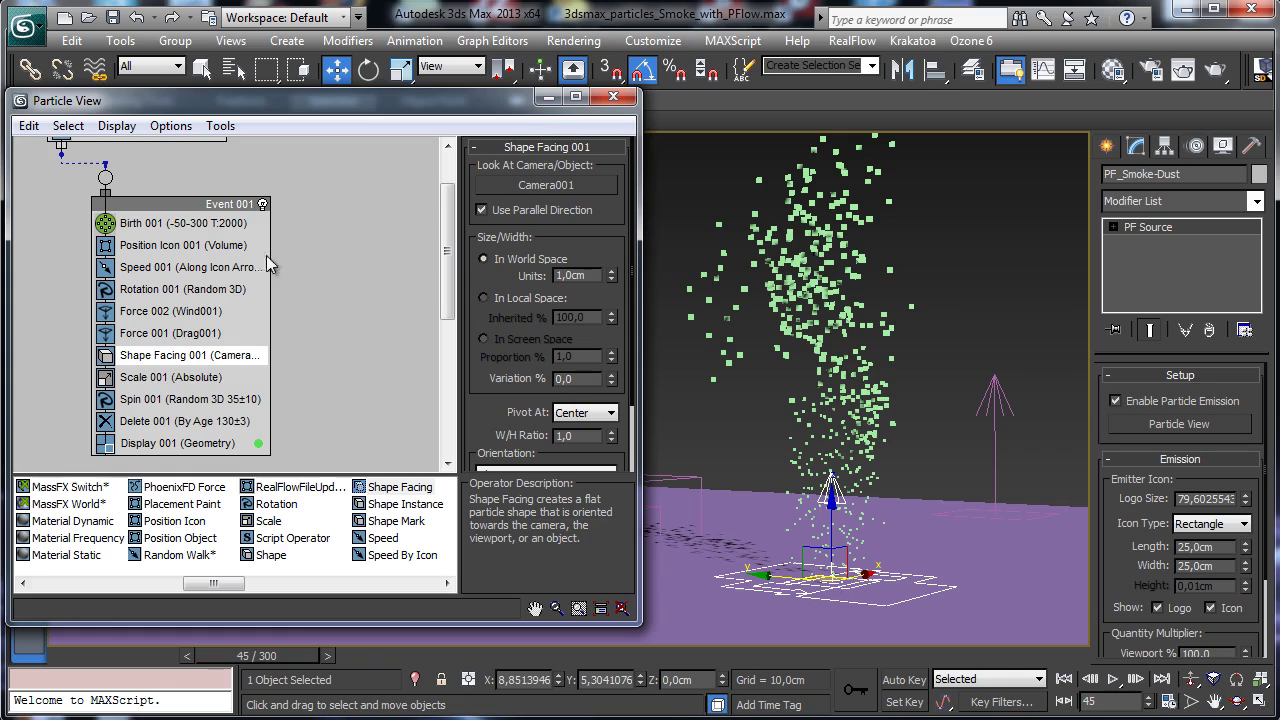
# Display the Scale 001 parameters, set the animation's start time to -50 and go to the first frame
pyautogui.click(152, 377)
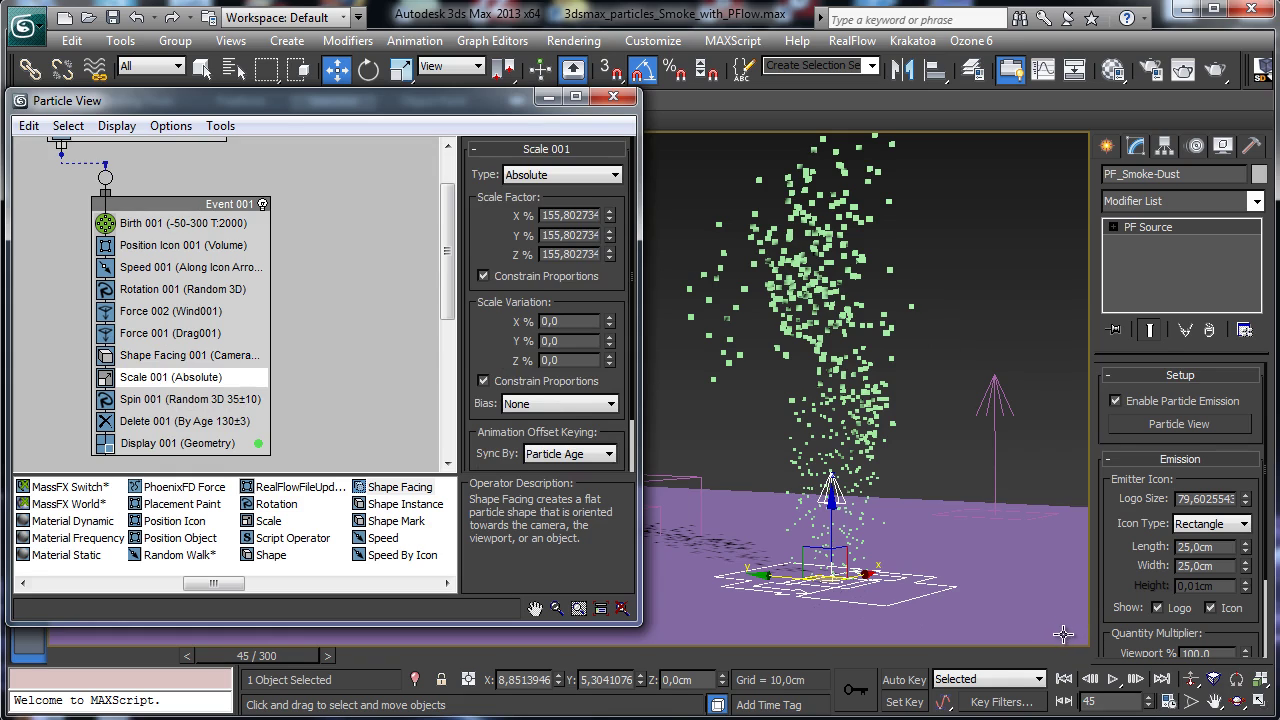
pyautogui.click(1145, 697)
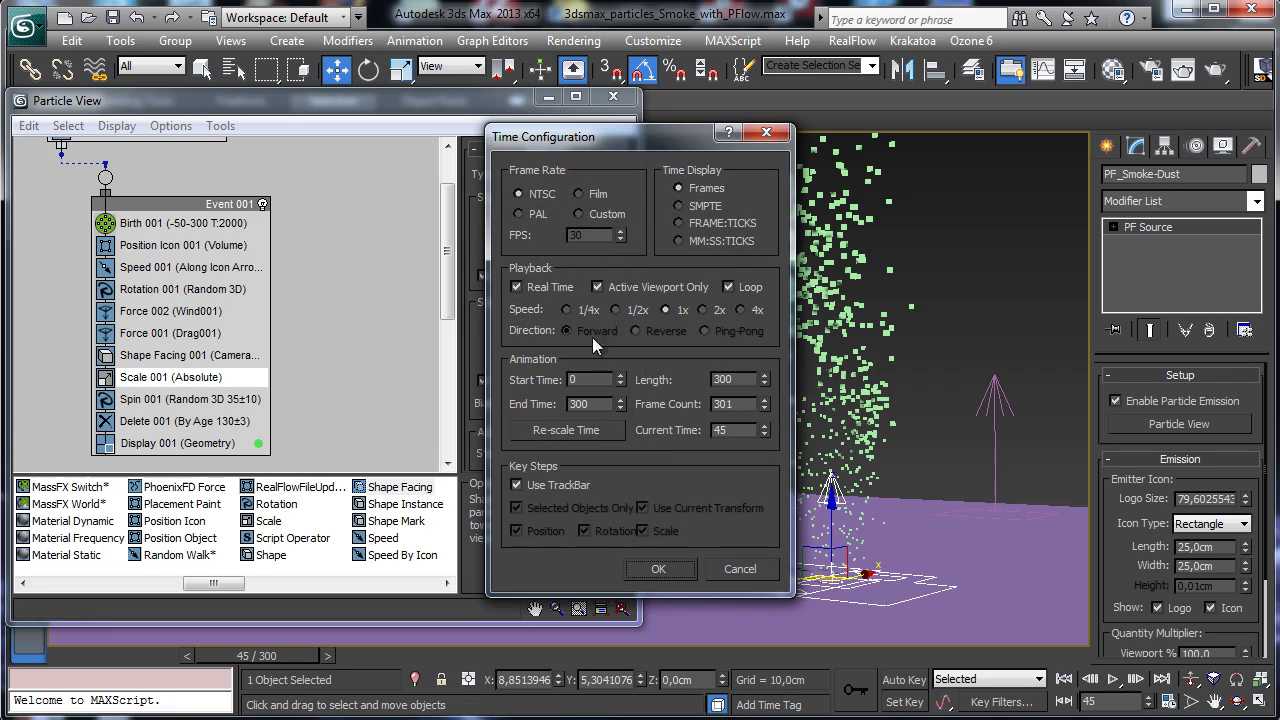
pyautogui.doubleClick(602, 378)
pyautogui.write('-50')
pyautogui.press('Return')
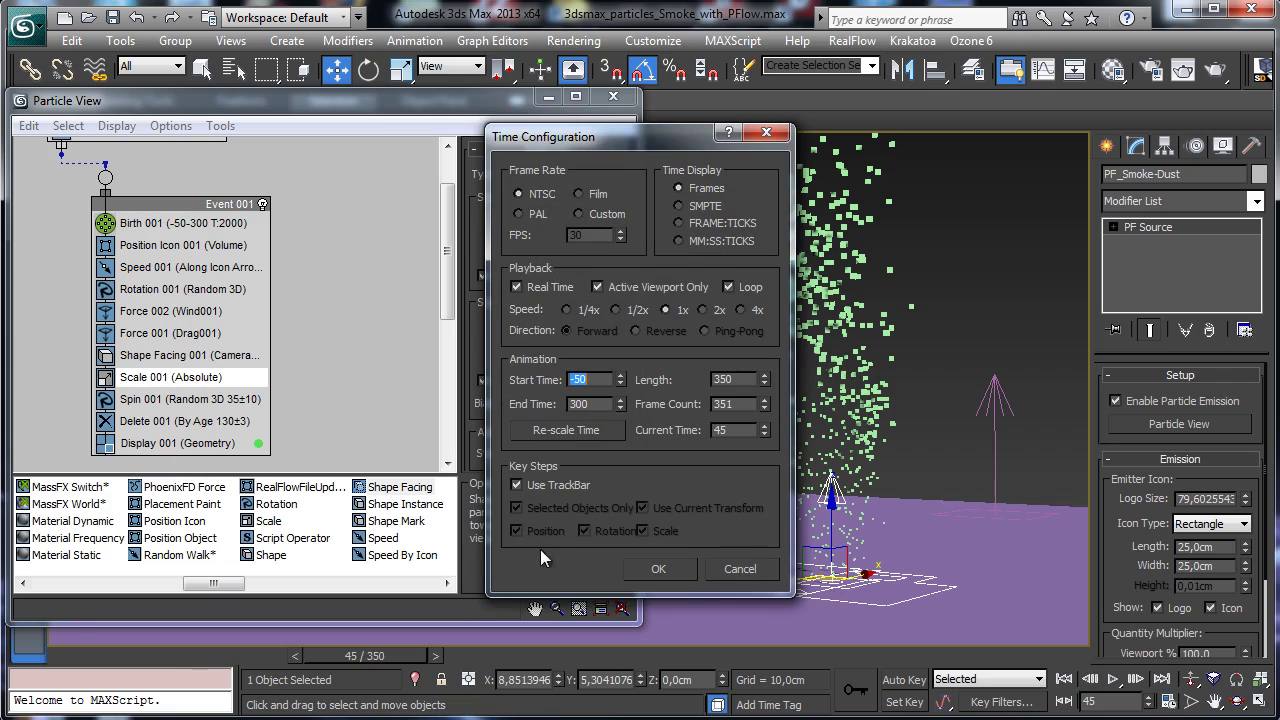
pyautogui.click(657, 568)
pyautogui.click(1063, 679)
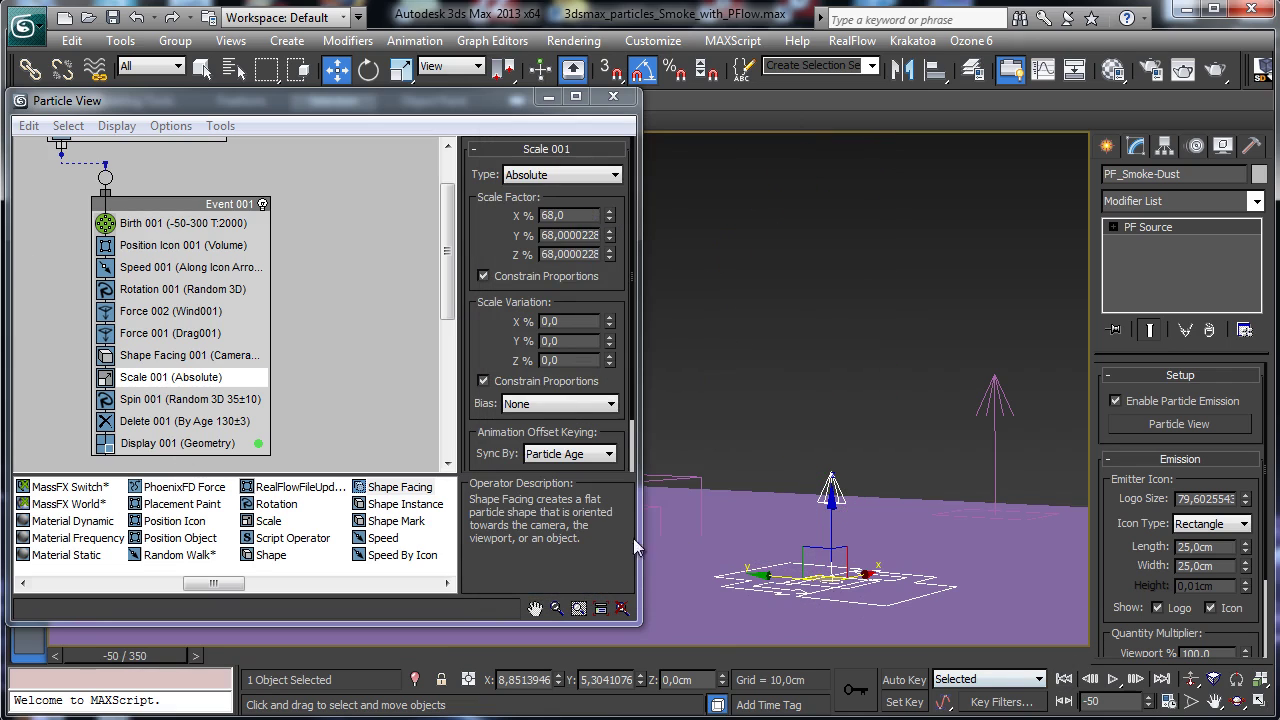
# Try raising Scale 001's scale factor to about 241% at frame -50 with Auto Key on, and scrub to frame 114
pyautogui.click(905, 679)
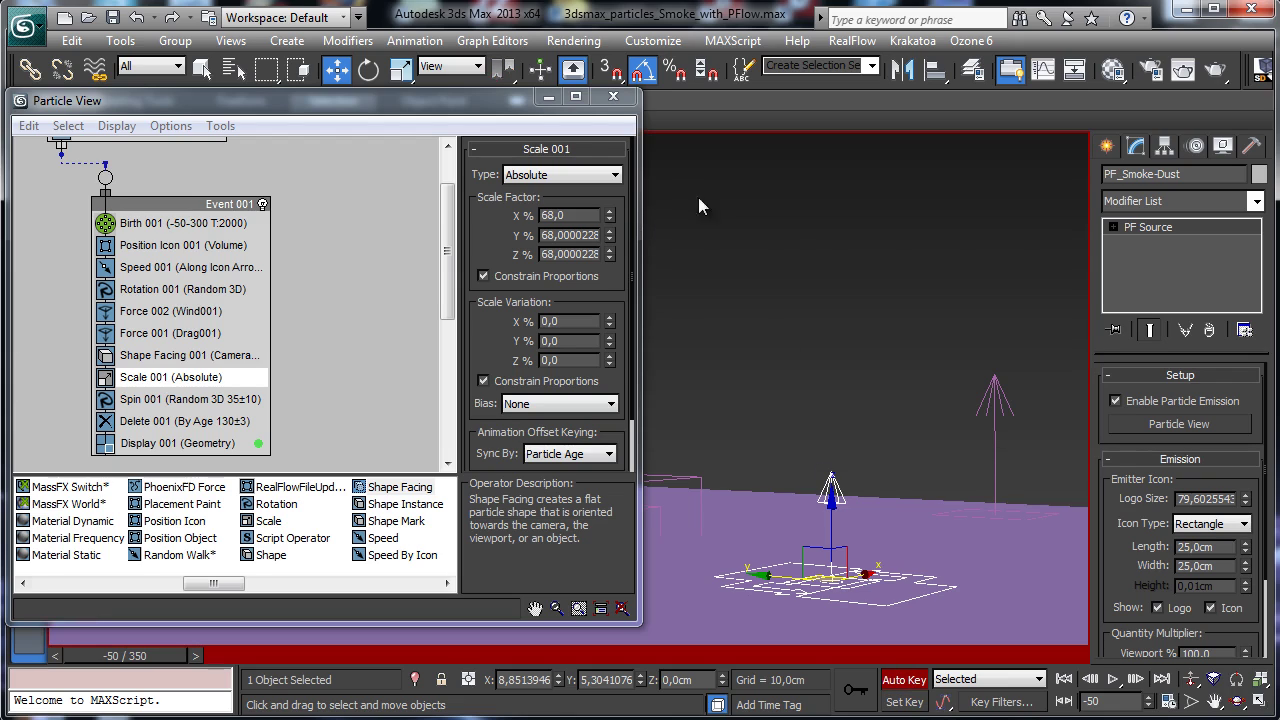
pyautogui.moveTo(609, 216); pyautogui.dragTo(619, 176)
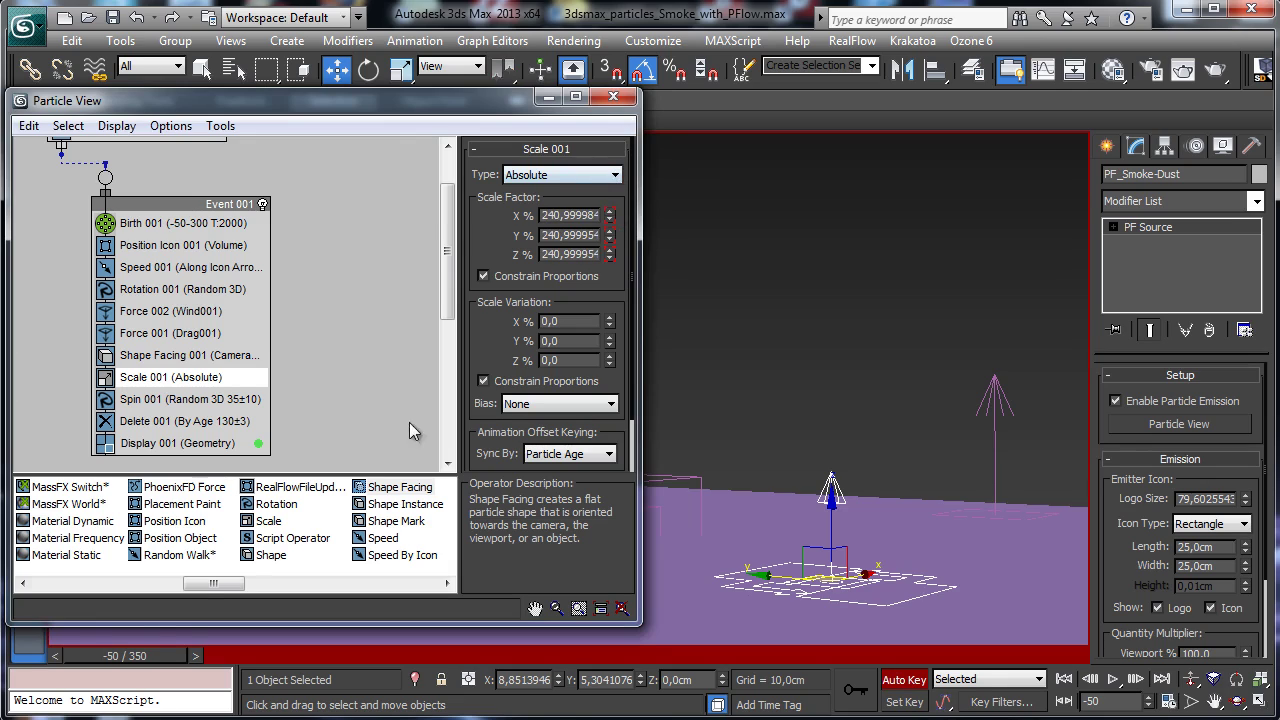
pyautogui.moveTo(156, 658); pyautogui.dragTo(571, 654)
pyautogui.press('w')
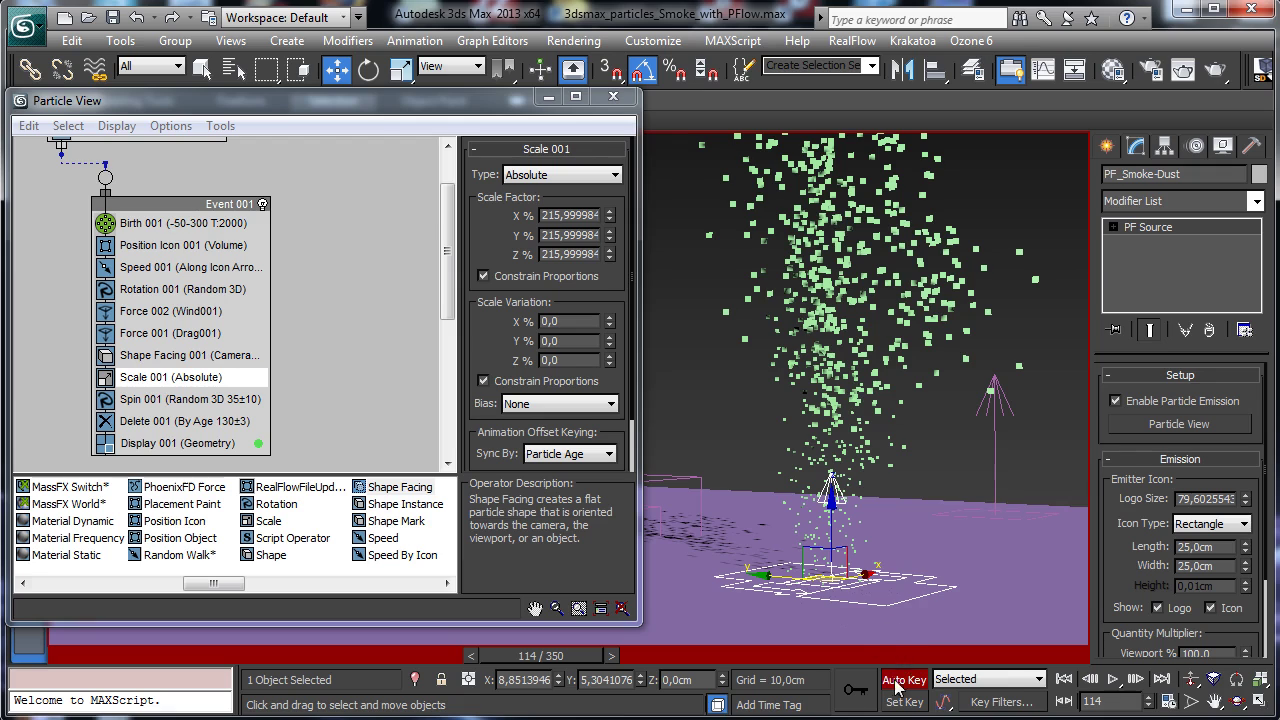
# Try the Inherit Once type for the Scale 001 operator
pyautogui.click(185, 352)
pyautogui.click(145, 378)
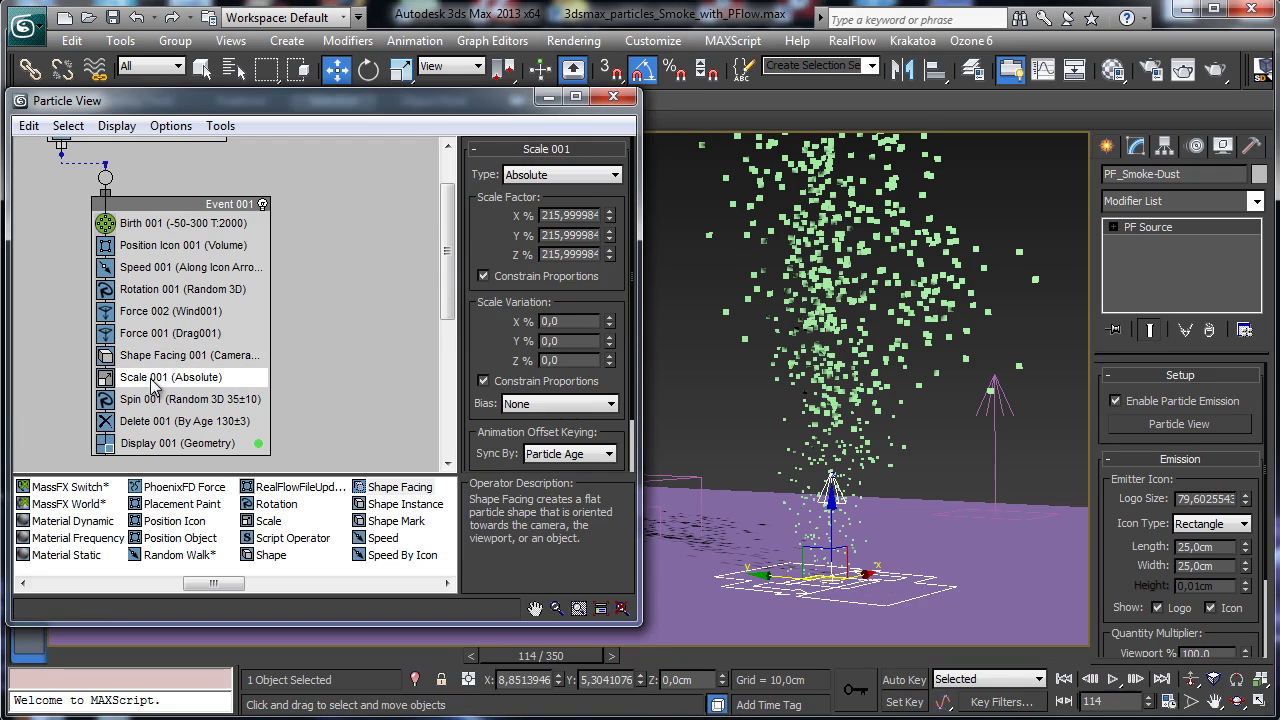
pyautogui.click(551, 175)
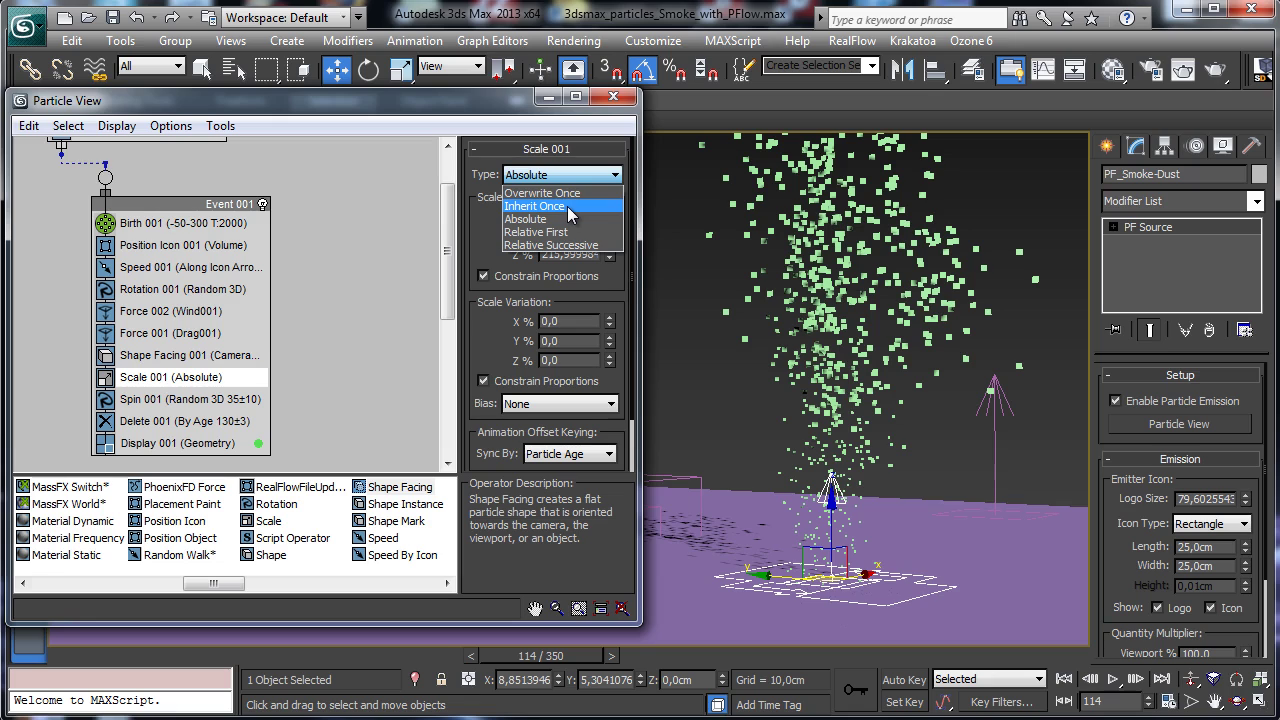
pyautogui.click(572, 207)
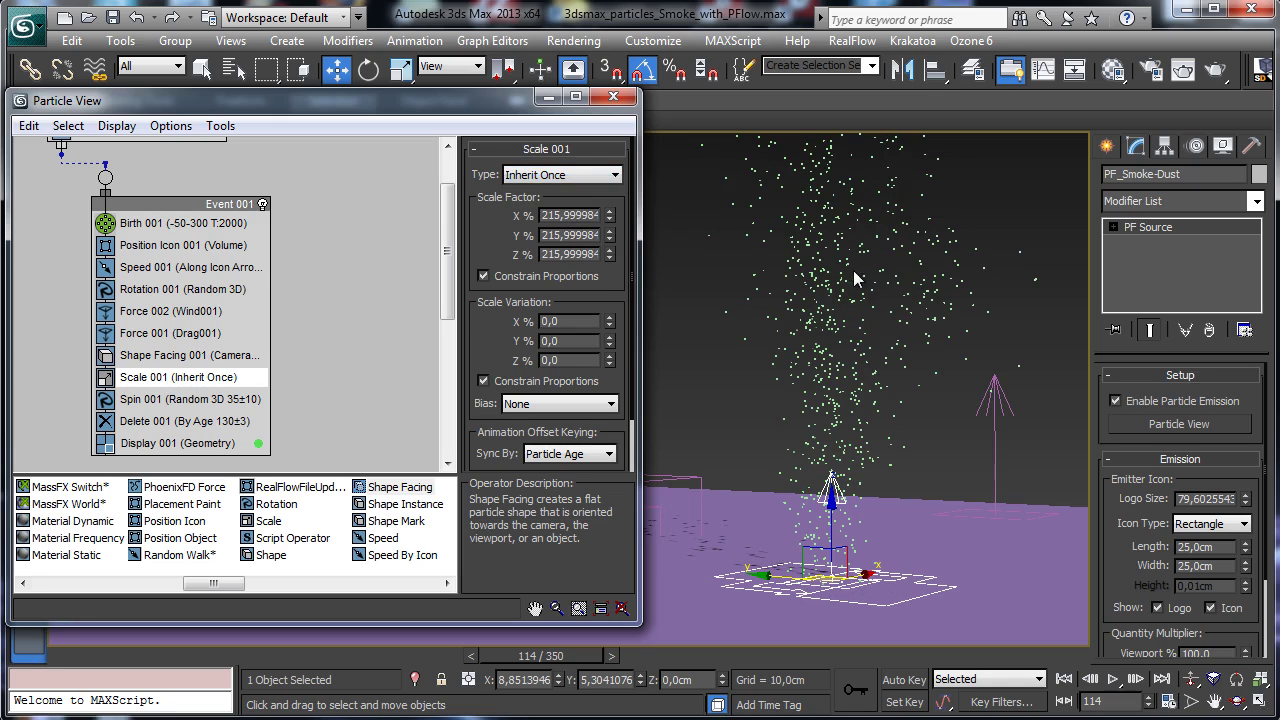
# Set the world-space size of Shape Facing 001 to 6 cm
pyautogui.click(158, 355)
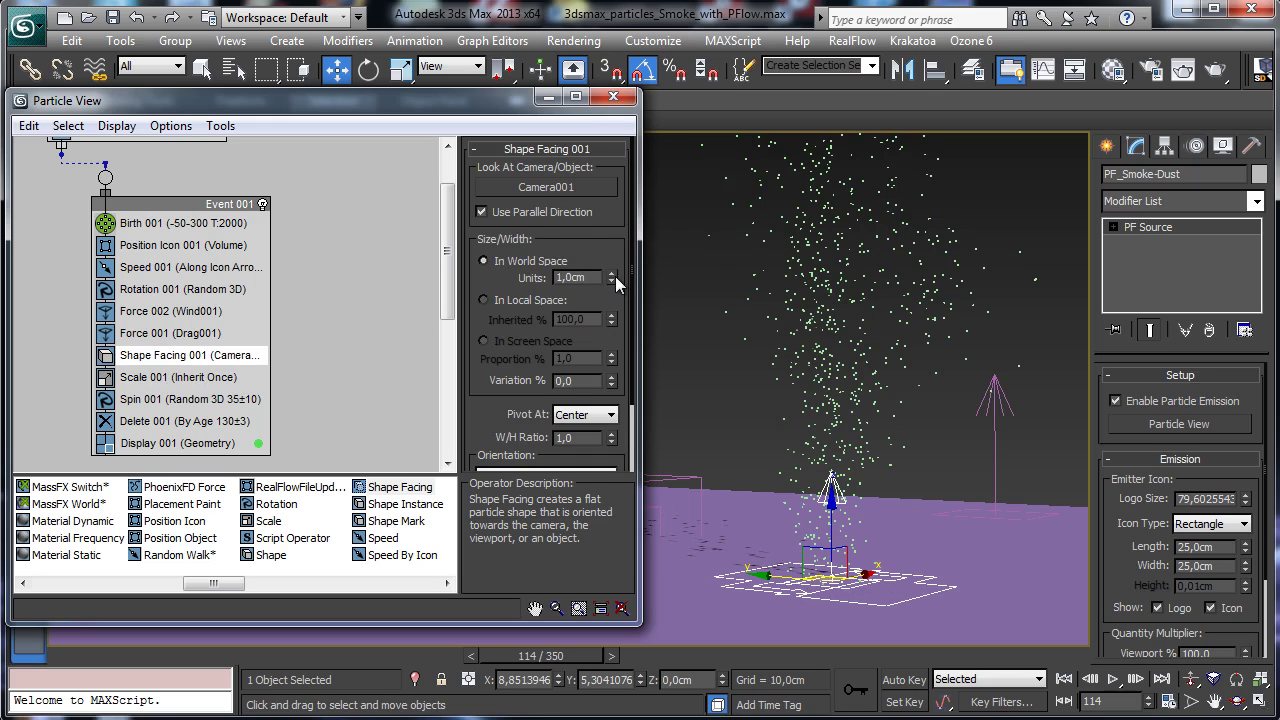
pyautogui.moveTo(613, 276); pyautogui.dragTo(717, 388)
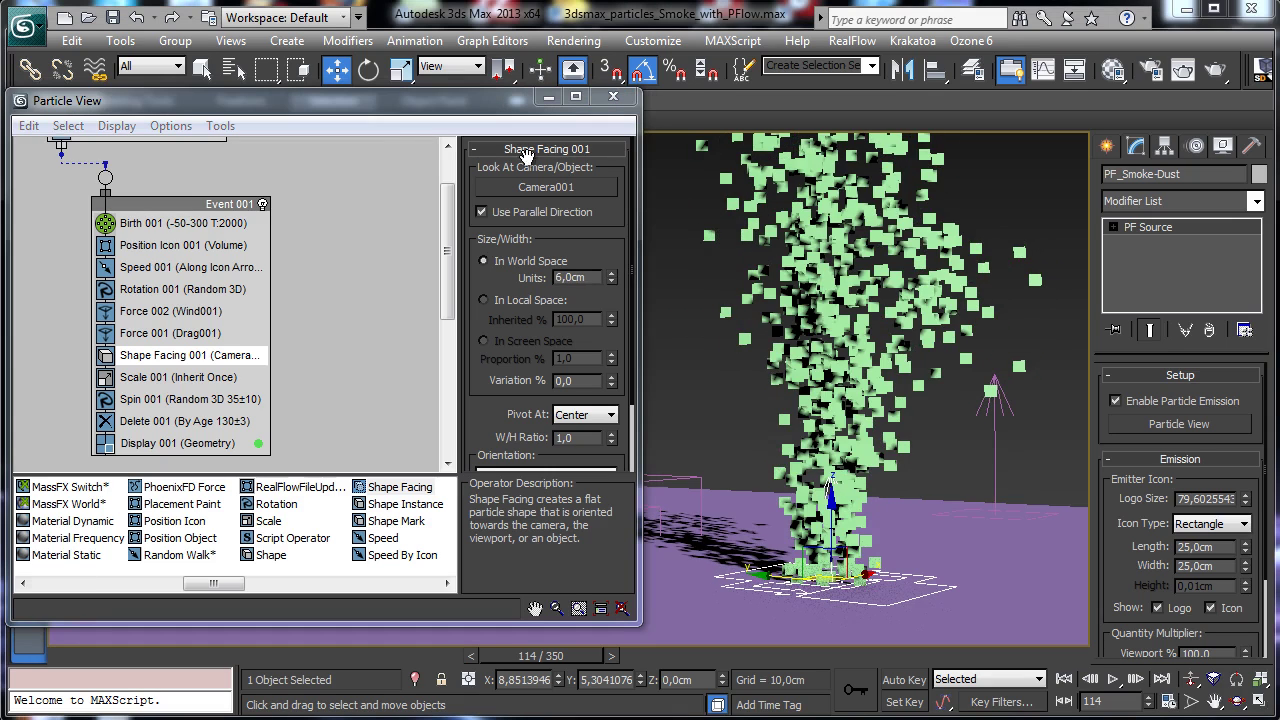
# Switch the Scale 001 operator's type to Relative First and scrub the timeline to frame 43 to check the growth
pyautogui.click(145, 388)
pyautogui.click(548, 178)
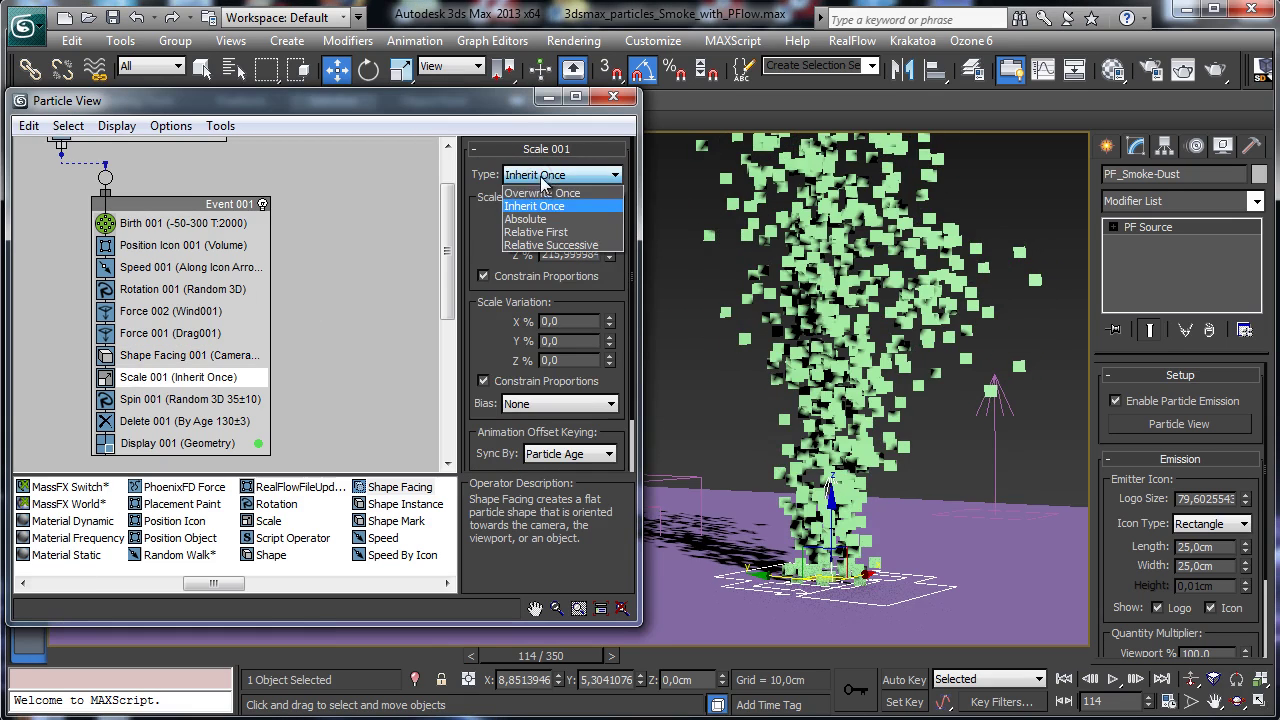
pyautogui.click(549, 232)
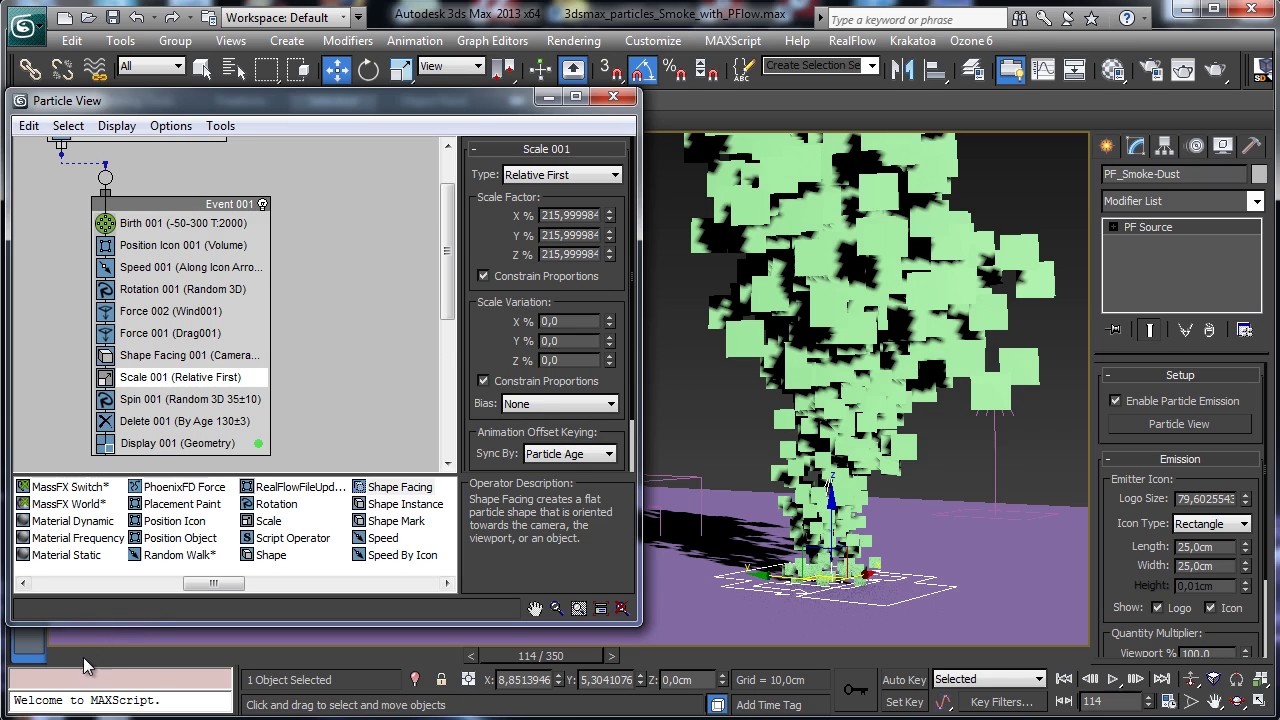
pyautogui.moveTo(83, 657); pyautogui.dragTo(489, 656)
pyautogui.moveTo(447, 649); pyautogui.dragTo(299, 652)
pyautogui.press('w')
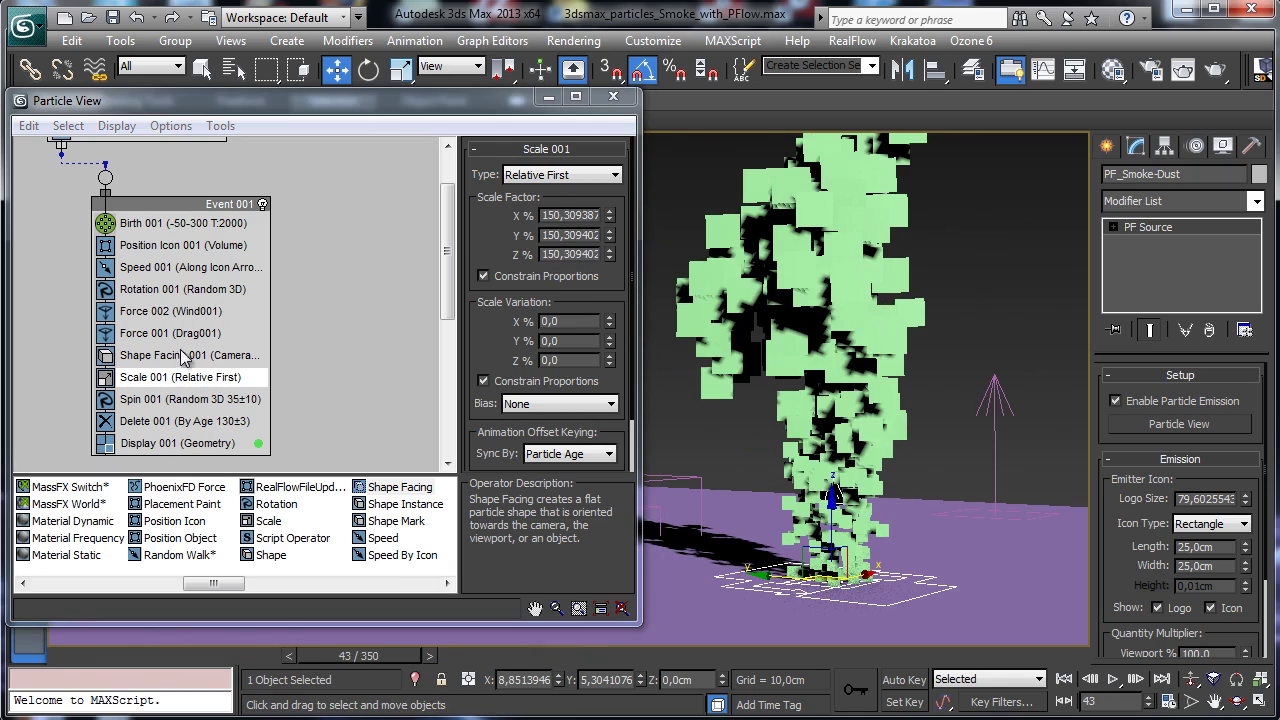
# Set the Shape Facing operator's size to 15,0cm in world space, check the particles up to frame 55, and save the scene
pyautogui.click(180, 355)
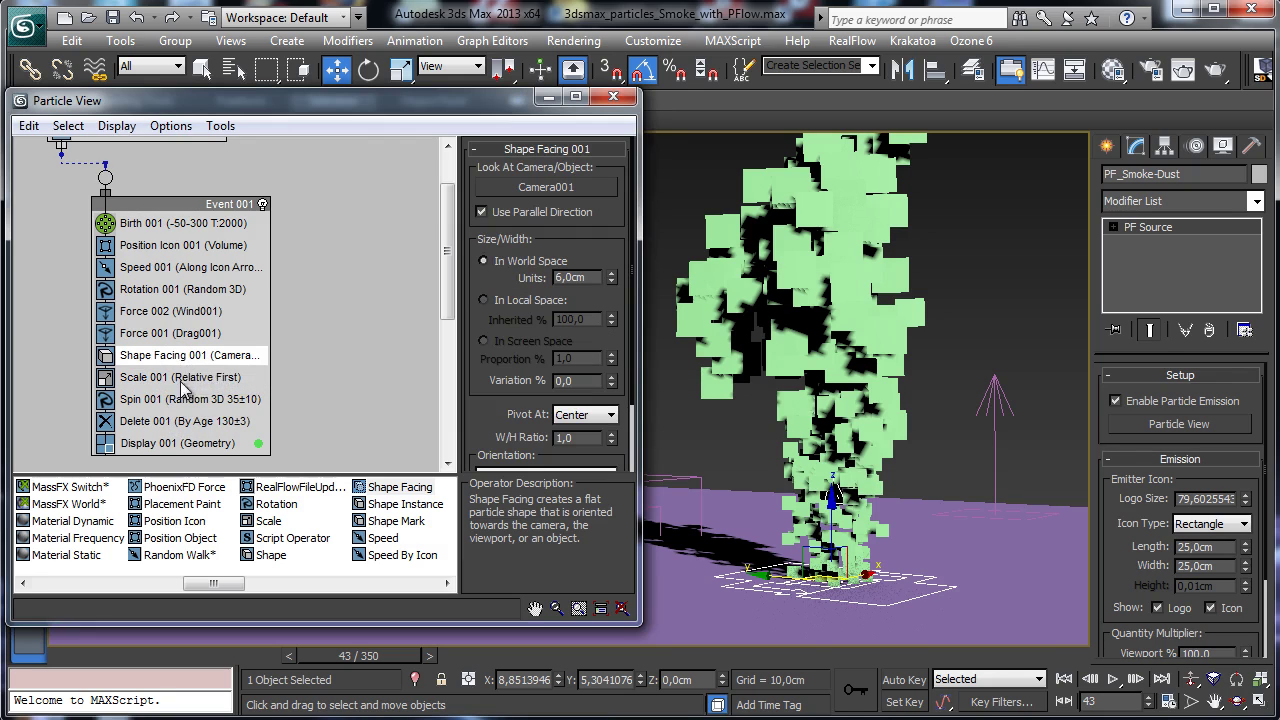
pyautogui.moveTo(617, 270); pyautogui.dragTo(617, 226)
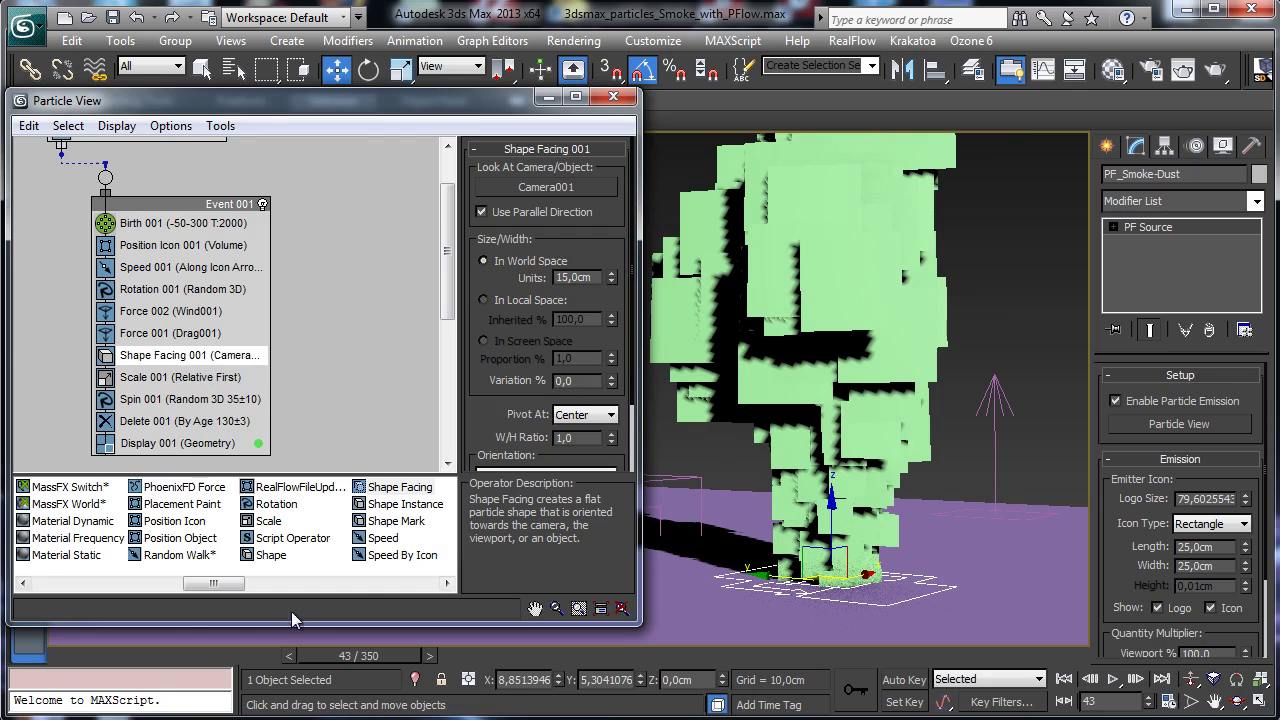
pyautogui.moveTo(90, 655); pyautogui.dragTo(344, 661)
pyautogui.press('w')
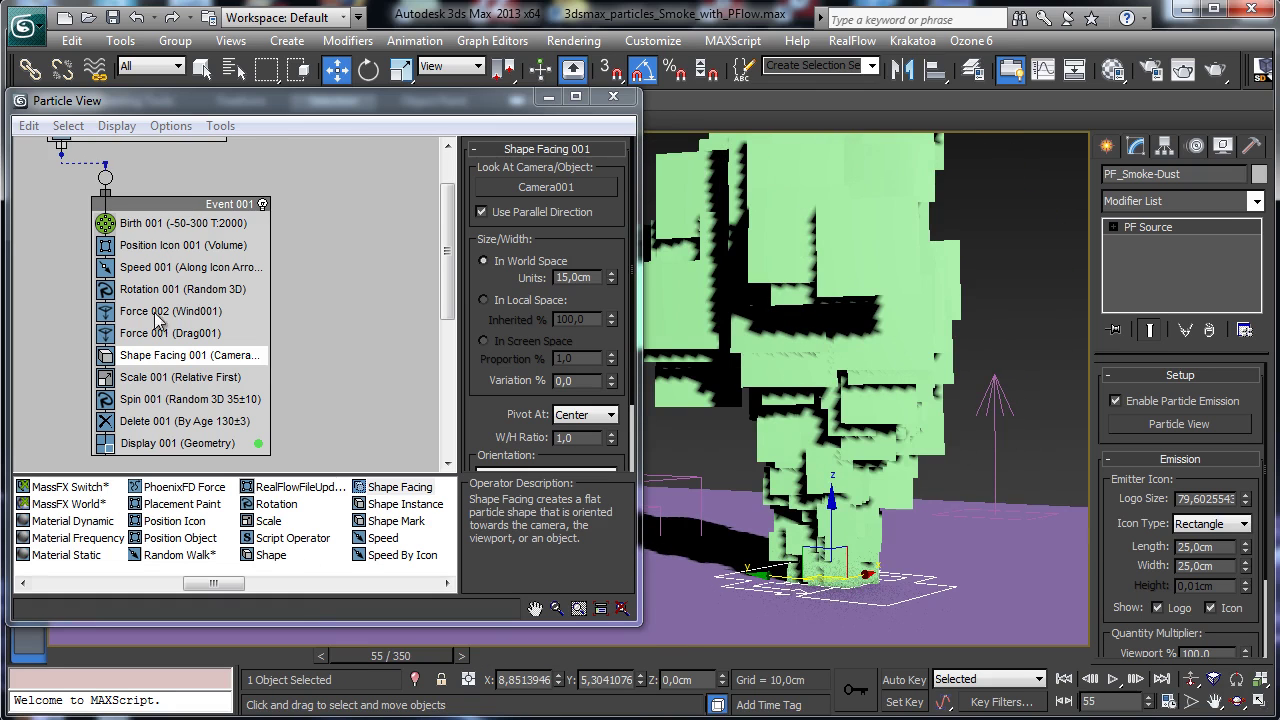
pyautogui.click(113, 17)
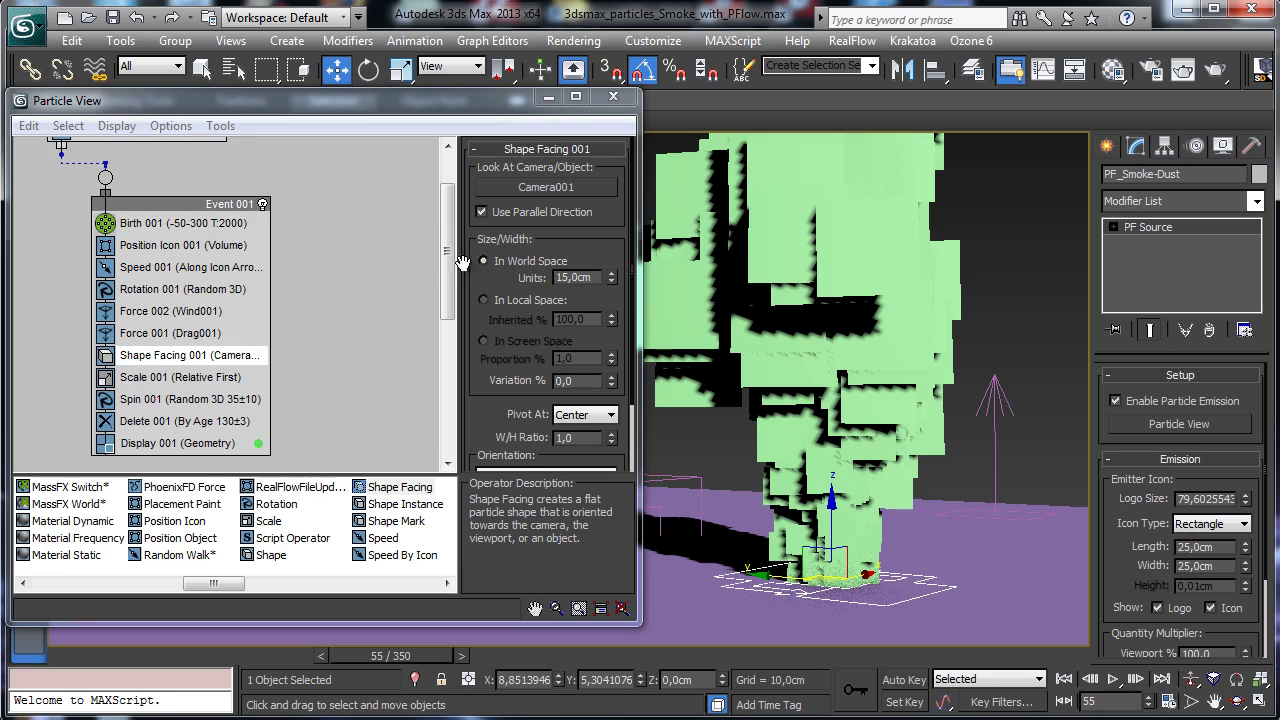
# Set the render output size to 900 by 400 with the image aspect ratio locked
pyautogui.click(1151, 68)
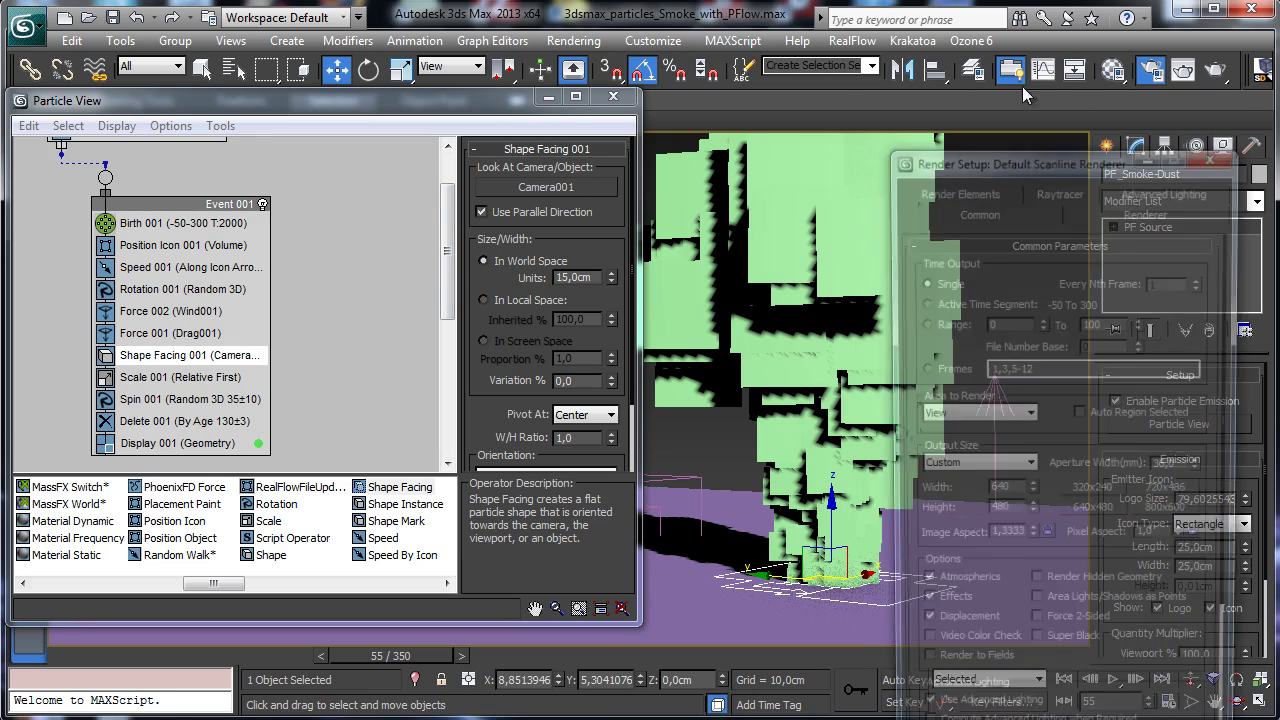
pyautogui.moveTo(1038, 161); pyautogui.dragTo(1004, 28)
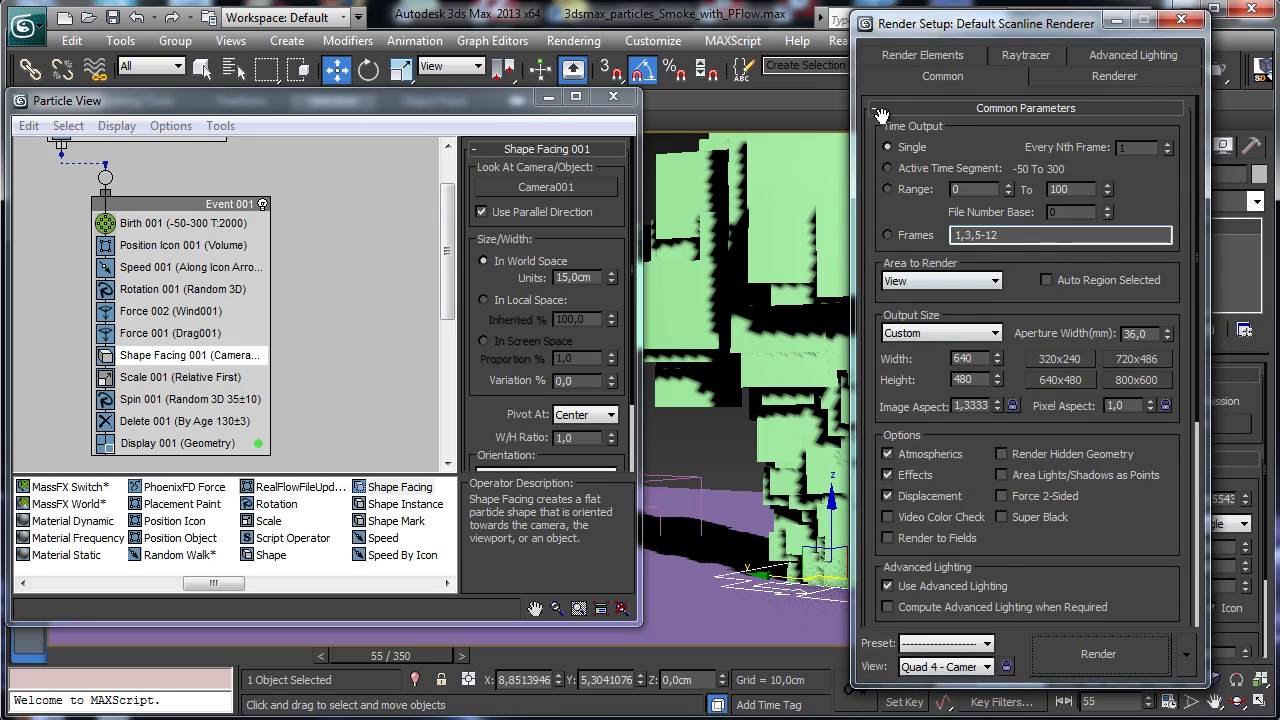
pyautogui.click(1013, 406)
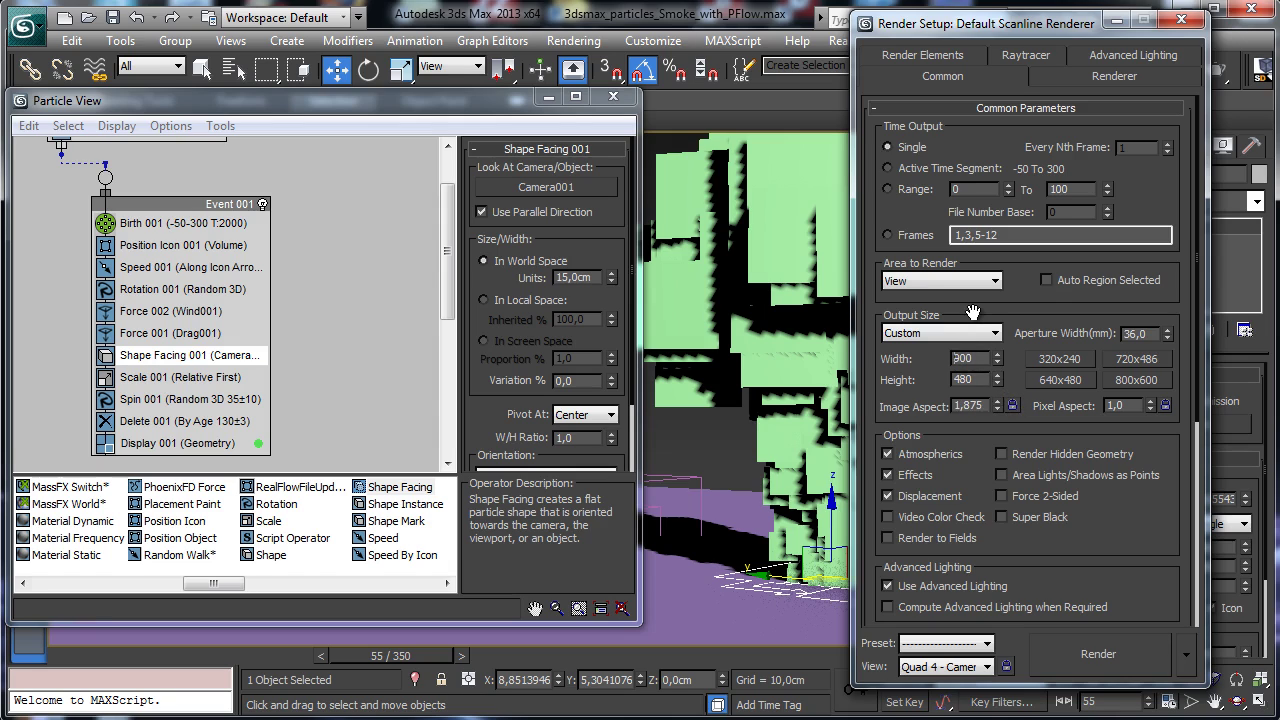
pyautogui.write('400')
pyautogui.press('Return')
pyautogui.click(1012, 405)
# Render the Camera001 view at frame 55, then clear the rendered image, Particle View and Render Setup windows off the viewport
pyautogui.click(1090, 650)
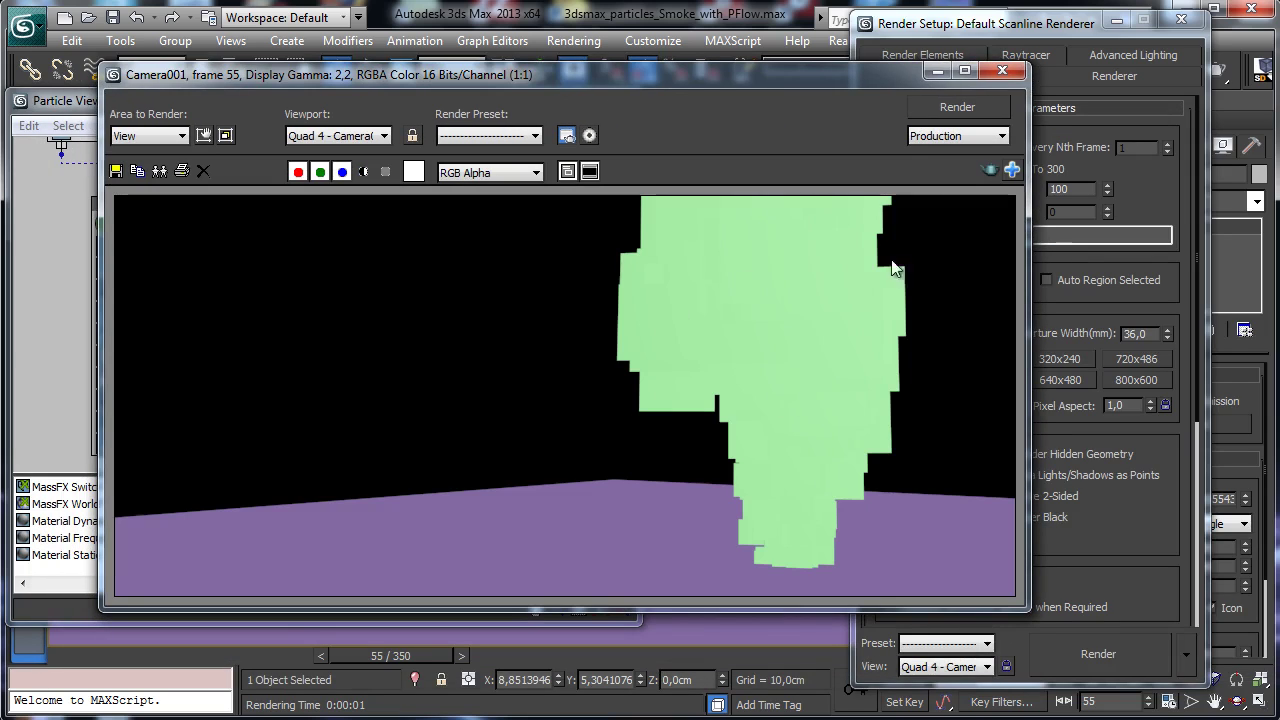
pyautogui.click(1002, 70)
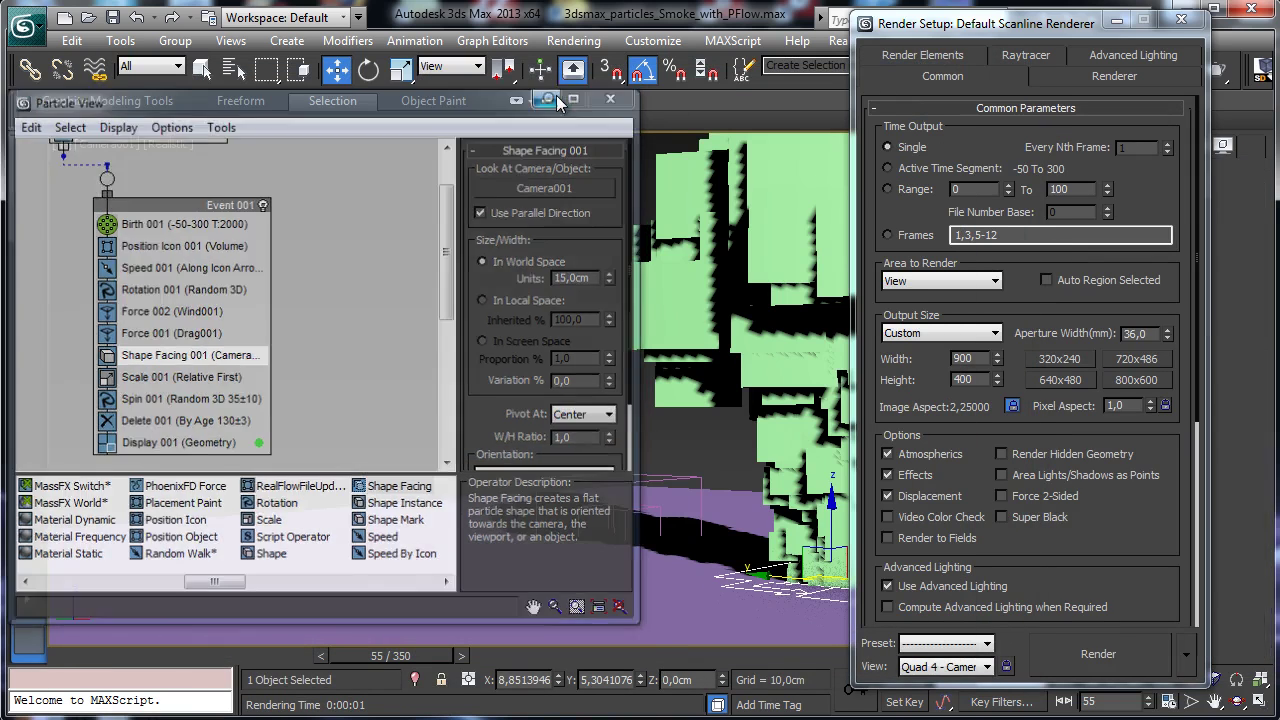
pyautogui.click(547, 99)
pyautogui.click(1181, 19)
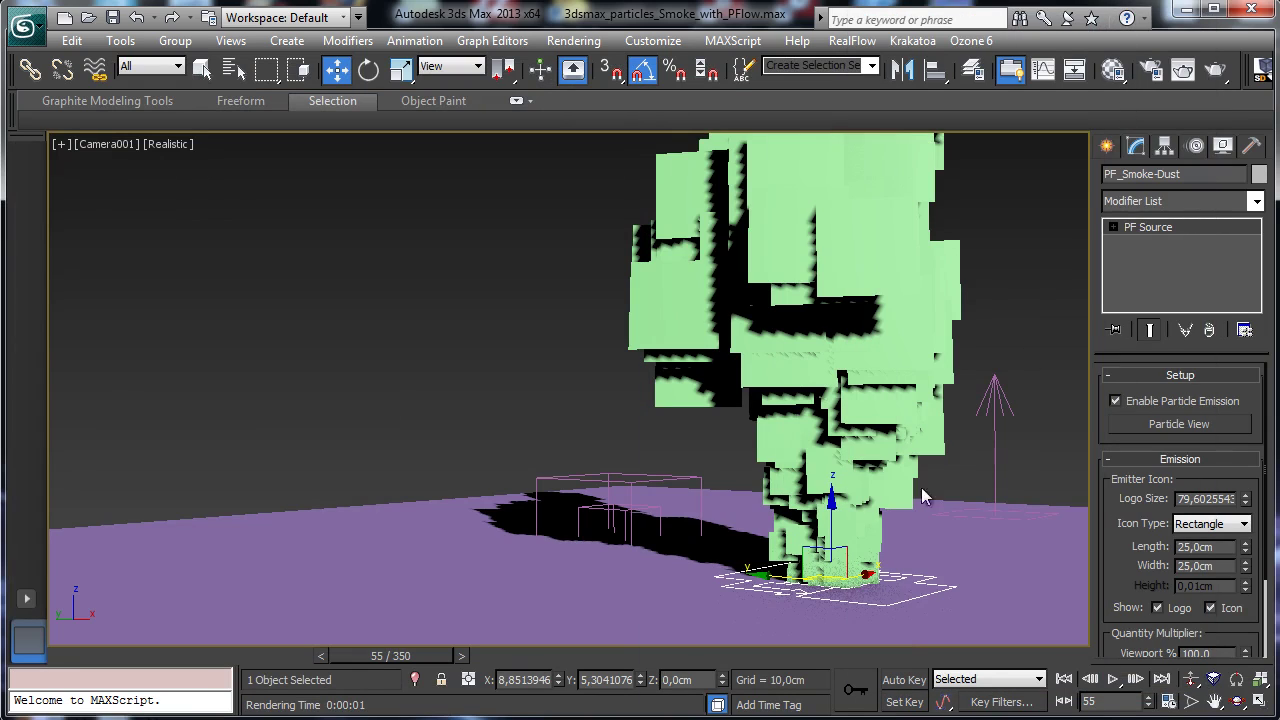
# Select the ground plane and name the first material in the Material Editor Ground
pyautogui.click(341, 517)
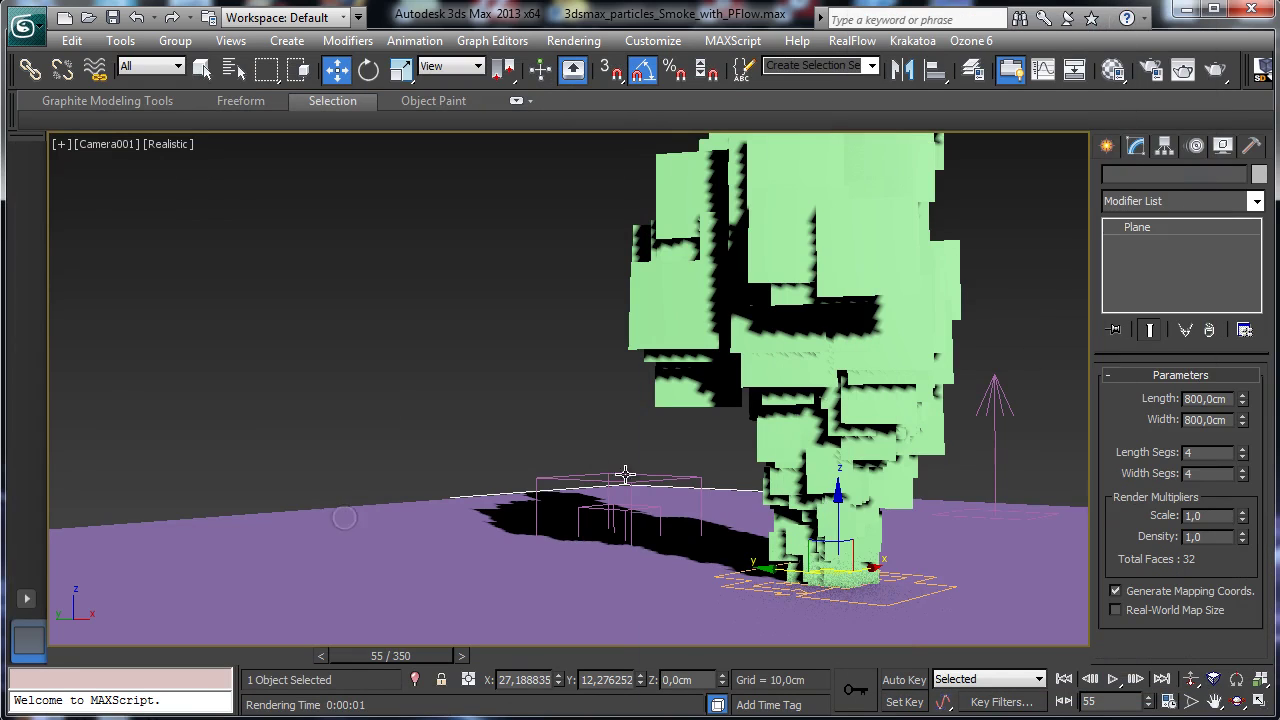
pyautogui.click(1116, 76)
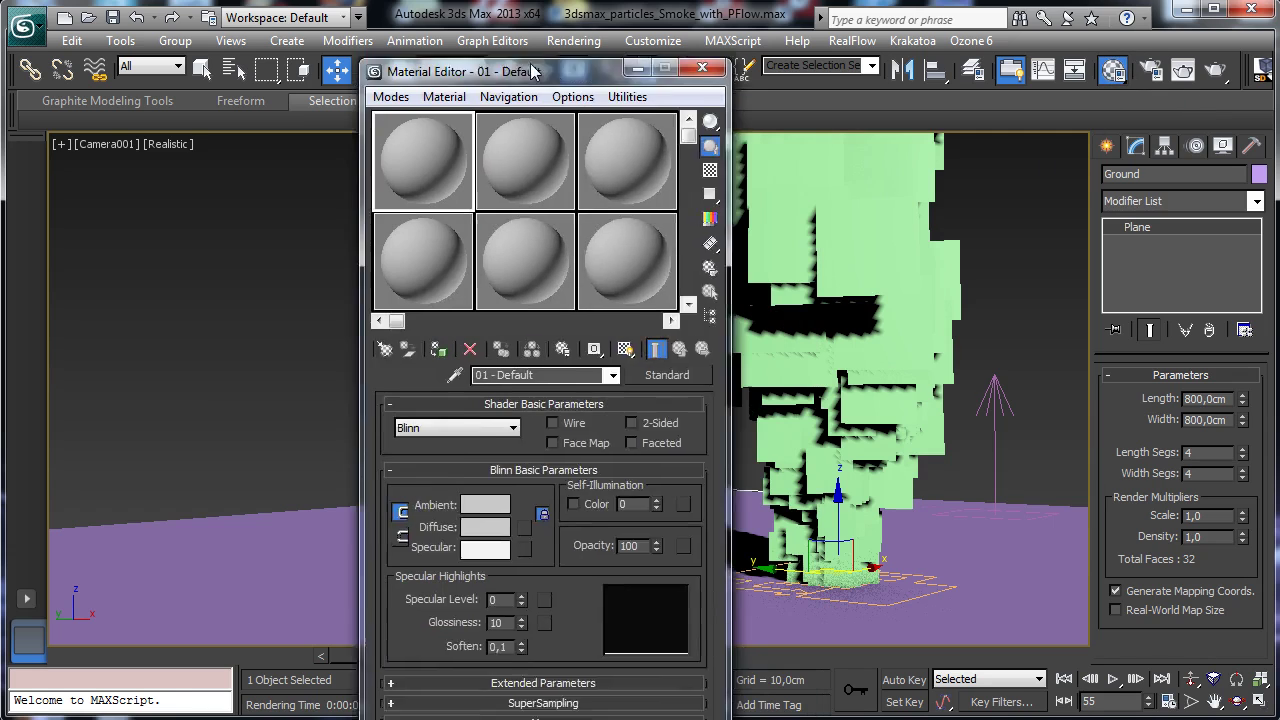
pyautogui.moveTo(578, 30); pyautogui.dragTo(265, 29)
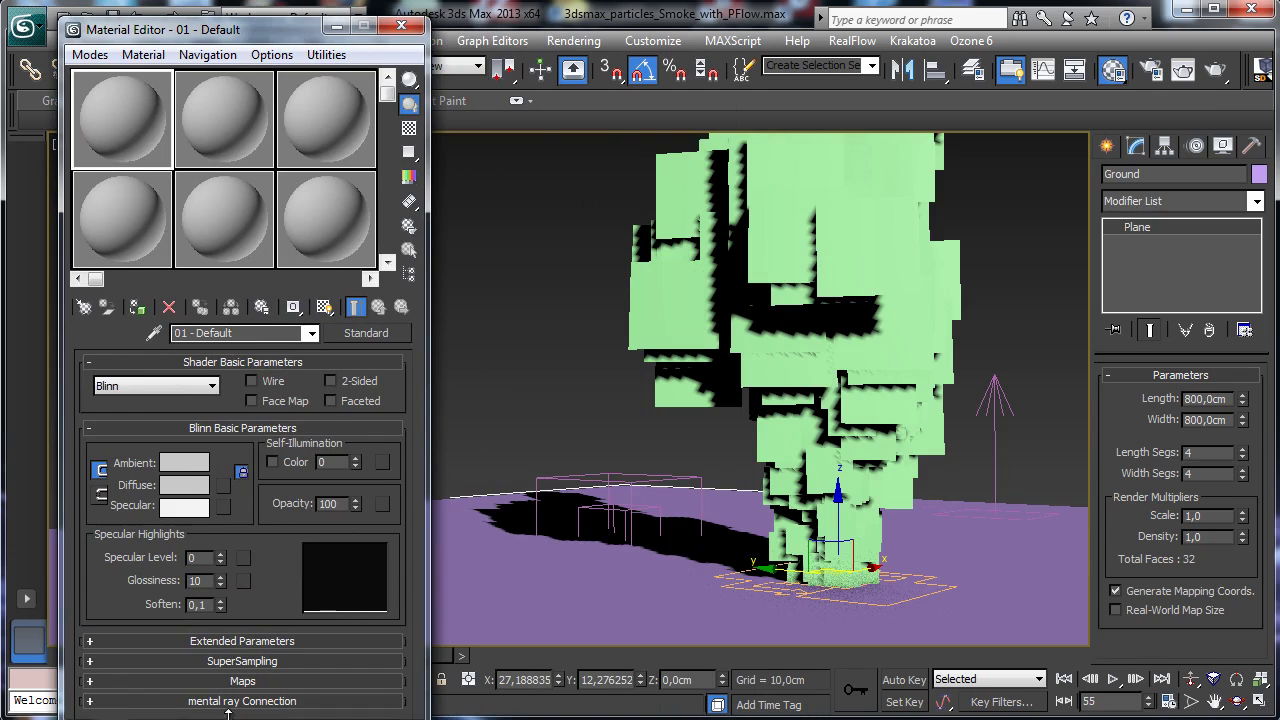
pyautogui.click(250, 333)
pyautogui.write('Ground')
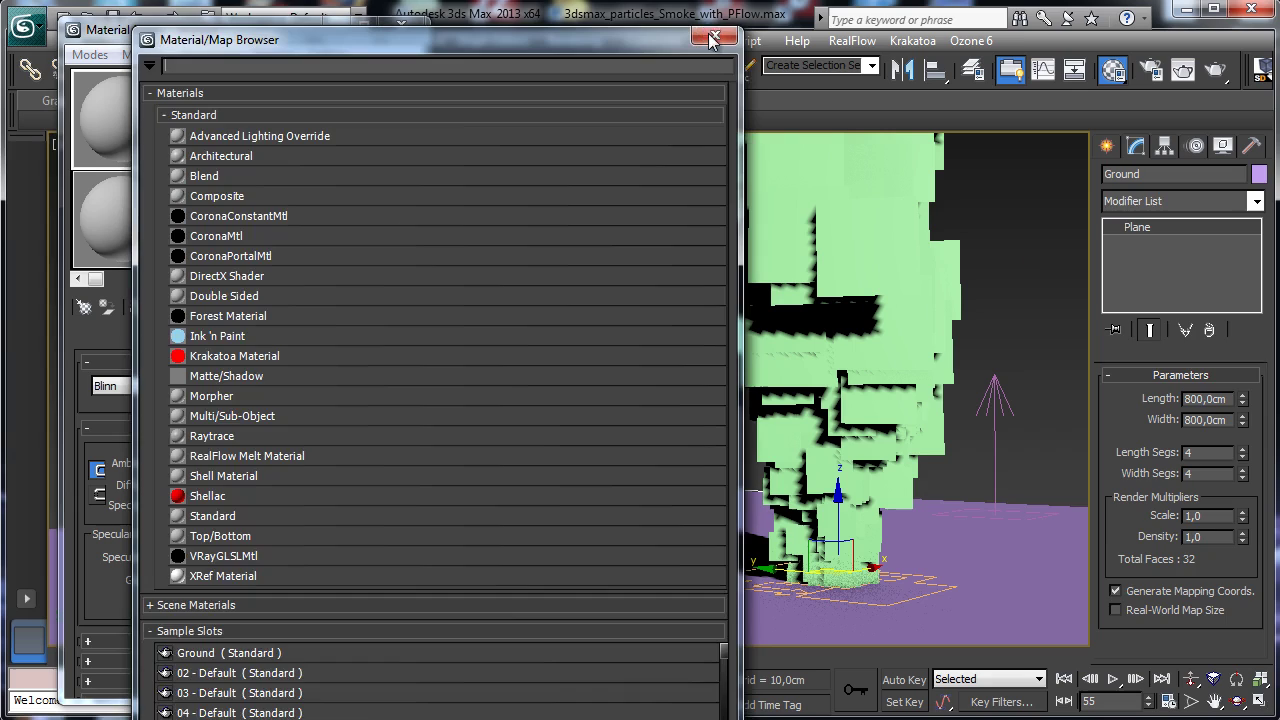
pyautogui.click(710, 41)
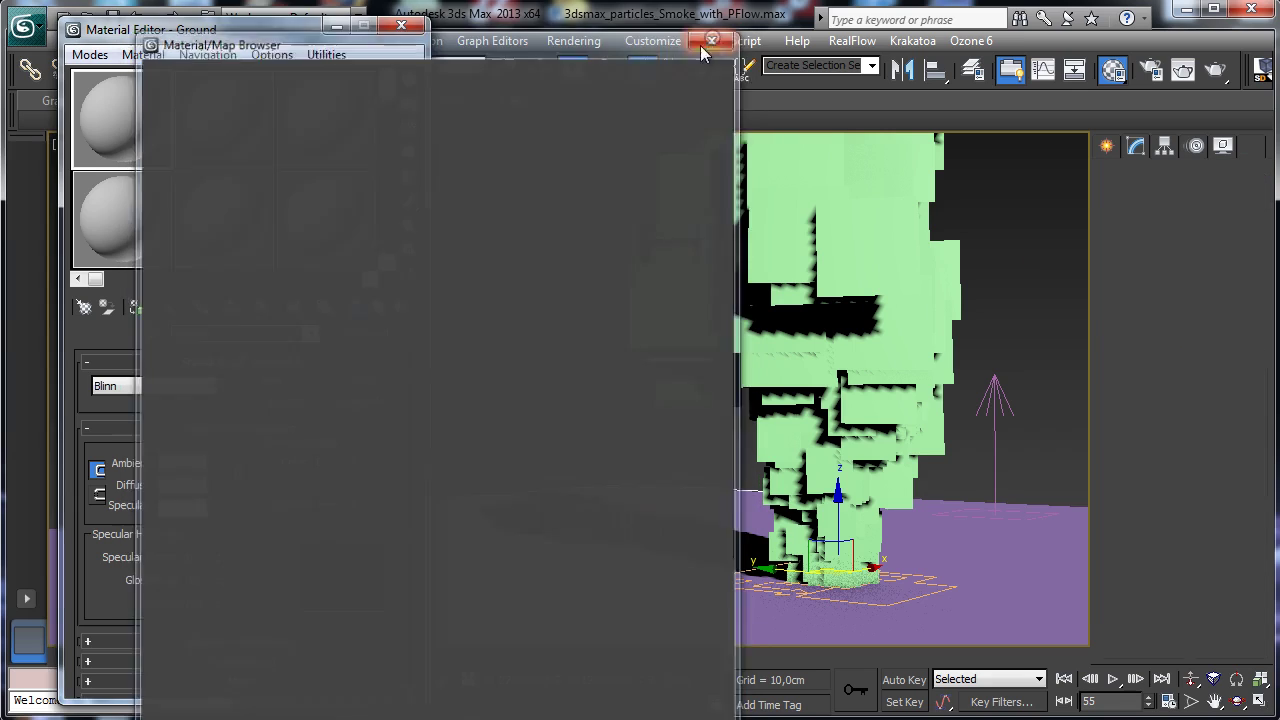
# Add a Substance map to the Ground material's diffuse color
pyautogui.click(220, 485)
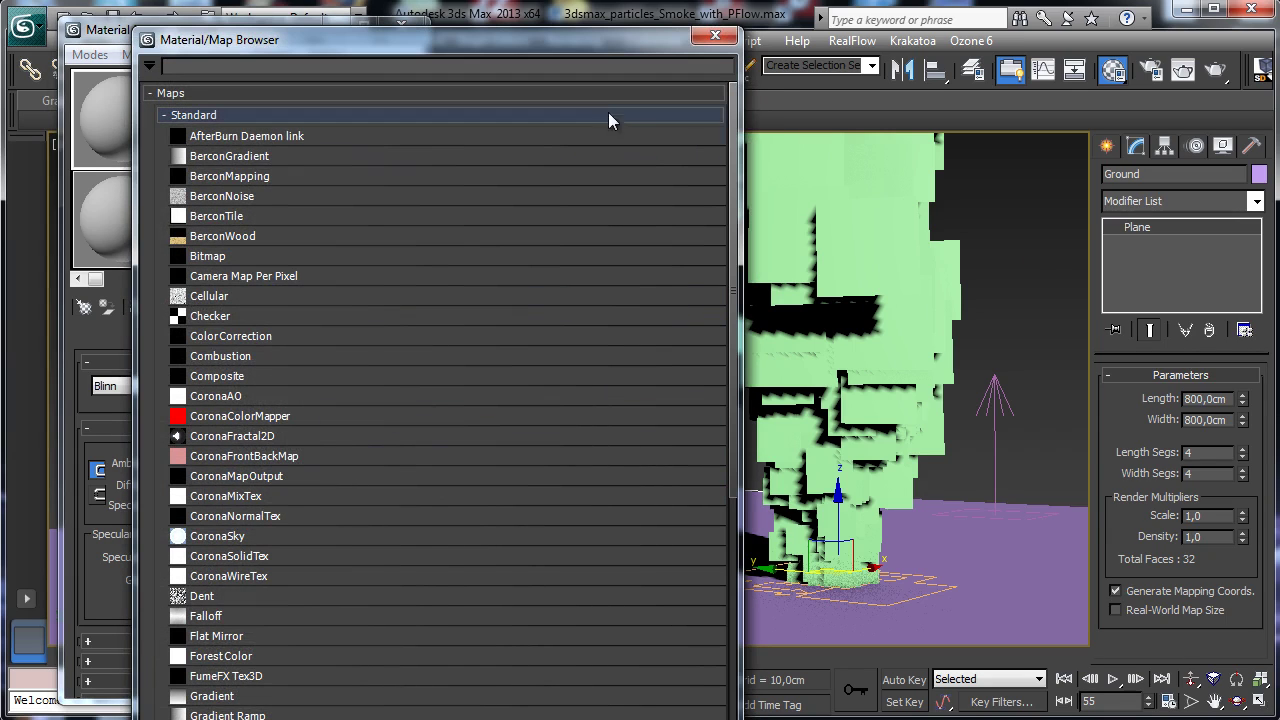
pyautogui.moveTo(735, 183); pyautogui.dragTo(689, 463)
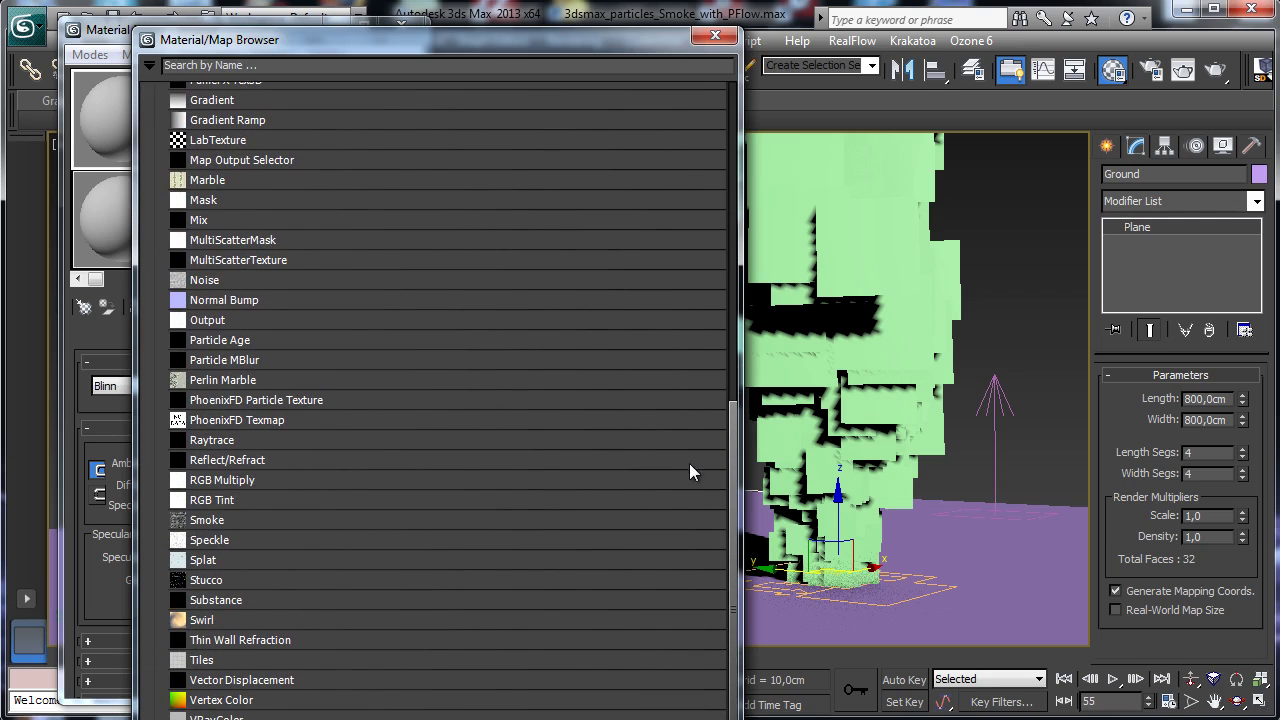
pyautogui.doubleClick(230, 600)
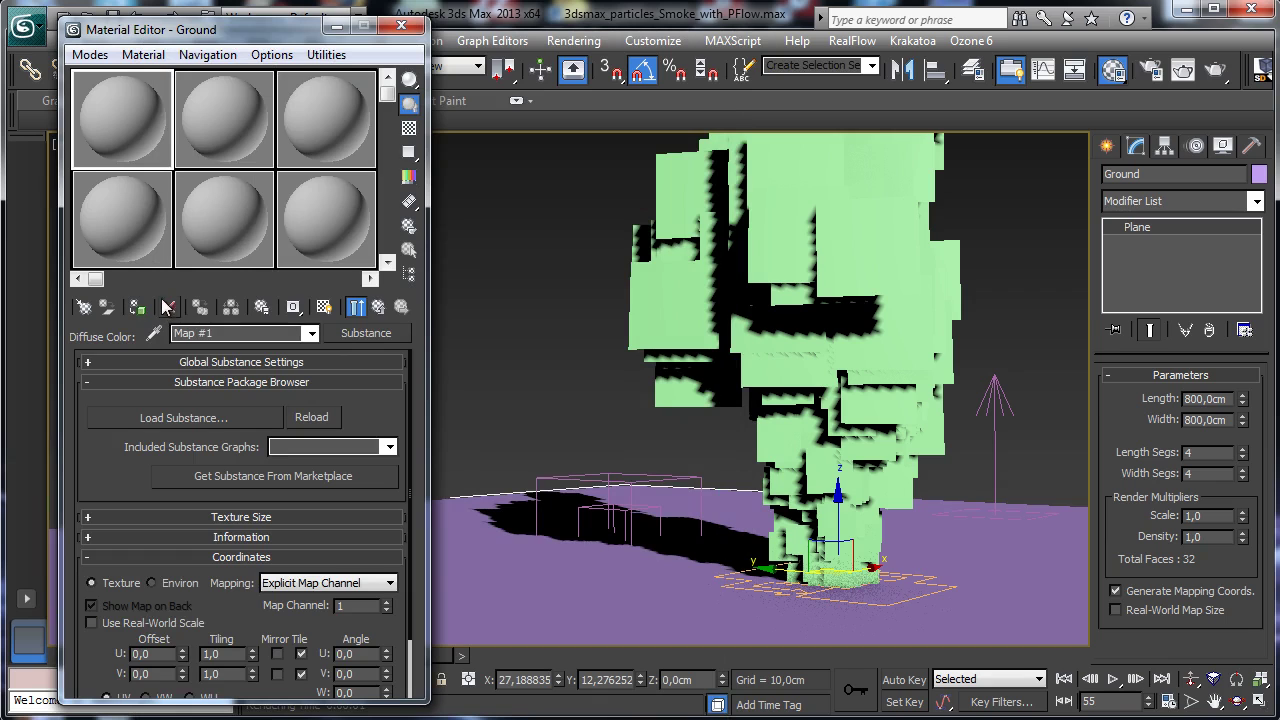
# Load Asphalt_02.sbsar from the textures folder into the Substance map and show the material on the ground plane in the viewport
pyautogui.click(183, 417)
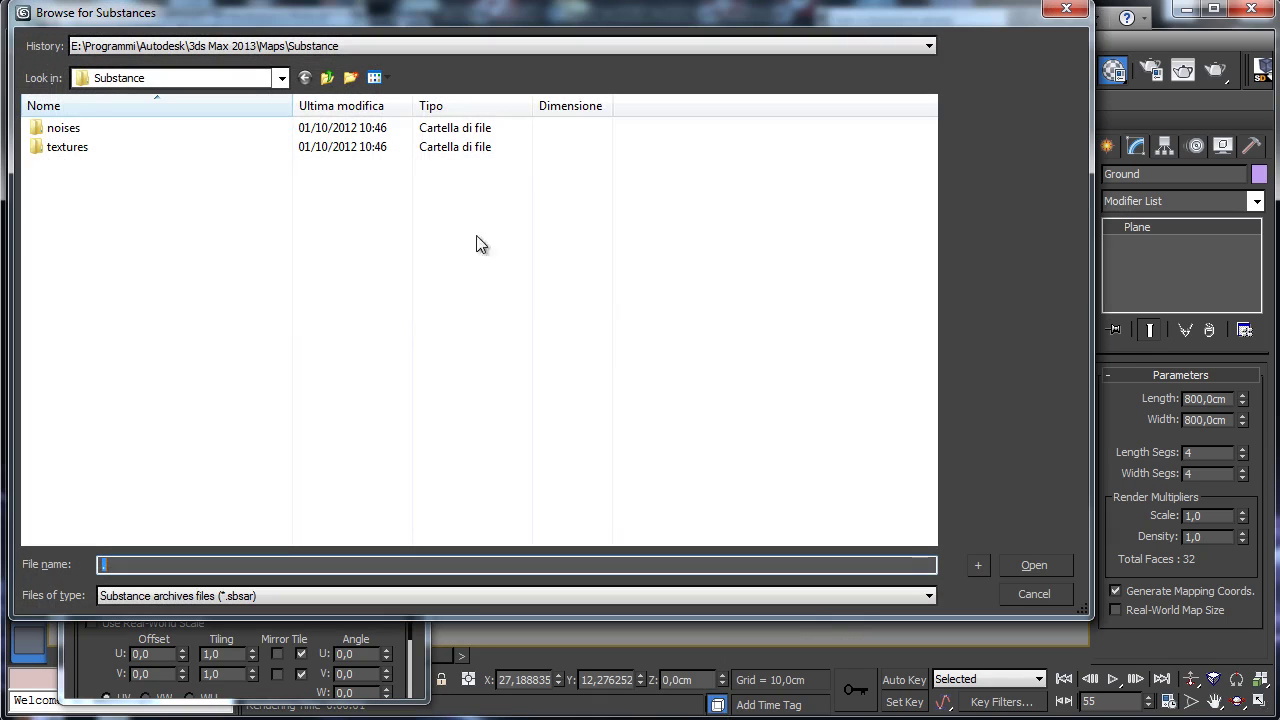
pyautogui.doubleClick(84, 147)
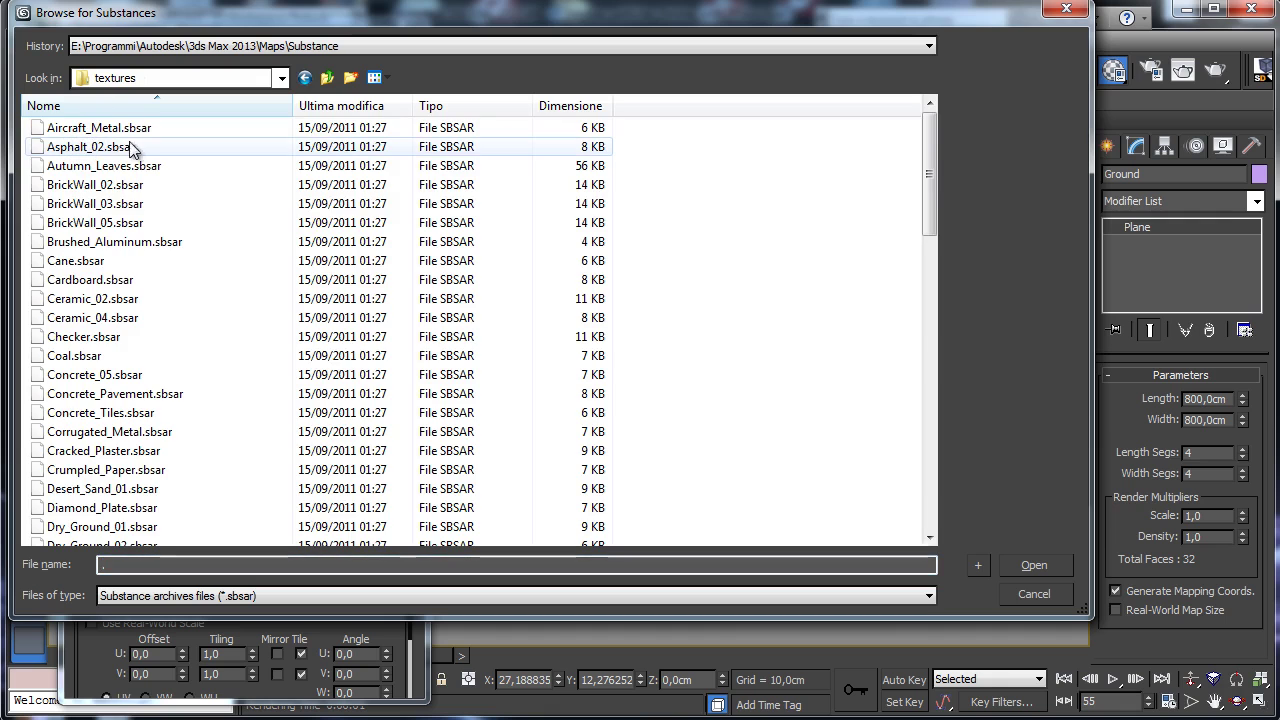
pyautogui.click(97, 147)
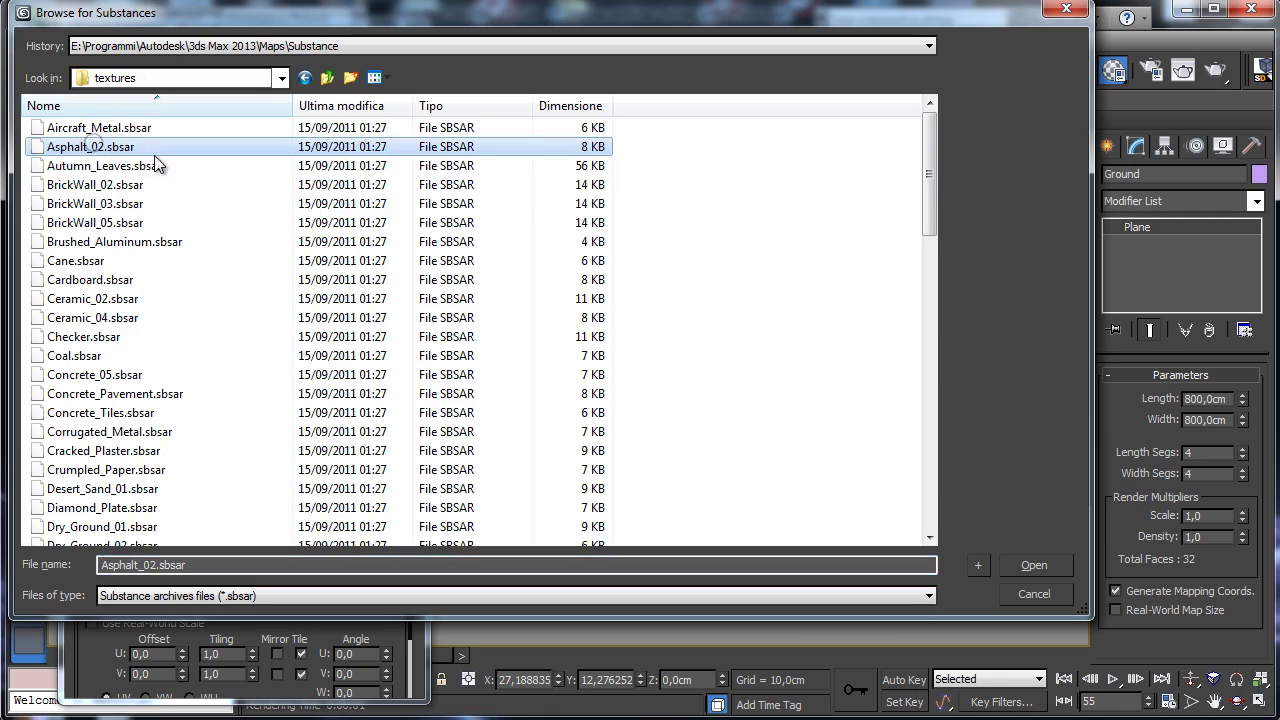
pyautogui.click(1013, 560)
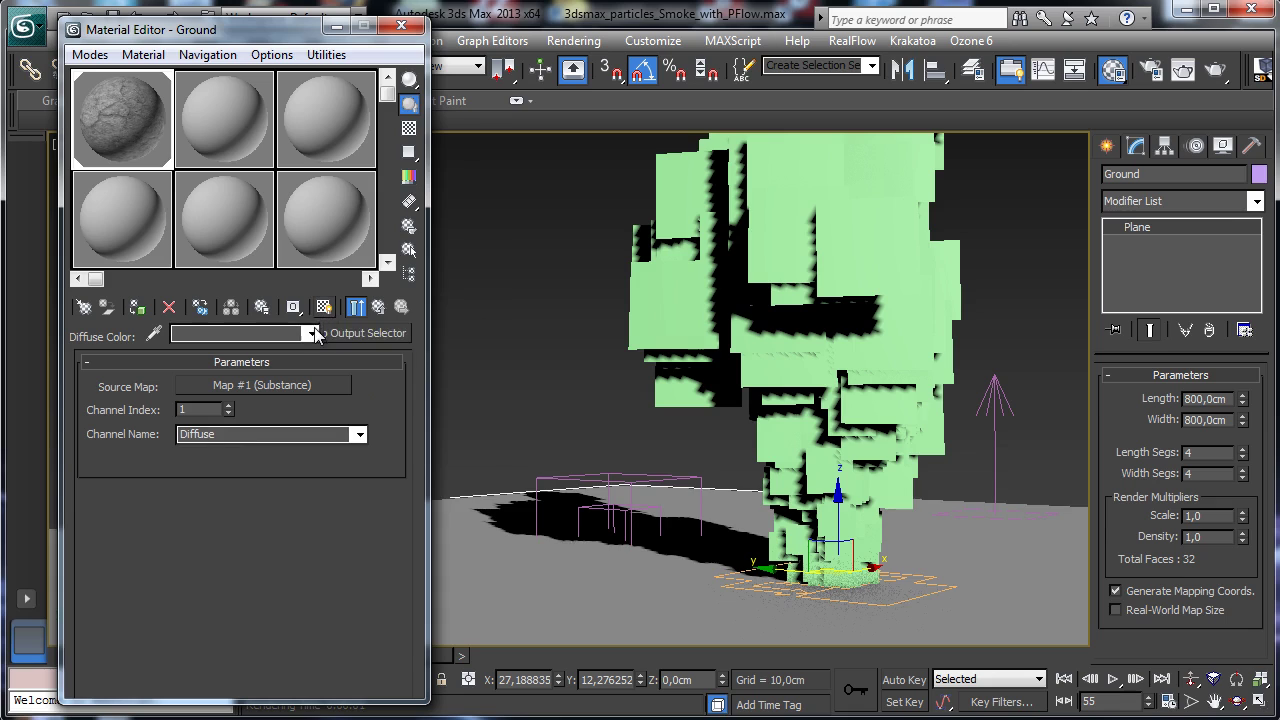
pyautogui.click(324, 306)
# Set the blur of the source Substance map to 0,01 in its coordinates
pyautogui.click(280, 387)
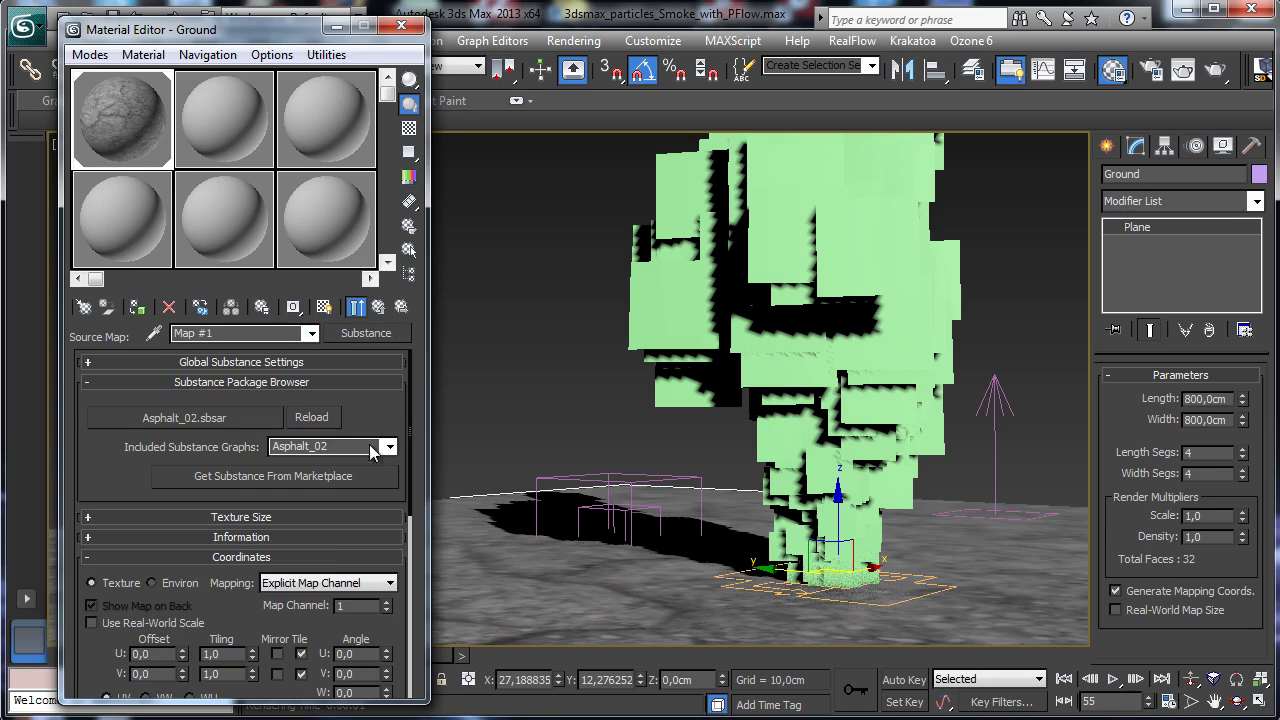
pyautogui.scroll(-4, 248, 612)
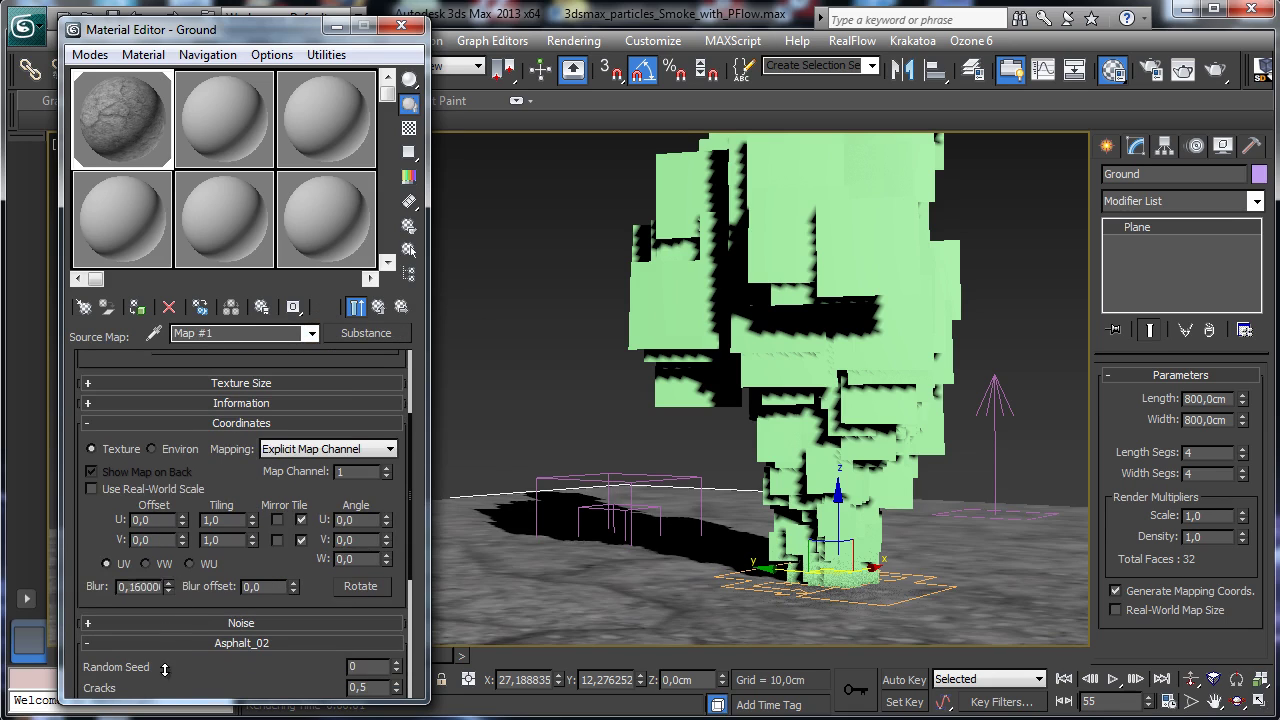
pyautogui.scroll(-5, 303, 474)
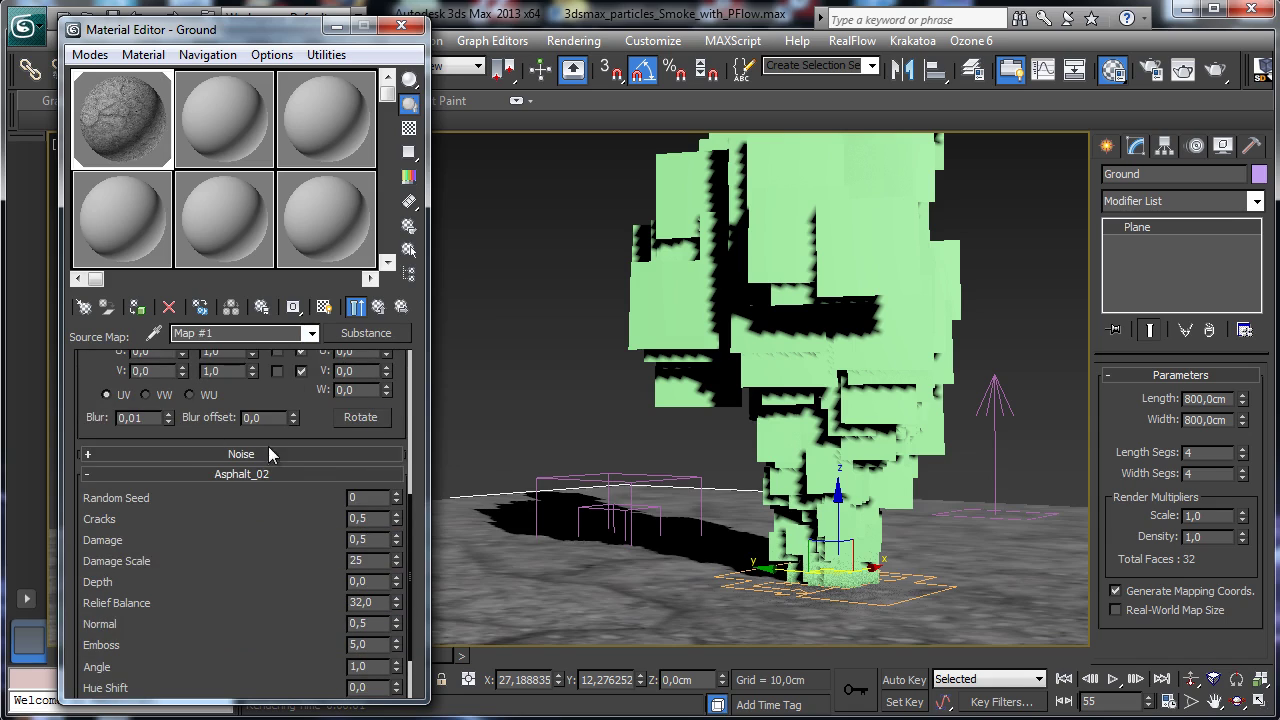
pyautogui.click(272, 453)
pyautogui.click(285, 452)
pyautogui.scroll(6, 287, 597)
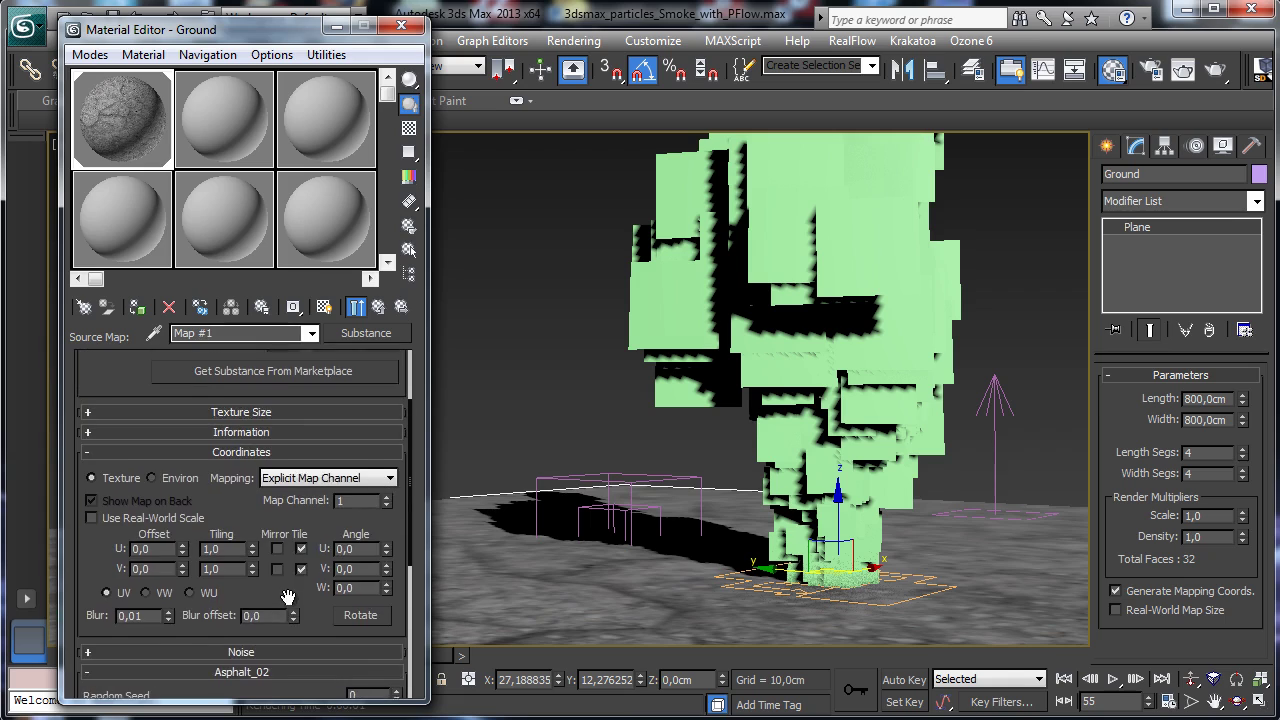
# Set the Substance texture size to an absolute width and height of 2048
pyautogui.click(268, 414)
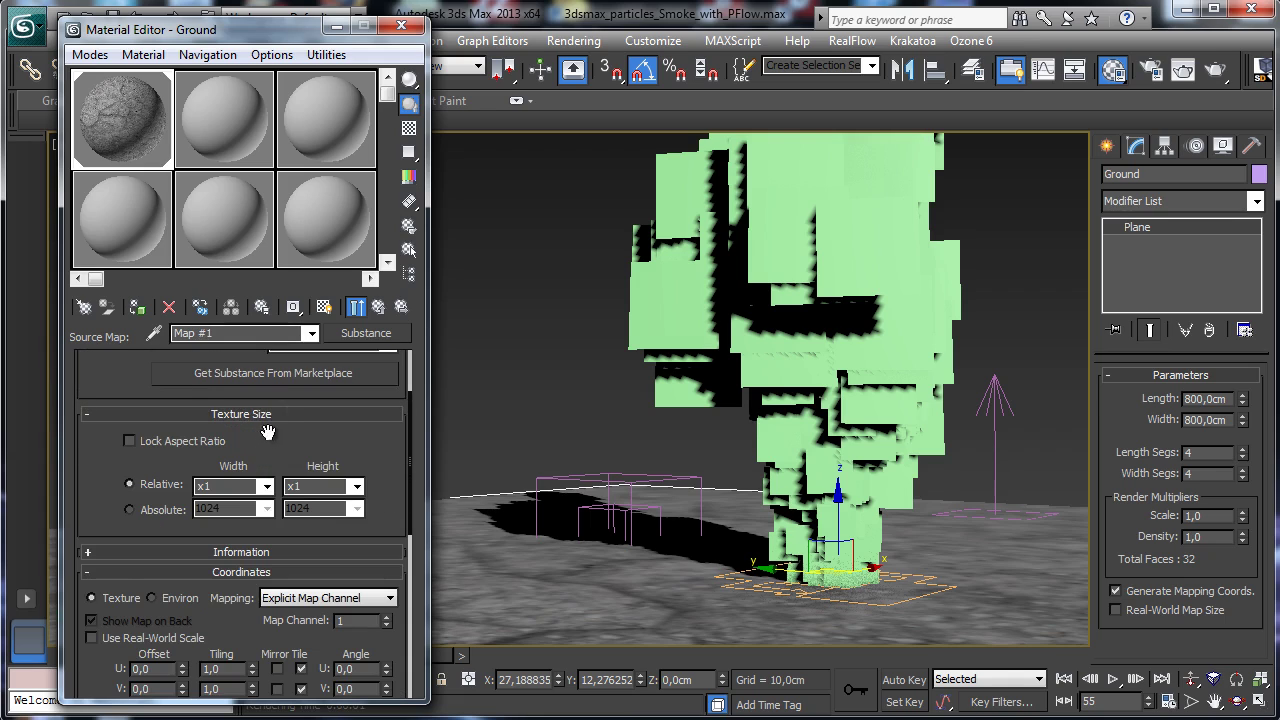
pyautogui.click(150, 513)
pyautogui.click(266, 509)
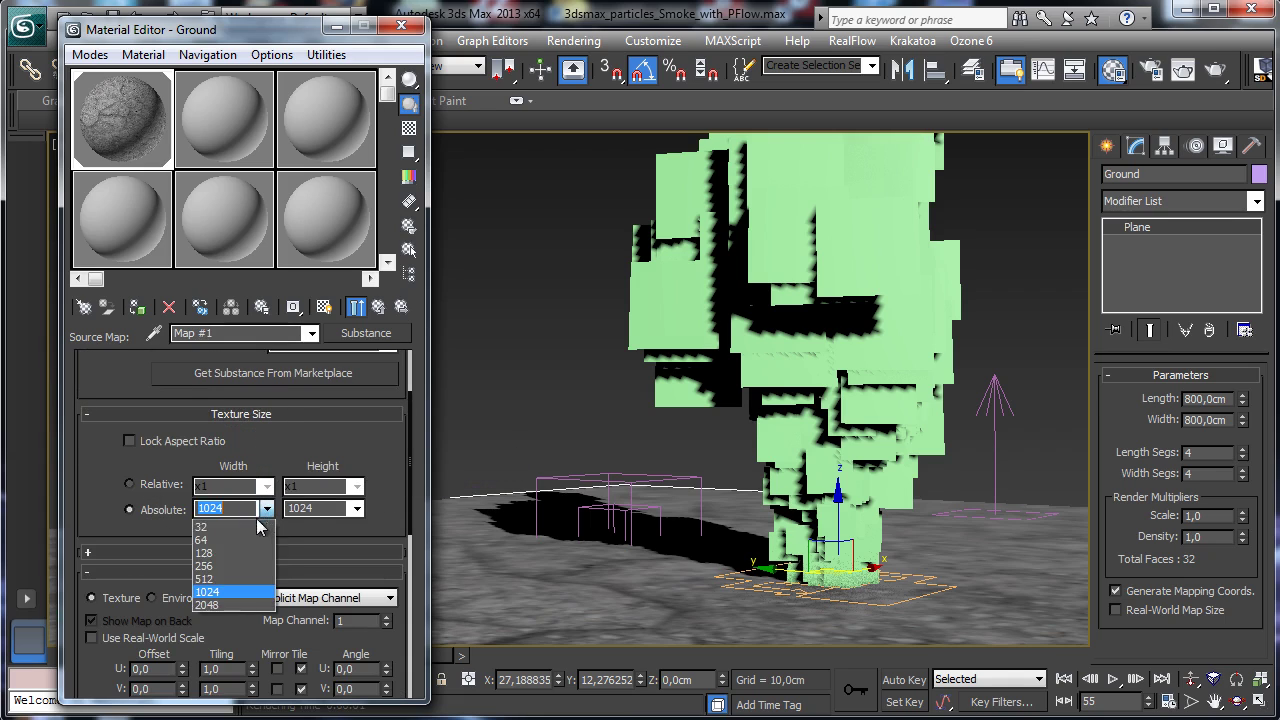
pyautogui.click(230, 605)
pyautogui.click(356, 509)
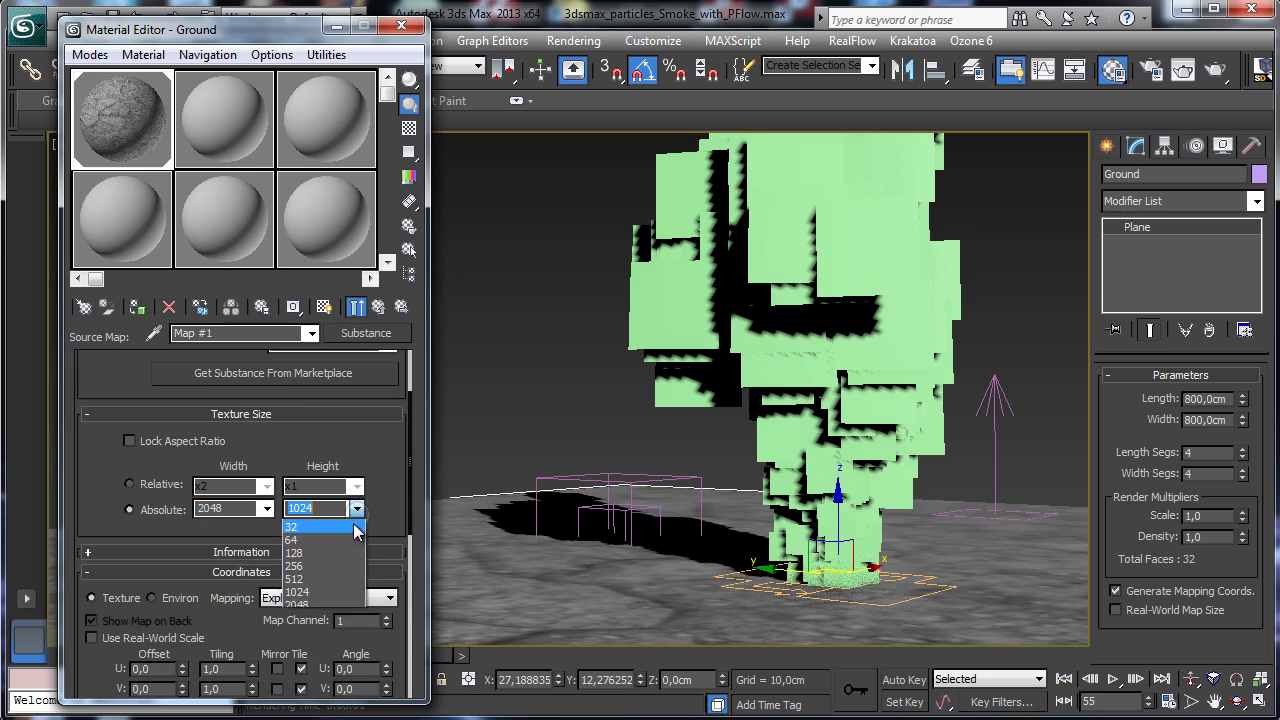
pyautogui.click(320, 604)
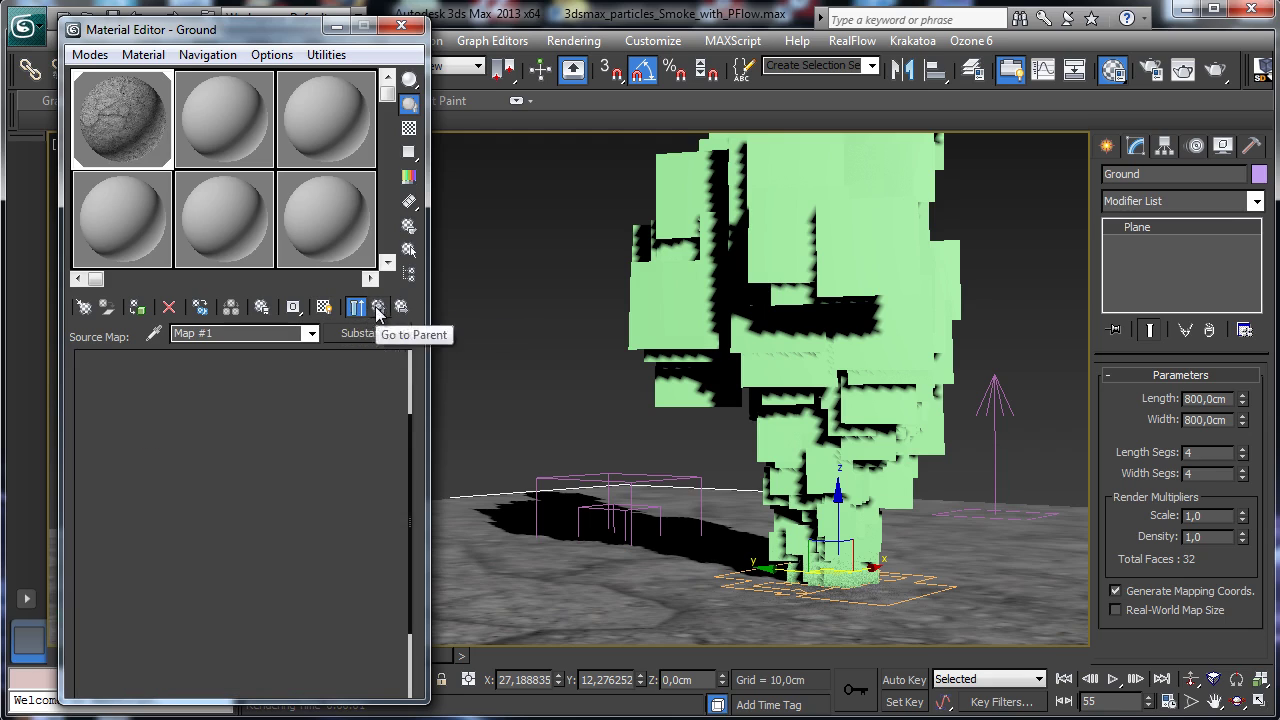
# Return to the top level of the Ground material and set its specular level to 18
pyautogui.click(324, 307)
pyautogui.click(378, 310)
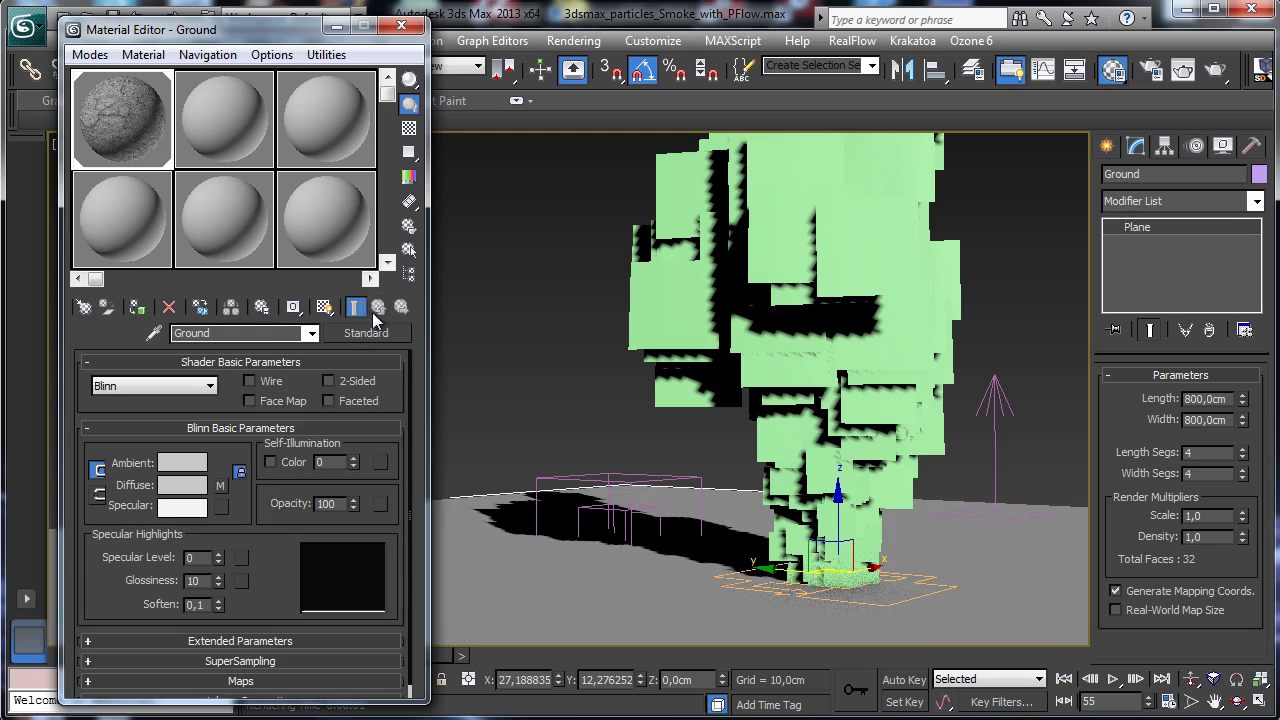
pyautogui.moveTo(219, 557); pyautogui.dragTo(225, 533)
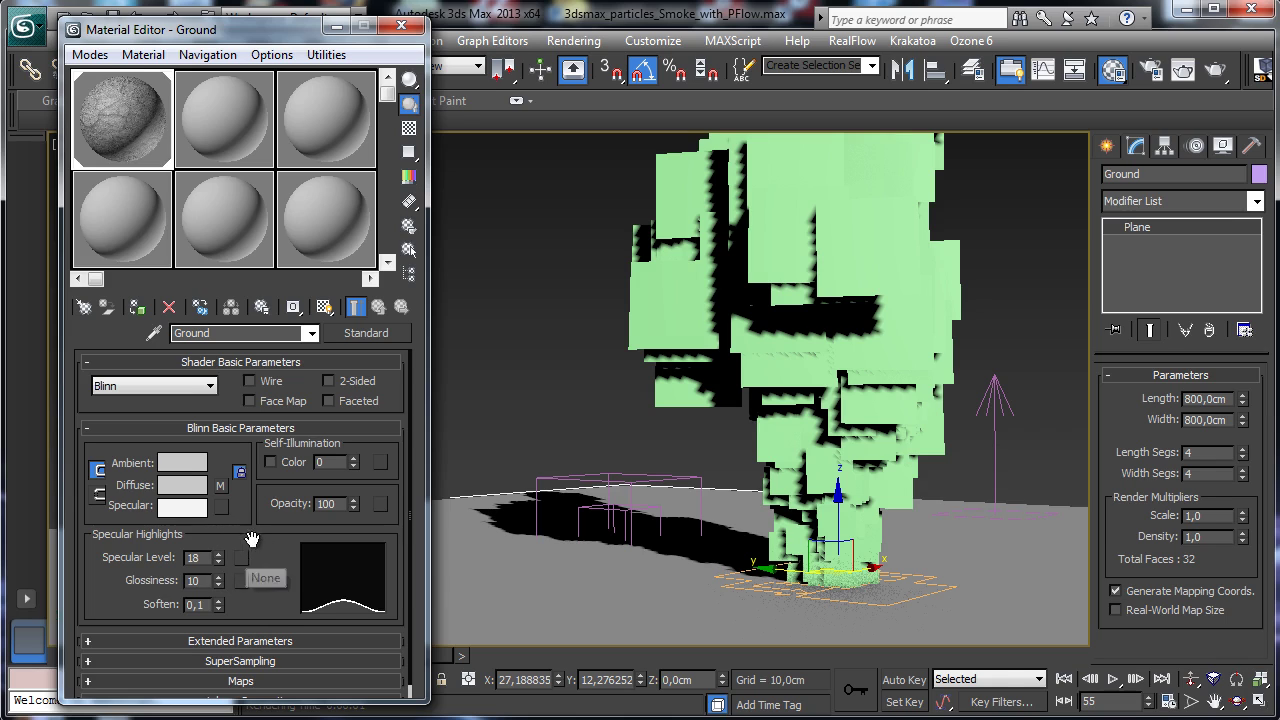
# Copy the diffuse color map into the Ground material's Specular Level map slot and open the copy's parameters
pyautogui.scroll(-1, 280, 490)
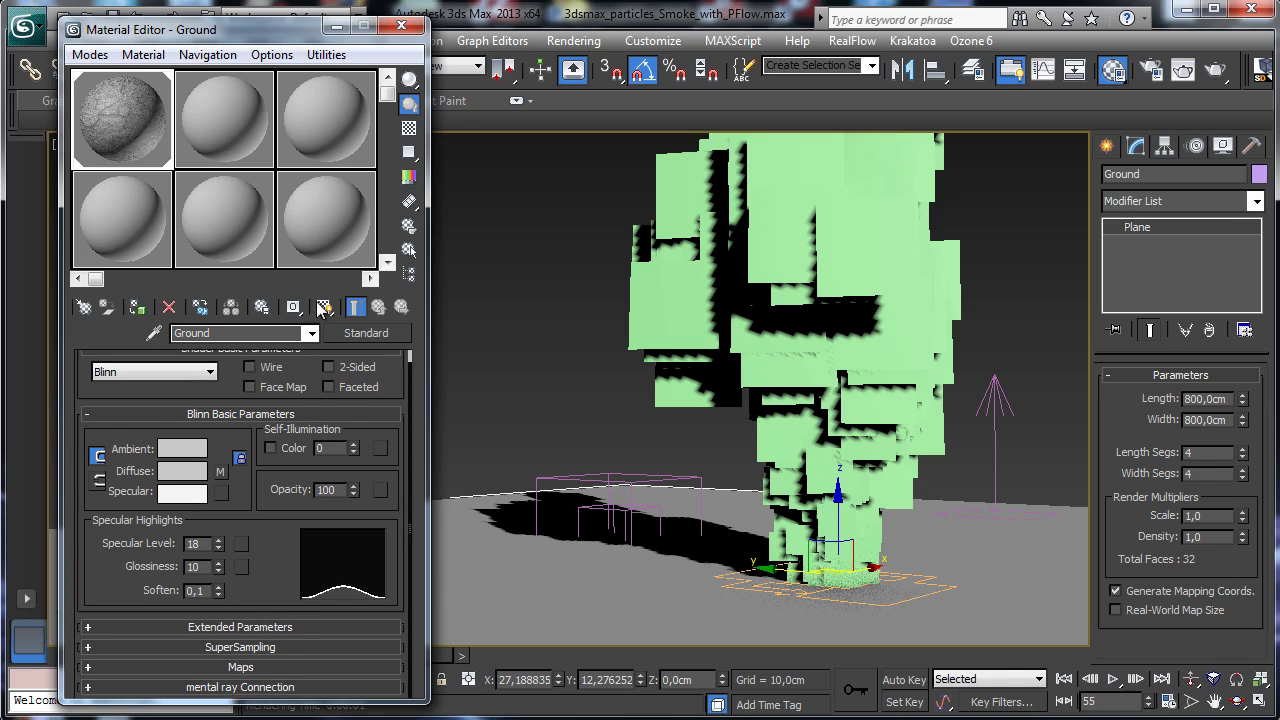
pyautogui.click(240, 666)
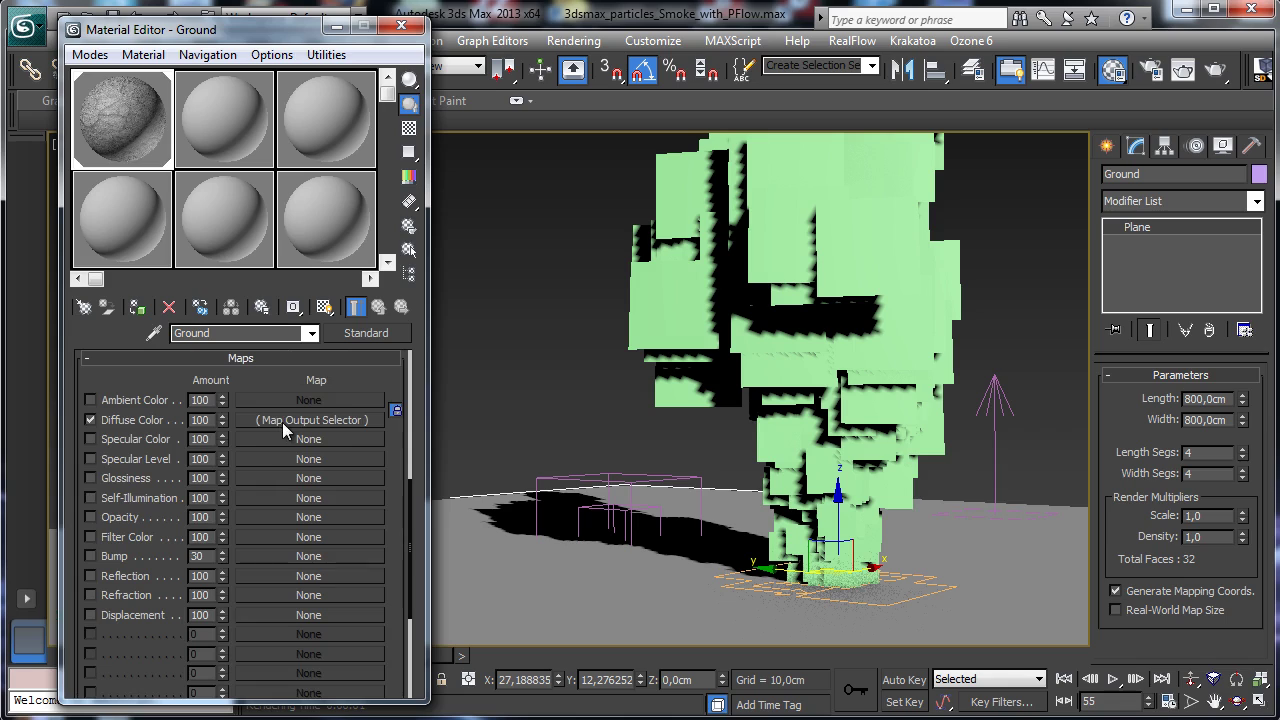
pyautogui.moveTo(282, 422); pyautogui.dragTo(267, 458)
pyautogui.click(212, 424)
pyautogui.click(257, 461)
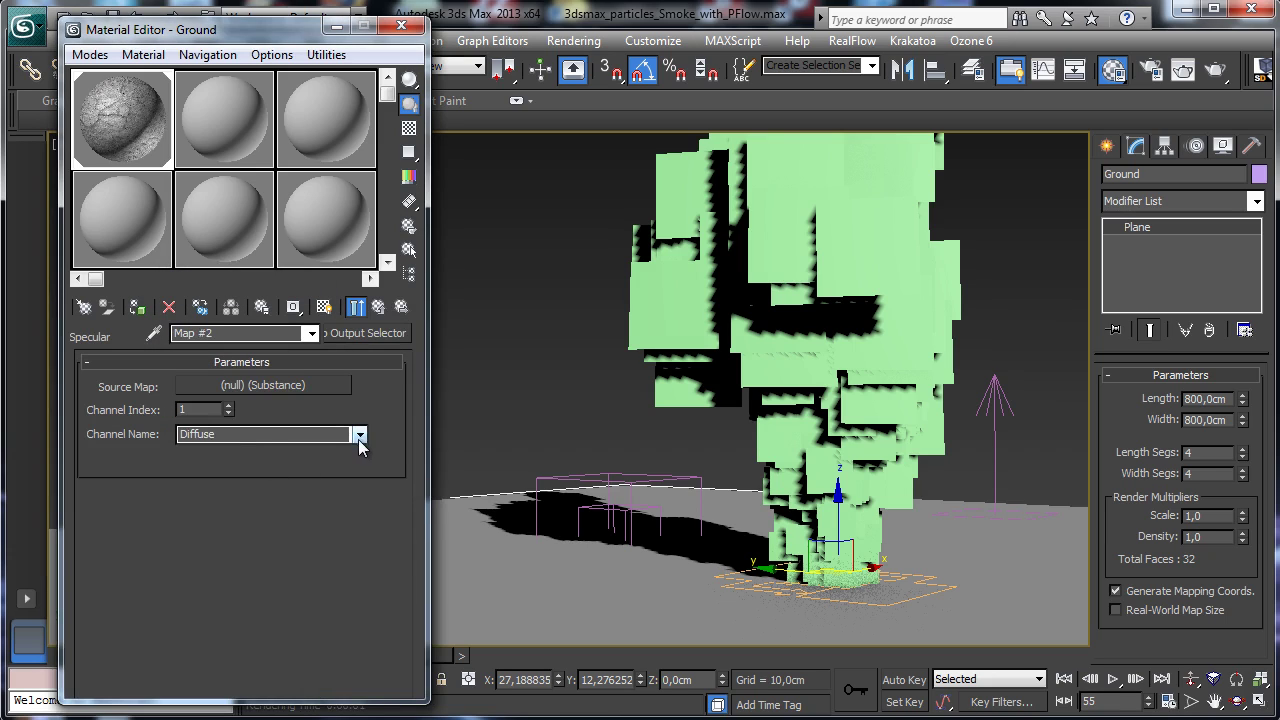
# Set the Specular Level map's output channel to Specular and return to the Ground material's maps
pyautogui.click(358, 434)
pyautogui.click(270, 463)
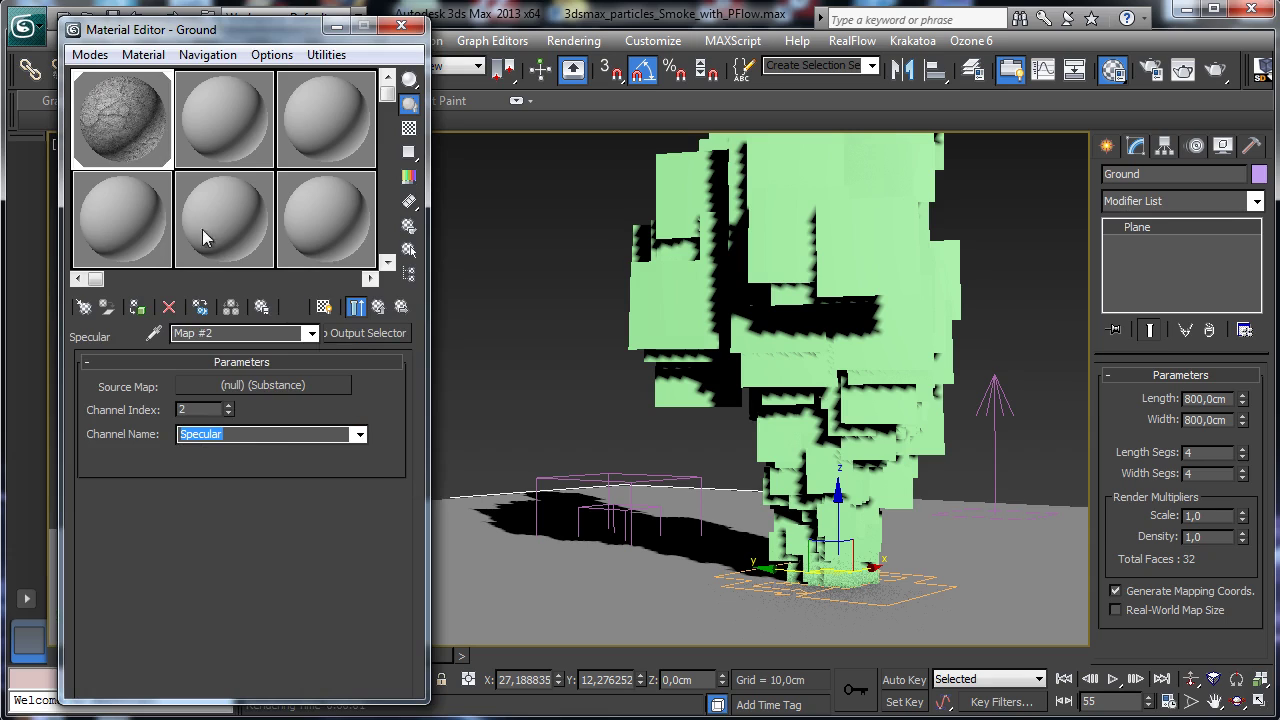
pyautogui.click(379, 306)
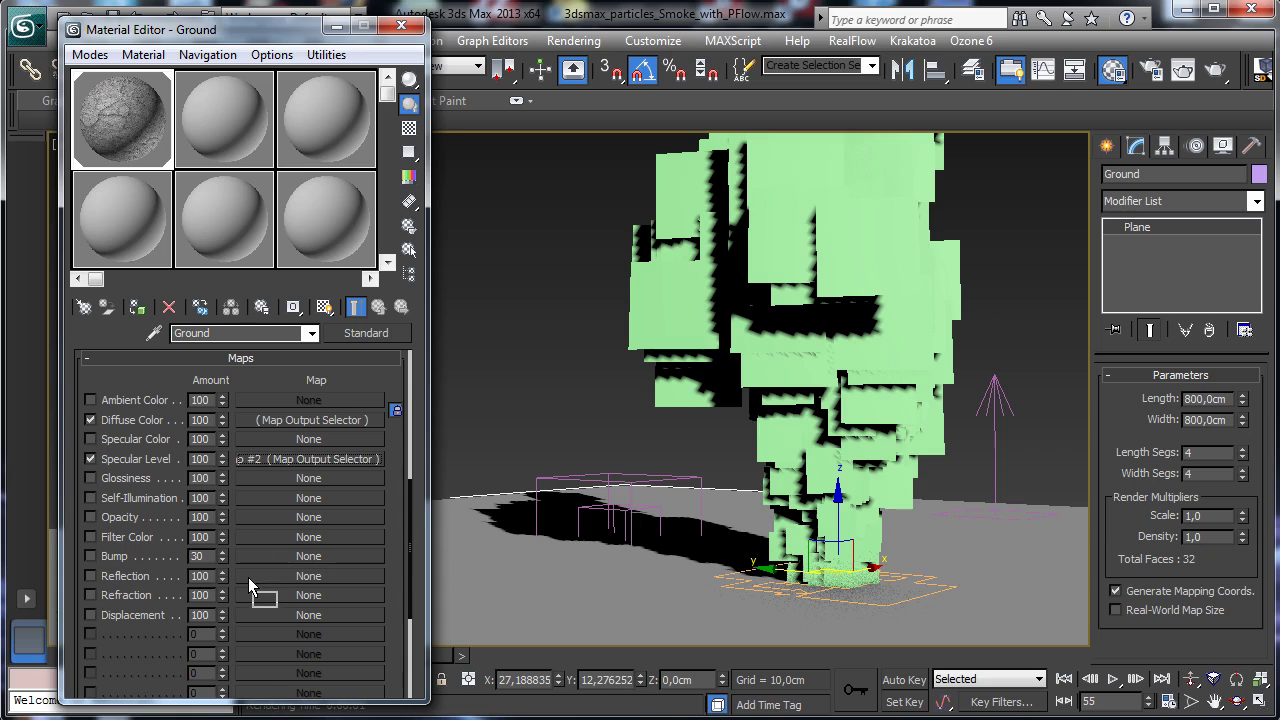
# Duplicate the Specular Level map into the Ground material's Bump slot as a copy and set its output channel to Bump
pyautogui.moveTo(248, 577); pyautogui.dragTo(248, 577)
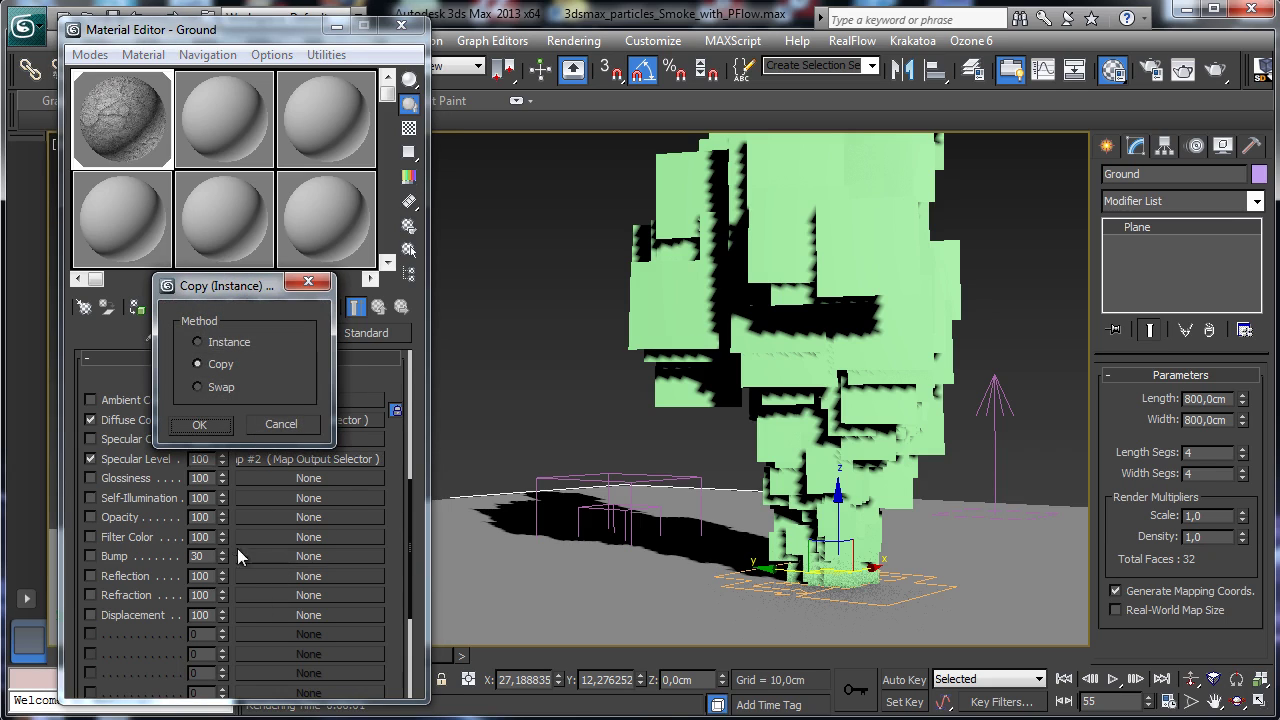
pyautogui.click(290, 428)
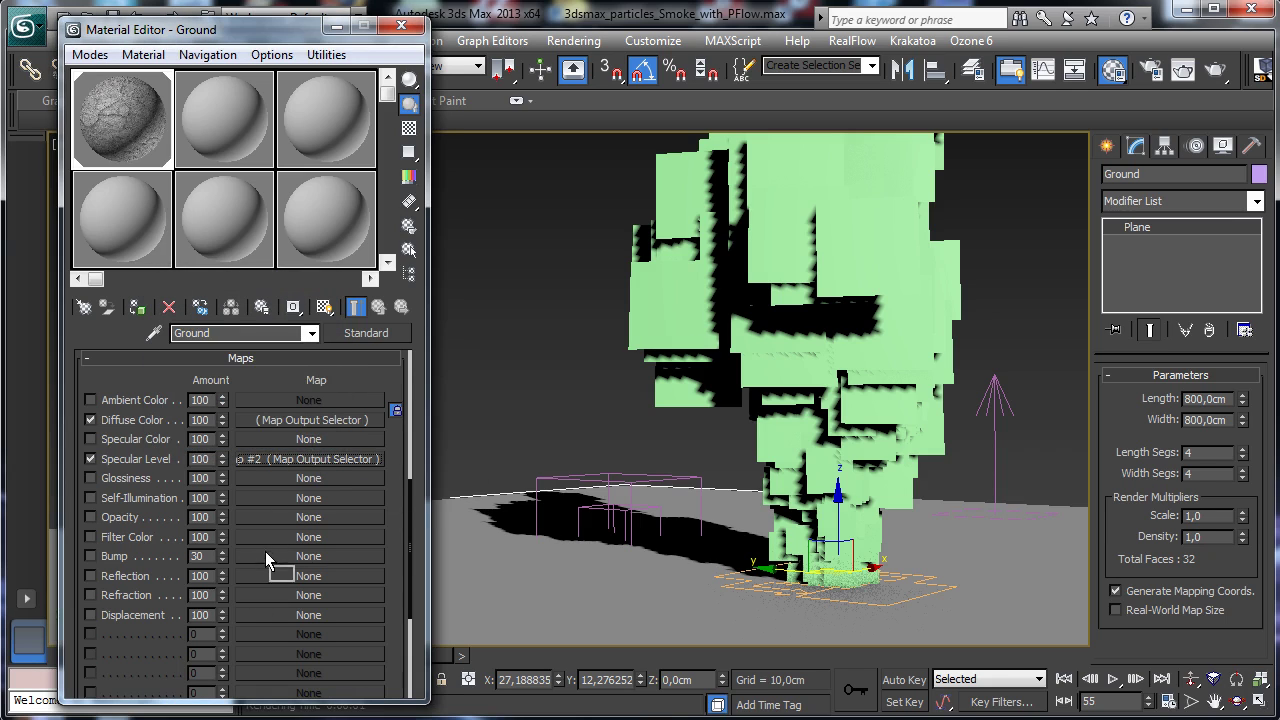
pyautogui.moveTo(277, 556); pyautogui.dragTo(277, 556)
pyautogui.click(209, 424)
pyautogui.click(290, 556)
pyautogui.click(358, 434)
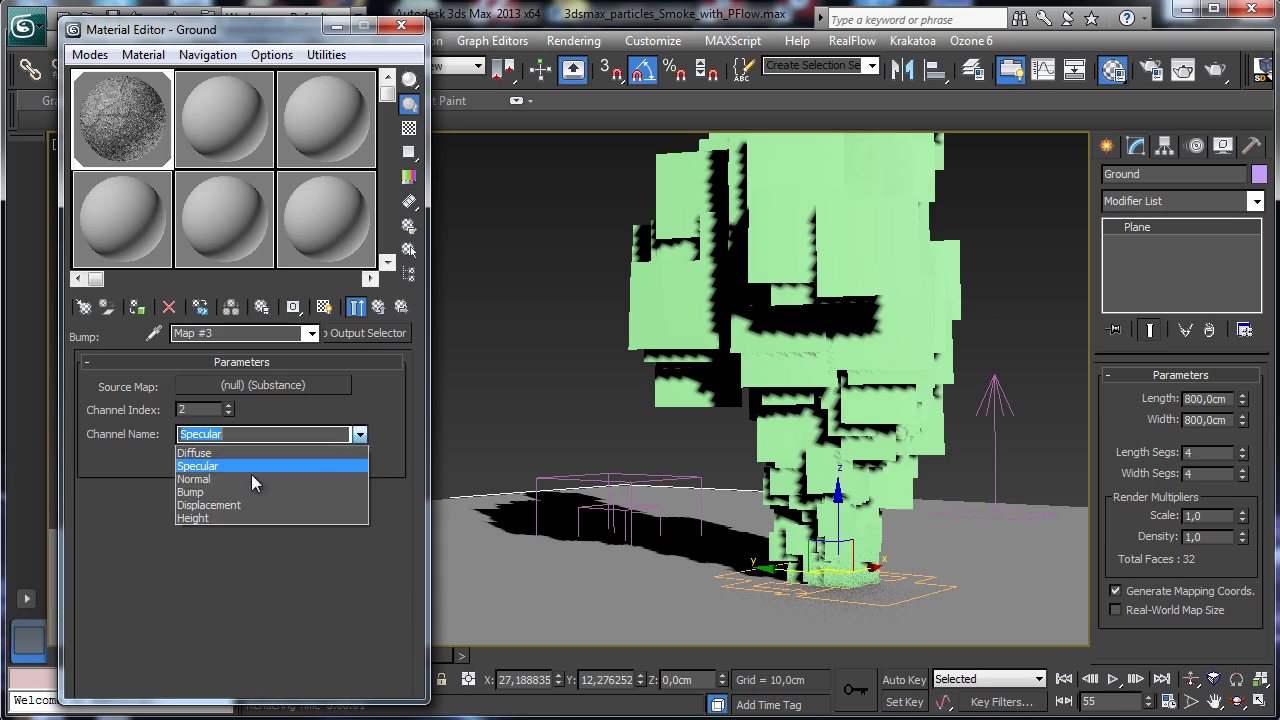
pyautogui.click(245, 491)
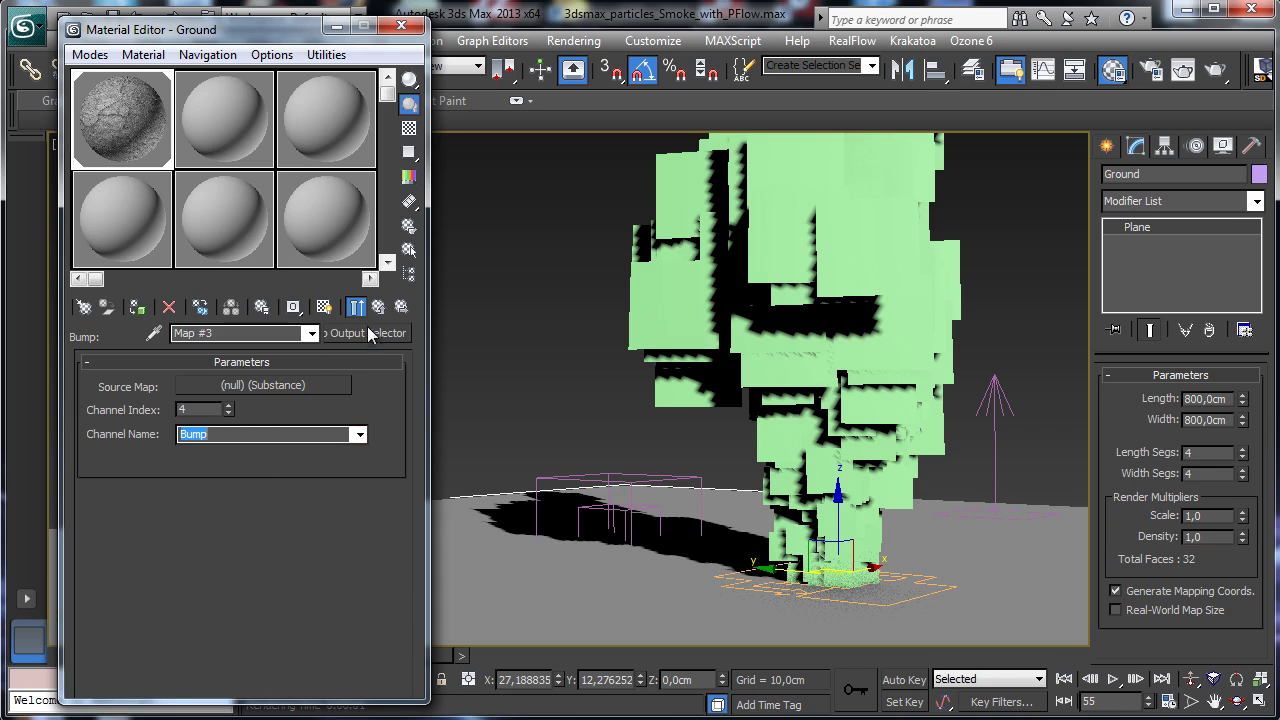
# Check the blur in the bump map's source Substance coordinates and return to the Ground material's maps
pyautogui.click(268, 389)
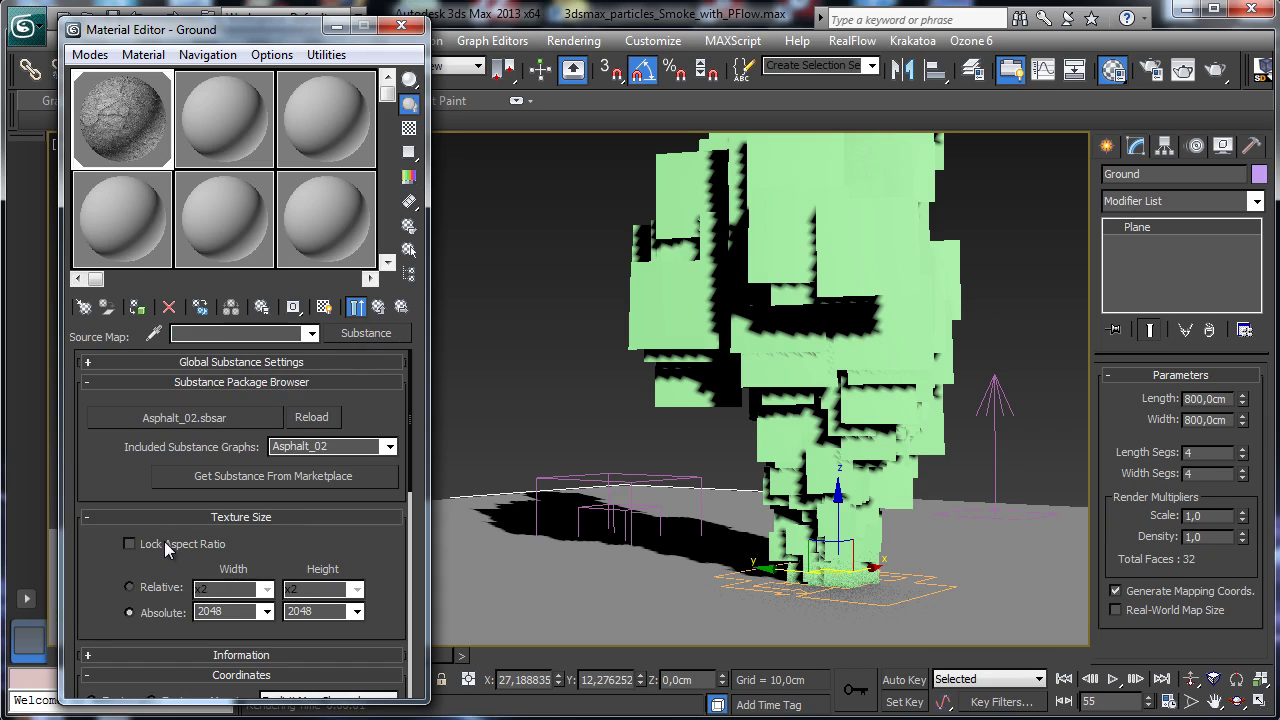
pyautogui.scroll(-5, 166, 548)
pyautogui.click(148, 525)
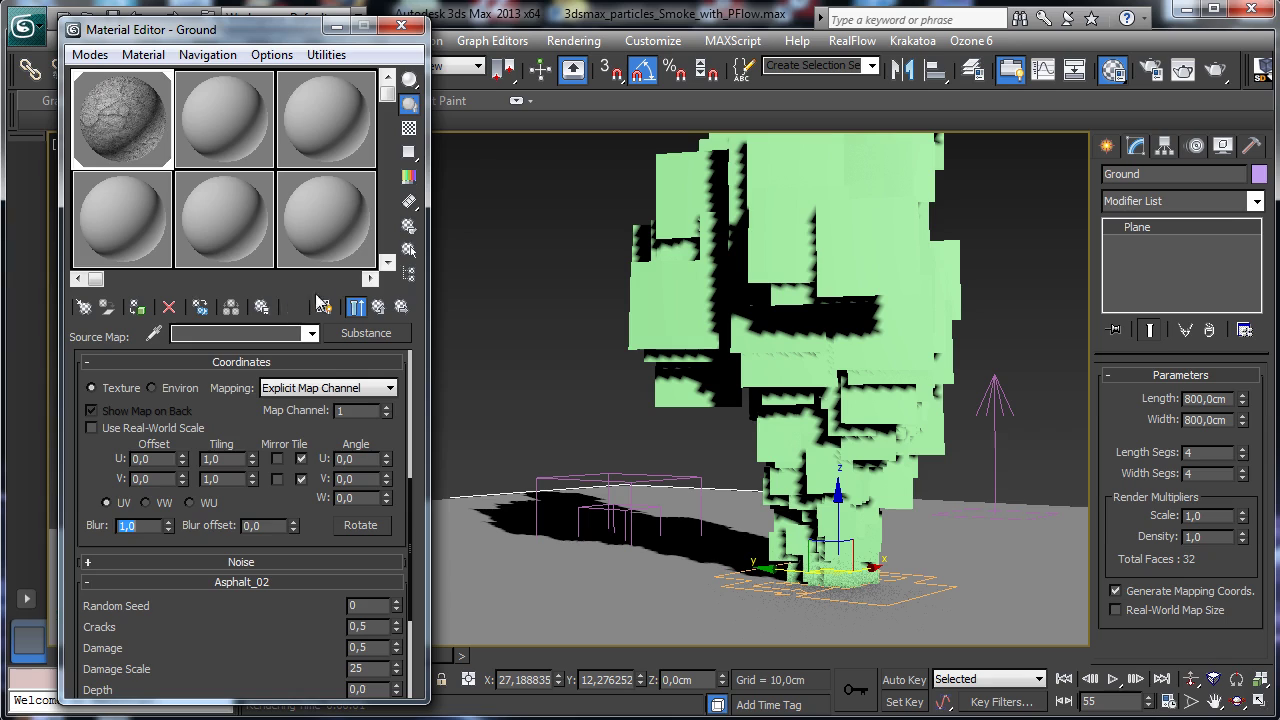
pyautogui.click(378, 306)
pyautogui.click(379, 306)
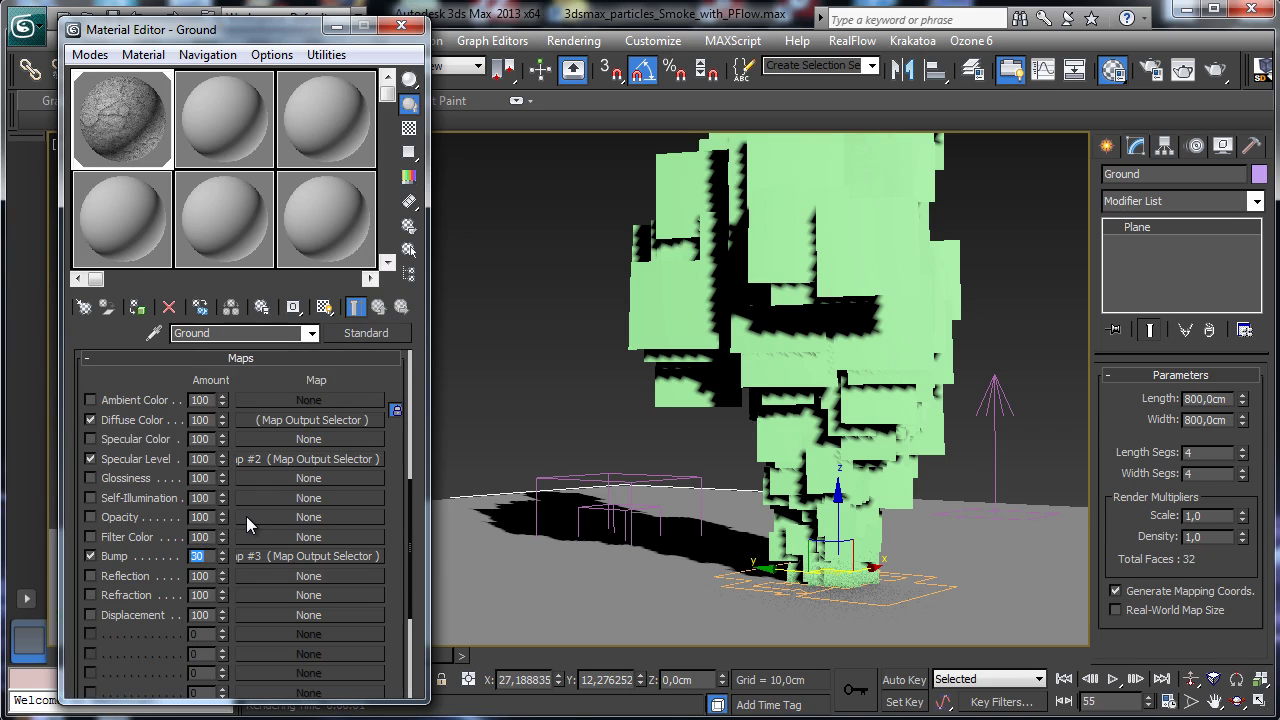
# Set the Ground material's bump amount to 15 and render the camera view
pyautogui.write('15')
pyautogui.press('Return')
pyautogui.click(1183, 69)
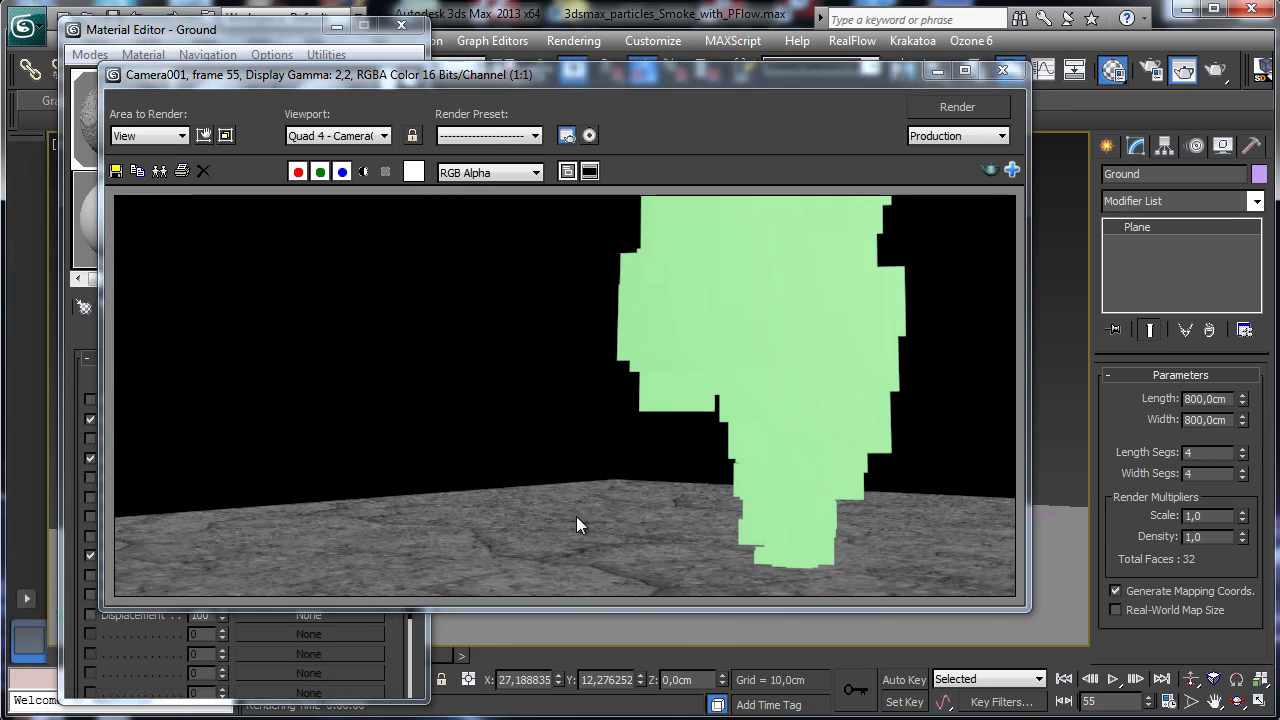
# Put away the rendered frame, close the Material Editor and save the scene
pyautogui.click(937, 71)
pyautogui.click(367, 63)
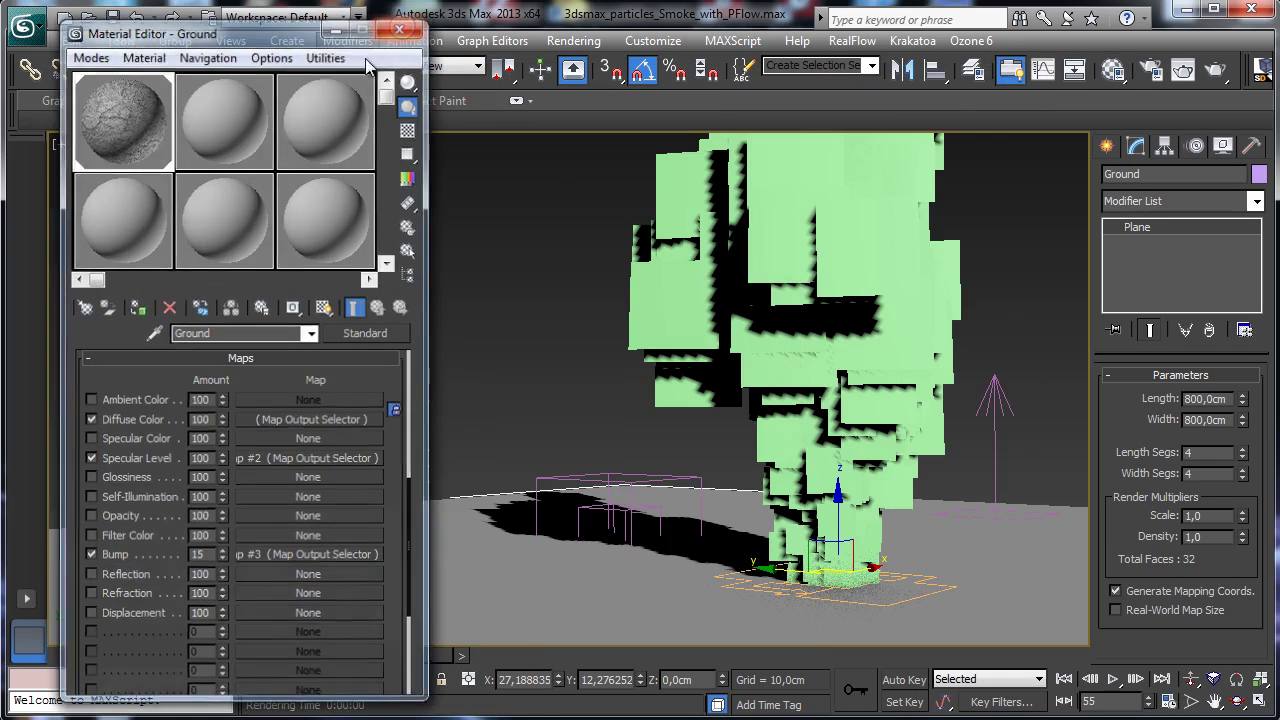
pyautogui.click(399, 31)
pyautogui.click(112, 17)
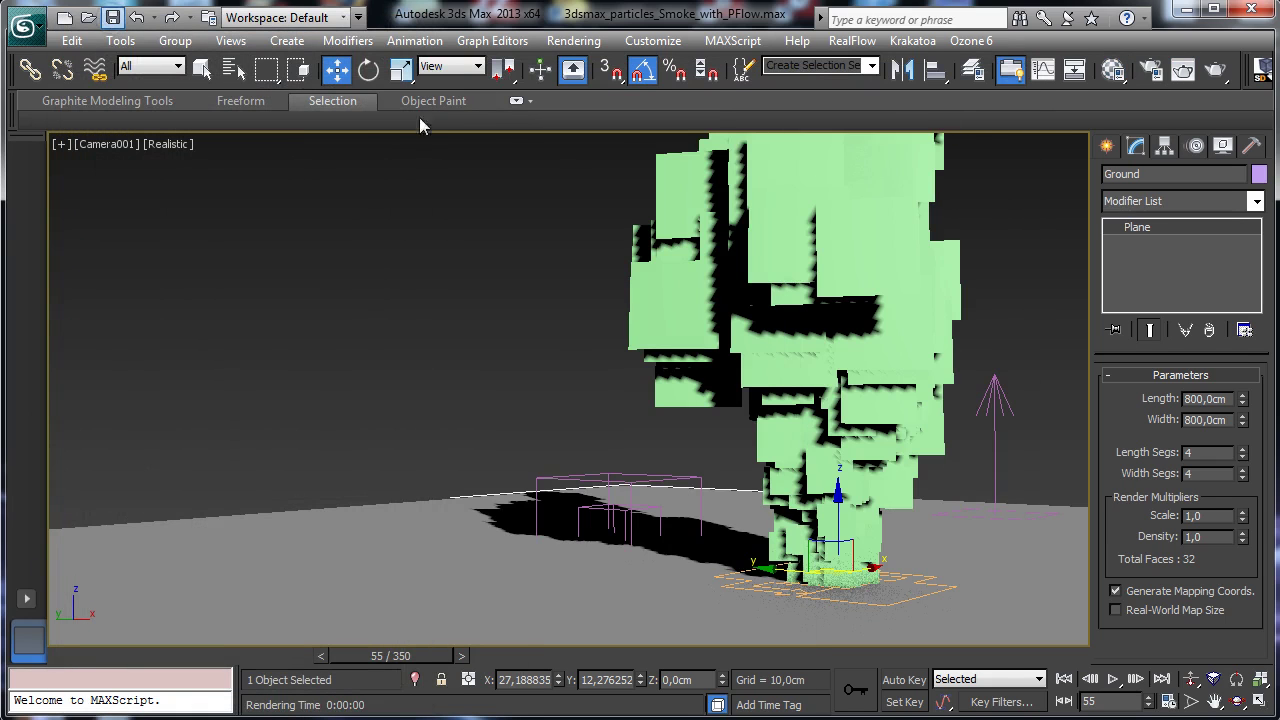
# Create a standard Target Direct light in the Left view of the four-viewport layout, aimed from above at the base of the smoke column
pyautogui.click(1260, 705)
pyautogui.click(1191, 679)
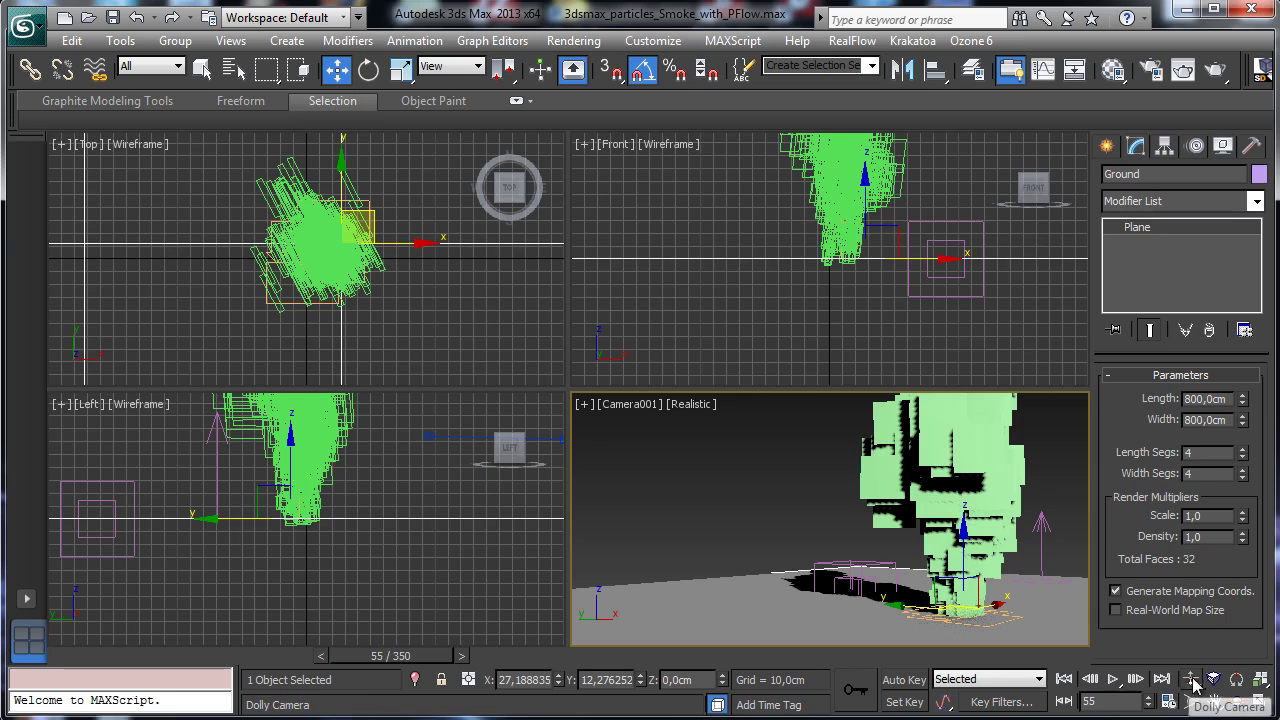
pyautogui.click(914, 294)
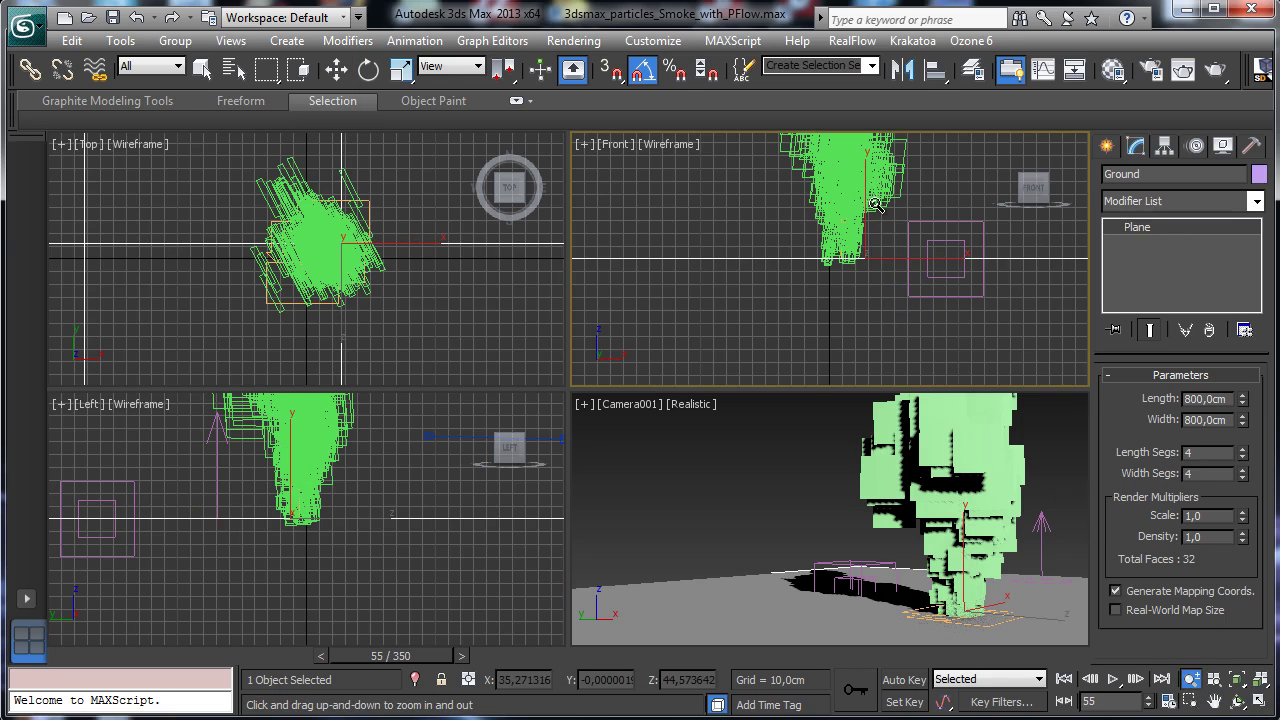
pyautogui.moveTo(876, 205); pyautogui.dragTo(711, 303)
pyautogui.moveTo(326, 317); pyautogui.dragTo(318, 610)
pyautogui.click(1106, 146)
pyautogui.click(1160, 177)
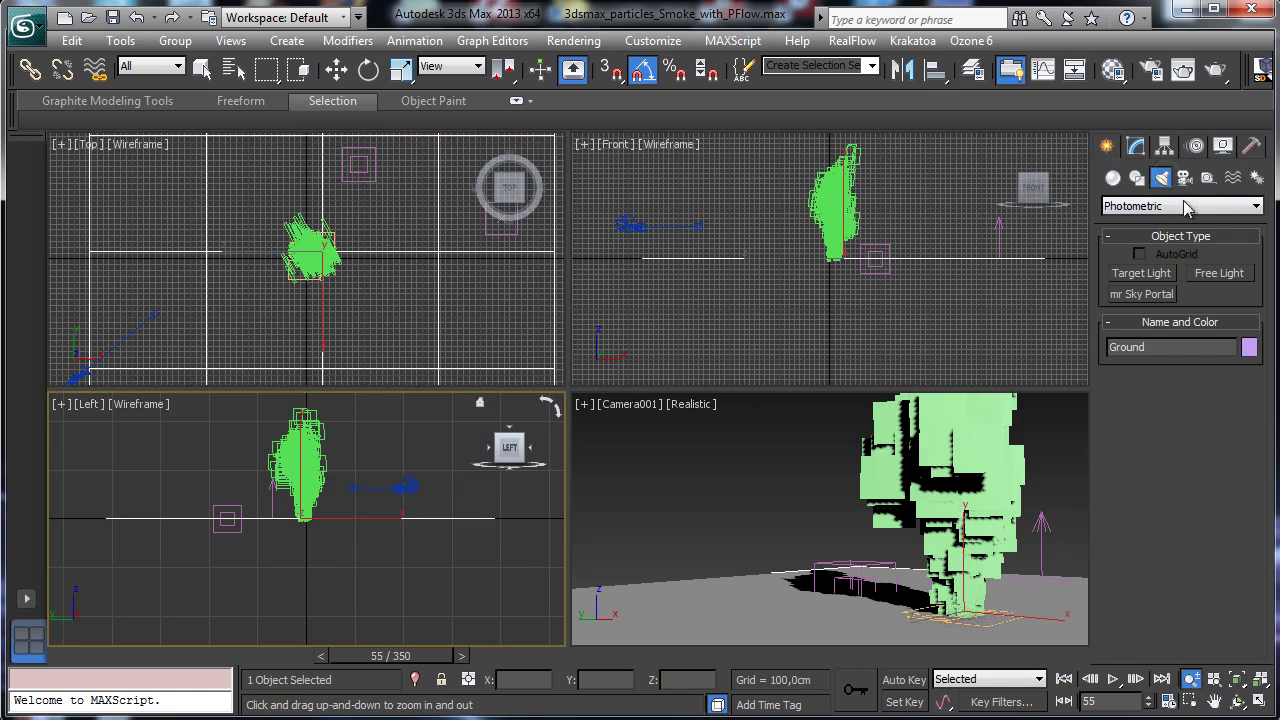
pyautogui.click(1157, 210)
pyautogui.click(1162, 234)
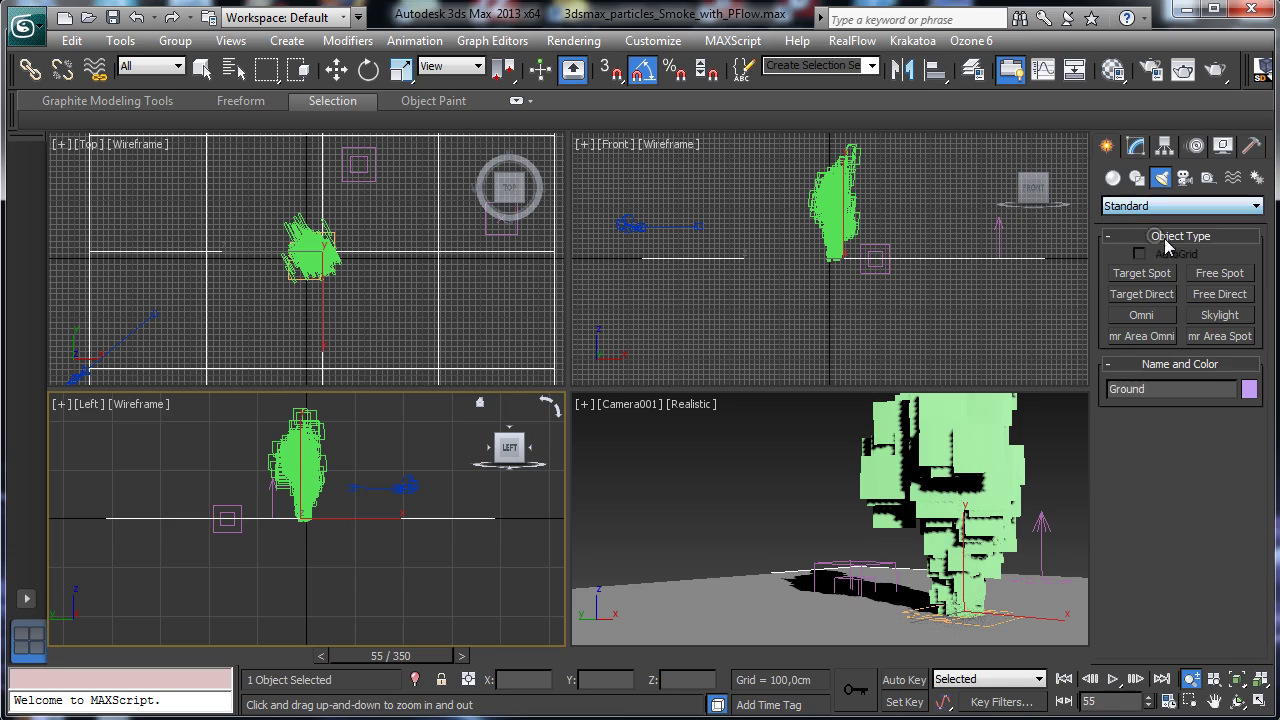
pyautogui.click(1168, 298)
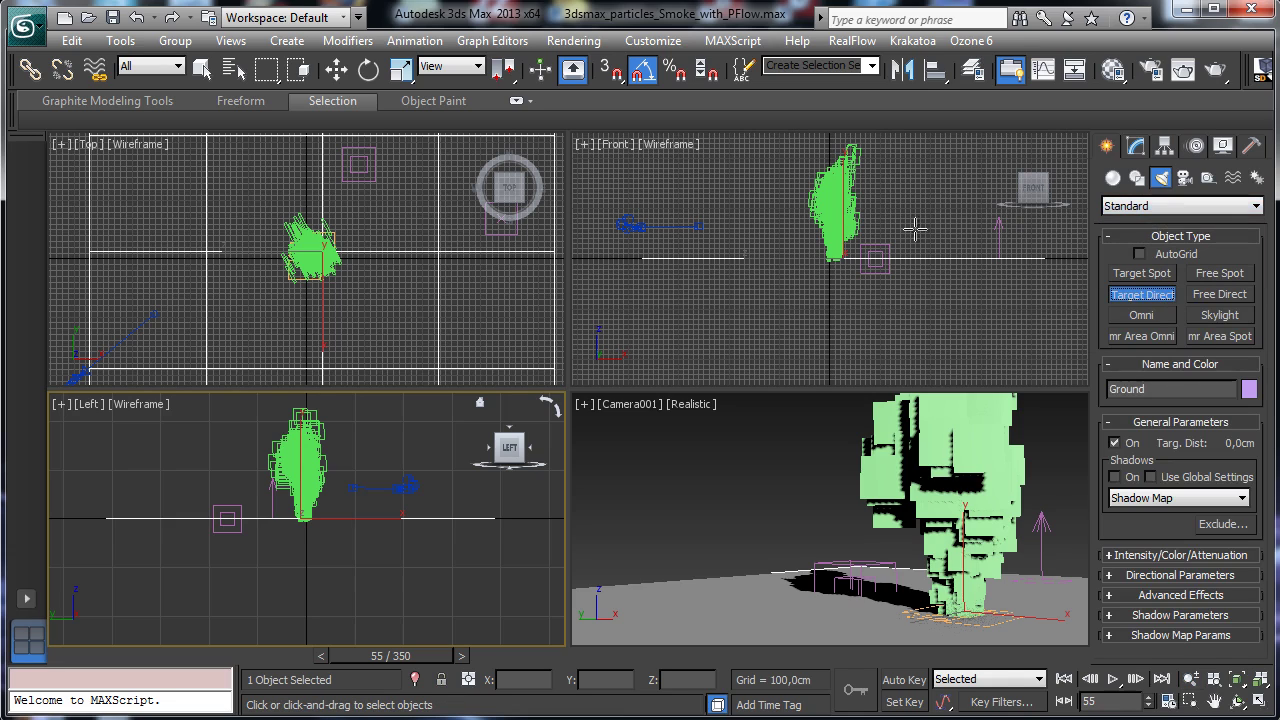
pyautogui.moveTo(386, 406); pyautogui.dragTo(305, 527)
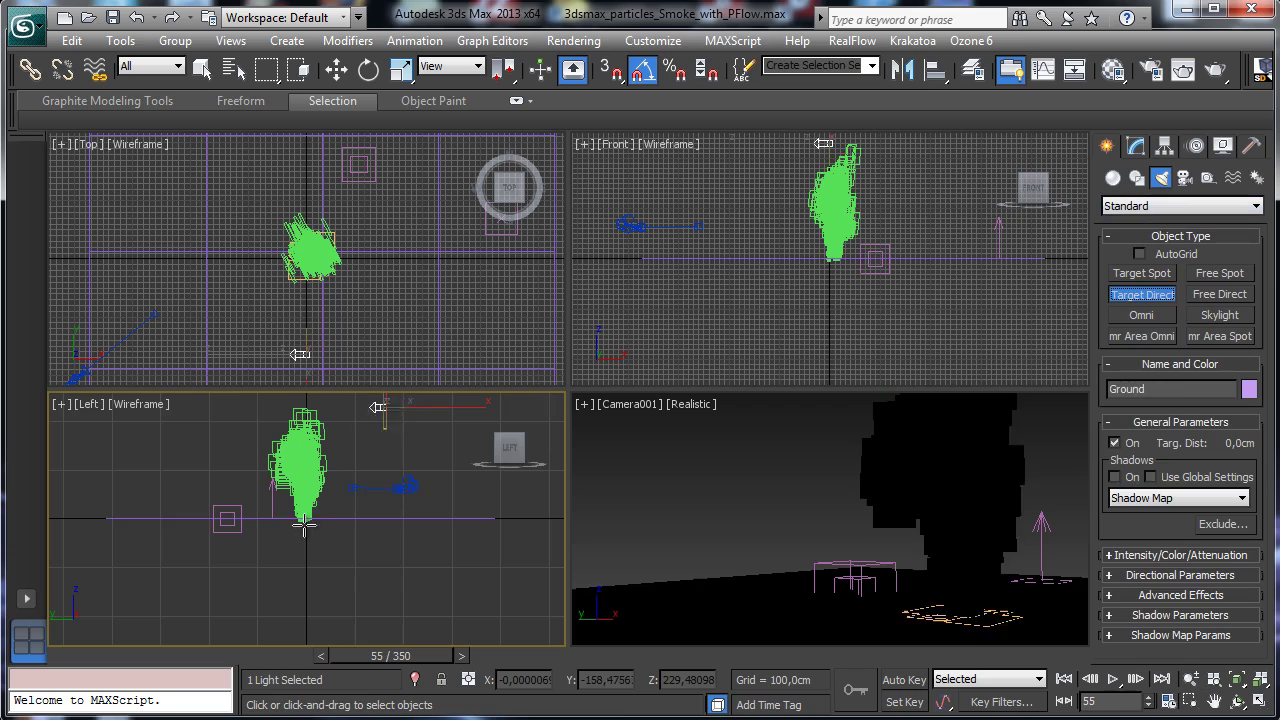
# Move the directional light farther out and up to about Y -296 cm, Z 581 cm, and turn on its Shadow Map shadows
pyautogui.click(336, 68)
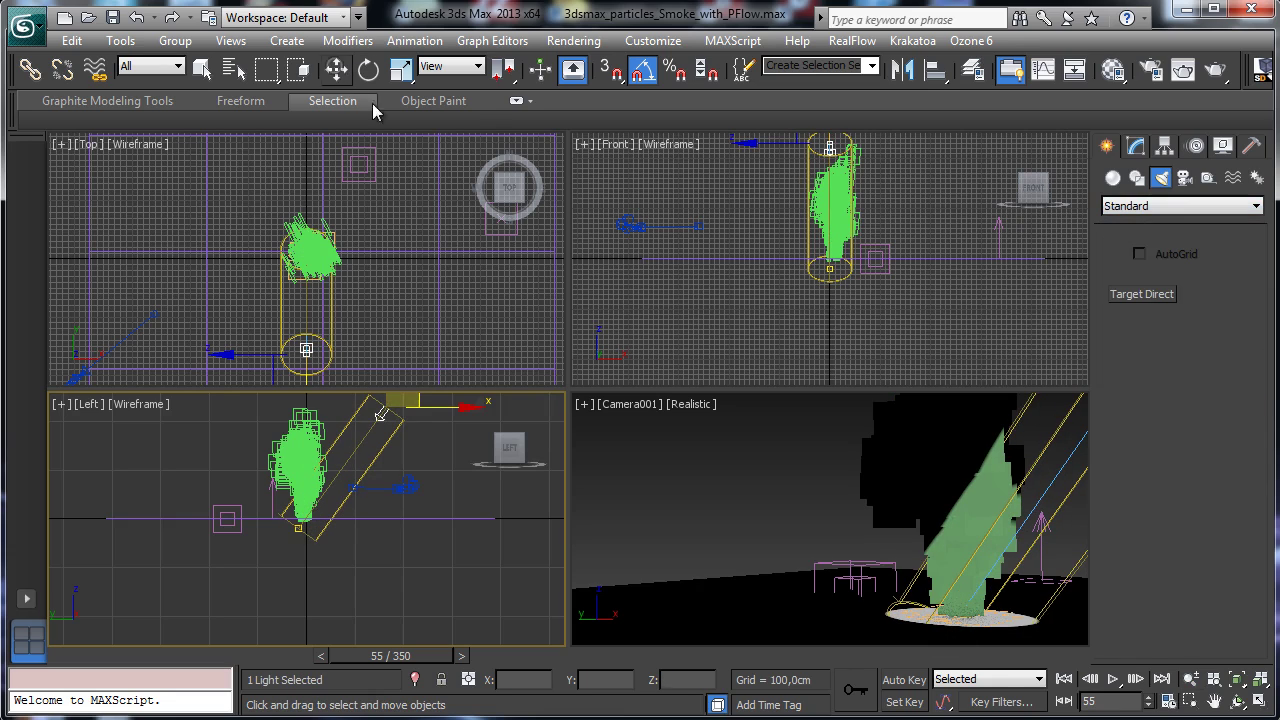
pyautogui.moveTo(381, 413); pyautogui.dragTo(471, 237)
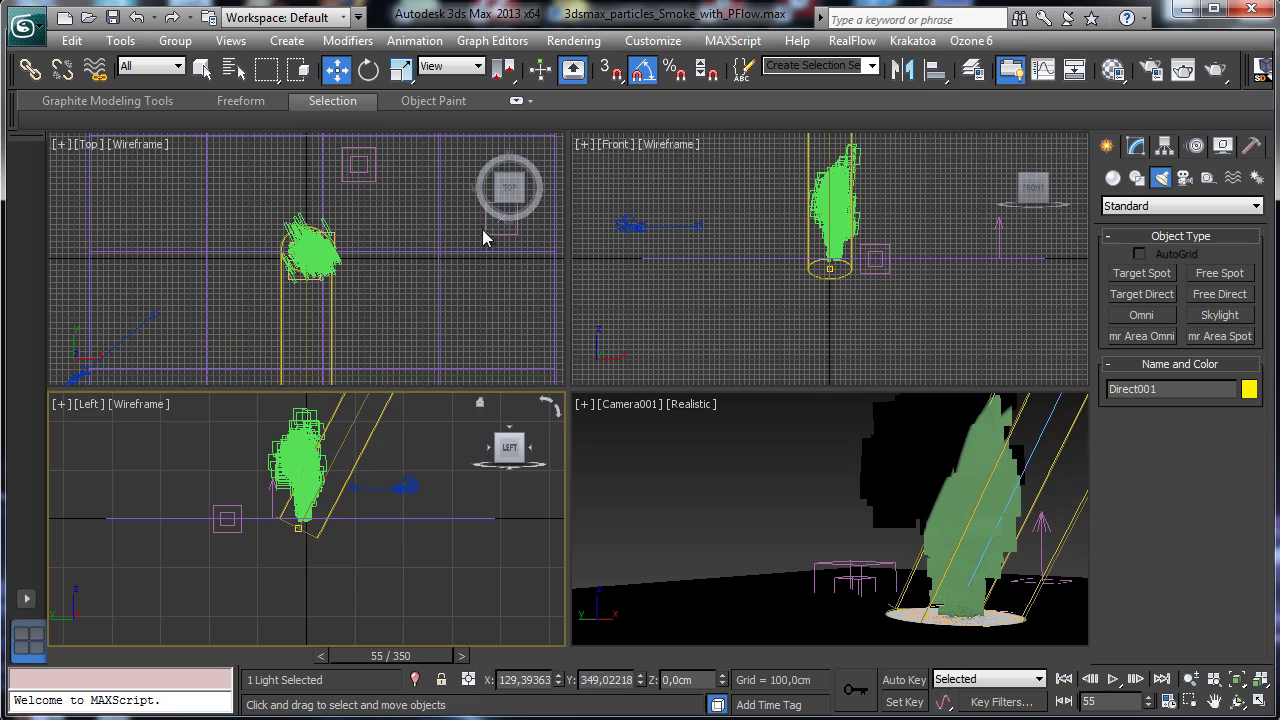
pyautogui.rightClick(720, 523)
pyautogui.click(1163, 145)
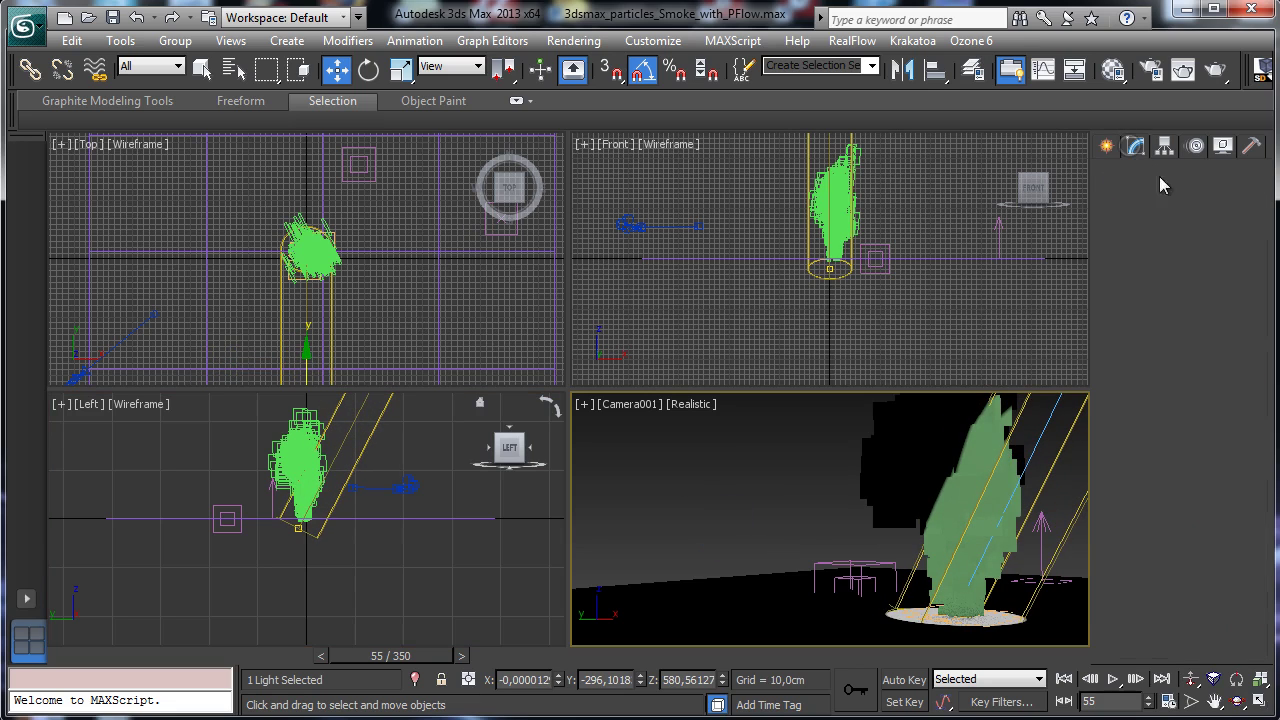
pyautogui.scroll(-2, 1172, 548)
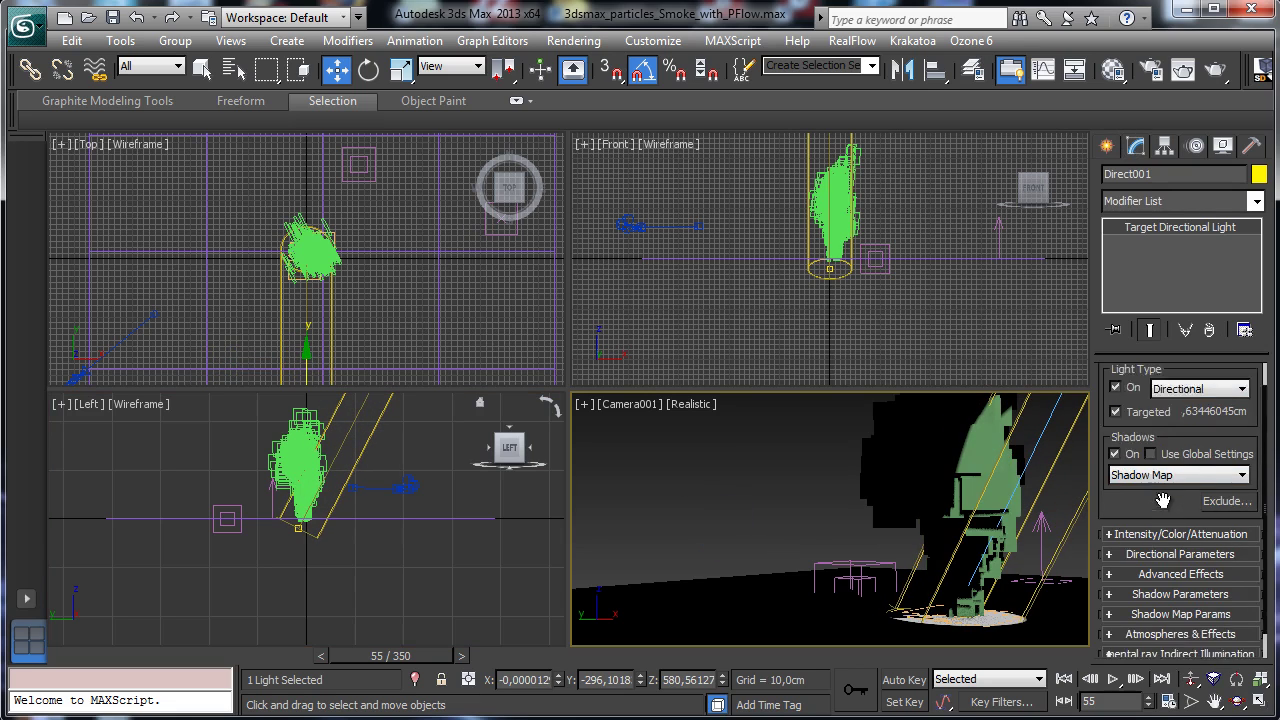
# Give the light Inverse Square decay with a displayed start of about 257,5 cm and raise its multiplier to about 1,9
pyautogui.click(1172, 508)
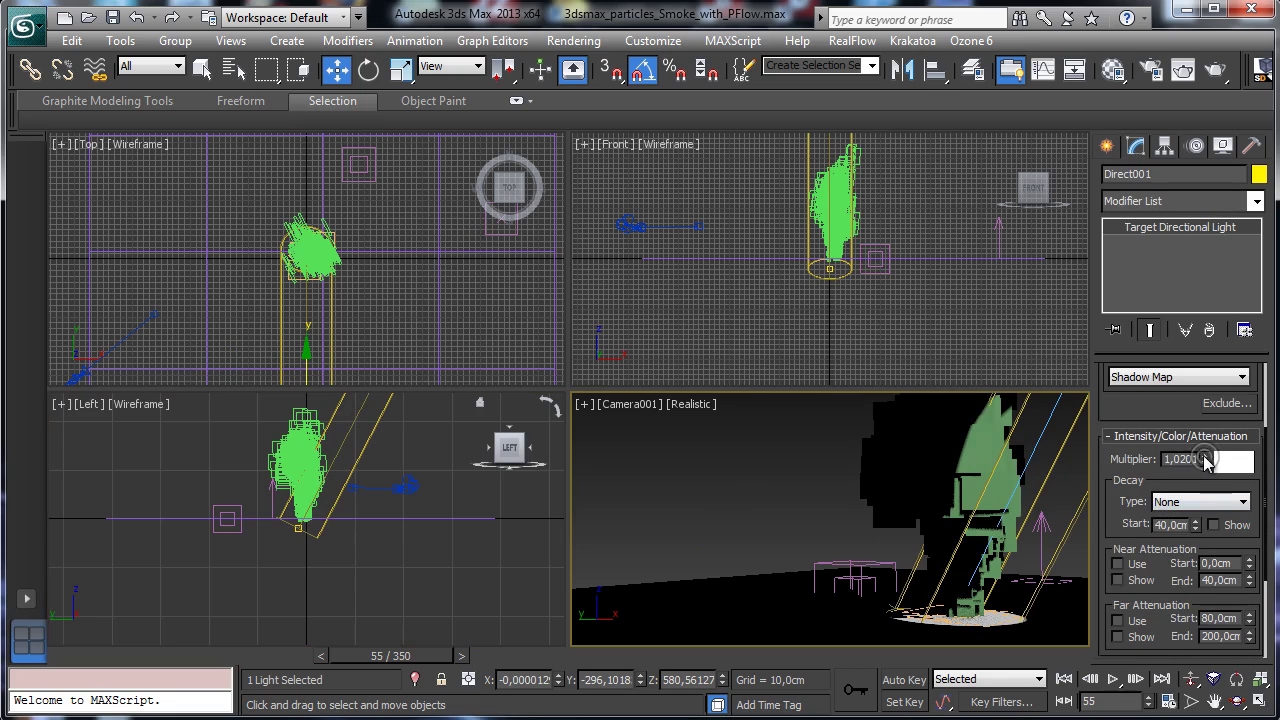
pyautogui.moveTo(1205, 459); pyautogui.dragTo(1205, 452)
pyautogui.click(1182, 502)
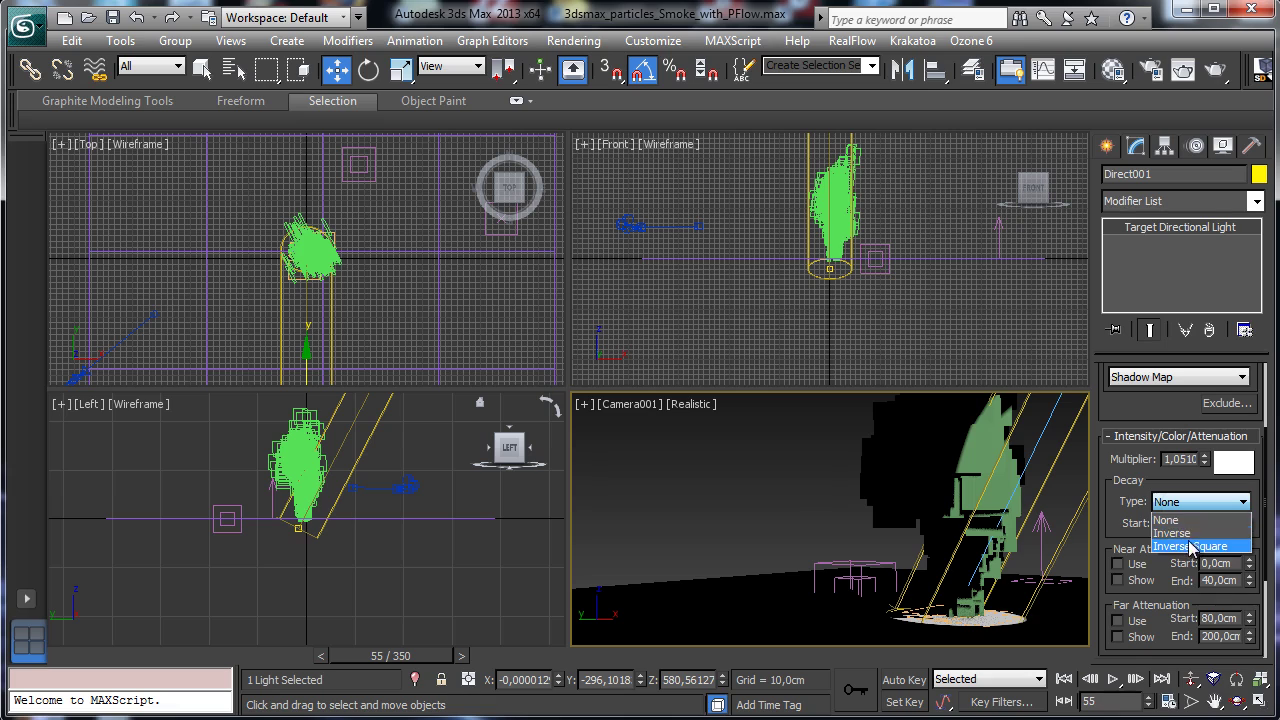
pyautogui.click(1190, 546)
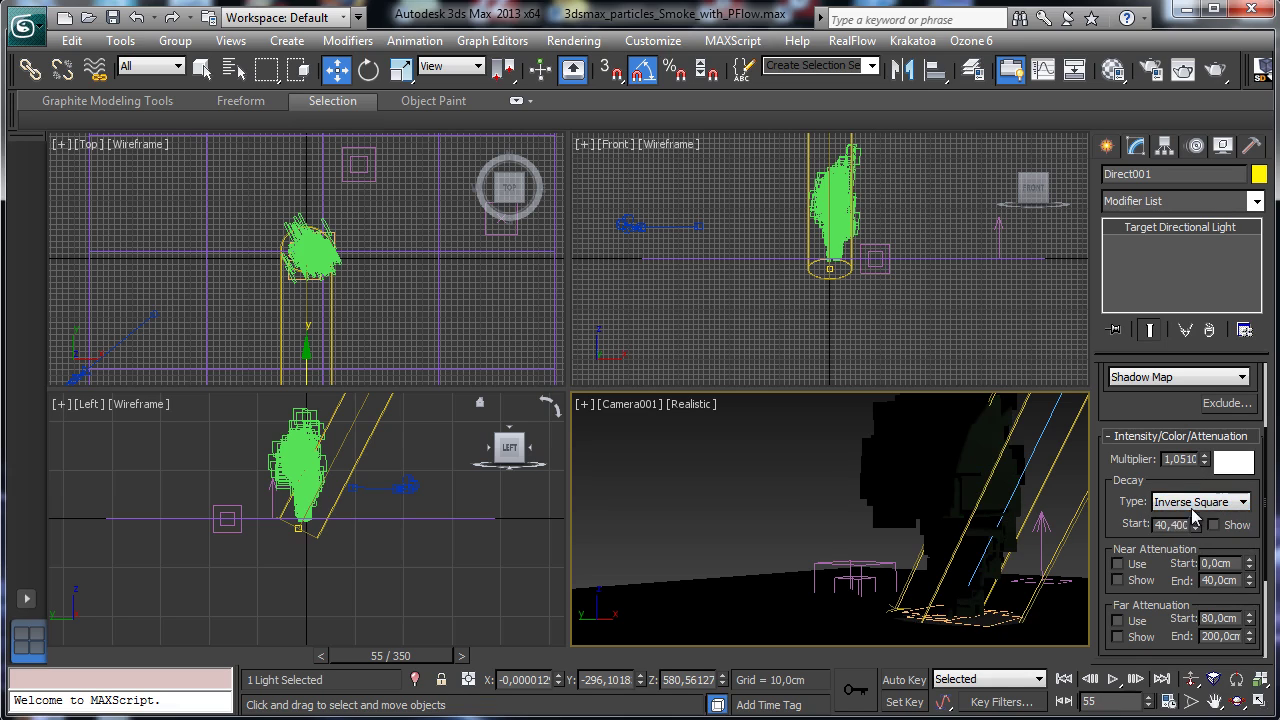
pyautogui.moveTo(1190, 456); pyautogui.dragTo(1195, 390)
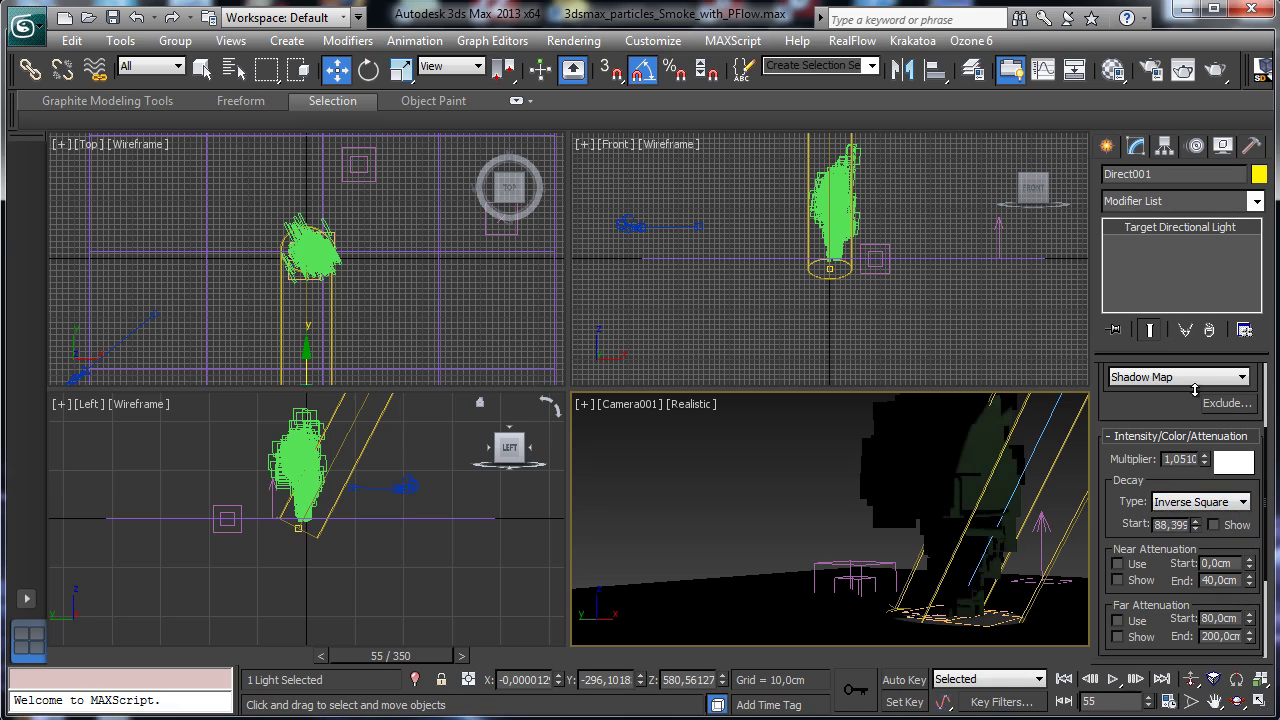
pyautogui.click(1236, 526)
pyautogui.moveTo(1195, 524); pyautogui.dragTo(1164, 403)
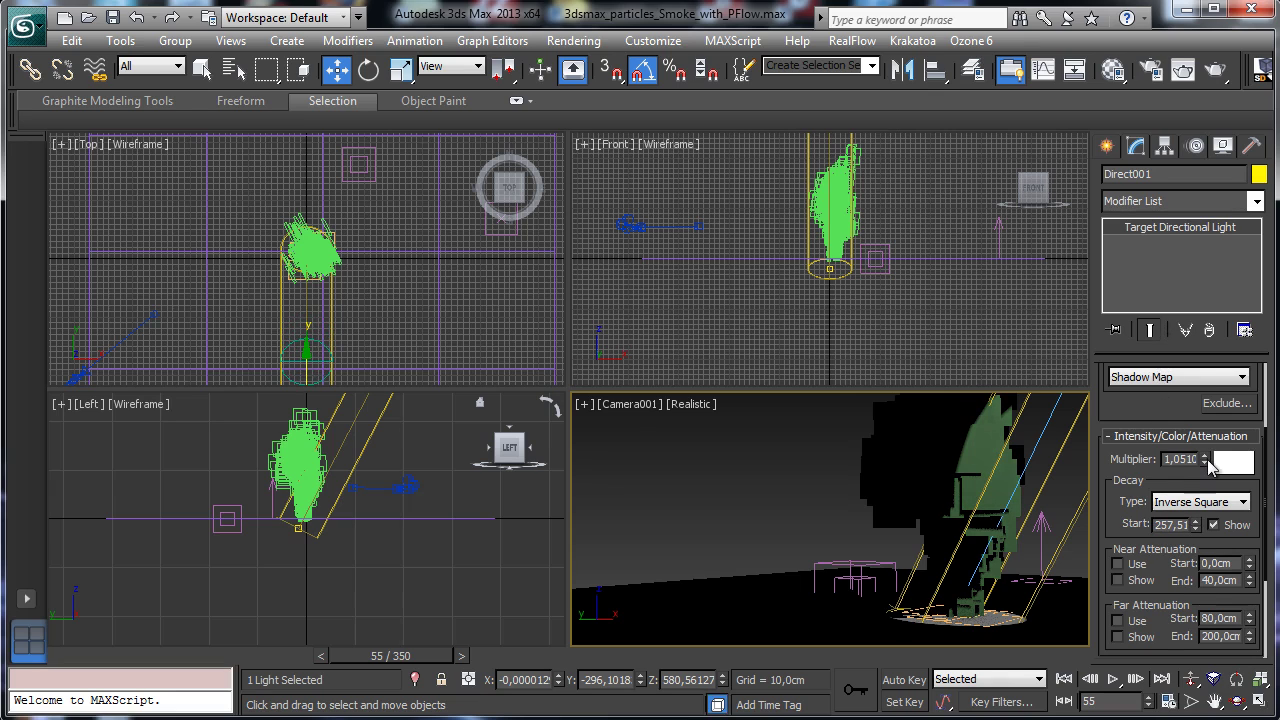
pyautogui.moveTo(1208, 462); pyautogui.dragTo(1210, 415)
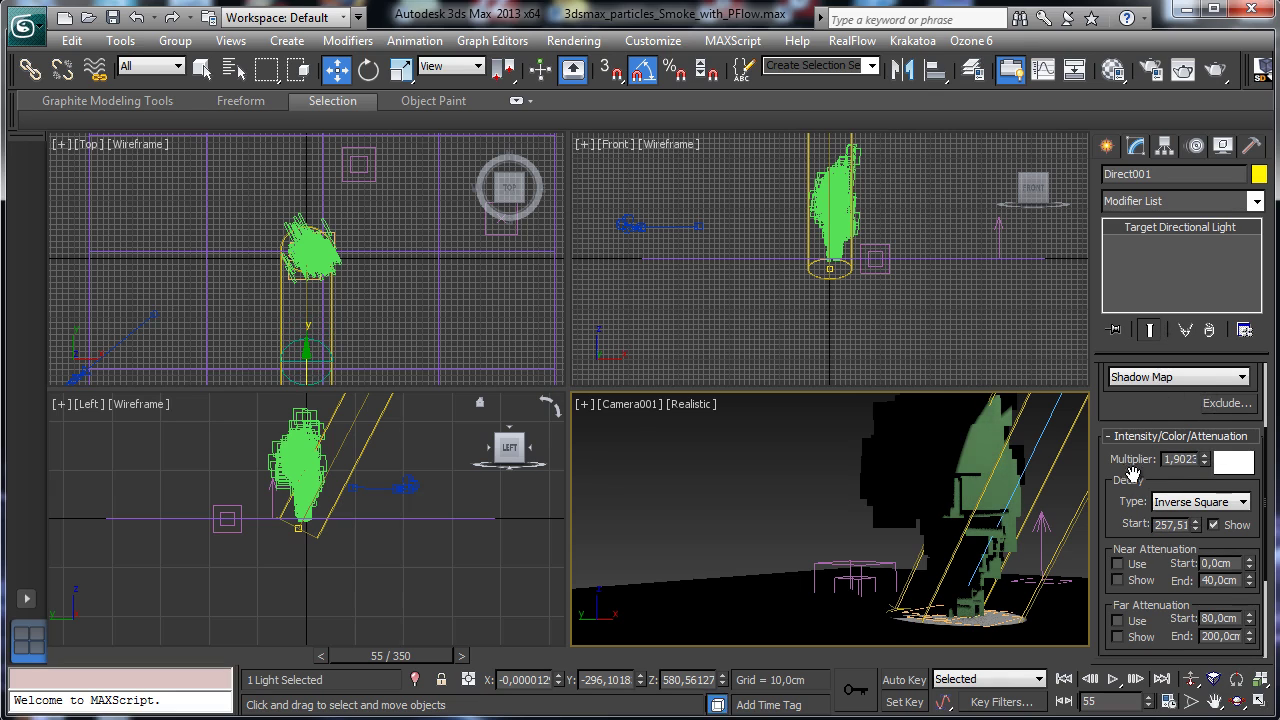
# Widen the light cone to a hotspot of 183 cm and a falloff of 246 cm, and render the camera view
pyautogui.moveTo(1134, 475); pyautogui.dragTo(1155, 357)
pyautogui.click(1157, 528)
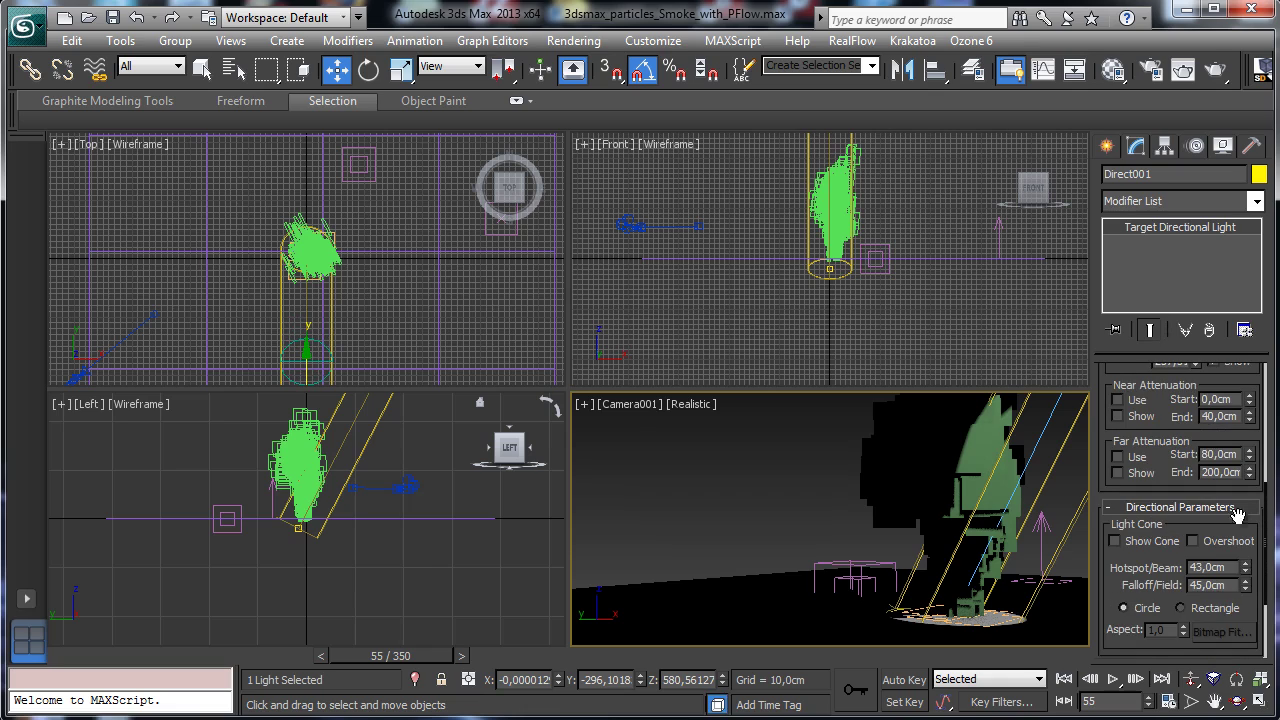
pyautogui.moveTo(1247, 570); pyautogui.dragTo(1217, 418)
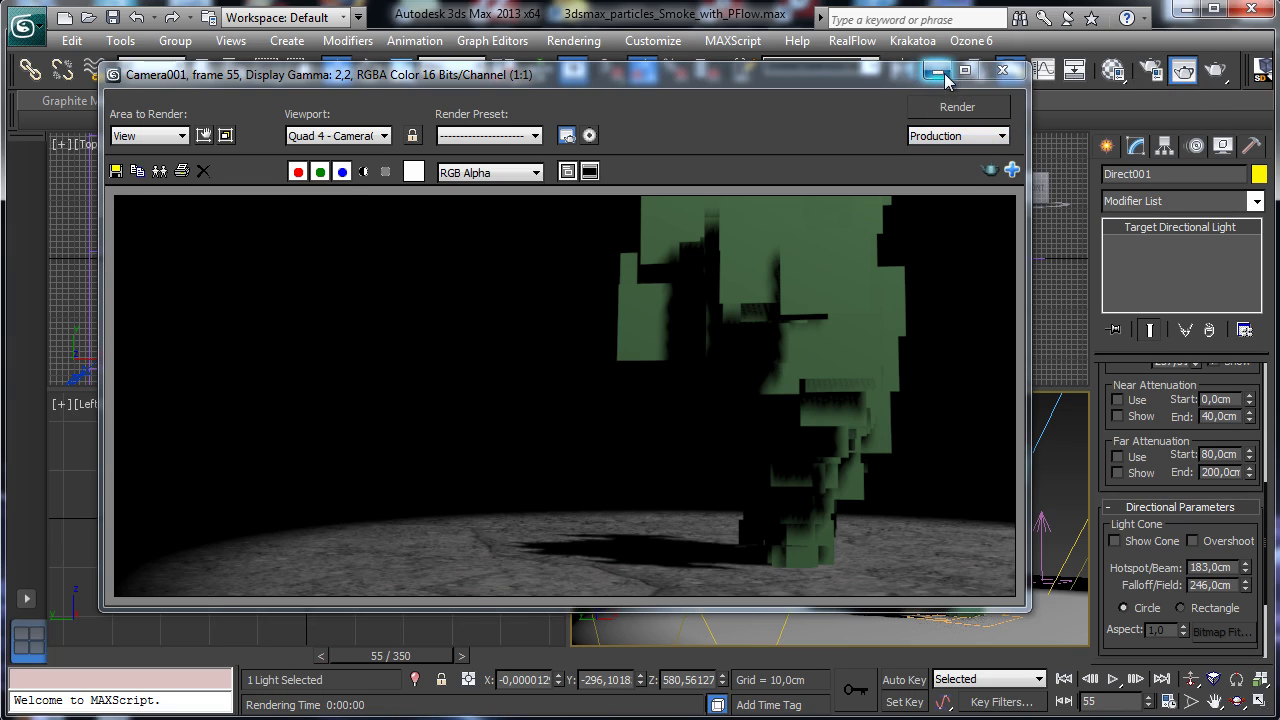
# Try a multiplier of 2,5 for the directional light and render the camera view again
pyautogui.scroll(5, 1182, 395)
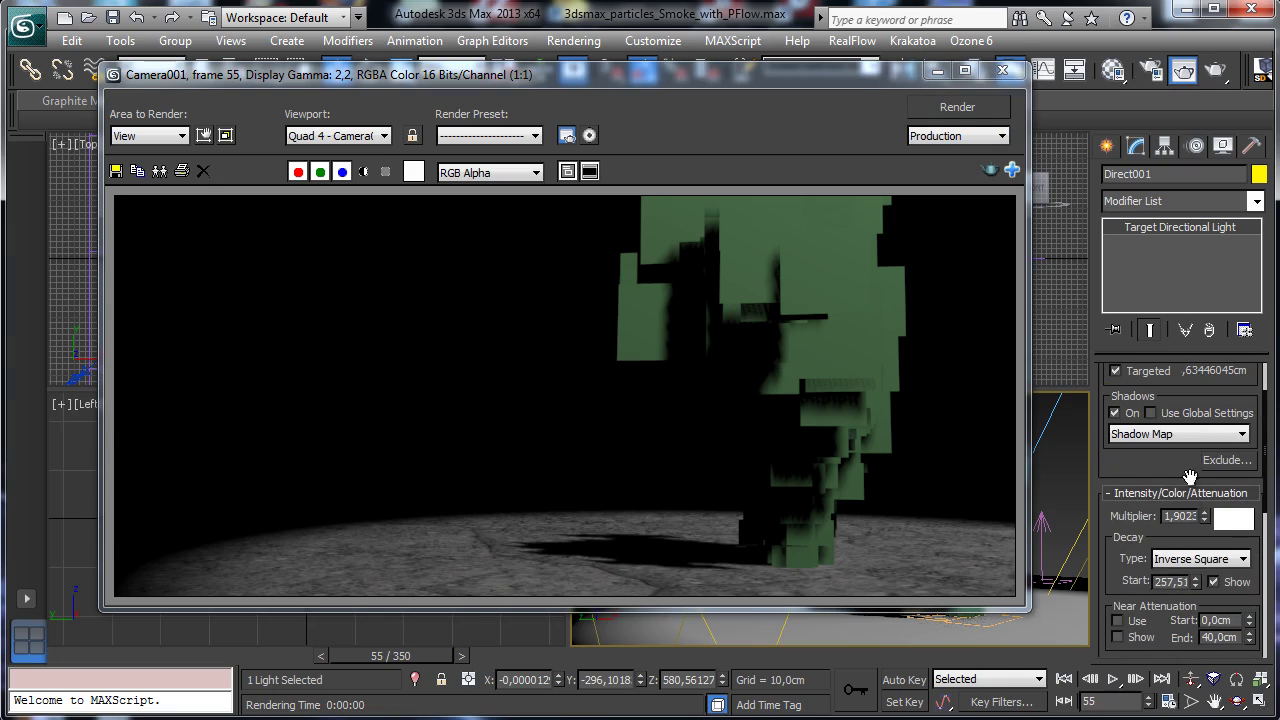
pyautogui.doubleClick(1177, 516)
pyautogui.write('2,5')
pyautogui.press('Return')
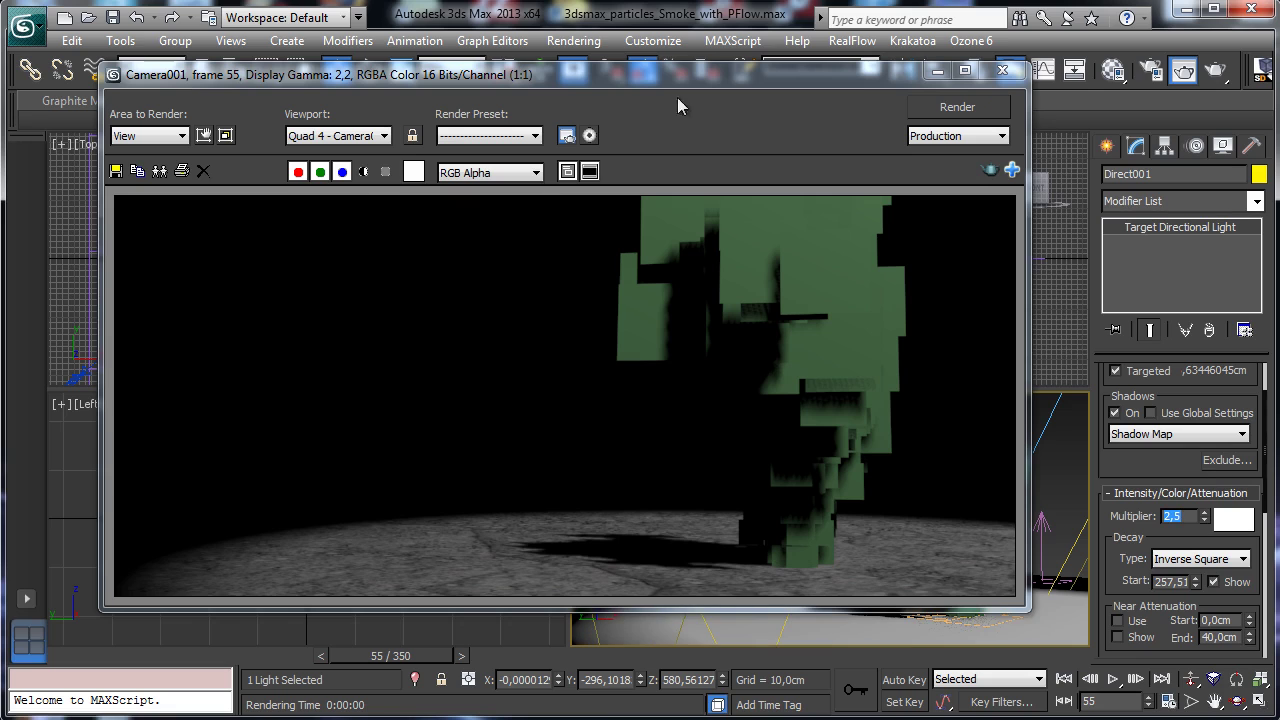
pyautogui.click(957, 106)
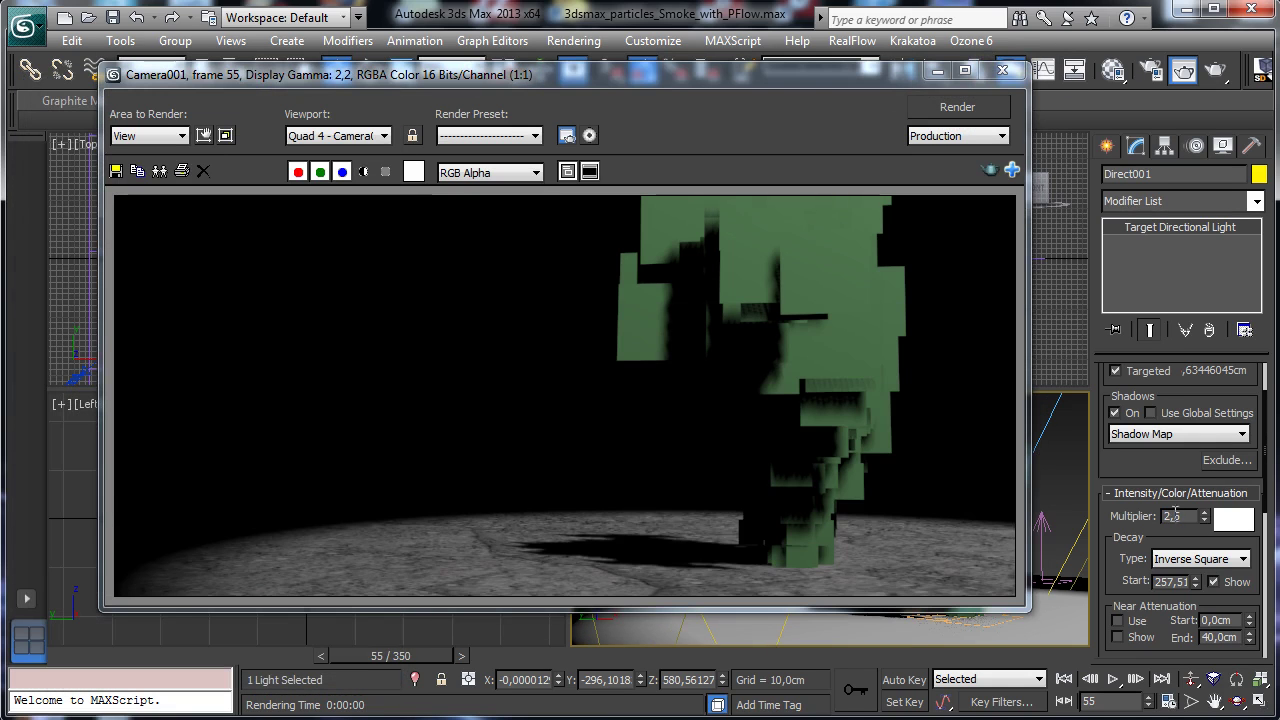
# Set the directional light's multiplier to 4 and render the camera view
pyautogui.write('4')
pyautogui.press('Return')
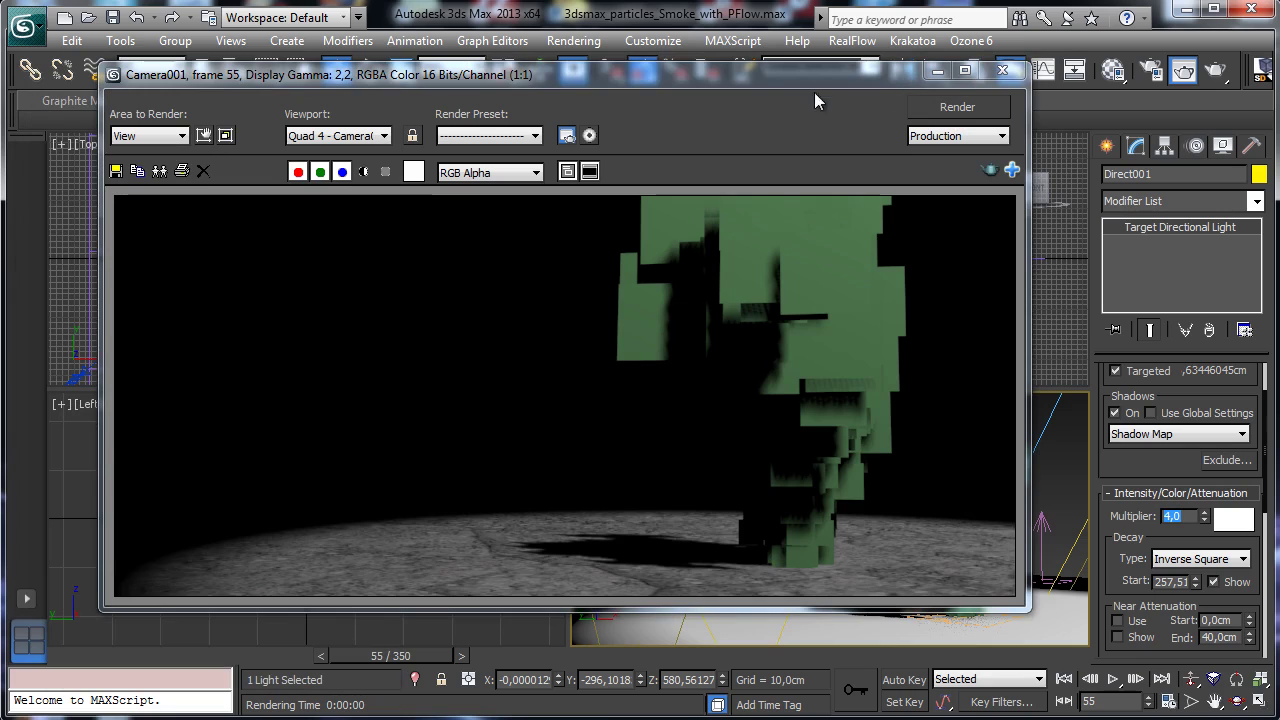
pyautogui.click(955, 106)
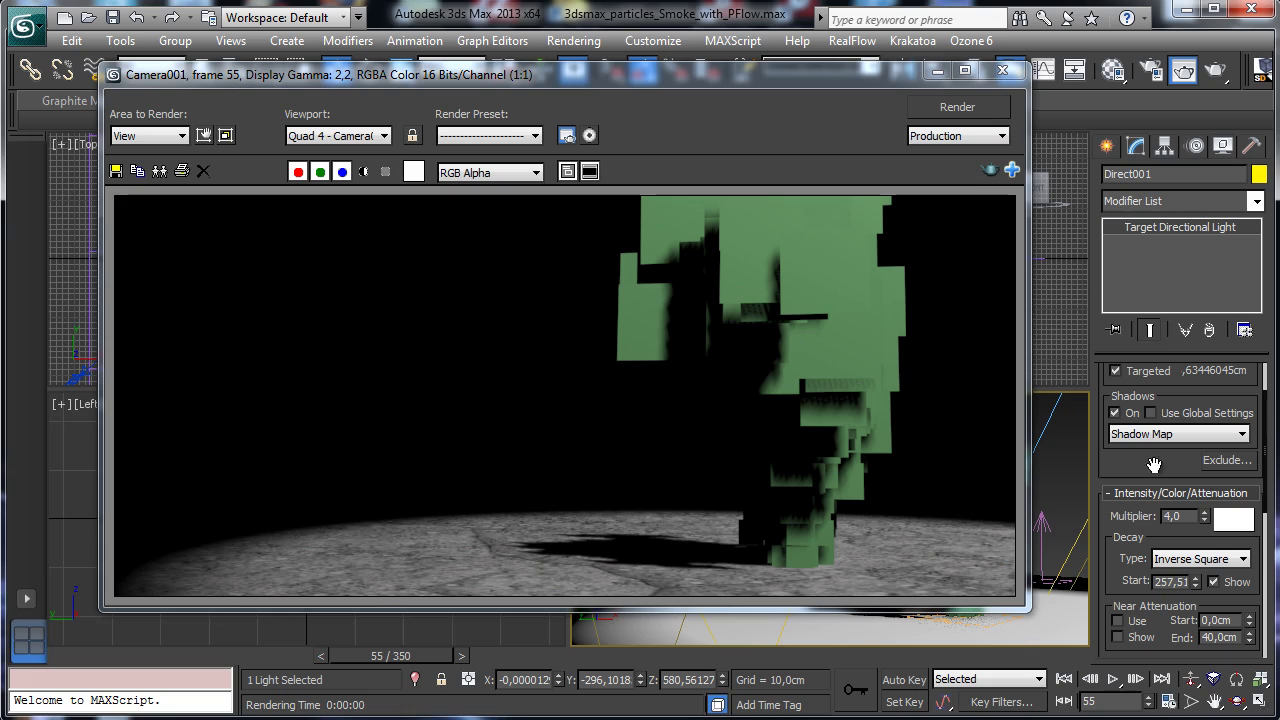
# Widen the directional light's cone to a hotspot of 174 cm and a falloff of 275 cm
pyautogui.click(1002, 69)
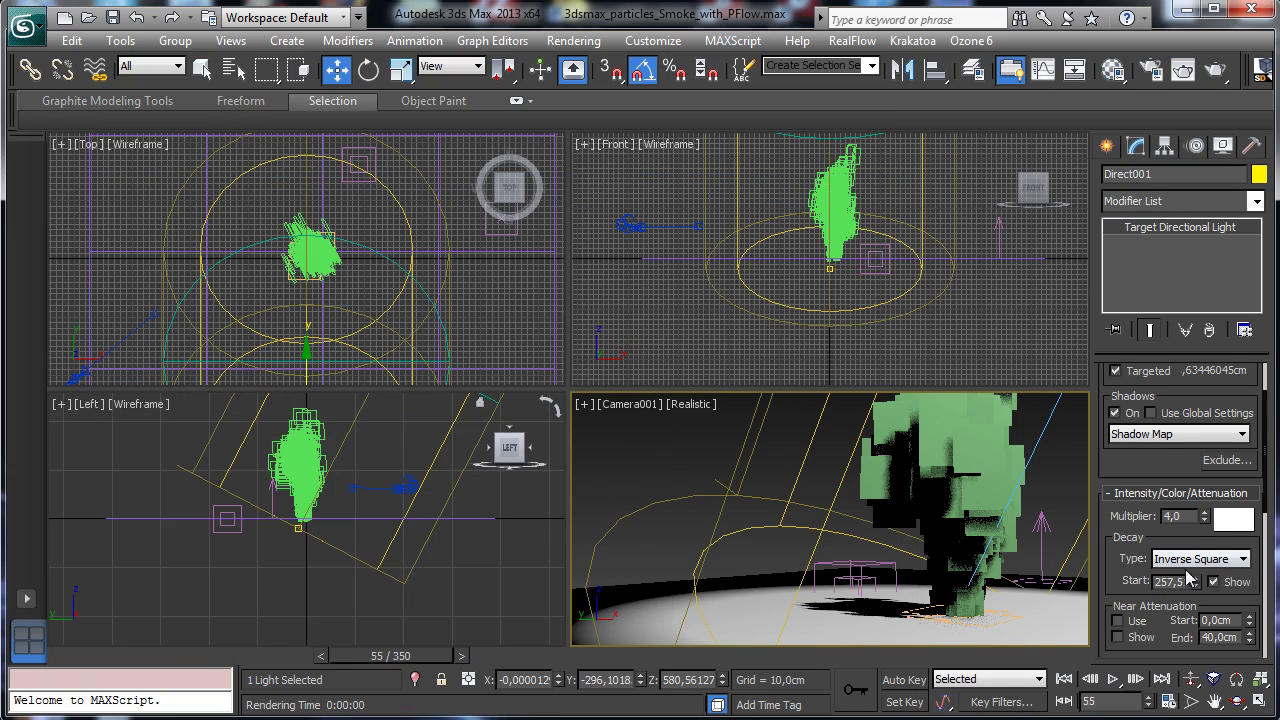
pyautogui.scroll(-5, 1200, 500)
pyautogui.moveTo(1247, 487)
pyautogui.mouseDown()
pyautogui.moveTo(1246, 469)
pyautogui.moveTo(1247, 488)
pyautogui.mouseUp()
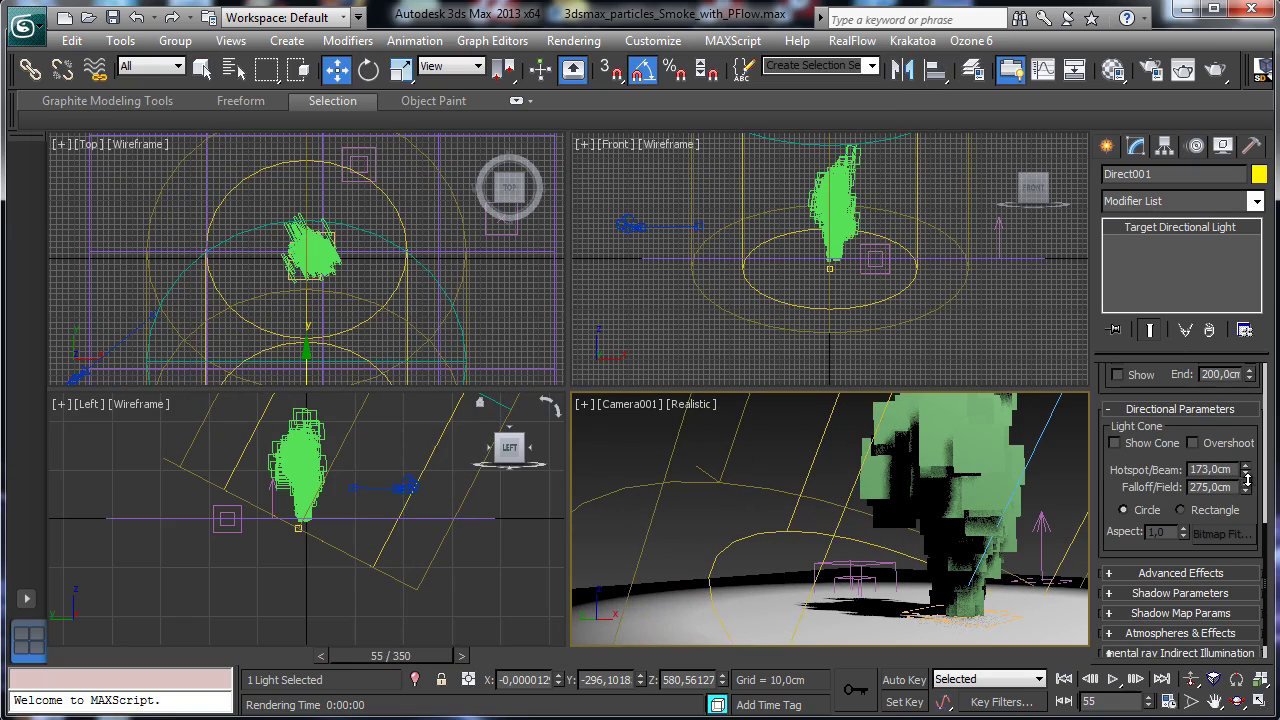
# Save the scene and render the camera view with the wider light cone
pyautogui.click(112, 17)
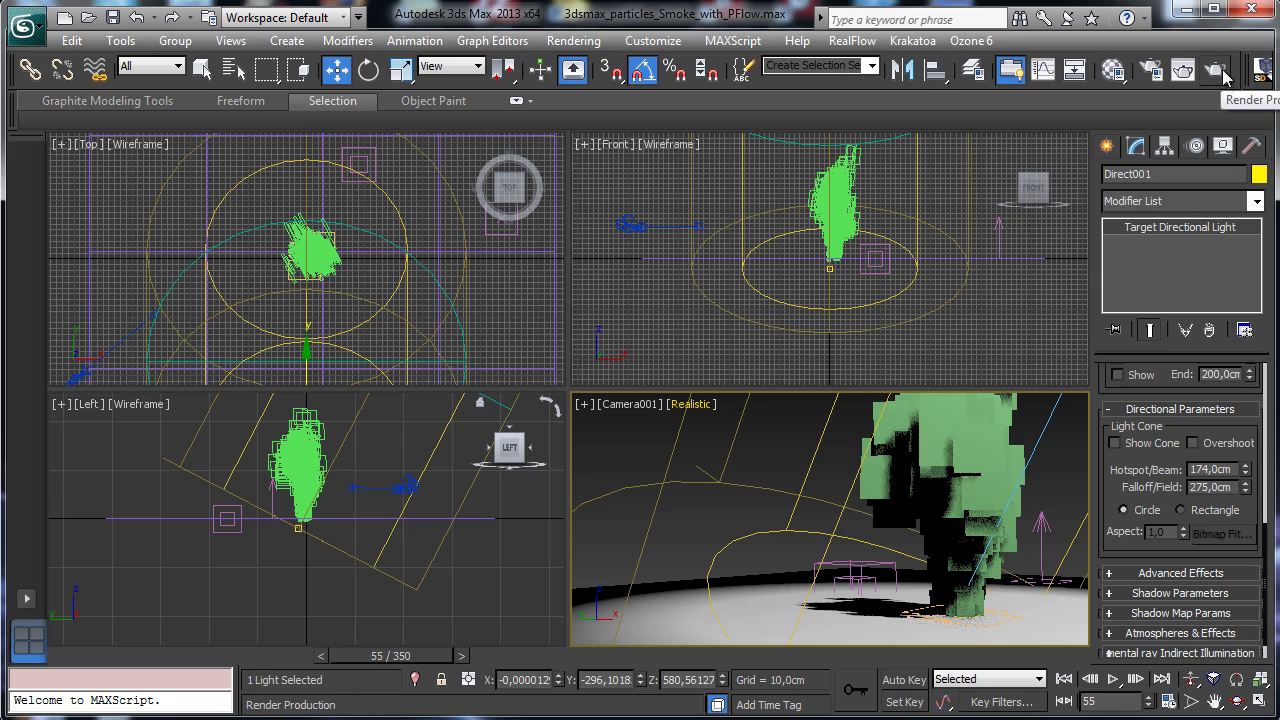
pyautogui.click(1224, 73)
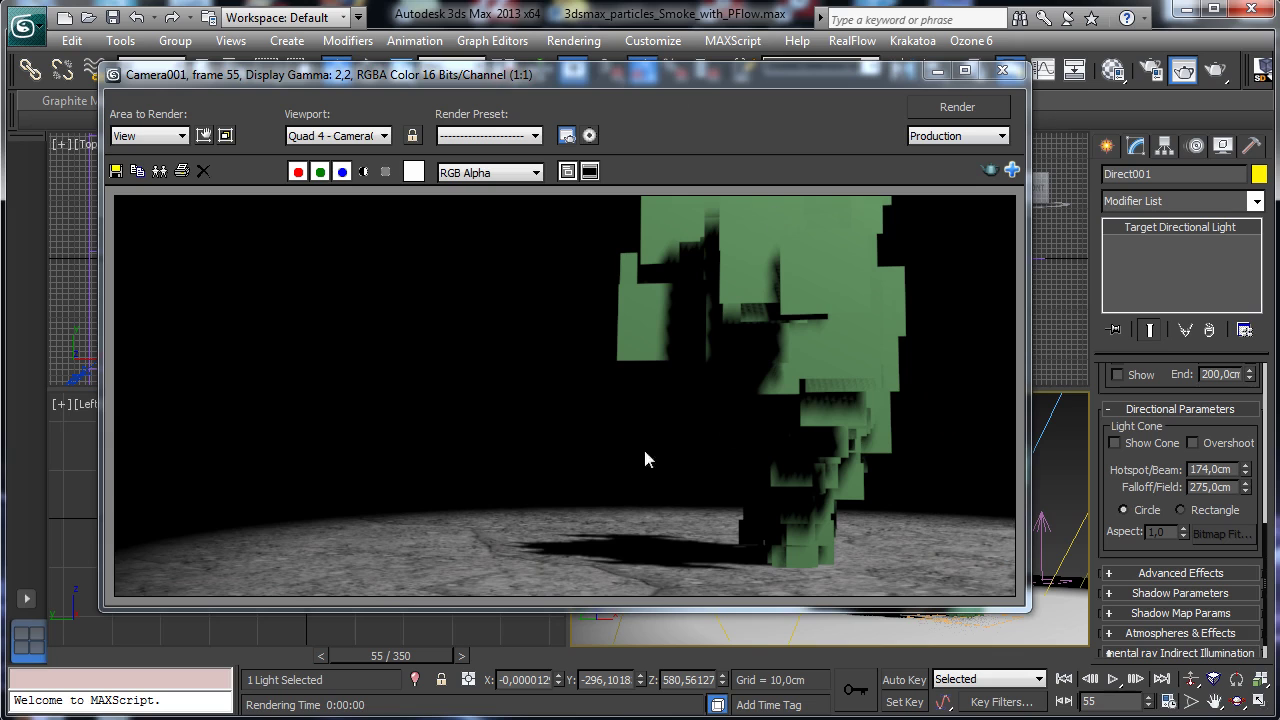
pyautogui.click(937, 70)
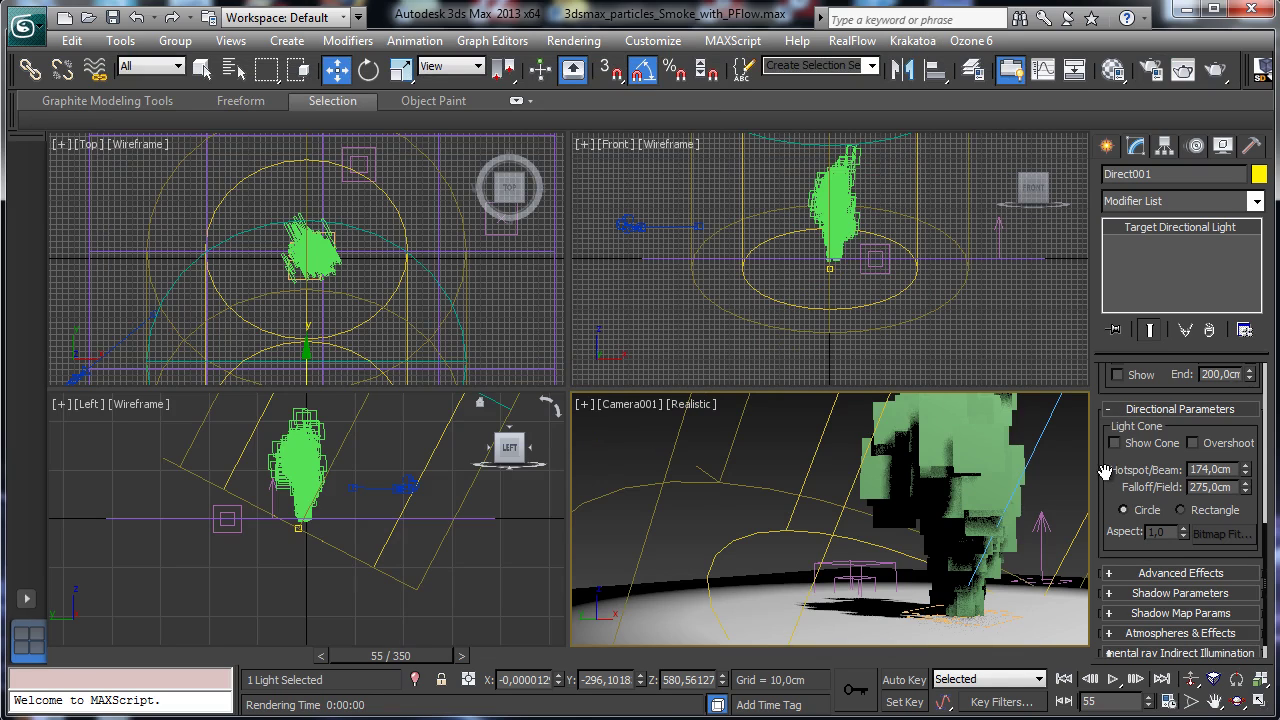
# Name the unused material in the second sample slot Smoke
pyautogui.click(1113, 69)
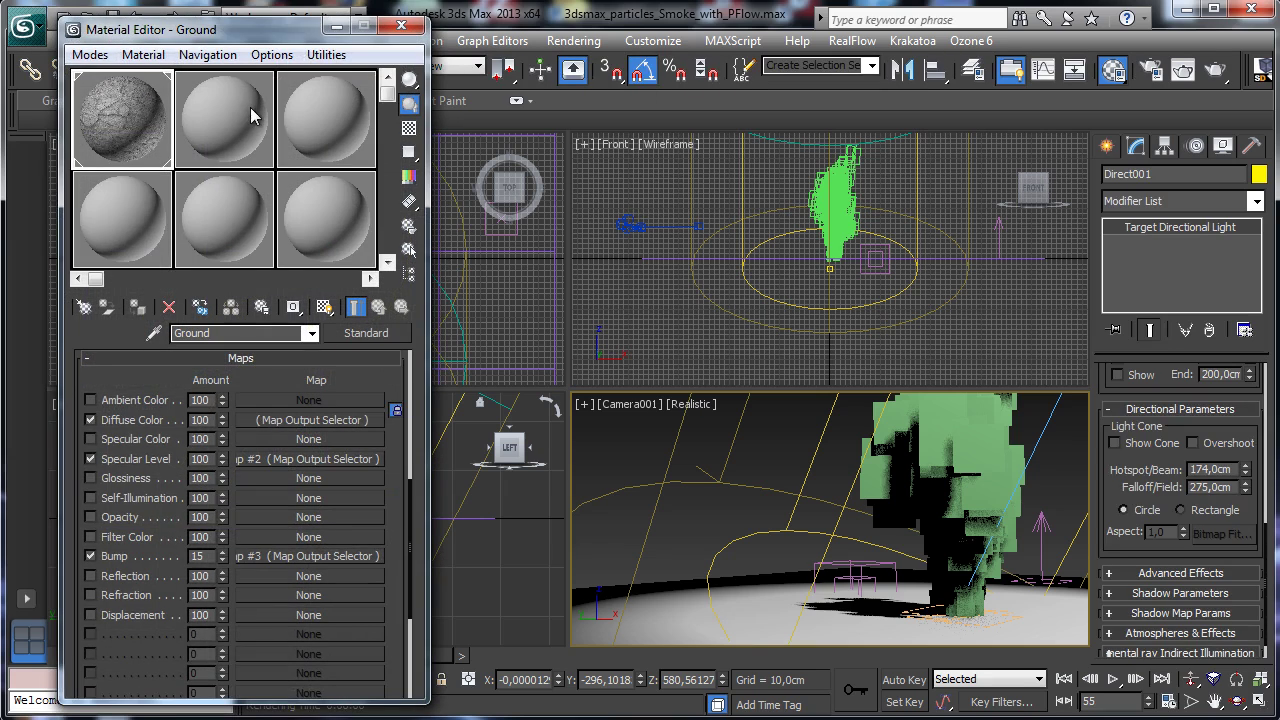
pyautogui.click(251, 117)
pyautogui.moveTo(240, 333); pyautogui.dragTo(62, 294)
pyautogui.write('Sm')
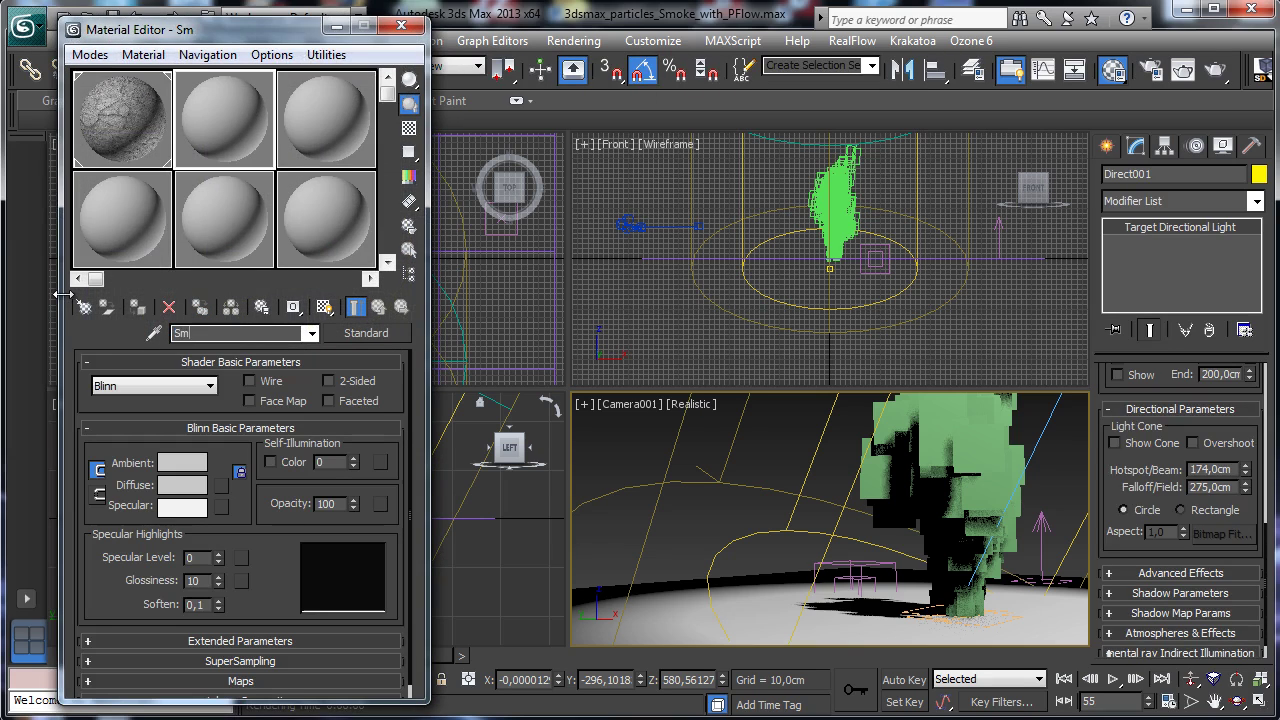
pyautogui.write('oke')
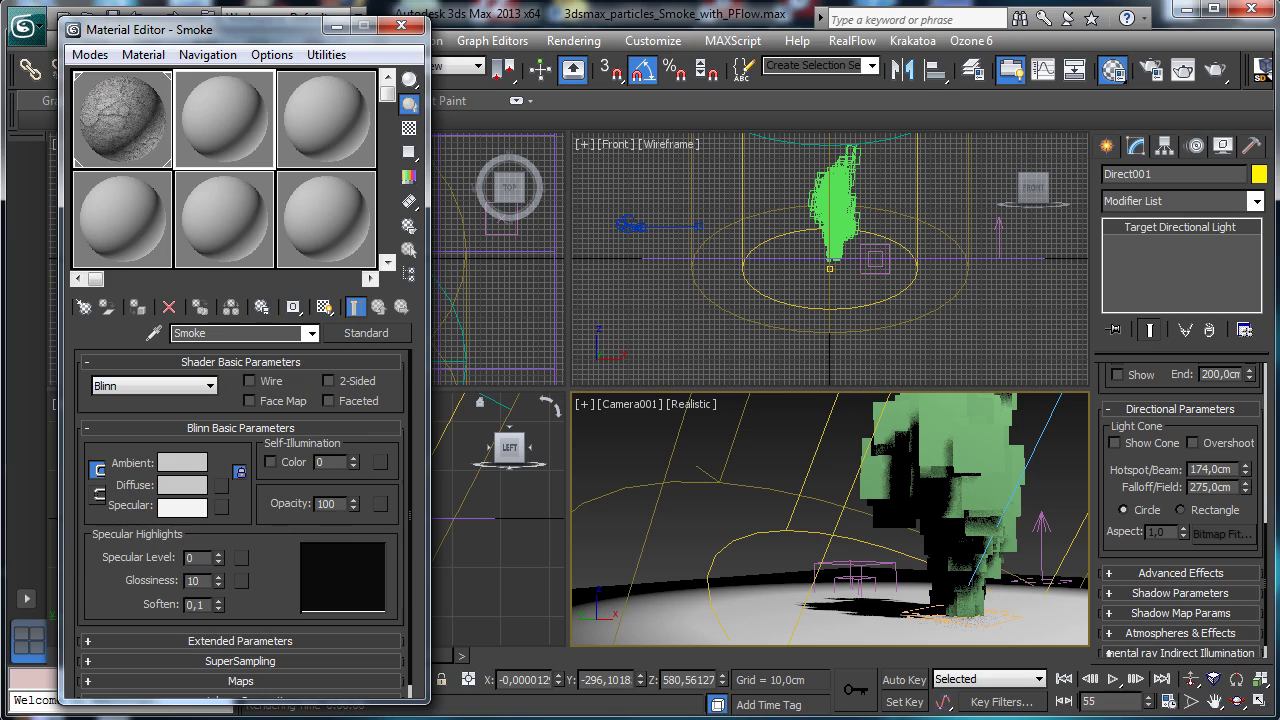
# Add a Material Static operator to the PF_Smoke-Dust global event and place a Render operator above it
pyautogui.click(944, 543)
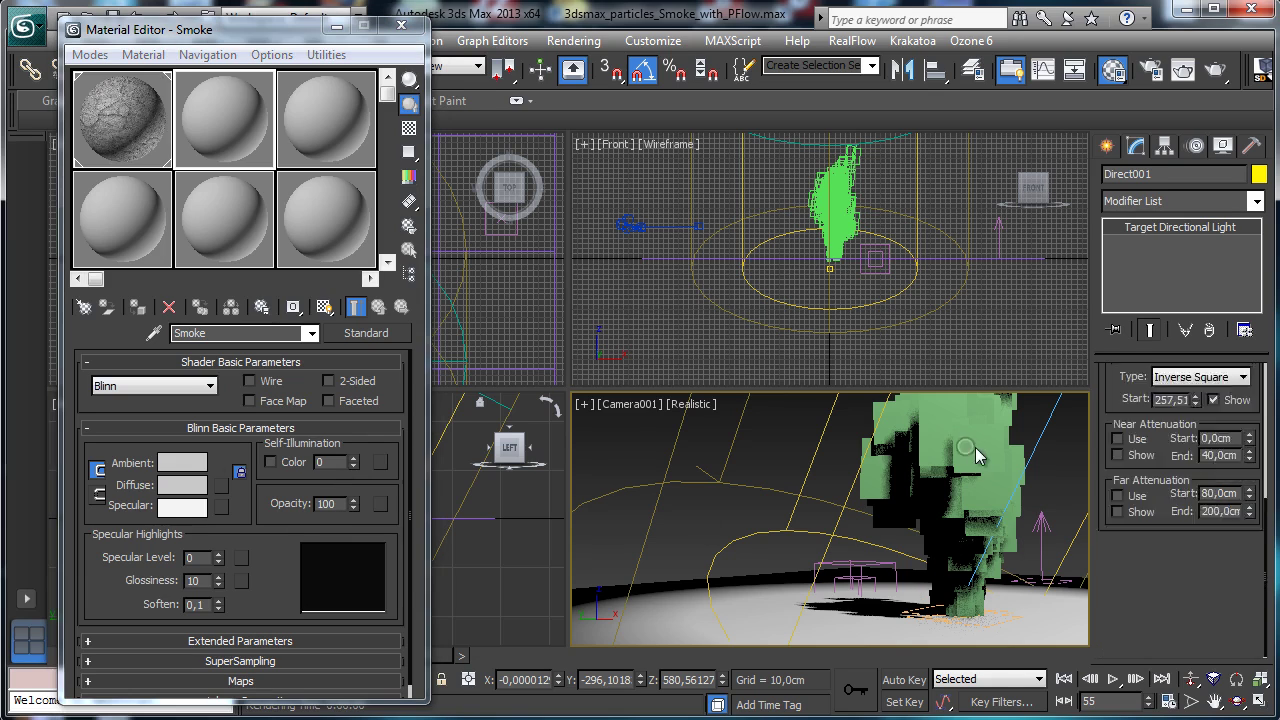
pyautogui.click(1220, 420)
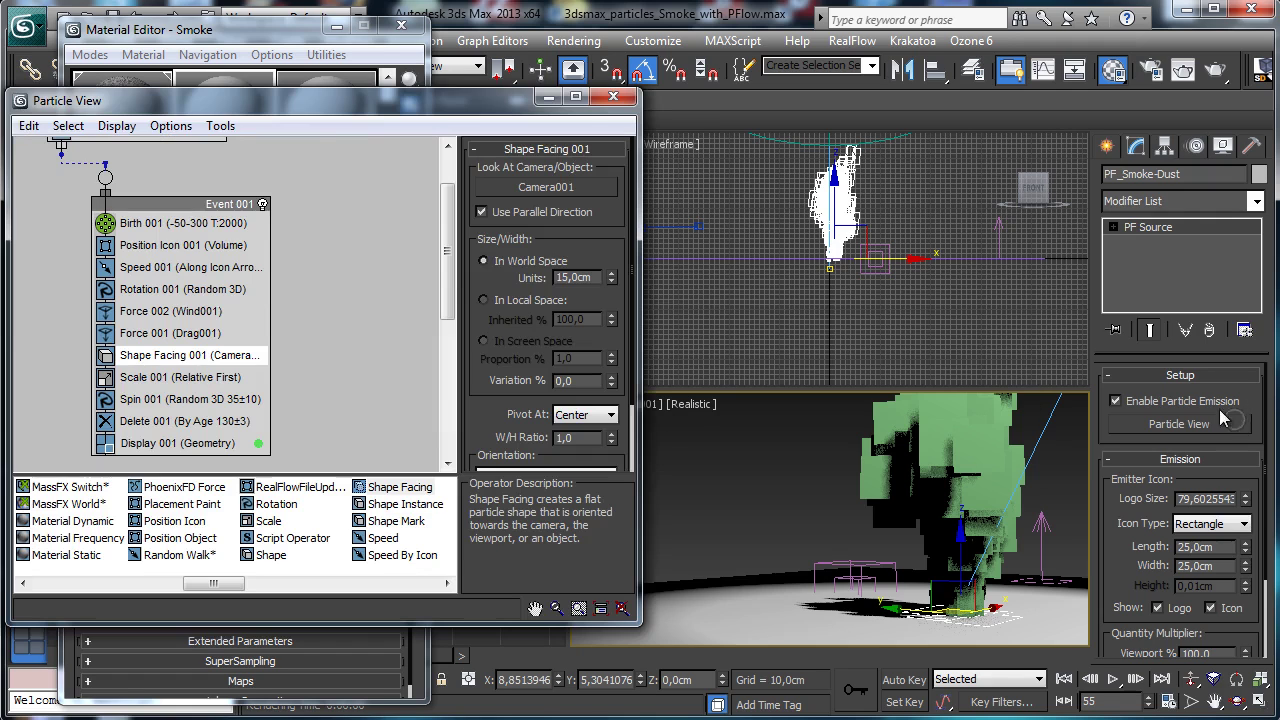
pyautogui.moveTo(295, 98); pyautogui.dragTo(887, 98)
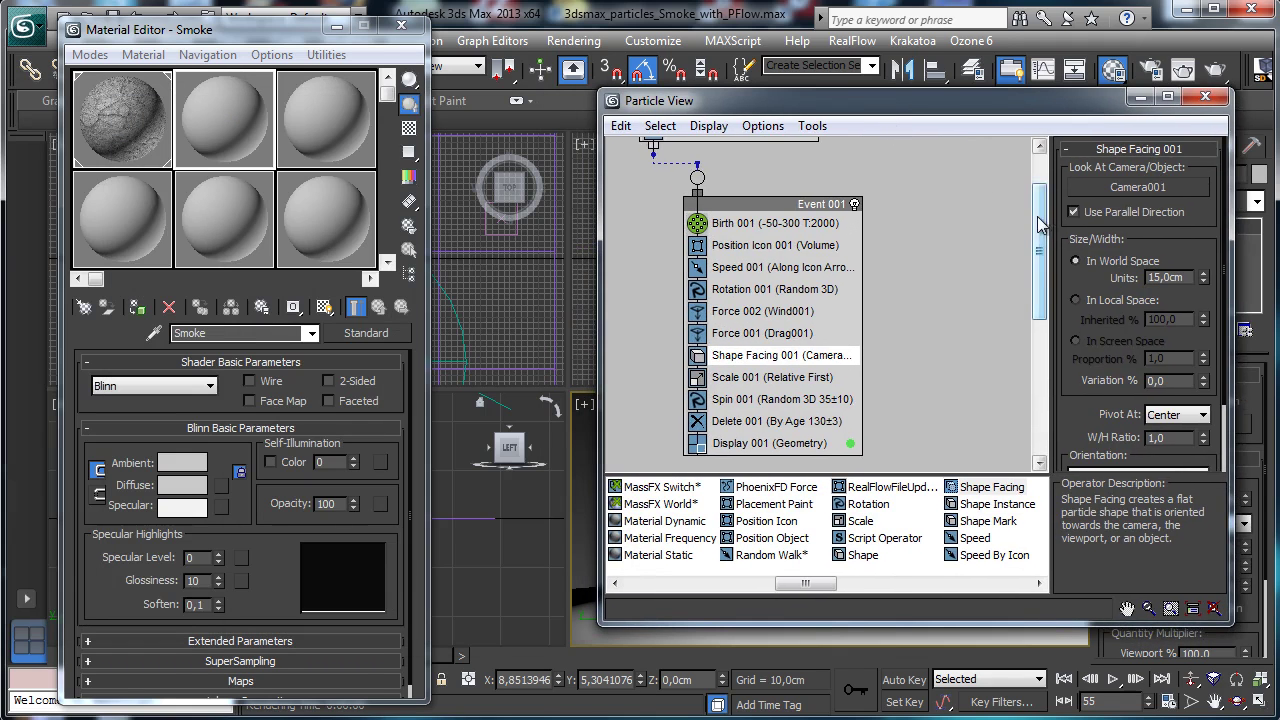
pyautogui.moveTo(1046, 210)
pyautogui.mouseDown()
pyautogui.moveTo(1048, 178)
pyautogui.moveTo(1048, 190)
pyautogui.mouseUp()
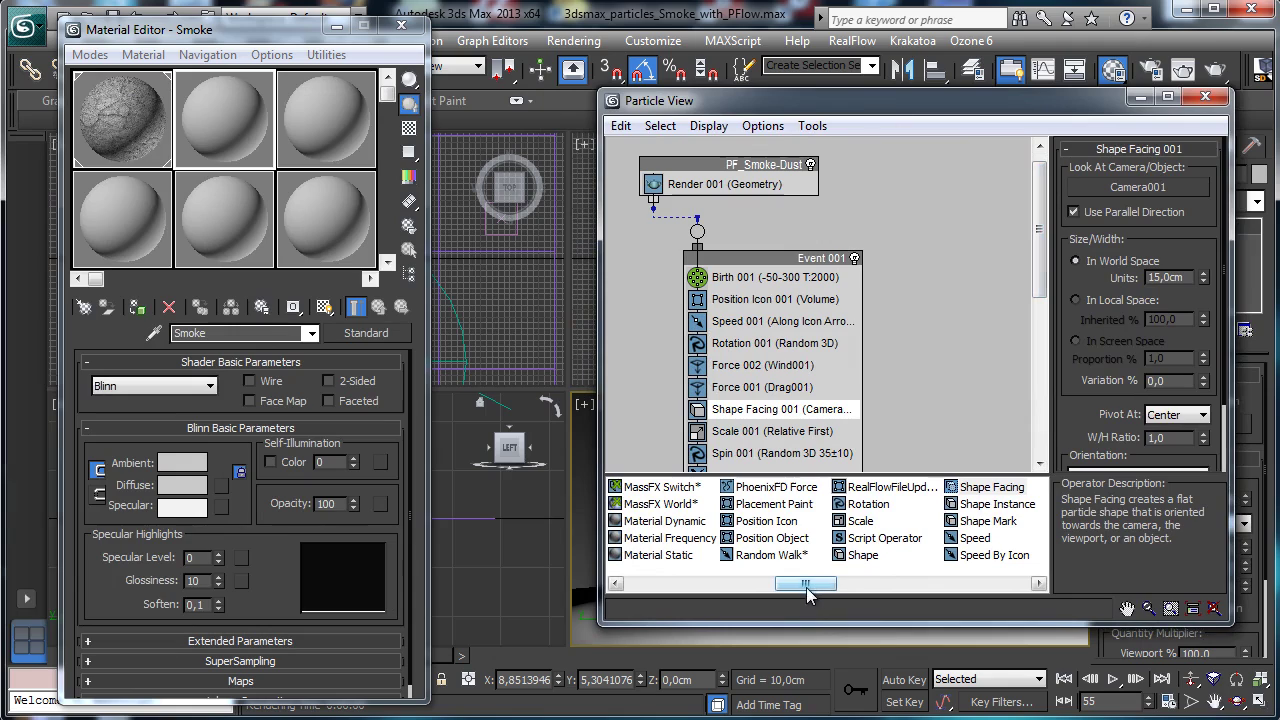
pyautogui.click(677, 557)
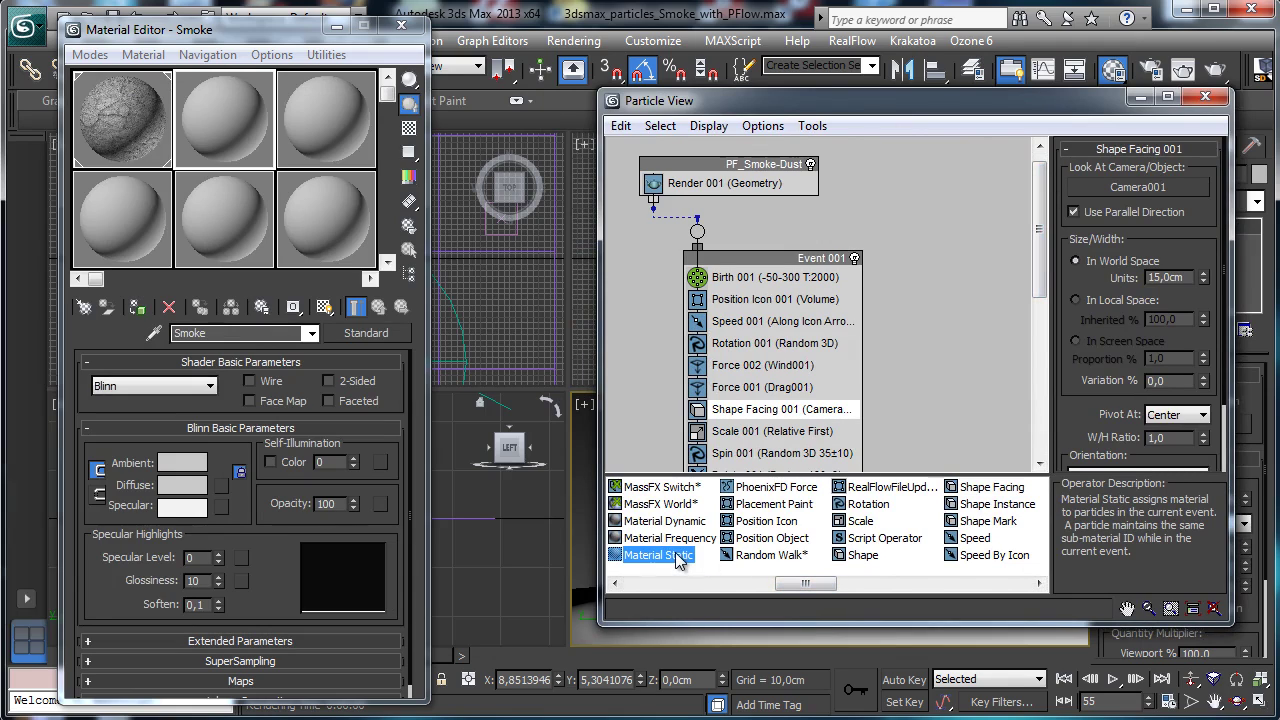
pyautogui.moveTo(675, 560); pyautogui.dragTo(762, 194)
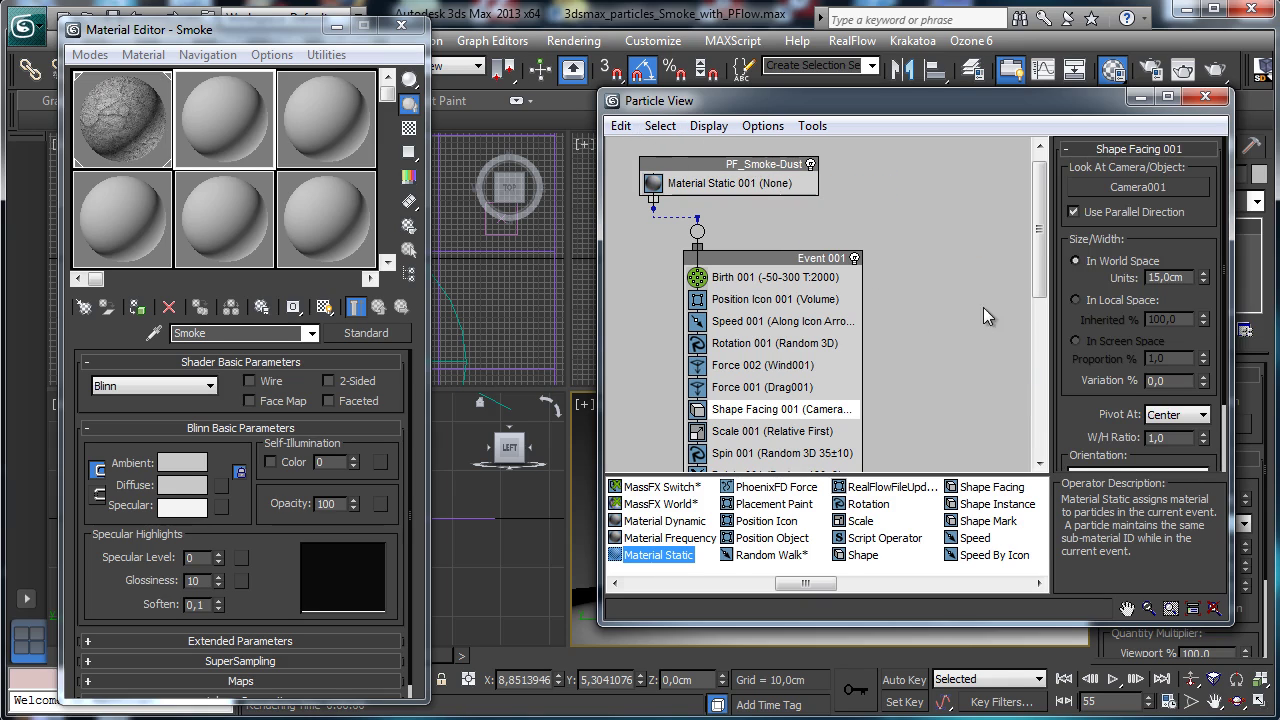
pyautogui.moveTo(808, 584); pyautogui.dragTo(986, 577)
pyautogui.moveTo(865, 487); pyautogui.dragTo(741, 167)
# Assign the Smoke material to the Material Static operator and render the camera view
pyautogui.click(738, 205)
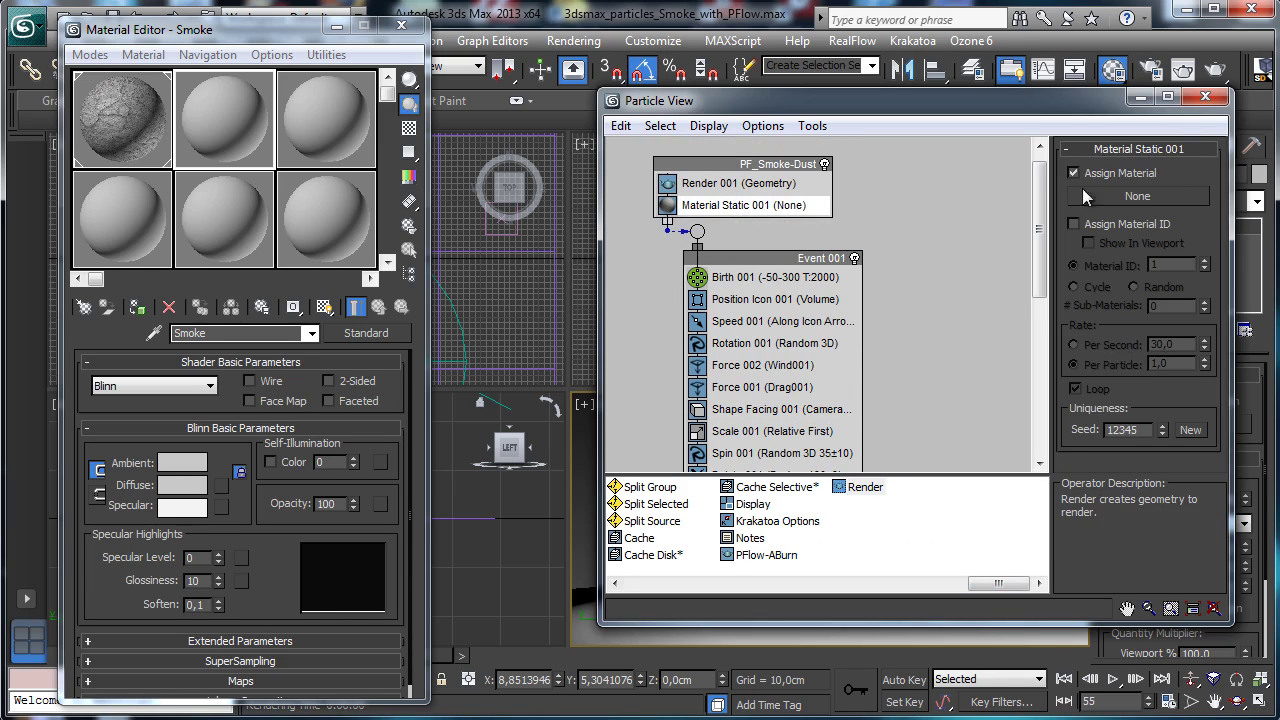
pyautogui.click(1113, 195)
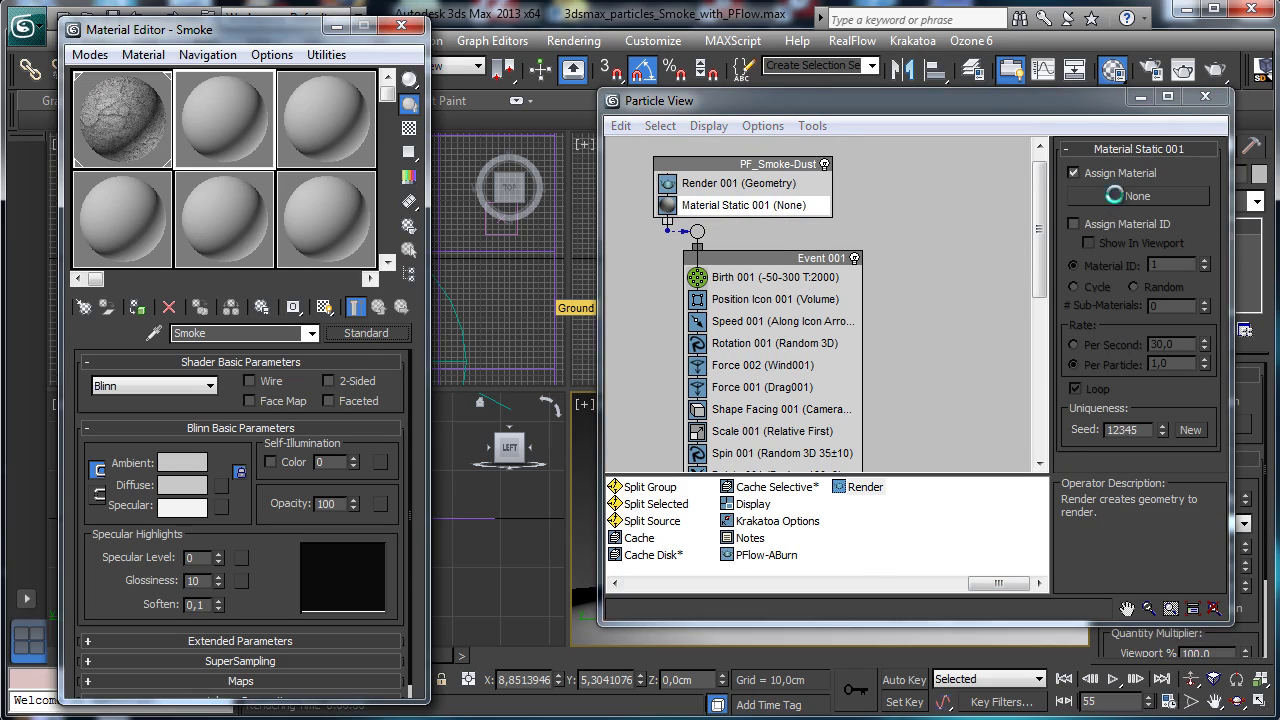
pyautogui.click(870, 421)
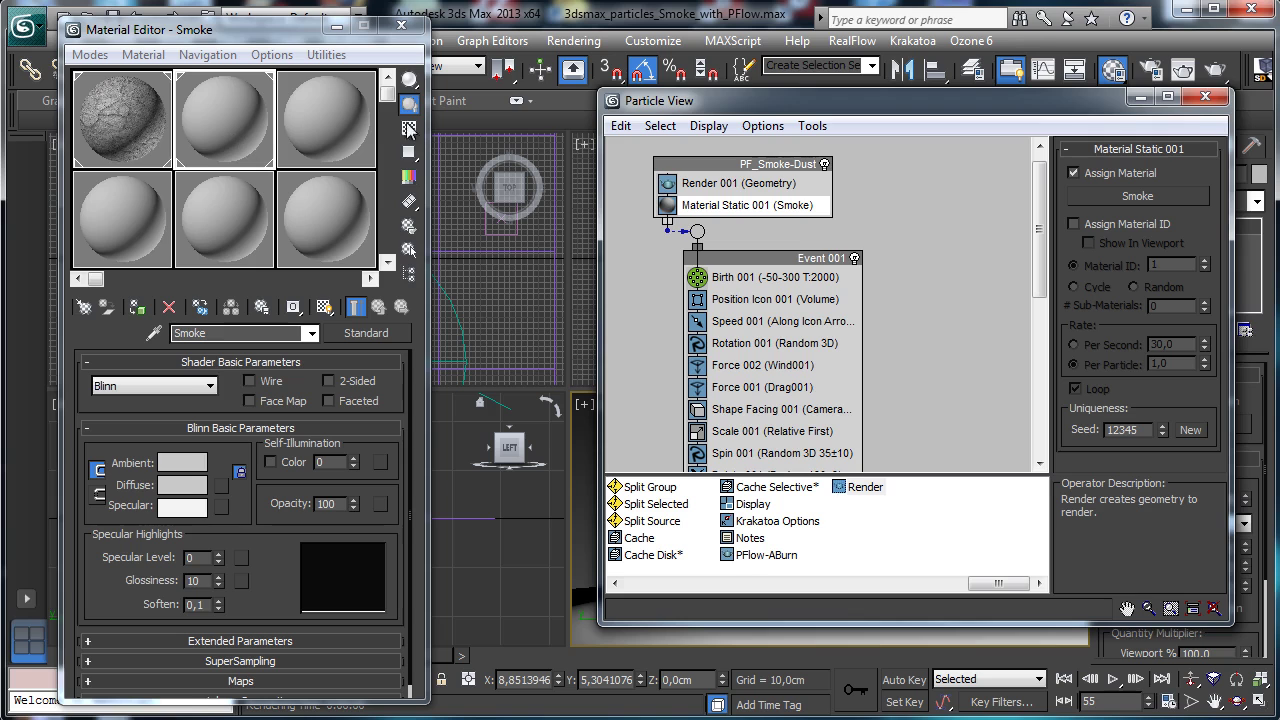
pyautogui.click(1138, 99)
pyautogui.click(1215, 68)
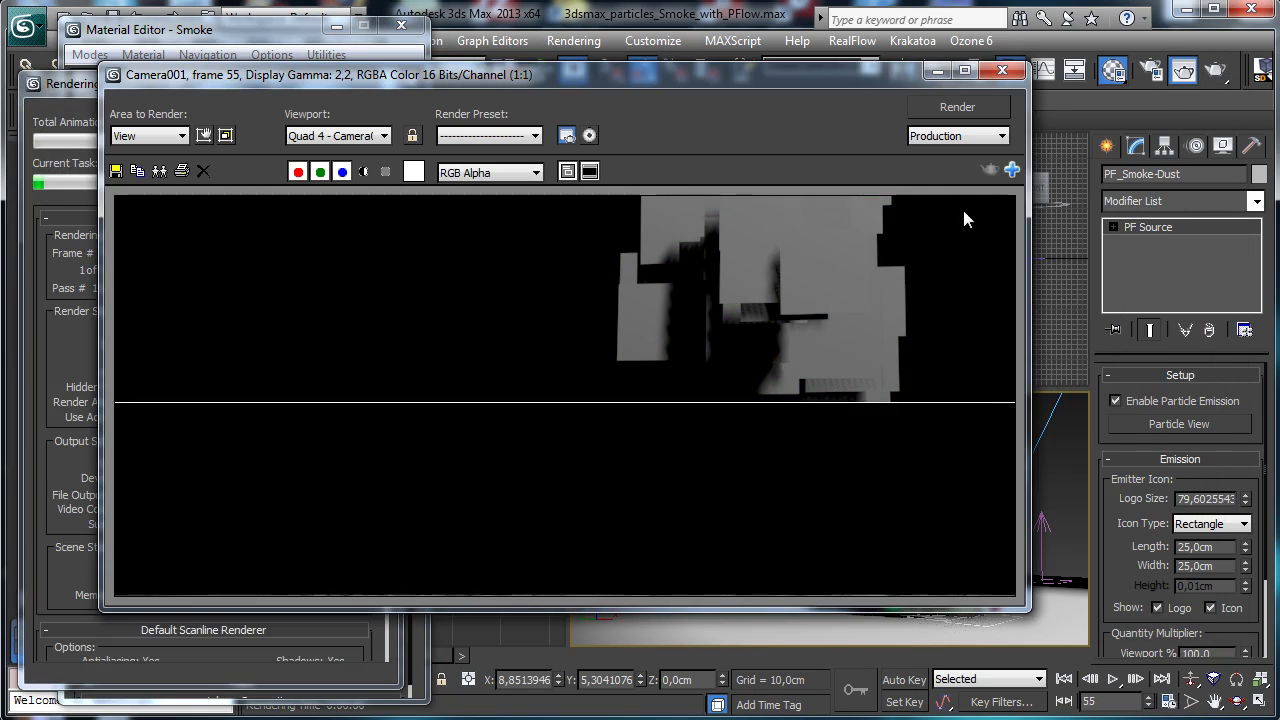
pyautogui.click(937, 70)
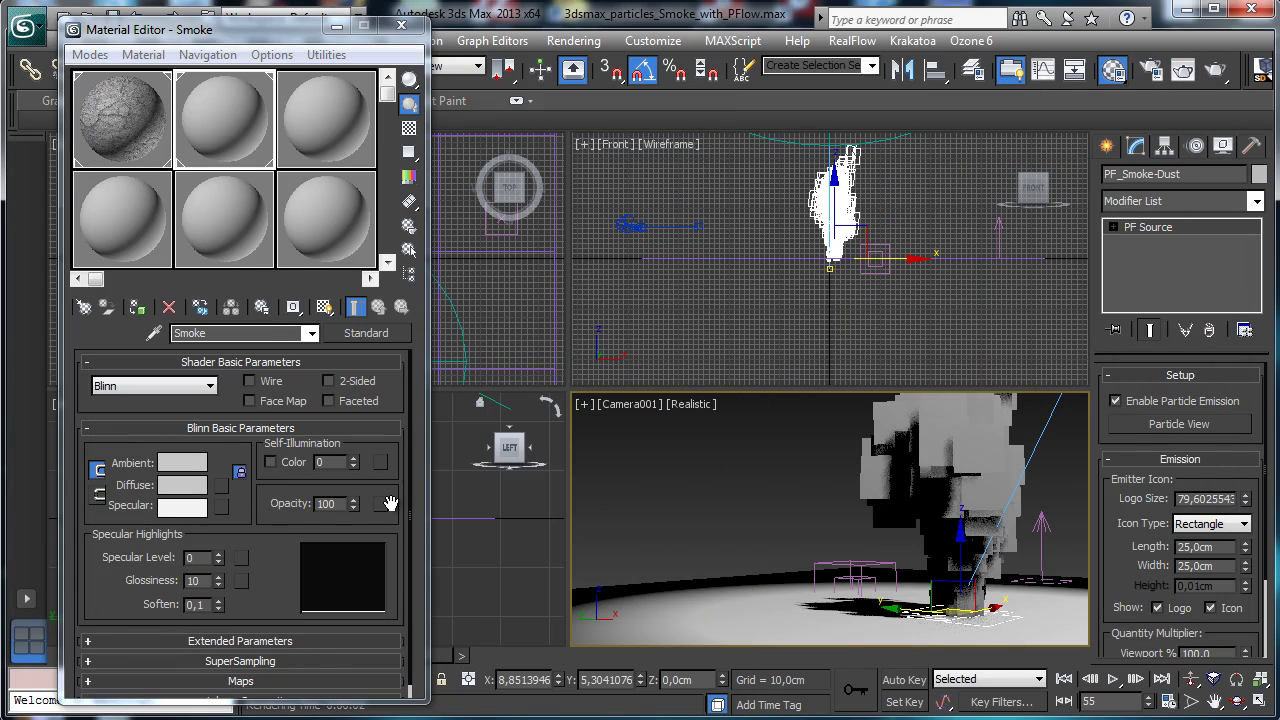
# Add a Gradient Ramp map to the Smoke material's opacity and show the shaded map in the viewport
pyautogui.click(382, 503)
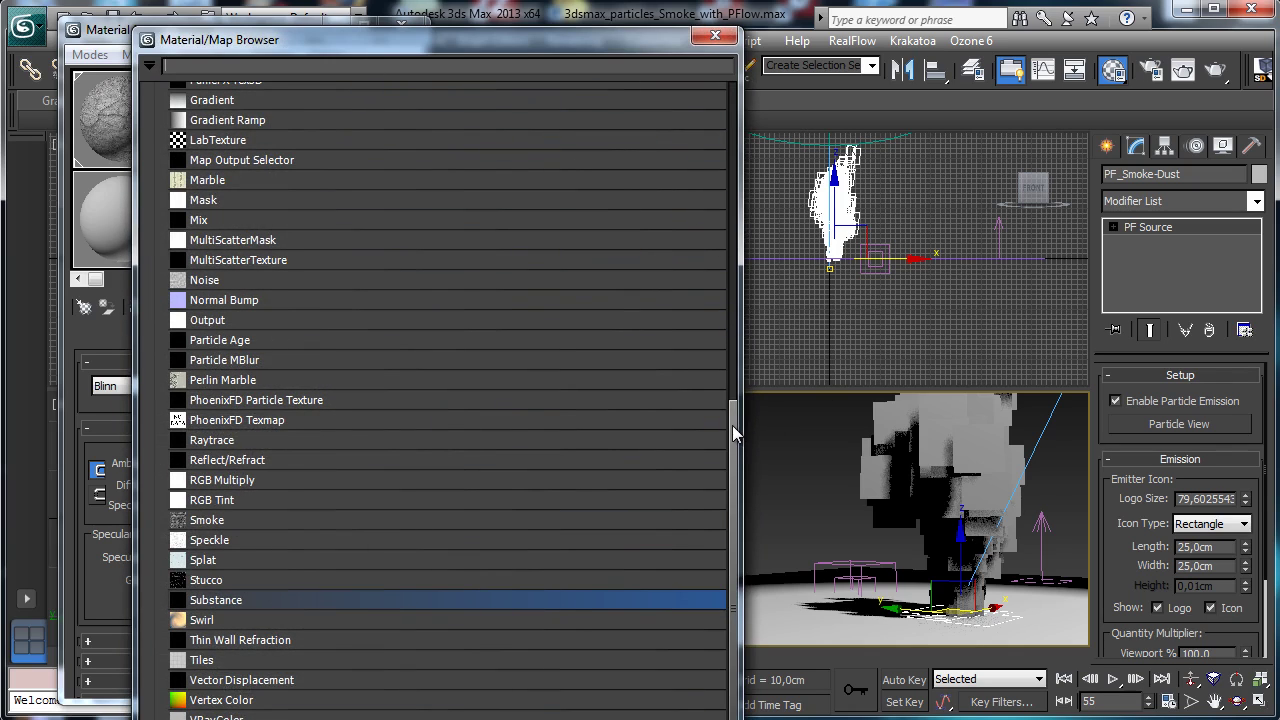
pyautogui.moveTo(735, 401); pyautogui.dragTo(627, 325)
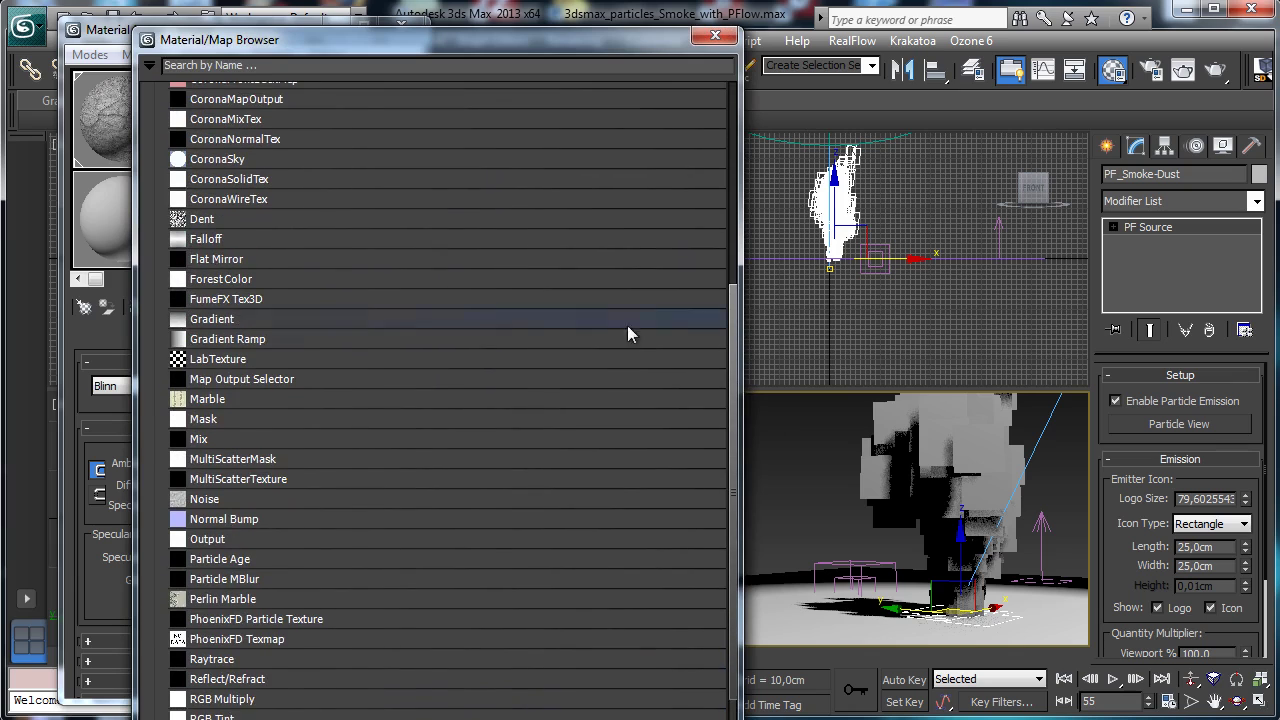
pyautogui.doubleClick(268, 343)
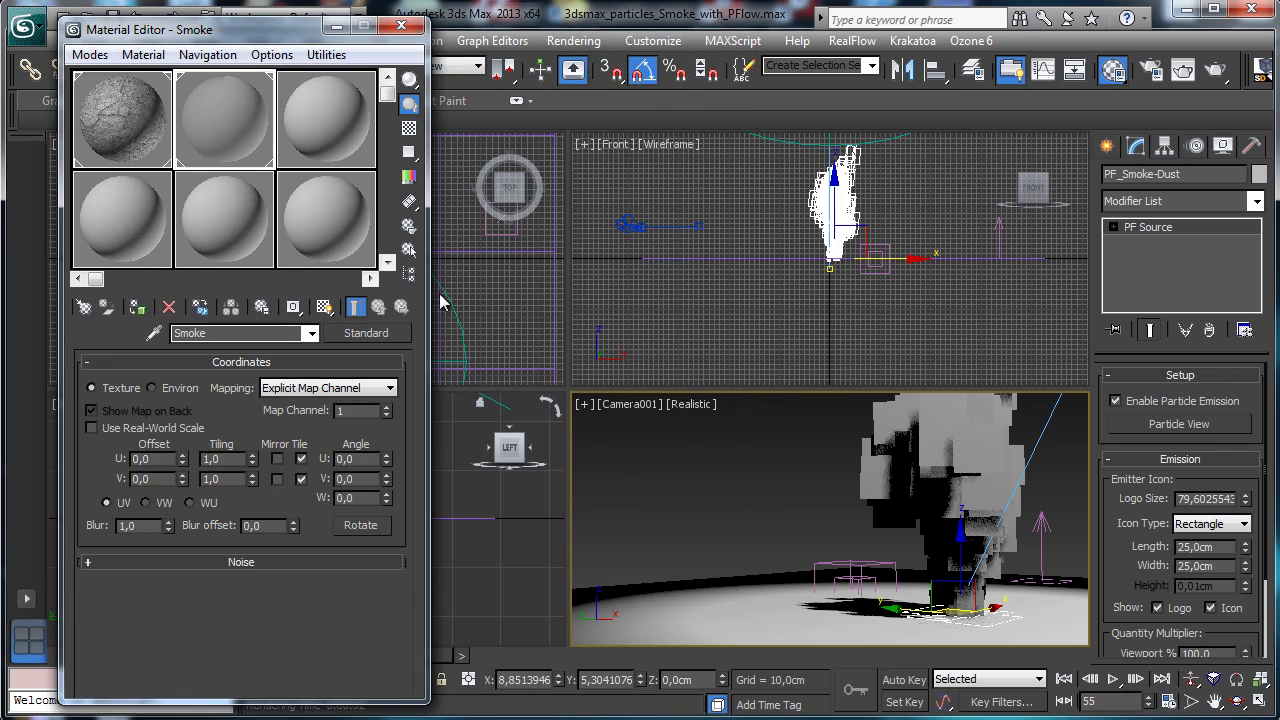
pyautogui.click(322, 310)
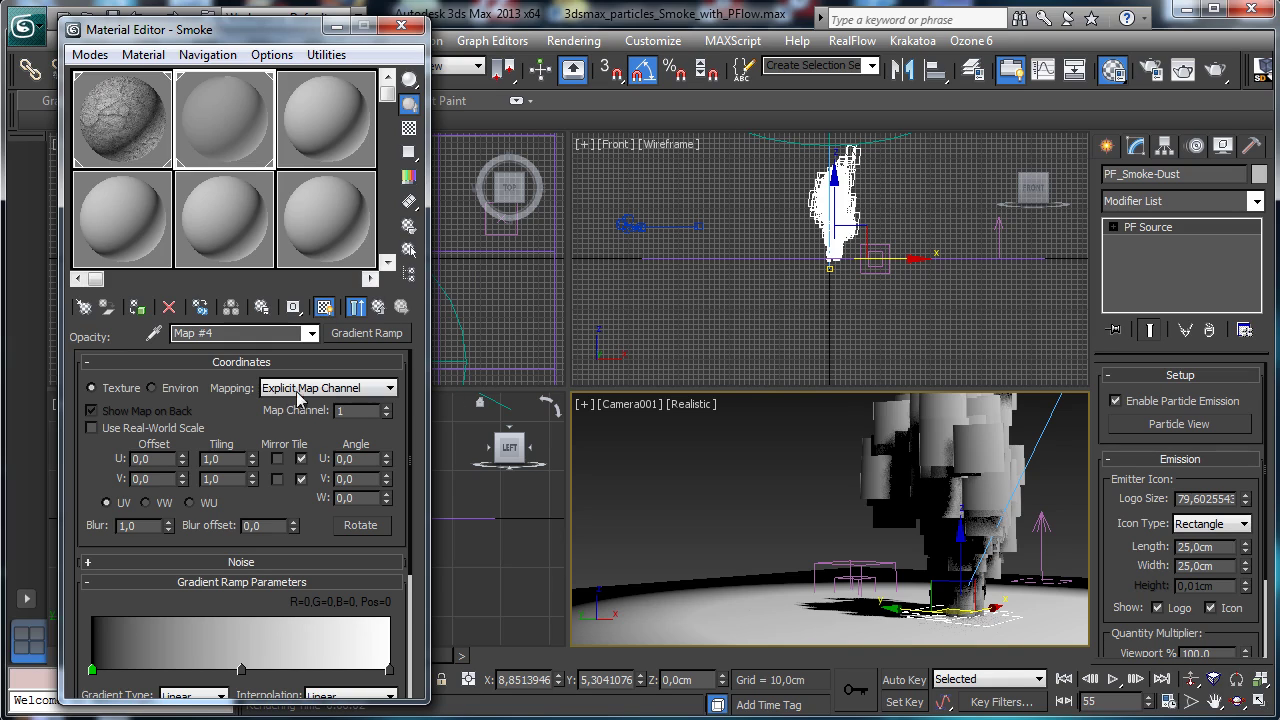
# Maximize the camera view and set the opacity gradient's type to Radial
pyautogui.moveTo(253, 424); pyautogui.dragTo(285, 282)
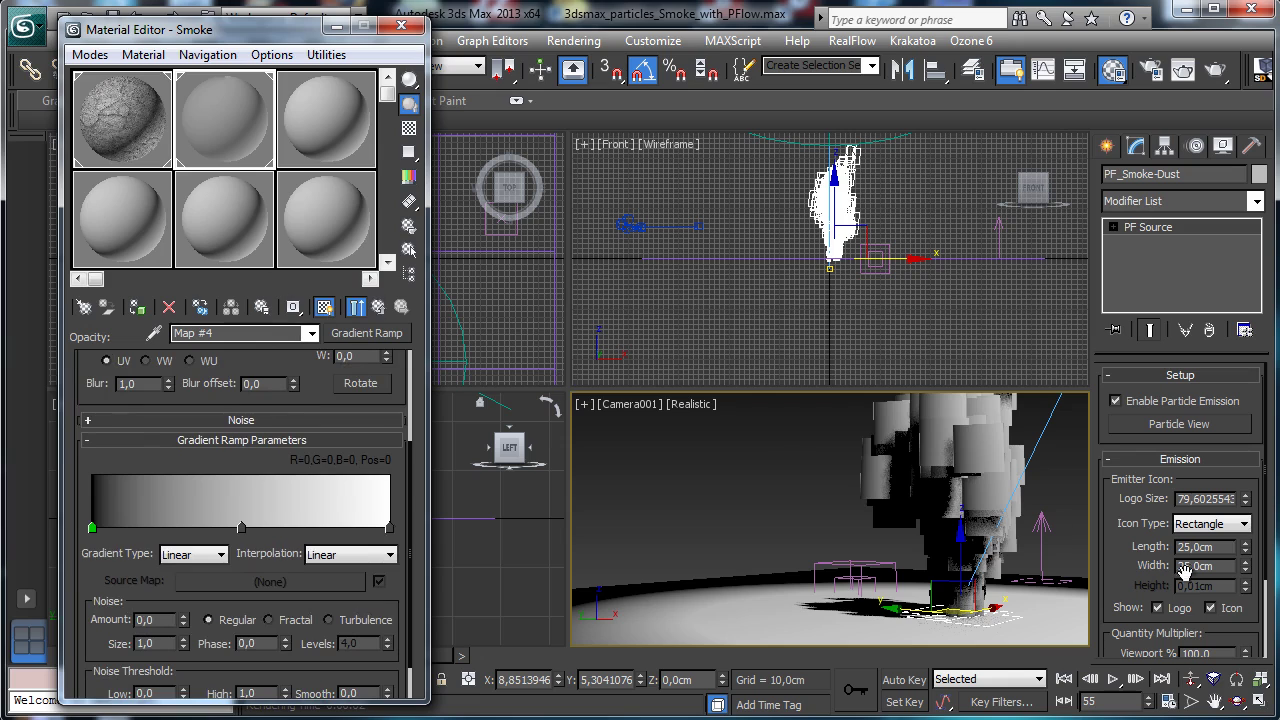
pyautogui.click(1261, 697)
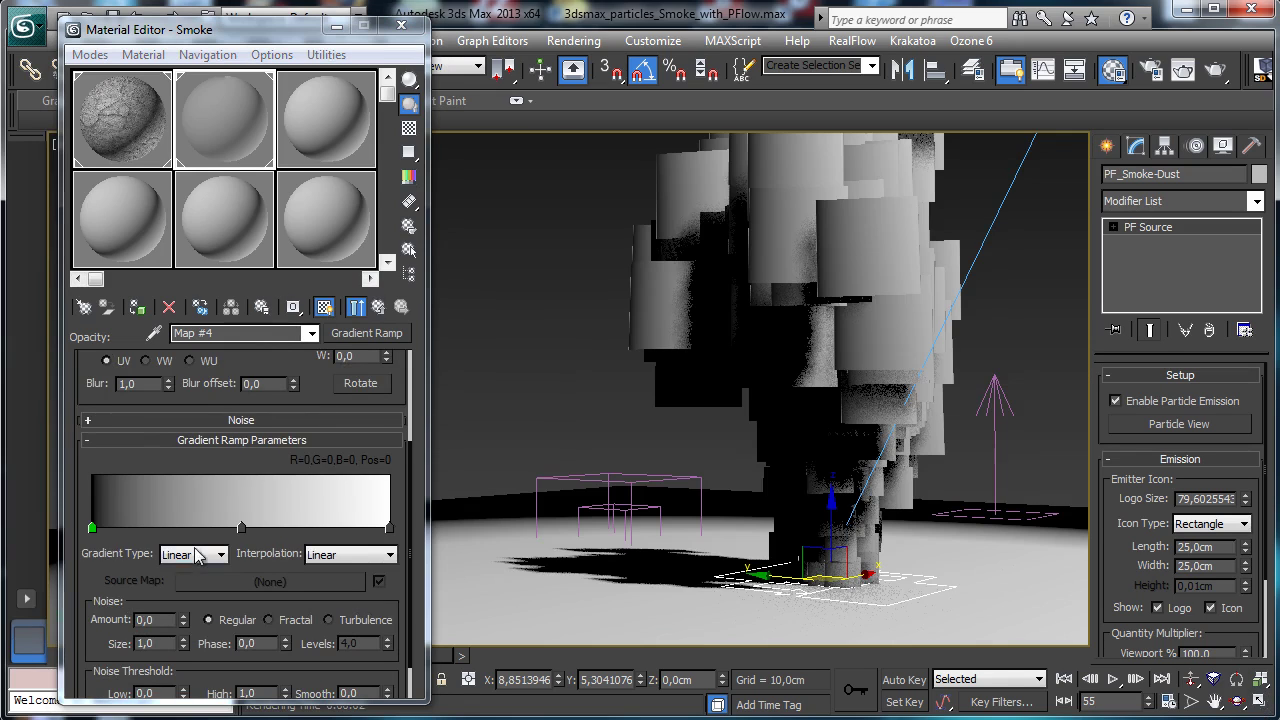
pyautogui.click(197, 556)
pyautogui.click(198, 677)
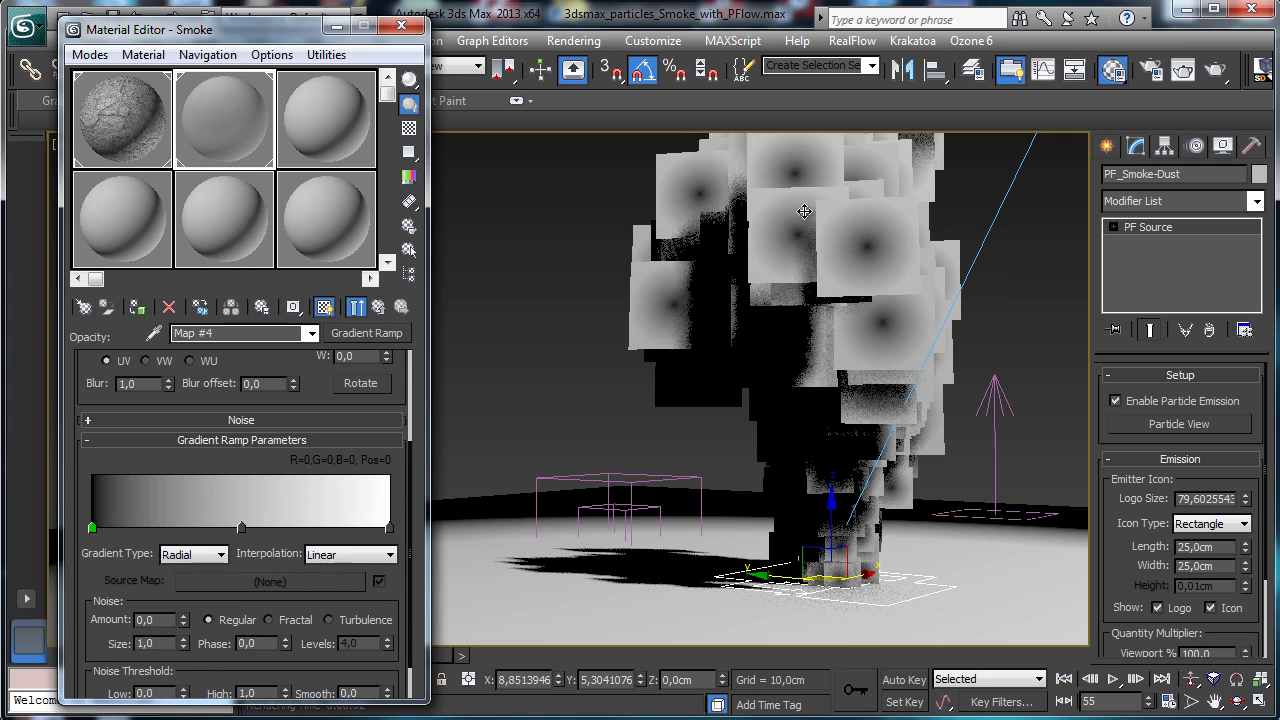
# Set the gradient's start color to white (255) and its end color to black (0), and render the camera view
pyautogui.doubleClick(92, 527)
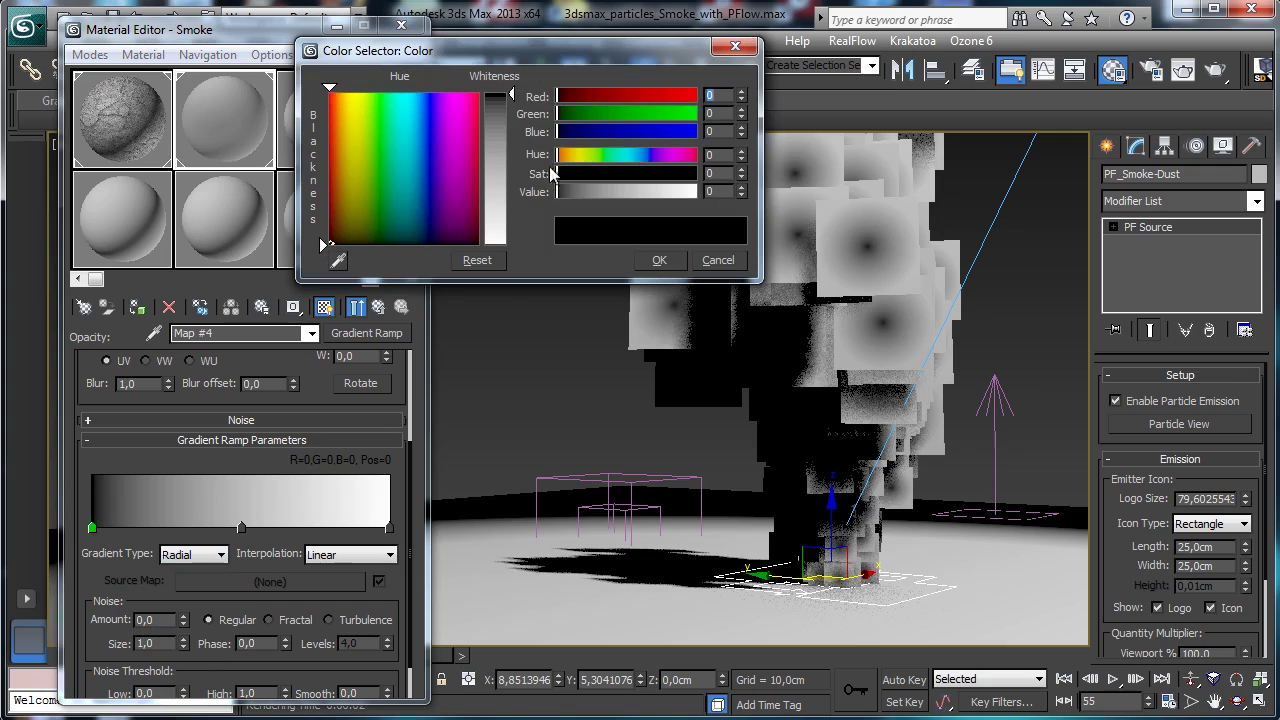
pyautogui.moveTo(502, 180); pyautogui.dragTo(502, 245)
pyautogui.click(659, 260)
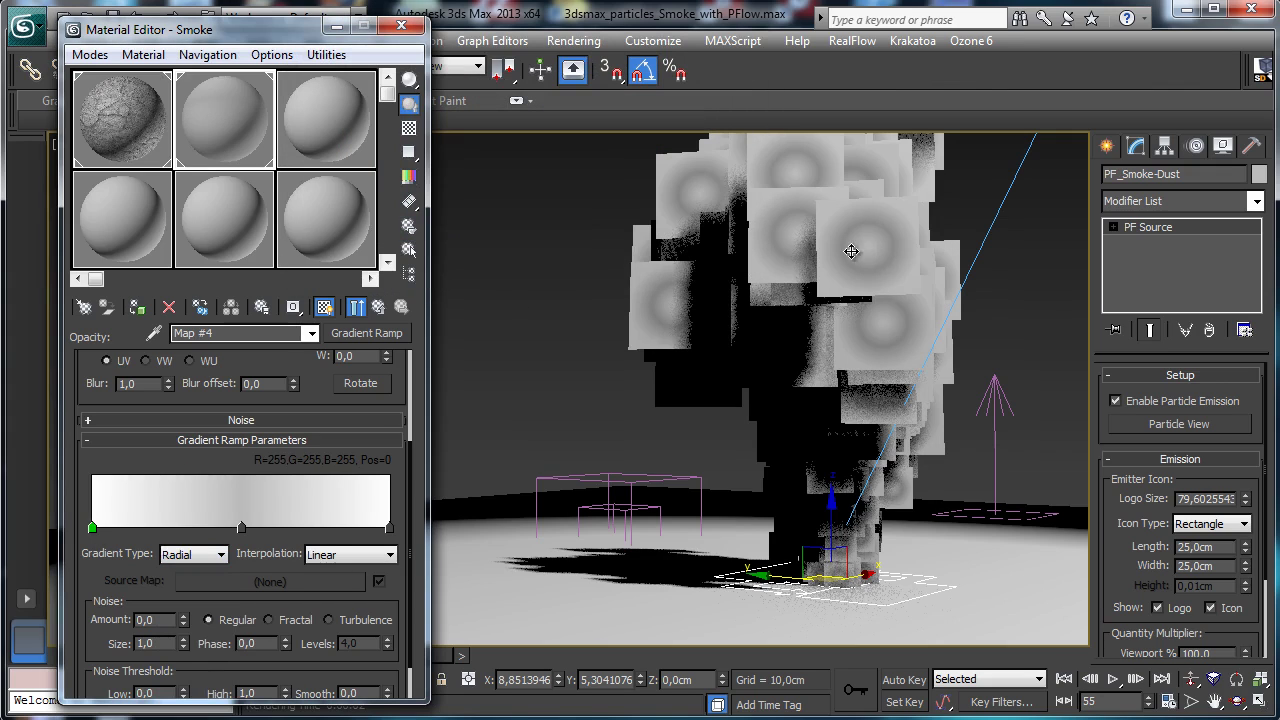
pyautogui.doubleClick(389, 527)
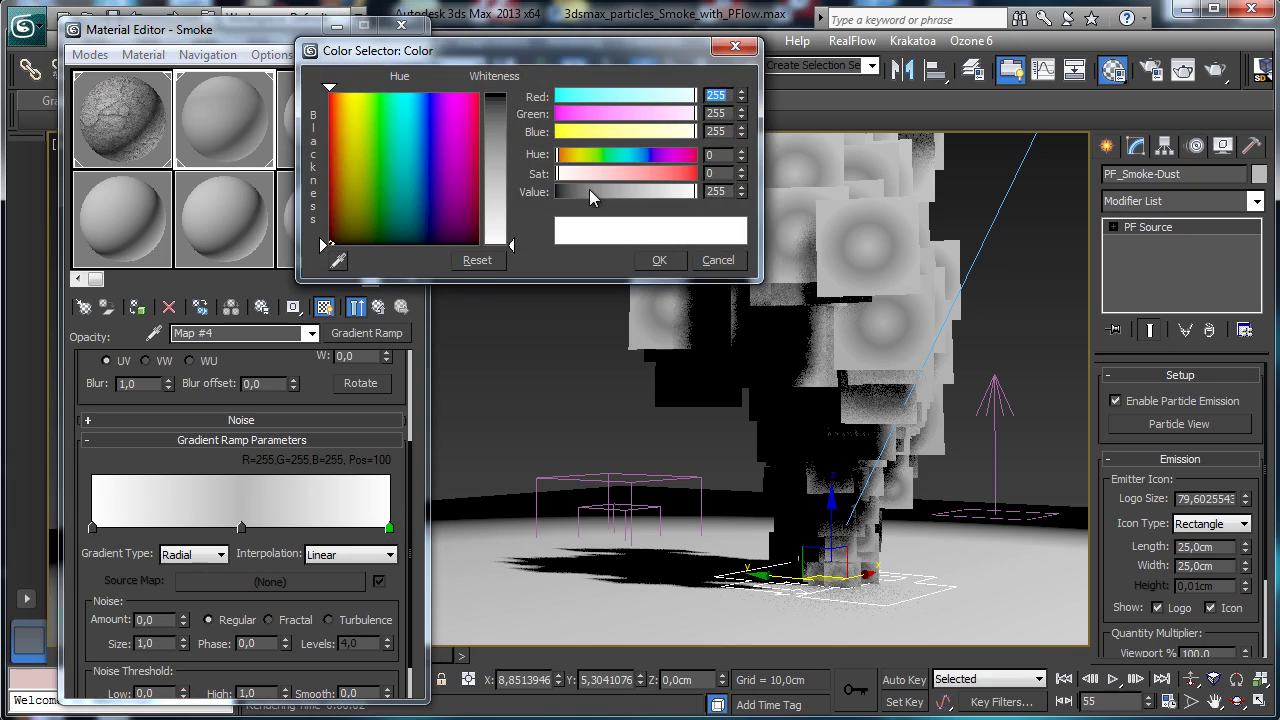
pyautogui.click(664, 262)
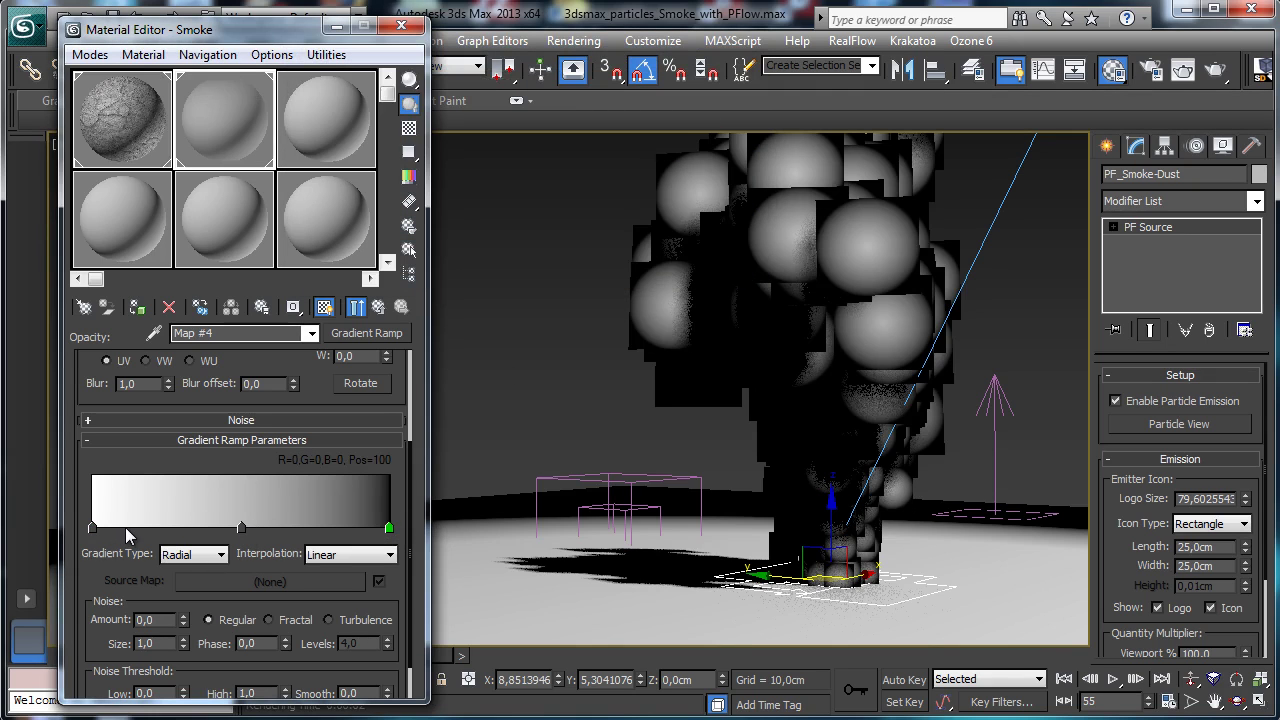
pyautogui.click(1215, 69)
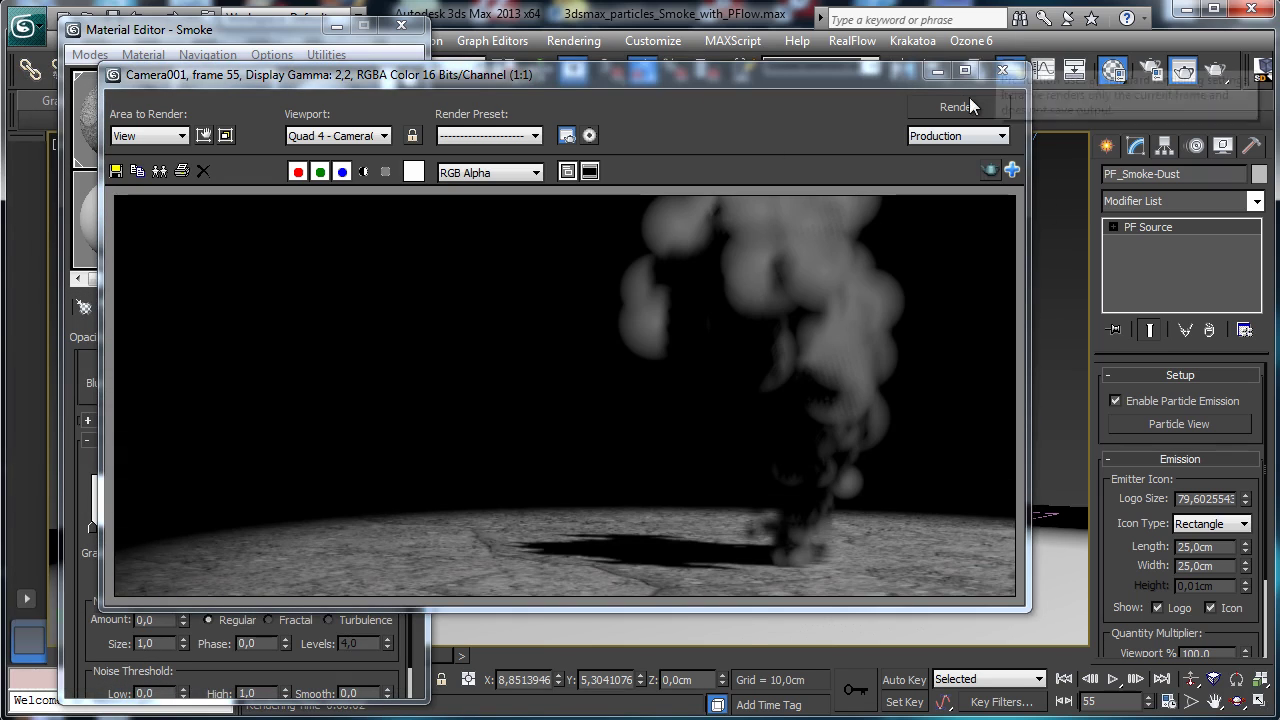
pyautogui.click(935, 71)
# Set the Smoke material's self-illumination to 50 and render the camera view
pyautogui.click(357, 309)
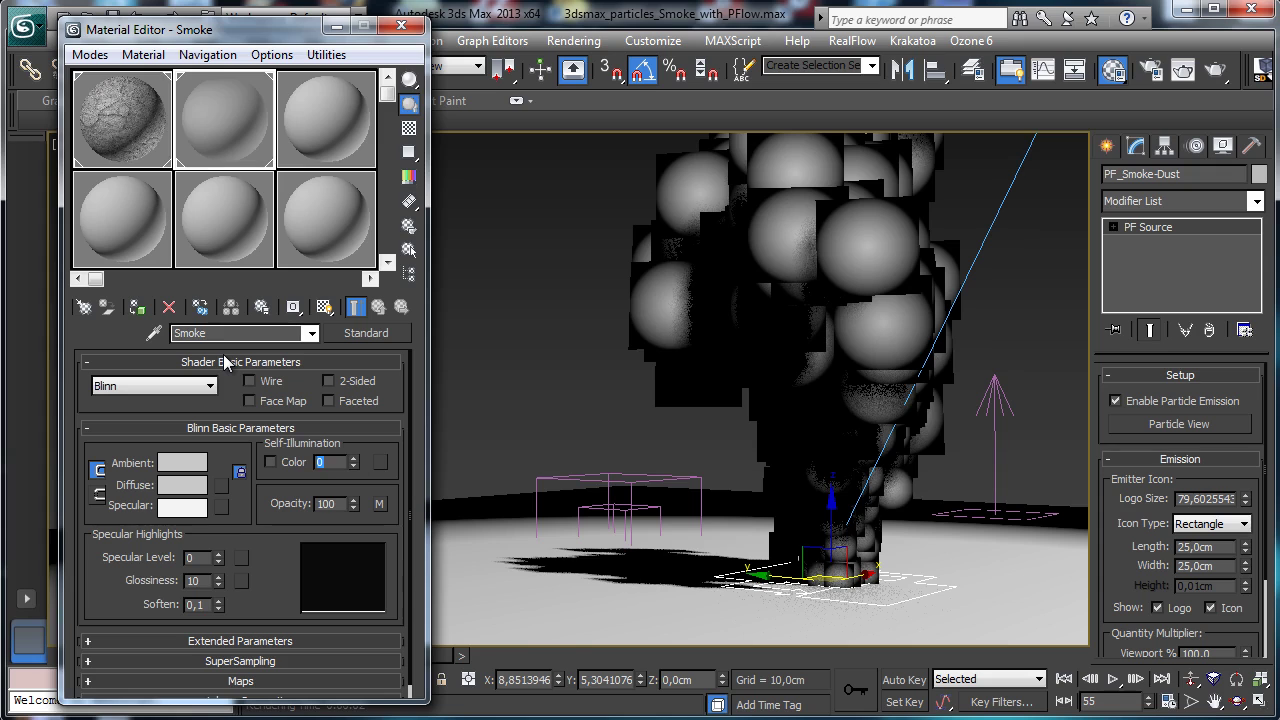
pyautogui.click(1183, 69)
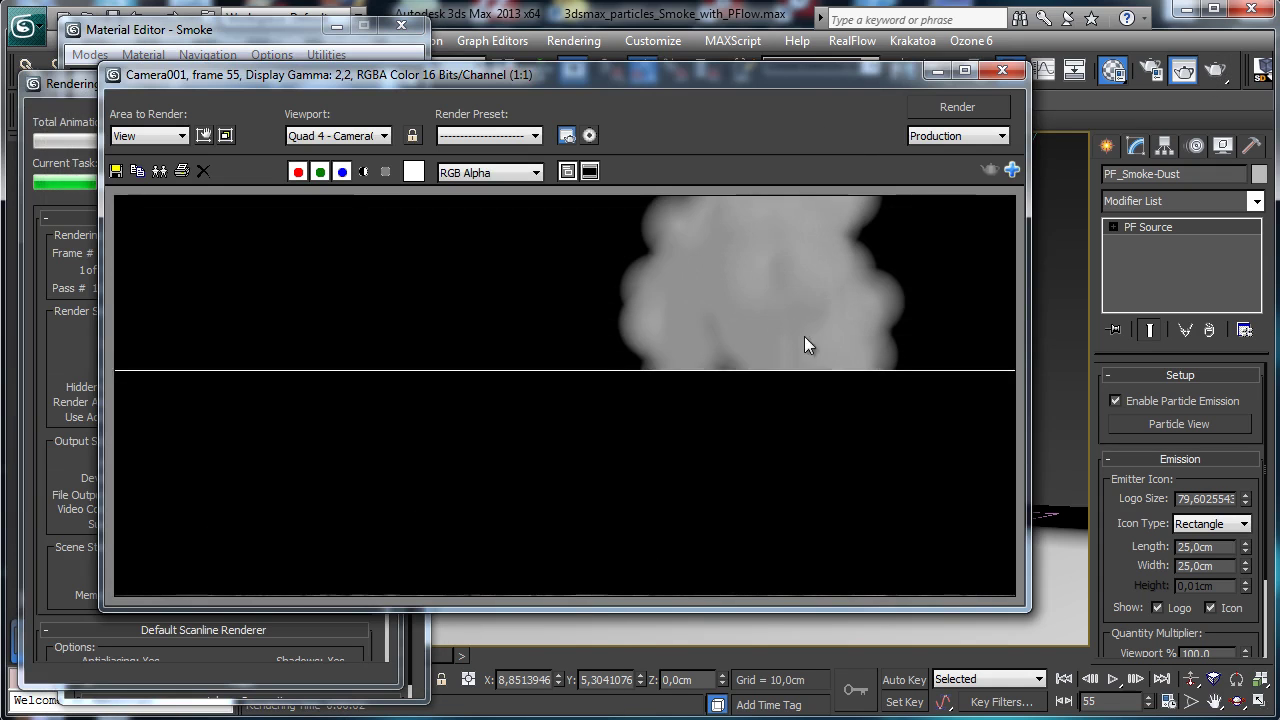
pyautogui.click(936, 72)
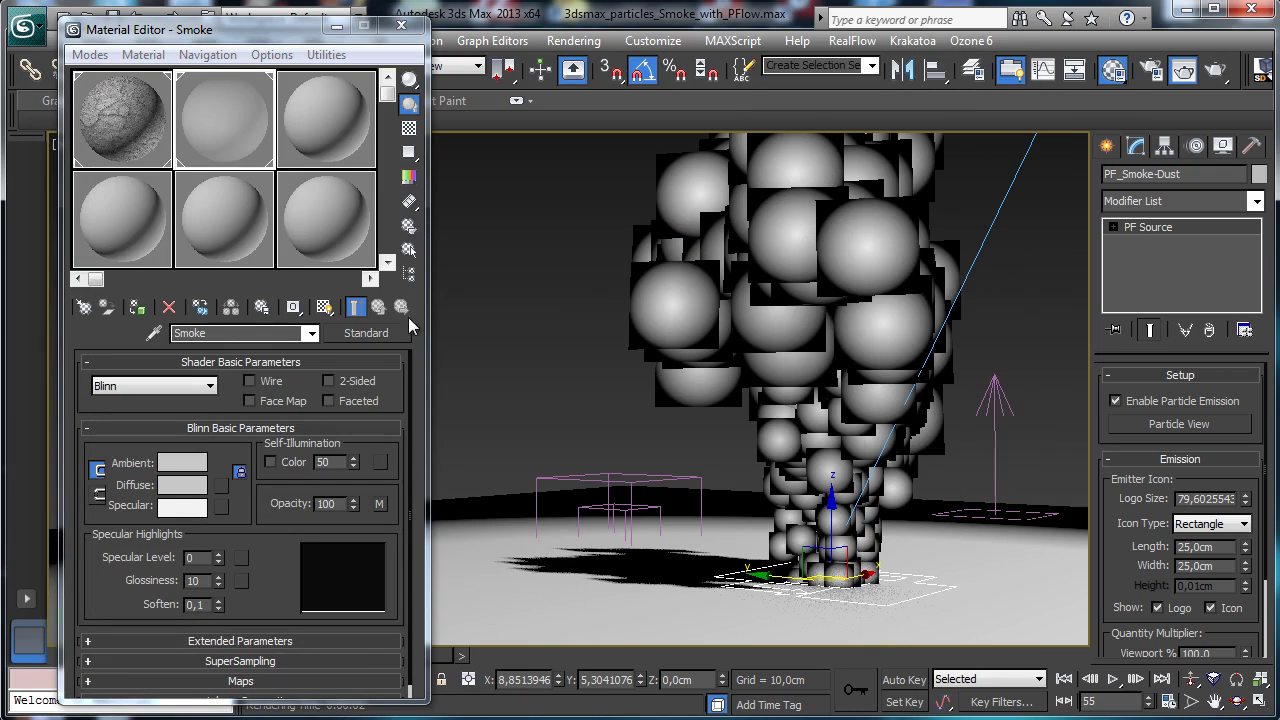
# Set the Smoke material's self-illumination to 15 and render the camera view
pyautogui.doubleClick(339, 461)
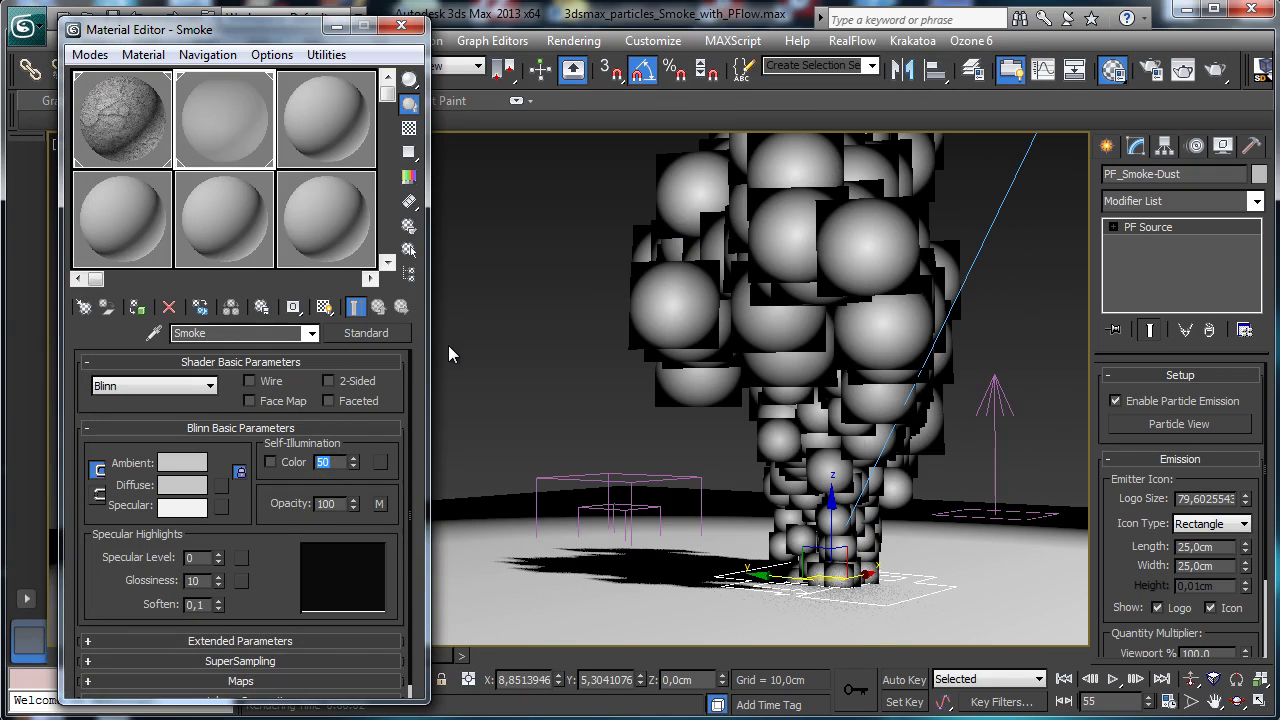
pyautogui.write('15')
pyautogui.press('Return')
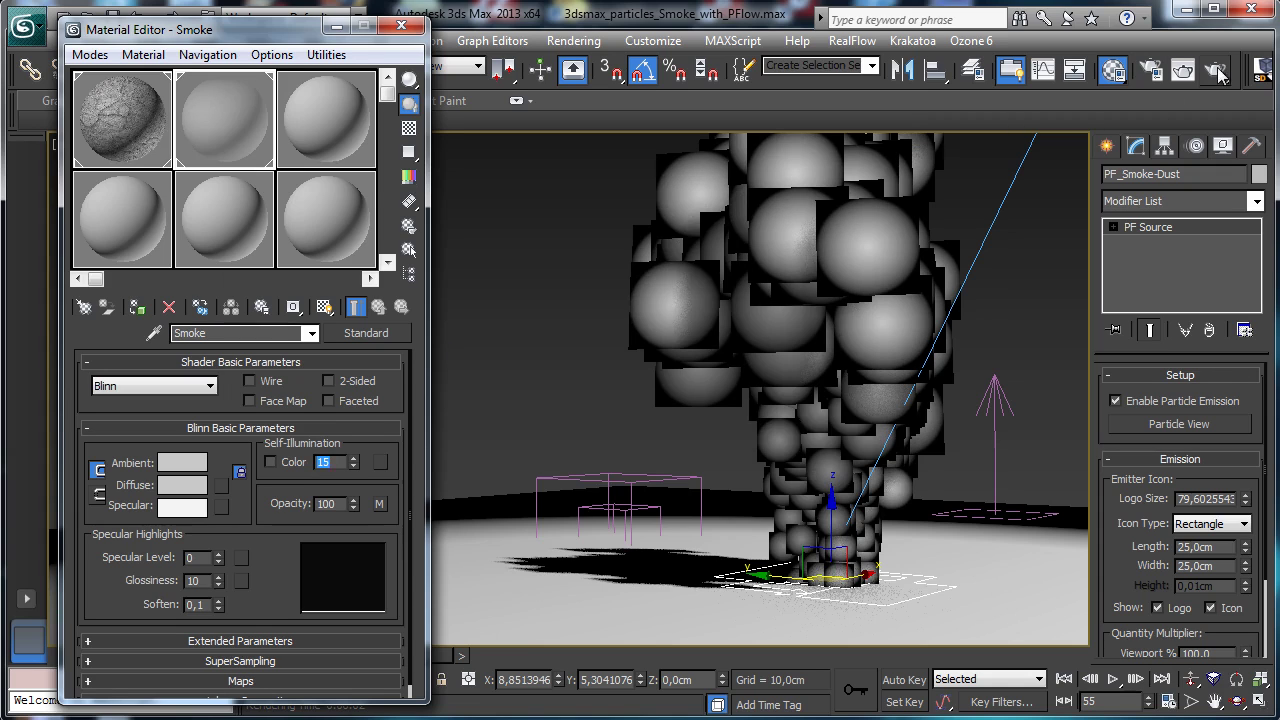
pyautogui.click(1183, 69)
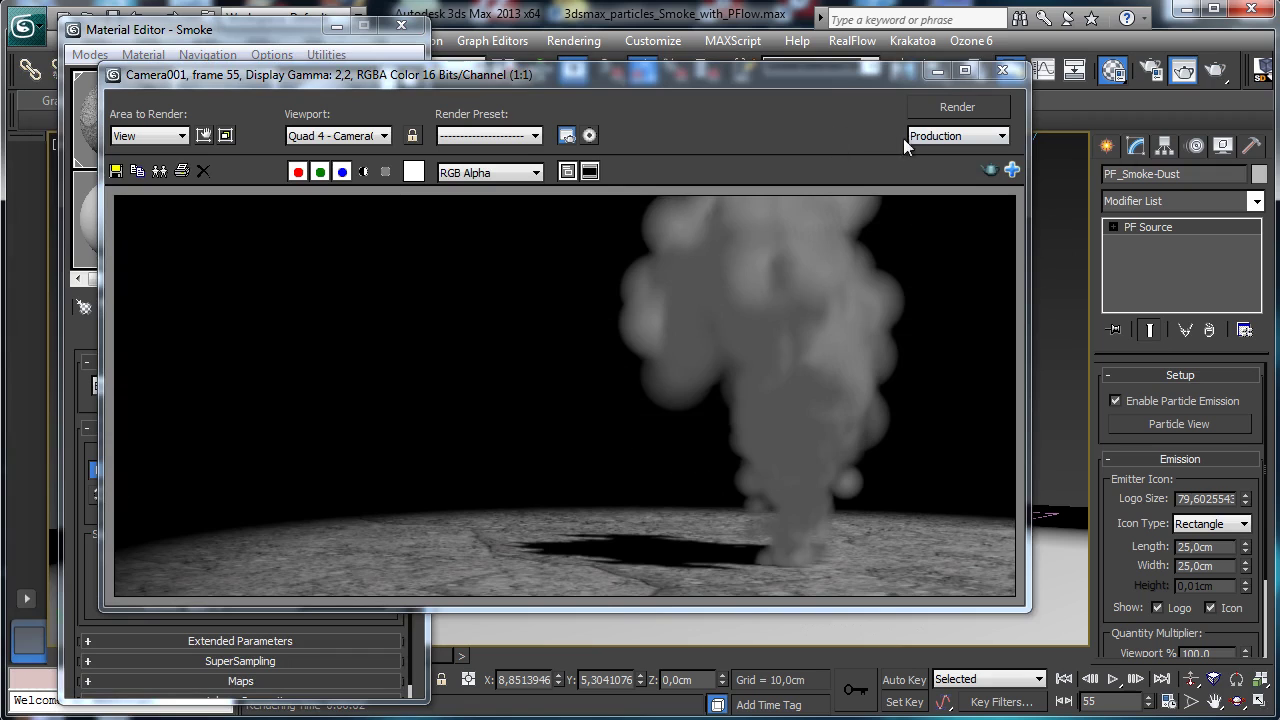
pyautogui.click(937, 70)
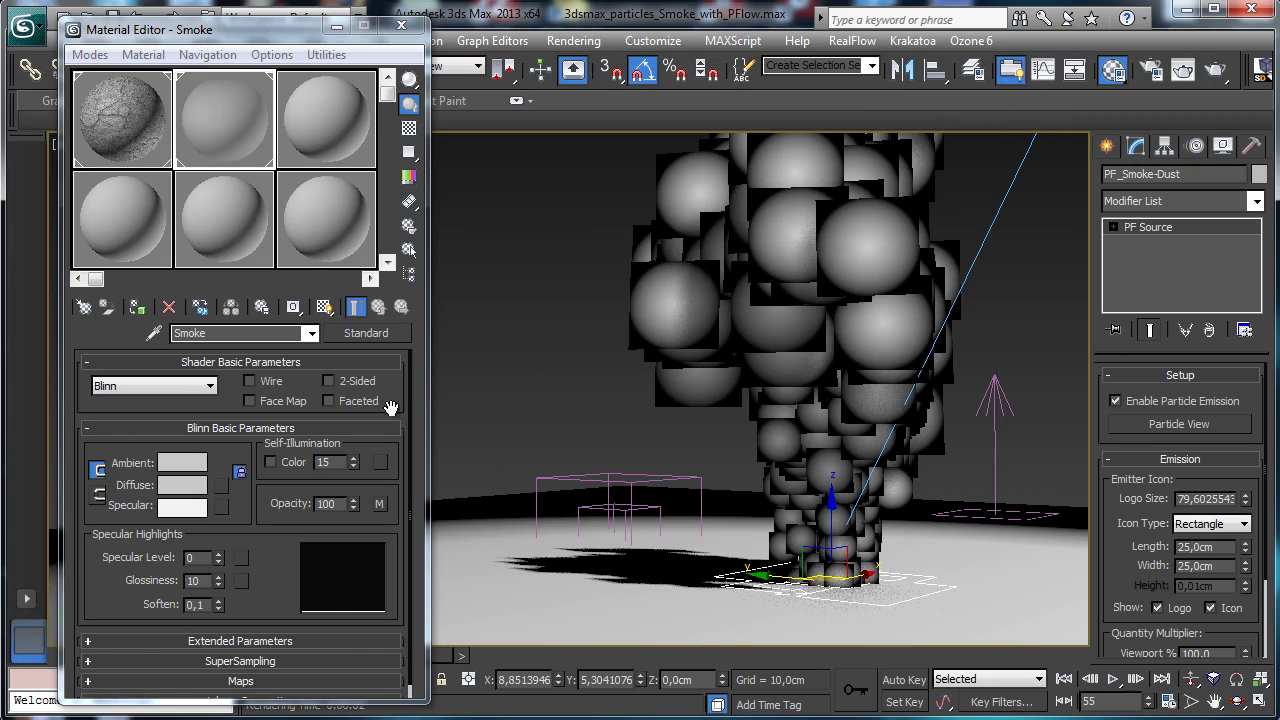
# Set the Smoke material's self-illumination to 8 and render the camera view
pyautogui.doubleClick(324, 461)
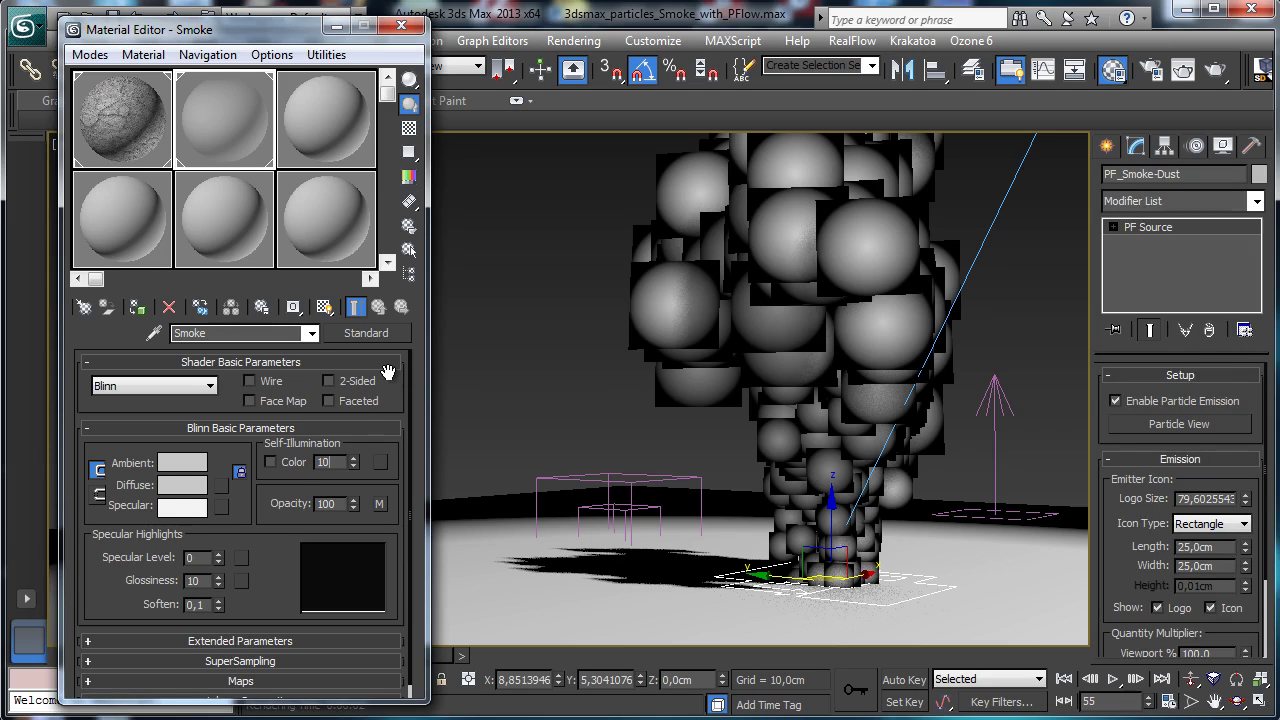
pyautogui.write('3')
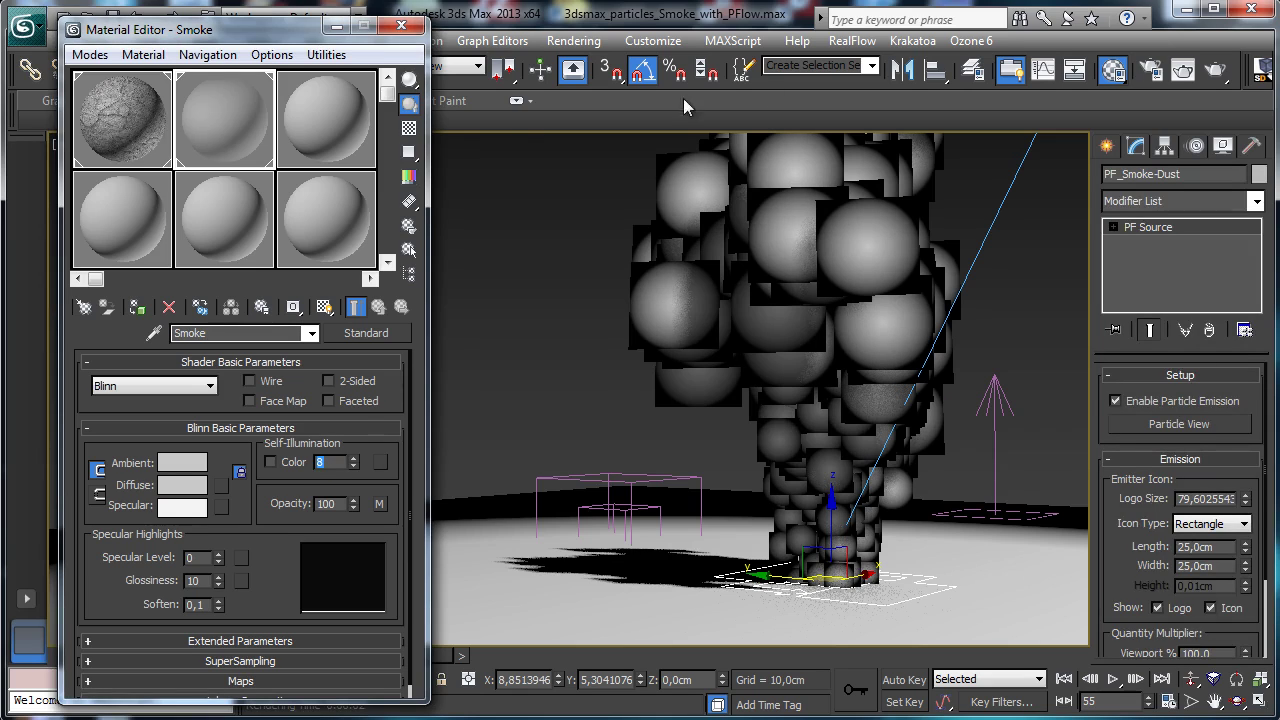
pyautogui.click(1215, 69)
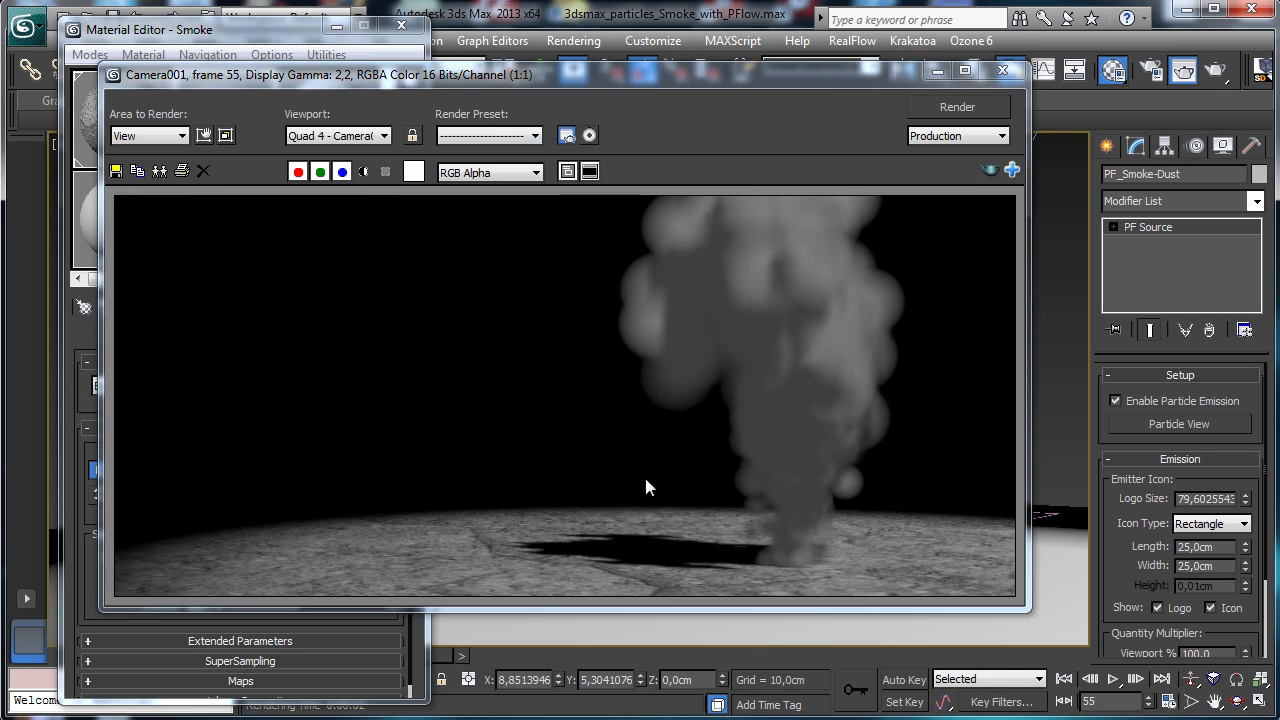
# Save the scene and clear the render and material editor windows away from the camera view
pyautogui.click(110, 10)
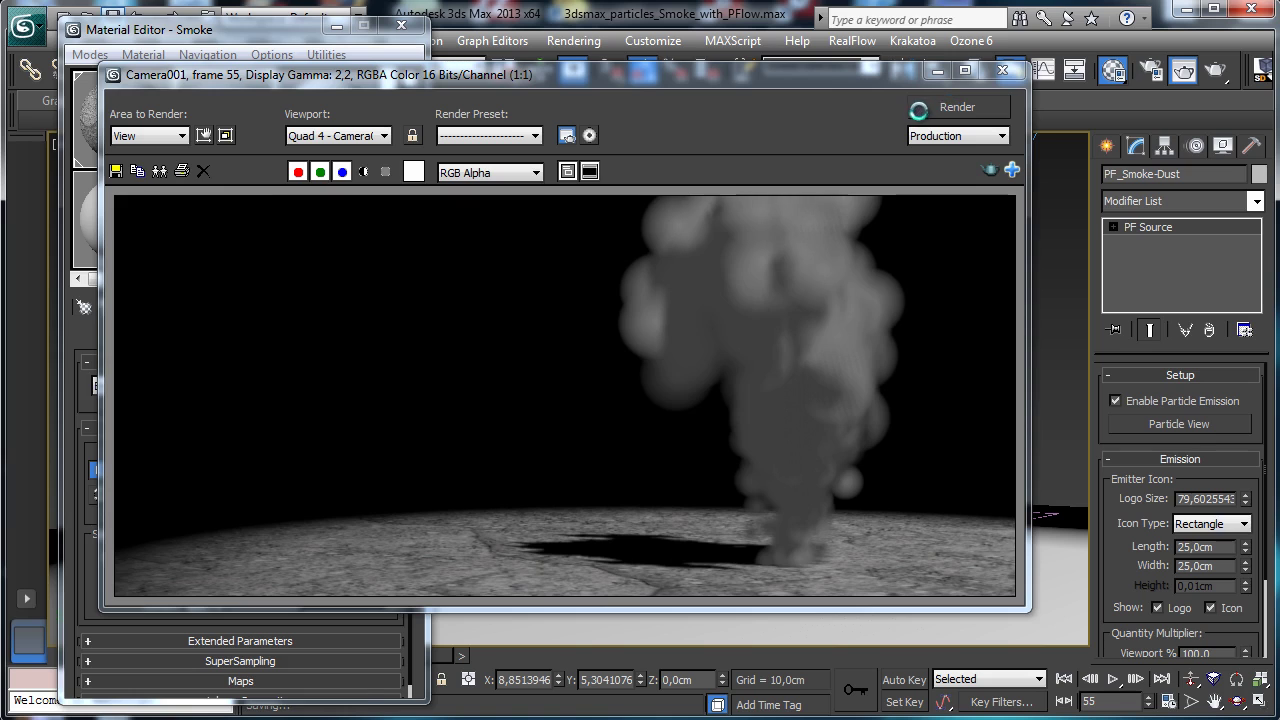
pyautogui.click(1002, 70)
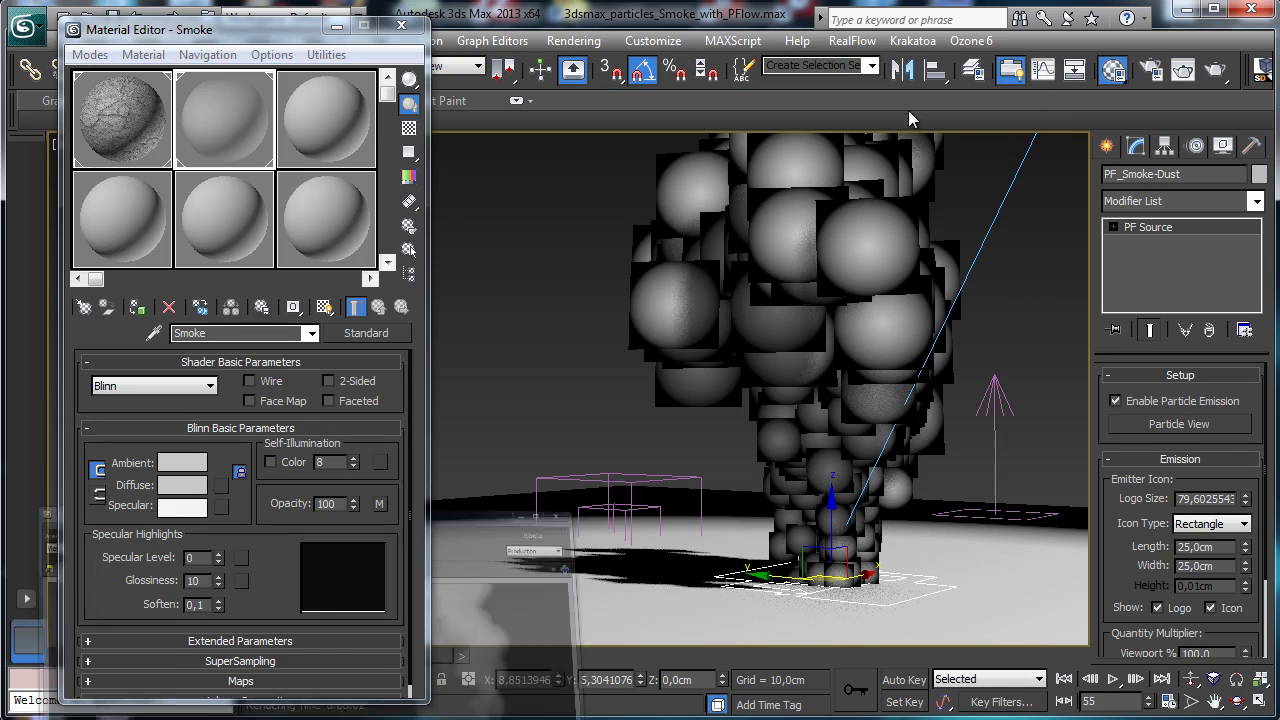
pyautogui.click(996, 212)
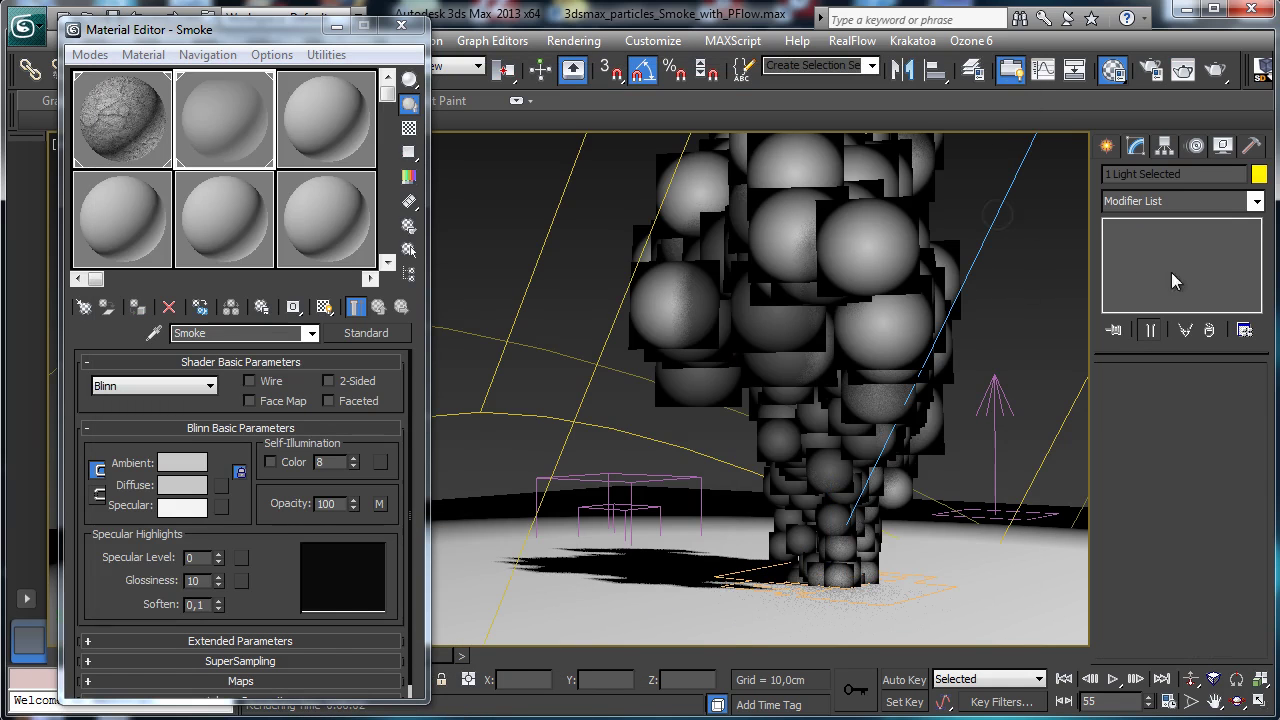
pyautogui.click(337, 25)
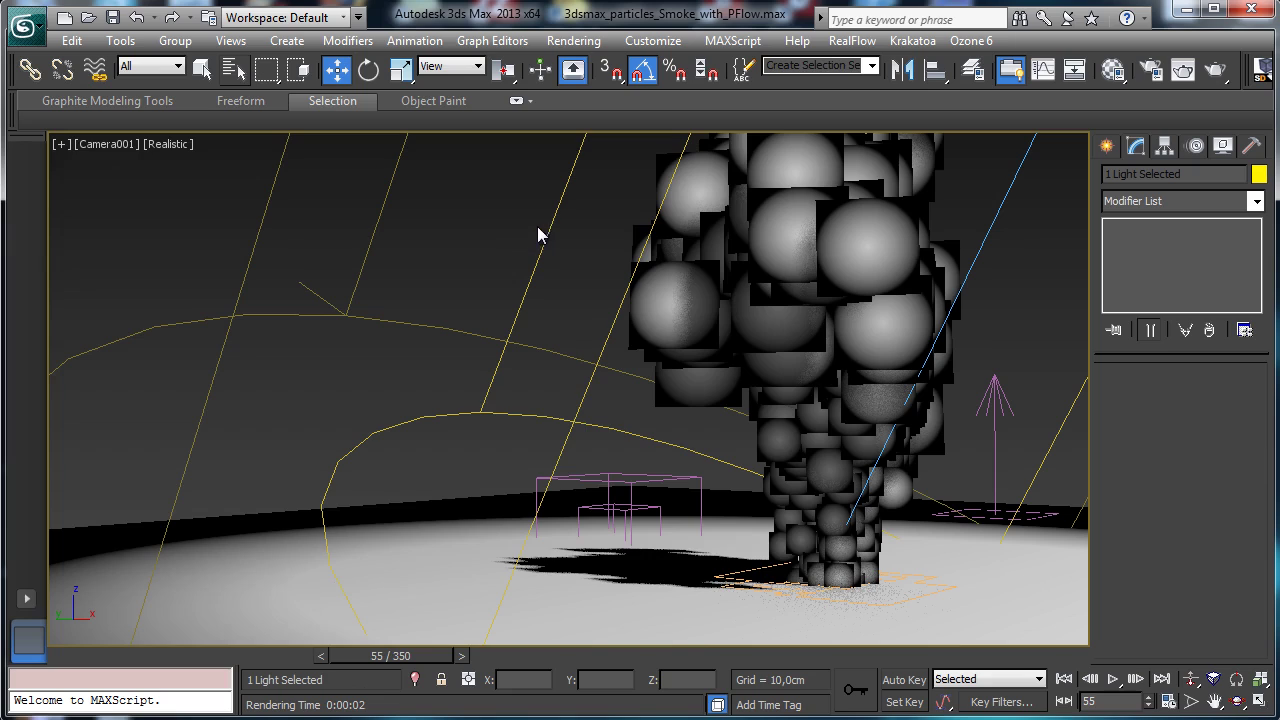
# Set the Direct001 light's shadow type to Ray Traced Shadows and render the camera view
pyautogui.press('h')
pyautogui.click(100, 202)
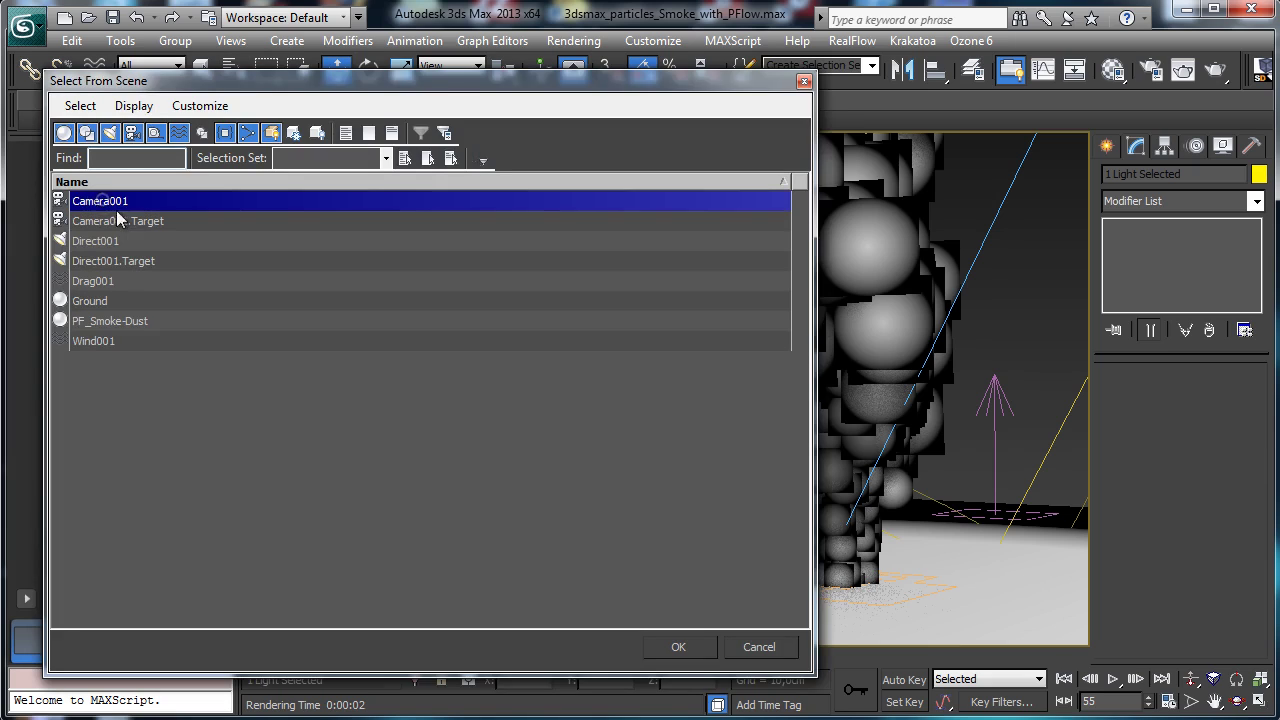
pyautogui.click(122, 242)
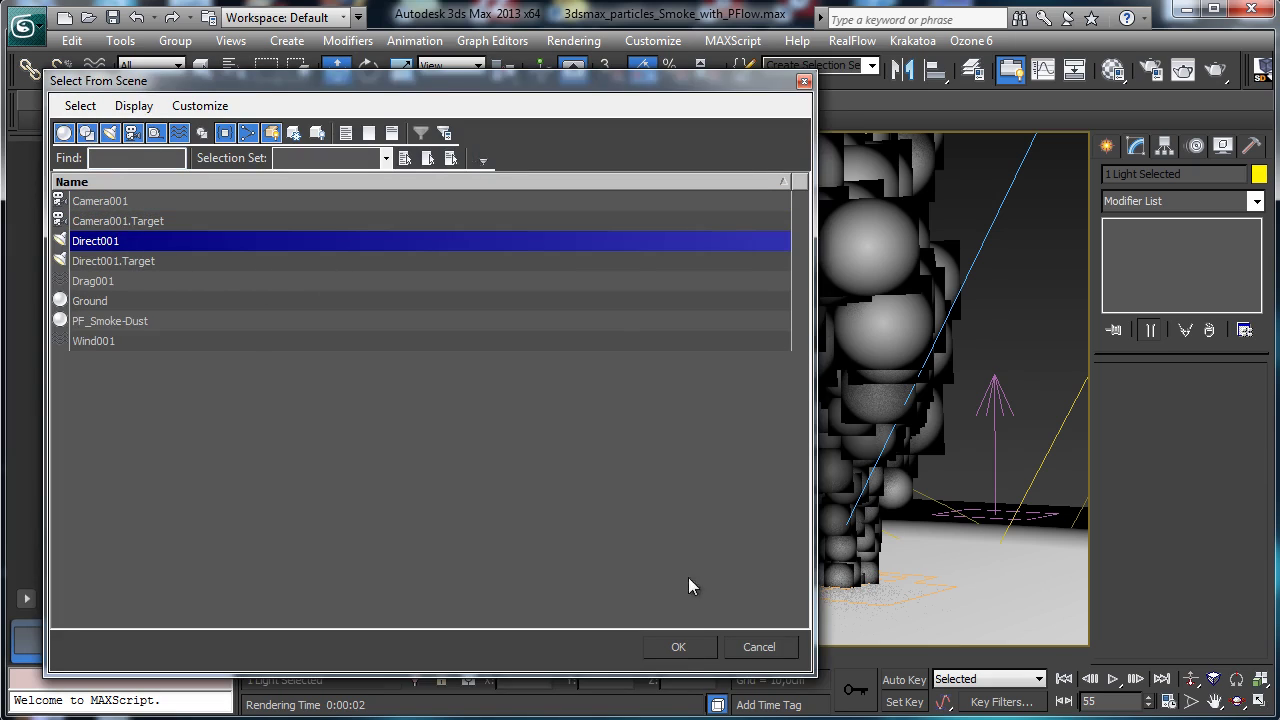
pyautogui.click(680, 648)
pyautogui.scroll(4, 1145, 445)
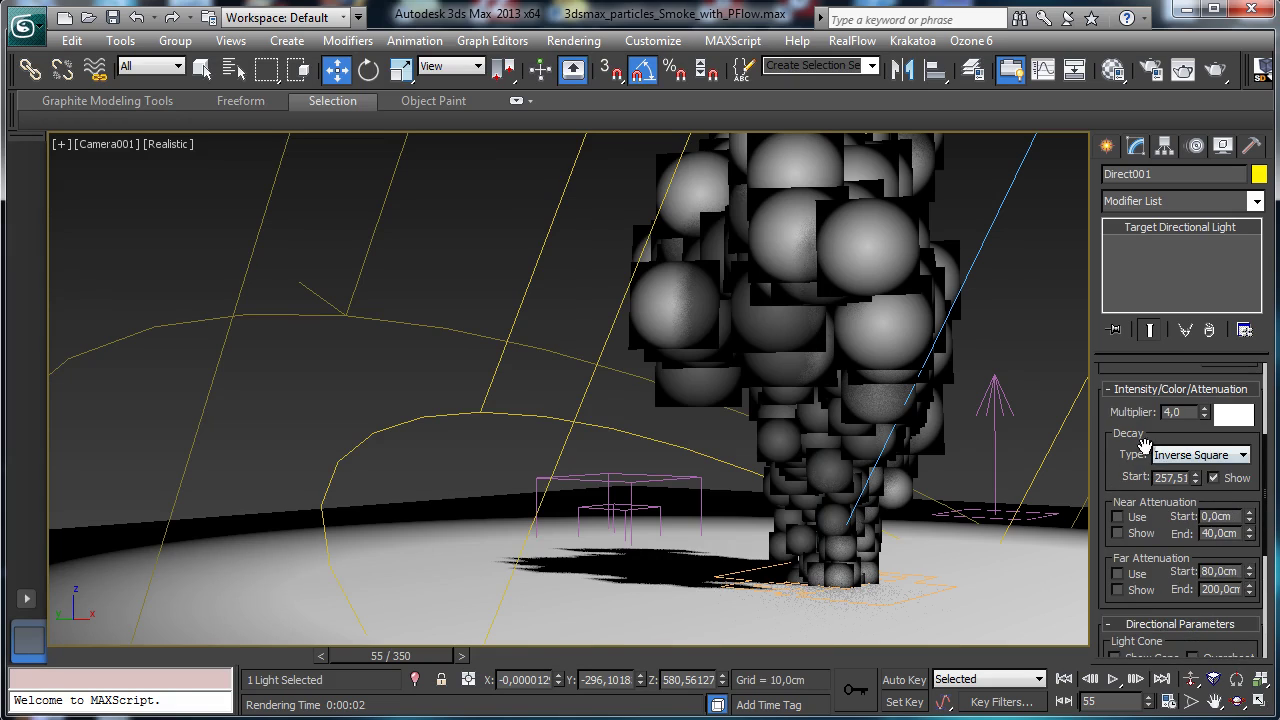
pyautogui.scroll(4, 1145, 445)
pyautogui.click(1172, 502)
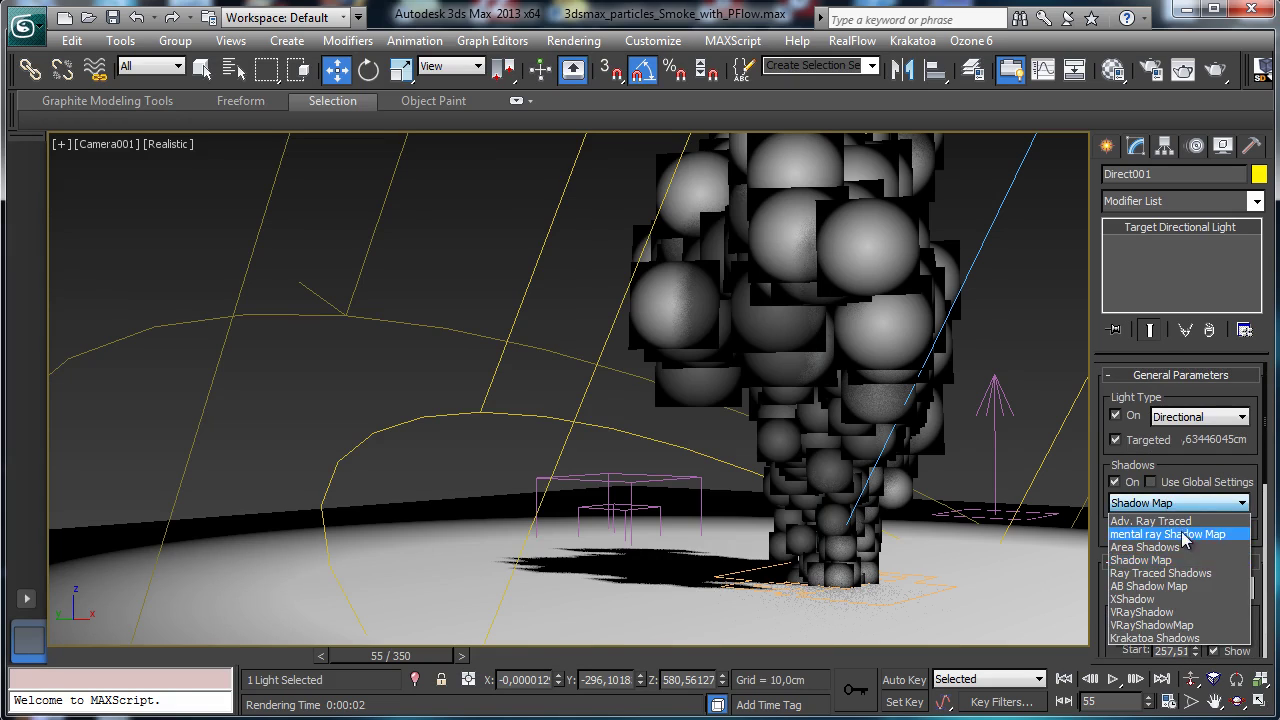
pyautogui.click(1186, 574)
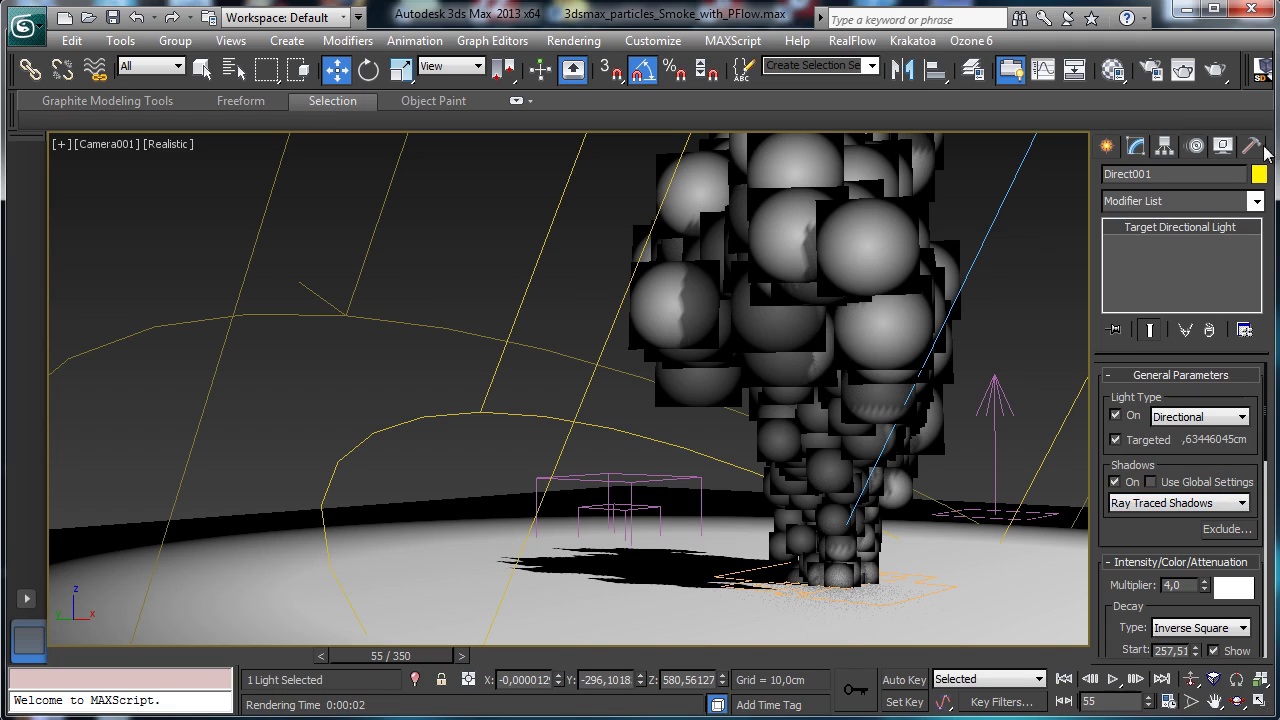
pyautogui.click(1183, 69)
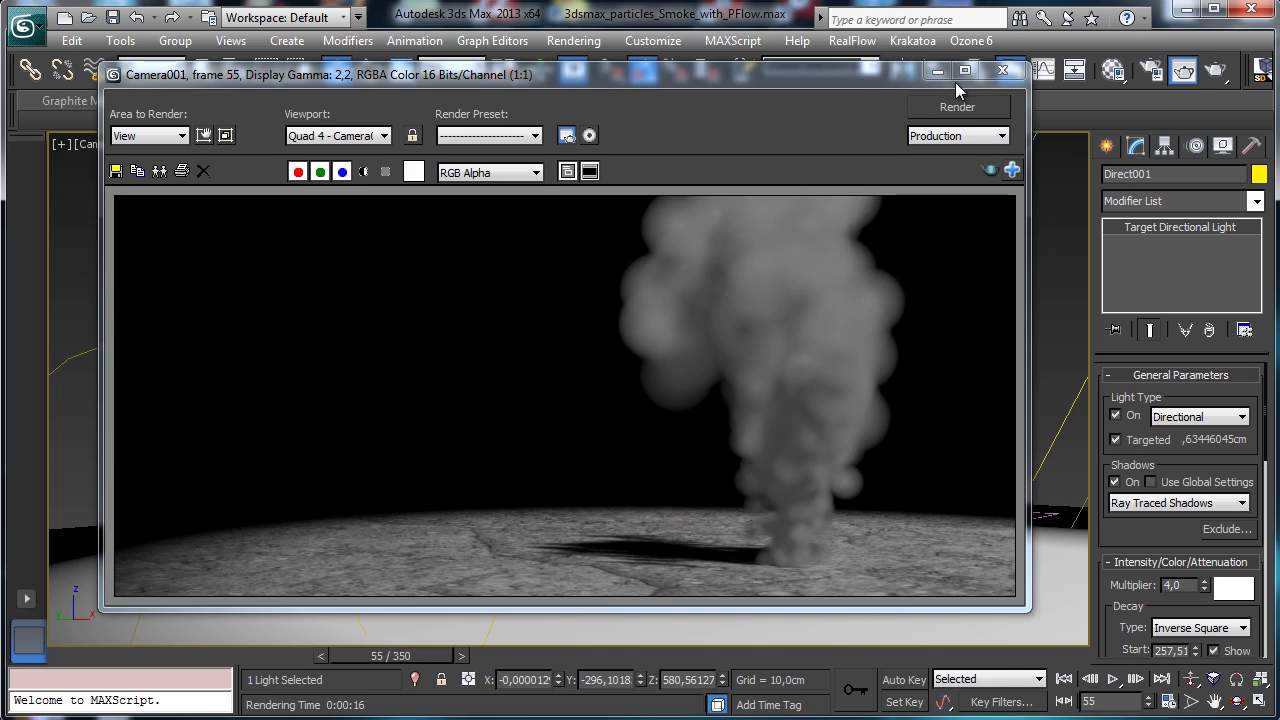
pyautogui.click(1003, 70)
# Add fractal noise to the Smoke material's opacity Gradient Ramp with an amount of about 0.44 and a size of about 3.35
pyautogui.click(1110, 72)
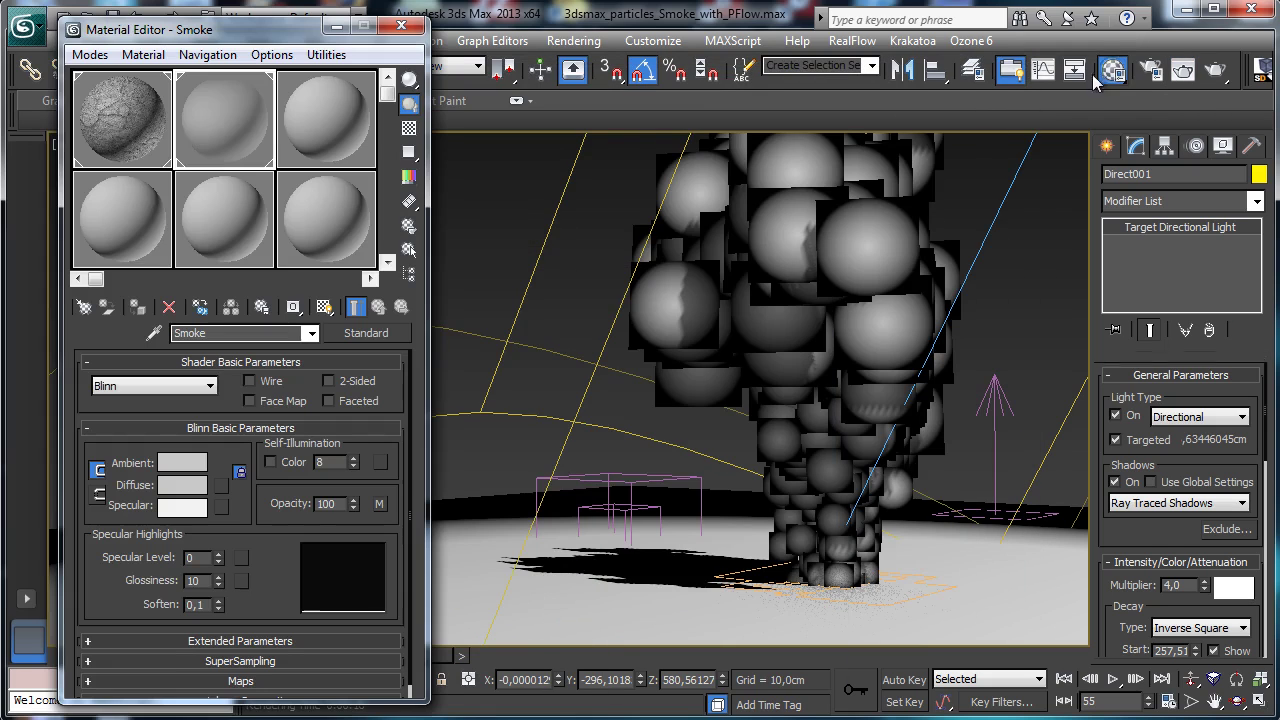
pyautogui.click(381, 505)
pyautogui.click(355, 307)
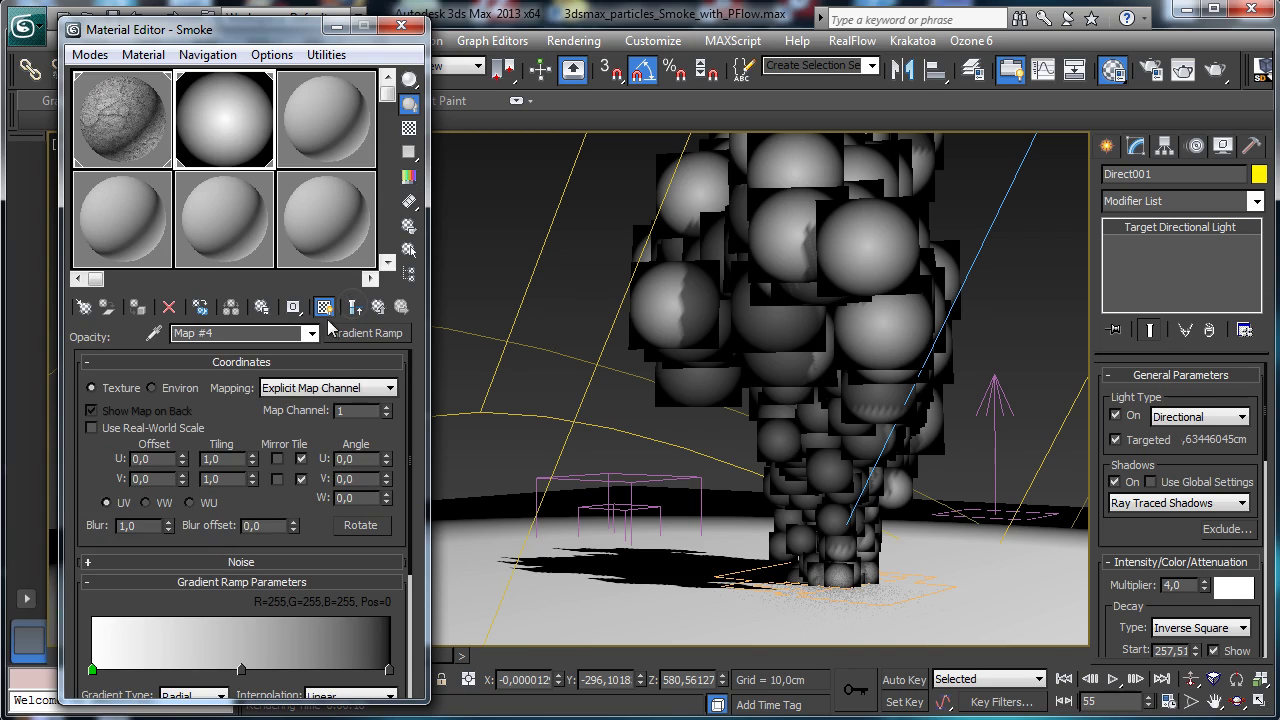
pyautogui.scroll(-4, 108, 472)
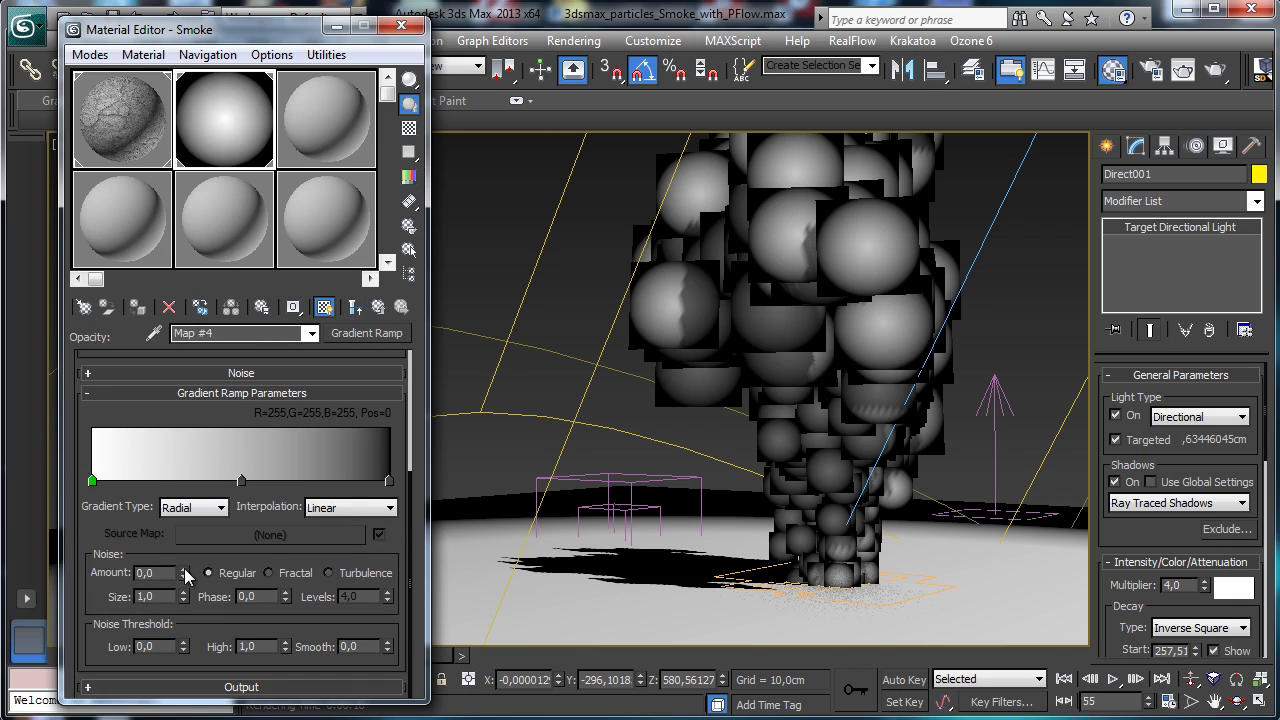
pyautogui.moveTo(184, 540); pyautogui.dragTo(186, 520)
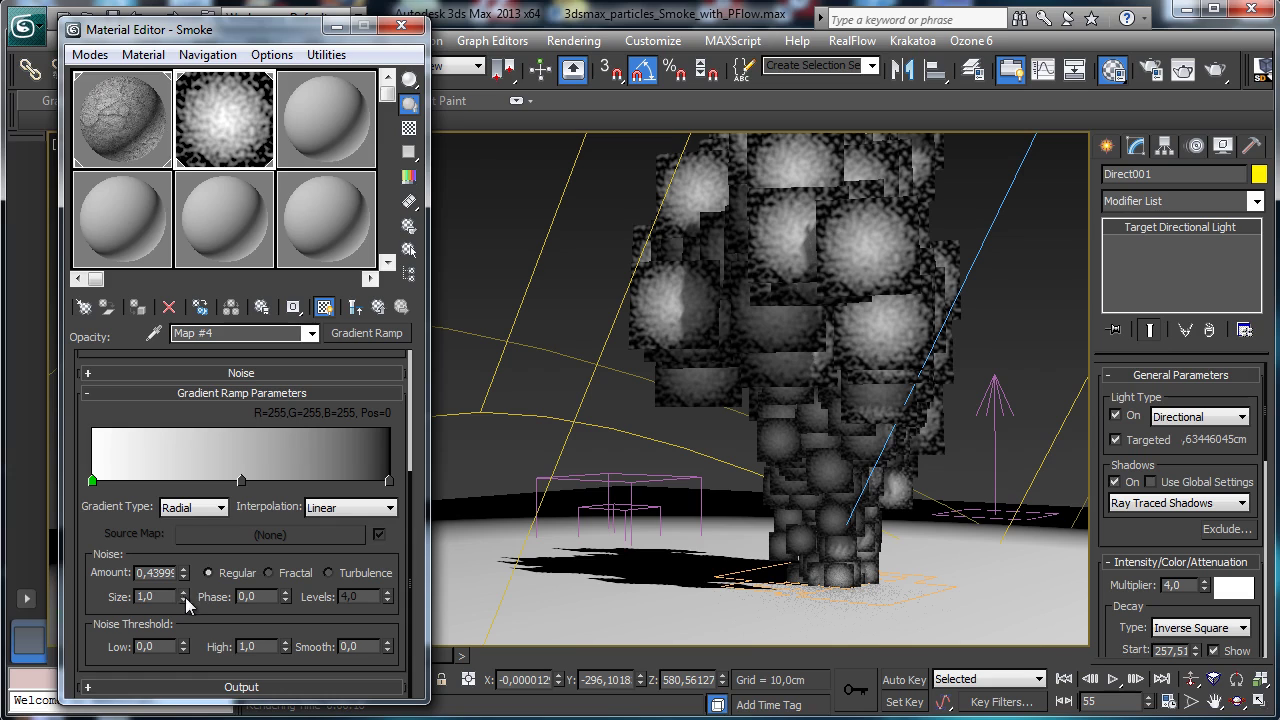
pyautogui.moveTo(186, 604); pyautogui.dragTo(205, 359)
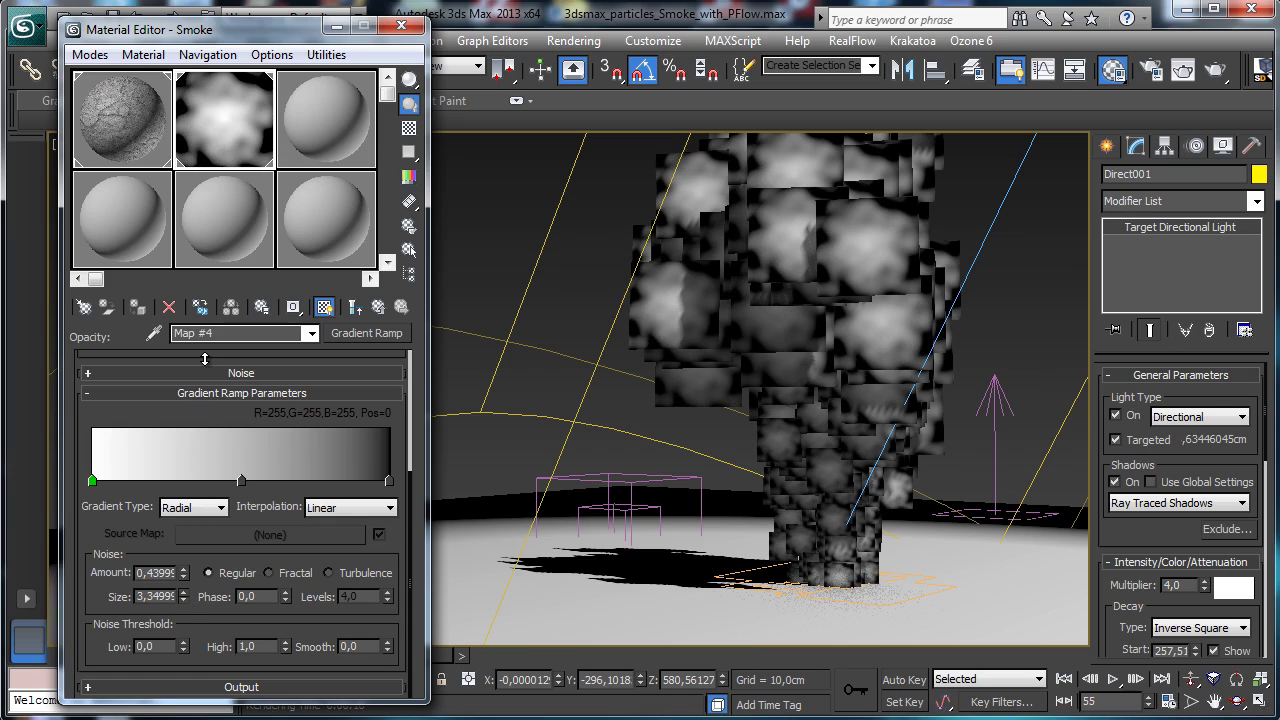
pyautogui.click(284, 575)
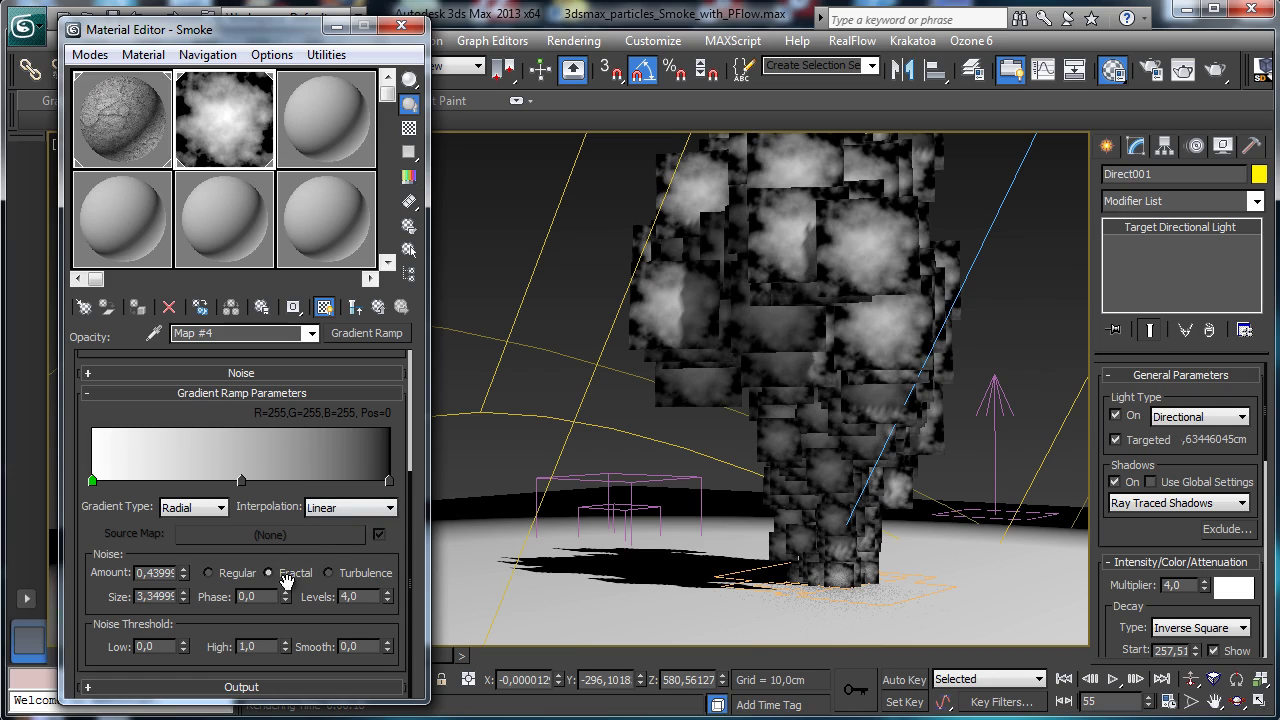
pyautogui.click(1214, 72)
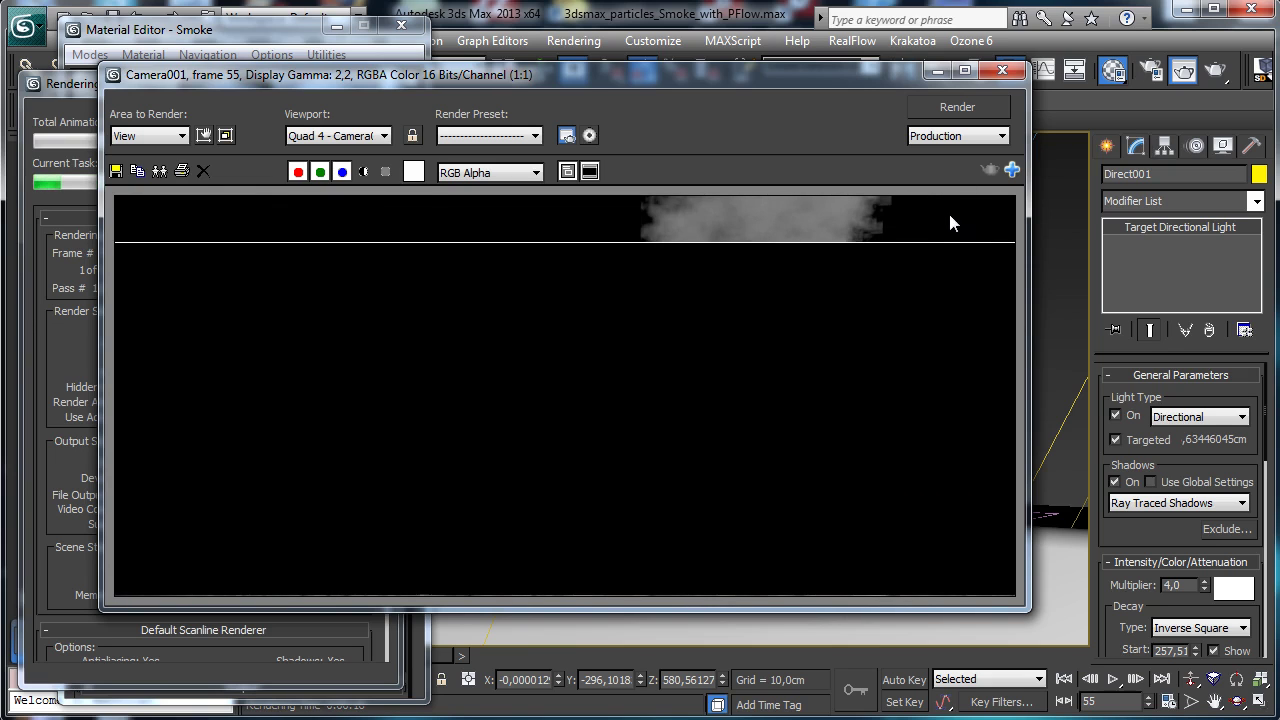
pyautogui.click(133, 87)
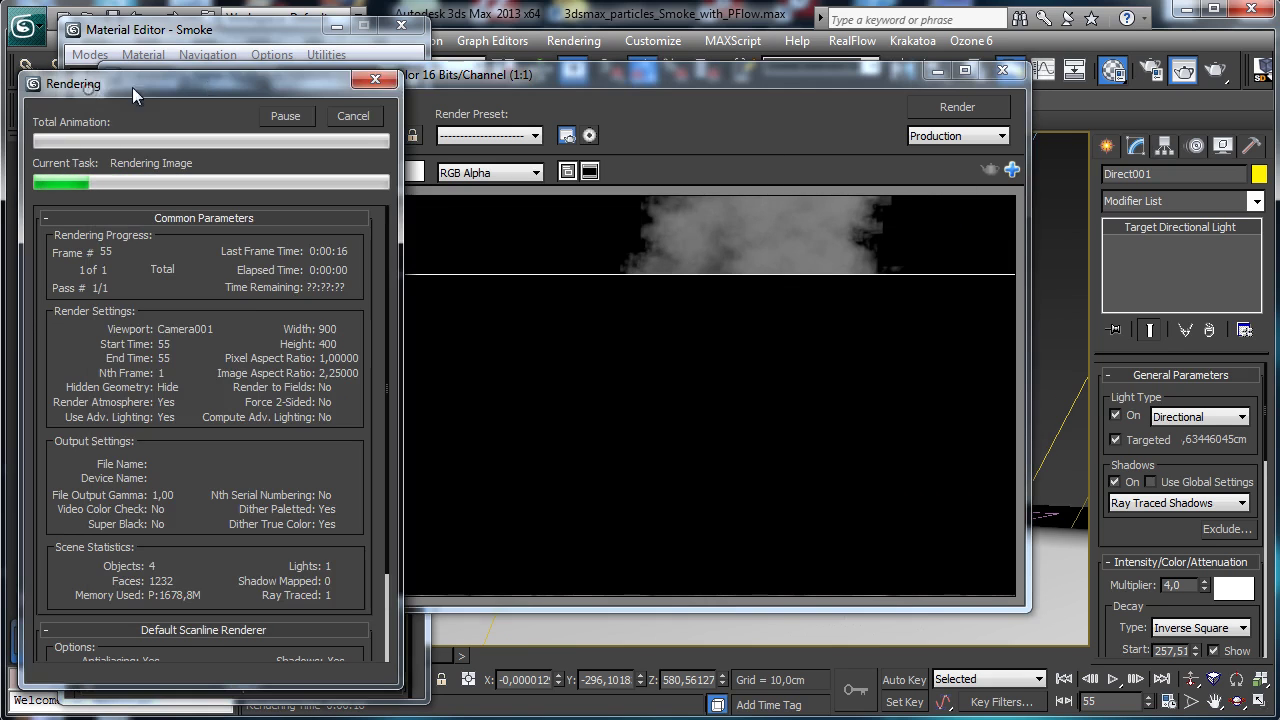
pyautogui.click(362, 126)
# Turn off shadows in the Default Scanline Renderer's options and render the camera view
pyautogui.click(1140, 75)
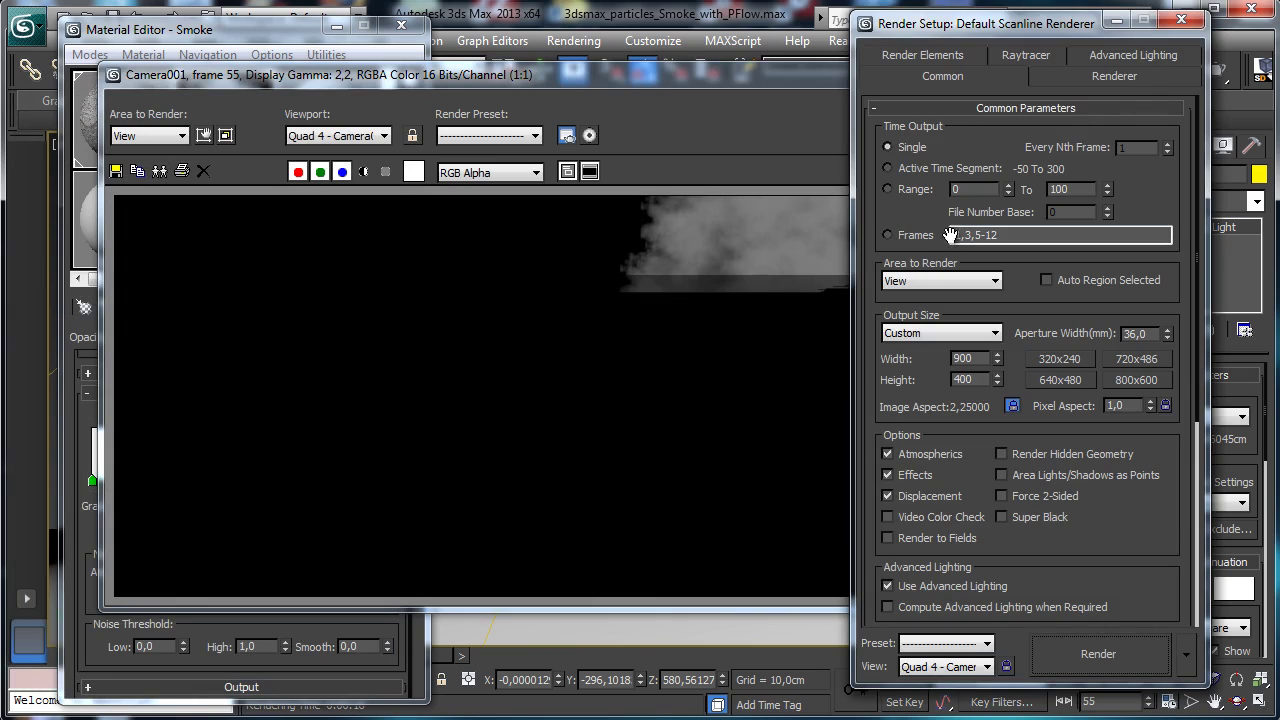
pyautogui.moveTo(1096, 543); pyautogui.dragTo(1139, 401)
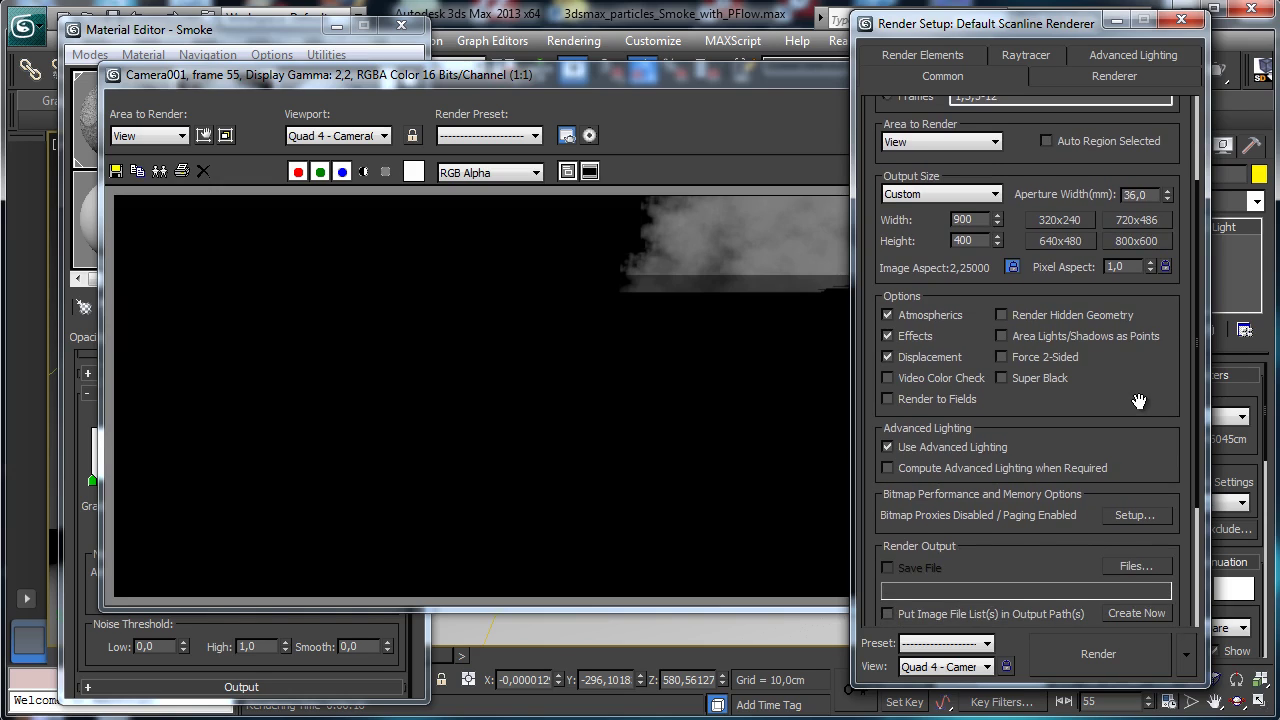
pyautogui.click(1098, 78)
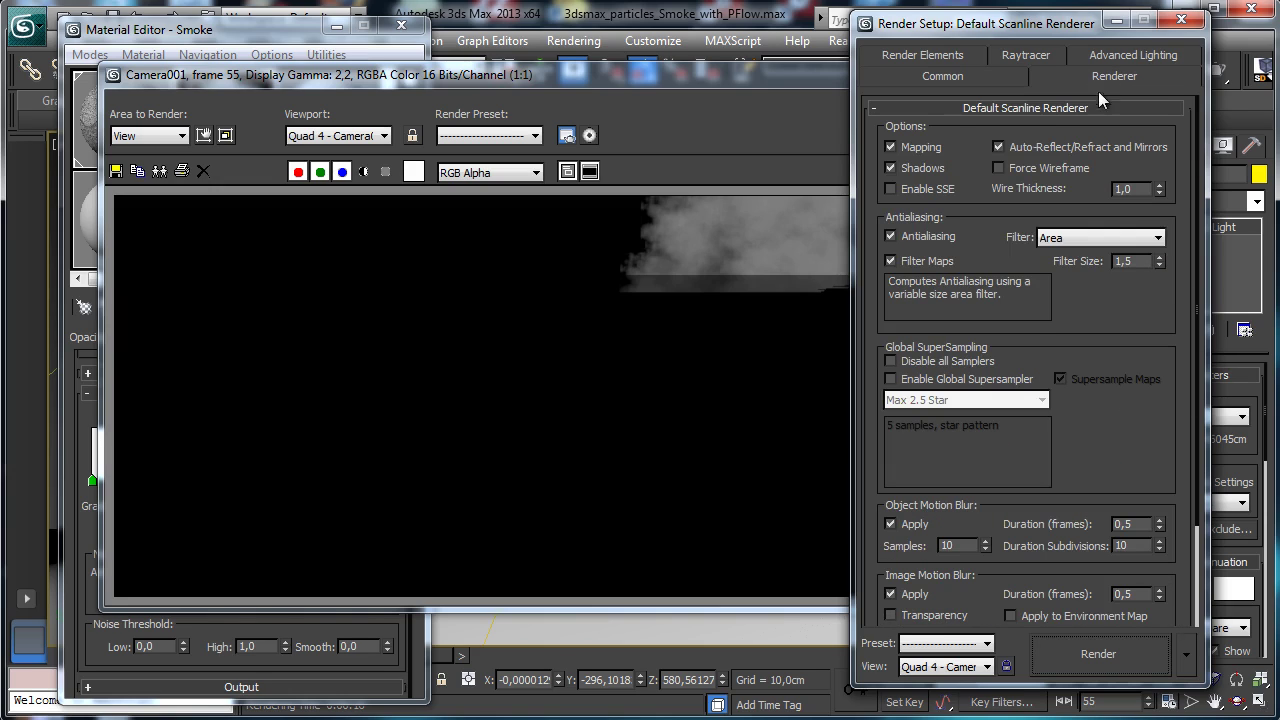
pyautogui.click(917, 166)
pyautogui.click(1150, 652)
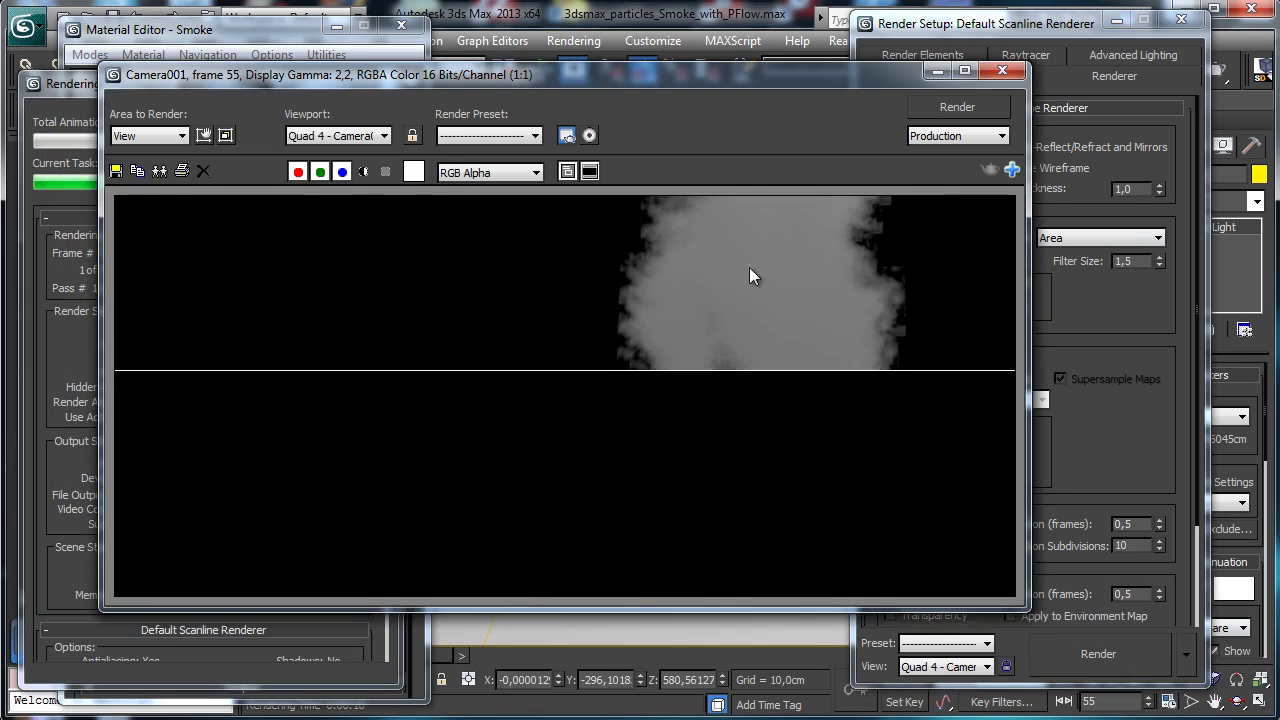
pyautogui.click(1116, 20)
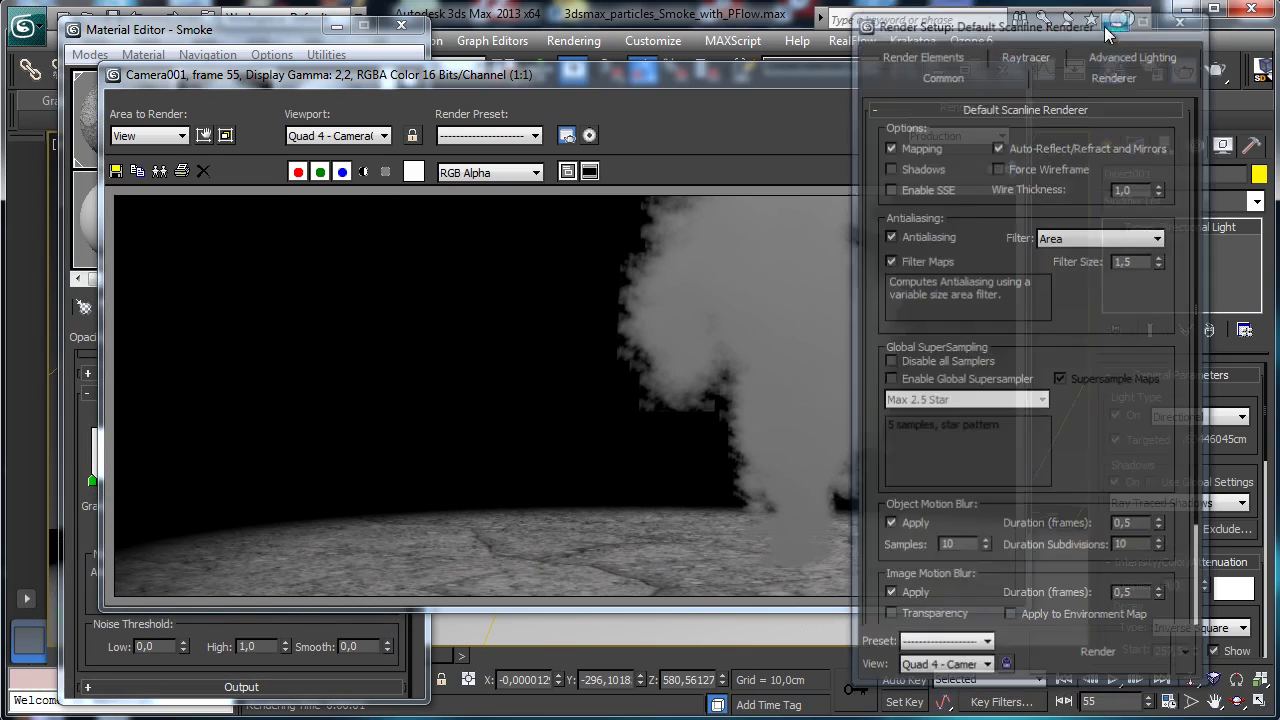
# Shift the opacity gradient's middle flag toward the white end and add a black flag at position 90
pyautogui.moveTo(738, 88); pyautogui.dragTo(938, 73)
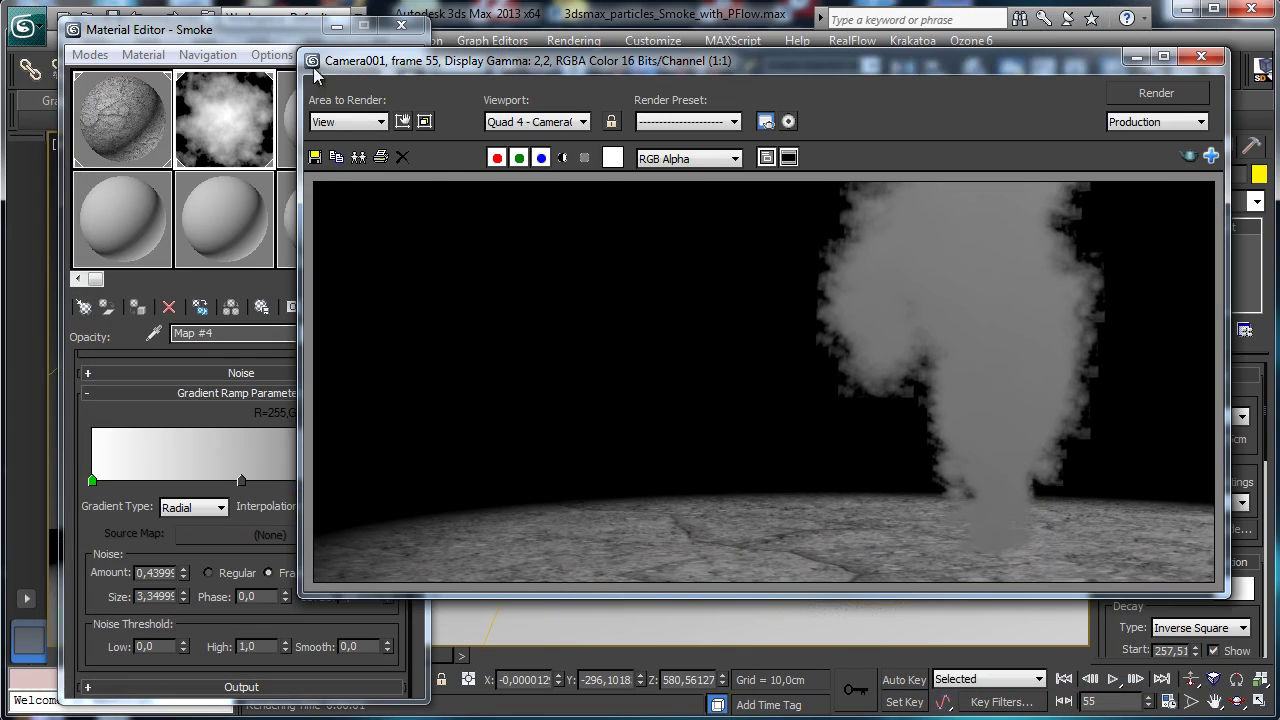
pyautogui.click(247, 33)
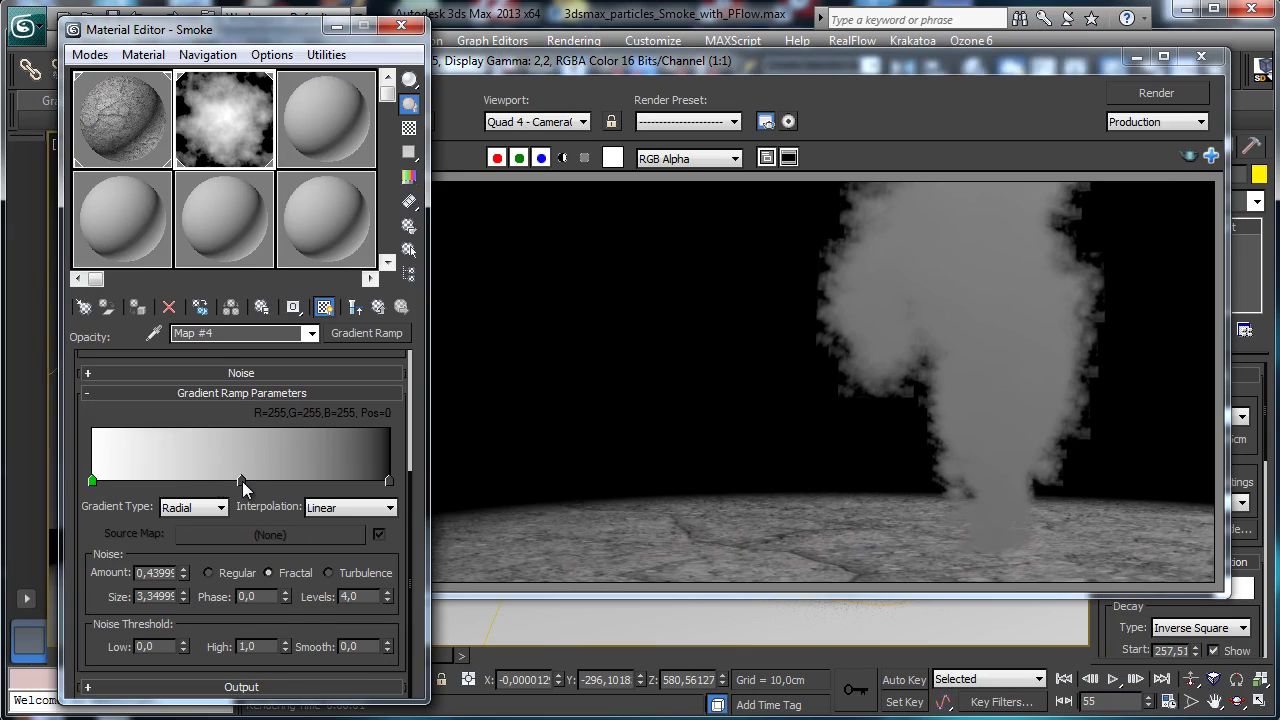
pyautogui.moveTo(242, 481); pyautogui.dragTo(205, 481)
pyautogui.doubleClick(368, 480)
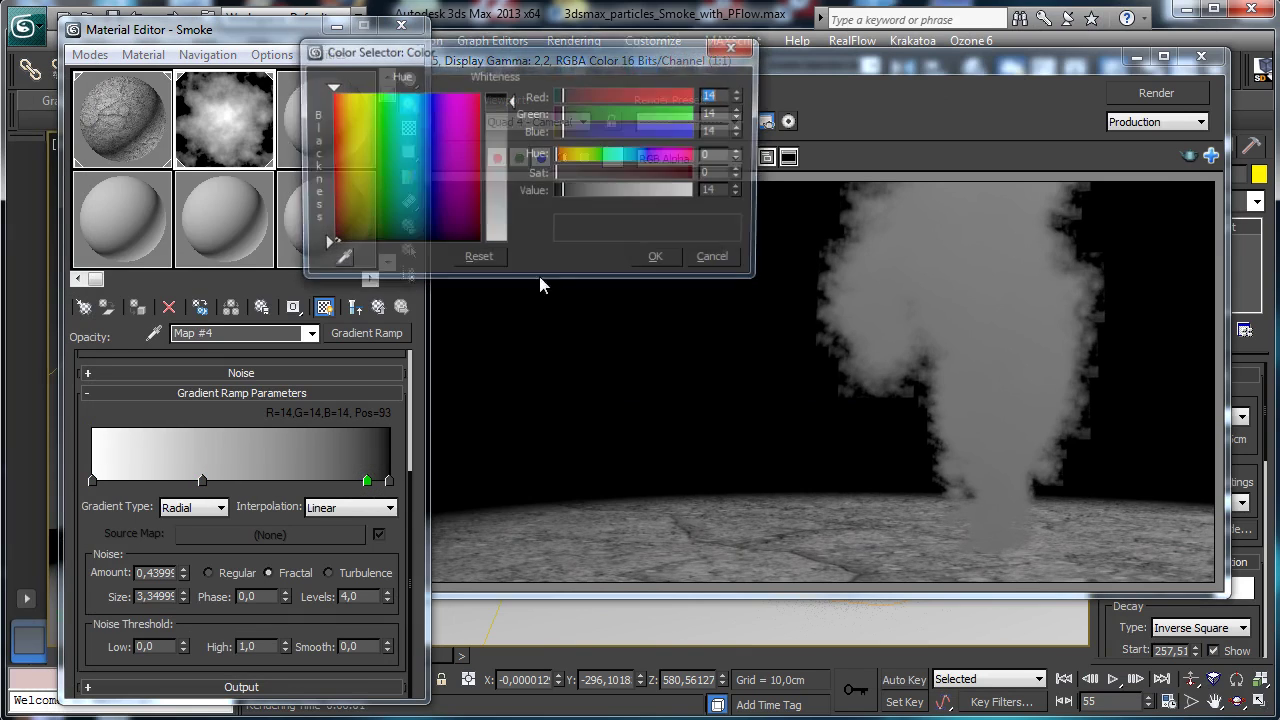
pyautogui.moveTo(563, 190); pyautogui.dragTo(555, 190)
pyautogui.click(657, 259)
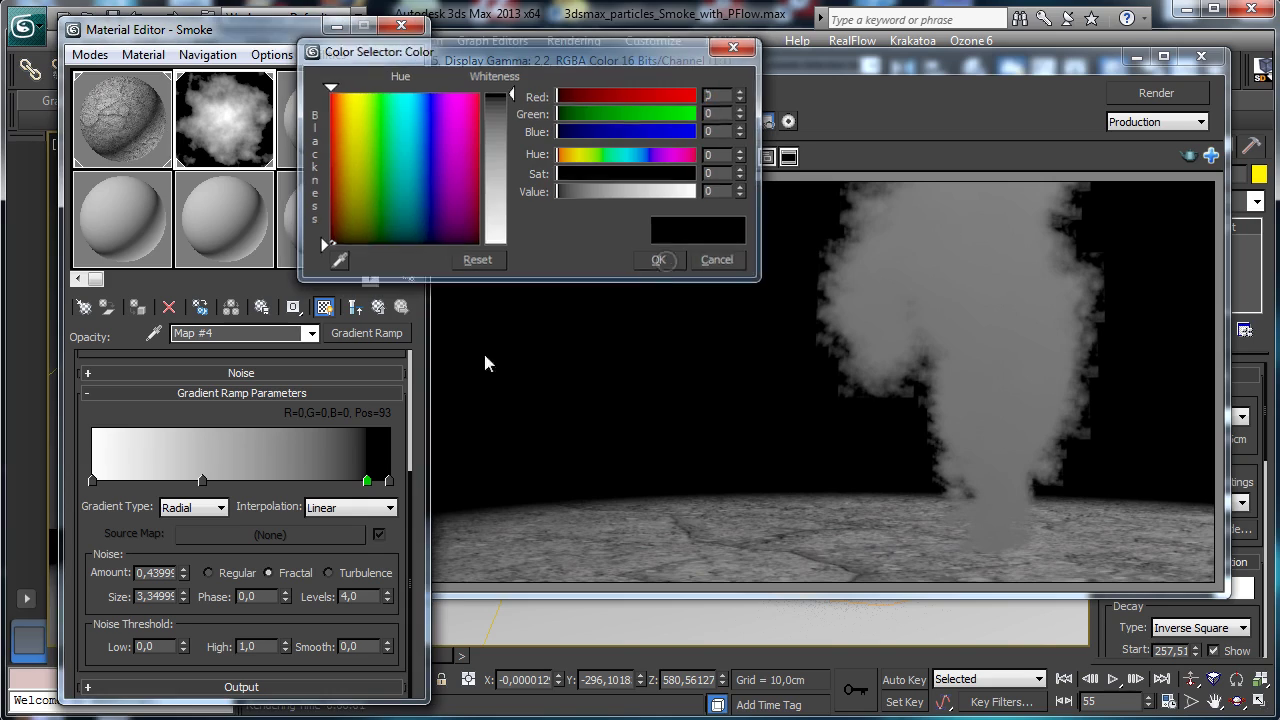
pyautogui.moveTo(367, 484)
pyautogui.mouseDown()
pyautogui.moveTo(337, 486)
pyautogui.moveTo(360, 486)
pyautogui.mouseUp()
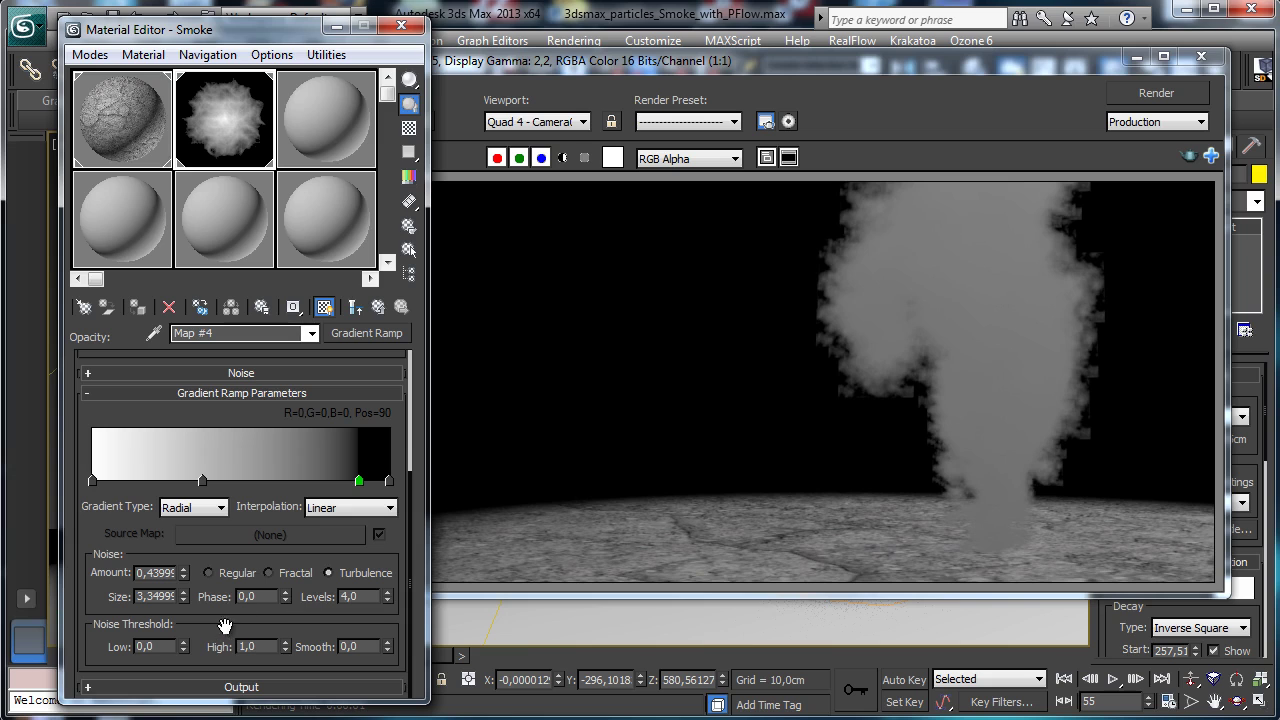
# Set the opacity ramp's noise to Fractal with a size of about 4.43 and 6 levels, and render the camera view
pyautogui.click(1157, 93)
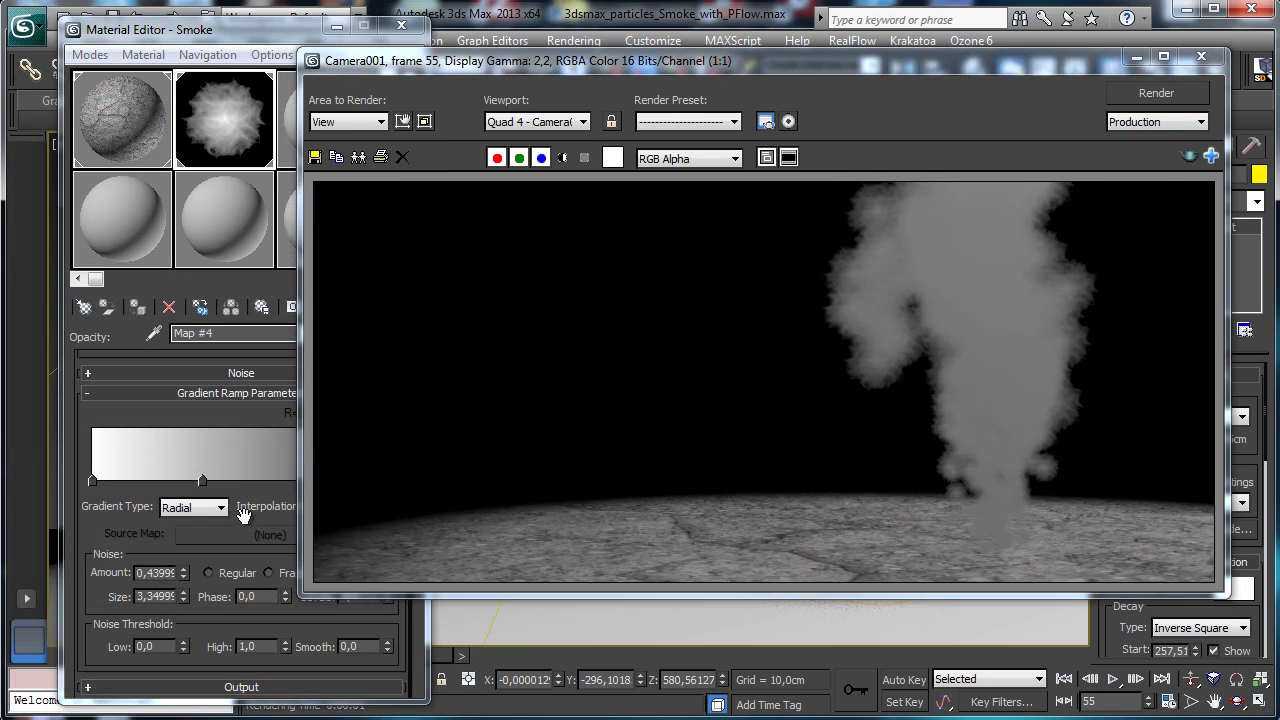
pyautogui.click(243, 512)
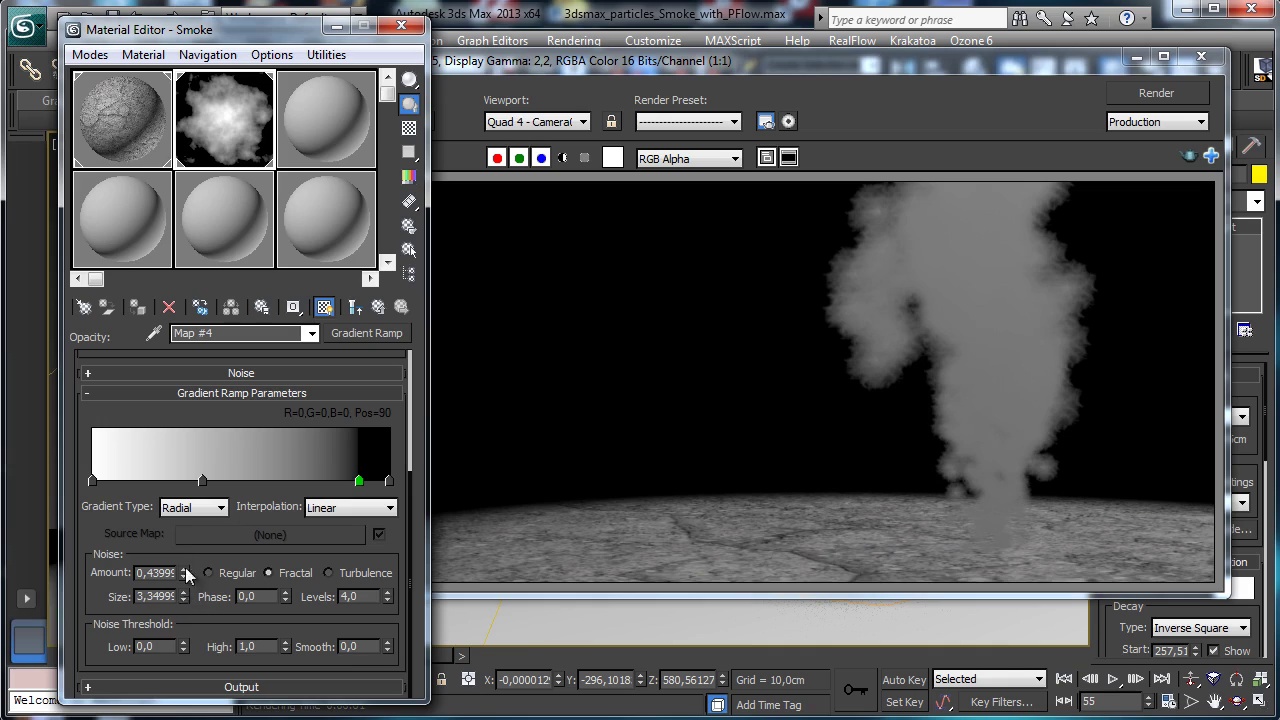
pyautogui.moveTo(183, 596); pyautogui.dragTo(198, 485)
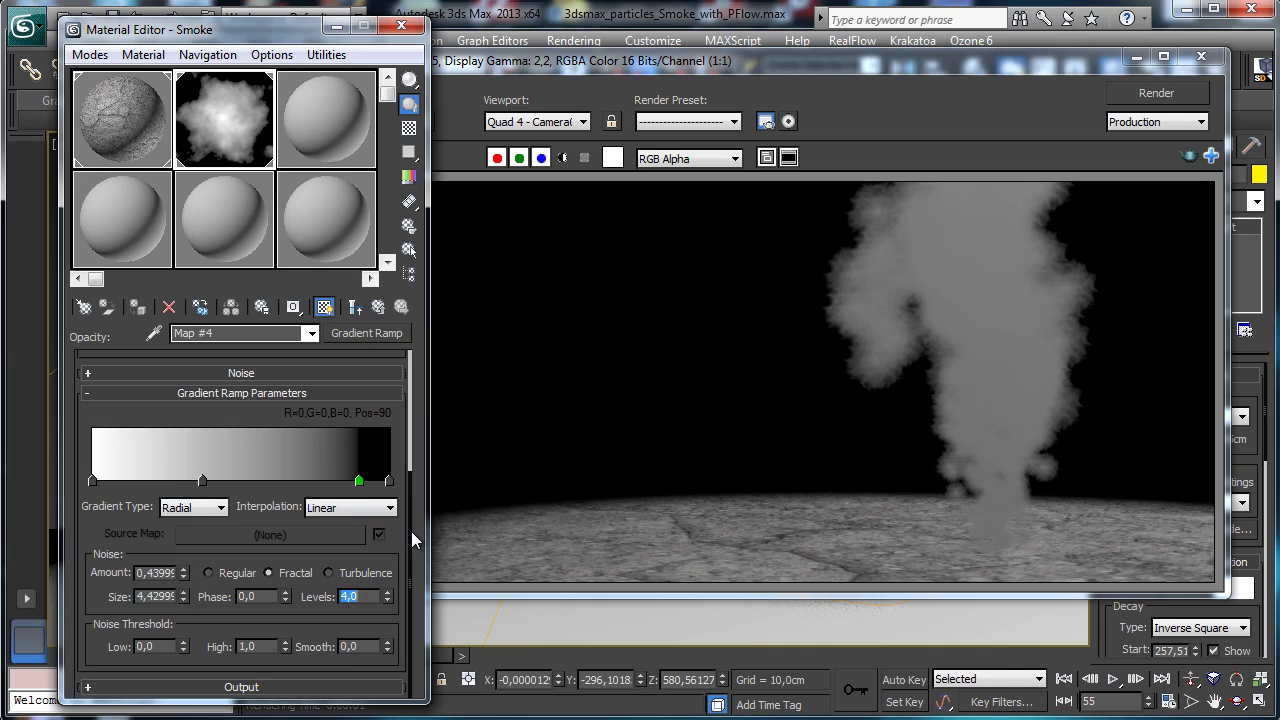
pyautogui.write('6')
pyautogui.press('Return')
pyautogui.click(1158, 92)
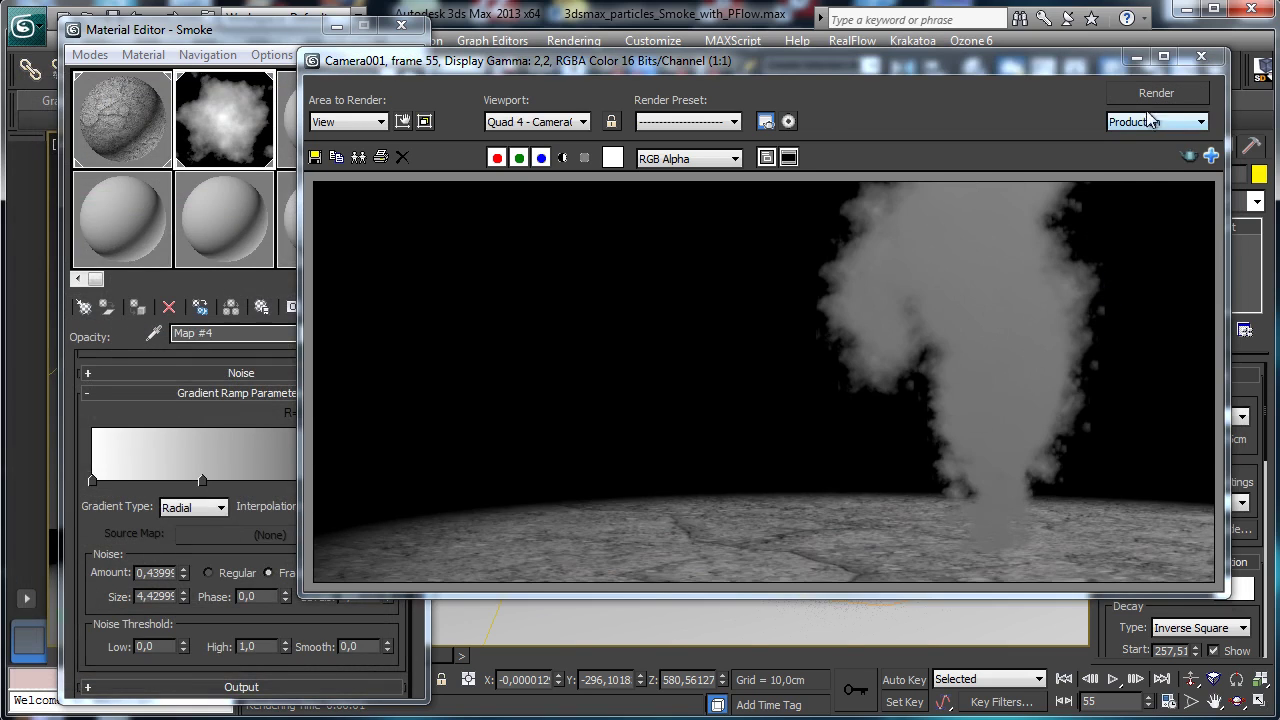
# Set the opacity ramp's noise amount to 0.22 and its size to about 5.16, and render the camera view
pyautogui.click(130, 552)
pyautogui.rightClick(183, 575)
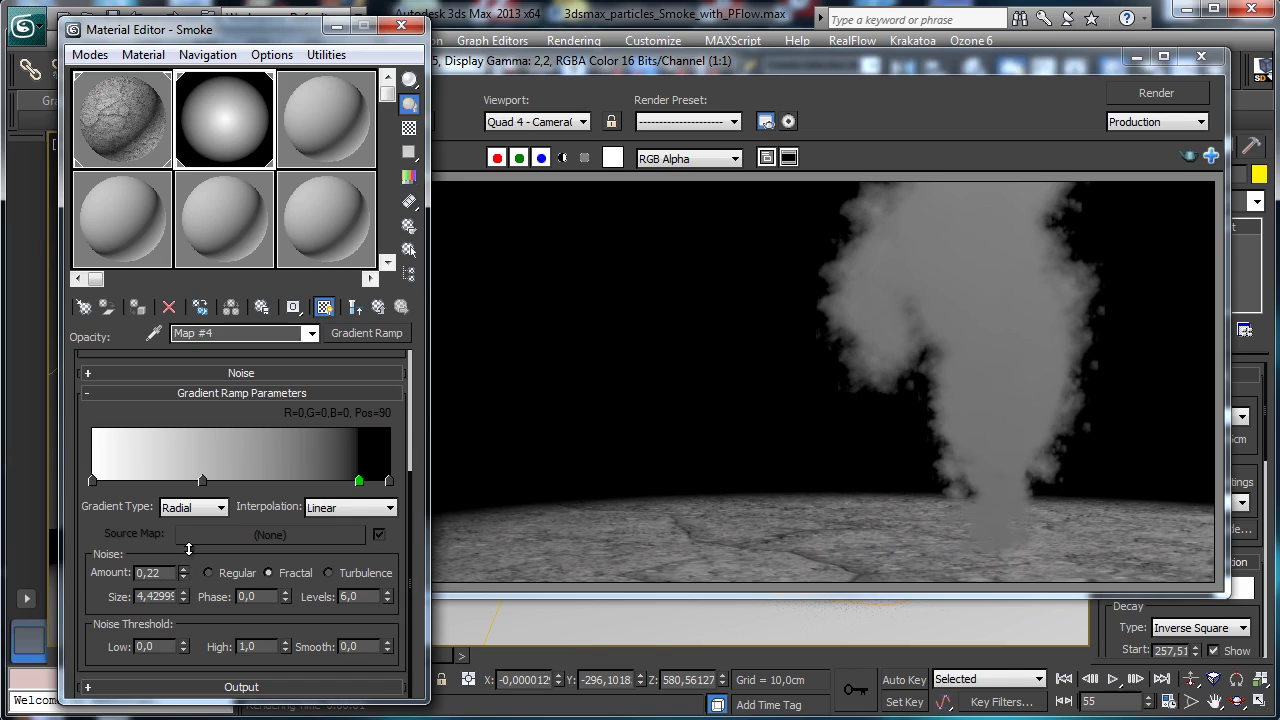
pyautogui.moveTo(186, 597); pyautogui.dragTo(186, 562)
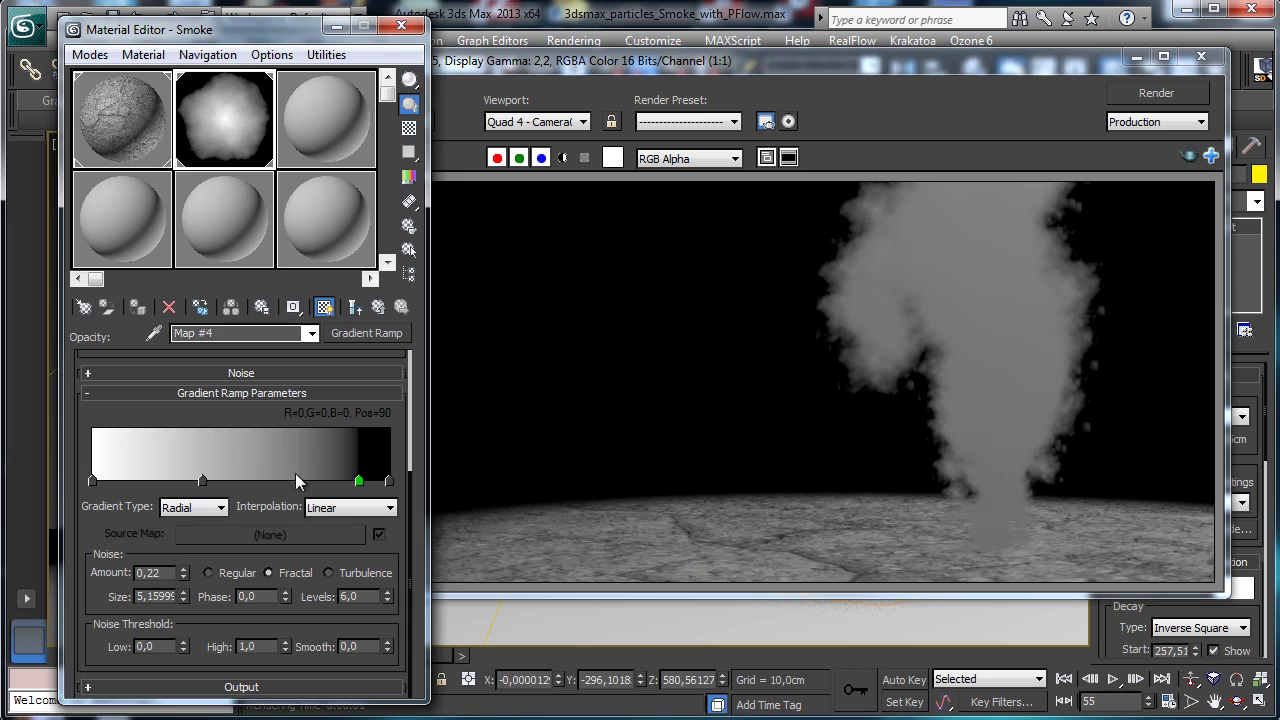
pyautogui.click(1155, 93)
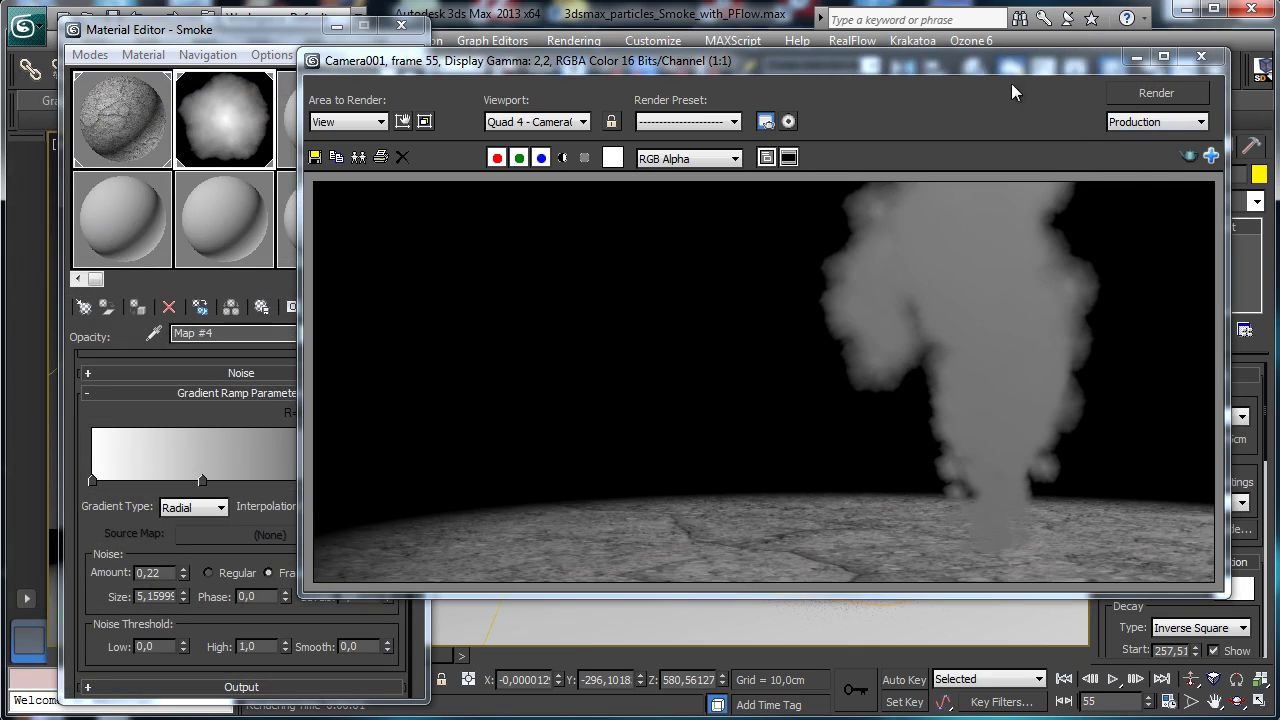
# Assign a Smoke map to the Smoke material's diffuse color and render the camera view
pyautogui.click(87, 535)
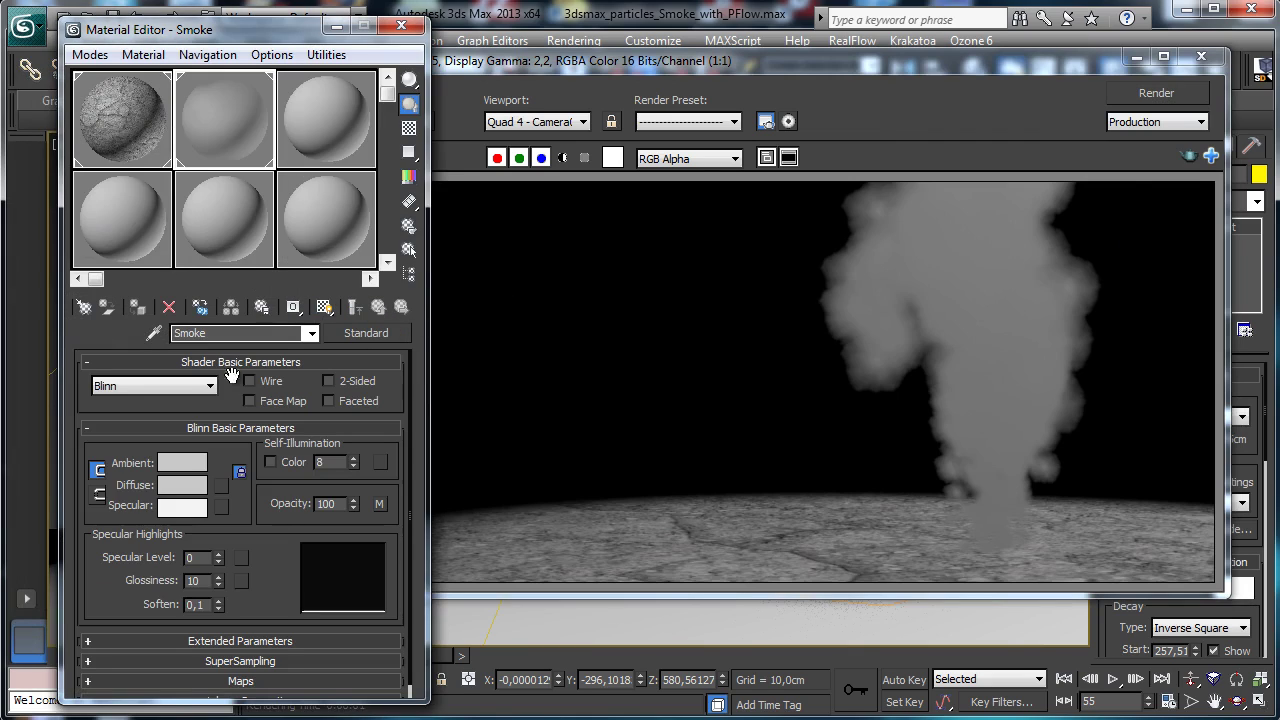
pyautogui.click(223, 486)
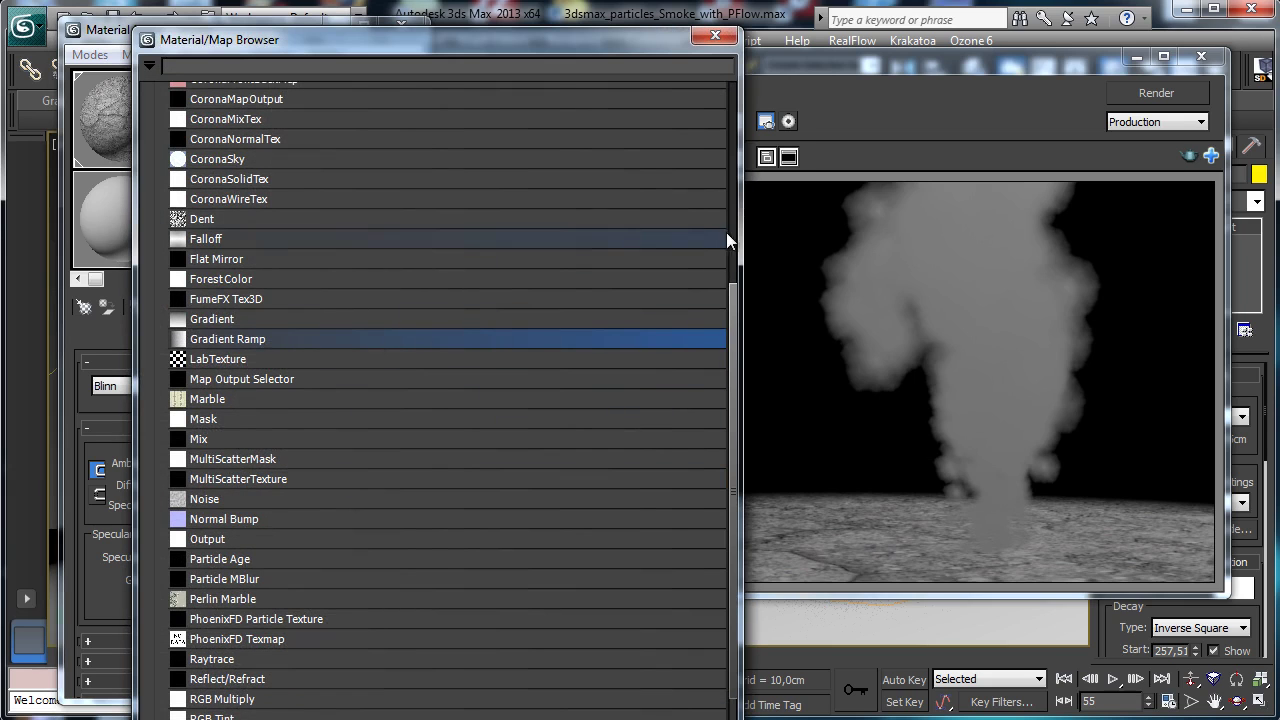
pyautogui.moveTo(735, 301); pyautogui.dragTo(718, 499)
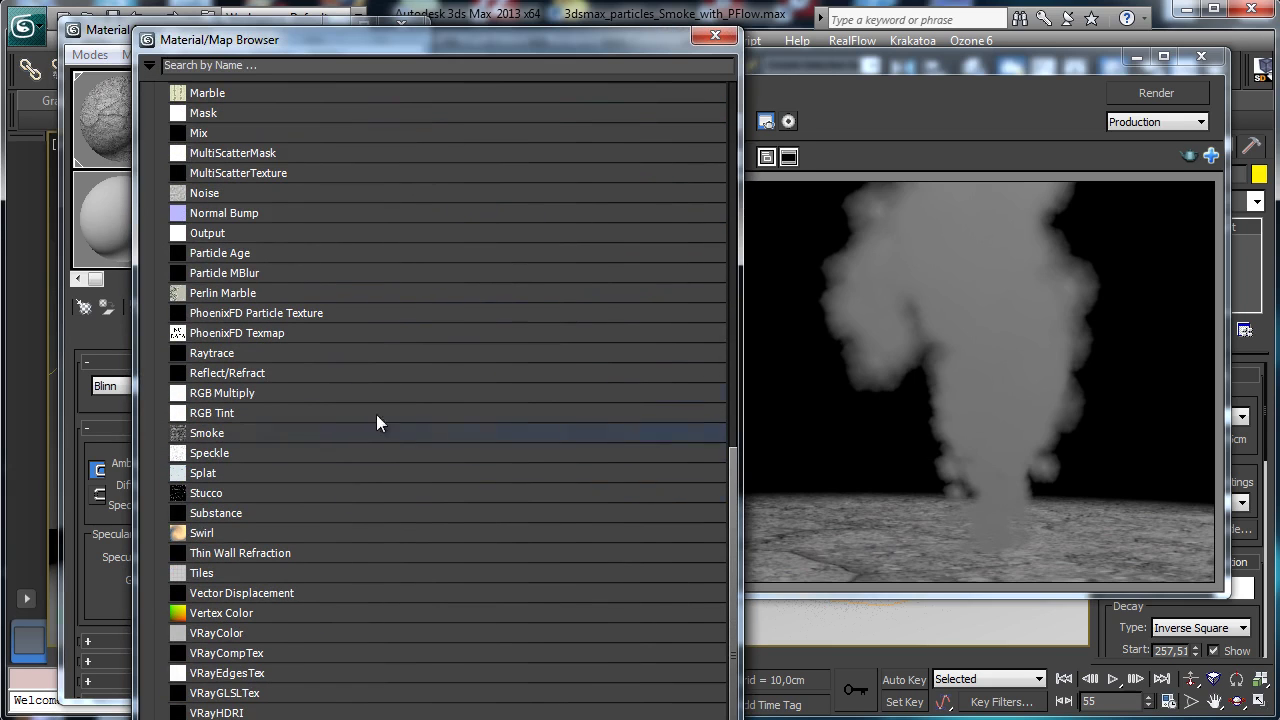
pyautogui.doubleClick(213, 433)
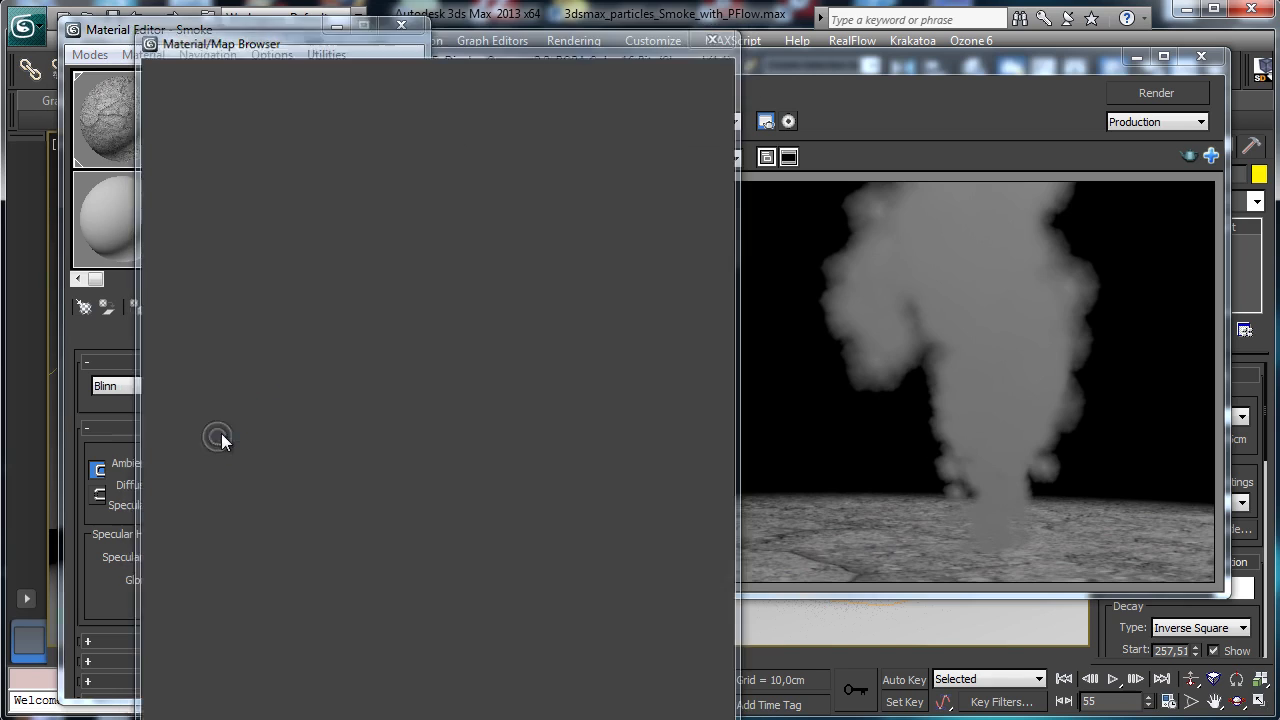
pyautogui.click(1127, 94)
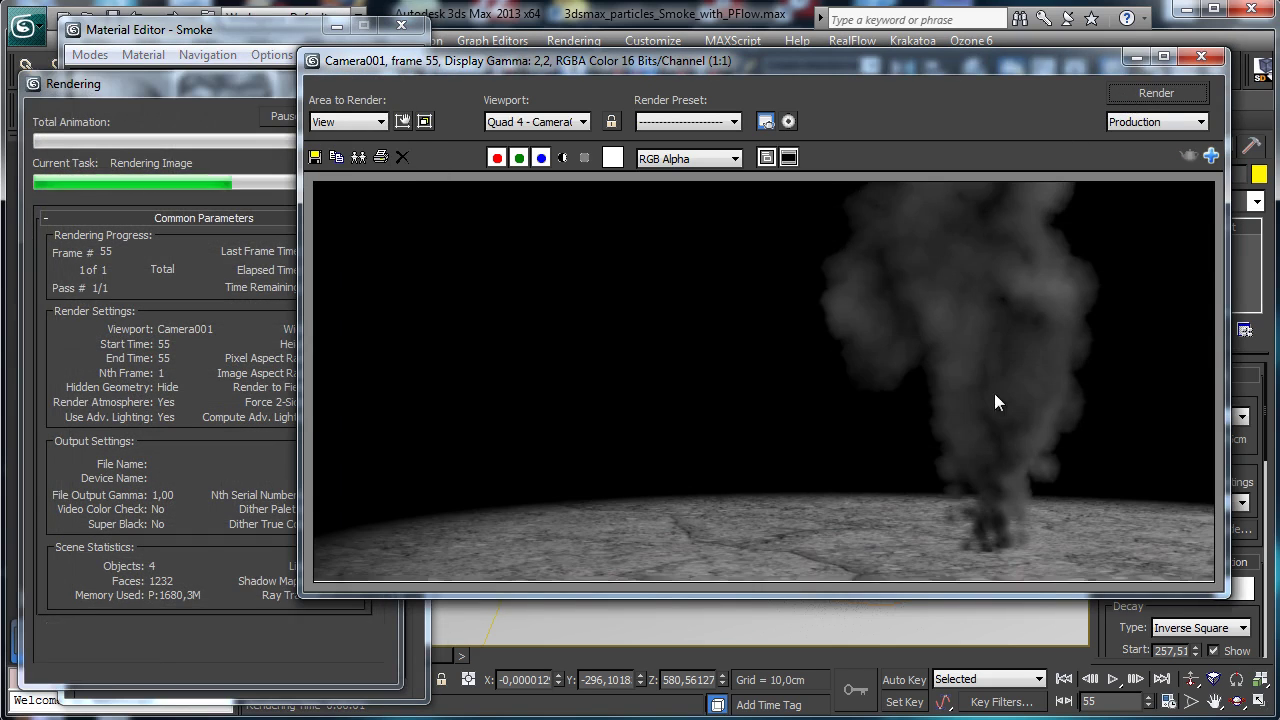
# Show the diffuse Smoke map on the particles in the camera viewport
pyautogui.click(195, 40)
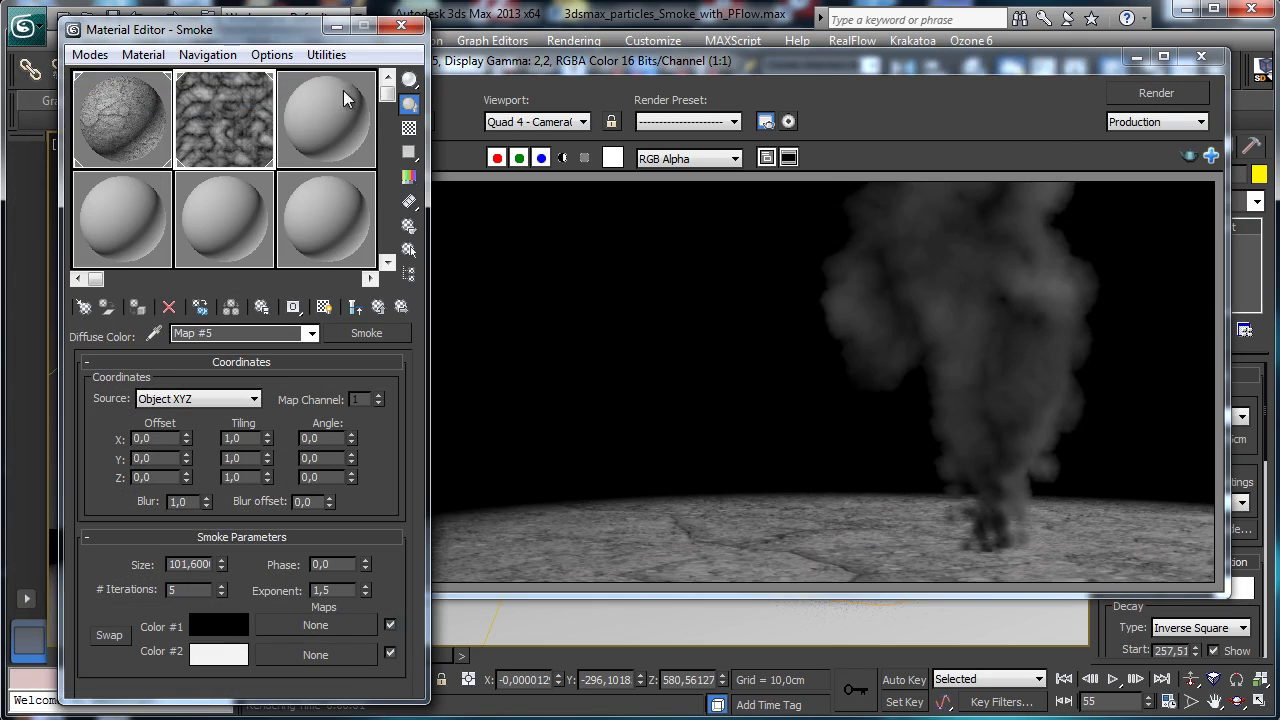
pyautogui.click(924, 127)
pyautogui.click(286, 310)
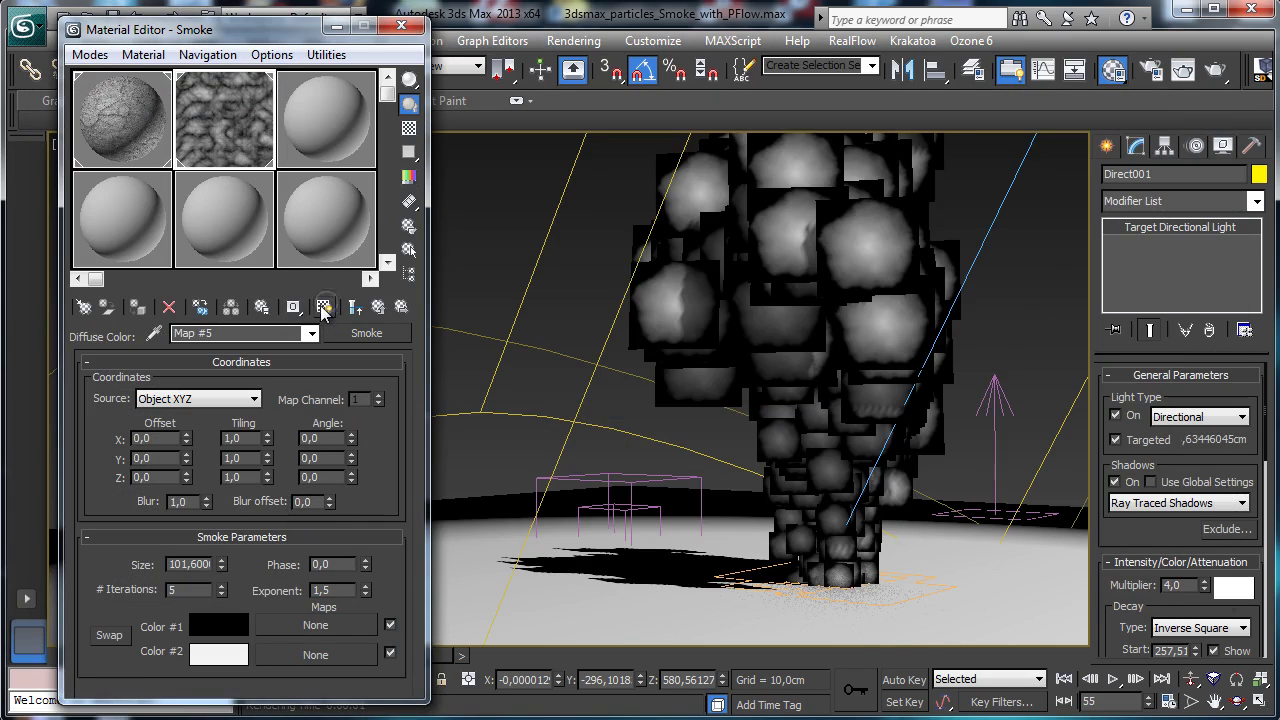
pyautogui.click(324, 306)
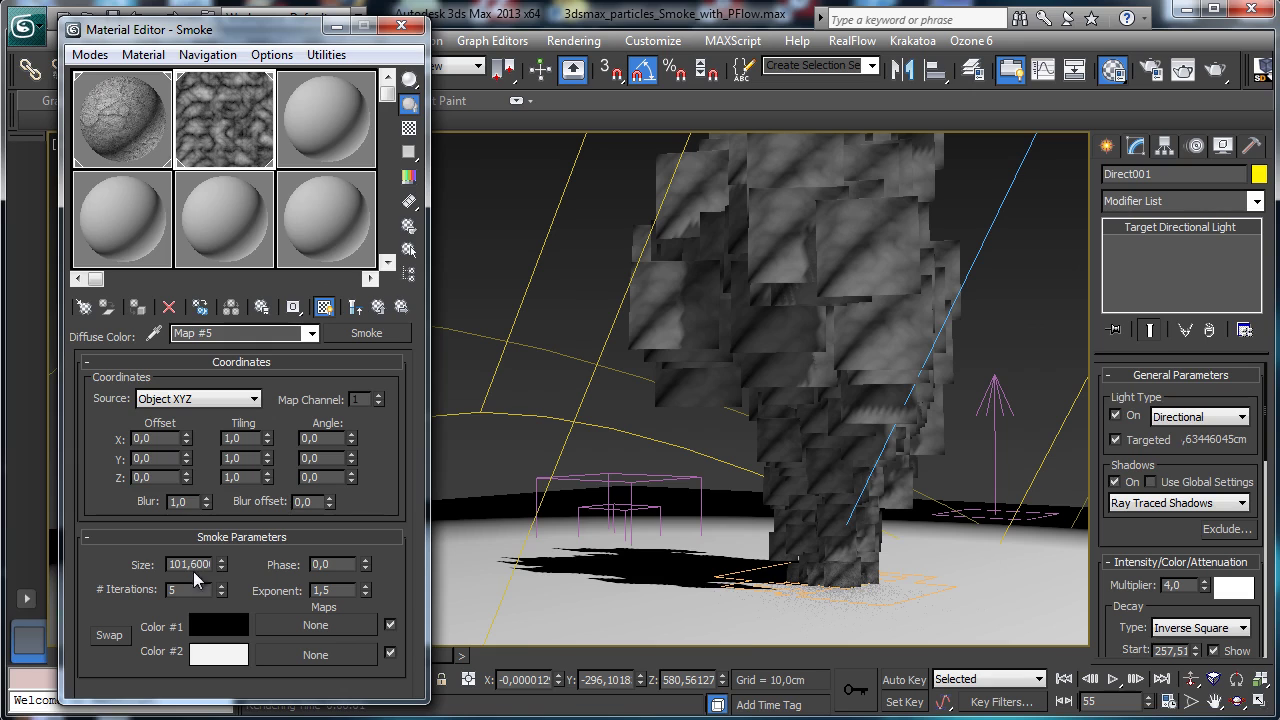
# Set the diffuse Smoke map's size to 50 and render the camera view
pyautogui.moveTo(191, 566); pyautogui.dragTo(462, 448)
pyautogui.write('50')
pyautogui.press('Return')
pyautogui.click(1215, 69)
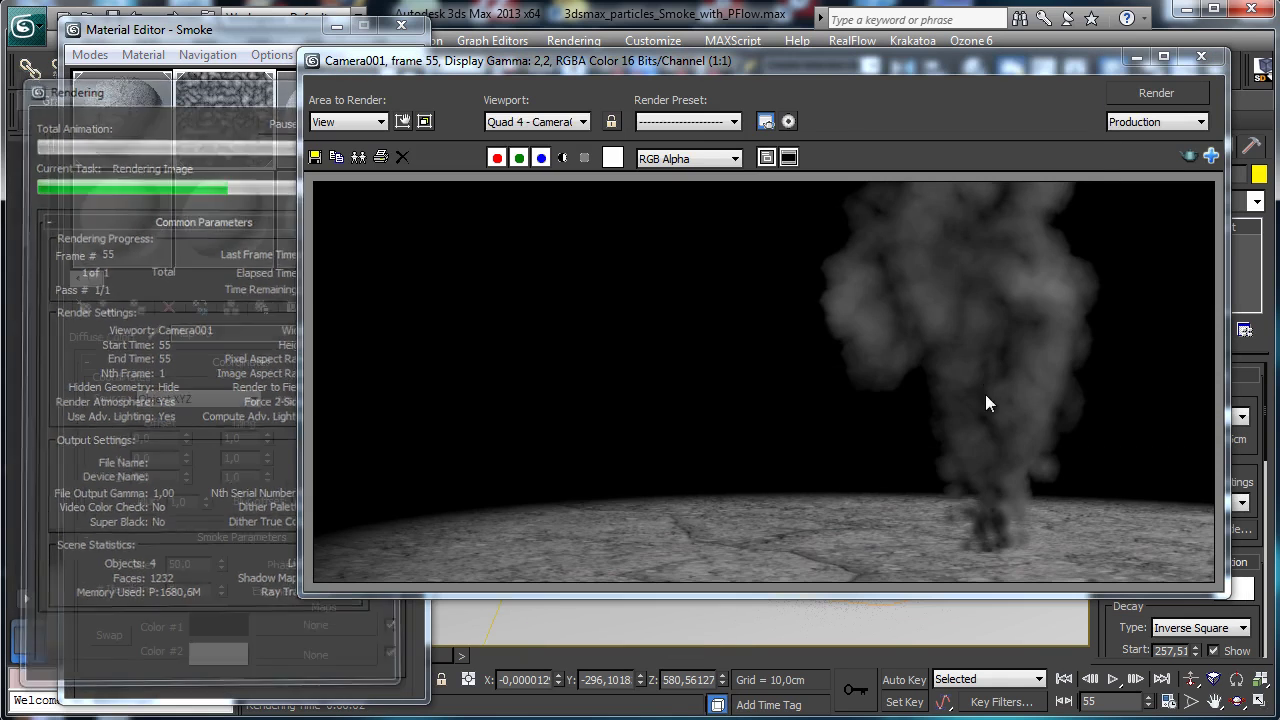
pyautogui.click(1201, 57)
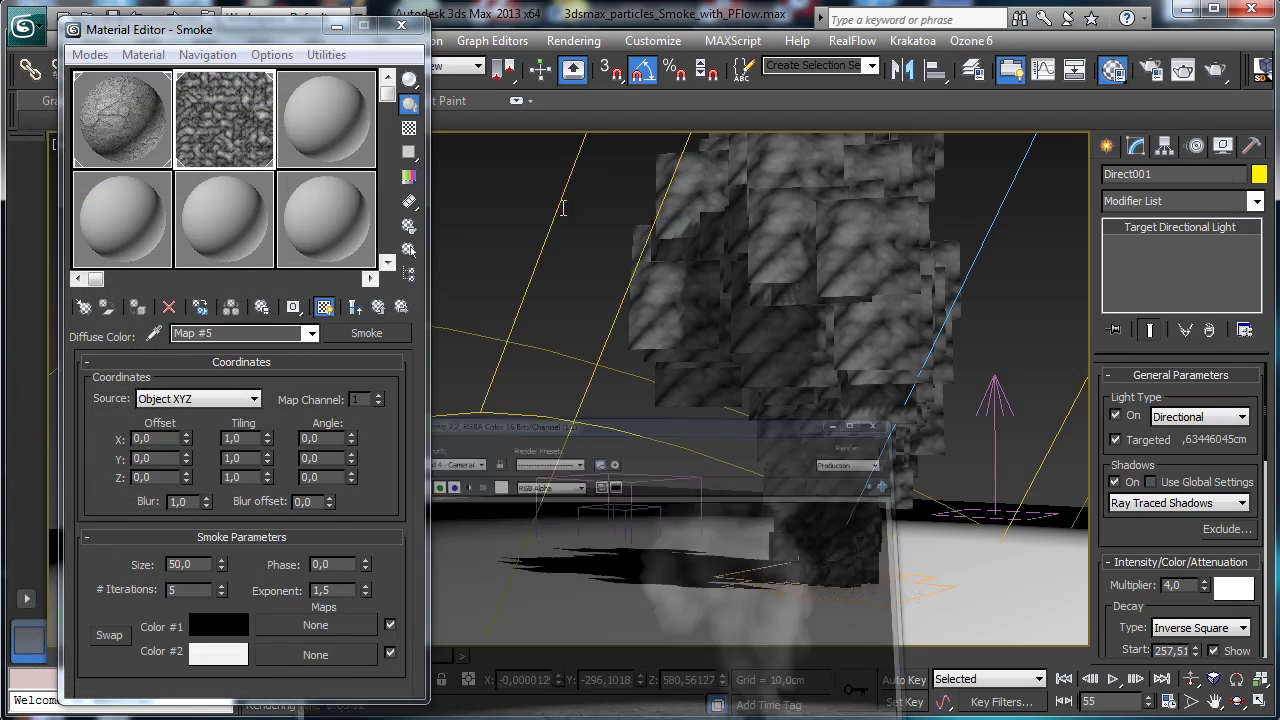
# Set the diffuse Smoke map's size to 25 and render the camera view
pyautogui.doubleClick(195, 565)
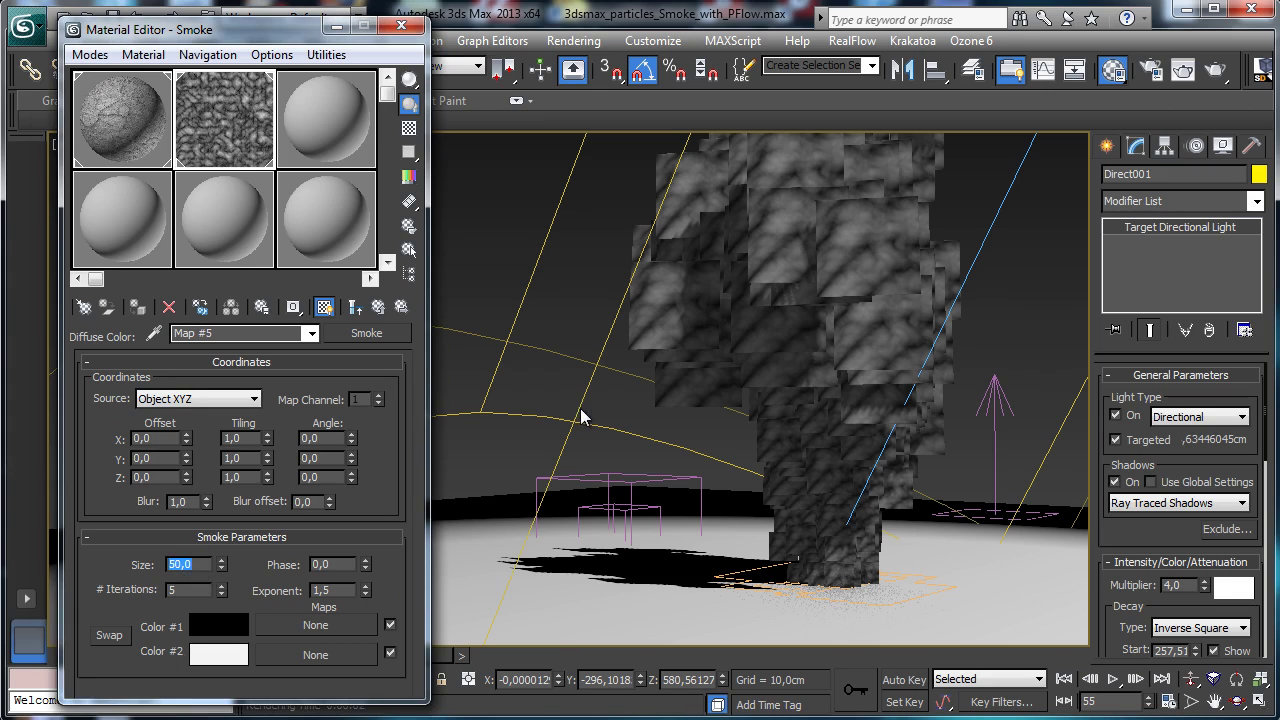
pyautogui.write('25')
pyautogui.press('Return')
pyautogui.click(1215, 69)
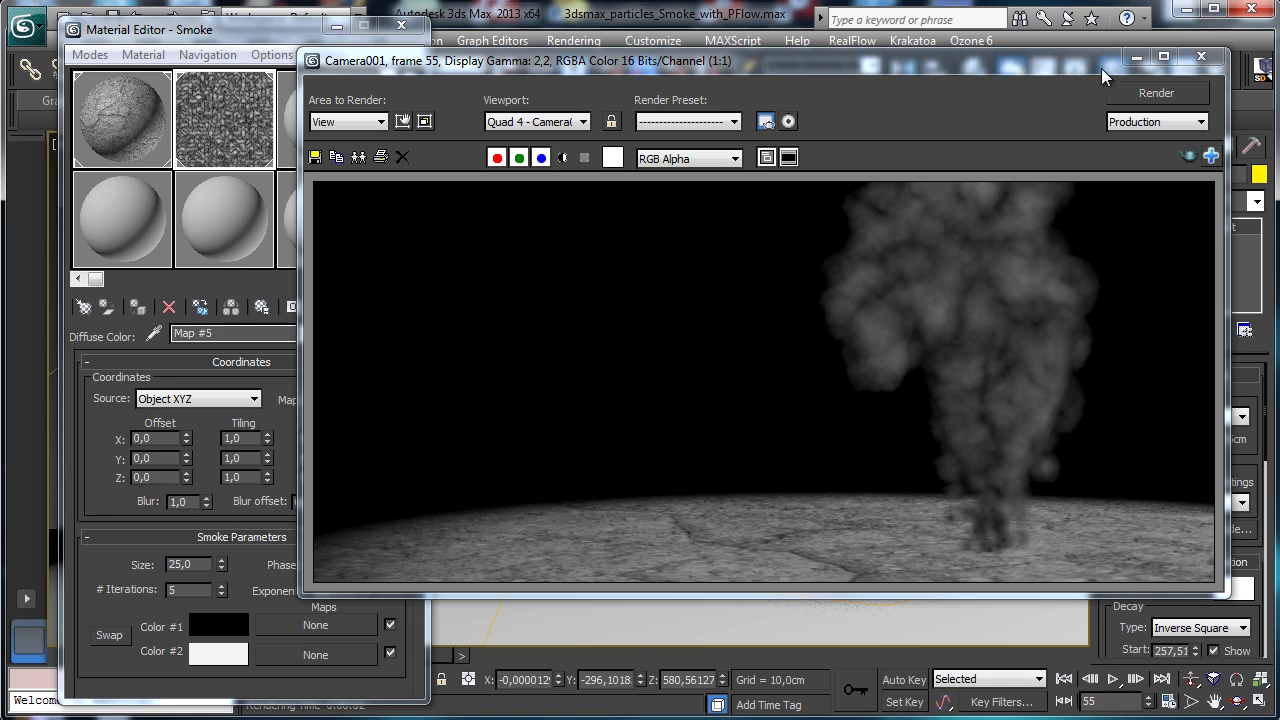
# Return to the Smoke material's top level and save the scene
pyautogui.click(1201, 56)
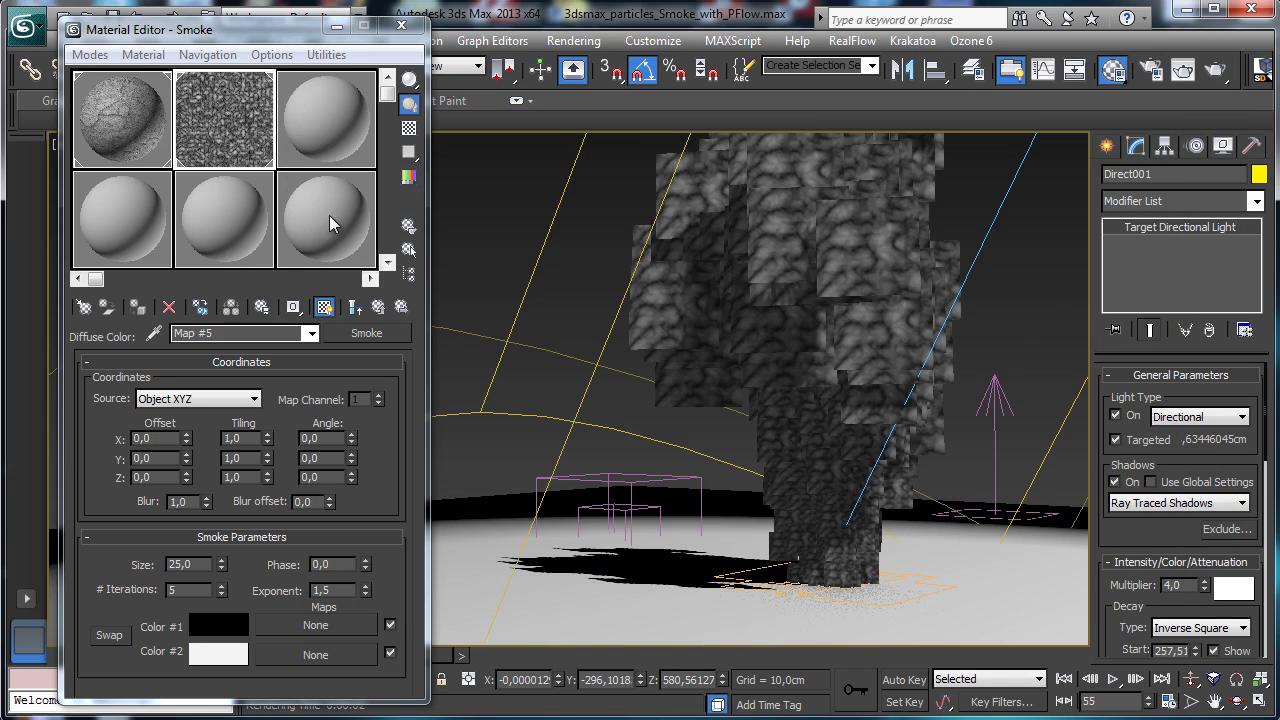
pyautogui.click(378, 314)
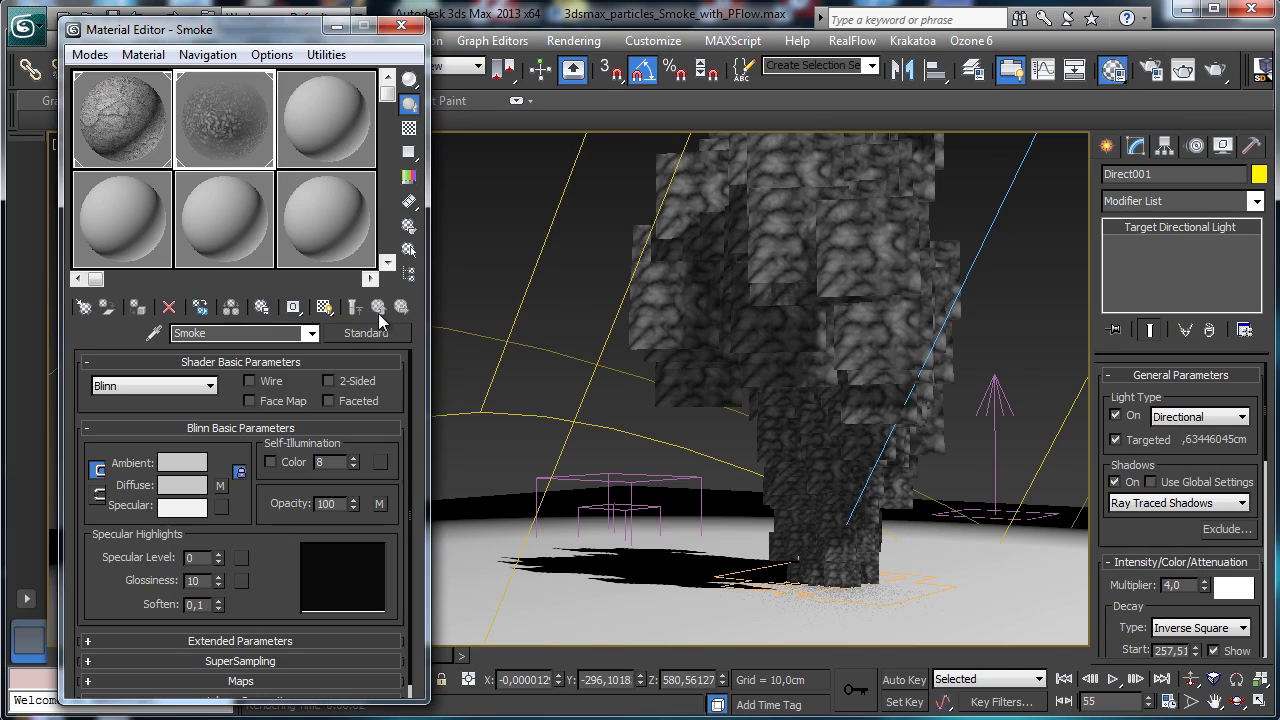
pyautogui.click(114, 12)
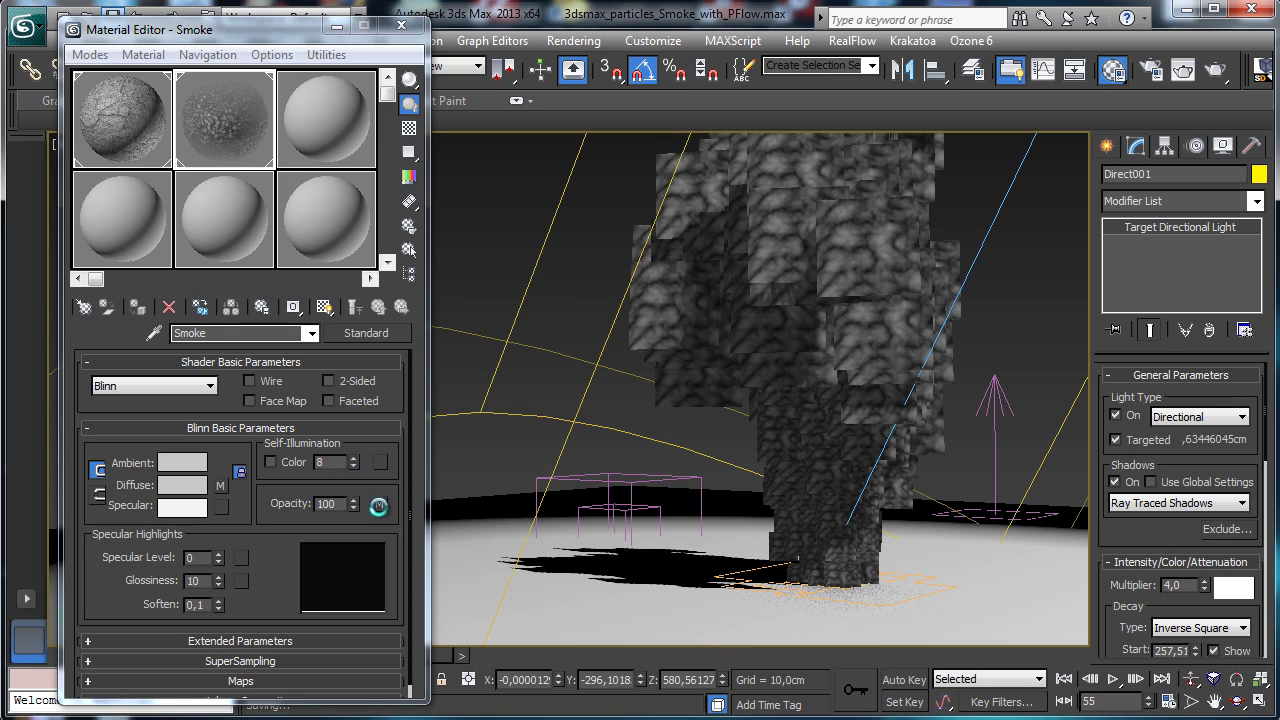
# Set the noise amount of the Smoke material's opacity Gradient Ramp to 0.35 and render the camera view
pyautogui.click(378, 505)
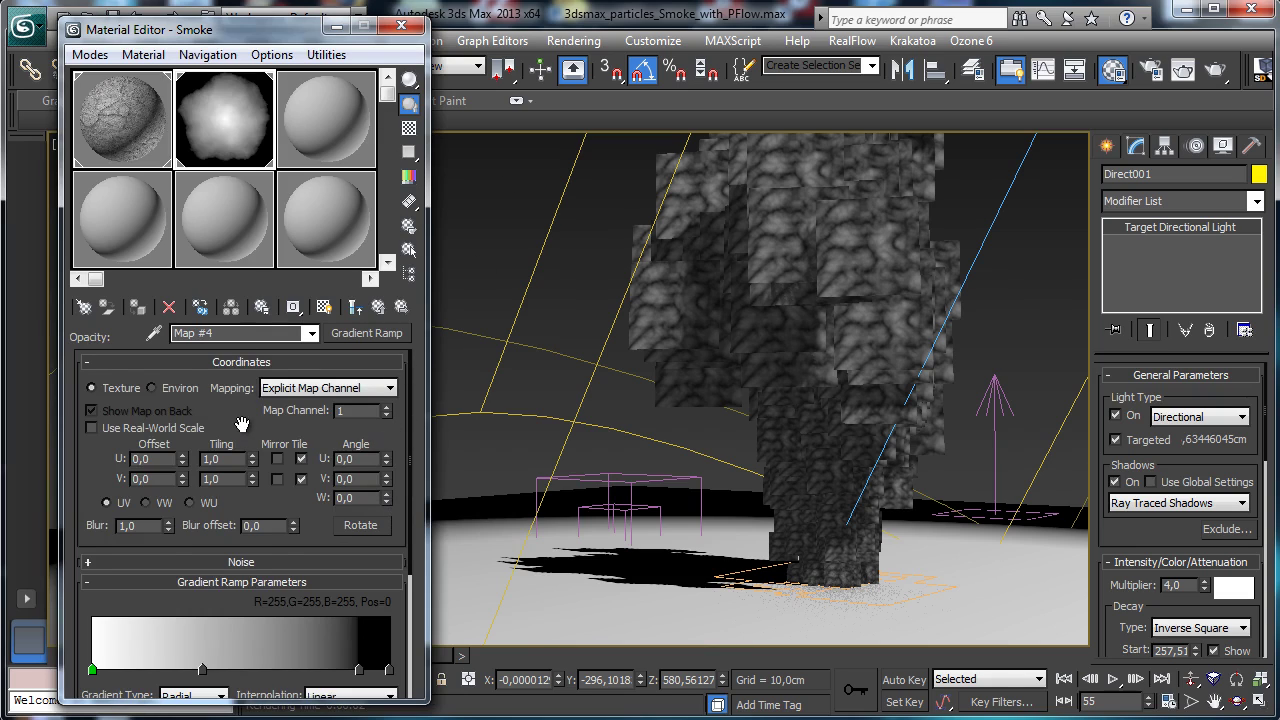
pyautogui.scroll(-3, 240, 425)
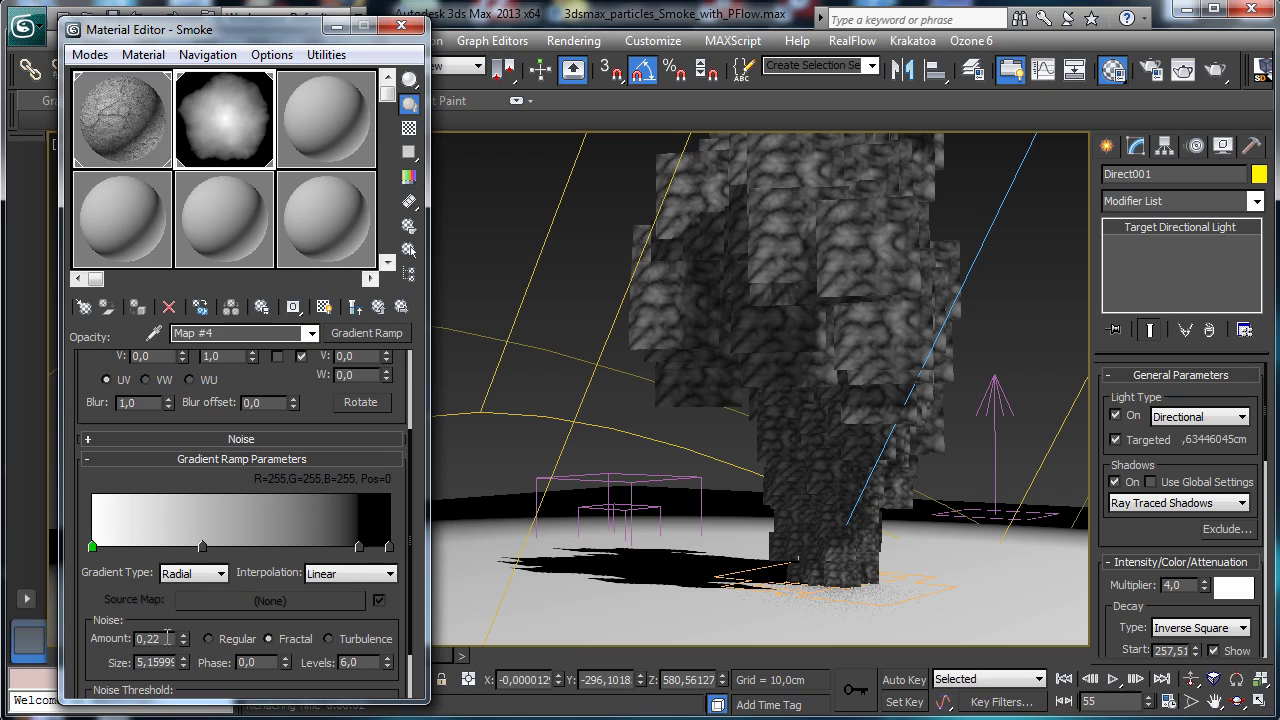
pyautogui.press('BackSpace')
pyautogui.press('BackSpace')
pyautogui.press('BackSpace')
pyautogui.write(',35')
pyautogui.press('Return')
pyautogui.click(1215, 69)
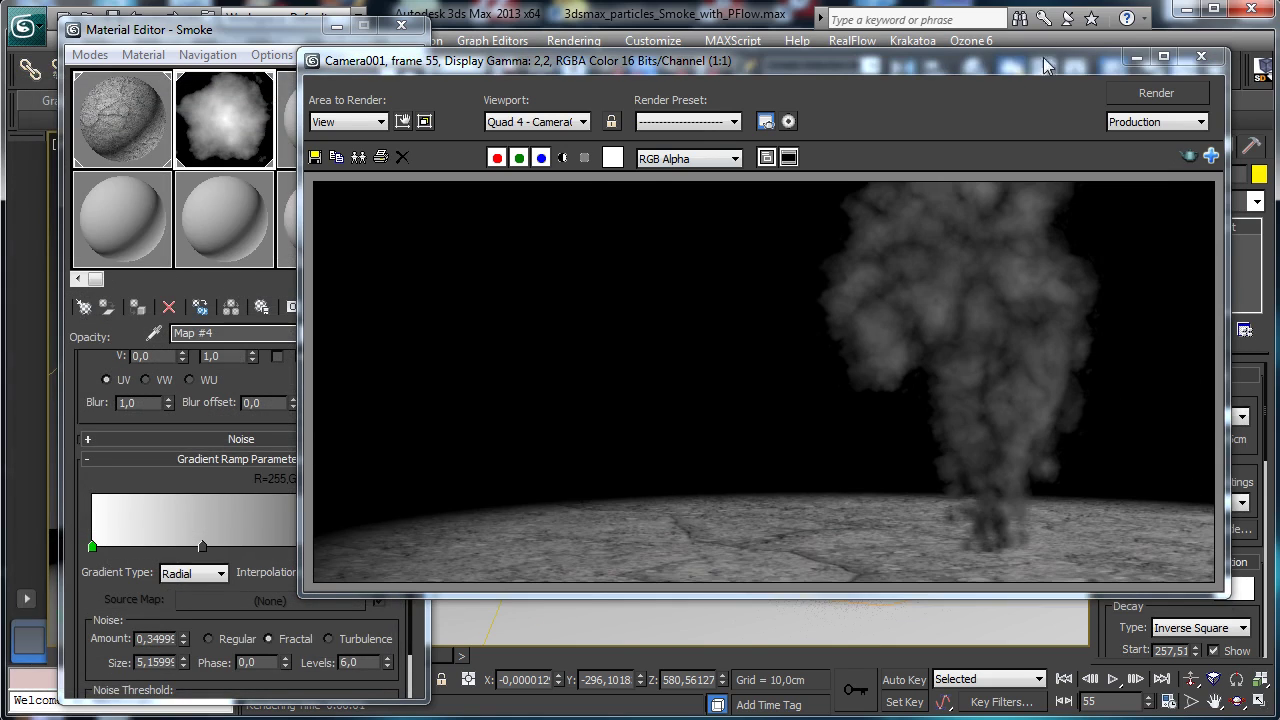
pyautogui.click(1136, 57)
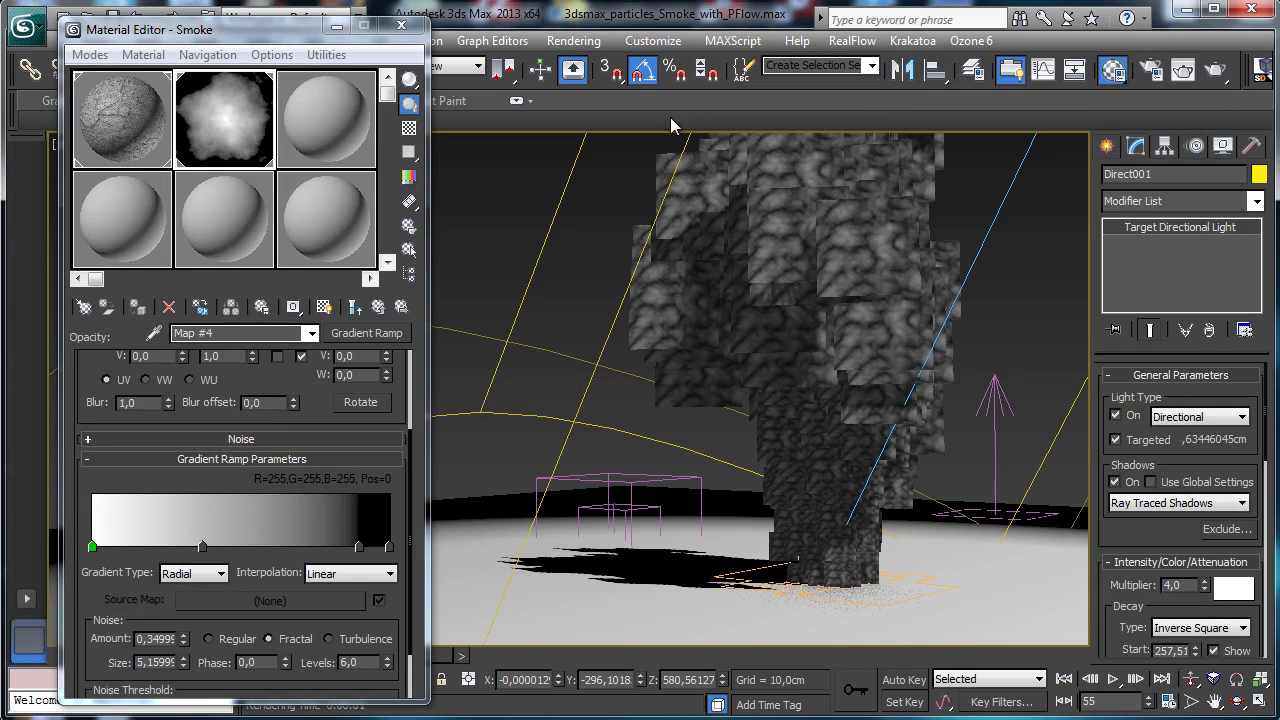
# Turn on shadows in the Default Scanline Renderer's options and render the camera view
pyautogui.click(401, 24)
pyautogui.click(1150, 69)
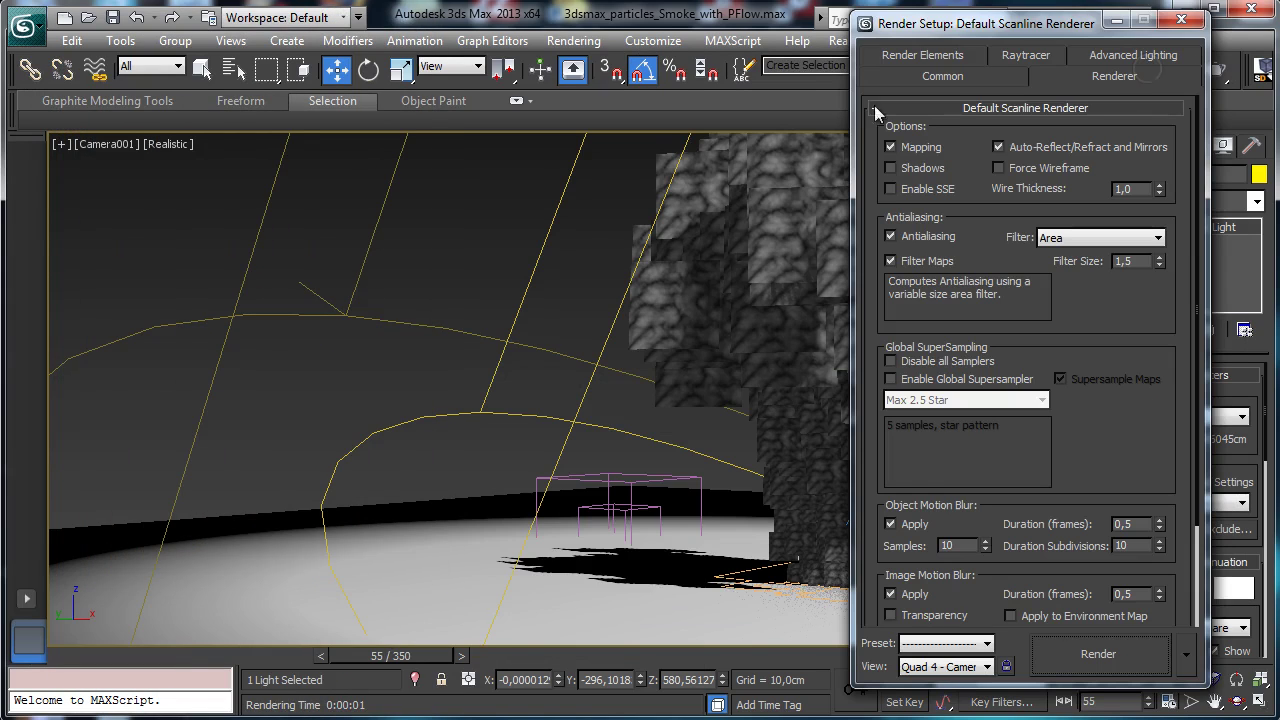
pyautogui.click(921, 169)
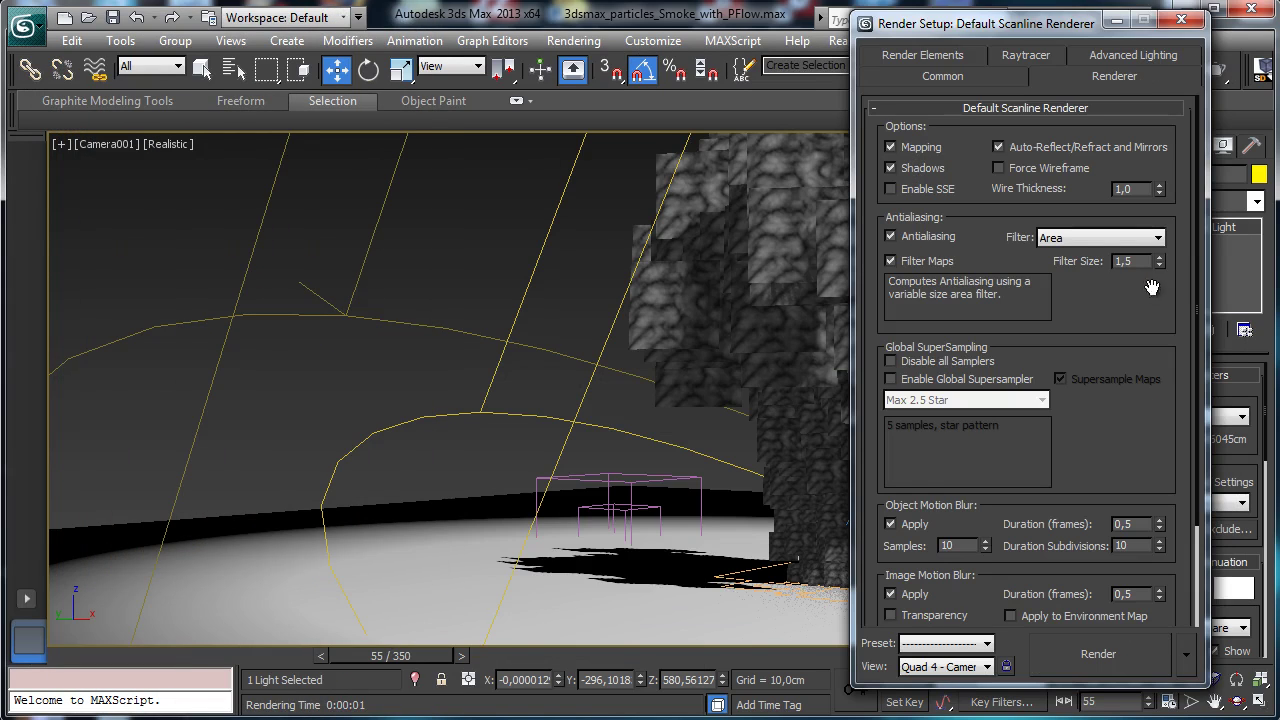
pyautogui.click(1097, 653)
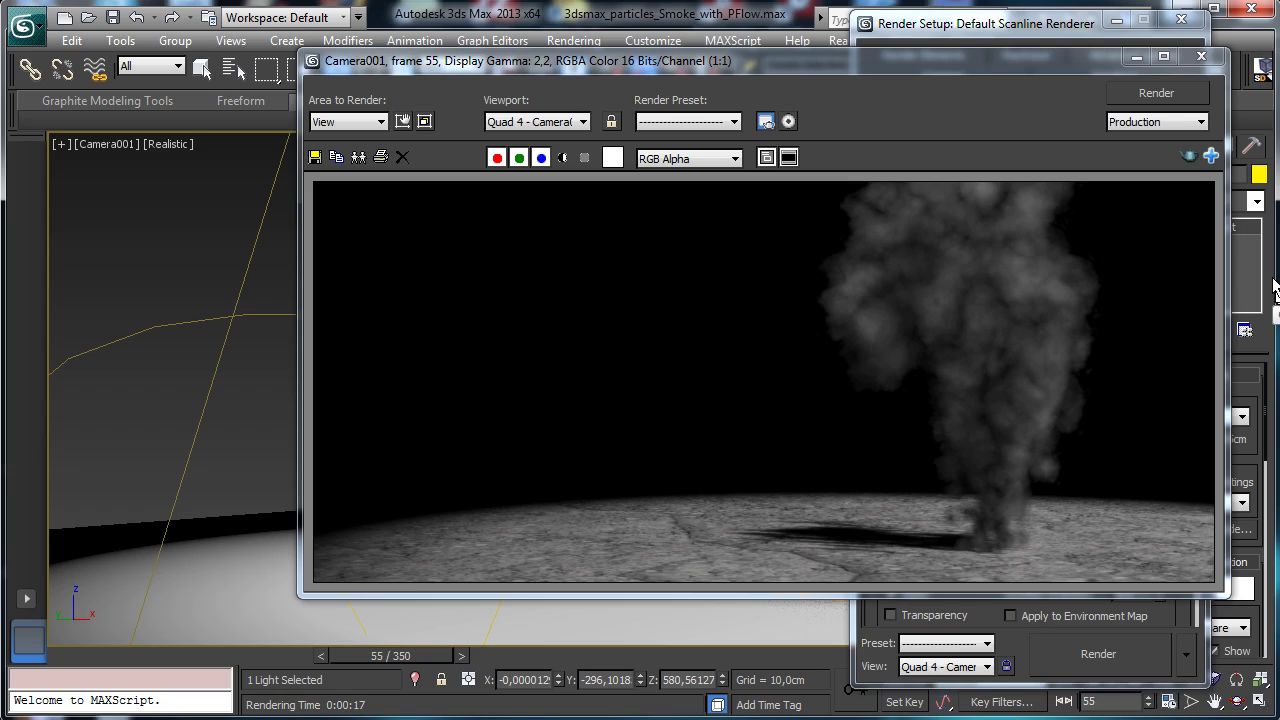
pyautogui.click(1137, 58)
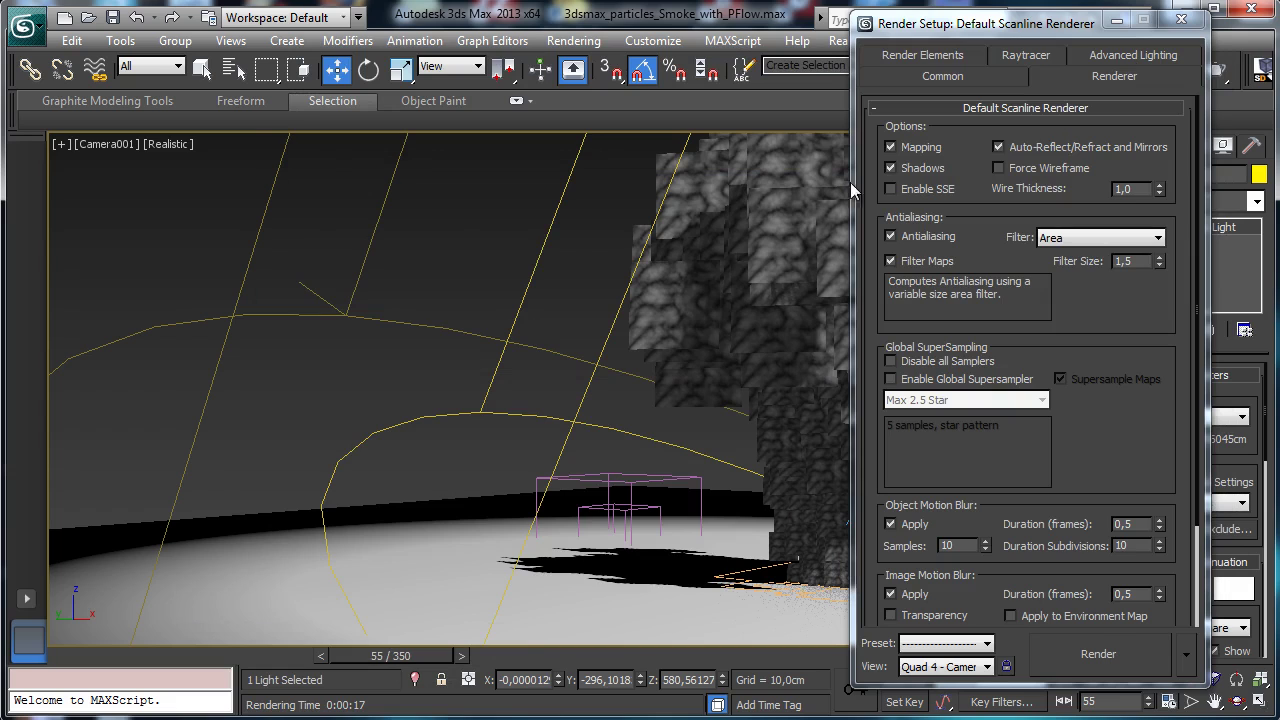
pyautogui.click(1116, 21)
# Set the Smoke material's self-illumination to 4
pyautogui.press('m')
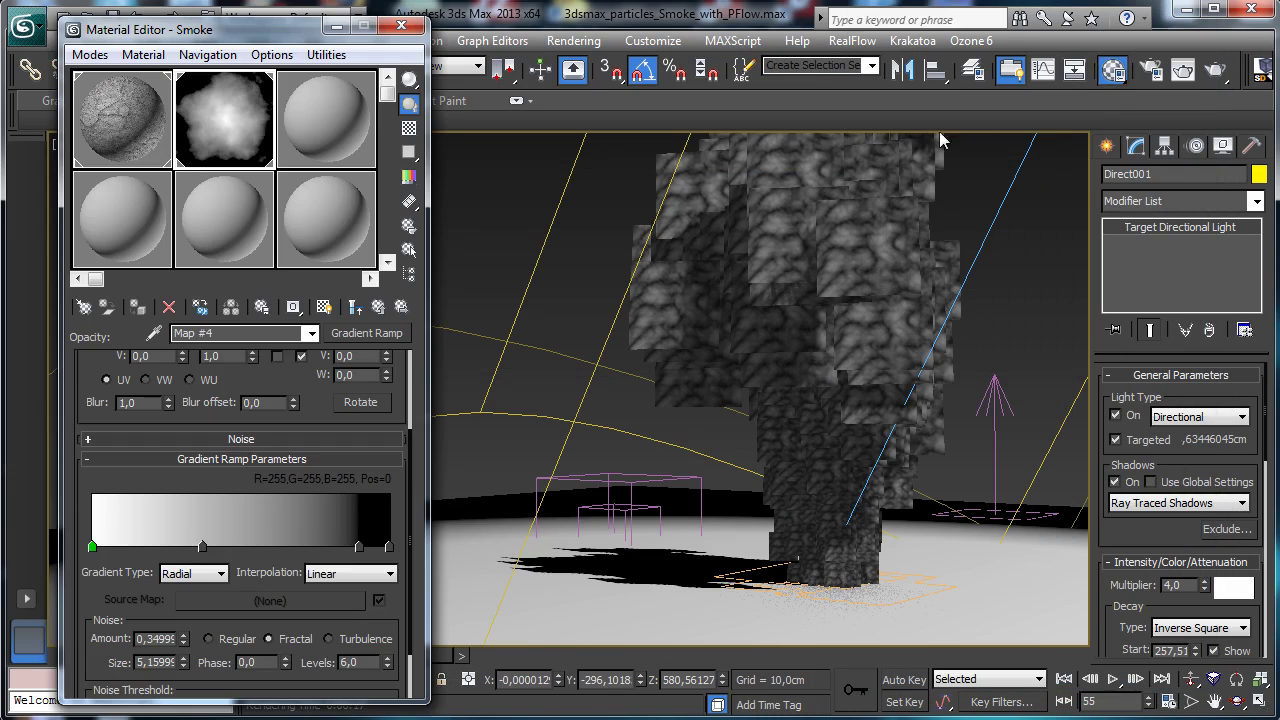
pyautogui.click(379, 306)
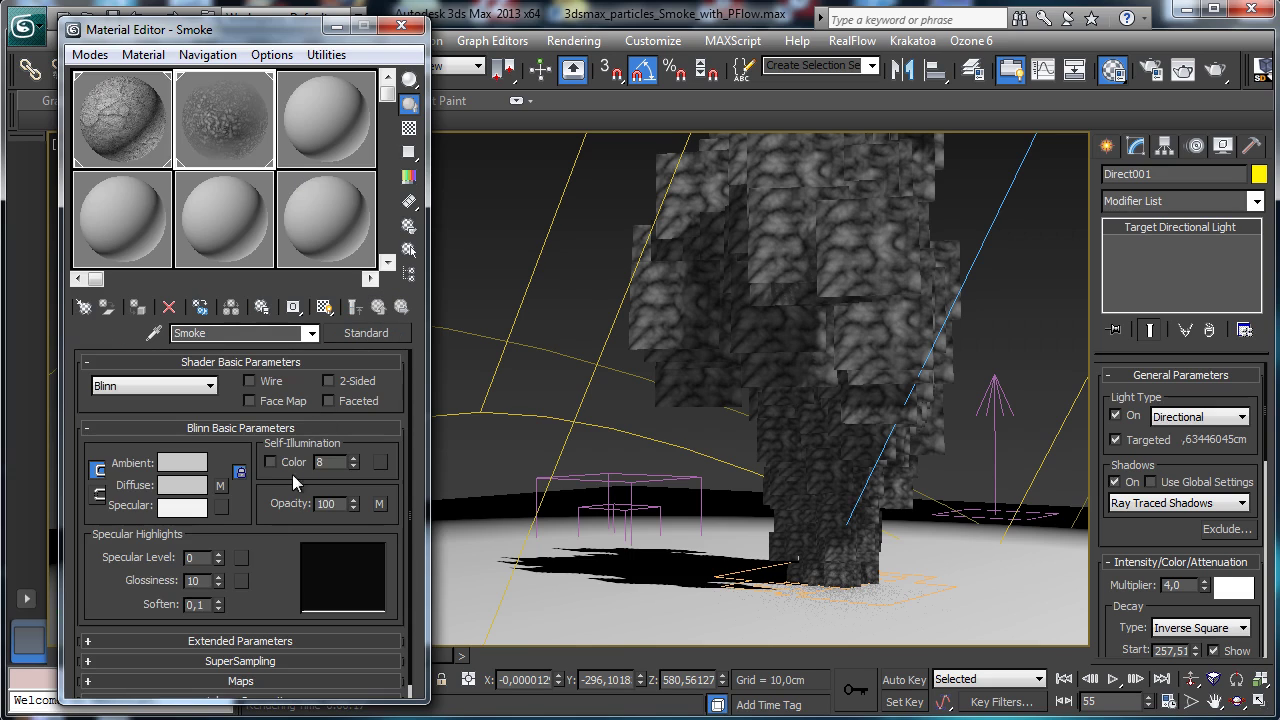
pyautogui.write('4')
pyautogui.press('Return')
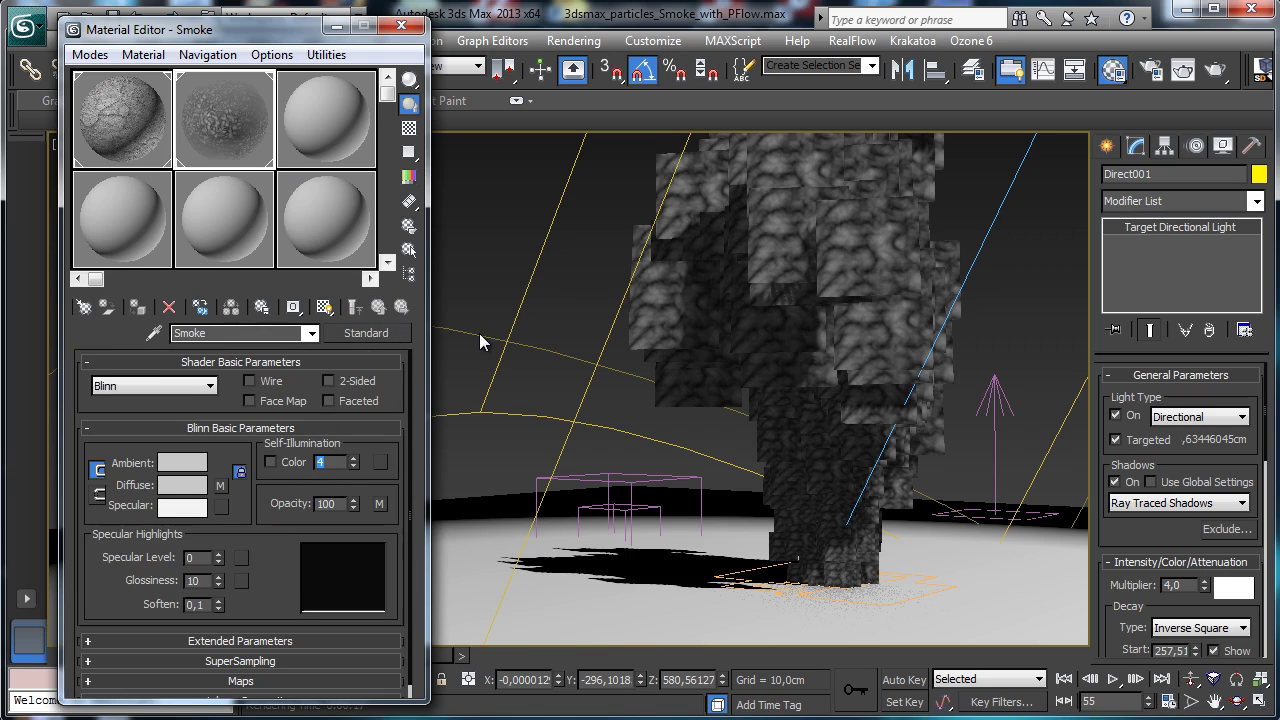
# Shrink the render region, place it over the middle of the smoke column, and render it
pyautogui.click(1185, 72)
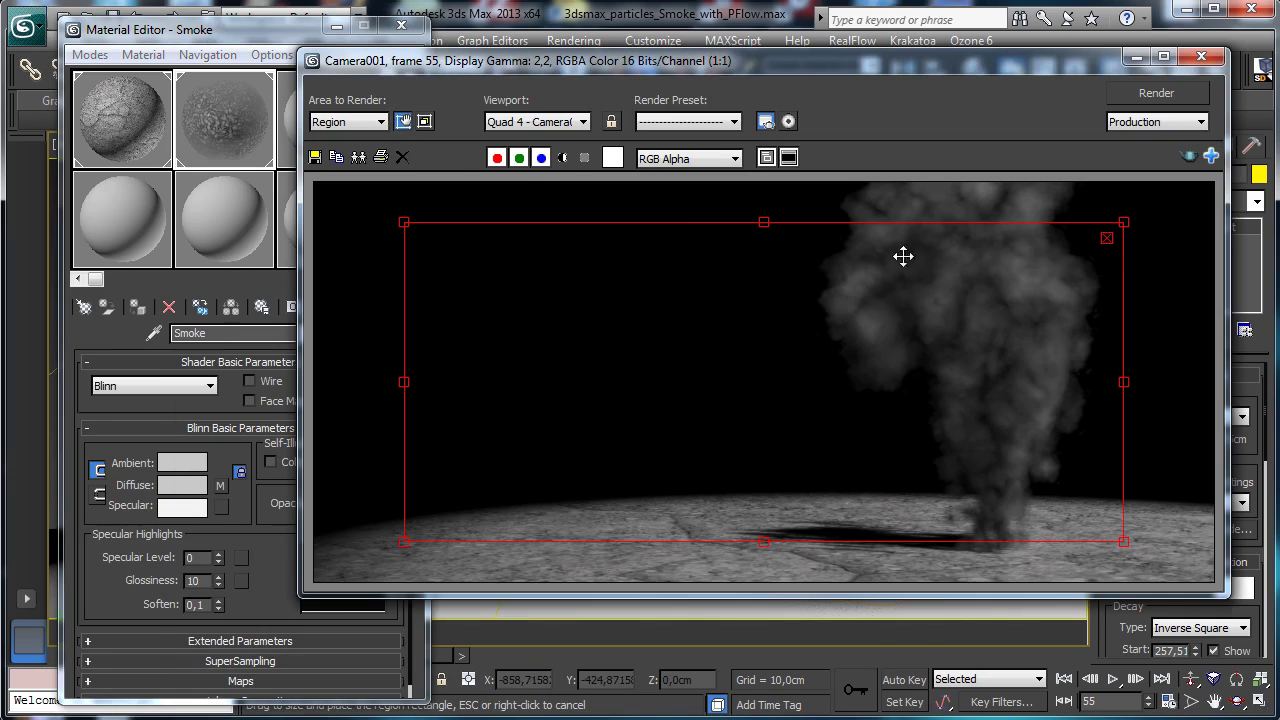
pyautogui.moveTo(1124, 222); pyautogui.dragTo(596, 395)
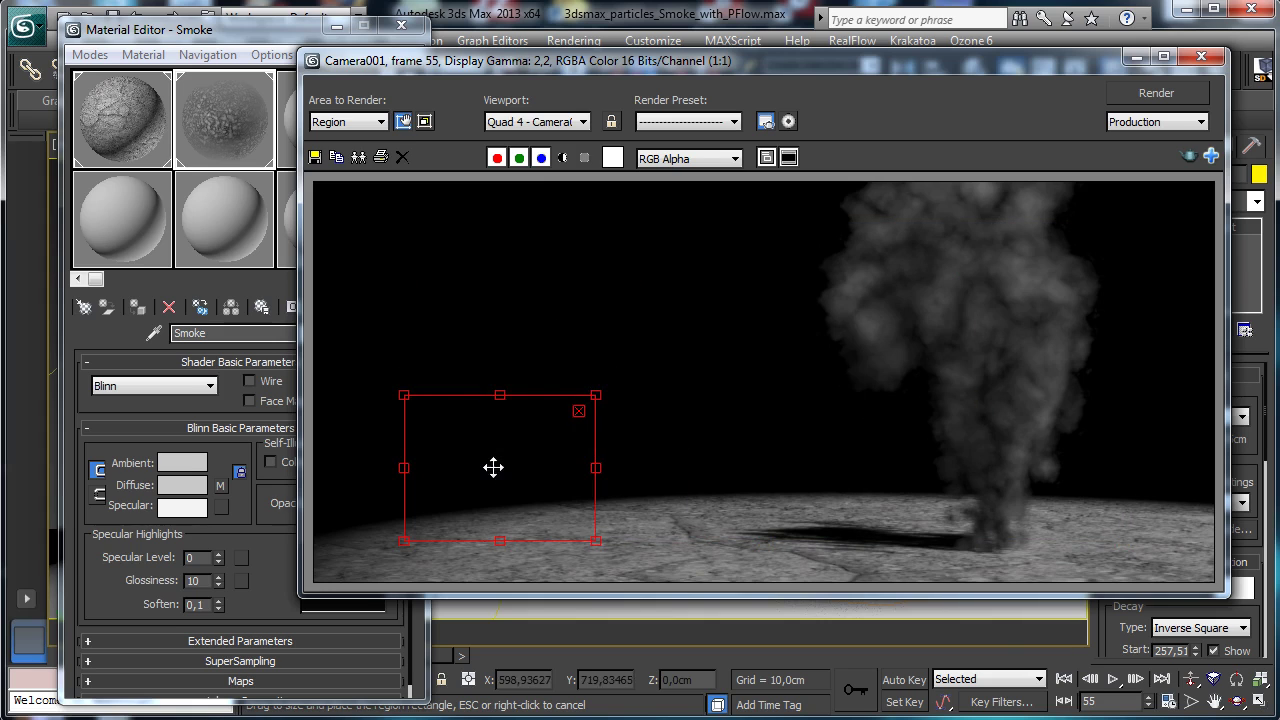
pyautogui.moveTo(493, 467); pyautogui.dragTo(962, 386)
pyautogui.click(403, 121)
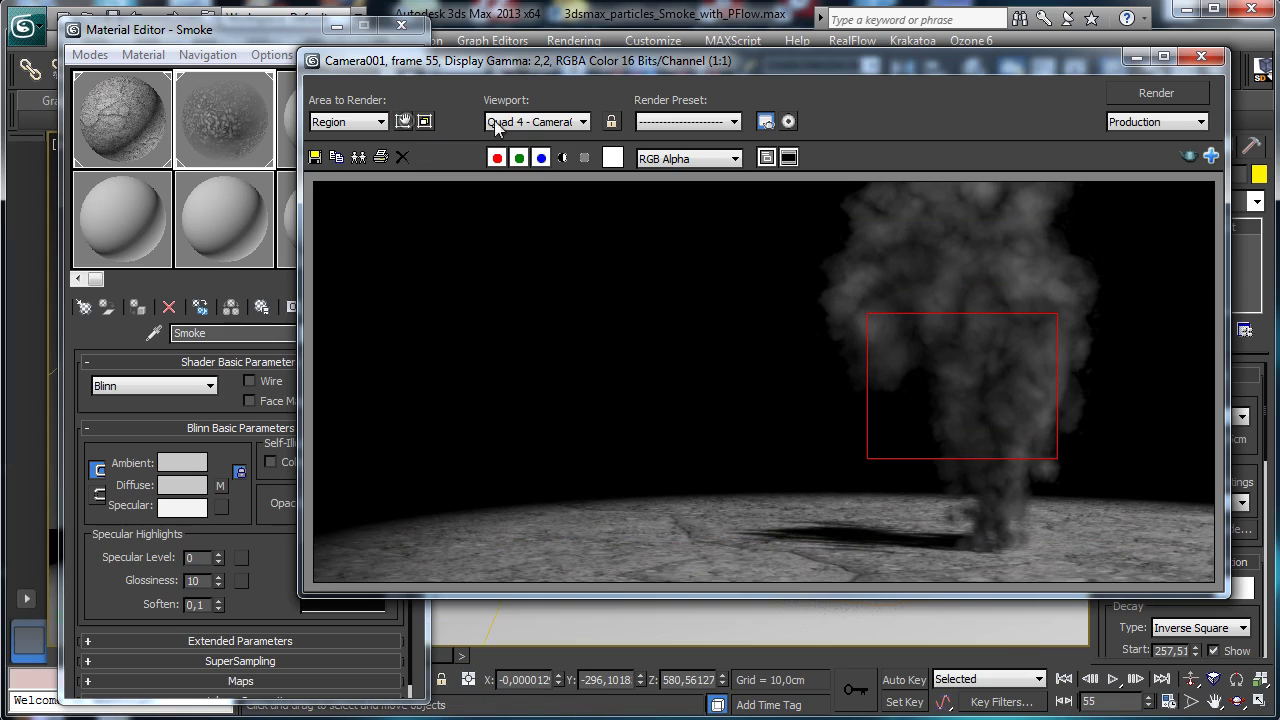
pyautogui.click(1157, 92)
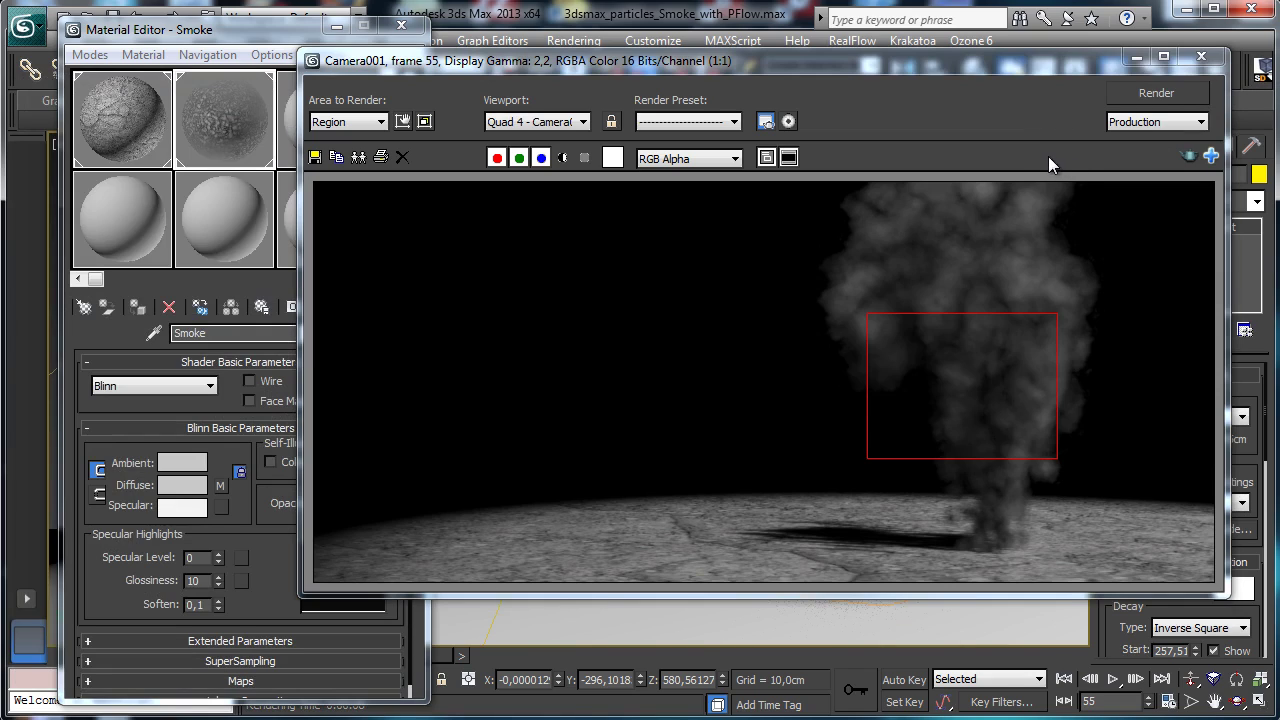
pyautogui.click(1136, 56)
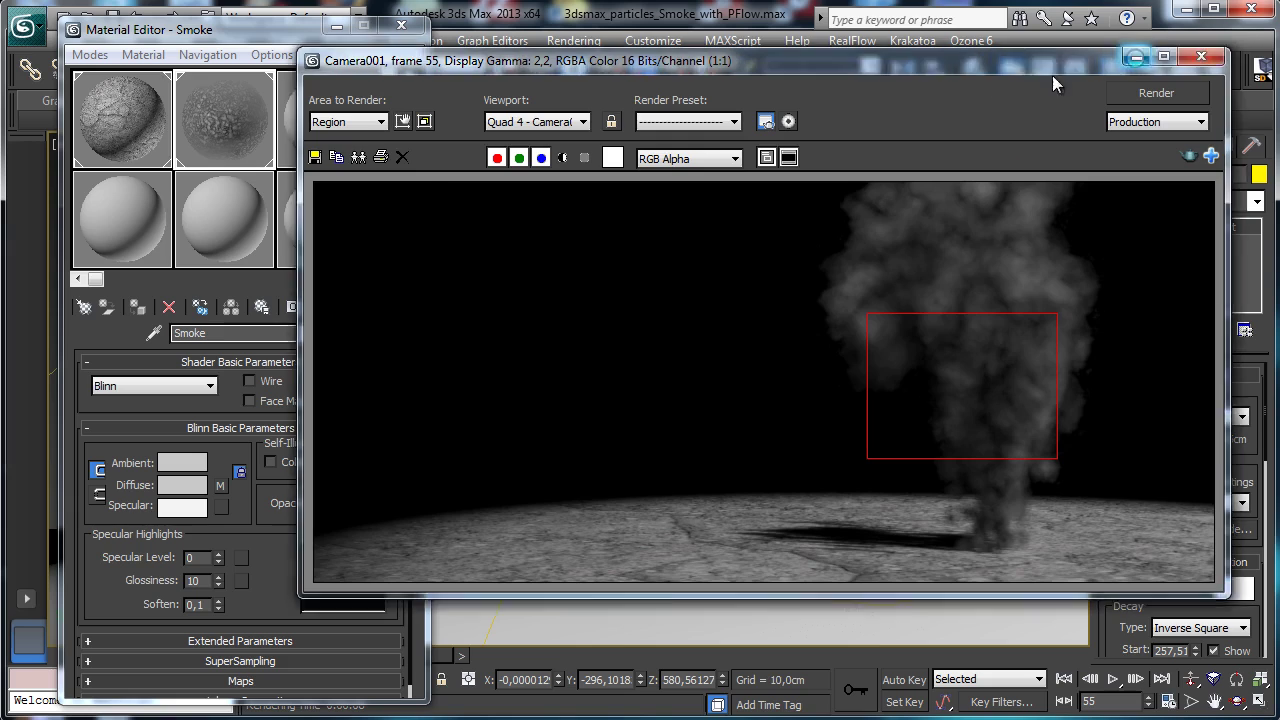
# Set the start flag of the Smoke material's opacity Gradient Ramp to grey 136
pyautogui.click(379, 504)
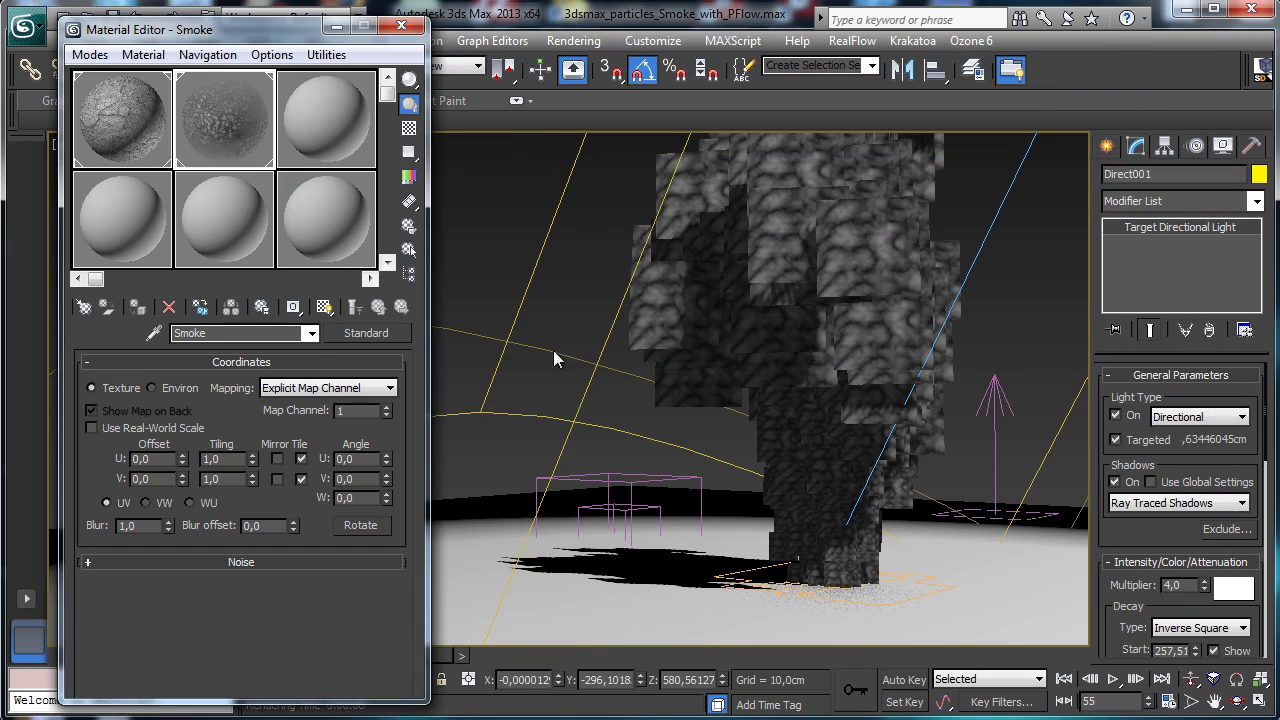
pyautogui.moveTo(265, 485); pyautogui.dragTo(302, 289)
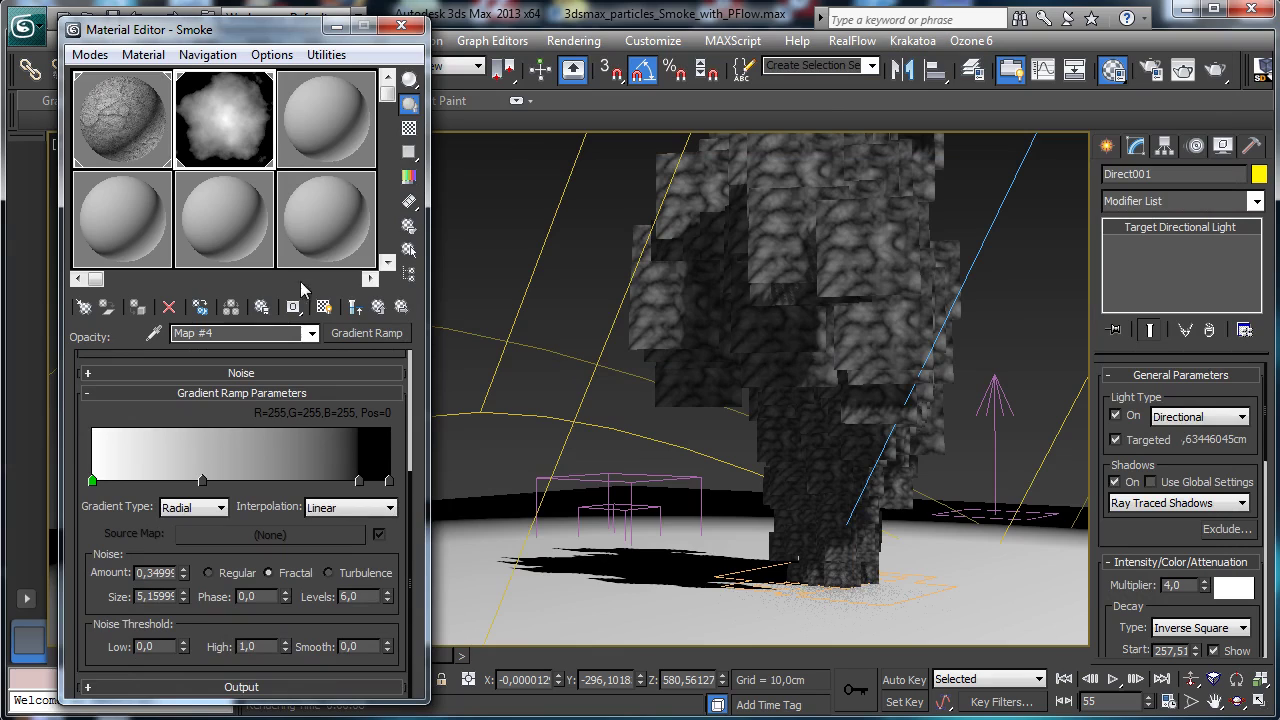
pyautogui.doubleClick(92, 481)
pyautogui.moveTo(509, 195); pyautogui.dragTo(512, 174)
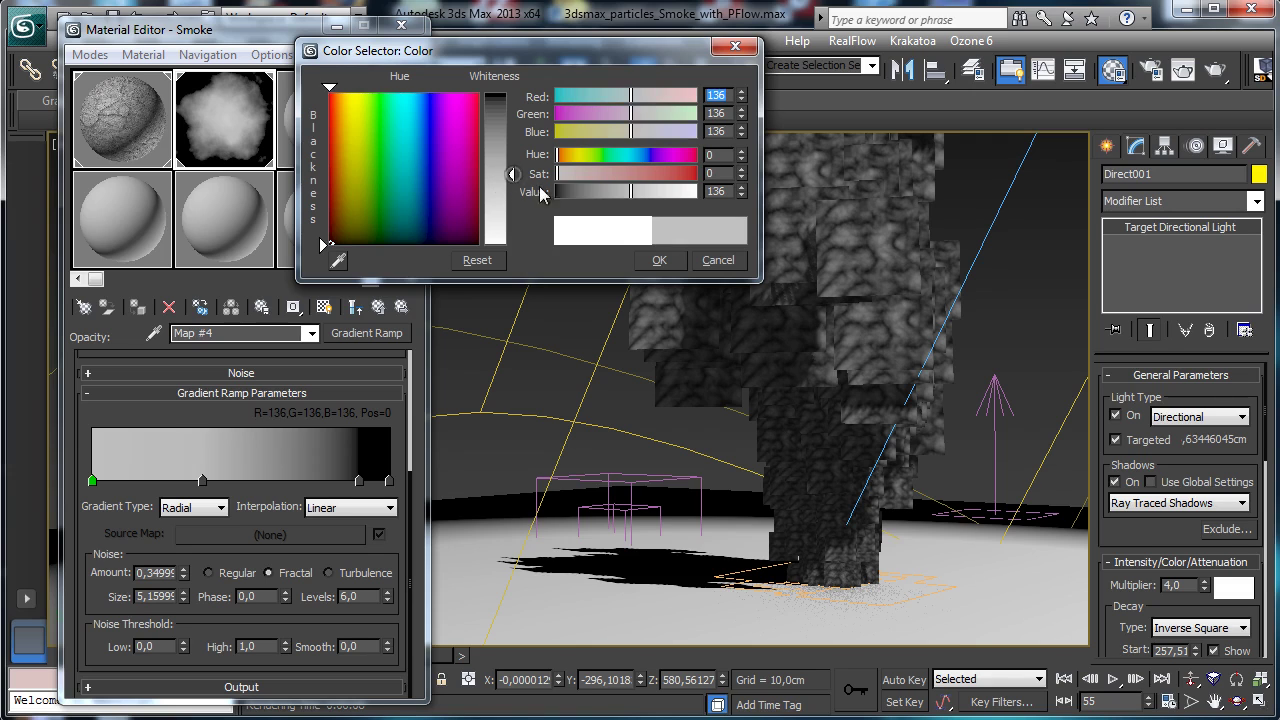
pyautogui.click(659, 260)
# Set the opacity gradient's flag at position 37 to grey 45 and check the colour of the flag at position 90
pyautogui.doubleClick(203, 482)
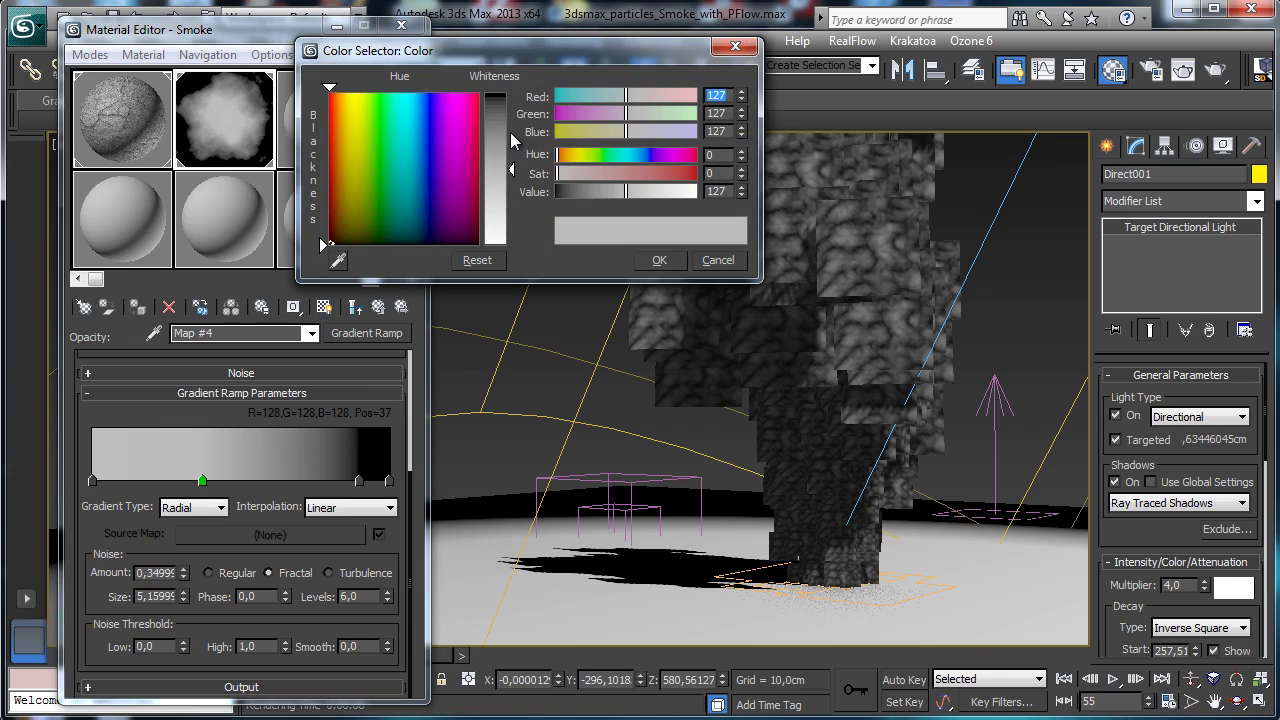
pyautogui.moveTo(520, 126); pyautogui.dragTo(507, 127)
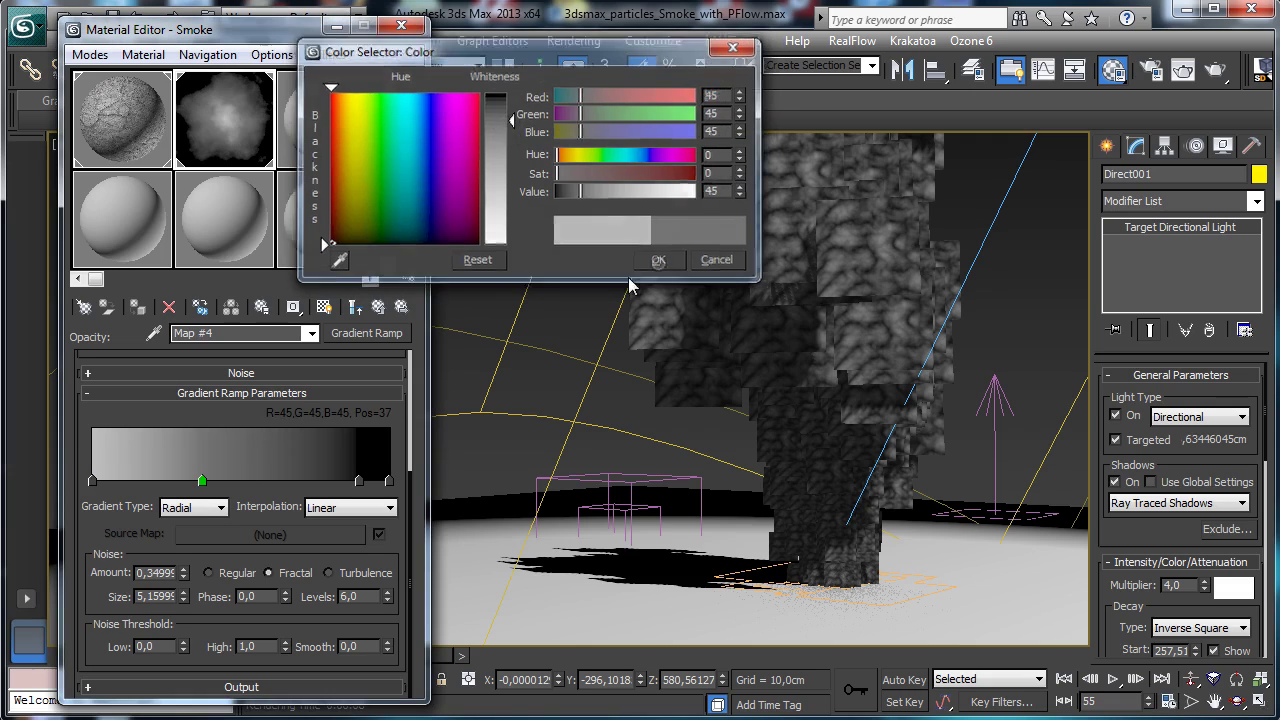
pyautogui.click(659, 260)
pyautogui.doubleClick(358, 481)
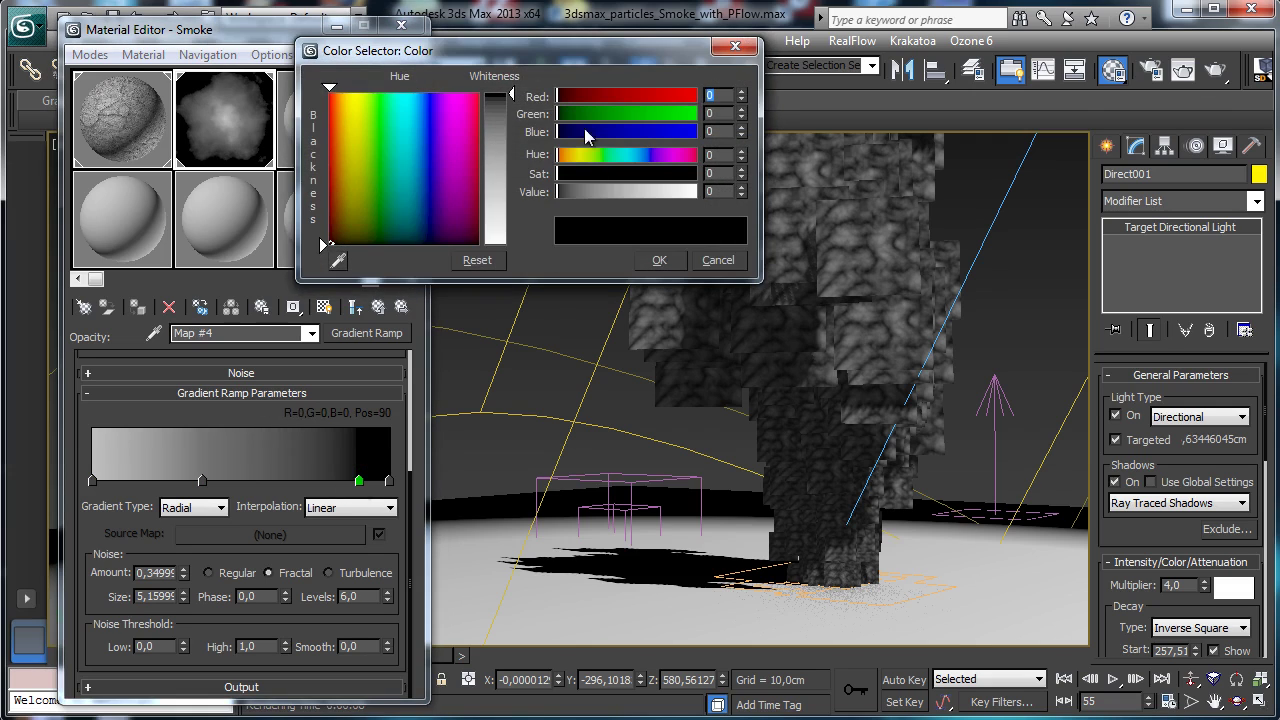
pyautogui.click(662, 262)
# Render the smoke region, extend the region over the full height of the column's left side, and render it again
pyautogui.click(1216, 72)
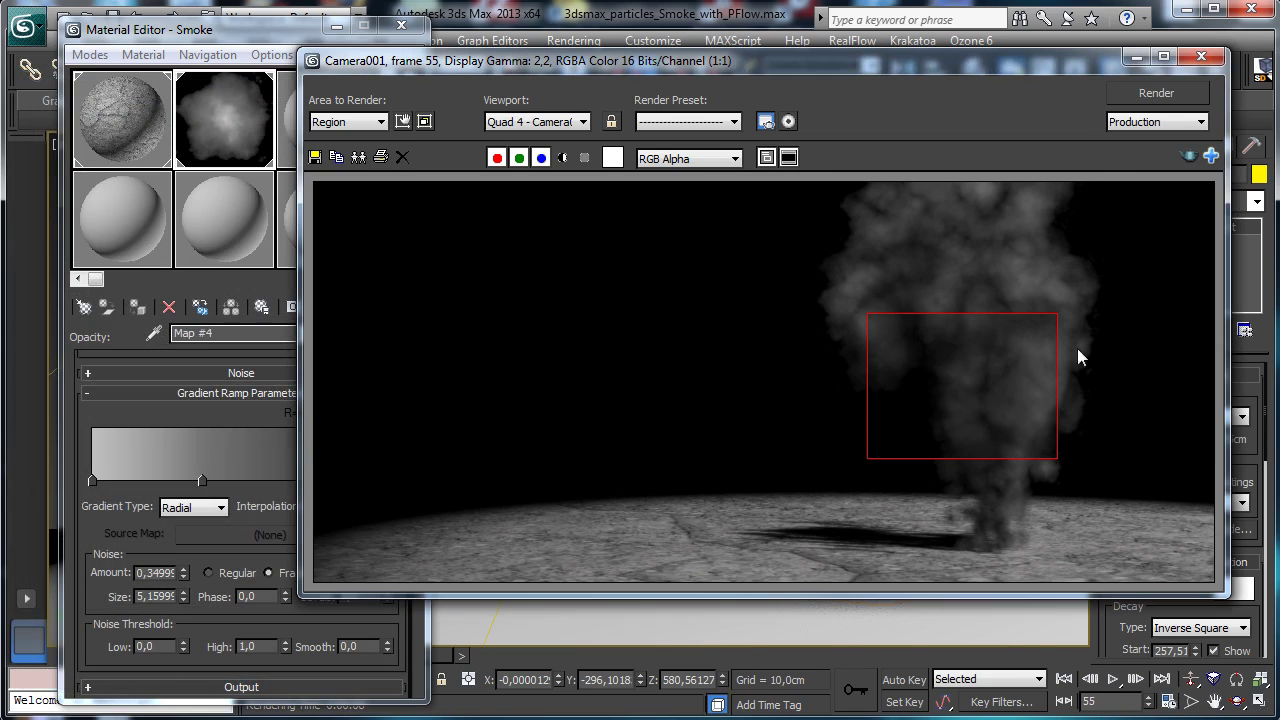
pyautogui.click(403, 121)
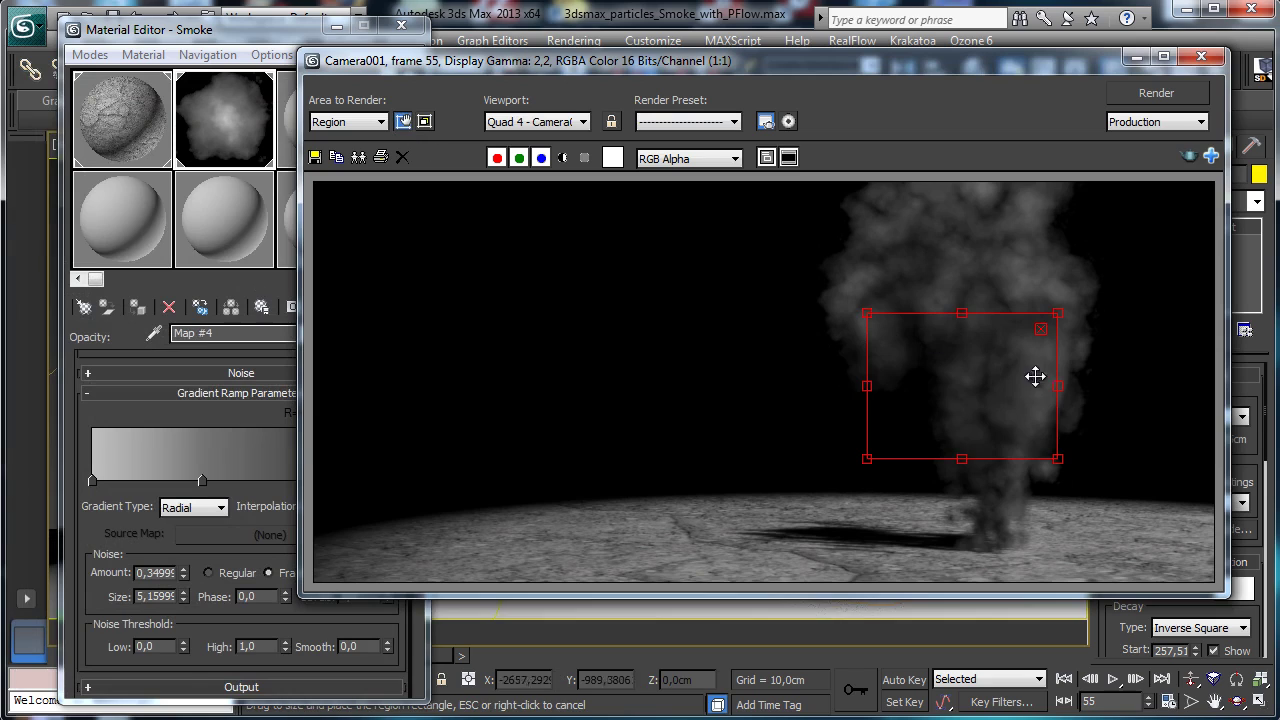
pyautogui.moveTo(1034, 374); pyautogui.dragTo(991, 185)
pyautogui.click(1156, 92)
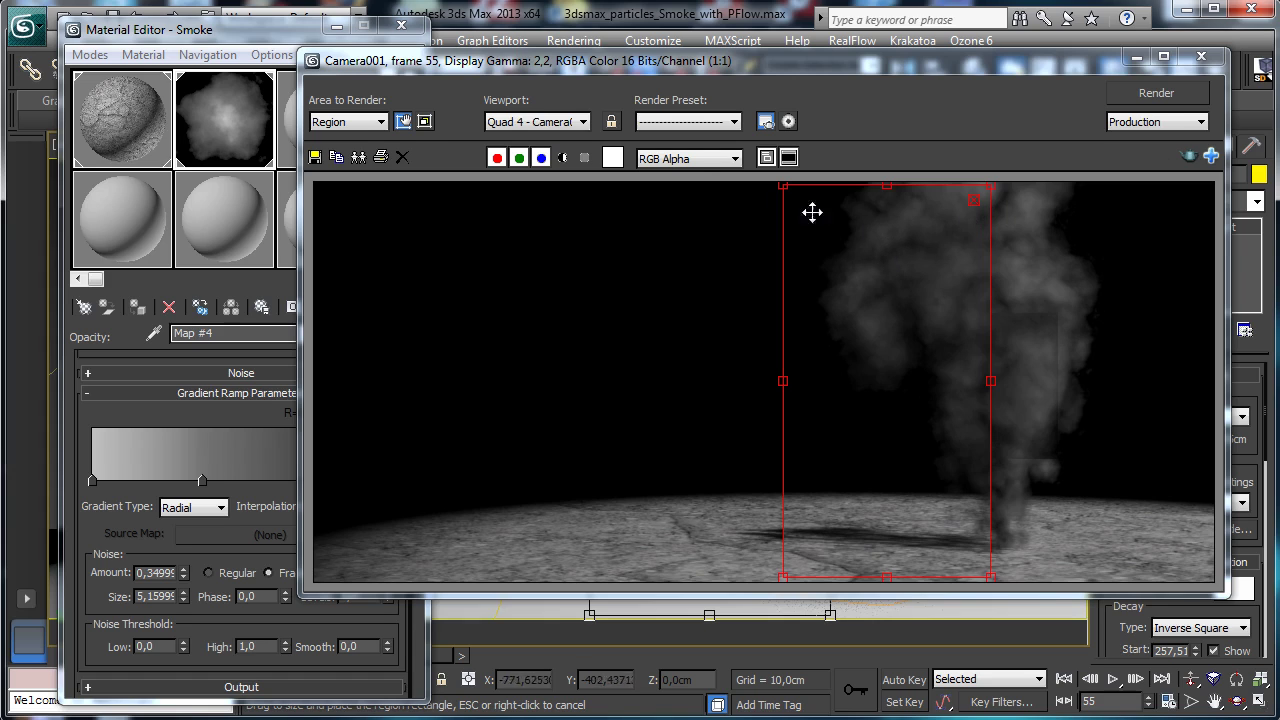
# Switch the area to render back to View and render the camera view at frame 109
pyautogui.click(343, 122)
pyautogui.click(330, 134)
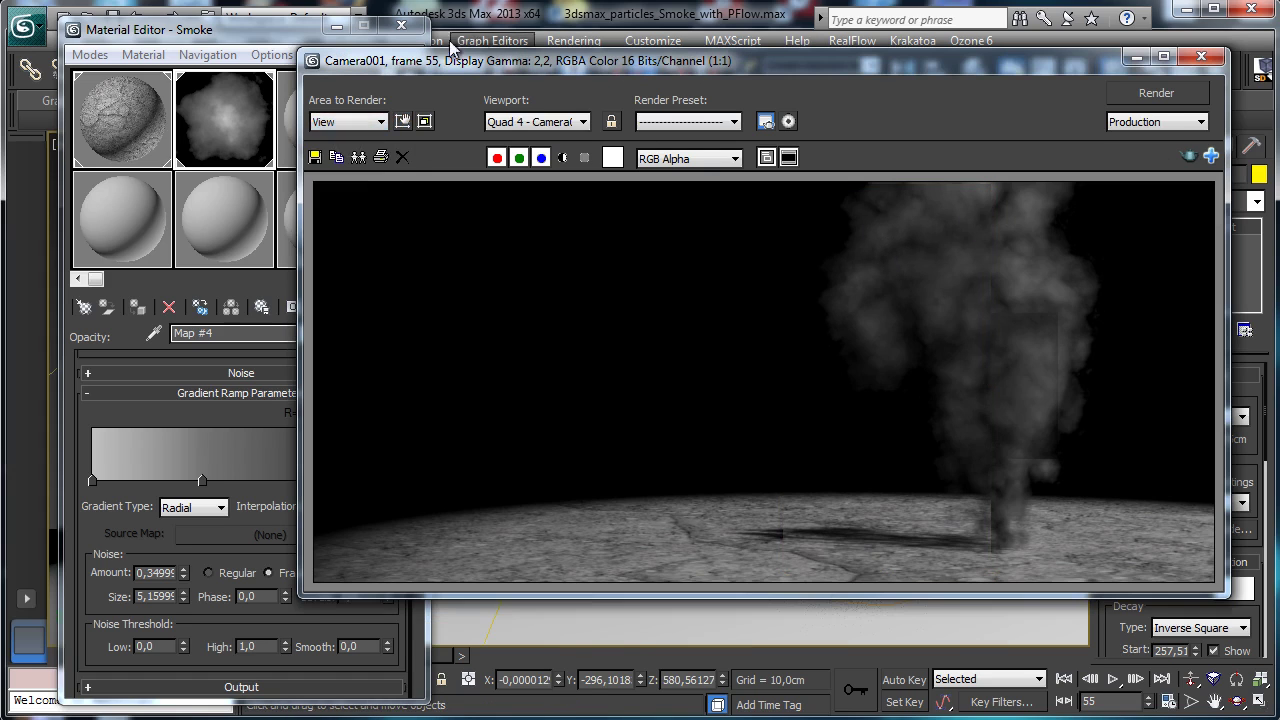
pyautogui.click(401, 24)
pyautogui.click(1136, 57)
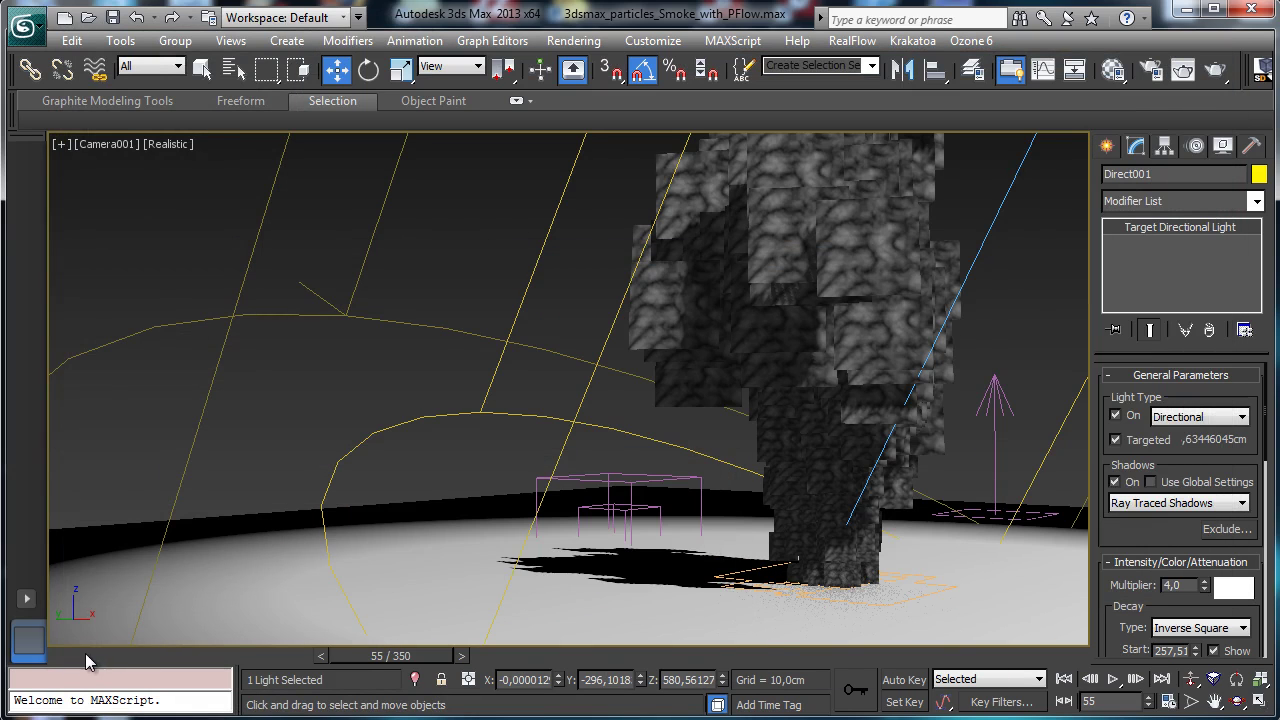
pyautogui.moveTo(360, 655); pyautogui.dragTo(490, 652)
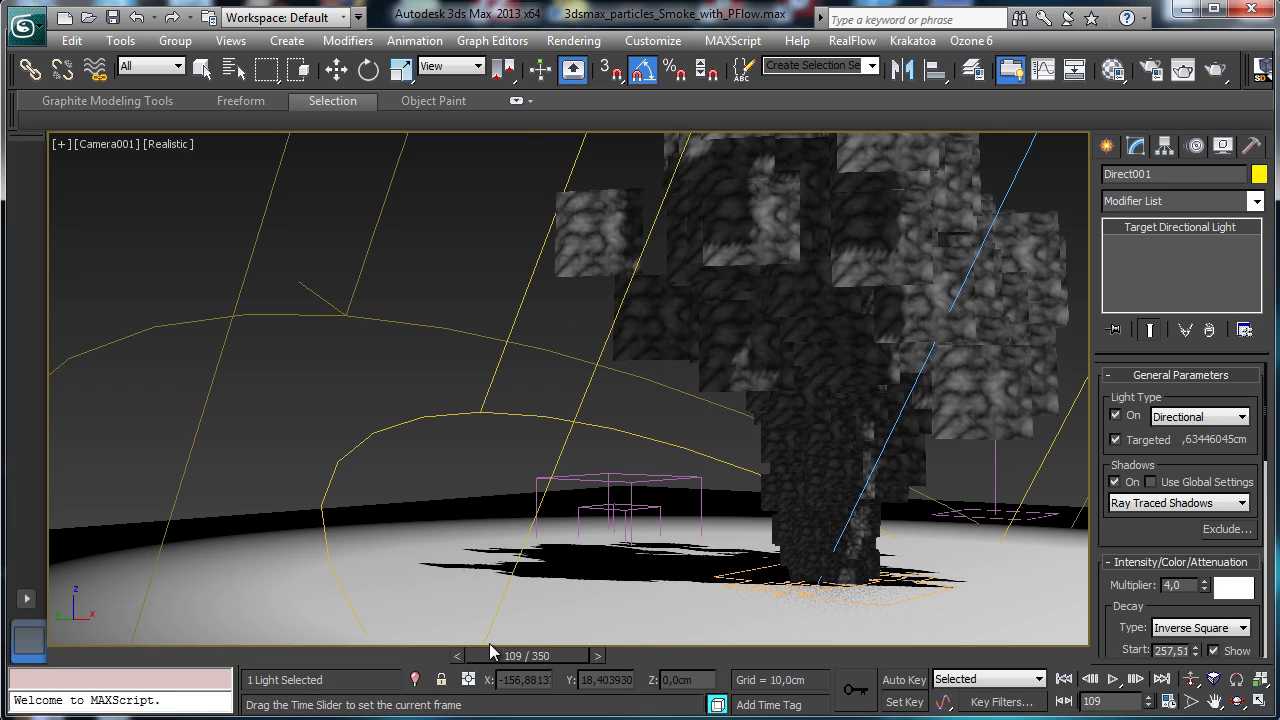
pyautogui.press('w')
pyautogui.click(1215, 68)
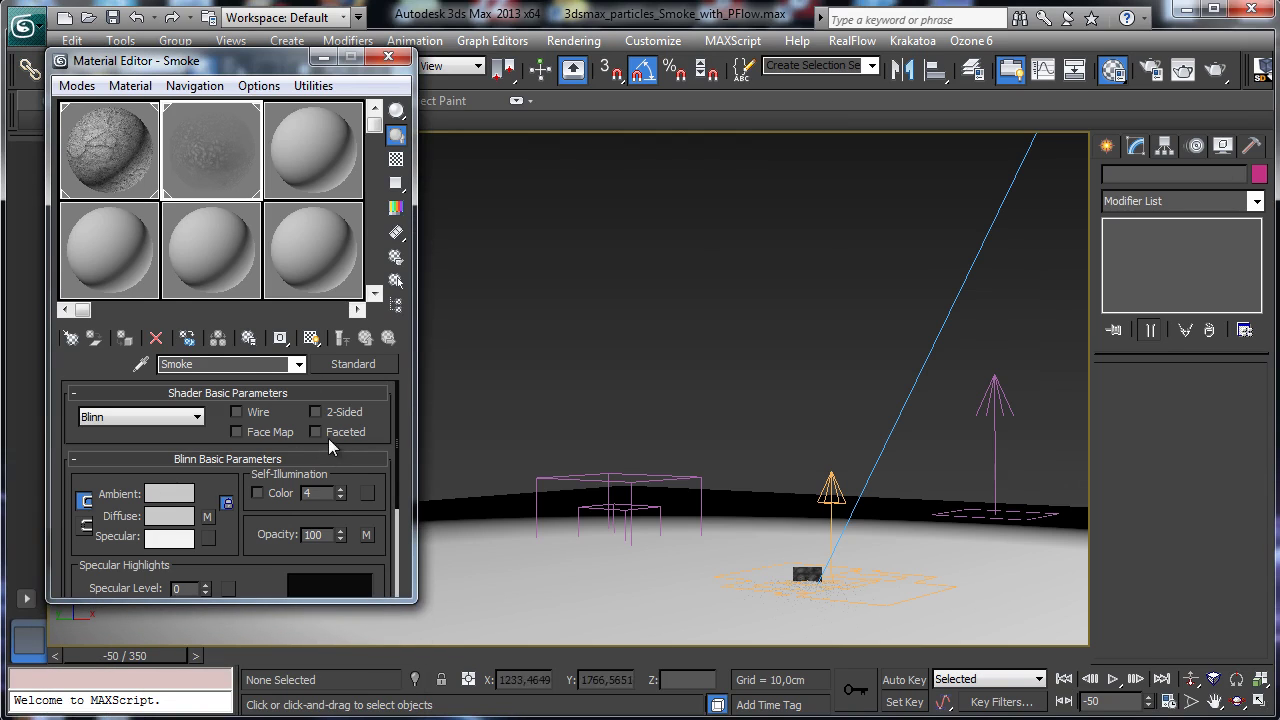
# Turn on Auto Key and animate the diffuse Smoke map's phase to 5 at frame 300, scrubbing the timeline to check it
pyautogui.click(208, 516)
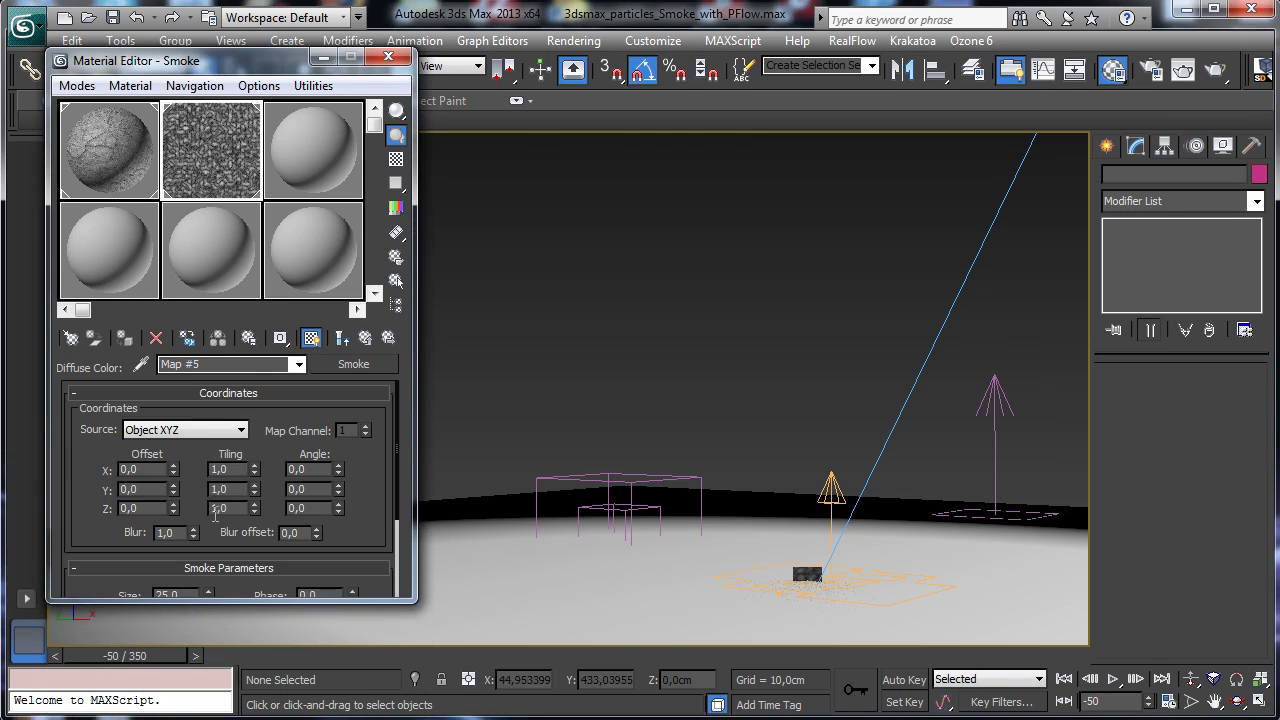
pyautogui.click(922, 682)
pyautogui.moveTo(155, 655); pyautogui.dragTo(1078, 622)
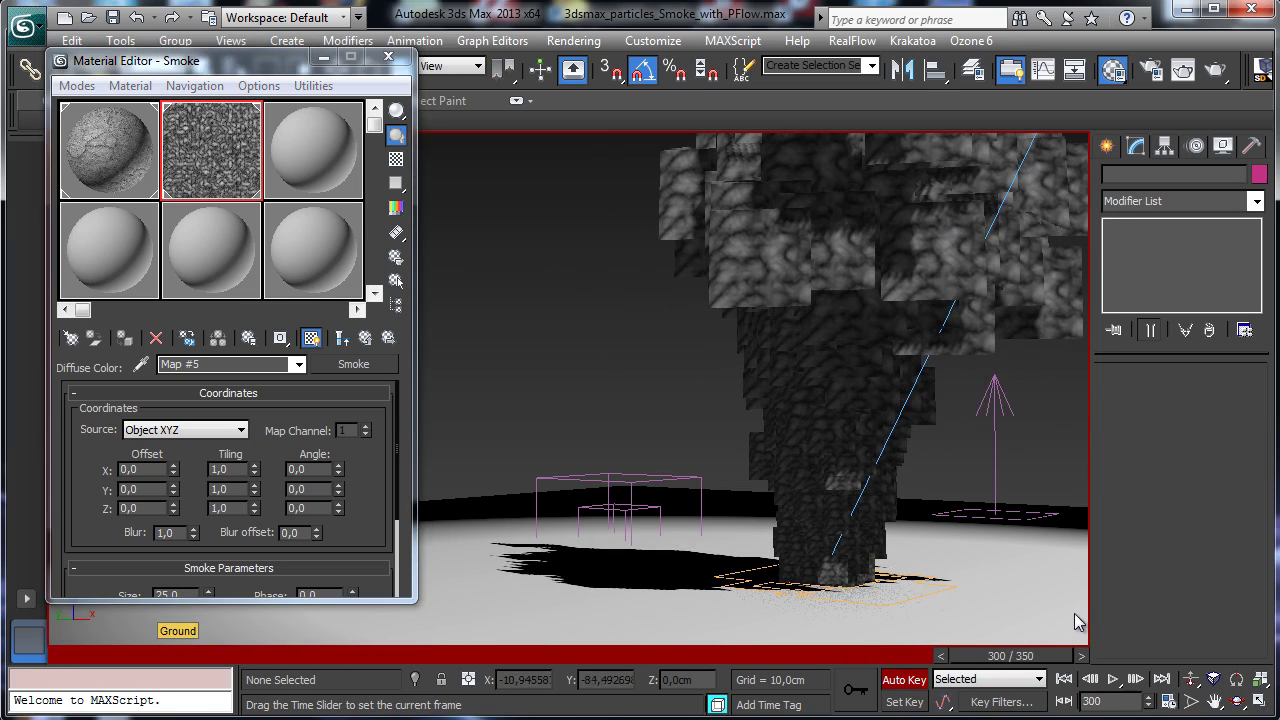
pyautogui.moveTo(369, 511); pyautogui.dragTo(365, 432)
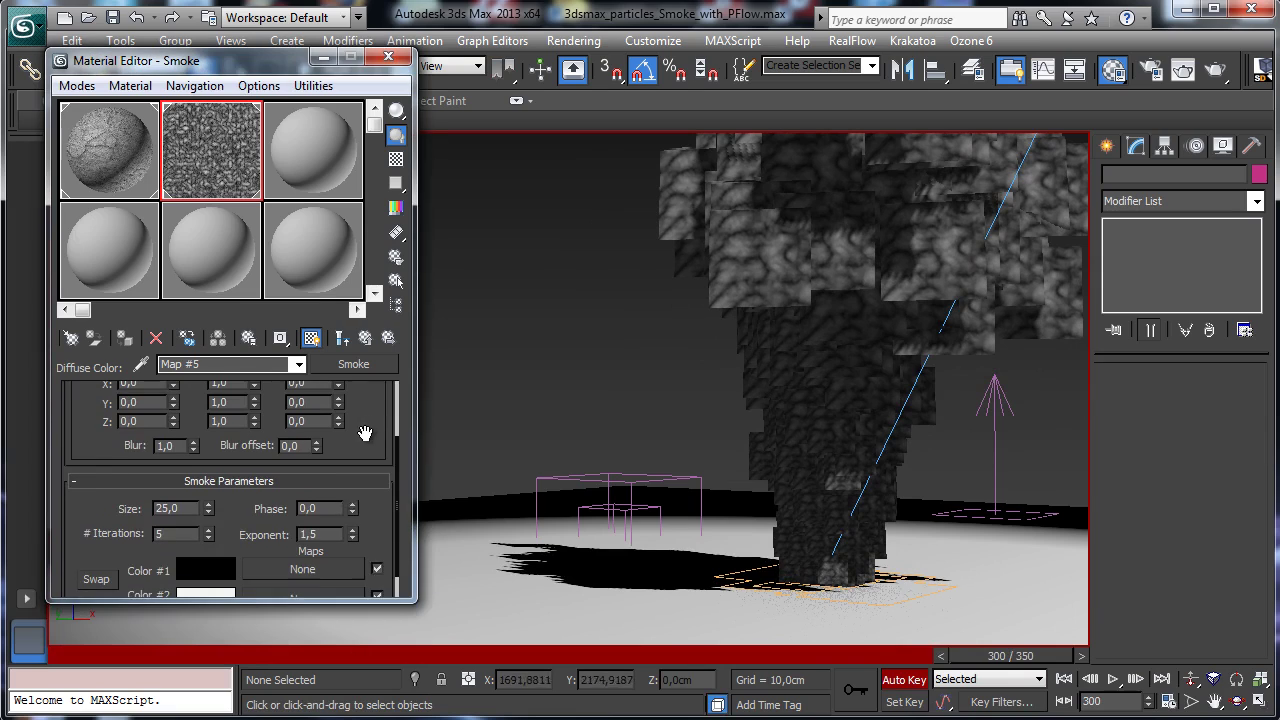
pyautogui.click(355, 512)
pyautogui.moveTo(356, 511); pyautogui.dragTo(356, 455)
pyautogui.rightClick(356, 455)
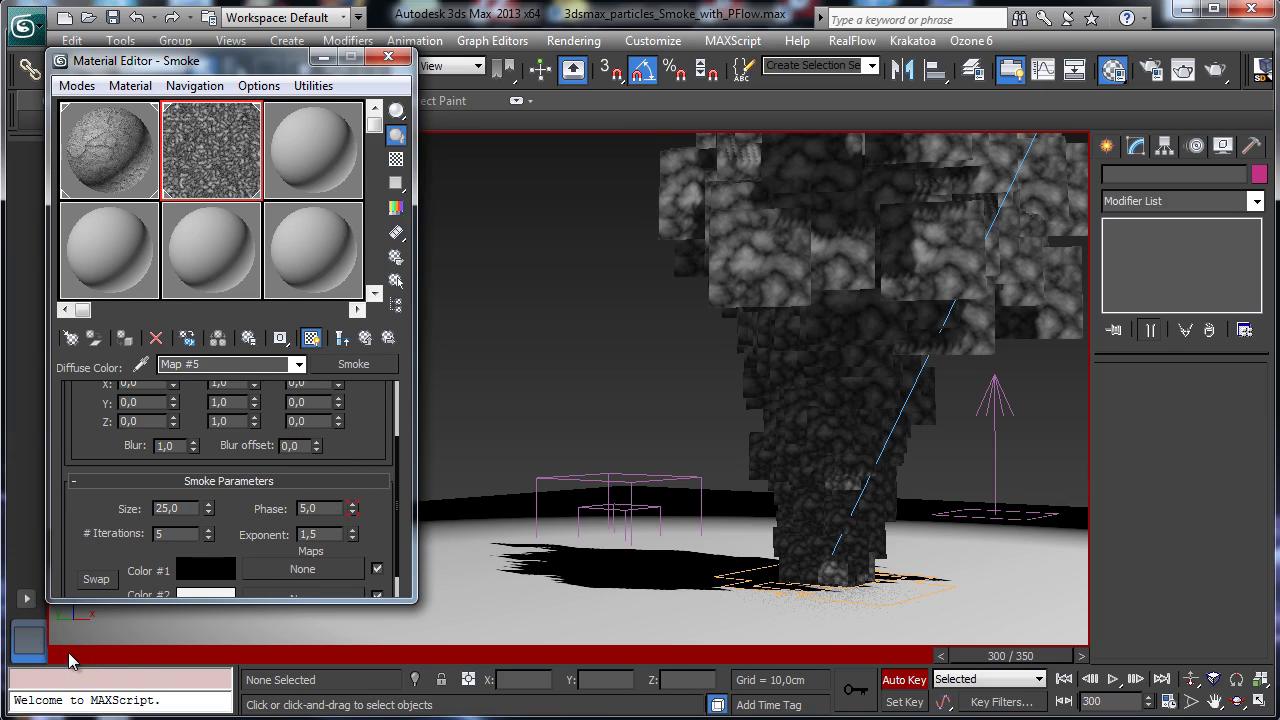
pyautogui.moveTo(68, 652); pyautogui.dragTo(1007, 633)
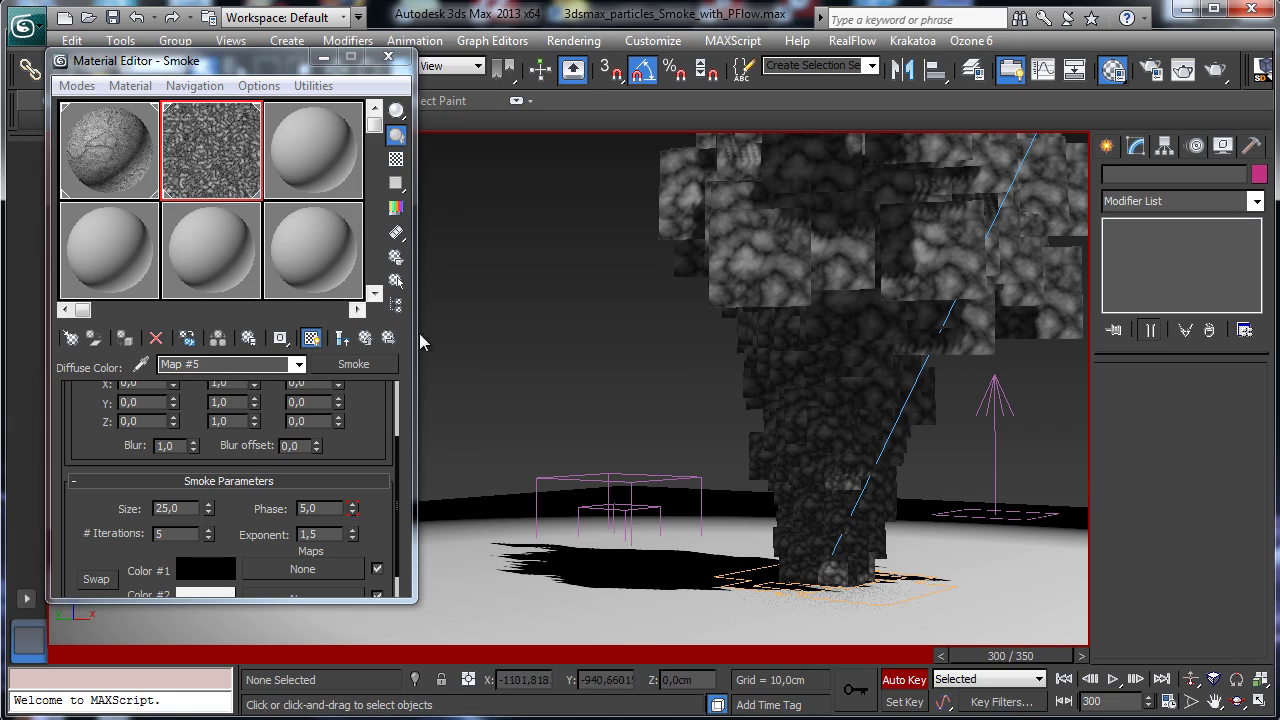
# Set the diffuse Smoke map's phase at frame 300 to 10, scrub the animation, and return to frame -50
pyautogui.doubleClick(312, 509)
pyautogui.write('10')
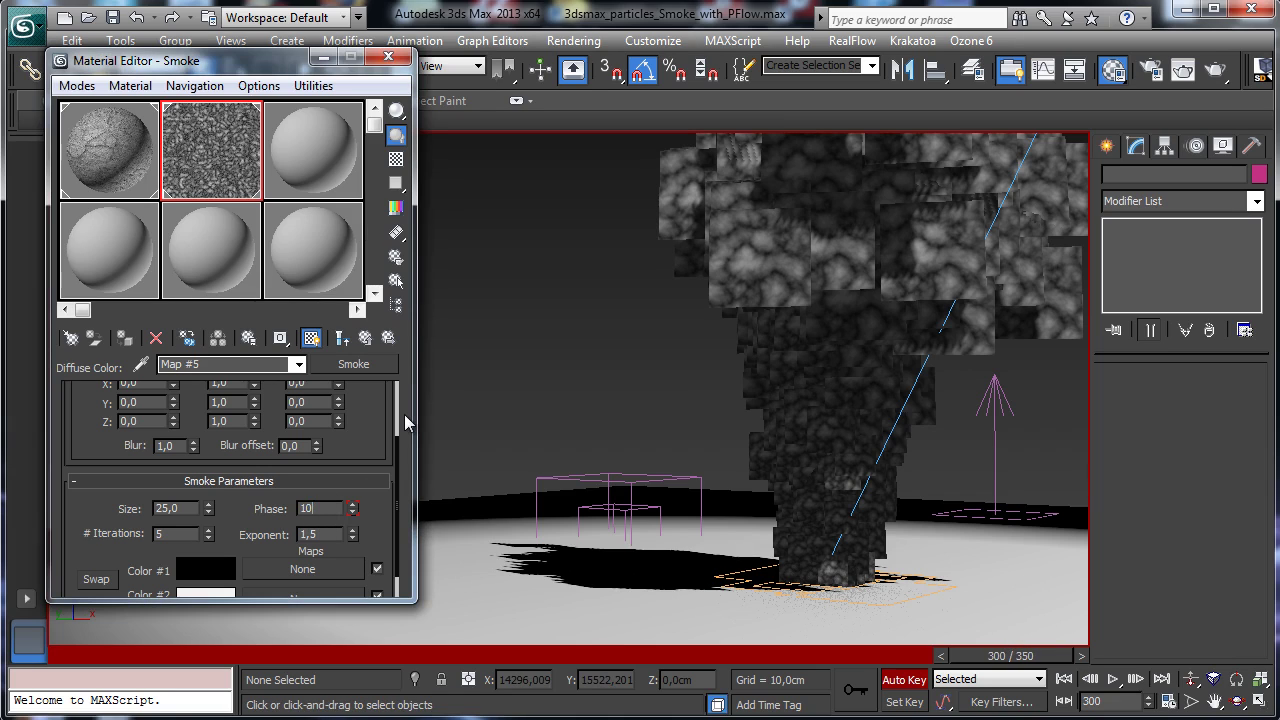
pyautogui.press('Return')
pyautogui.click(85, 655)
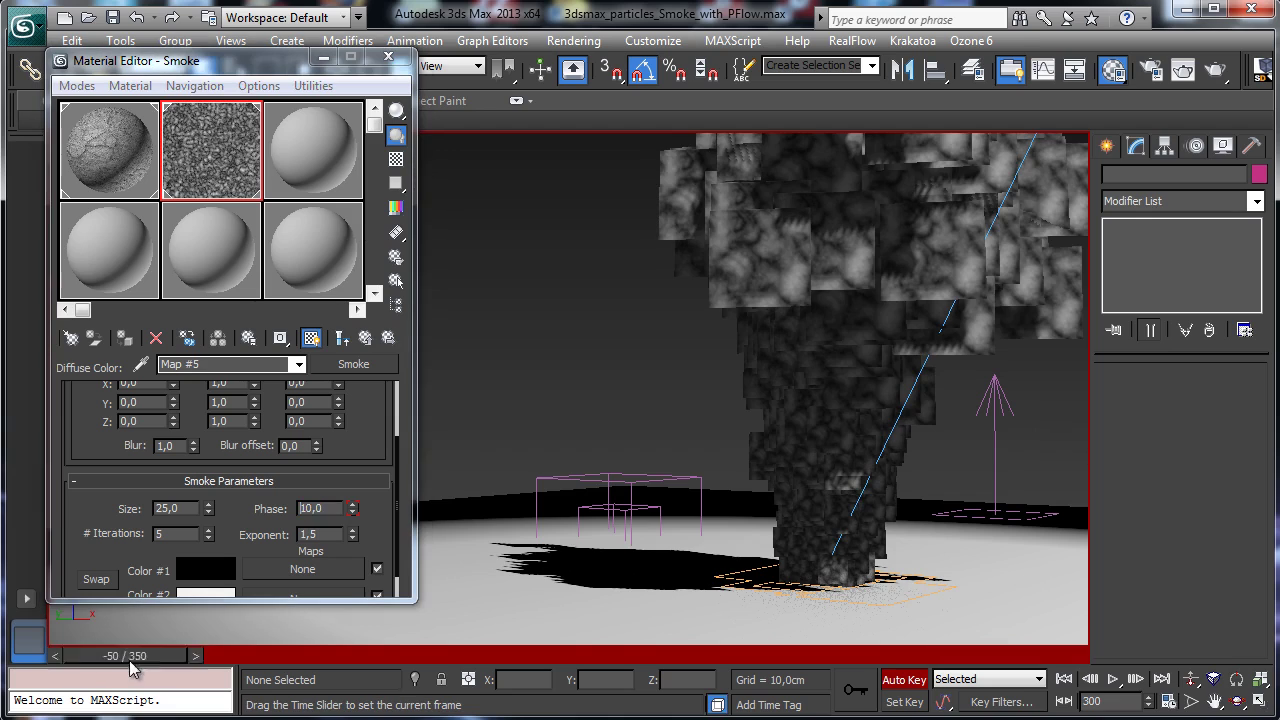
pyautogui.moveTo(187, 662); pyautogui.dragTo(362, 655)
pyautogui.press('Home')
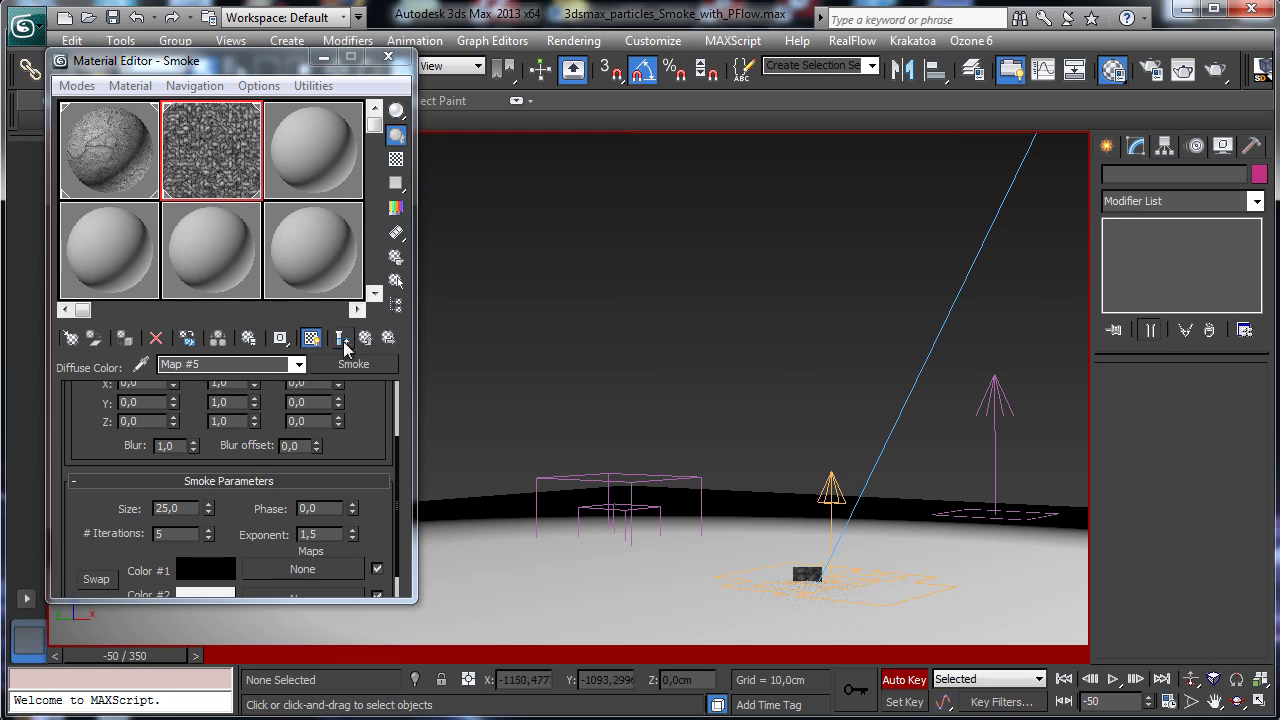
# Open the Smoke material's opacity Gradient Ramp at frame 300 and show the map in the viewport
pyautogui.click(361, 344)
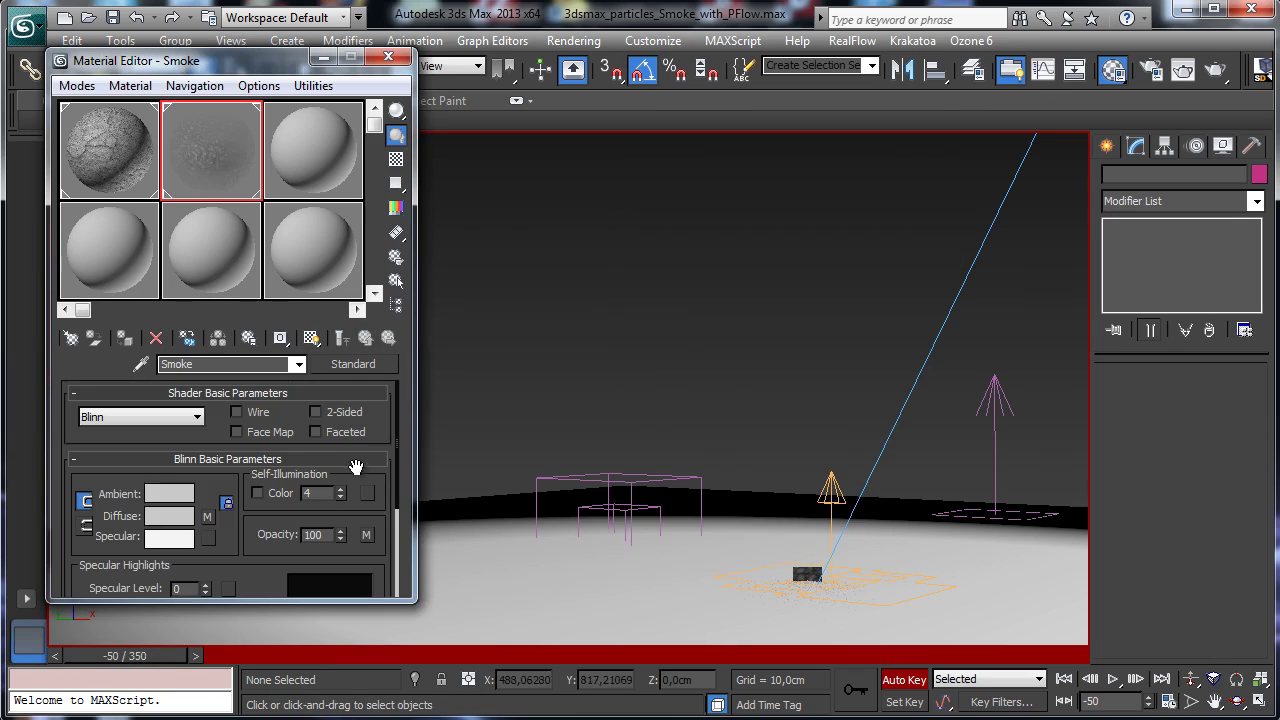
pyautogui.click(368, 540)
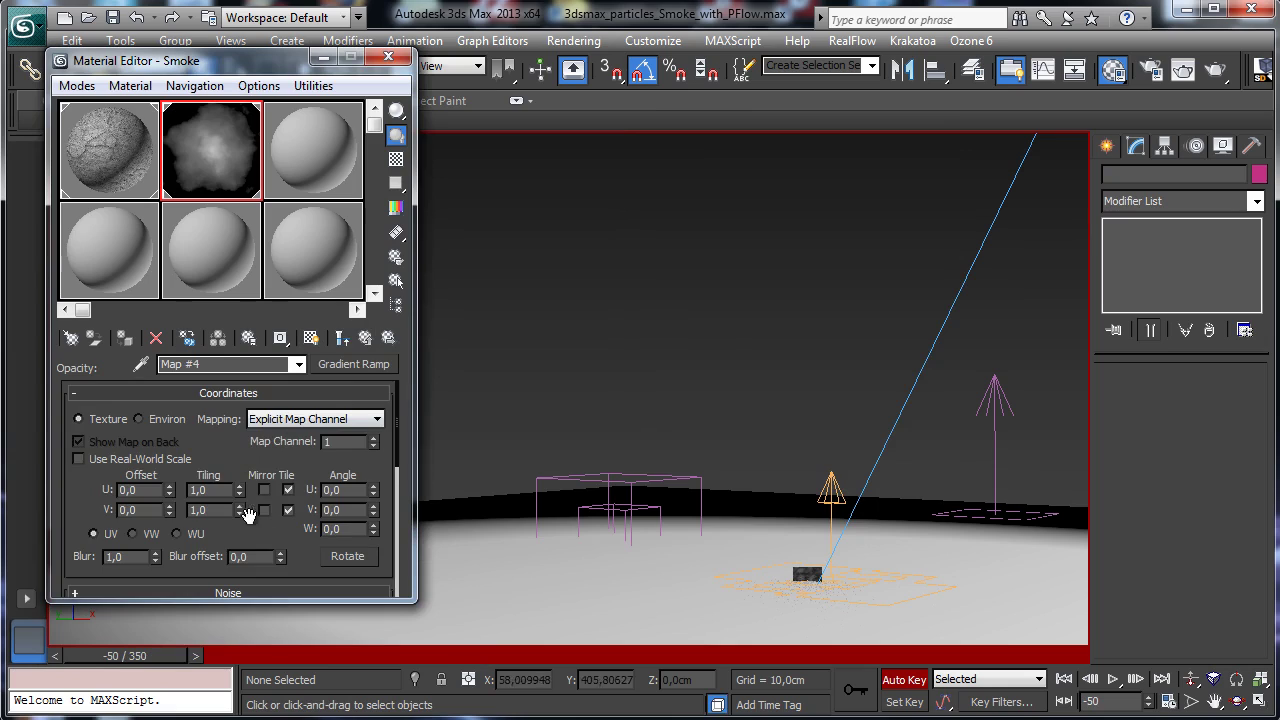
pyautogui.moveTo(250, 515); pyautogui.dragTo(260, 397)
pyautogui.scroll(-5, 260, 397)
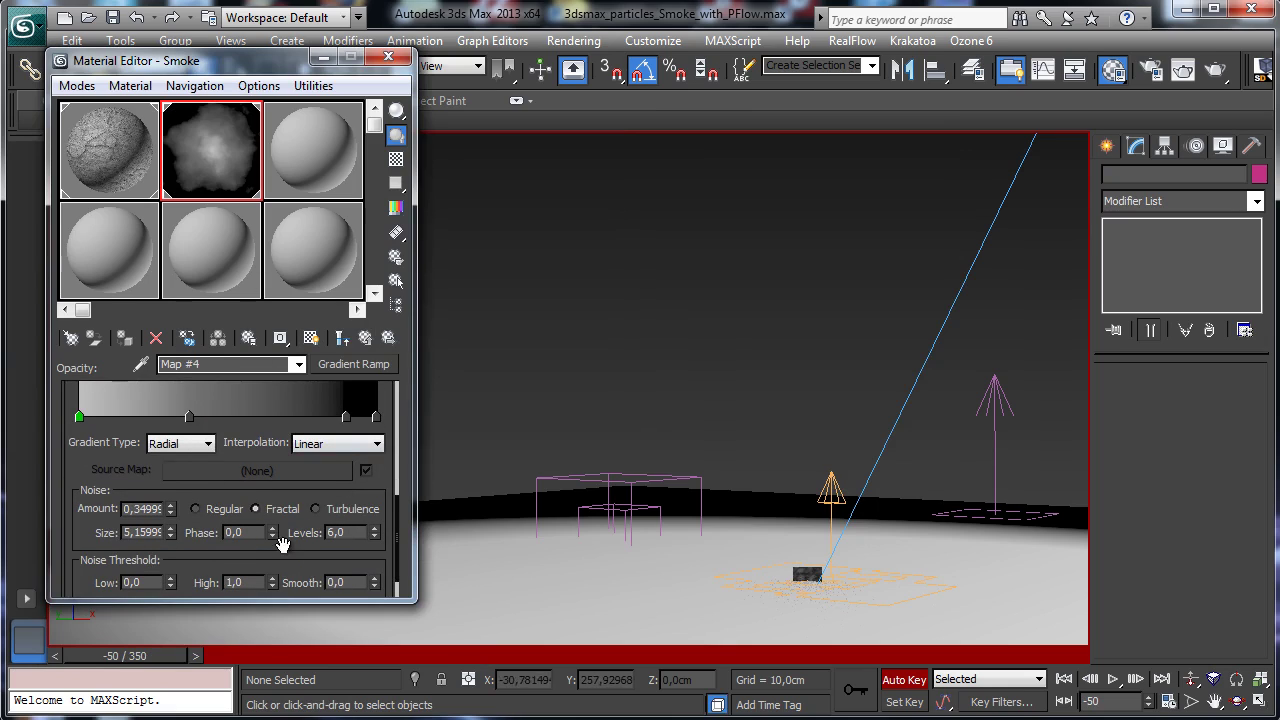
pyautogui.moveTo(125, 655); pyautogui.dragTo(1132, 592)
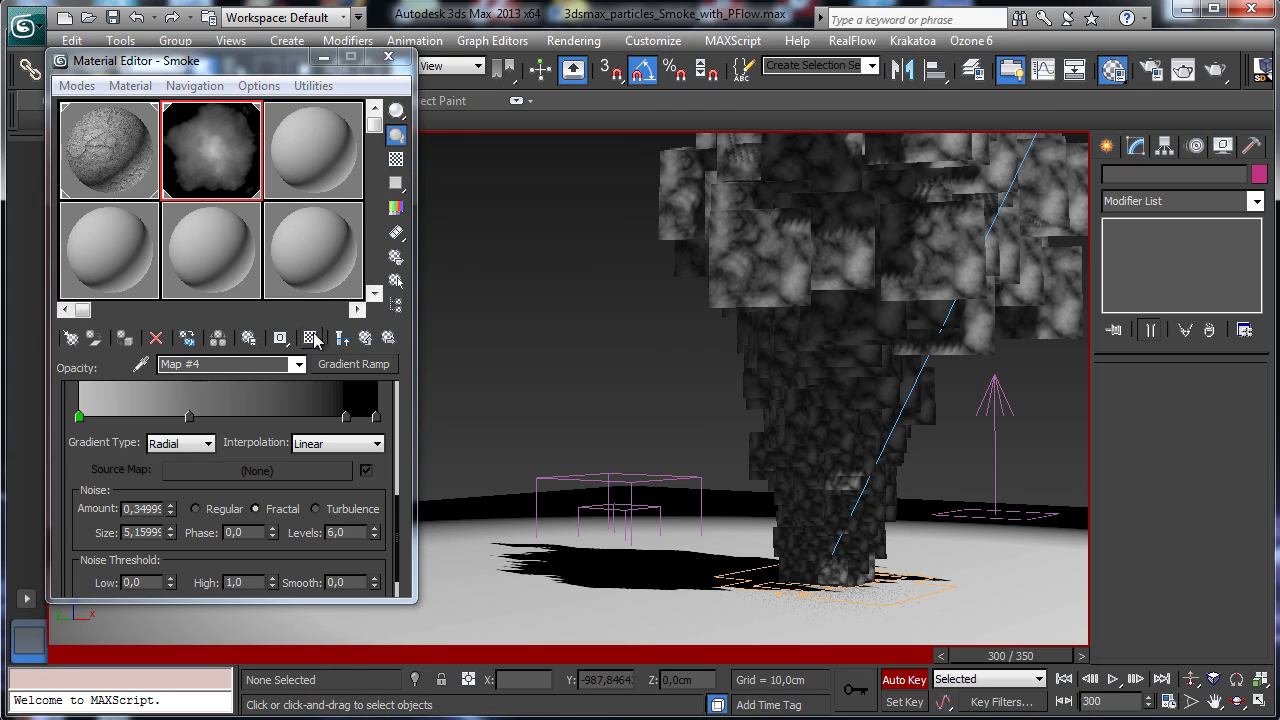
pyautogui.click(311, 338)
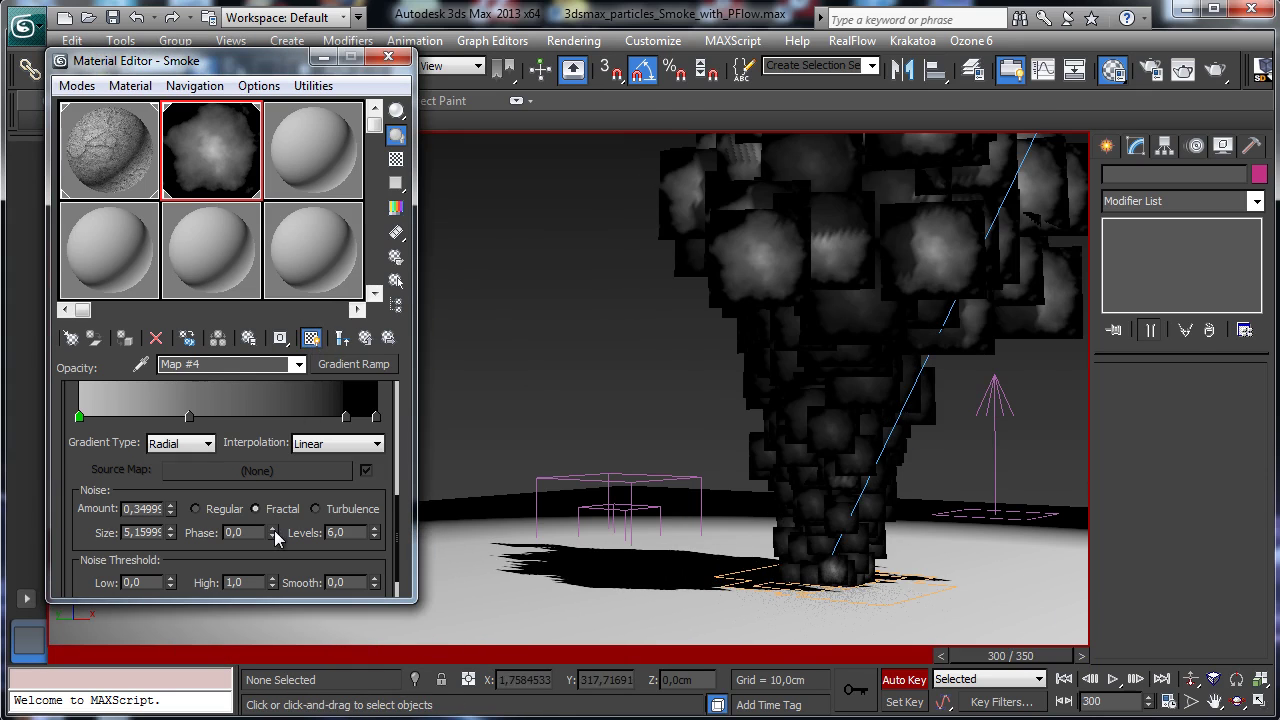
# Animate the opacity Gradient Ramp's noise phase to 5 at frame 300, scrub to frame 154 to check it, and turn off Auto Key
pyautogui.moveTo(272, 532); pyautogui.dragTo(293, 452)
pyautogui.moveTo(257, 506); pyautogui.dragTo(268, 500)
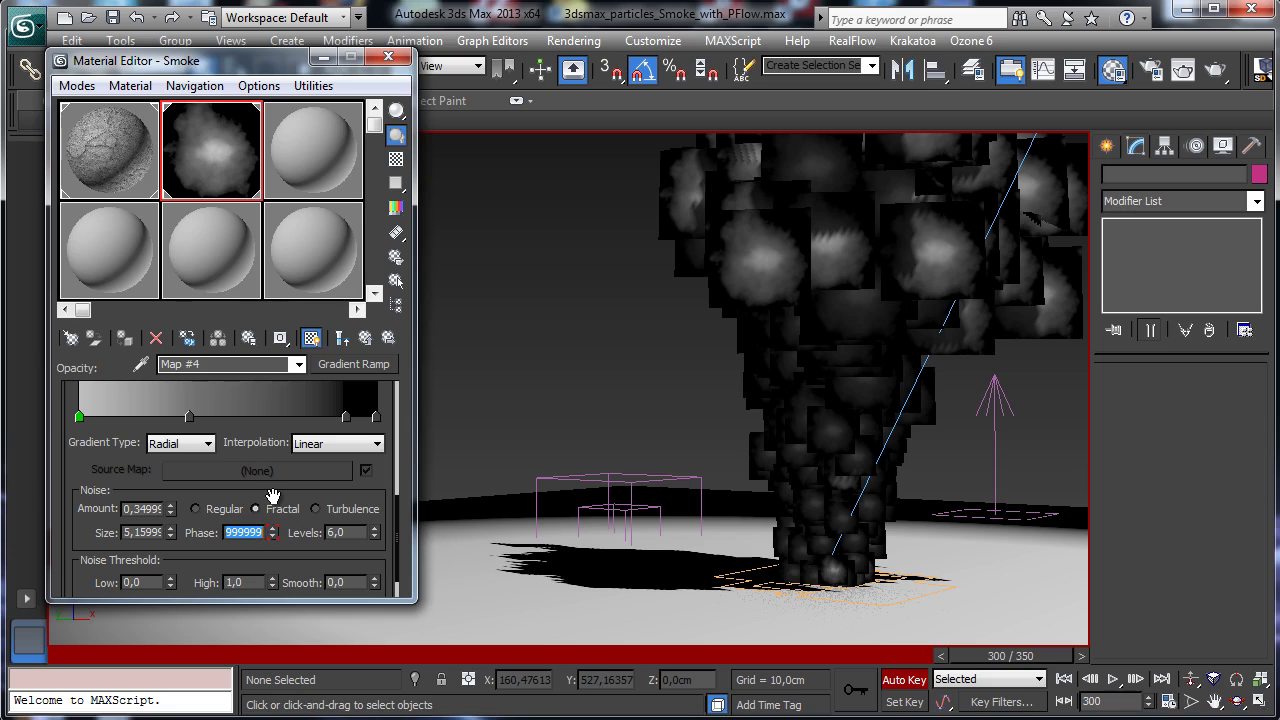
pyautogui.write('5')
pyautogui.press('Return')
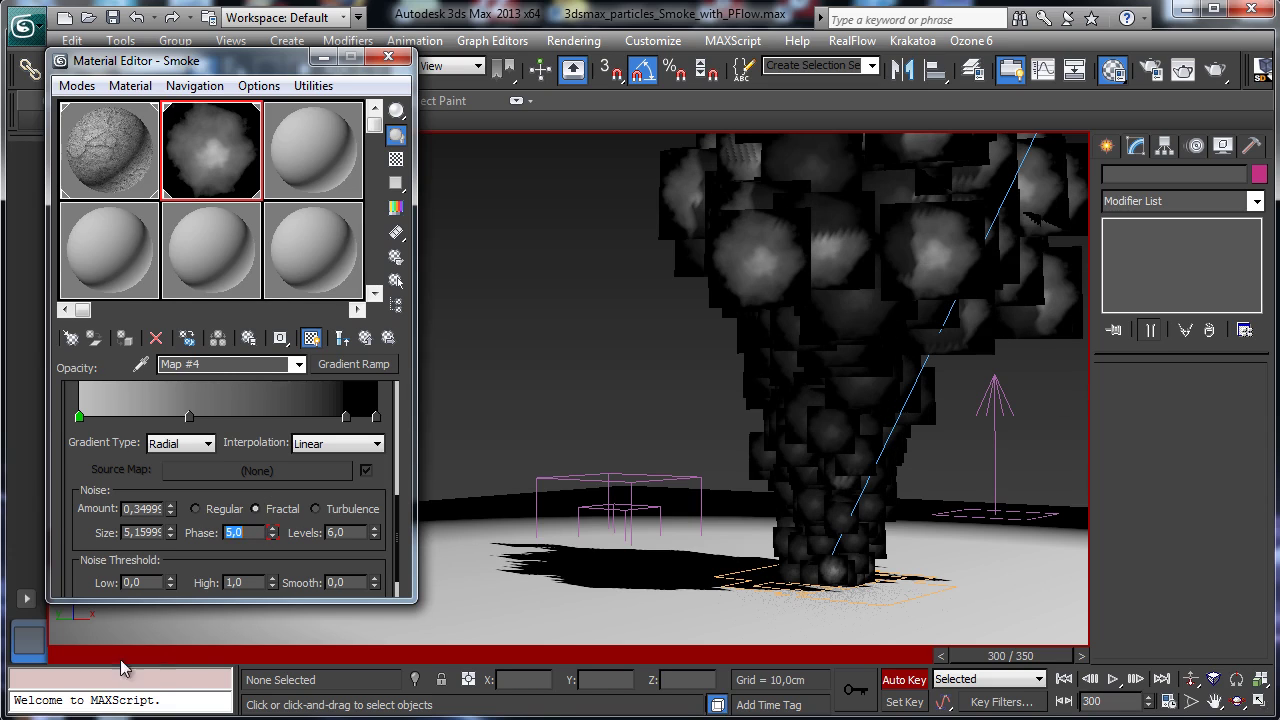
pyautogui.moveTo(107, 659); pyautogui.dragTo(628, 512)
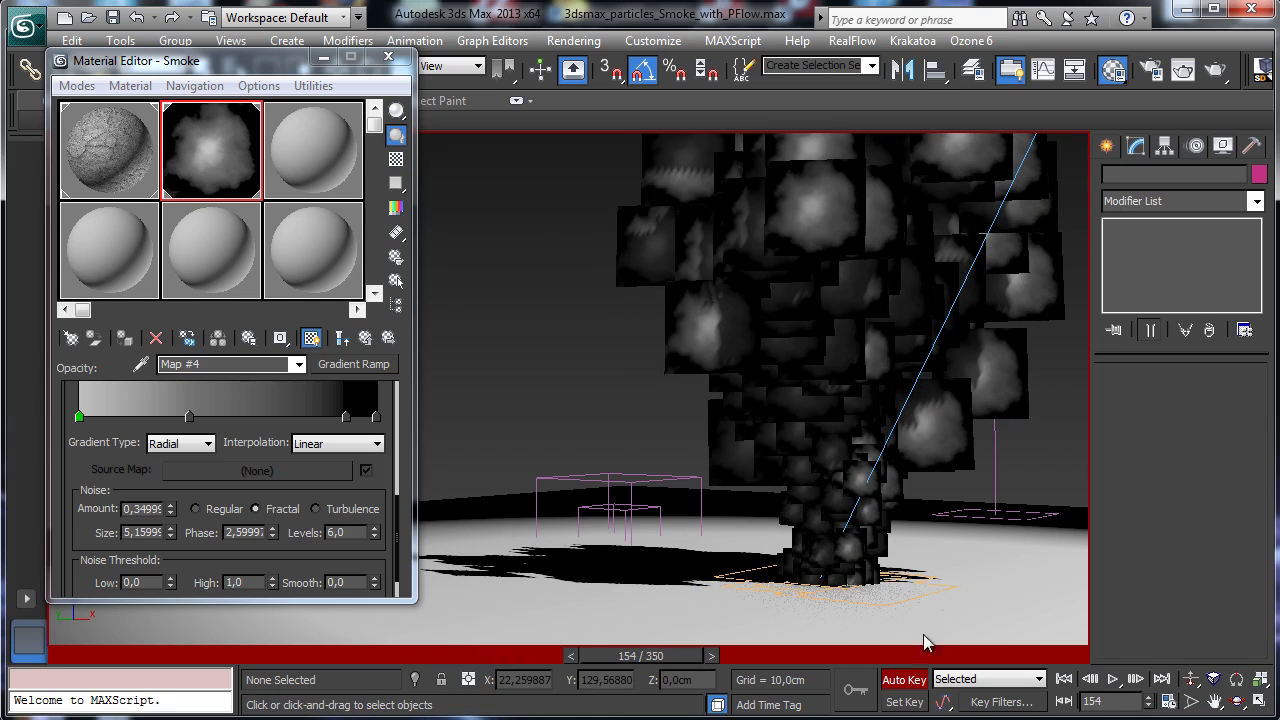
pyautogui.click(904, 679)
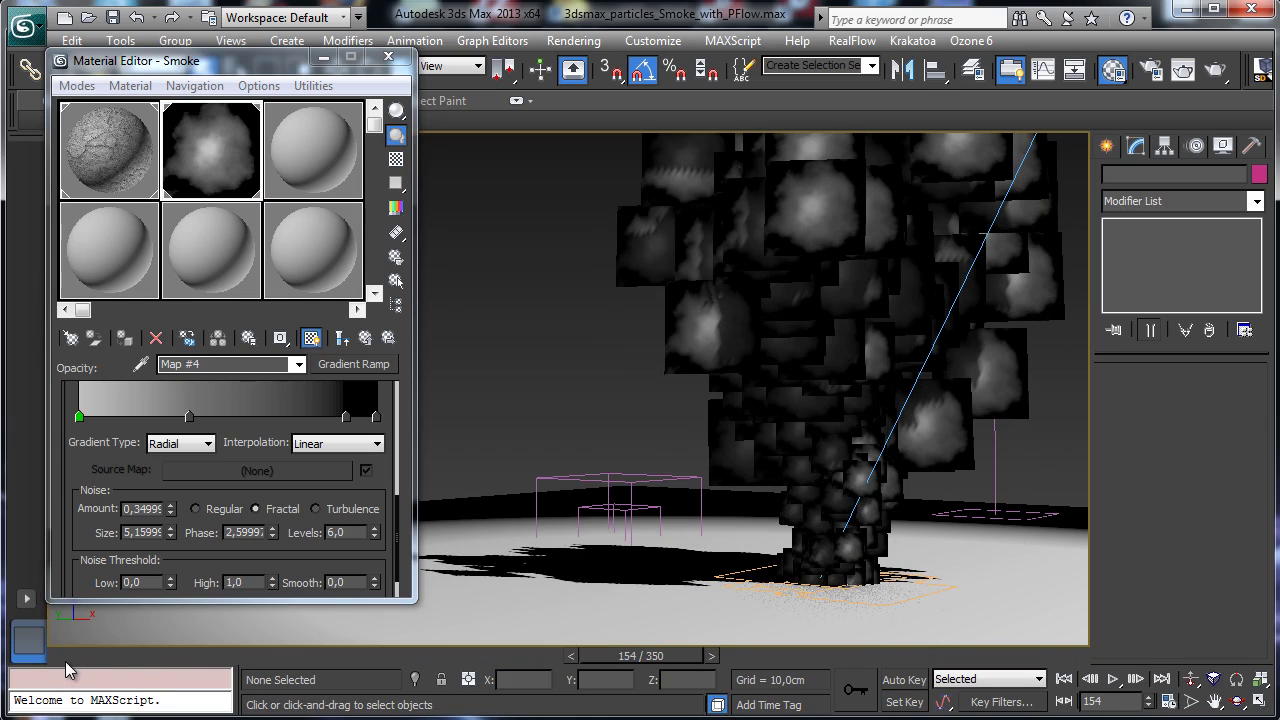
# Scrub the animation, stop at frame 82, and save the scene
pyautogui.moveTo(65, 661); pyautogui.dragTo(177, 661)
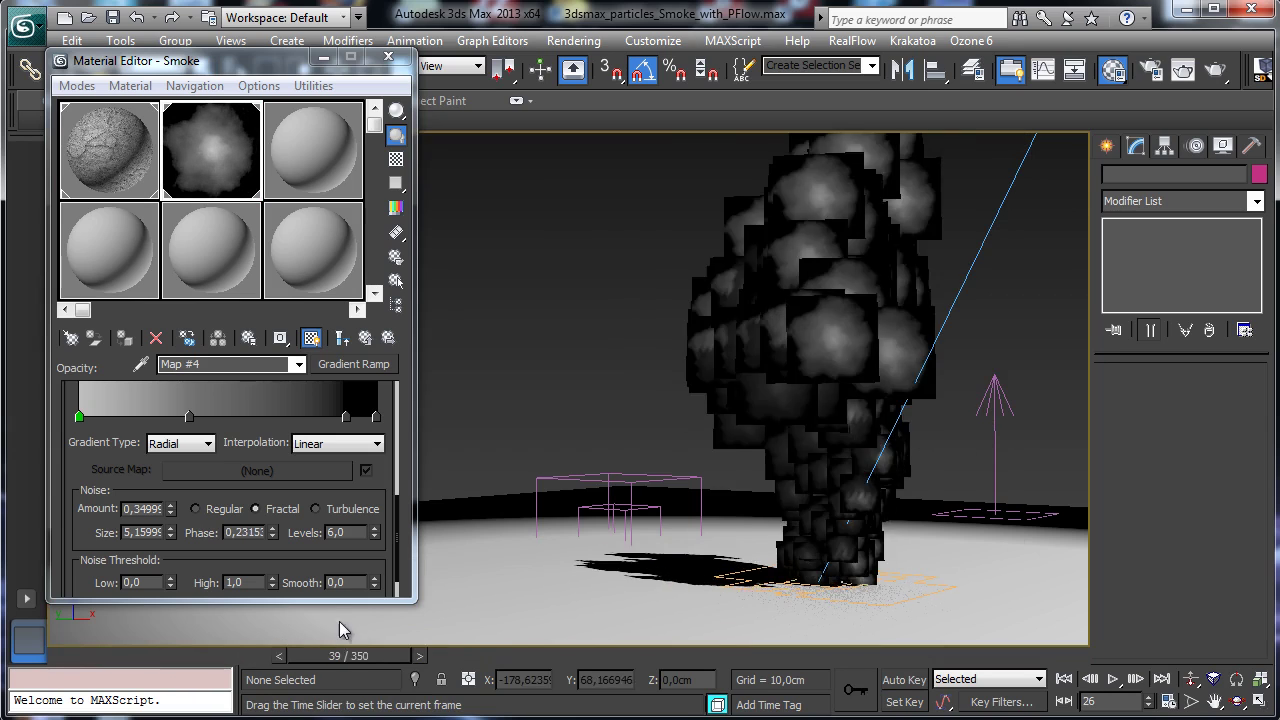
pyautogui.hotkey('ctrl', 's')
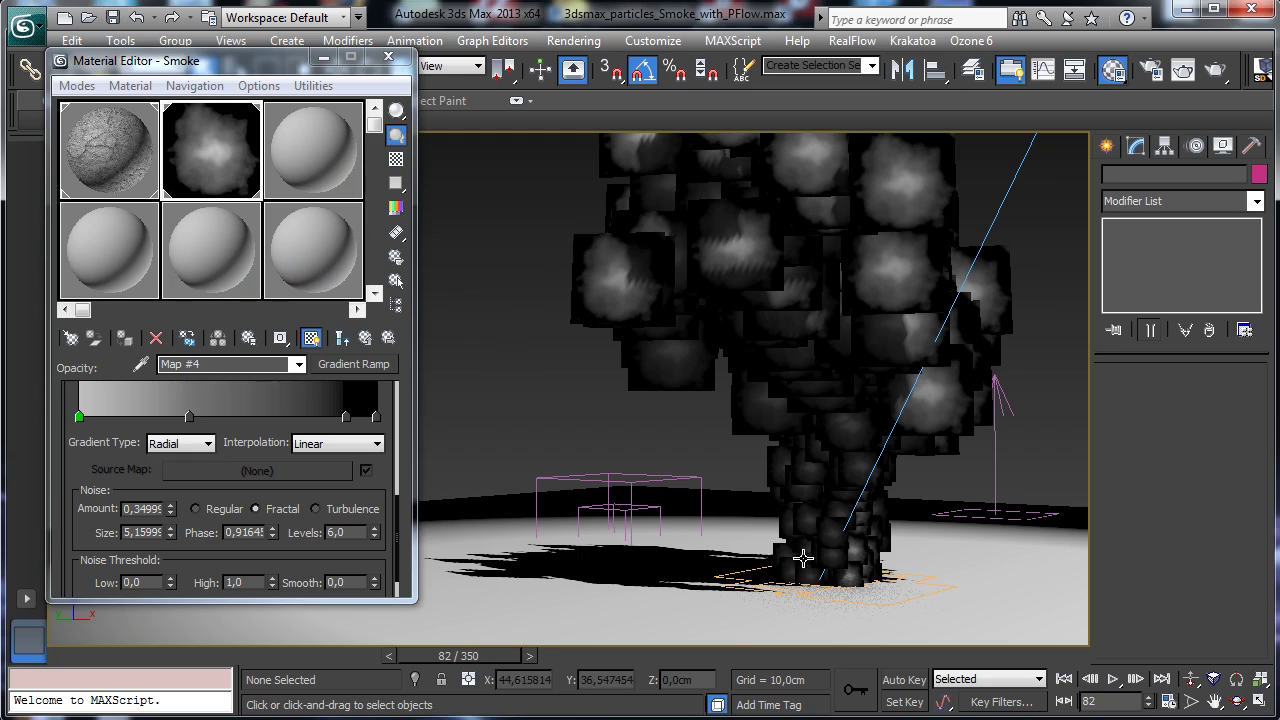
# Select the Direct001 light and check its general and shadow parameters
pyautogui.click(1013, 180)
pyautogui.moveTo(275, 65); pyautogui.dragTo(285, 101)
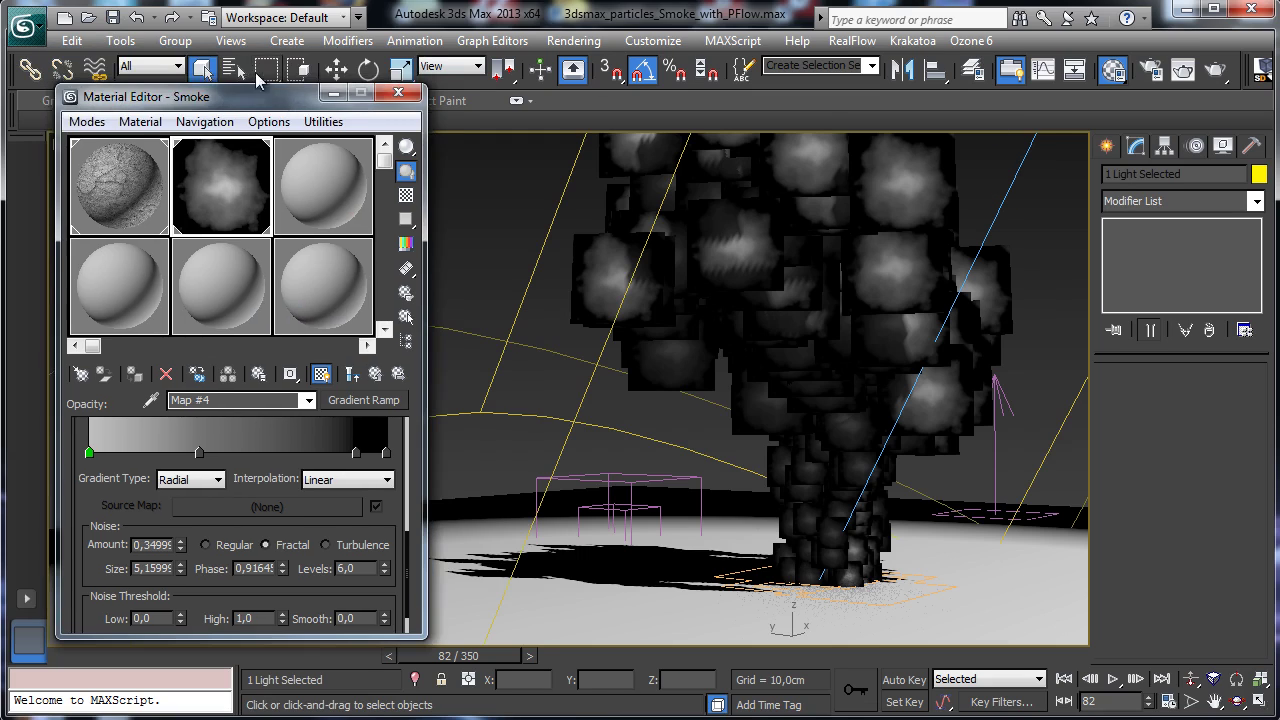
pyautogui.click(230, 66)
pyautogui.click(122, 241)
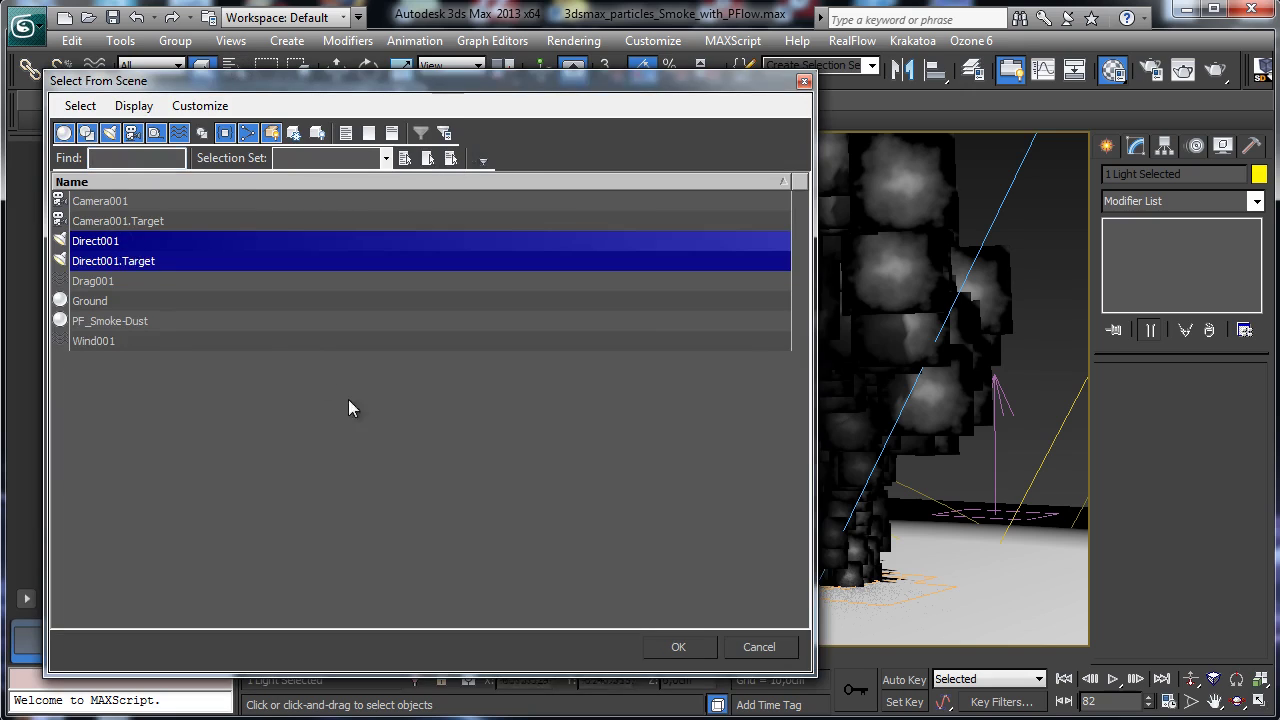
pyautogui.click(703, 646)
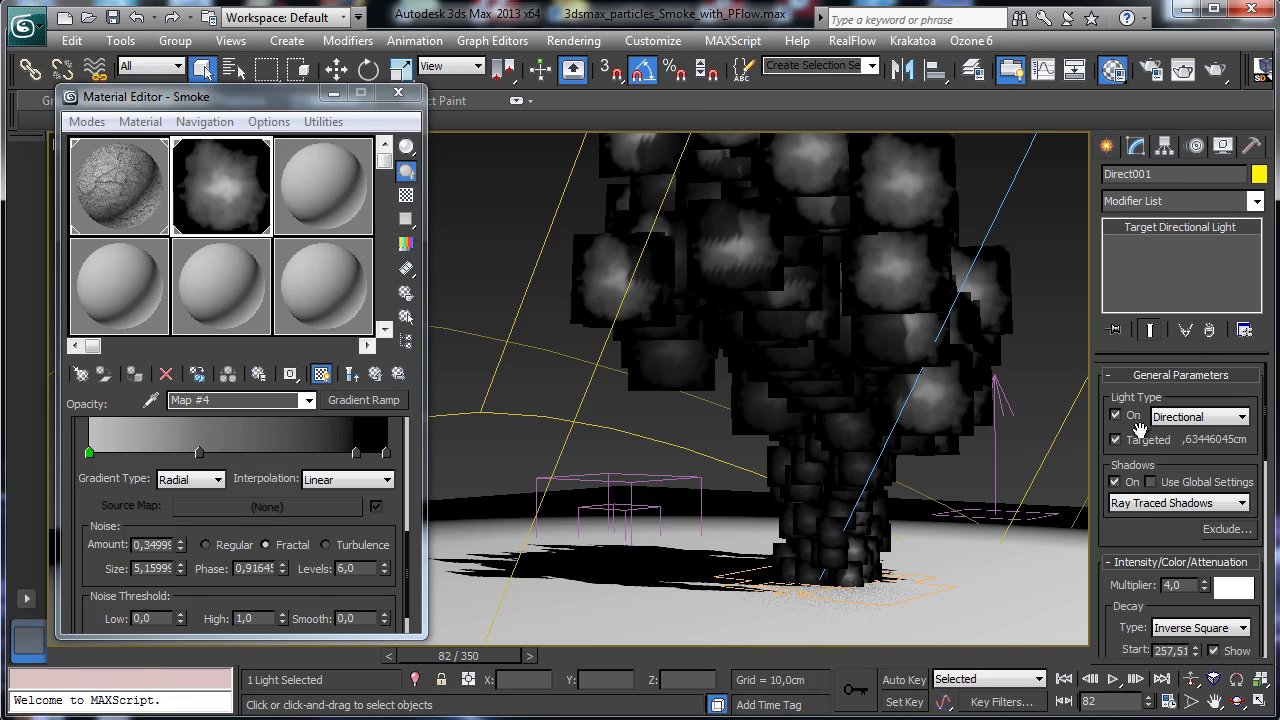
# Check the Default Scanline Renderer options in the render settings, leaving them as they are
pyautogui.click(1151, 69)
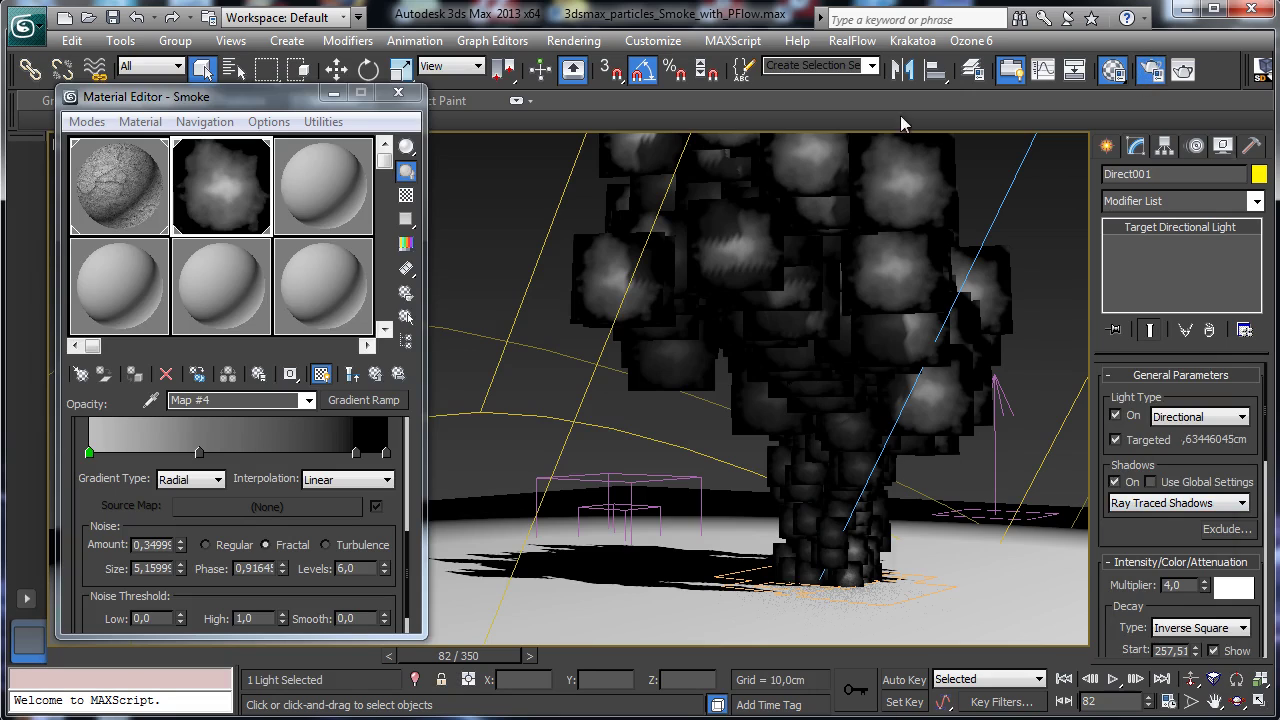
pyautogui.click(1130, 209)
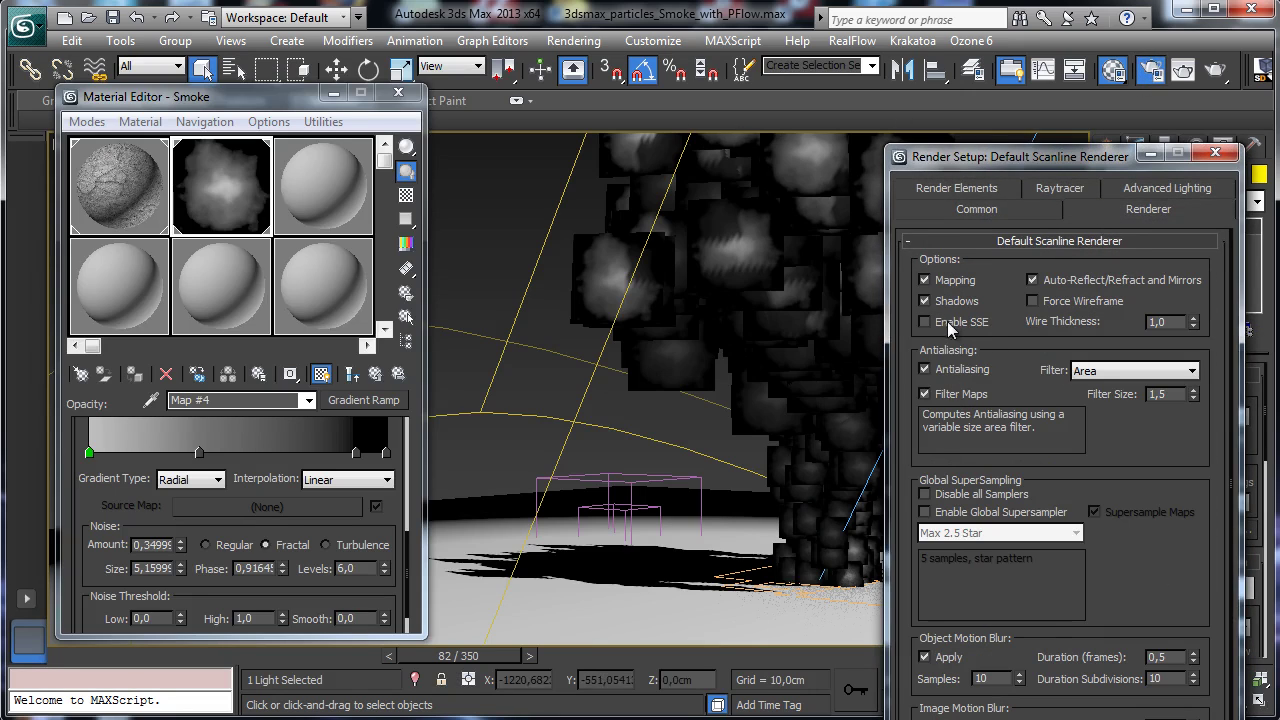
pyautogui.click(1215, 152)
# Render frame 82 from Camera001 and examine the smoke and its shadow in the rendered image
pyautogui.click(1215, 69)
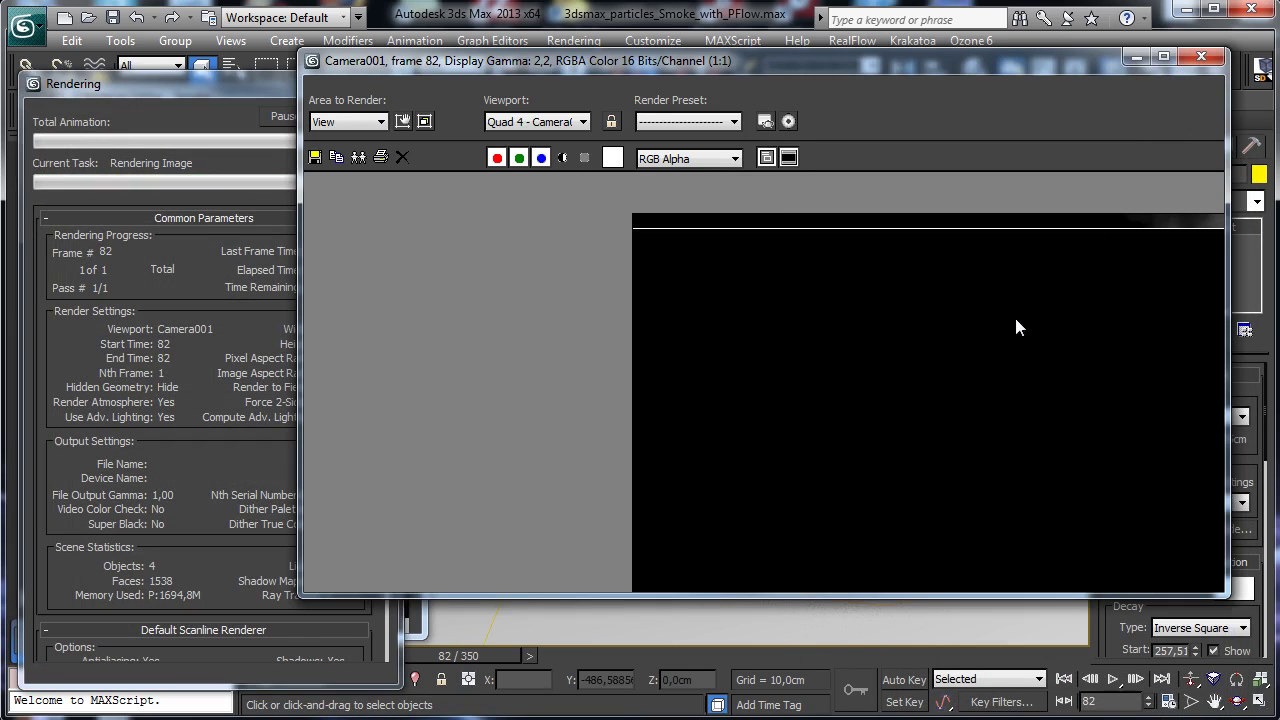
pyautogui.click(245, 97)
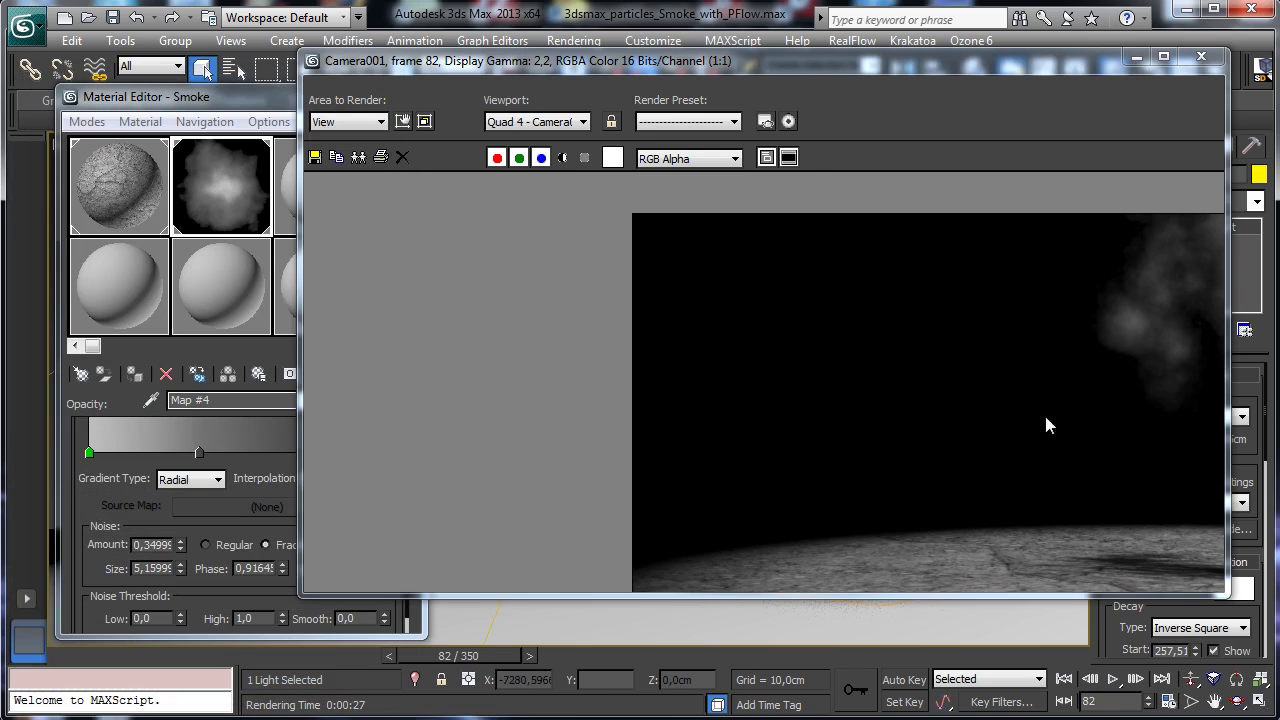
pyautogui.click(1201, 56)
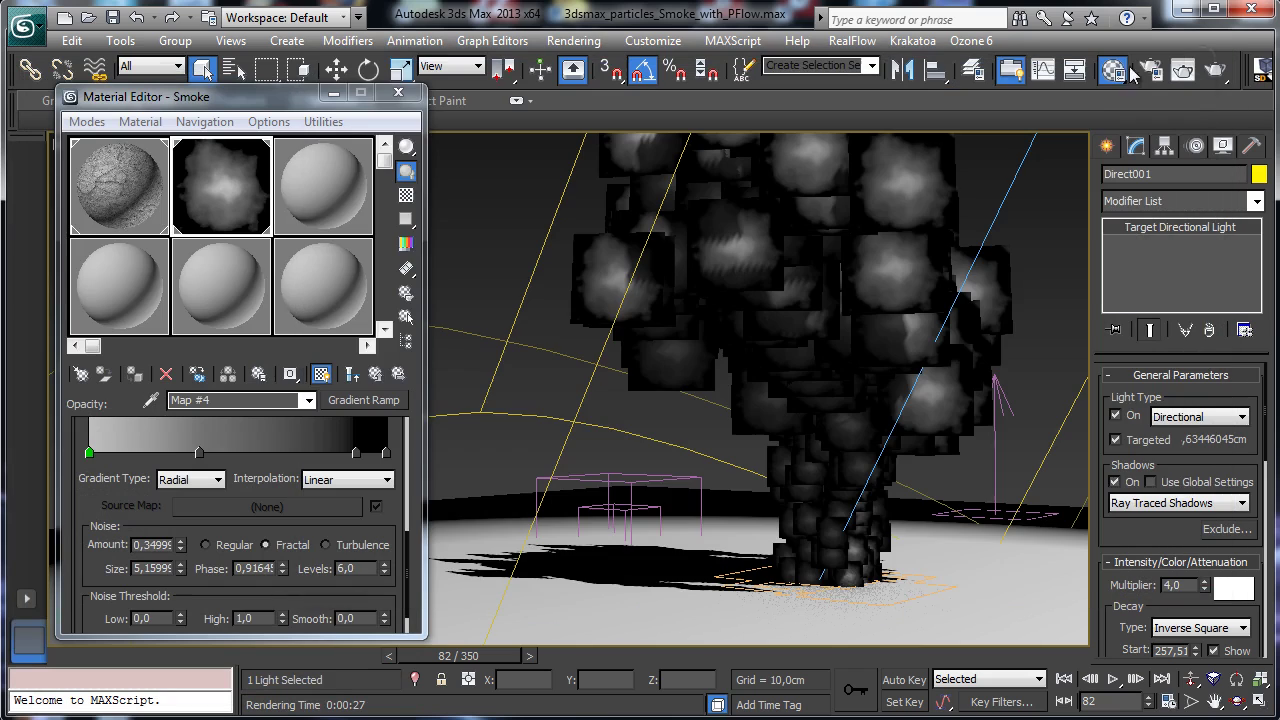
pyautogui.click(1182, 72)
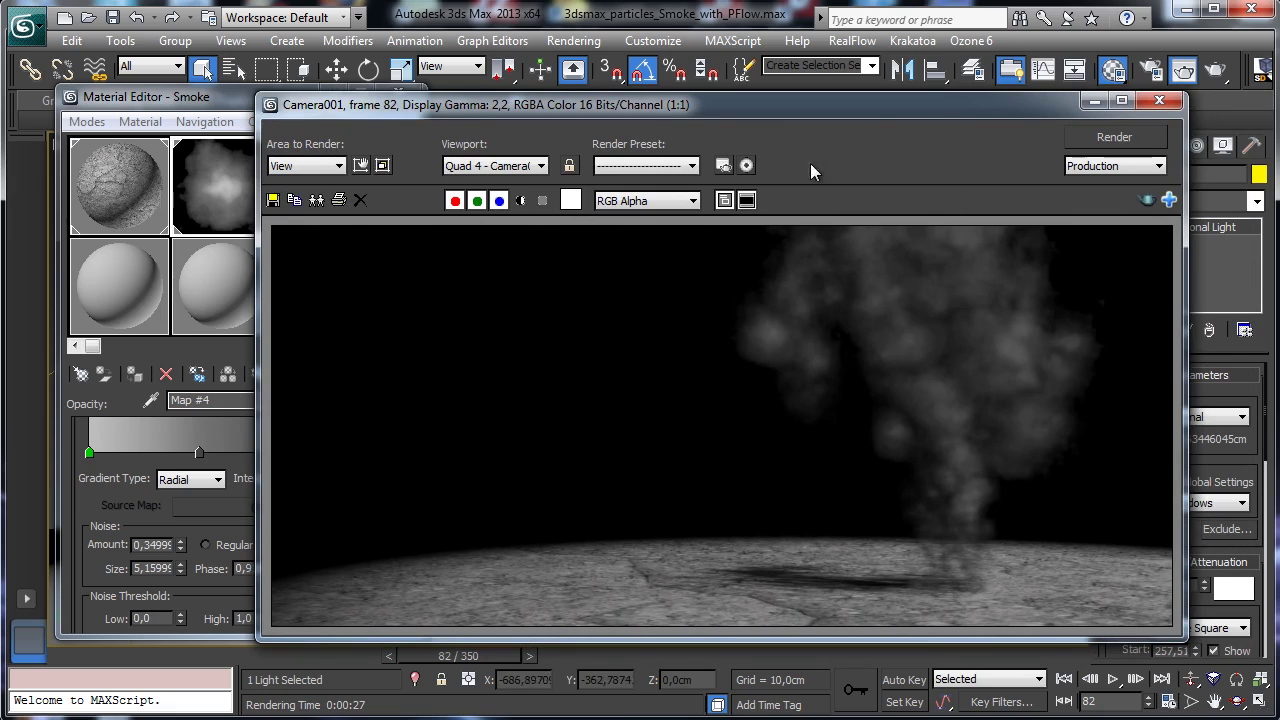
pyautogui.click(1159, 101)
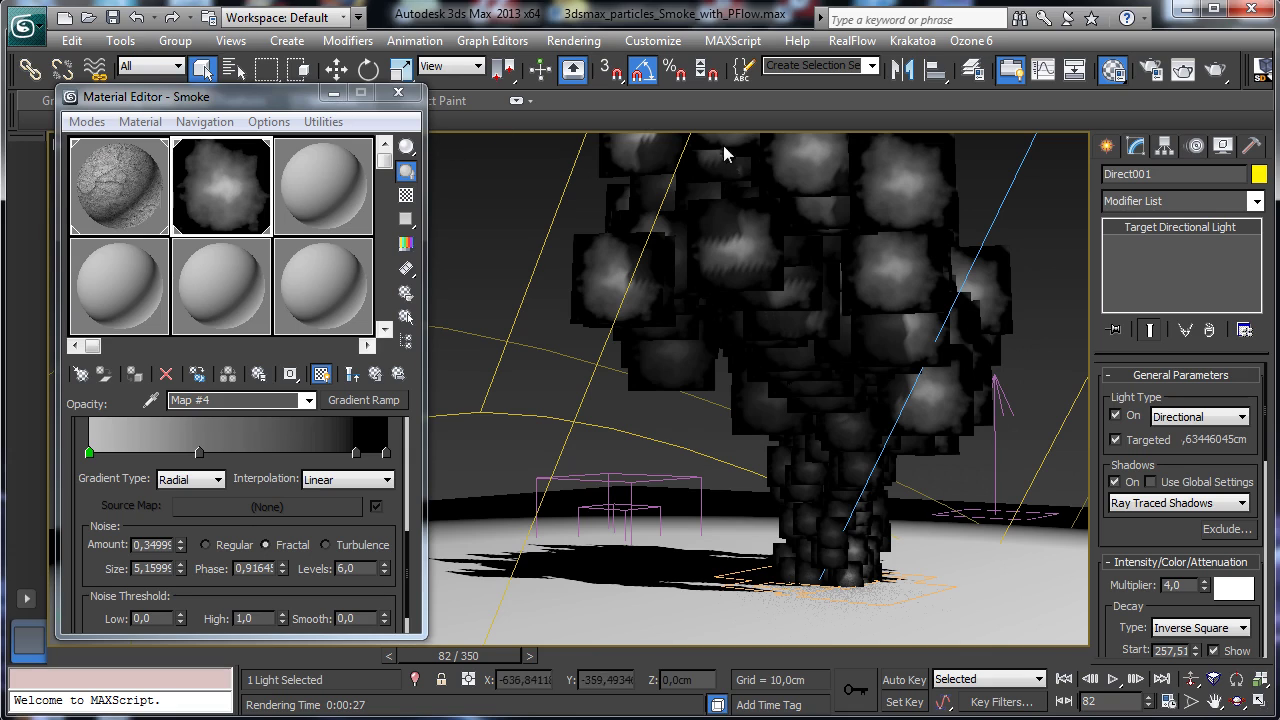
# Go back to the Smoke material's top-level parameters, save the scene, and clear the light selection
pyautogui.click(352, 373)
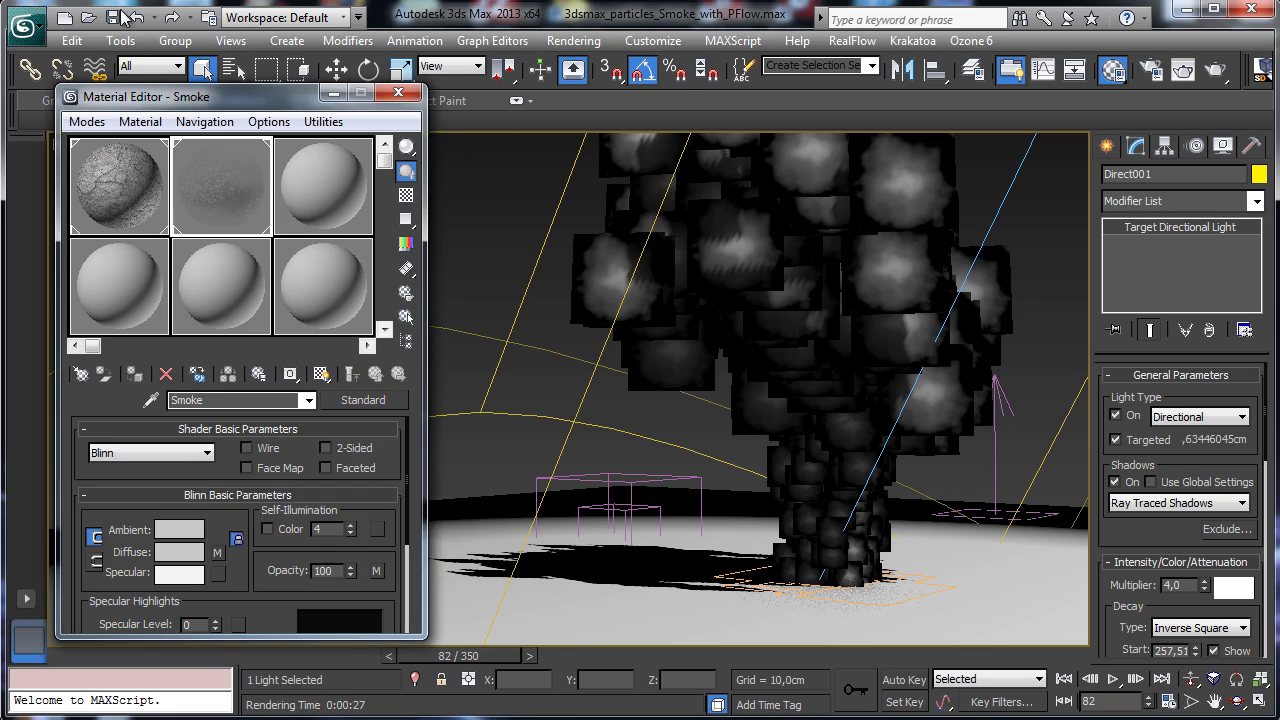
pyautogui.hotkey('ctrl', 's')
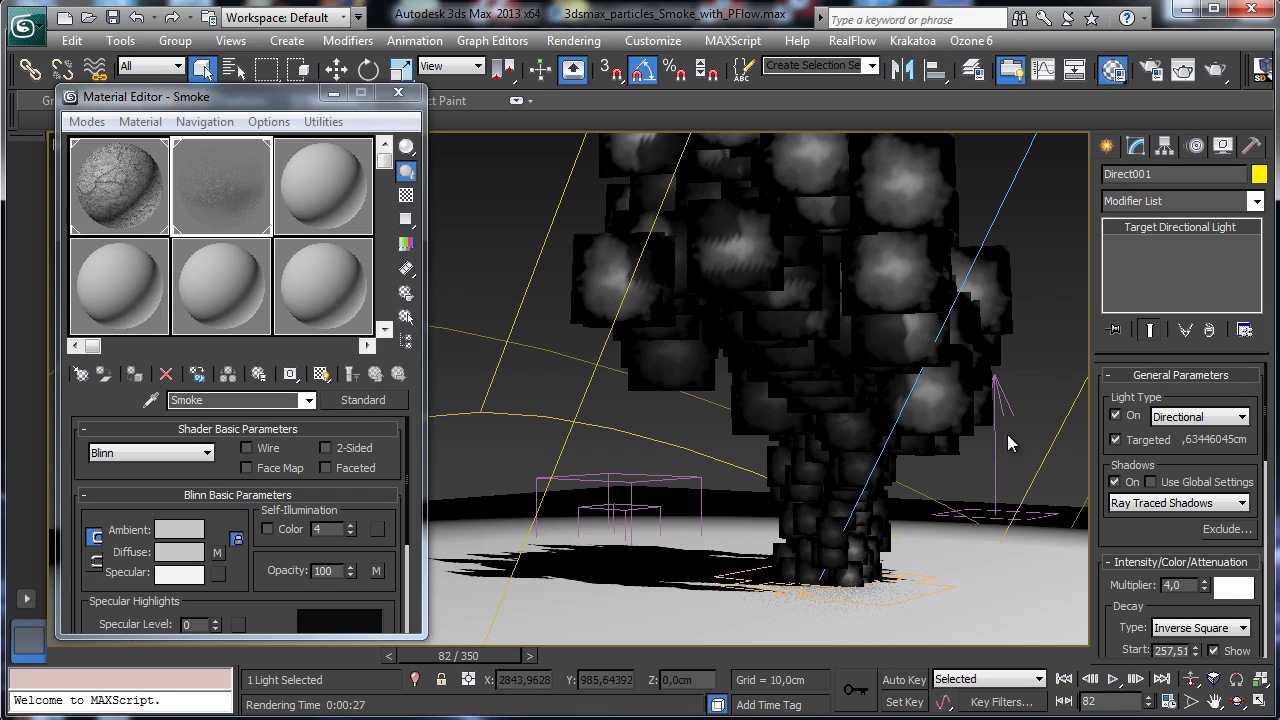
pyautogui.click(1040, 400)
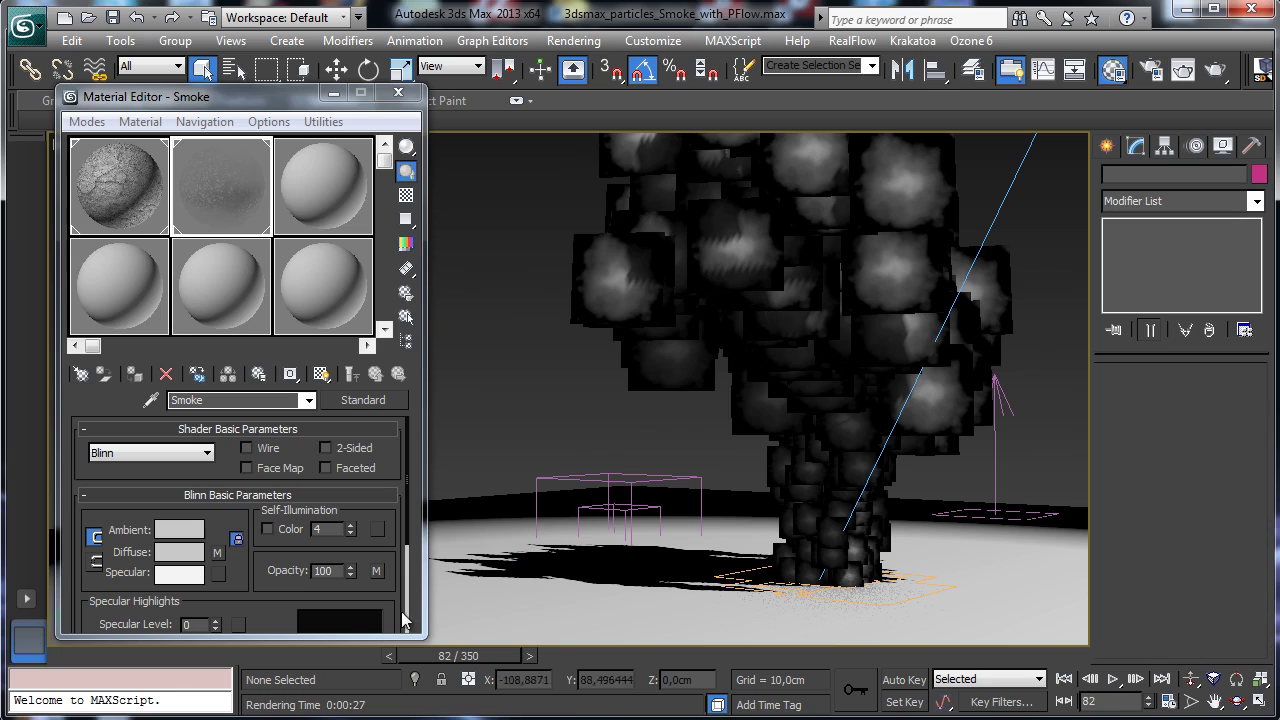
# Open the PF_Smoke-Dust system in Particle View and move its Material Static 001 operator above Render 001
pyautogui.press('h')
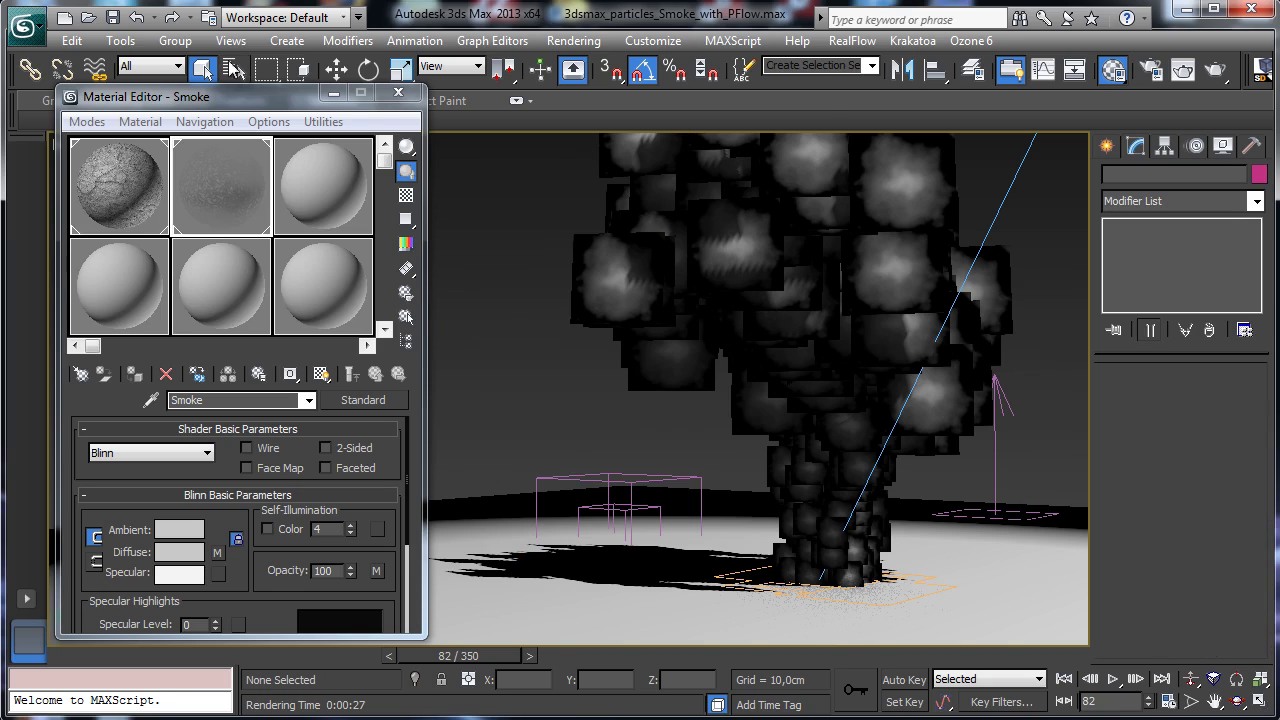
pyautogui.doubleClick(118, 319)
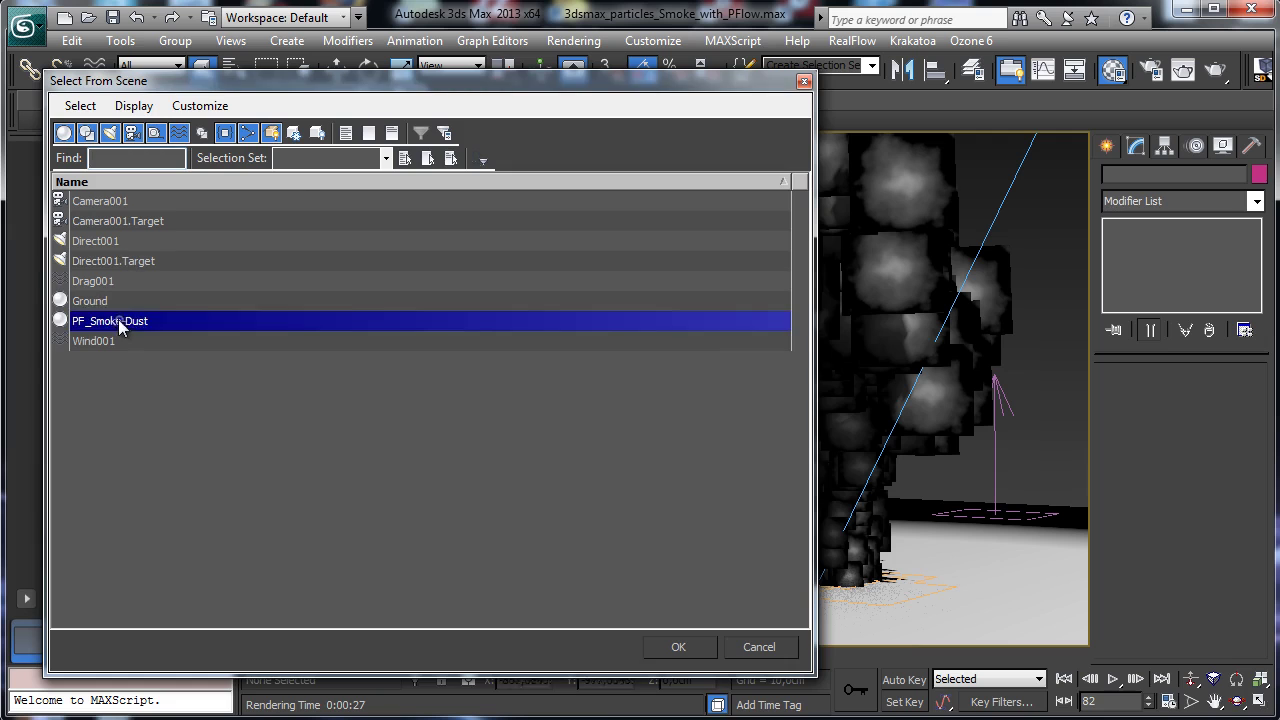
pyautogui.click(1170, 421)
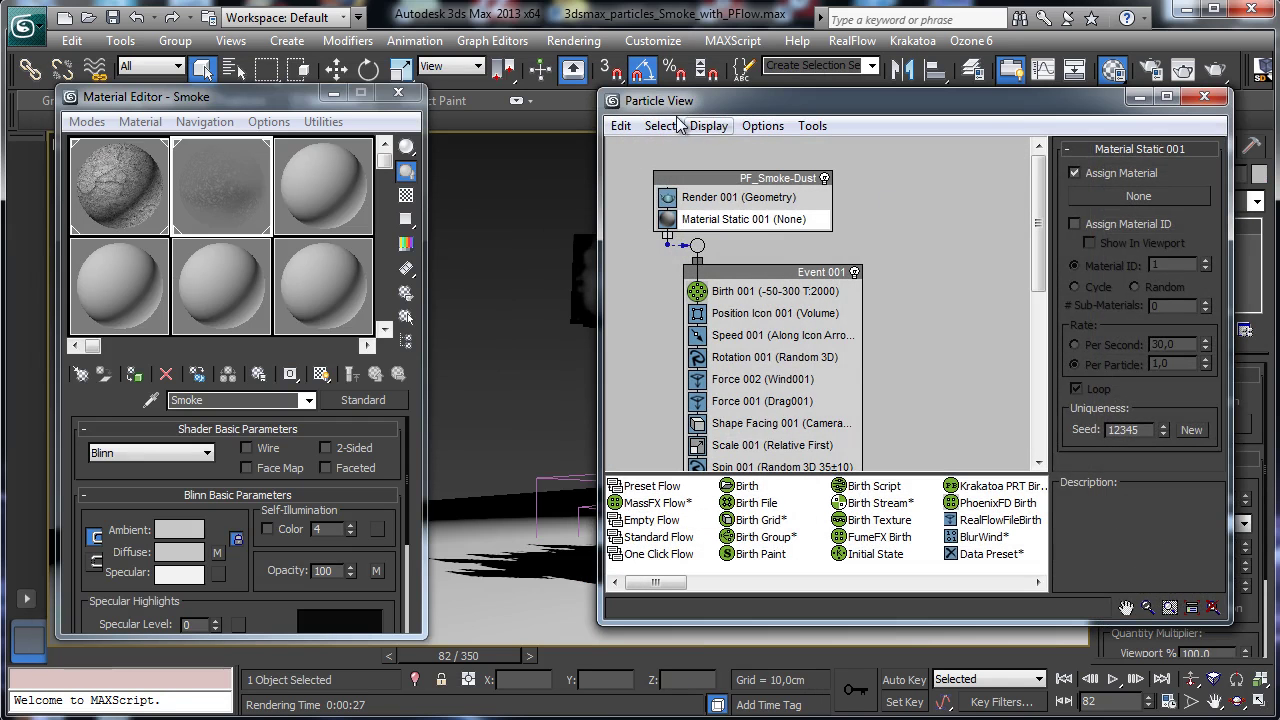
pyautogui.click(780, 221)
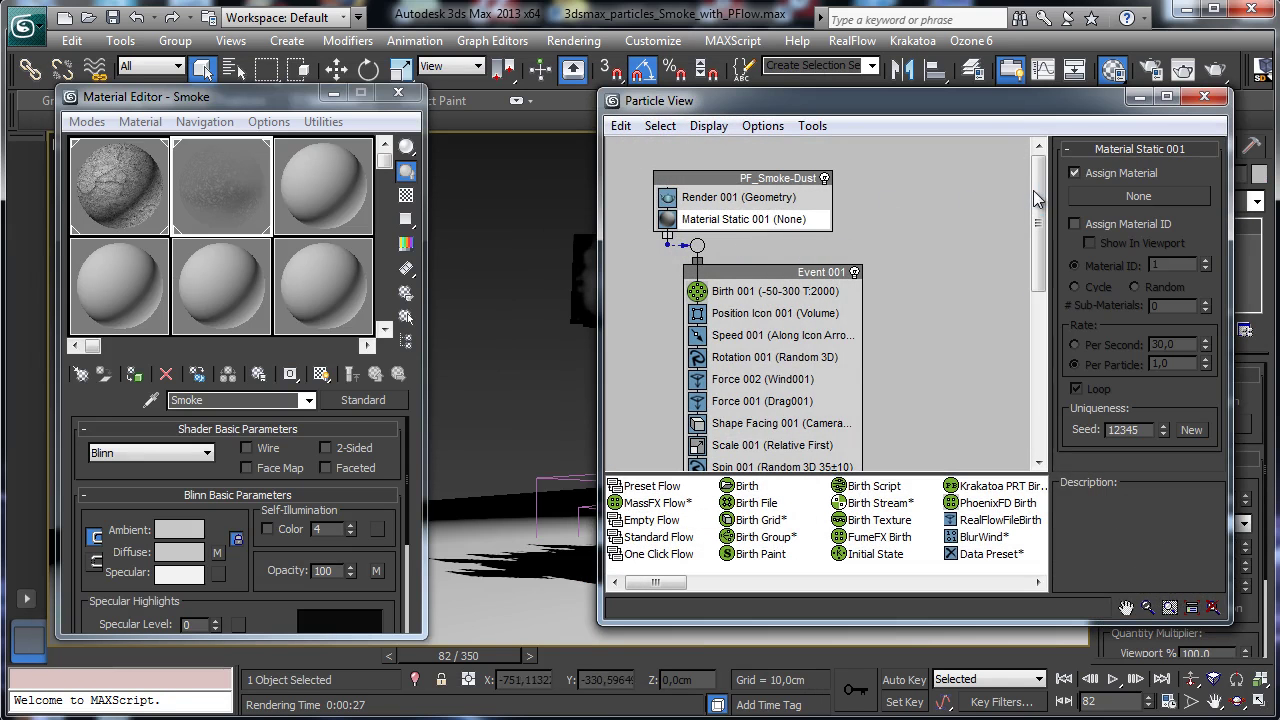
pyautogui.scroll(-2, 768, 212)
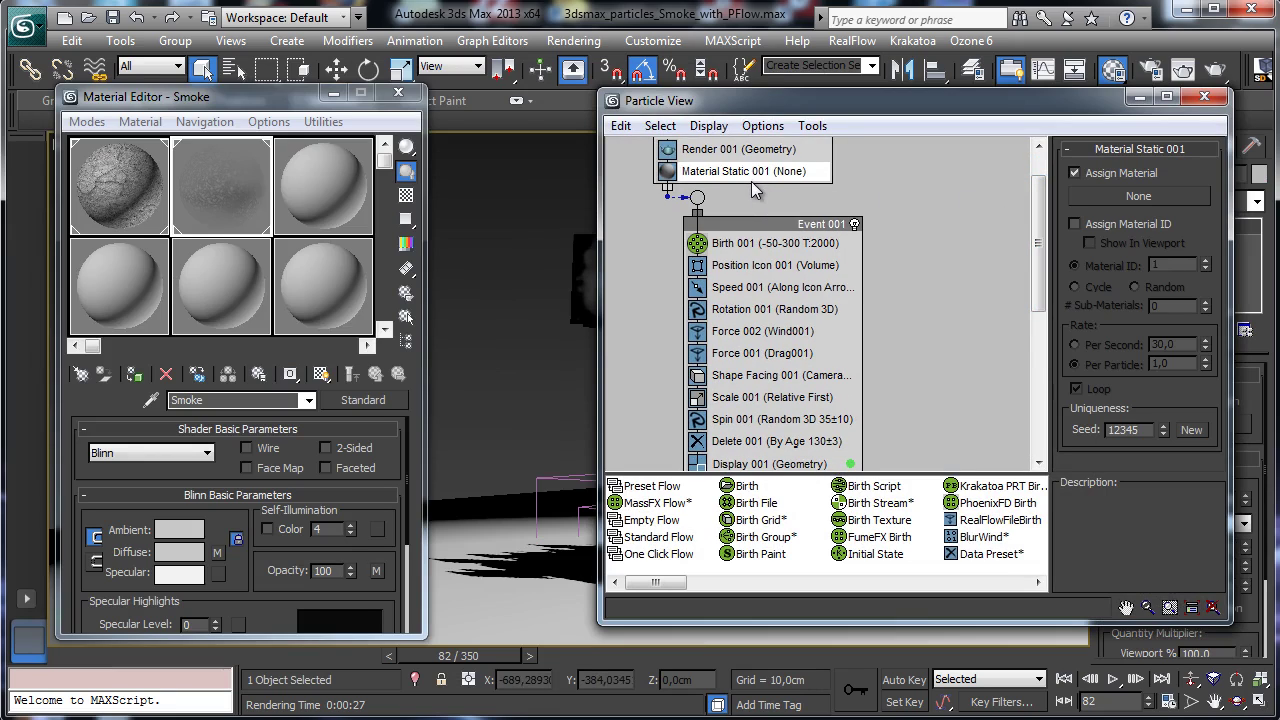
pyautogui.moveTo(752, 186)
pyautogui.mouseDown()
pyautogui.moveTo(776, 175)
pyautogui.moveTo(776, 422)
pyautogui.moveTo(768, 236)
pyautogui.moveTo(800, 170)
pyautogui.moveTo(924, 186)
pyautogui.moveTo(868, 172)
pyautogui.moveTo(935, 168)
pyautogui.moveTo(850, 352)
pyautogui.moveTo(855, 168)
pyautogui.moveTo(855, 184)
pyautogui.mouseUp()
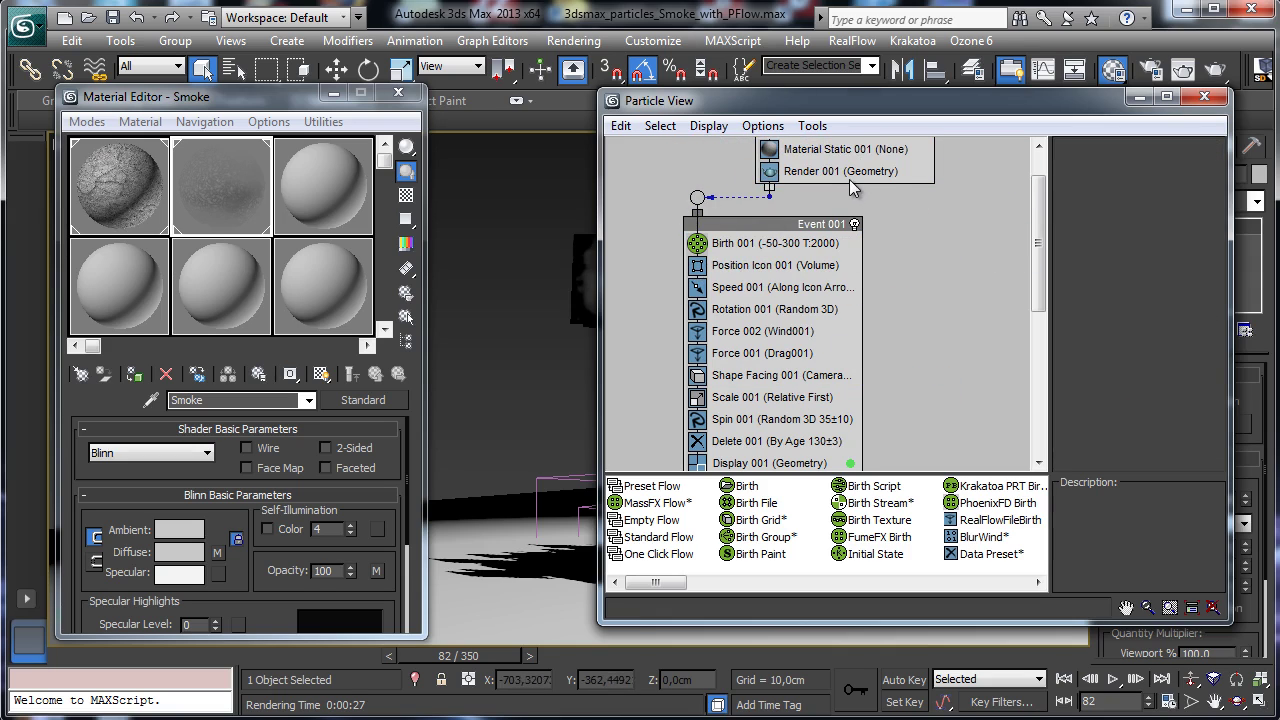
pyautogui.click(875, 152)
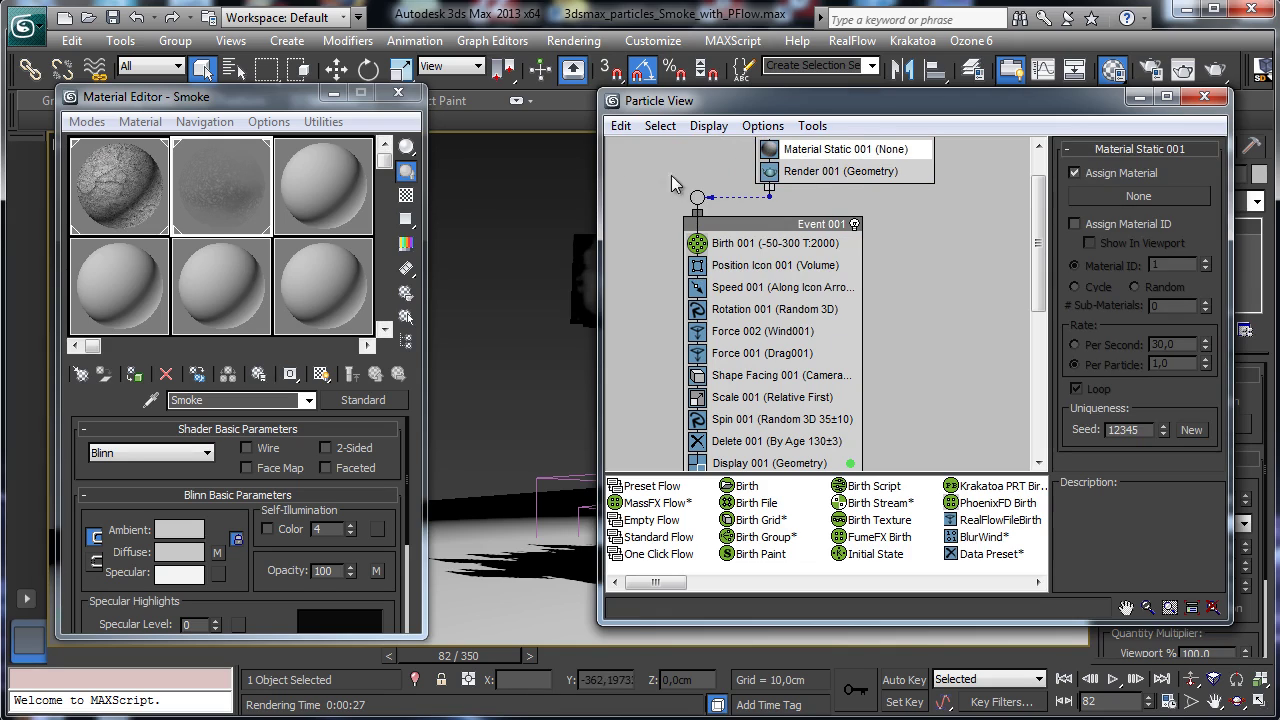
# Assign the Smoke material as an instance to the Material Static 001 operator and save the scene
pyautogui.moveTo(380, 403); pyautogui.dragTo(1148, 198)
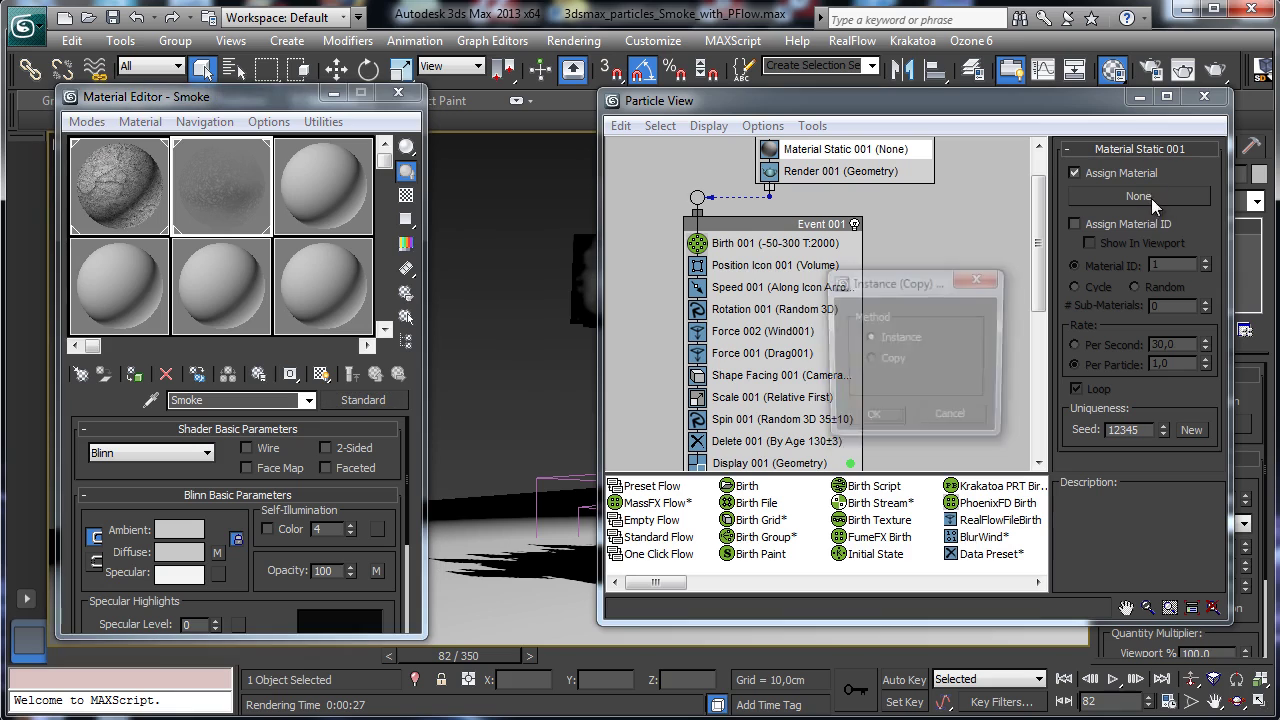
pyautogui.click(877, 420)
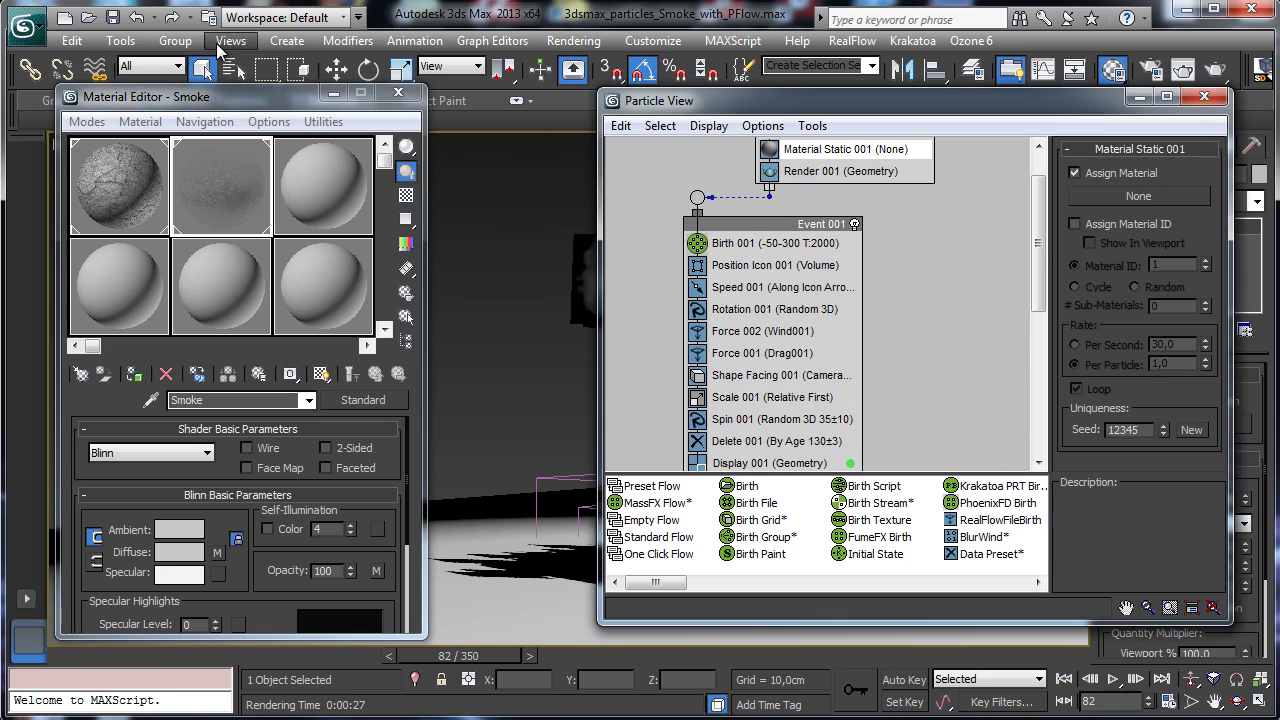
pyautogui.click(846, 171)
pyautogui.click(872, 150)
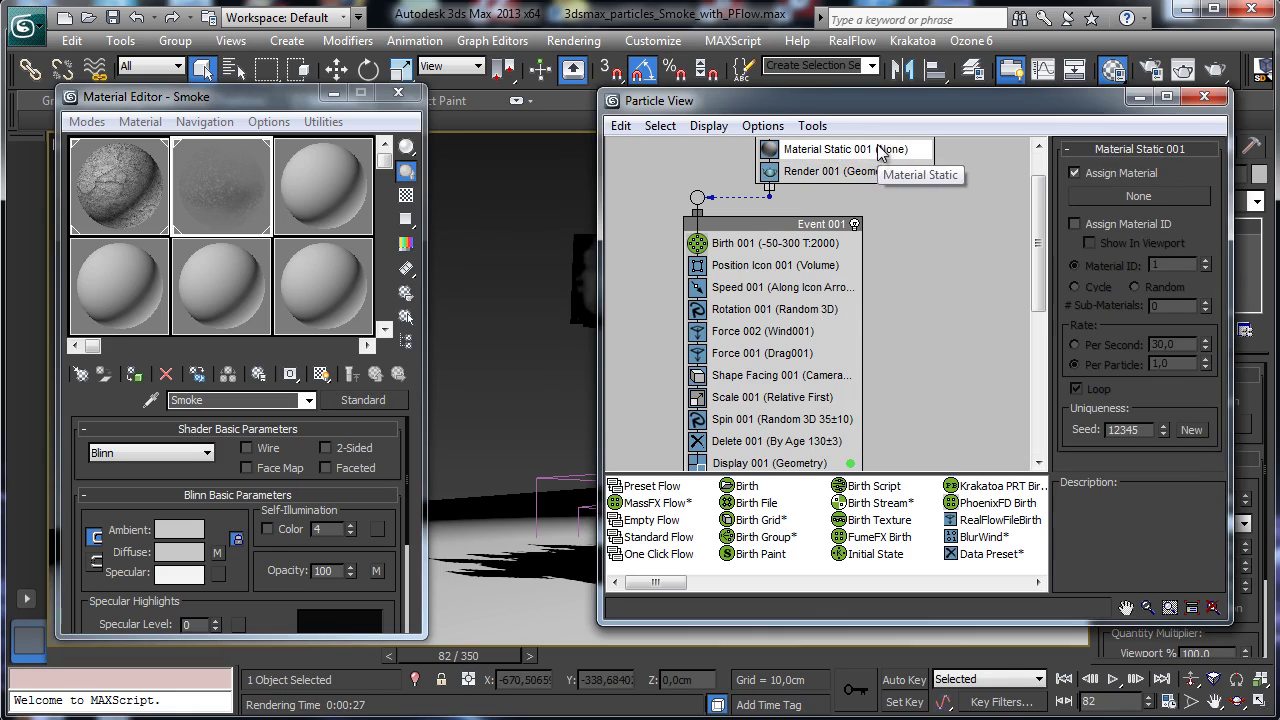
pyautogui.click(1101, 175)
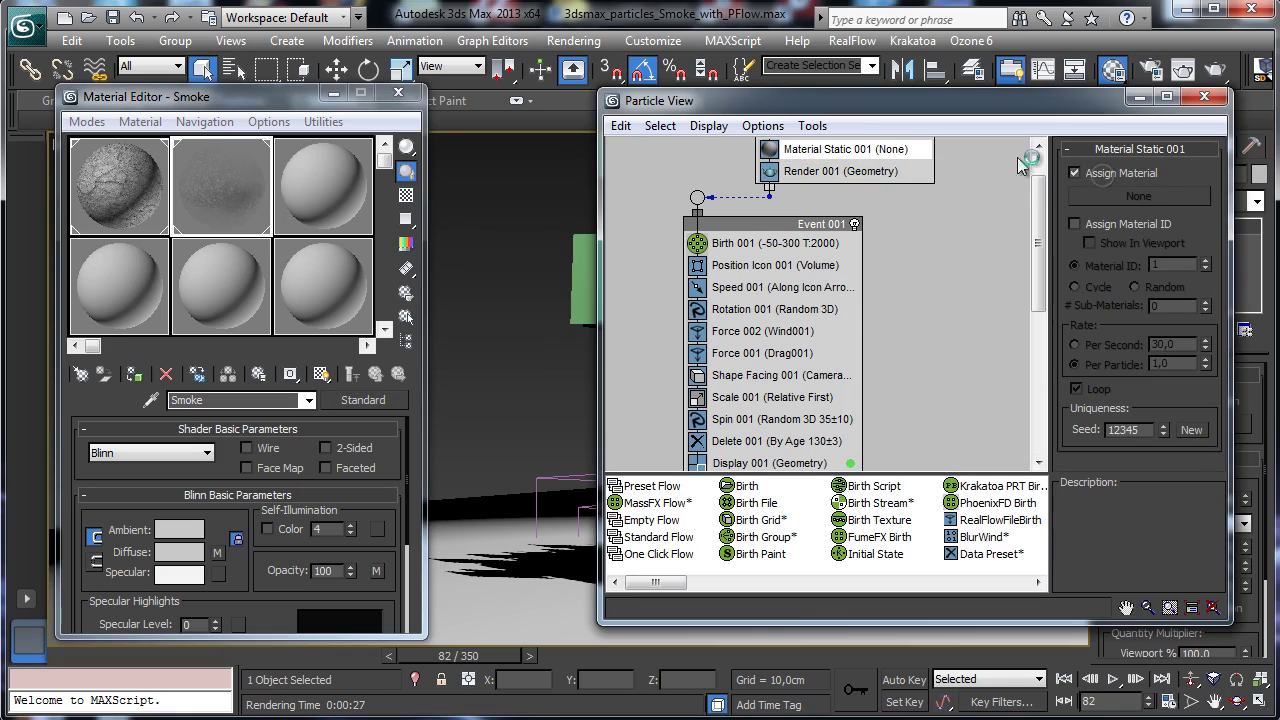
pyautogui.moveTo(363, 399); pyautogui.dragTo(1152, 200)
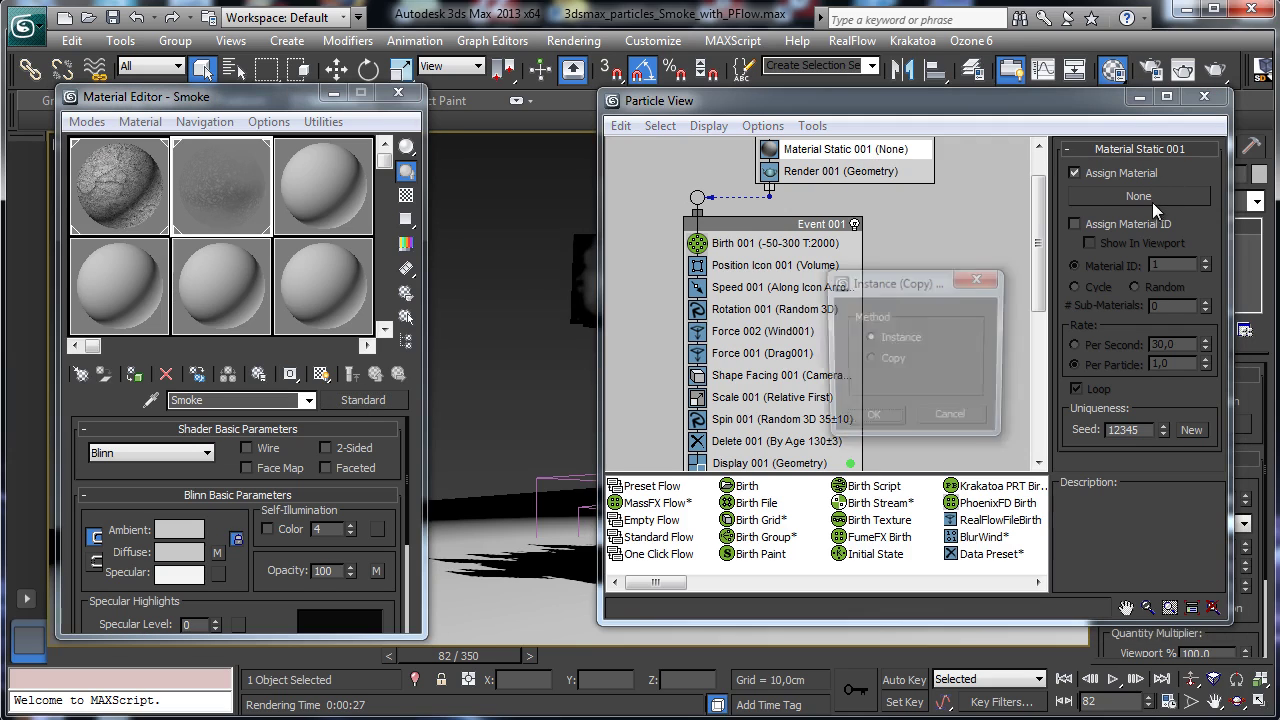
pyautogui.click(872, 422)
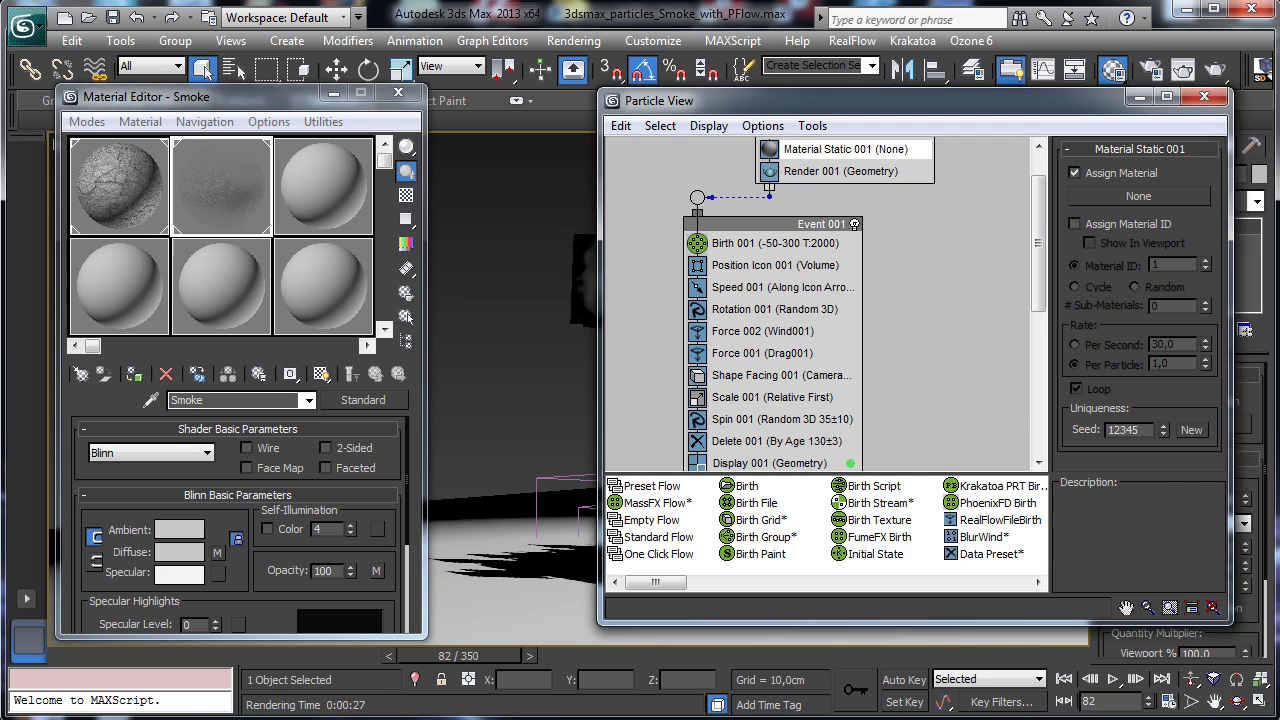
pyautogui.click(112, 20)
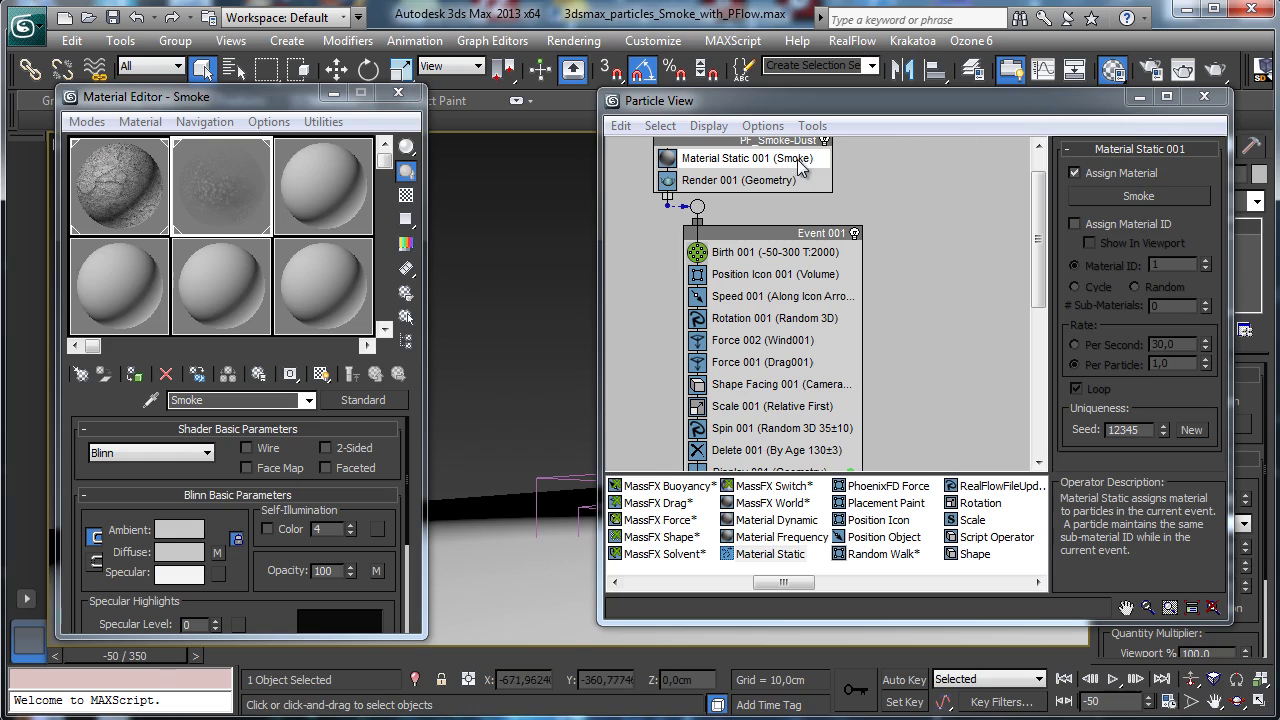
# Move Material Static 001 from PF_Smoke-Dust into Event 001, between Delete 001 and Display 001
pyautogui.moveTo(798, 162); pyautogui.dragTo(800, 460)
pyautogui.moveTo(1040, 240); pyautogui.dragTo(1040, 290)
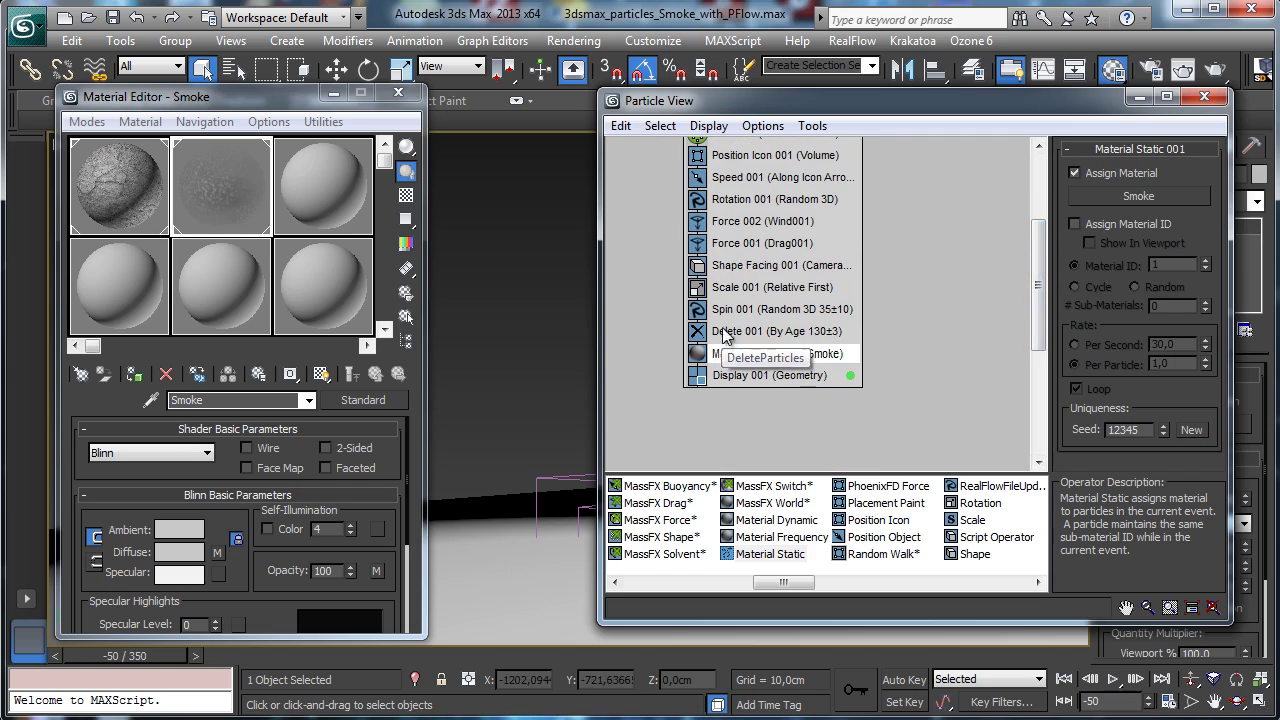
# Convert the Smoke material to a Blend material, keeping the old material as a sub-material
pyautogui.click(367, 399)
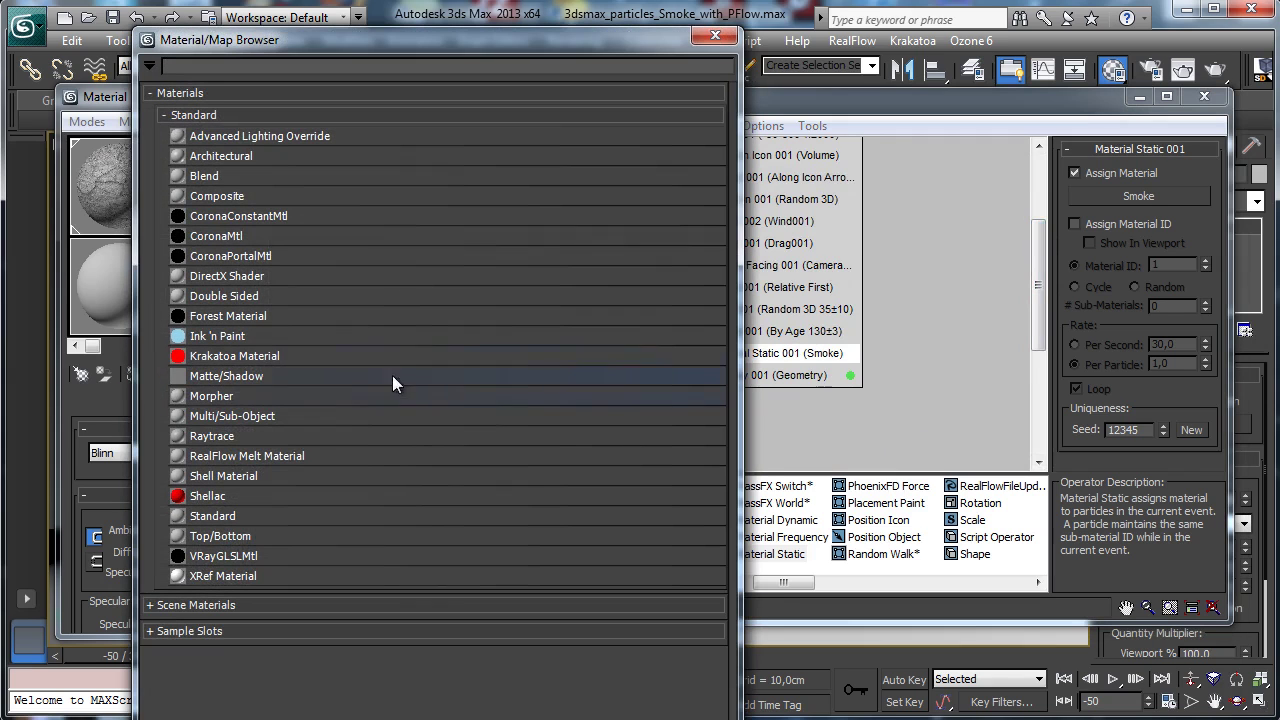
pyautogui.doubleClick(314, 180)
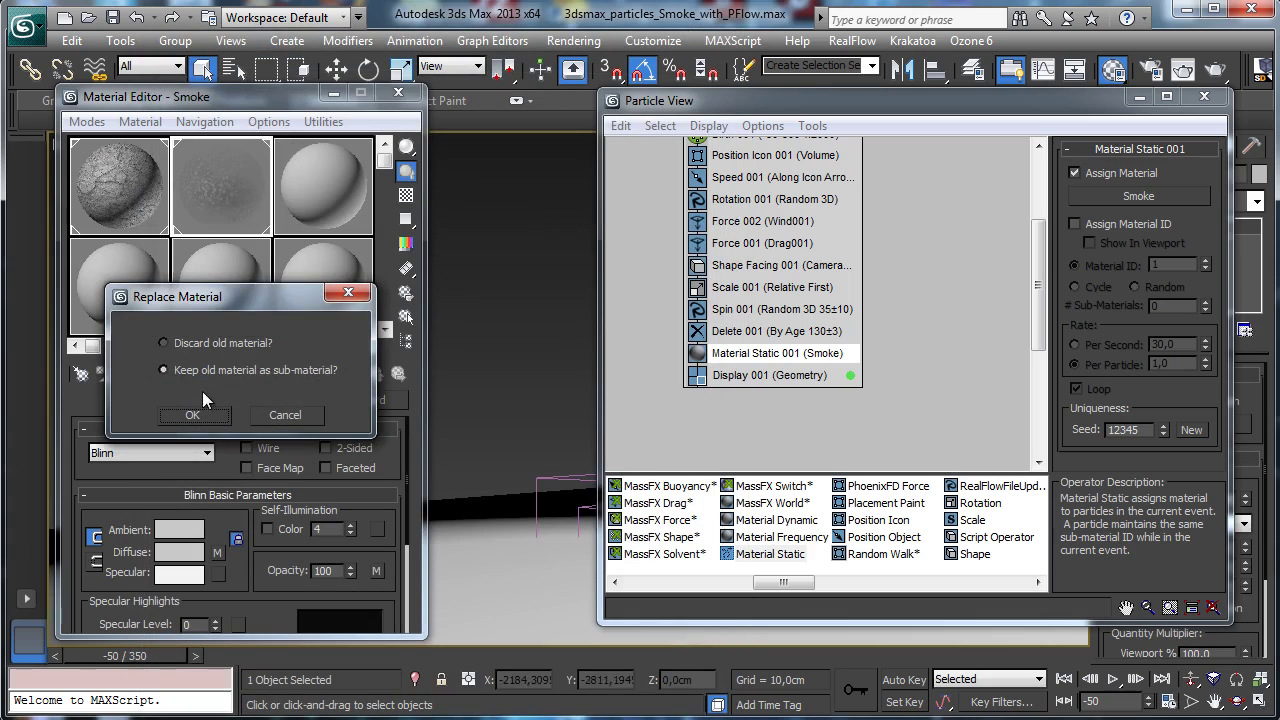
pyautogui.click(192, 414)
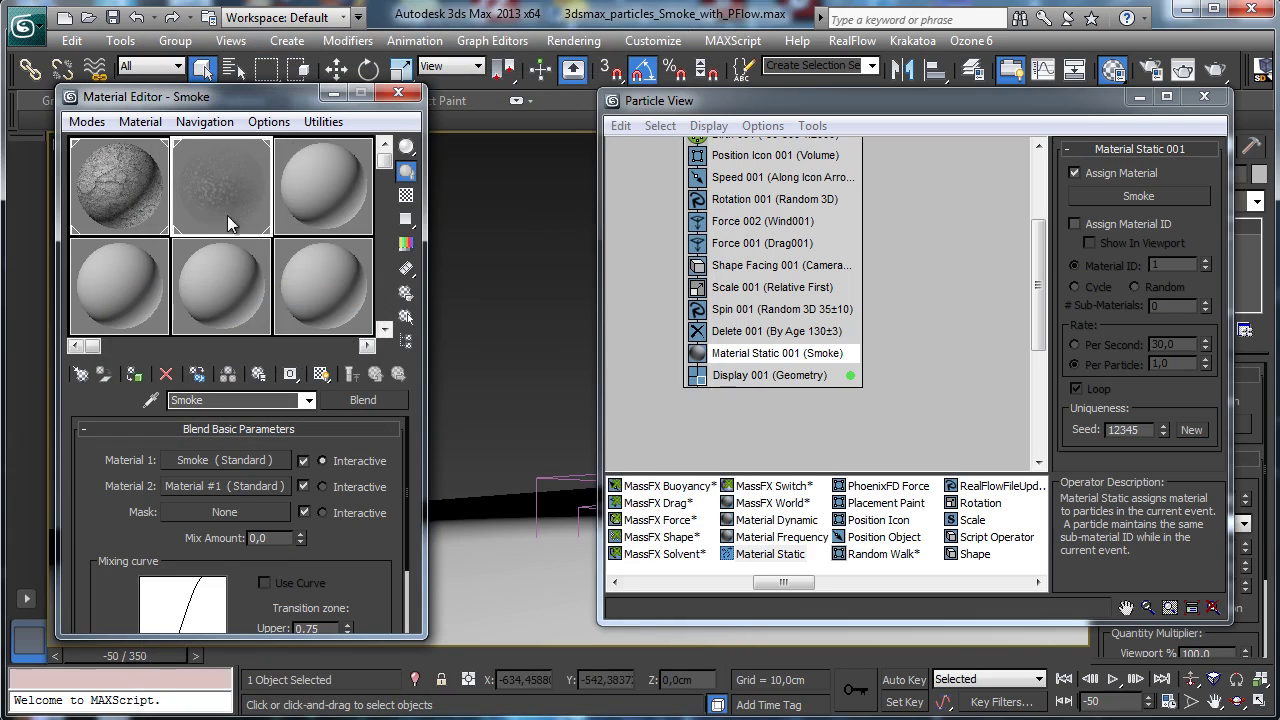
# Rename the Blend's second sub-material to Transparent and set its opacity to 0
pyautogui.click(226, 486)
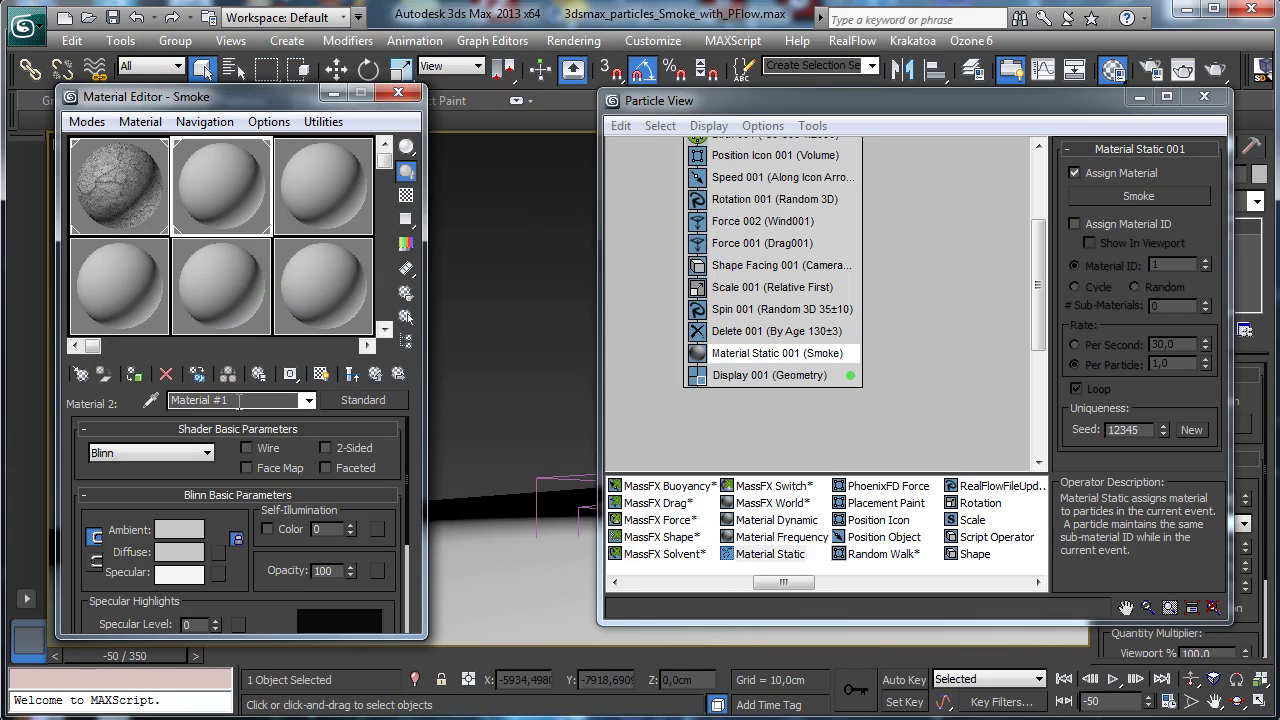
pyautogui.click(239, 400)
pyautogui.write('Transparent')
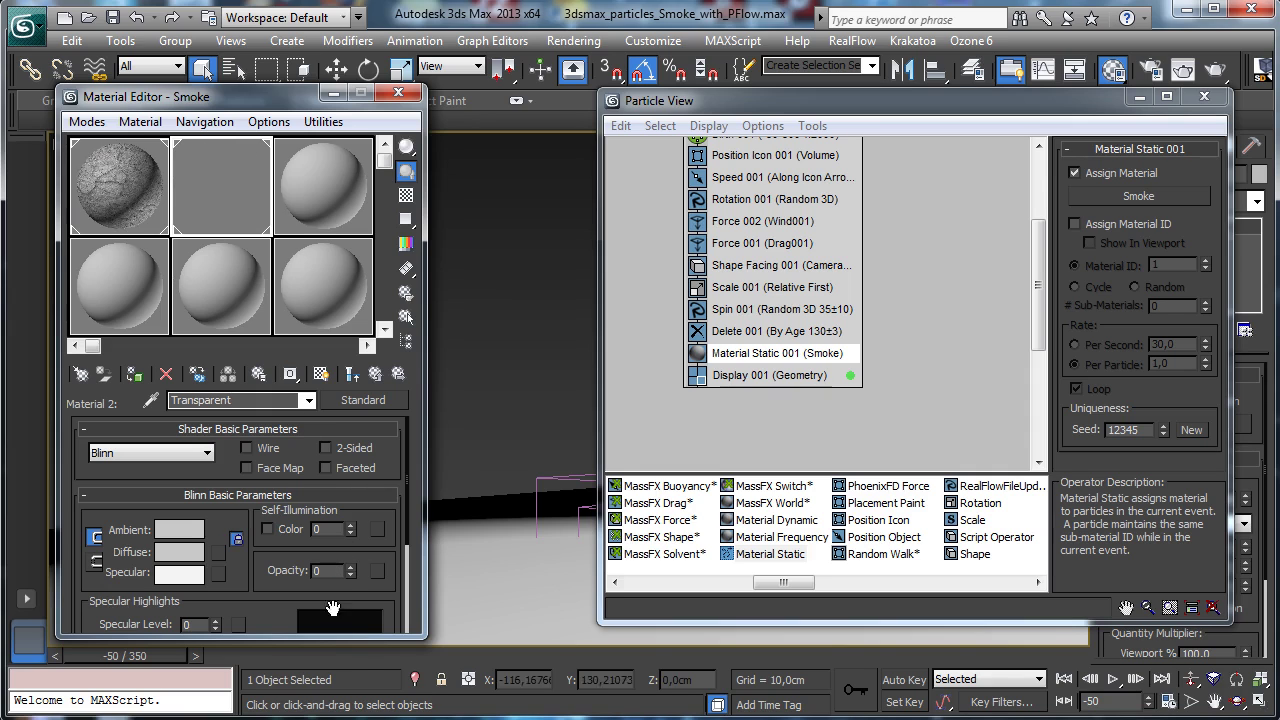
# Assign a Particle Age map to the mask of the Smoke Blend material
pyautogui.click(352, 373)
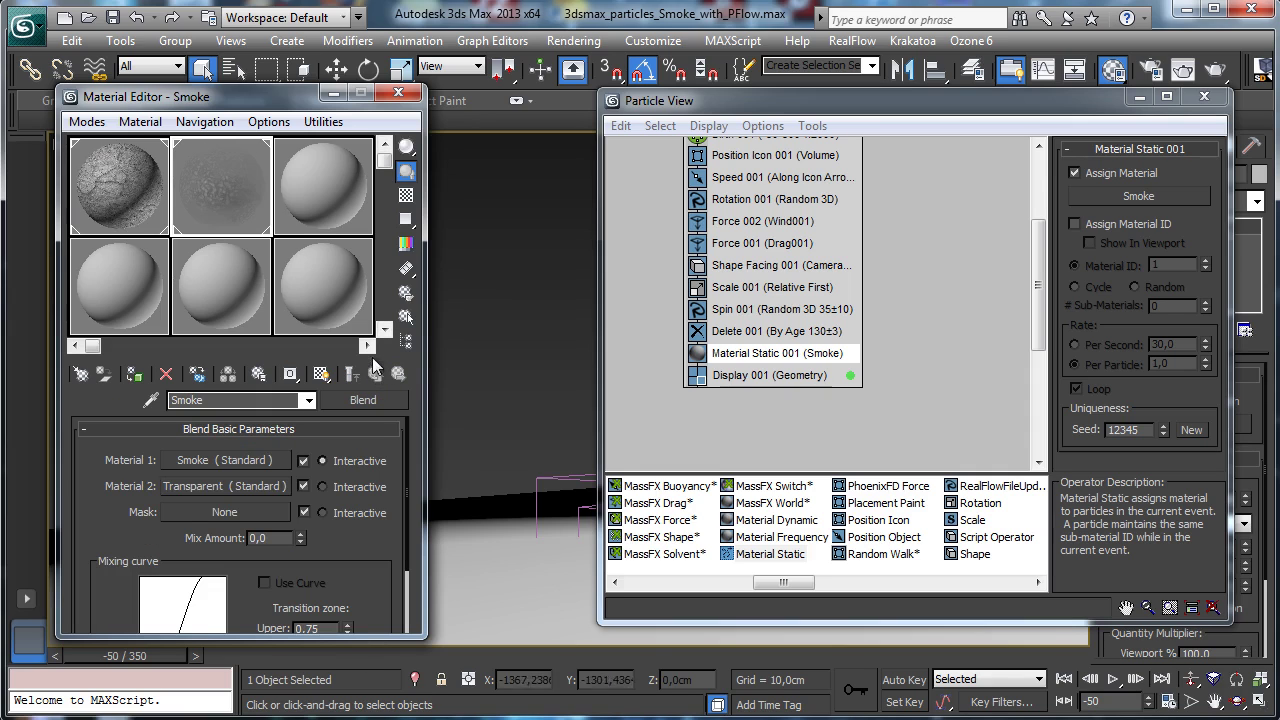
pyautogui.click(214, 511)
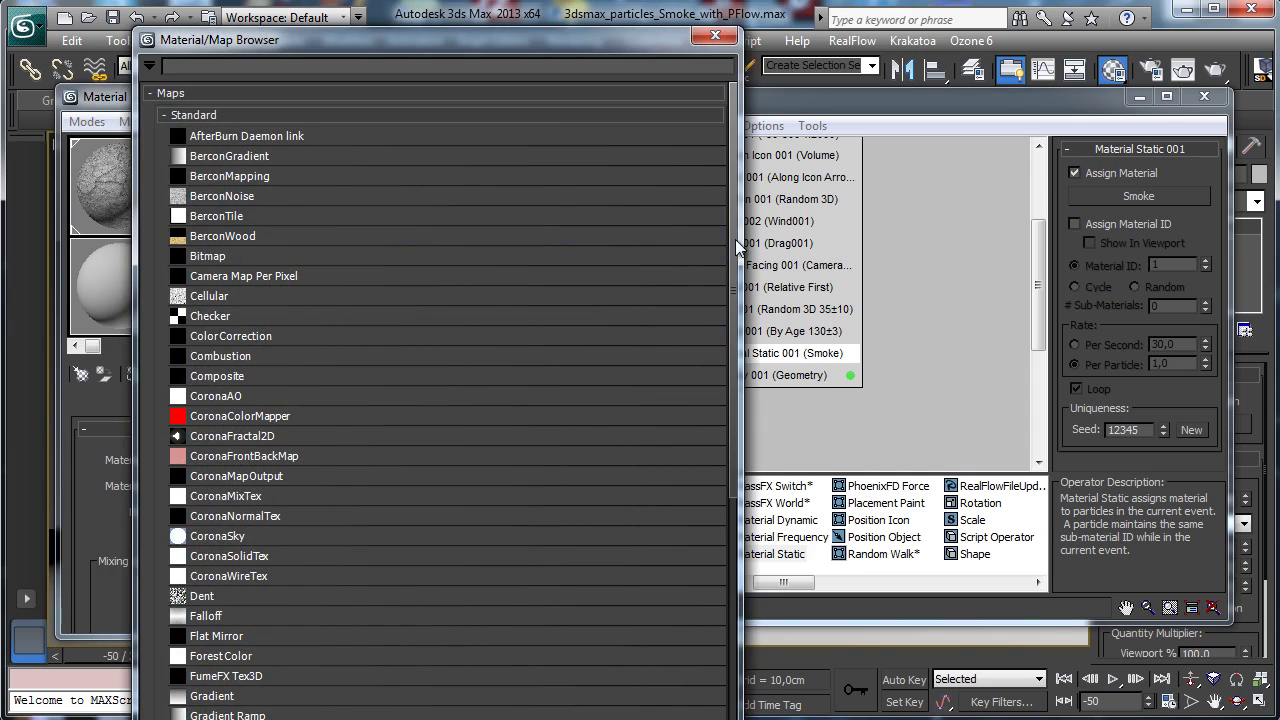
pyautogui.scroll(-11, 720, 401)
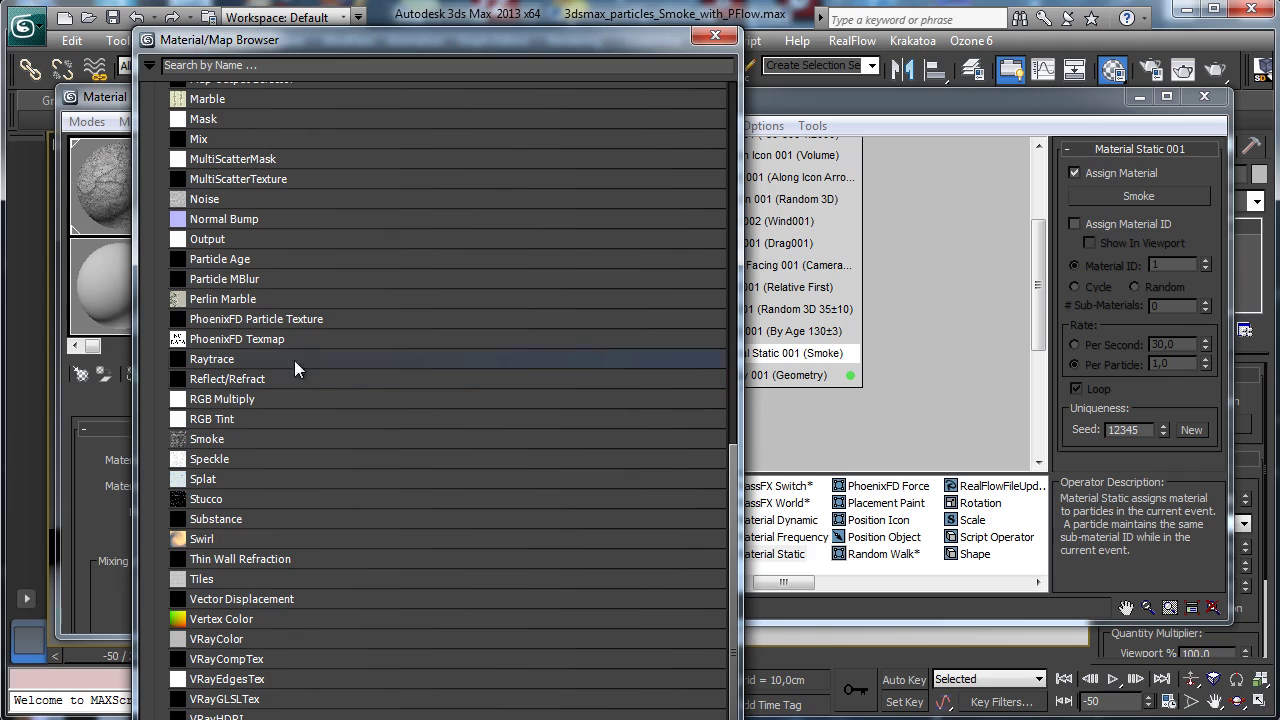
pyautogui.click(249, 265)
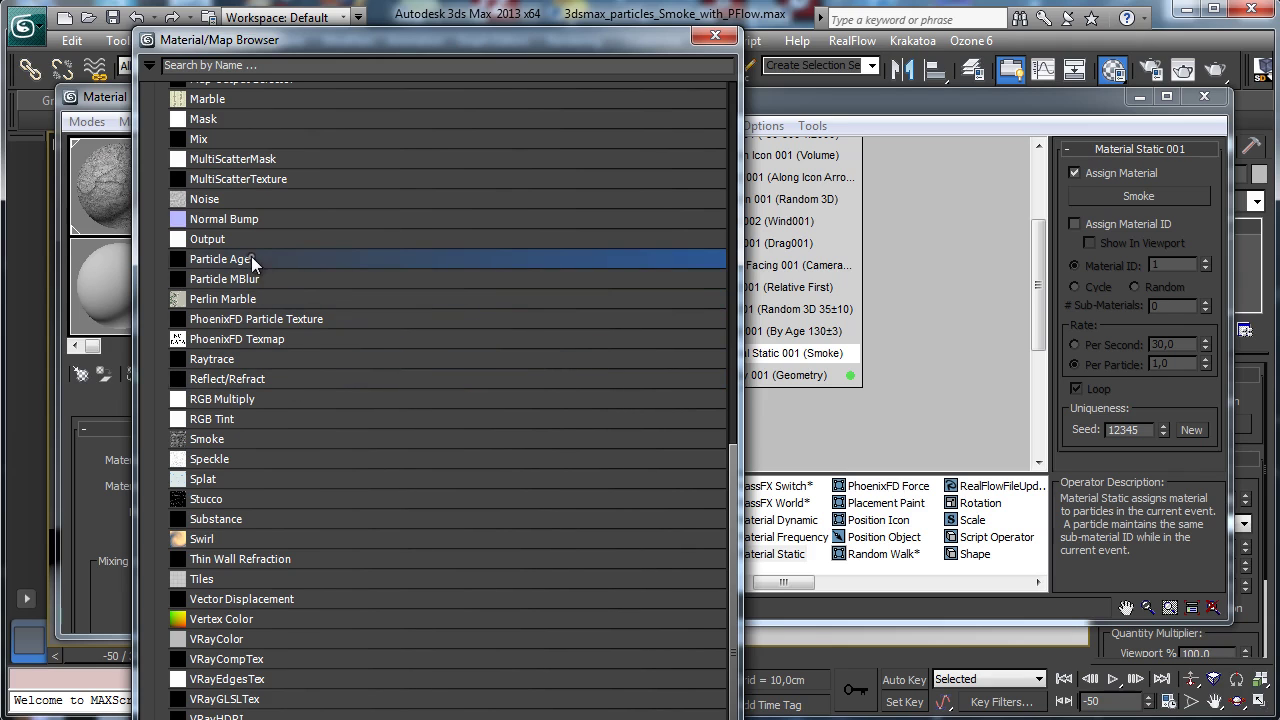
pyautogui.doubleClick(251, 259)
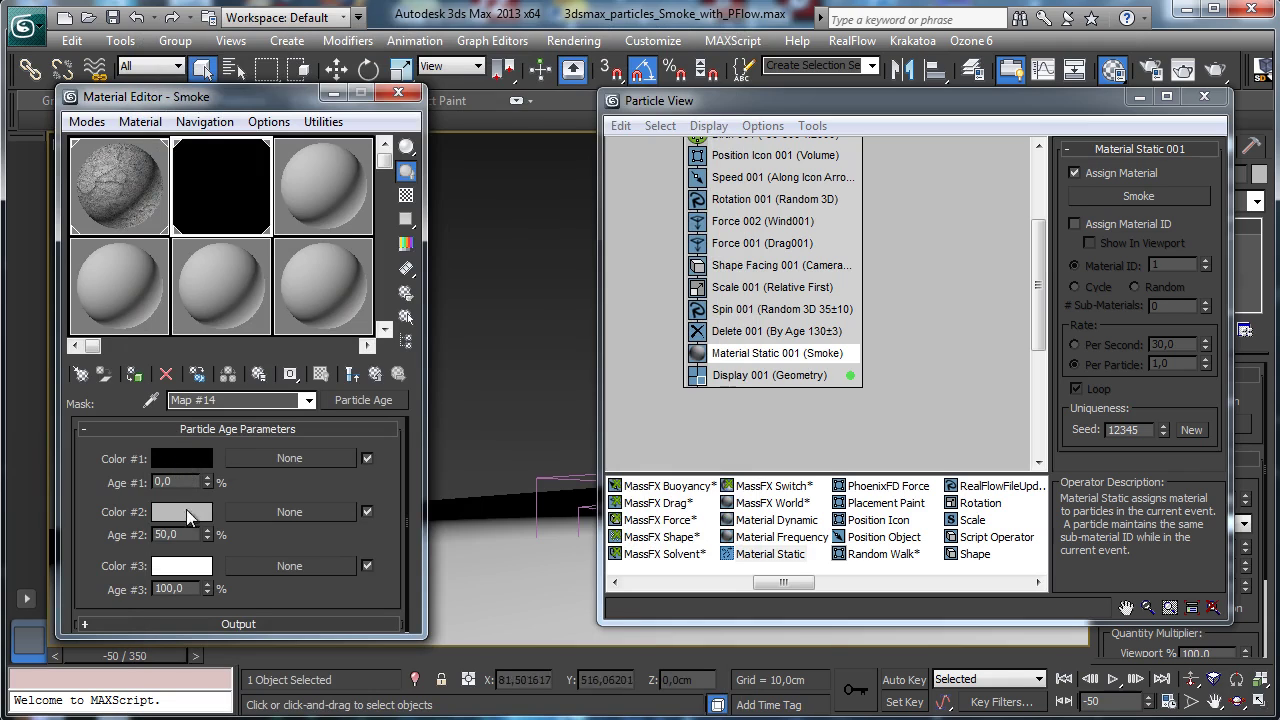
# Copy the Particle Age map's black Color #1 to Color #3 and set Color #1 to white
pyautogui.moveTo(183, 470); pyautogui.dragTo(181, 566)
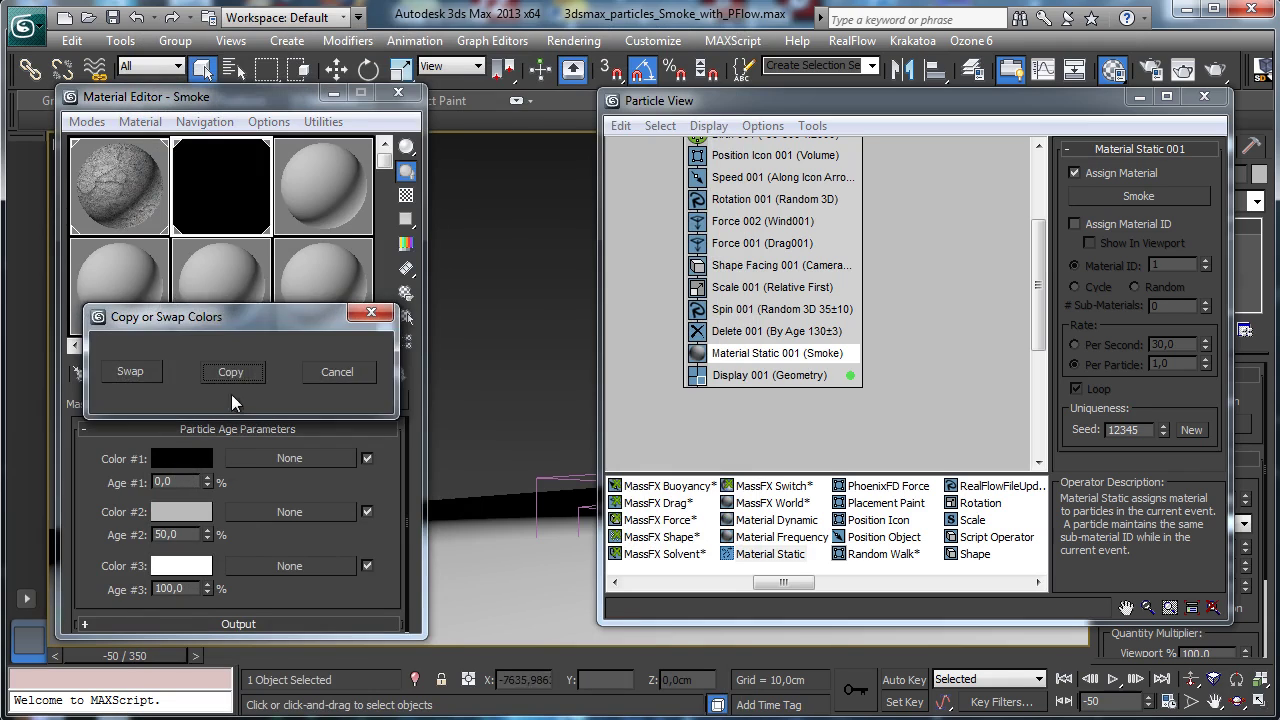
pyautogui.click(230, 376)
pyautogui.click(181, 458)
pyautogui.moveTo(511, 90); pyautogui.dragTo(511, 245)
pyautogui.click(662, 261)
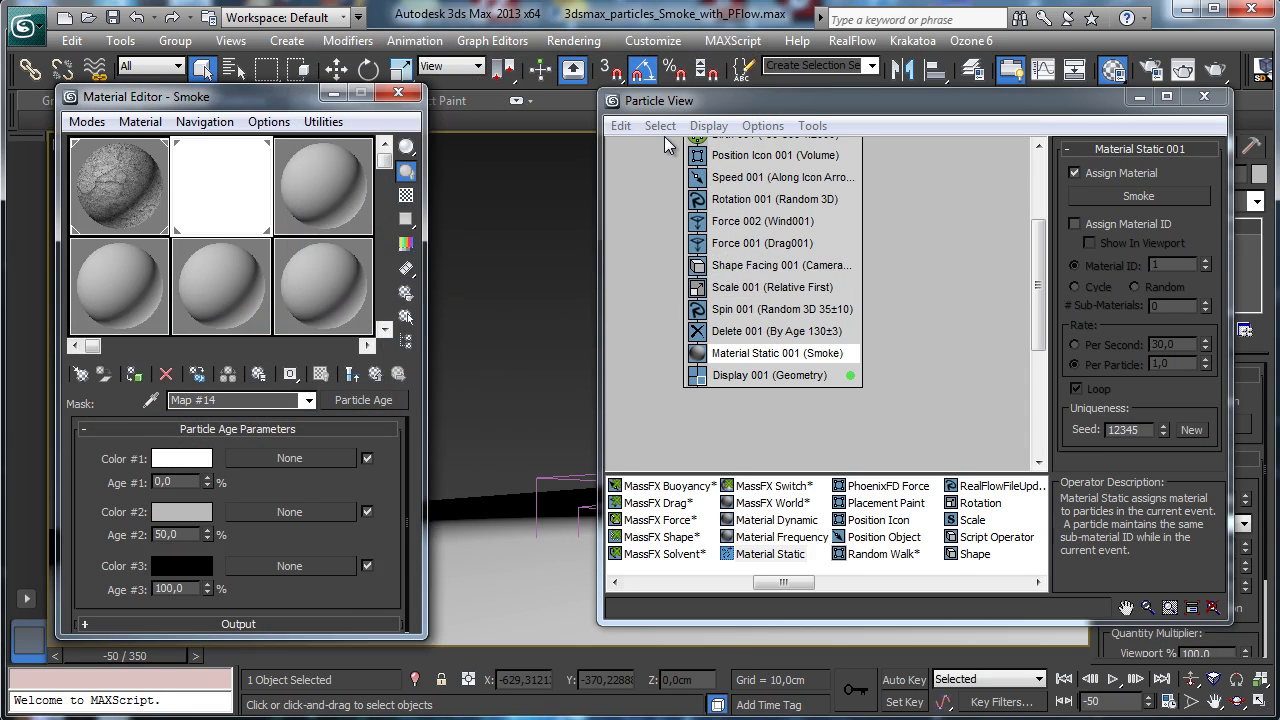